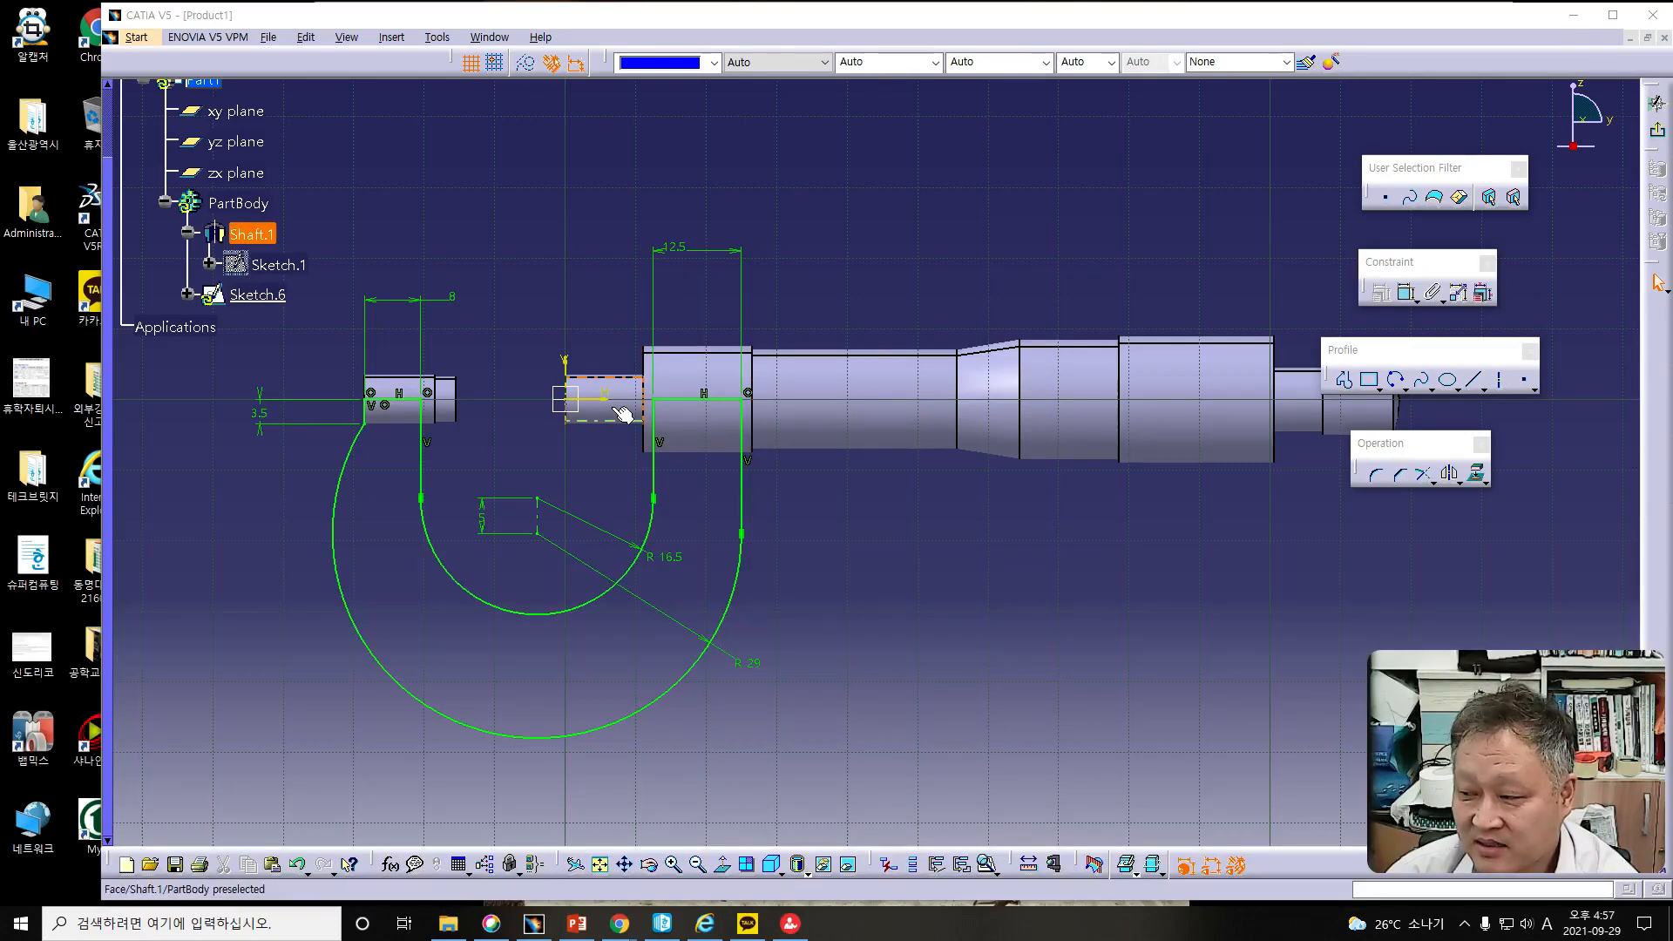
- Sketch a small upward-bulging three-point arc, about 6 mm wide, between the frame profile's inner and outer curves below the anvil
key("Hangul")
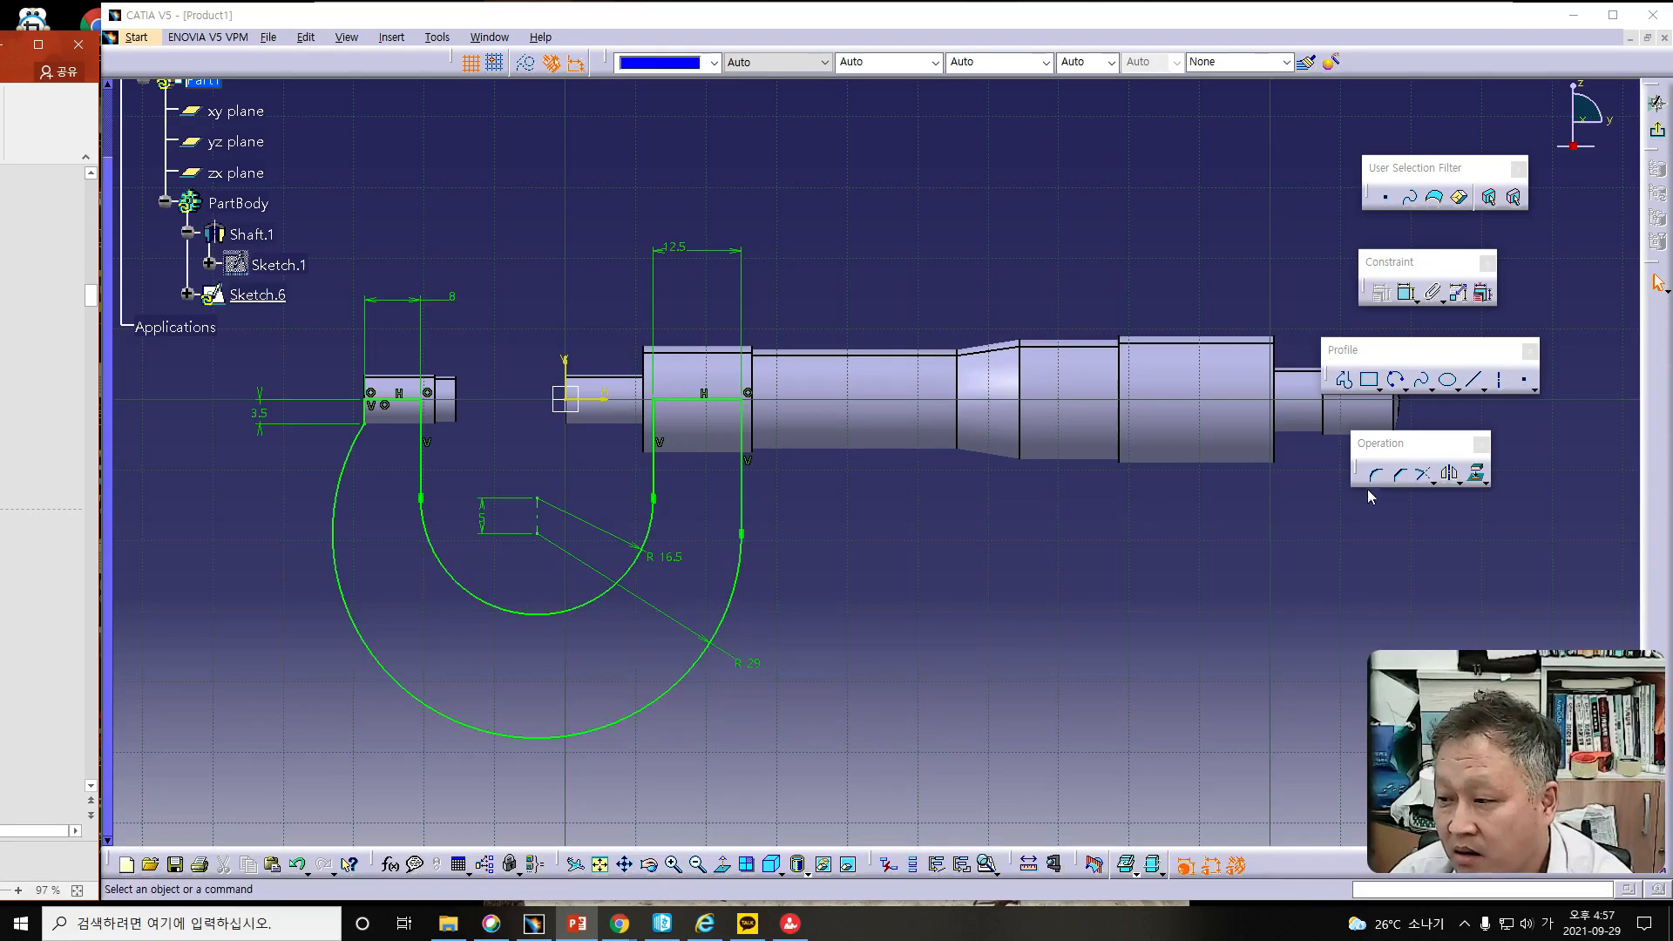
left_click(533, 923)
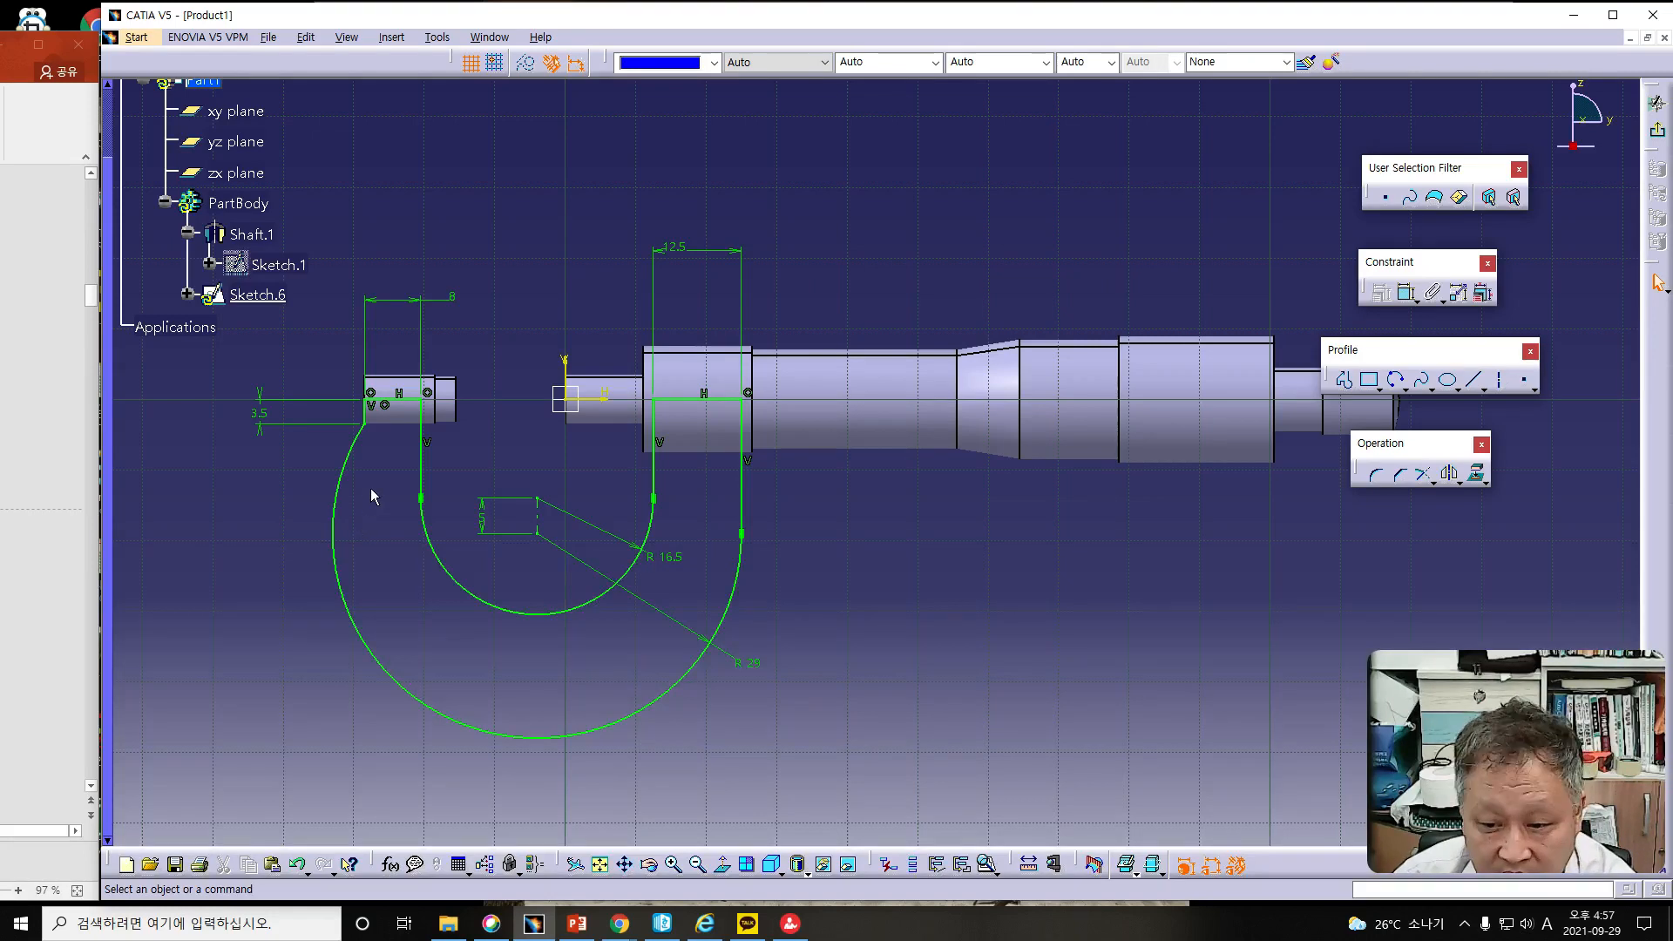
left_click(1396, 380)
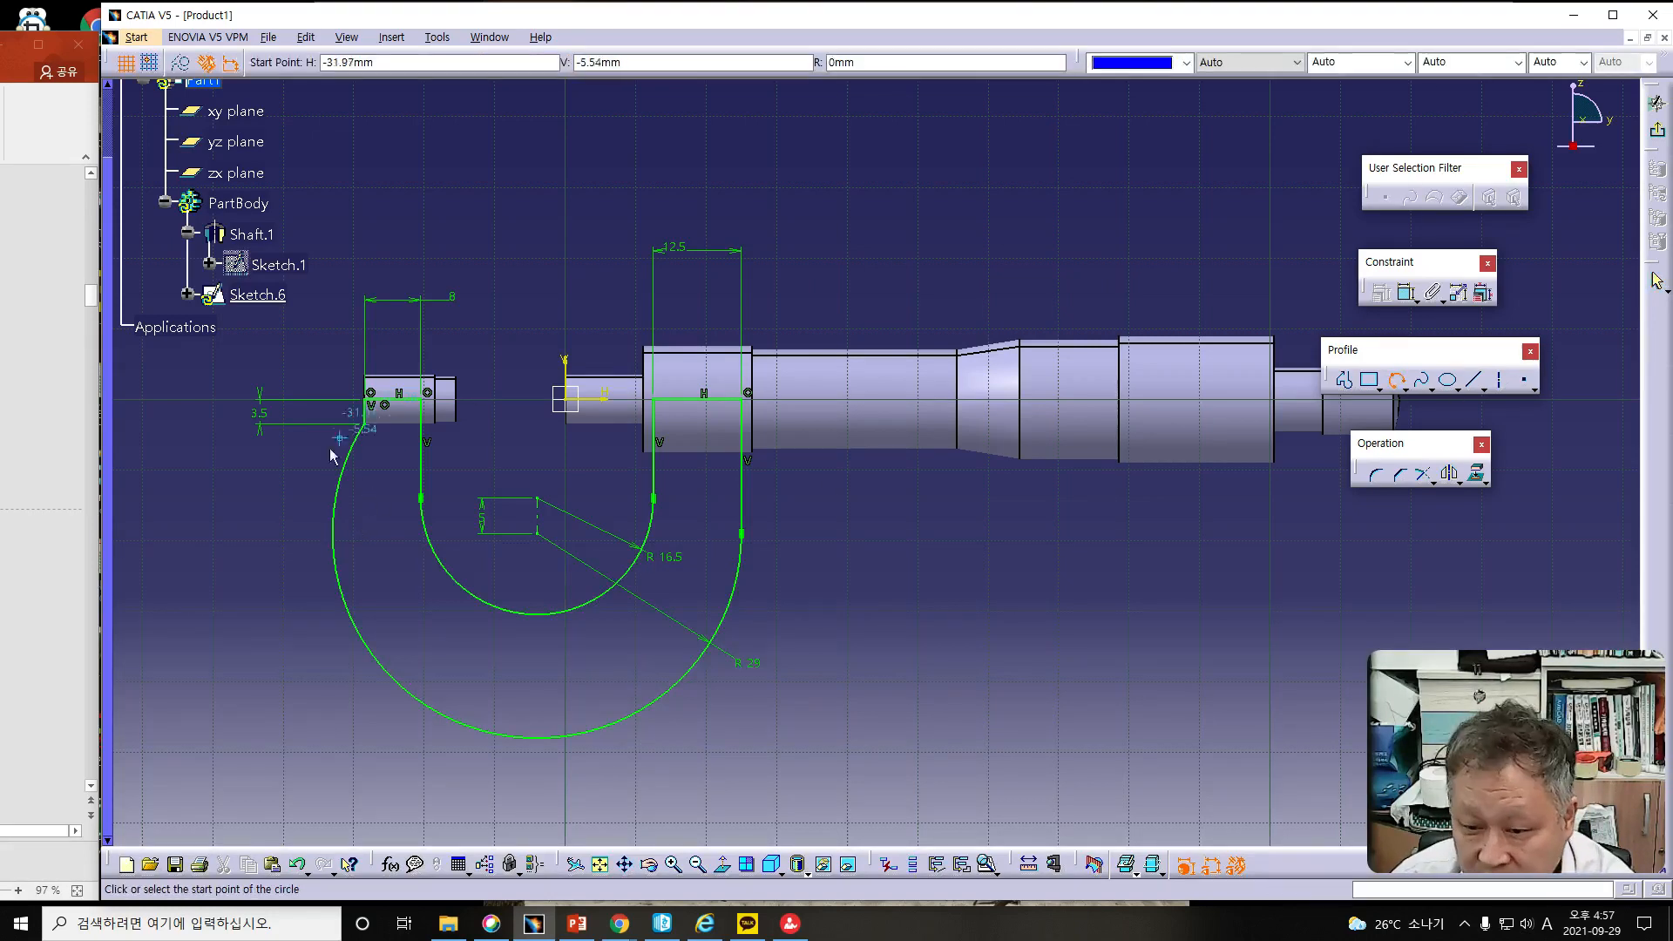
left_click(355, 510)
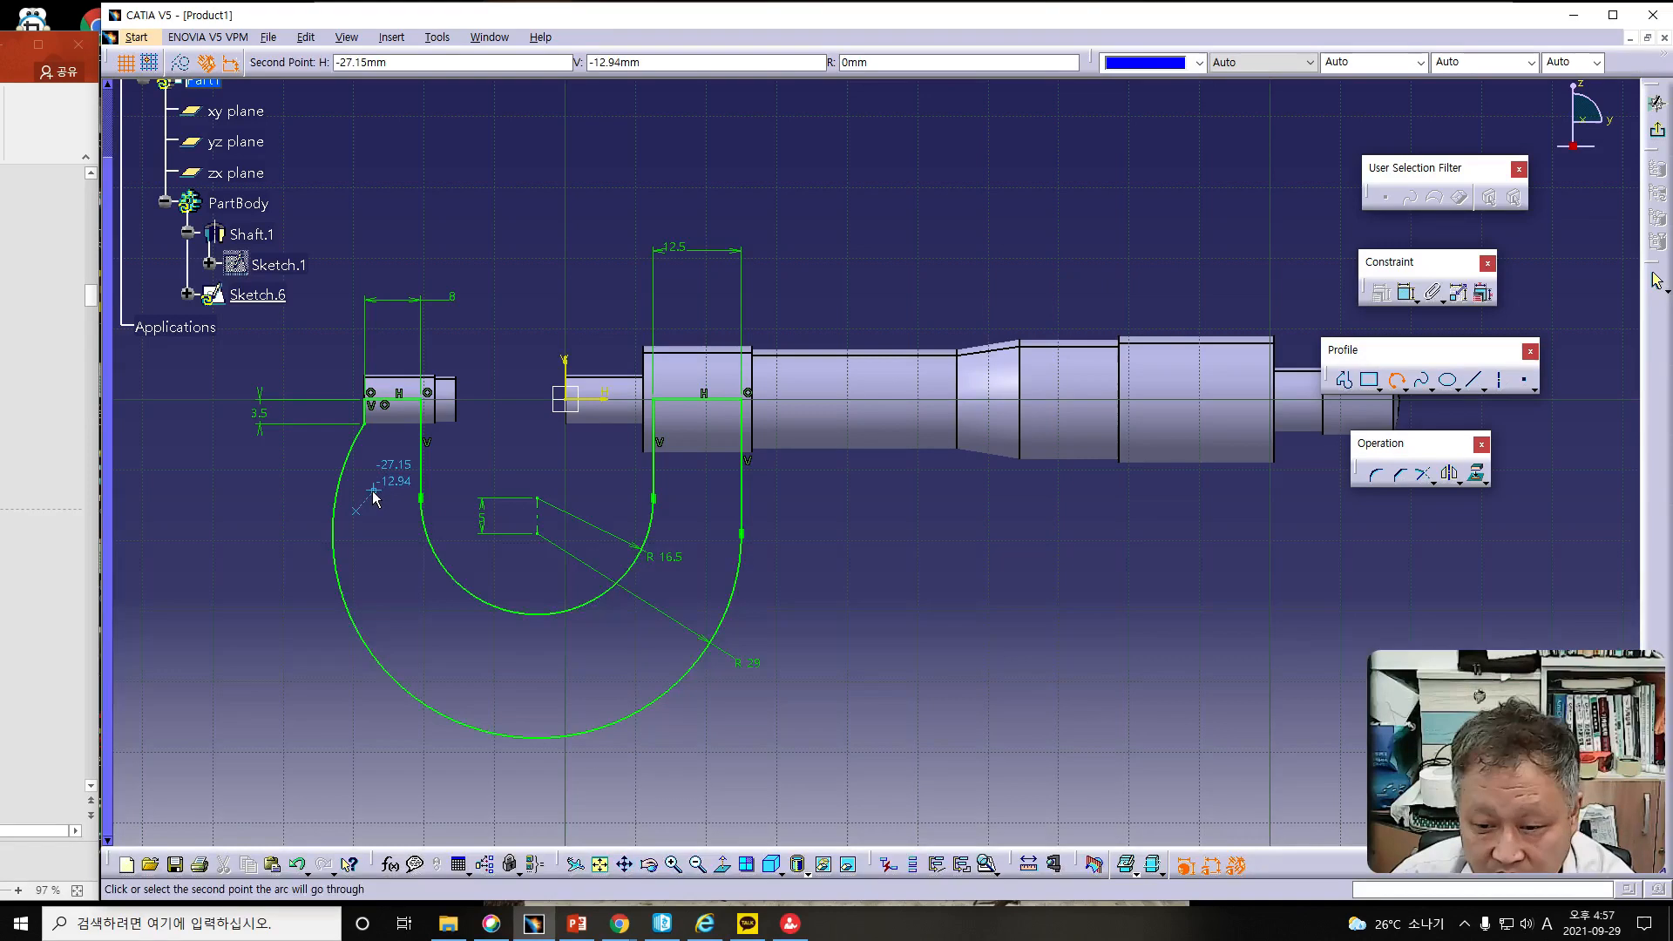
left_click(375, 496)
left_click(399, 505)
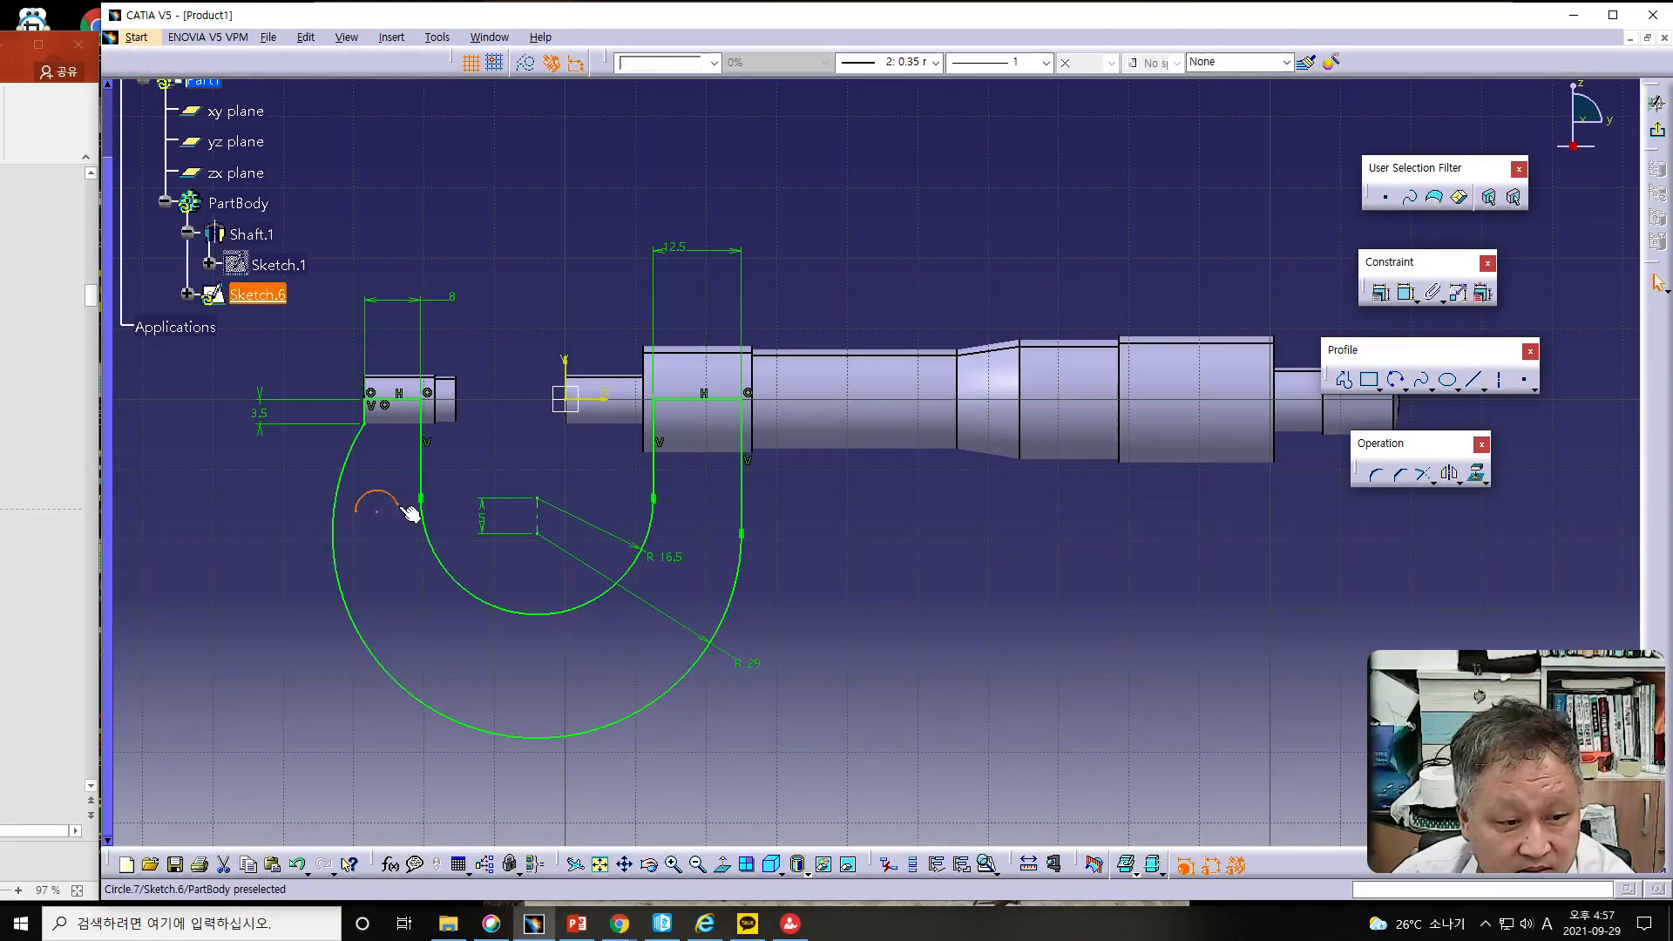
left_click(406, 510)
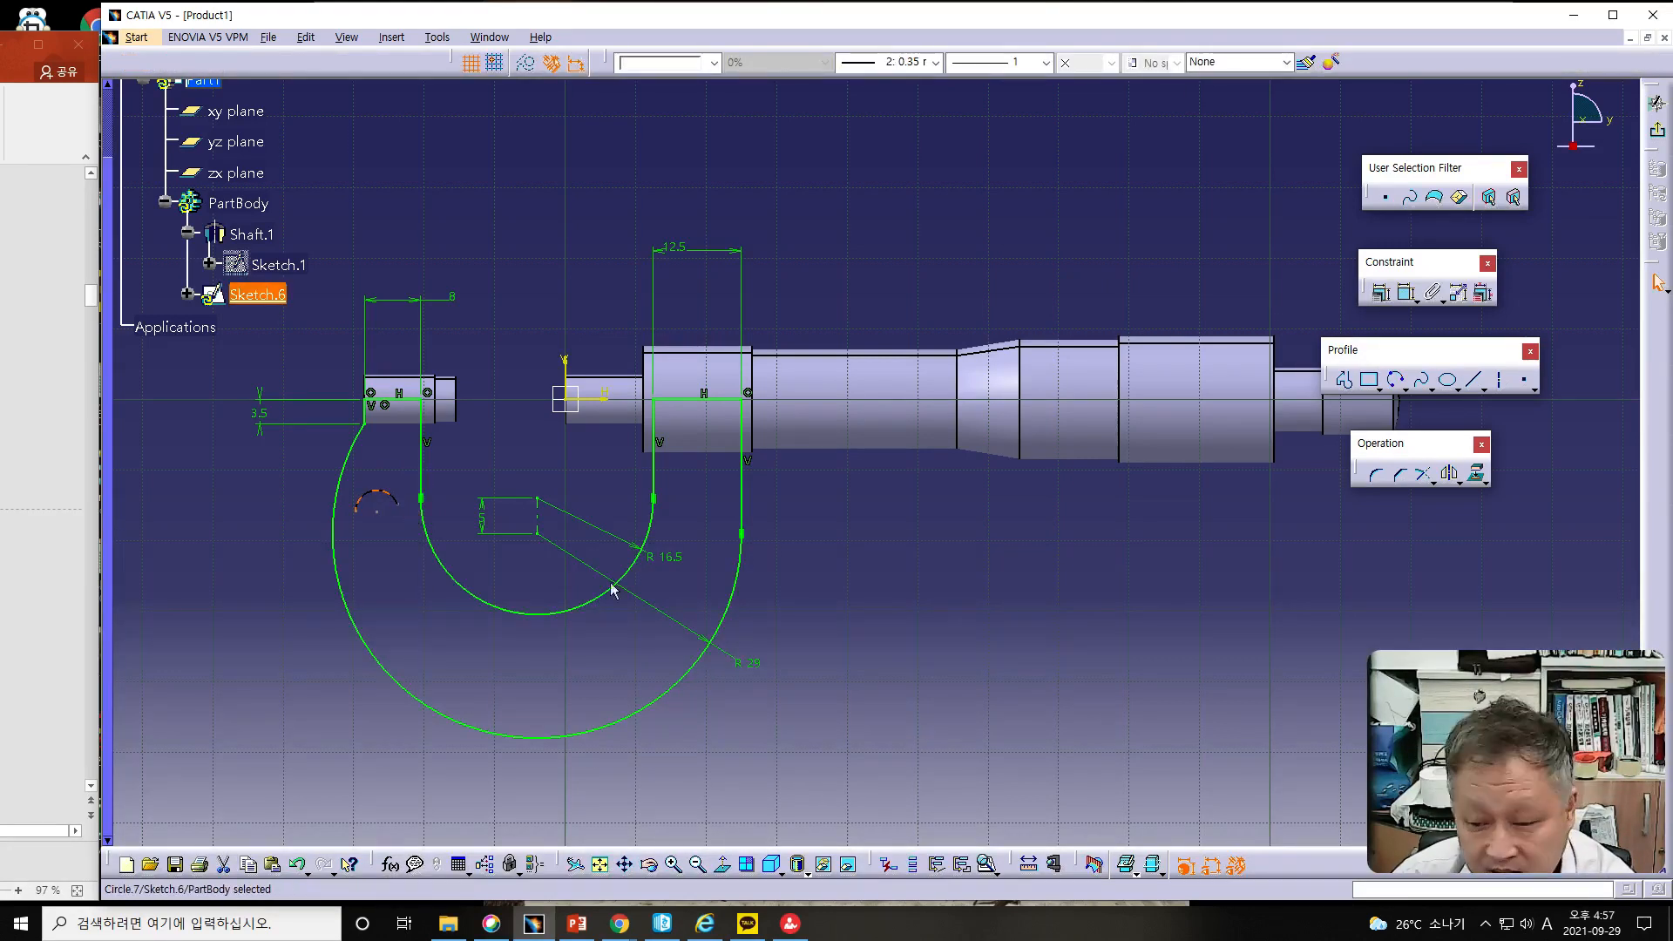
- Sketch a three-point arc from the small arc's inner end, running below the R16.5 curve to the frame's spindle side
left_click(1397, 380)
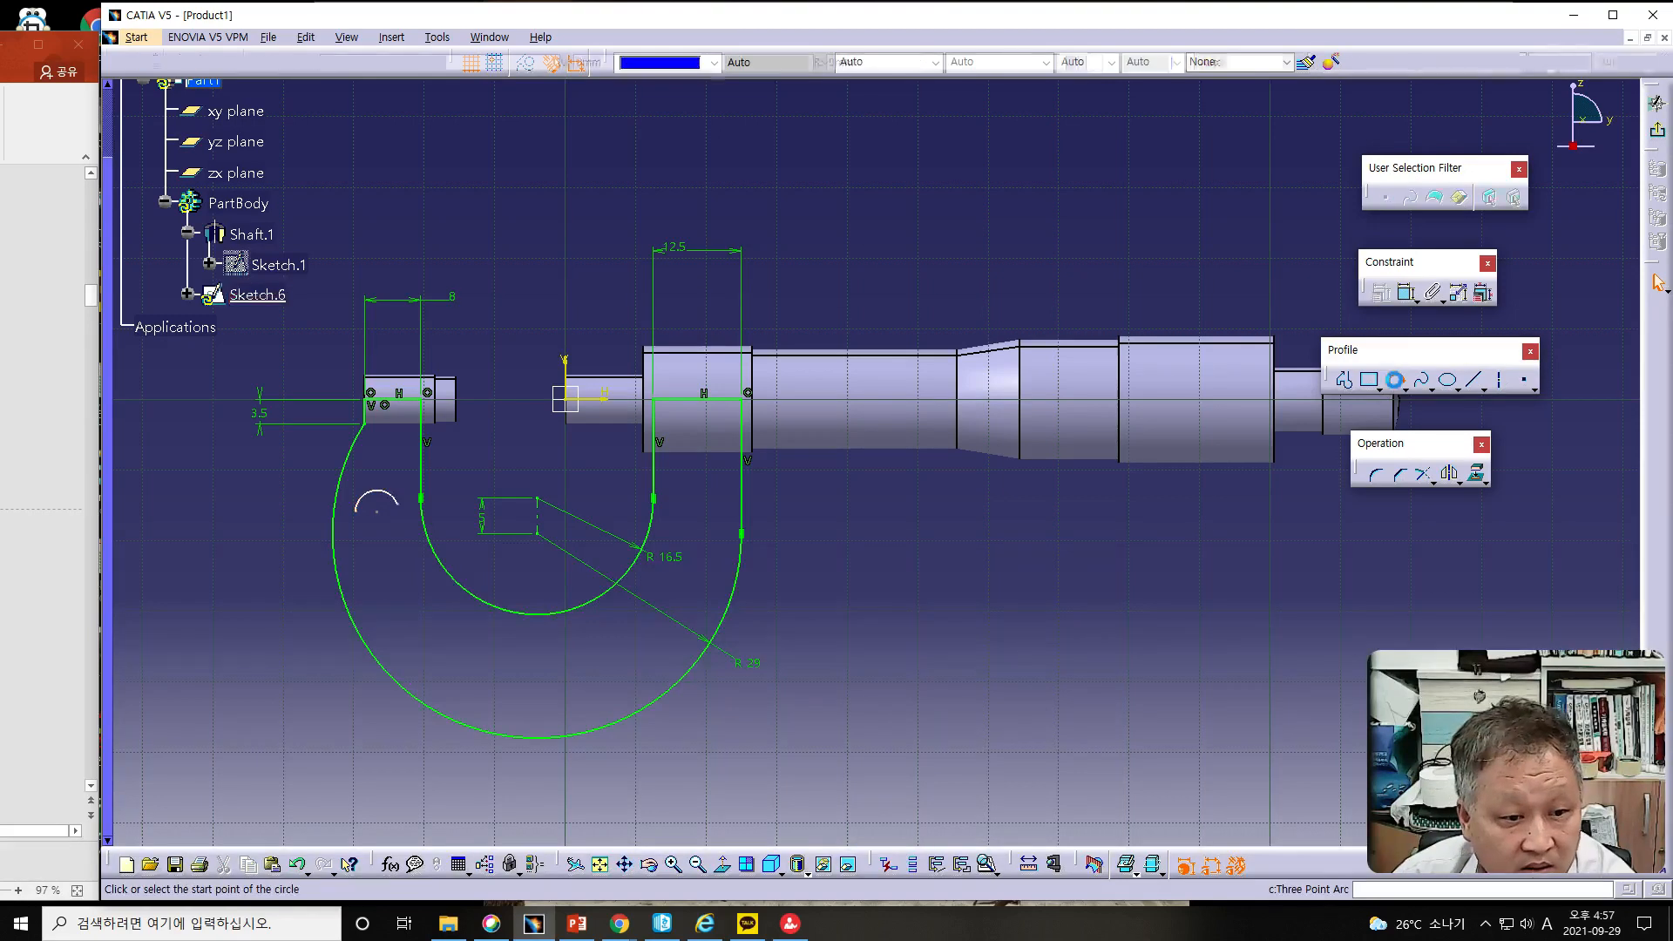
left_click(407, 509)
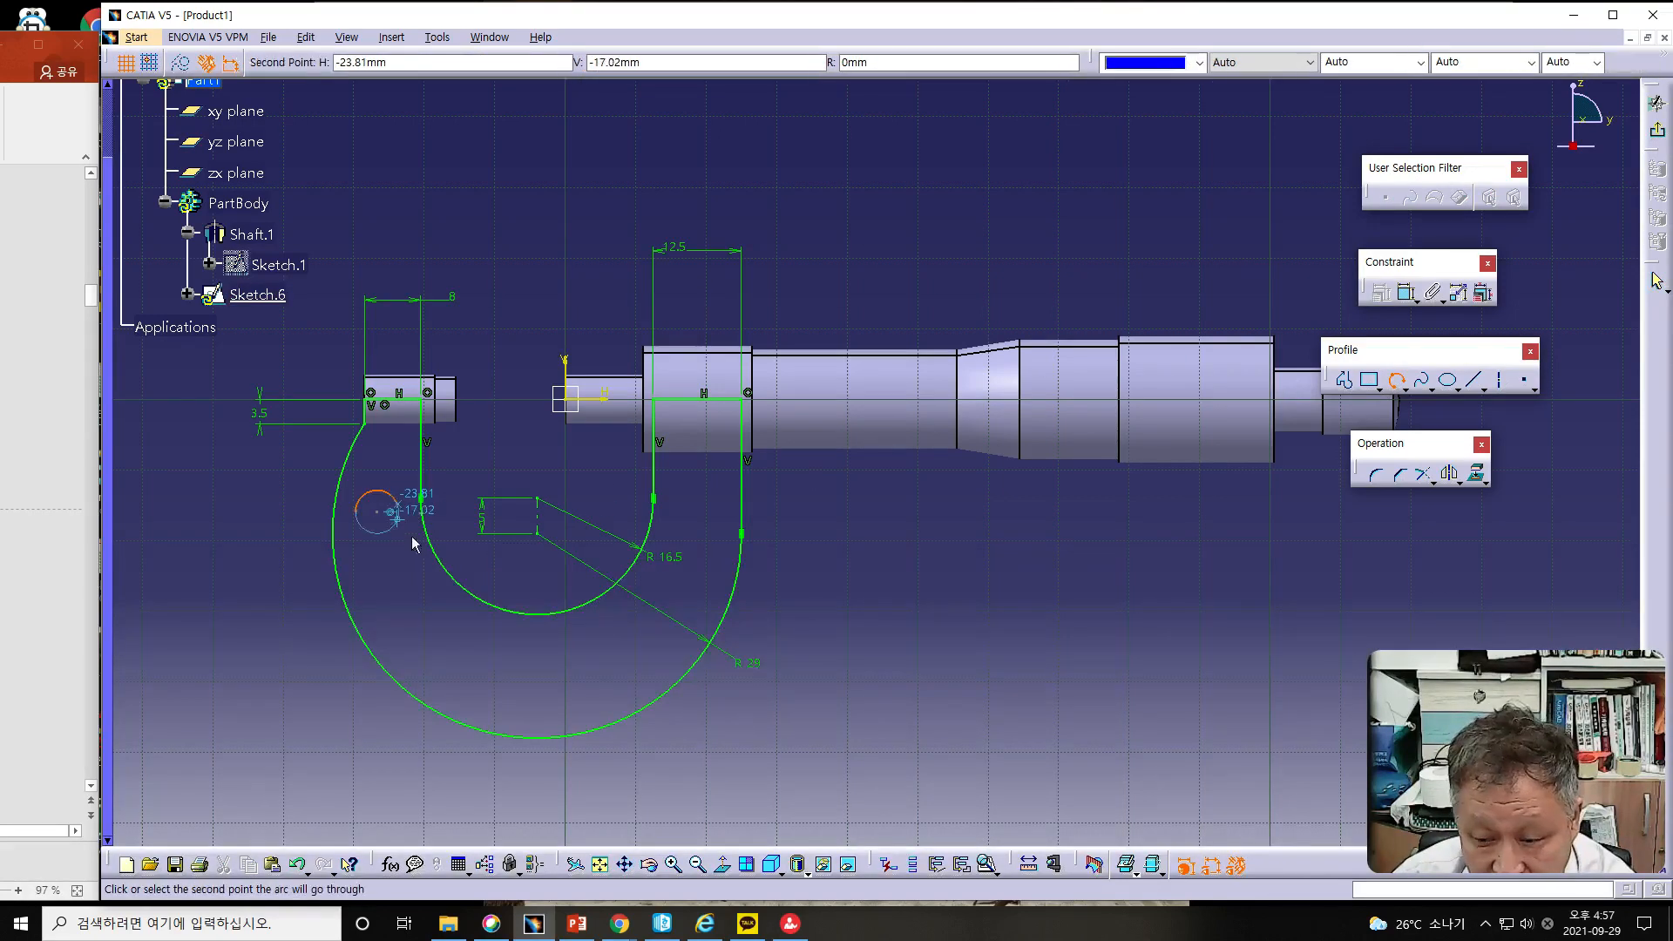
left_click(520, 659)
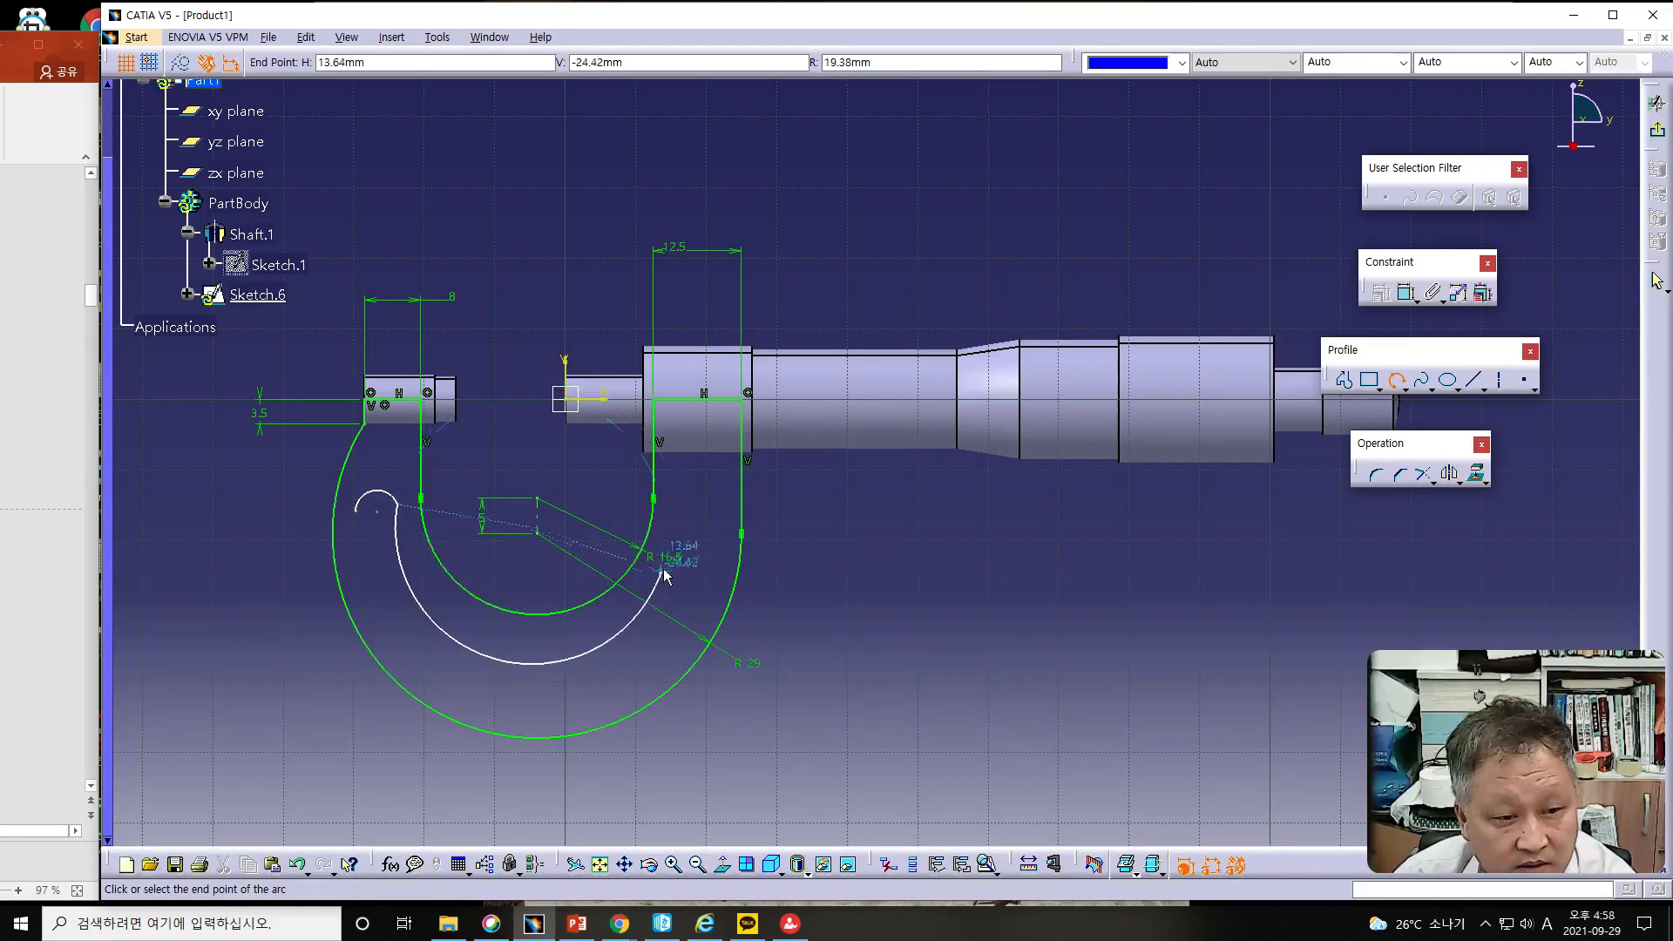
left_click(677, 516)
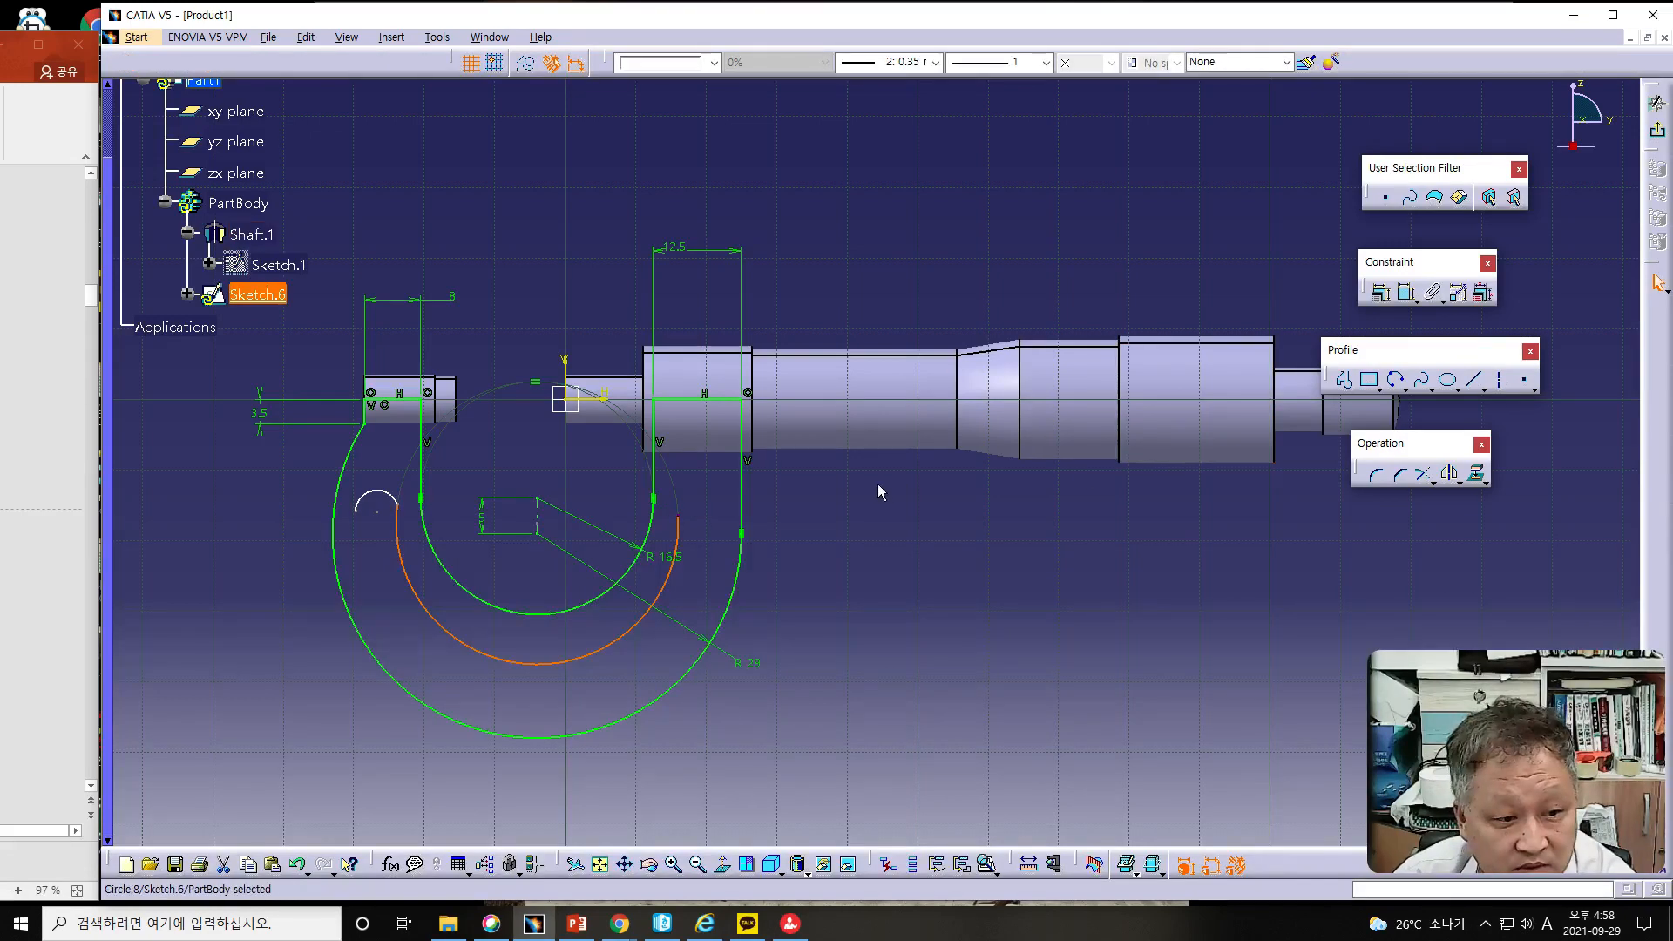
- Sketch a three-point arc of about 26.6 mm radius from the small arc's outer end, just inside the R29 curve, to the spindle side
left_click(1396, 380)
left_click(355, 521)
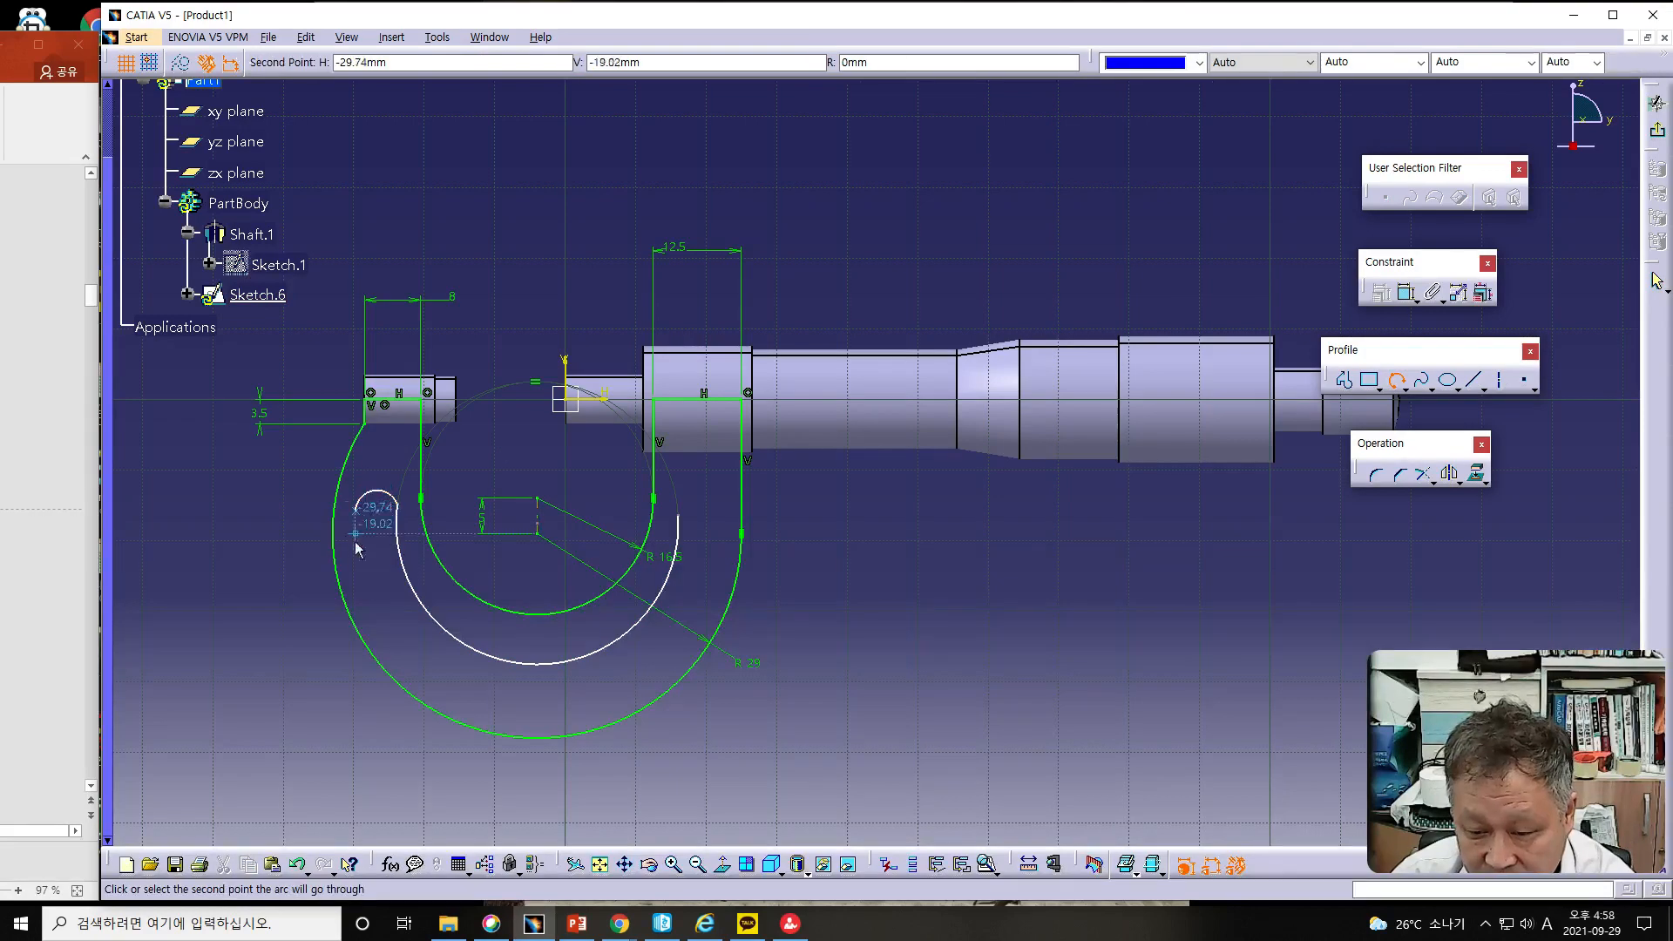
left_click(540, 730)
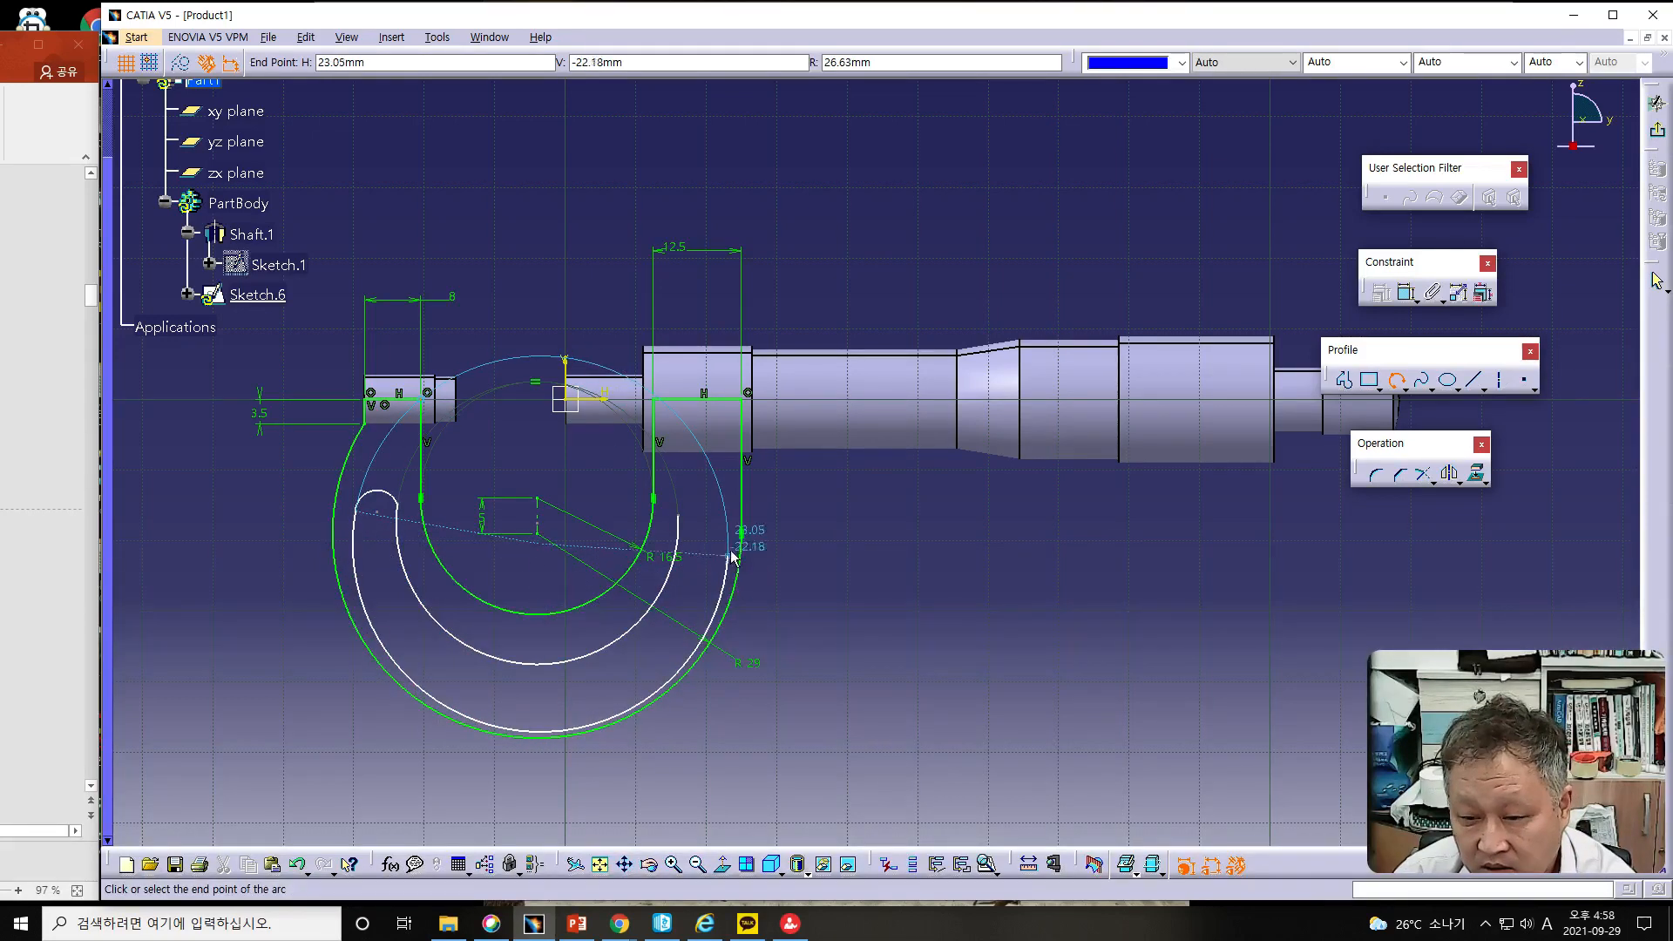
left_click(733, 522)
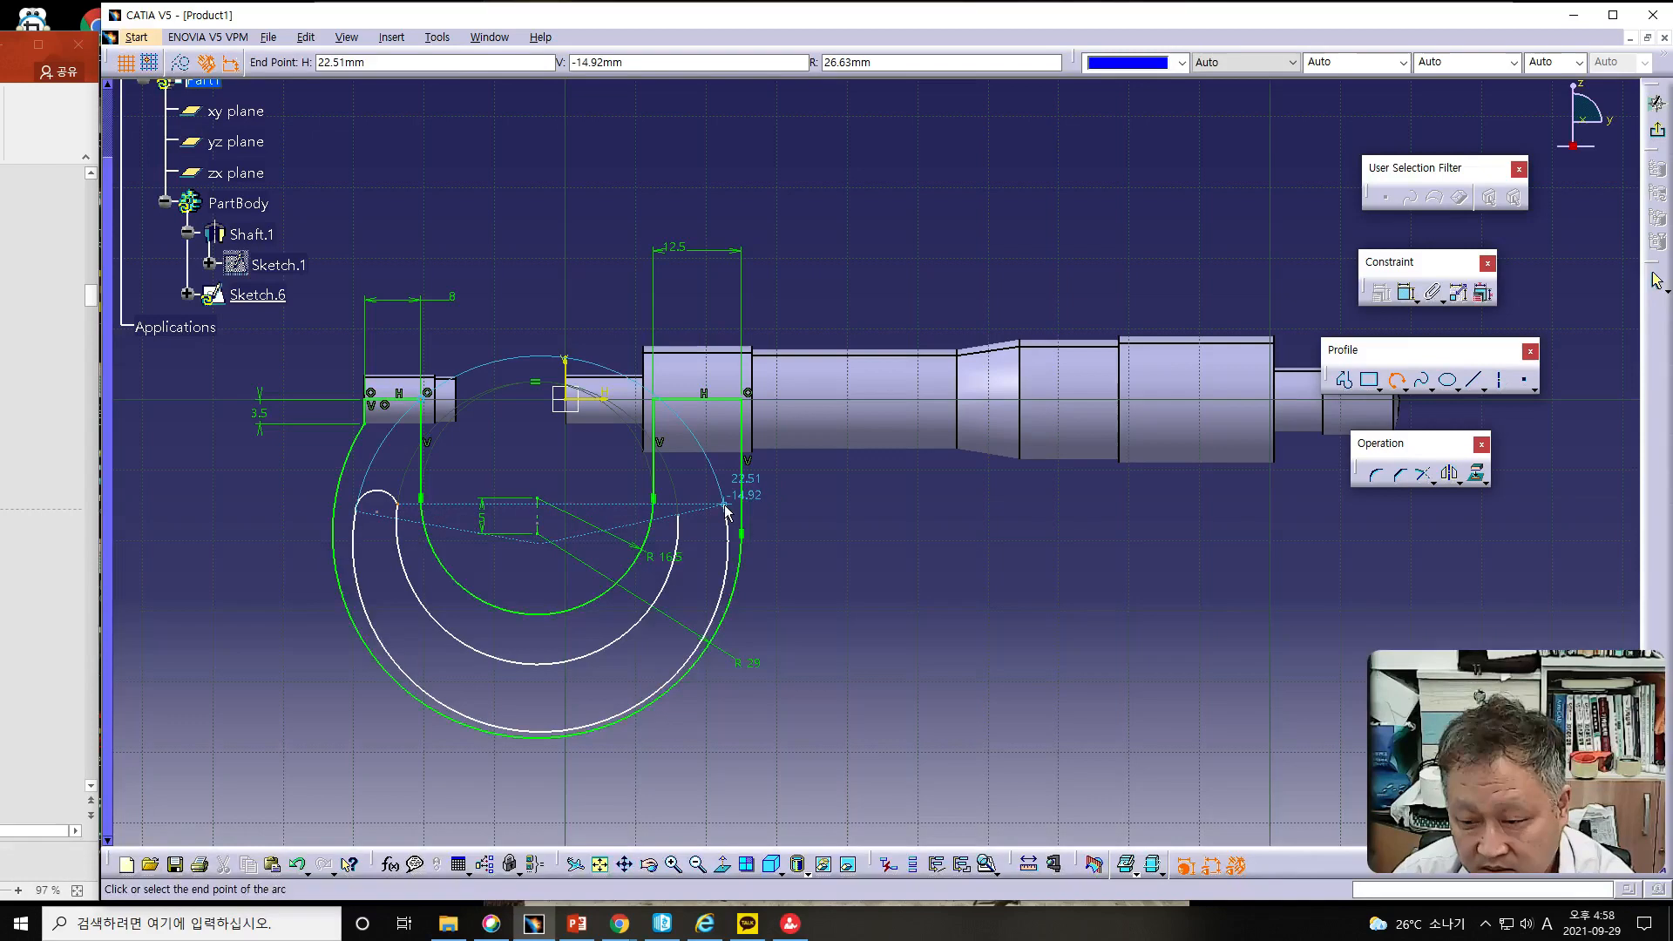
- Close the slot outline on the spindle side with a small three-point arc joining the two long arcs' open ends
left_click(1397, 380)
left_click(685, 516)
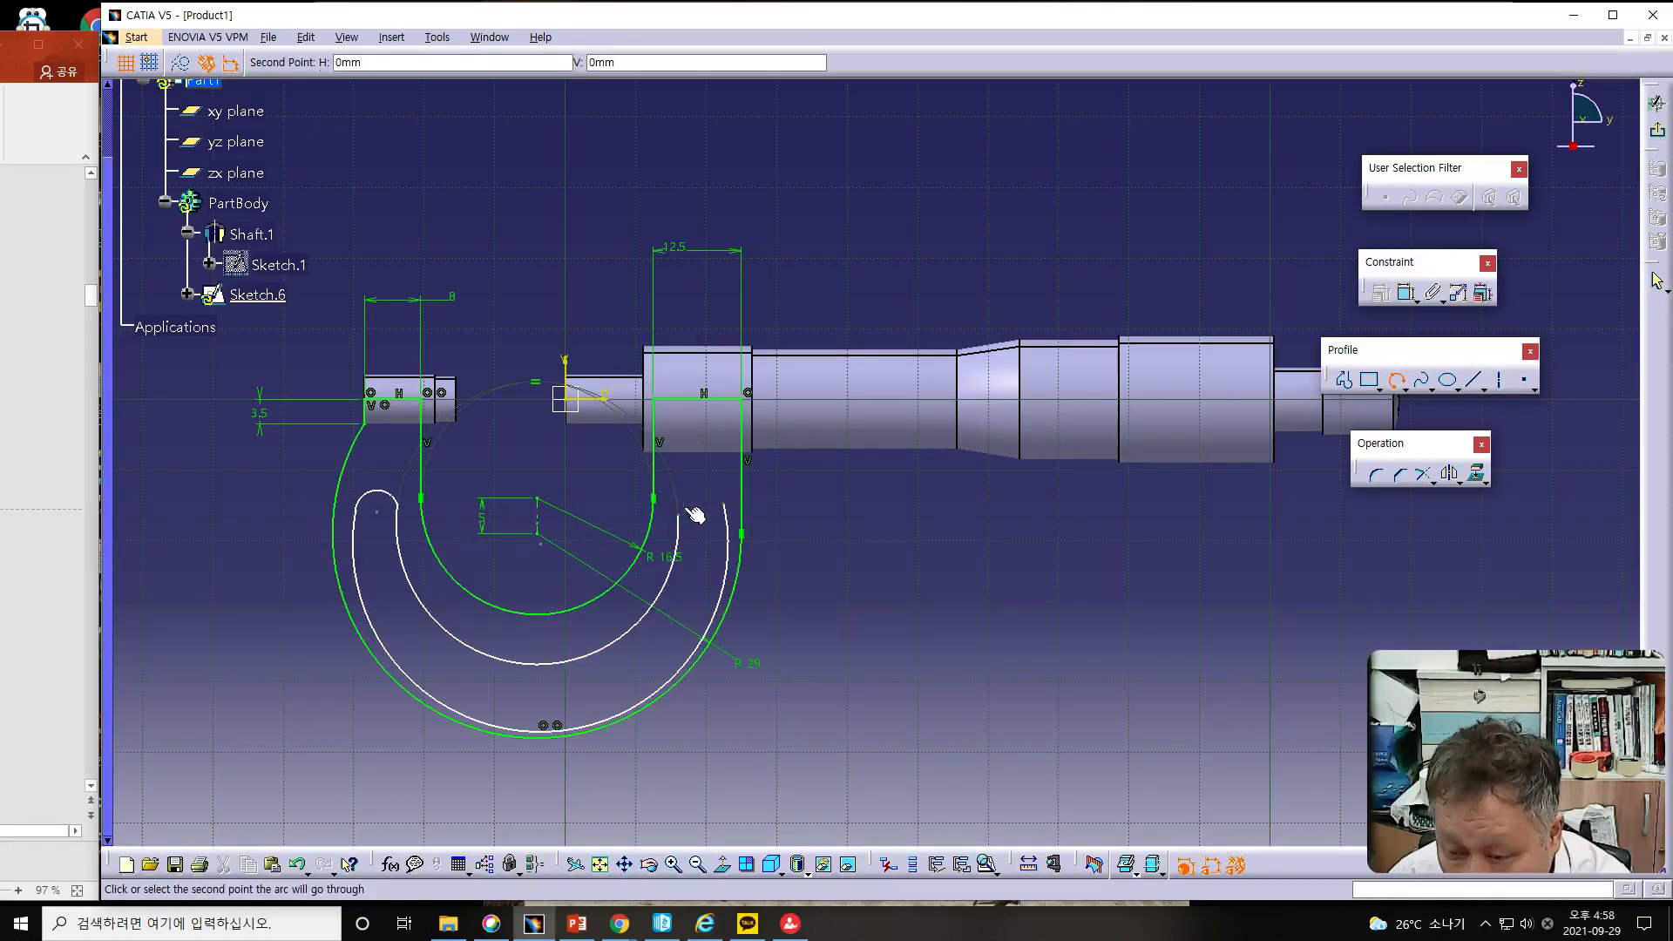
left_click(720, 506)
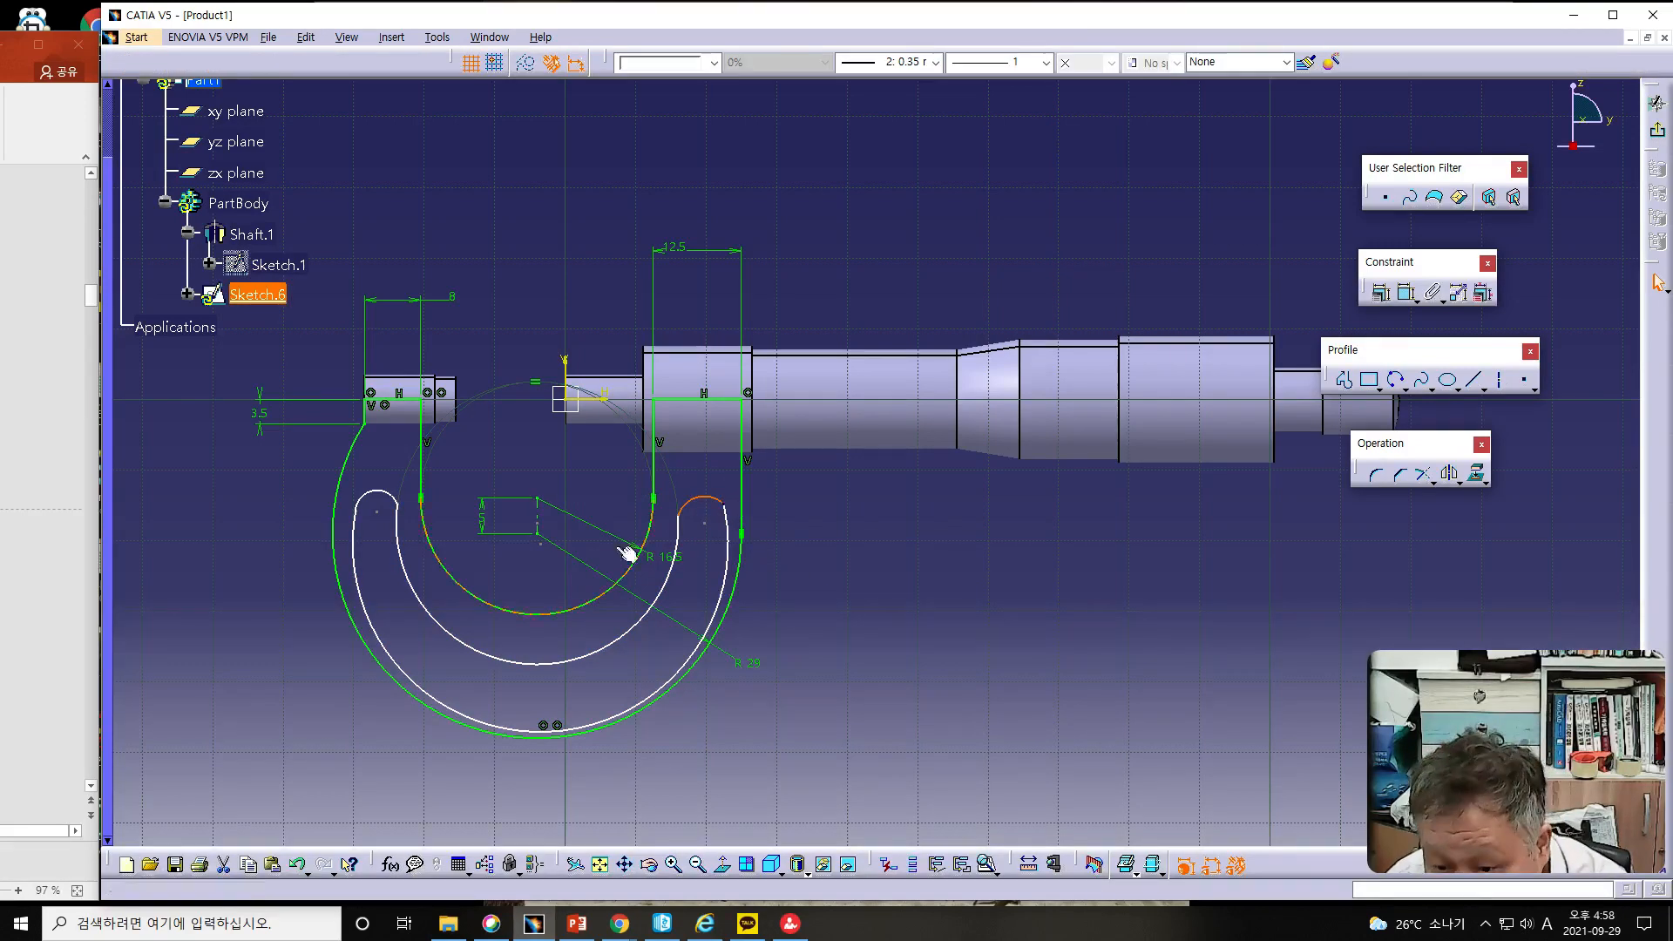
- Add a tangency constraint between the slot's anvil-side end arc and its outer long arc
left_click(355, 545)
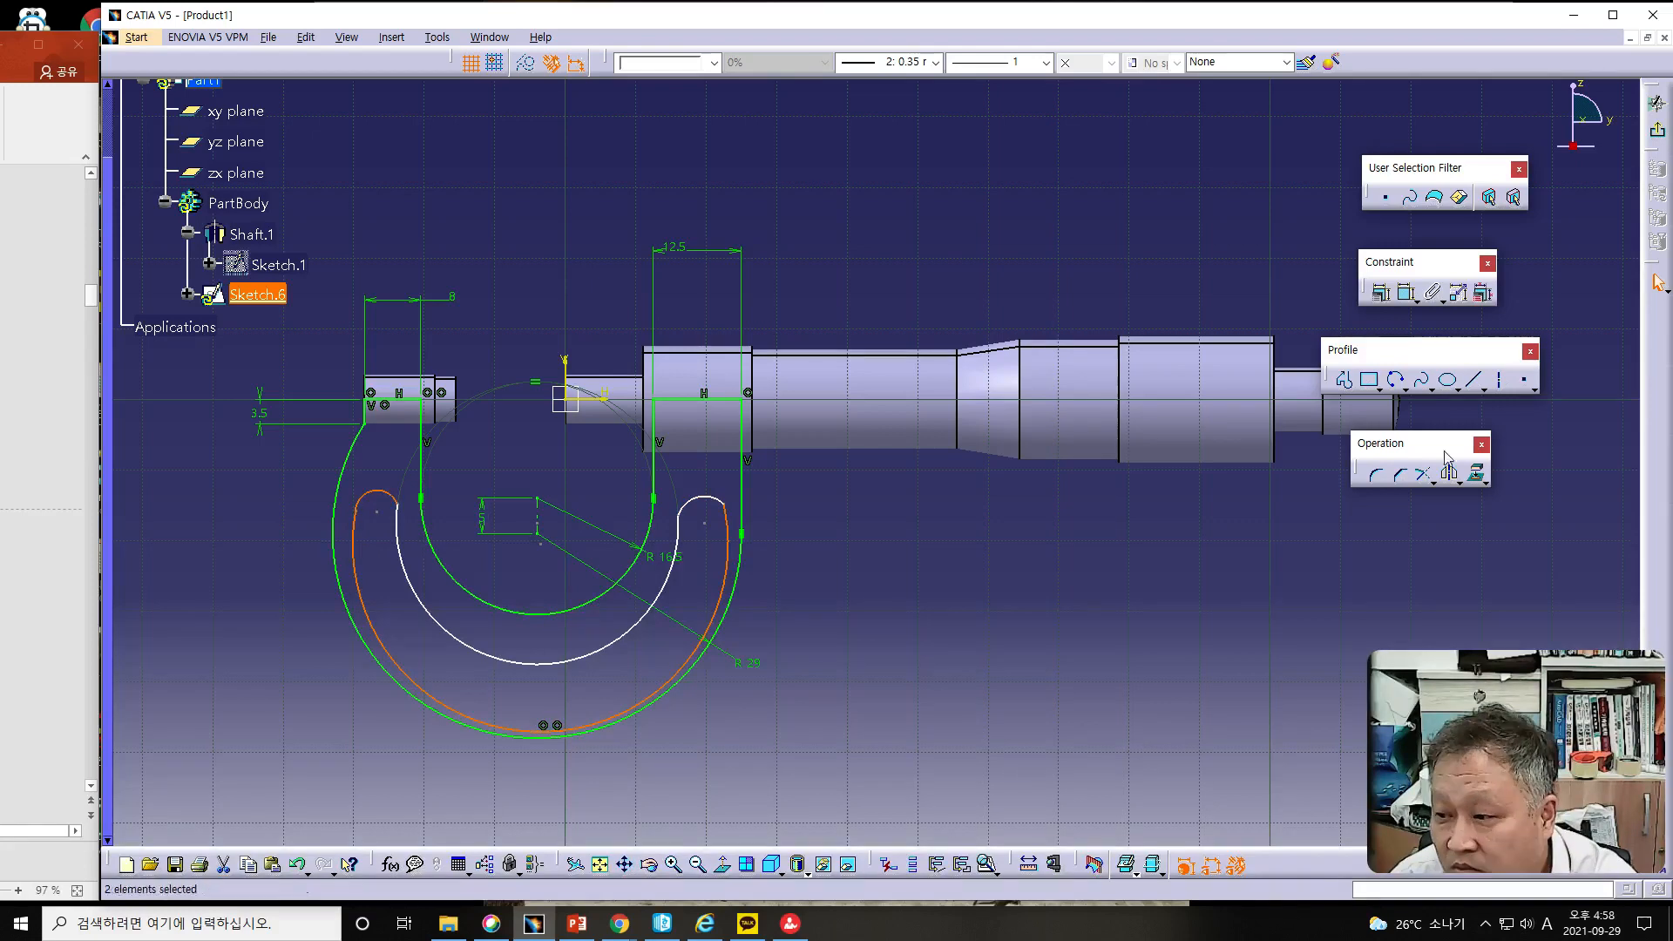
left_click(1396, 379)
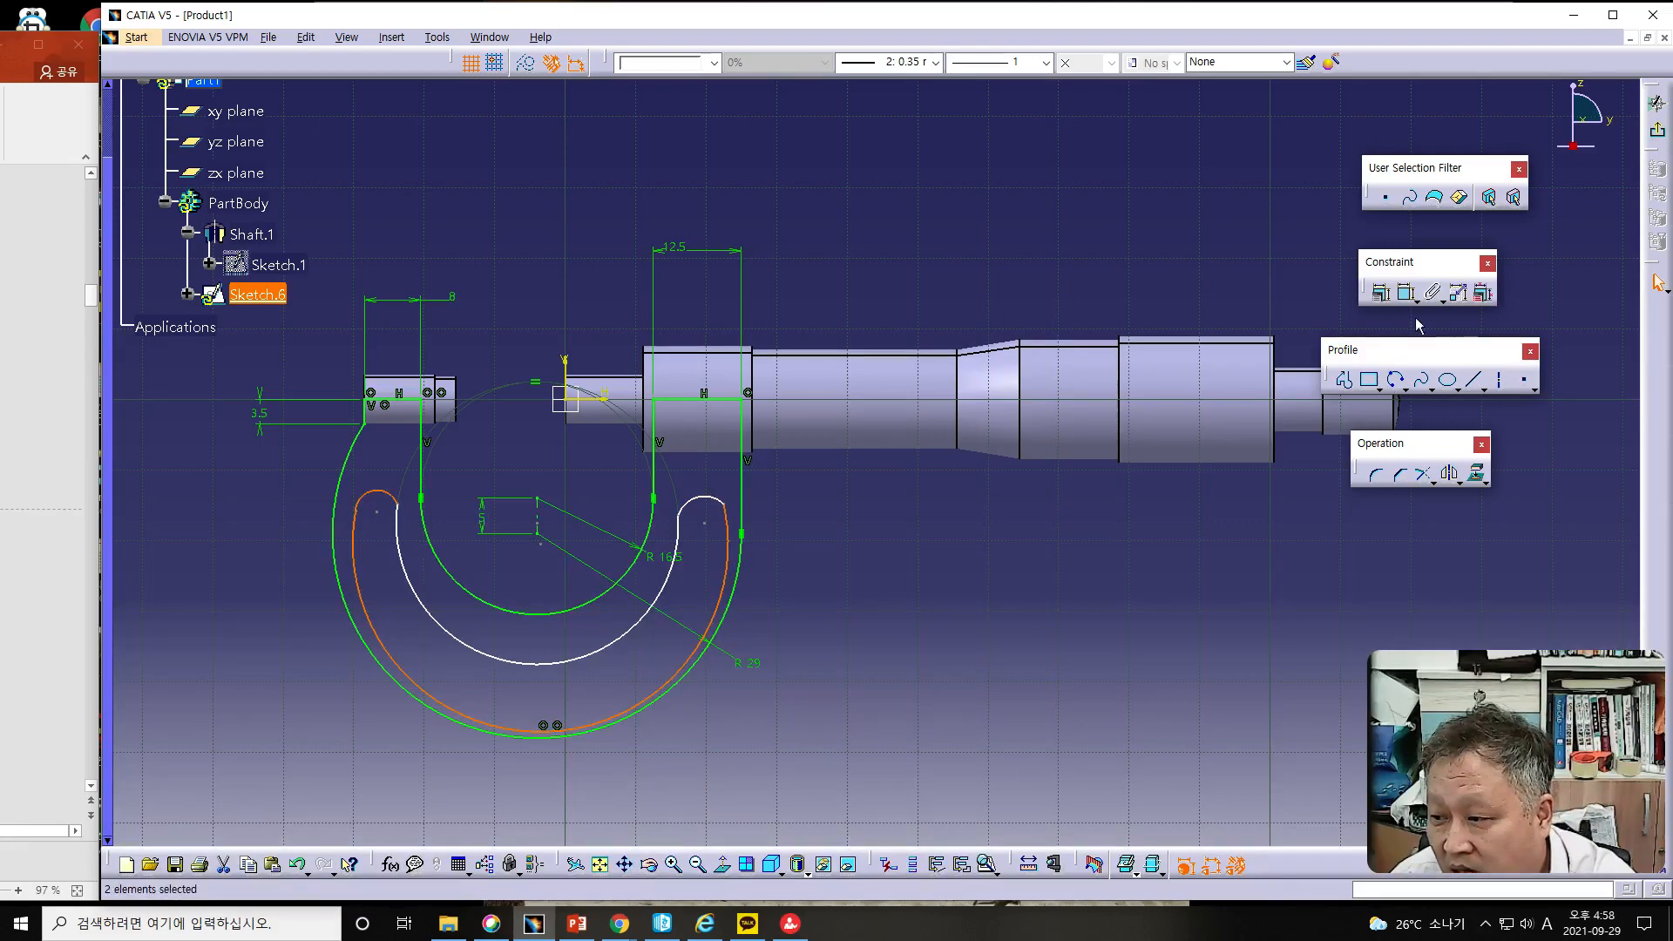
left_click(1382, 296)
left_click(1383, 296)
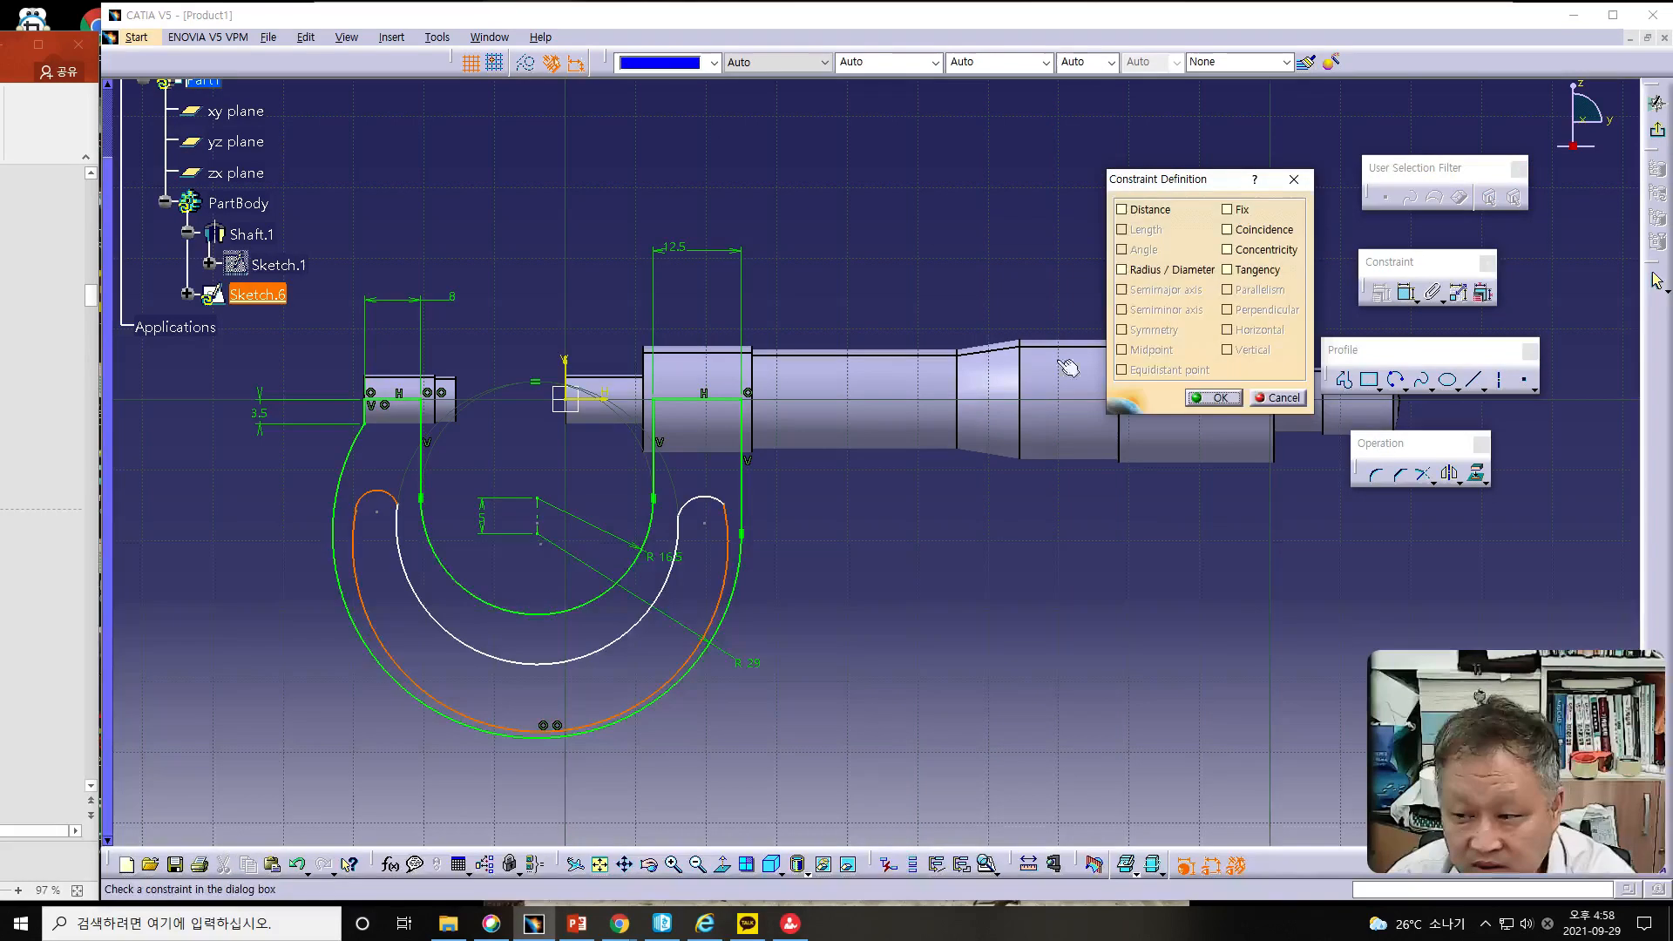
left_click(1227, 269)
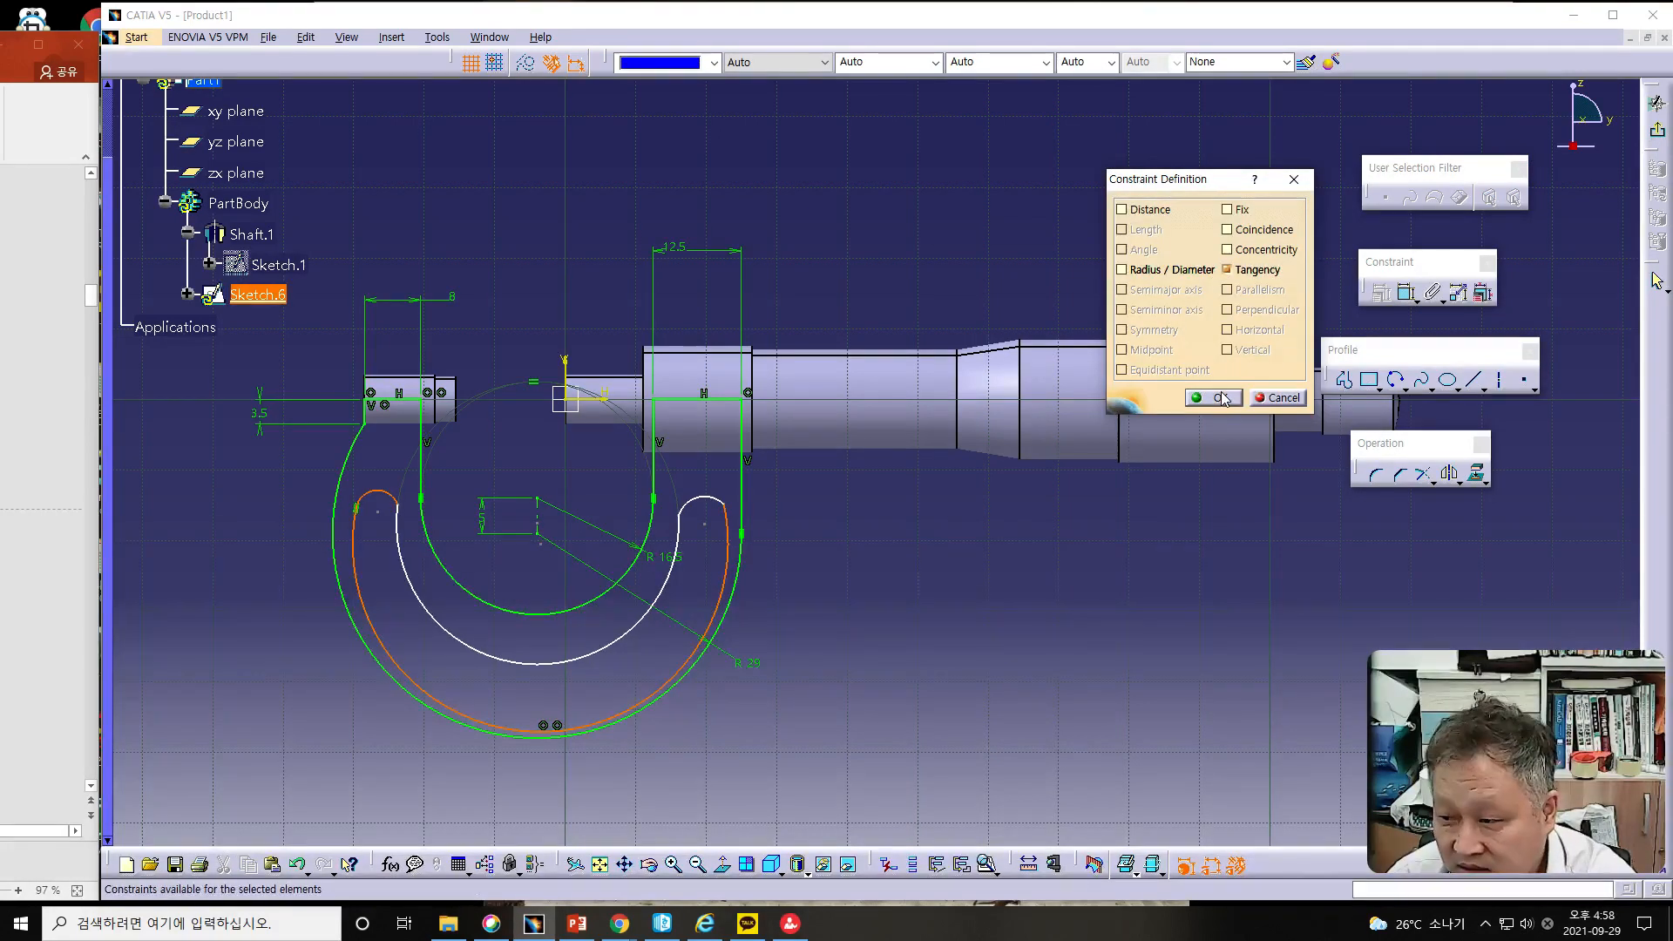
left_click(1214, 397)
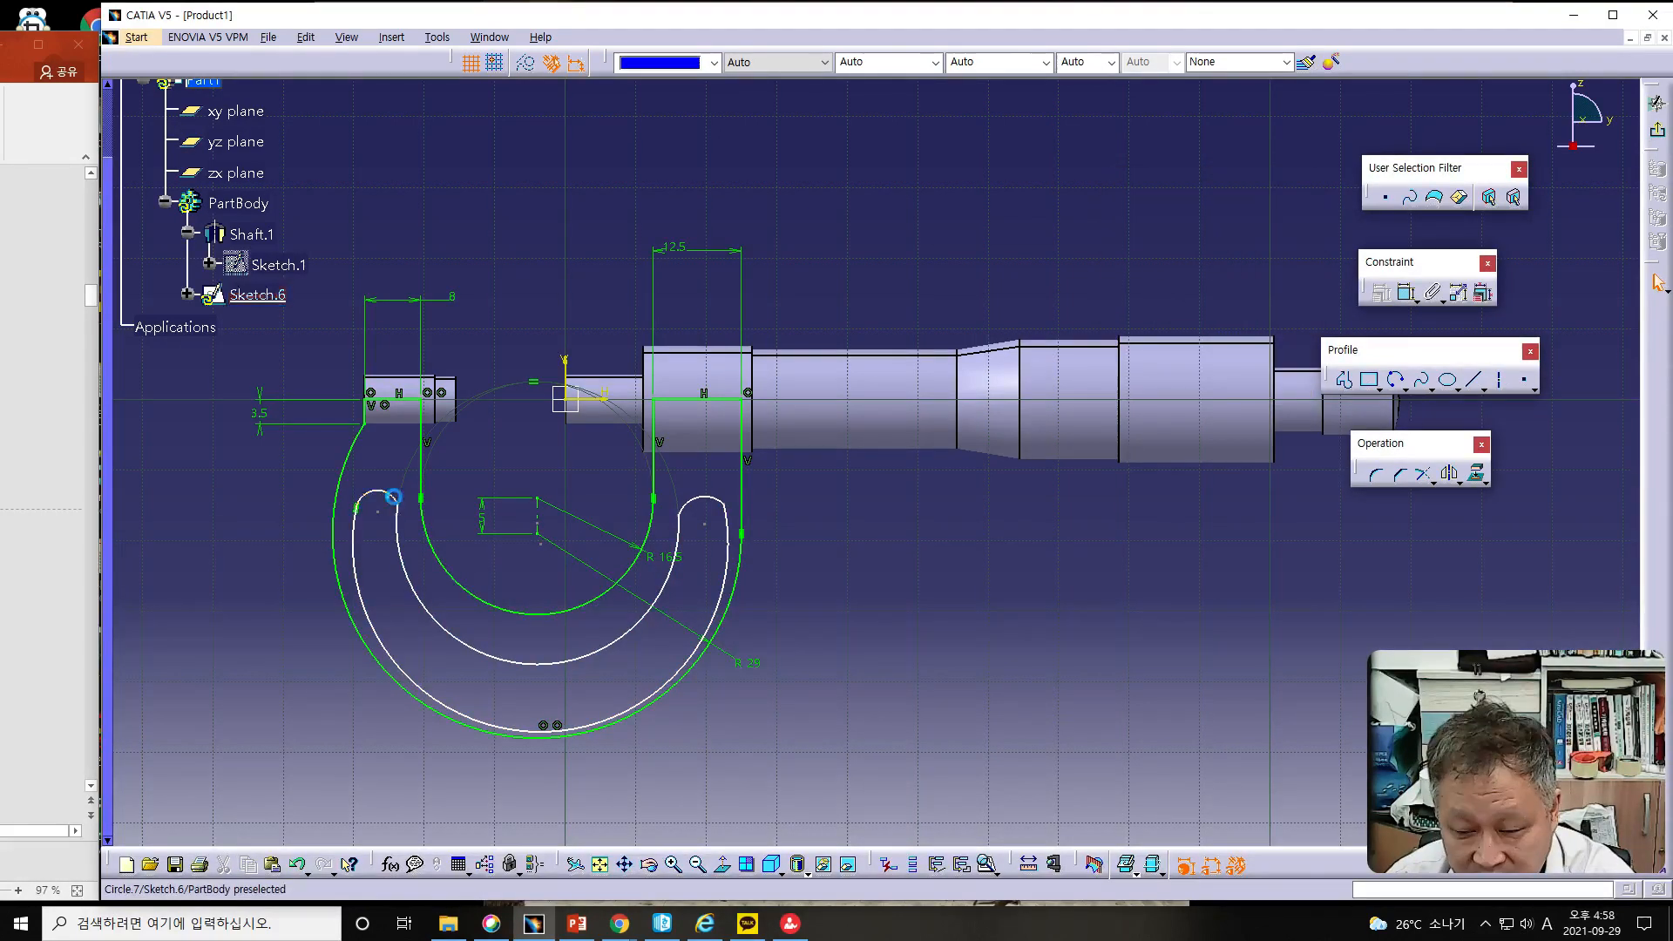
- Add a tangency constraint between the slot's anvil-side end arc and its inner long arc
left_click(398, 534, "ctrl")
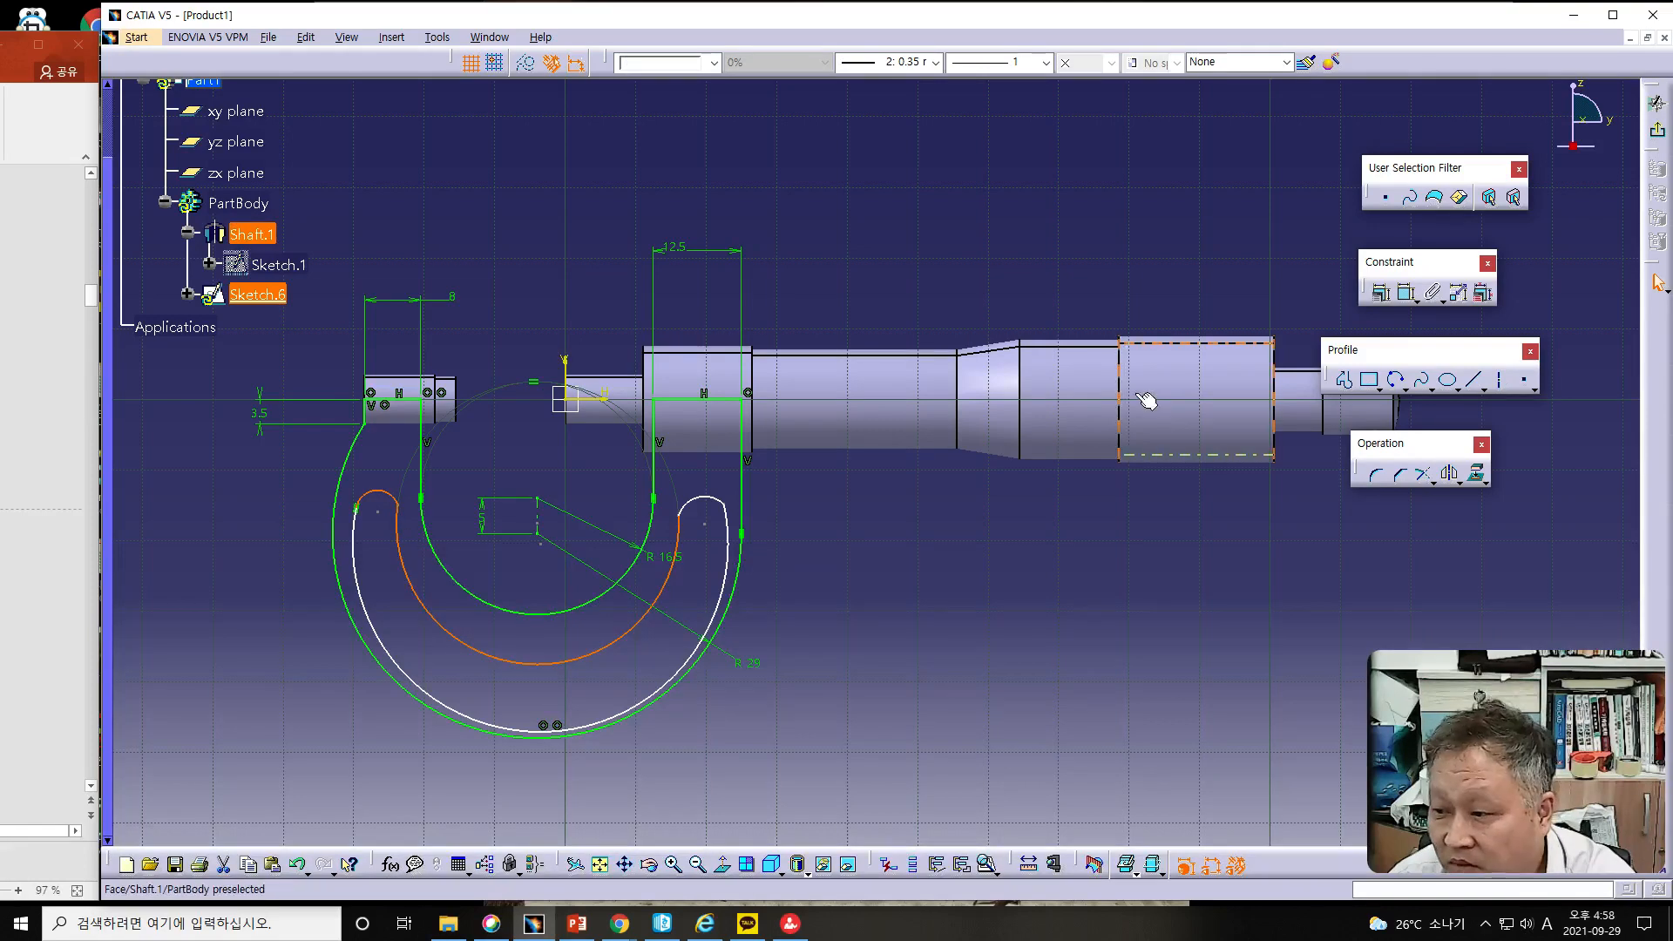
left_click(1383, 295)
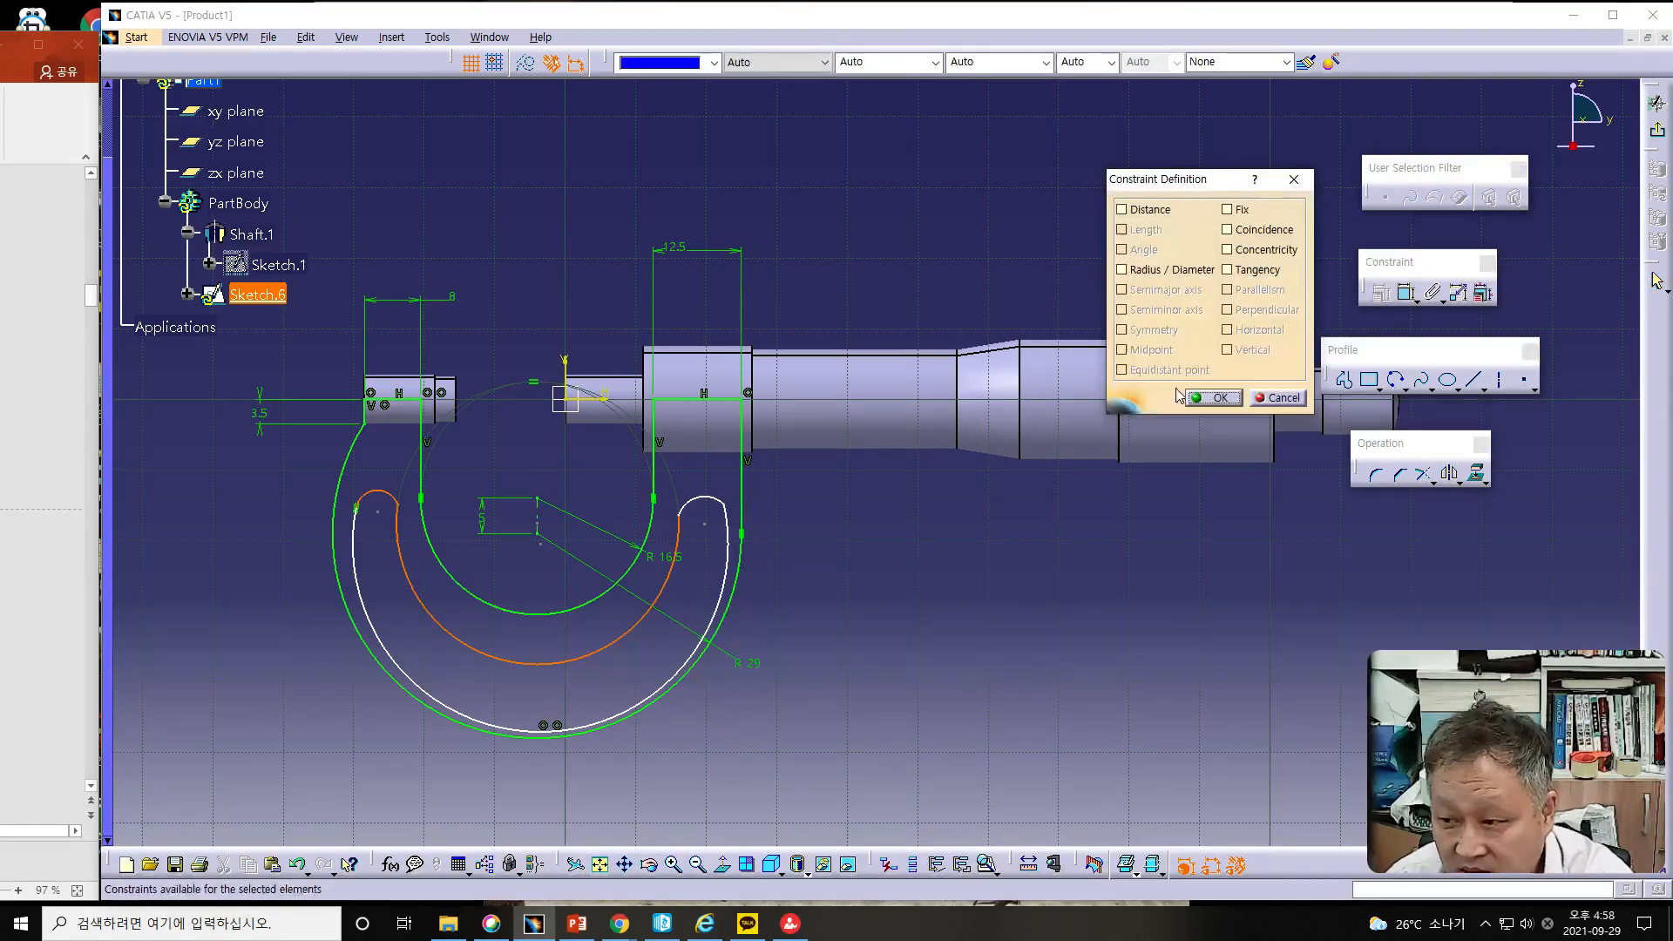
left_click(1228, 271)
left_click(1217, 398)
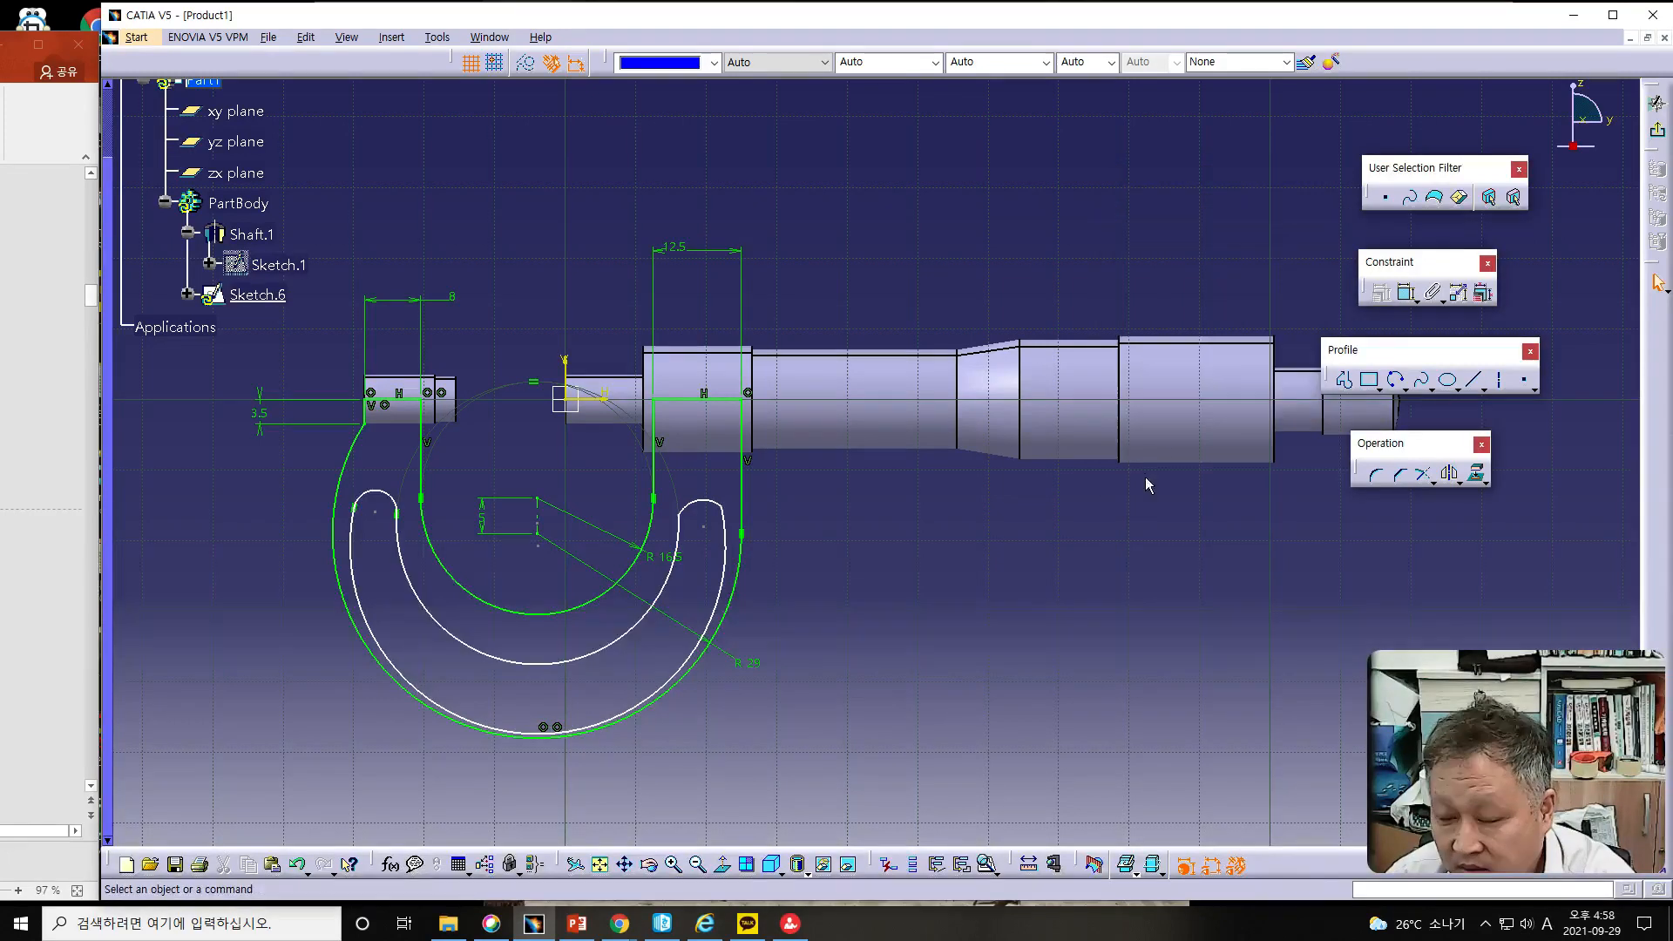
left_click(680, 524)
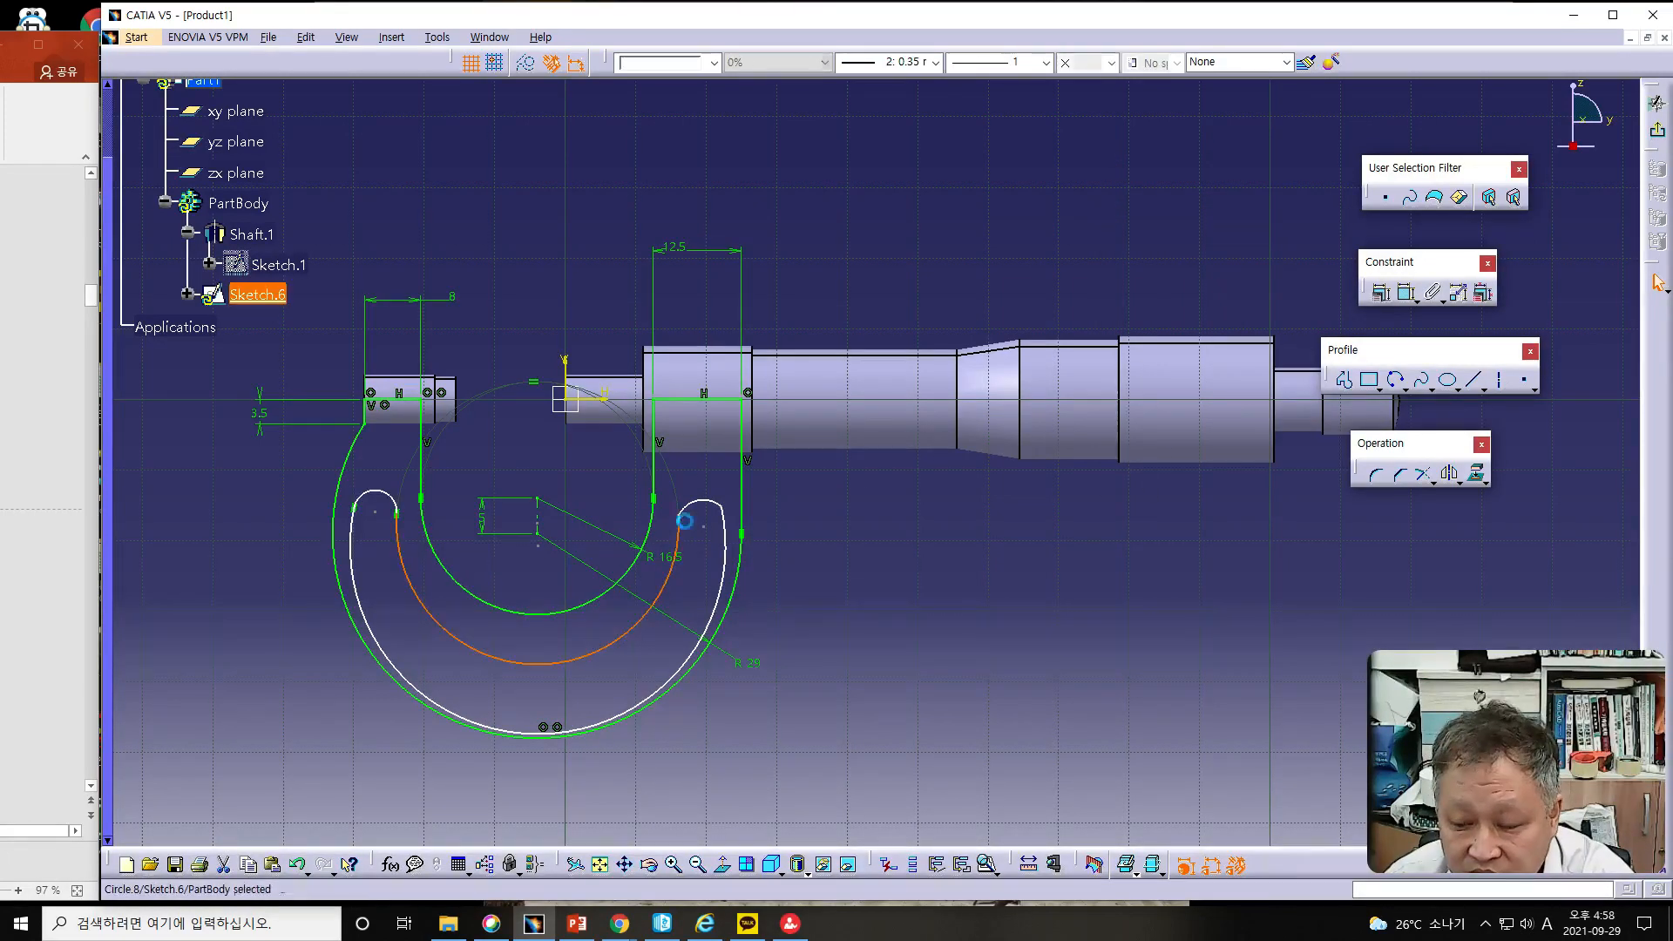
left_click(706, 510)
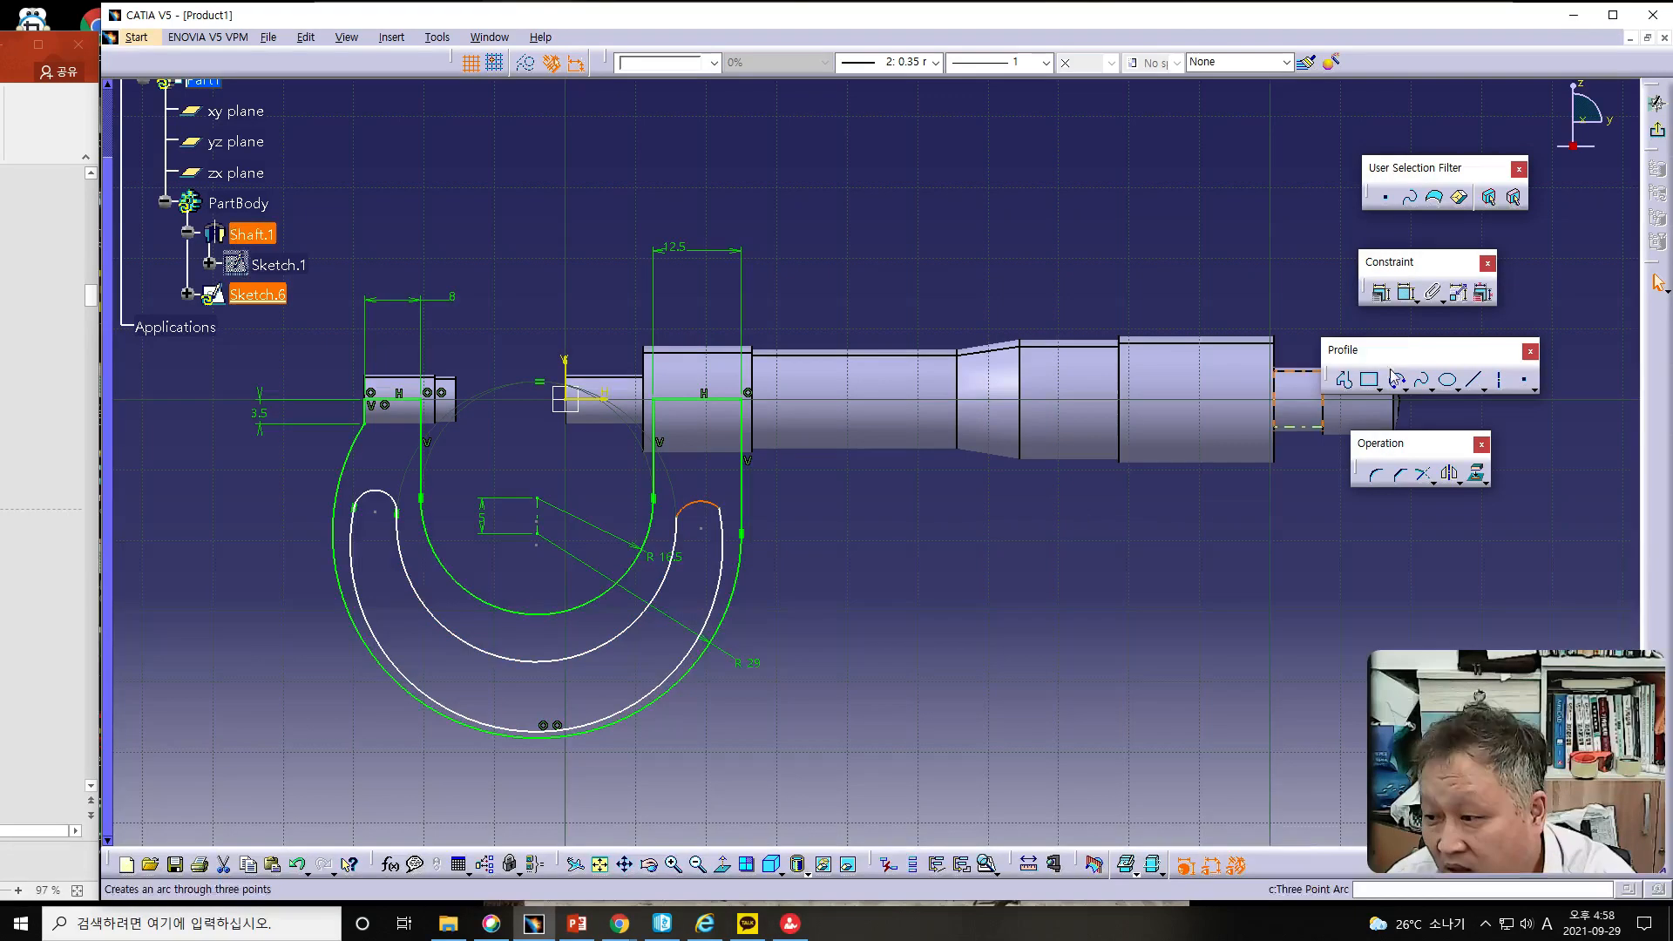
left_click(1381, 292)
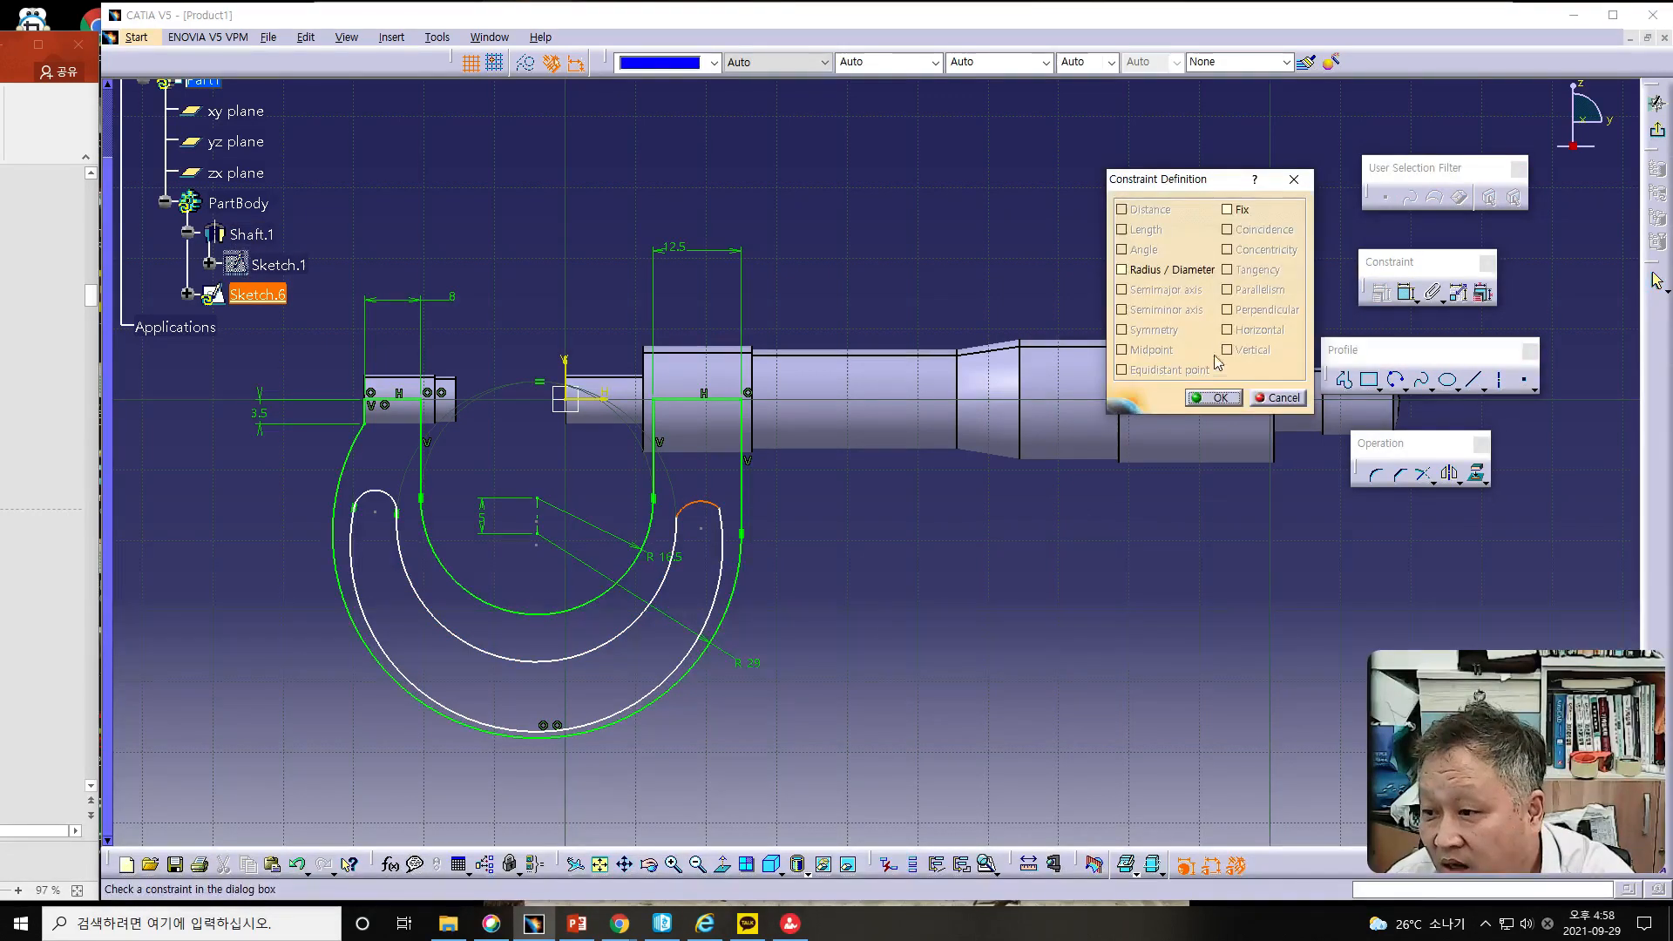
left_click(1293, 397)
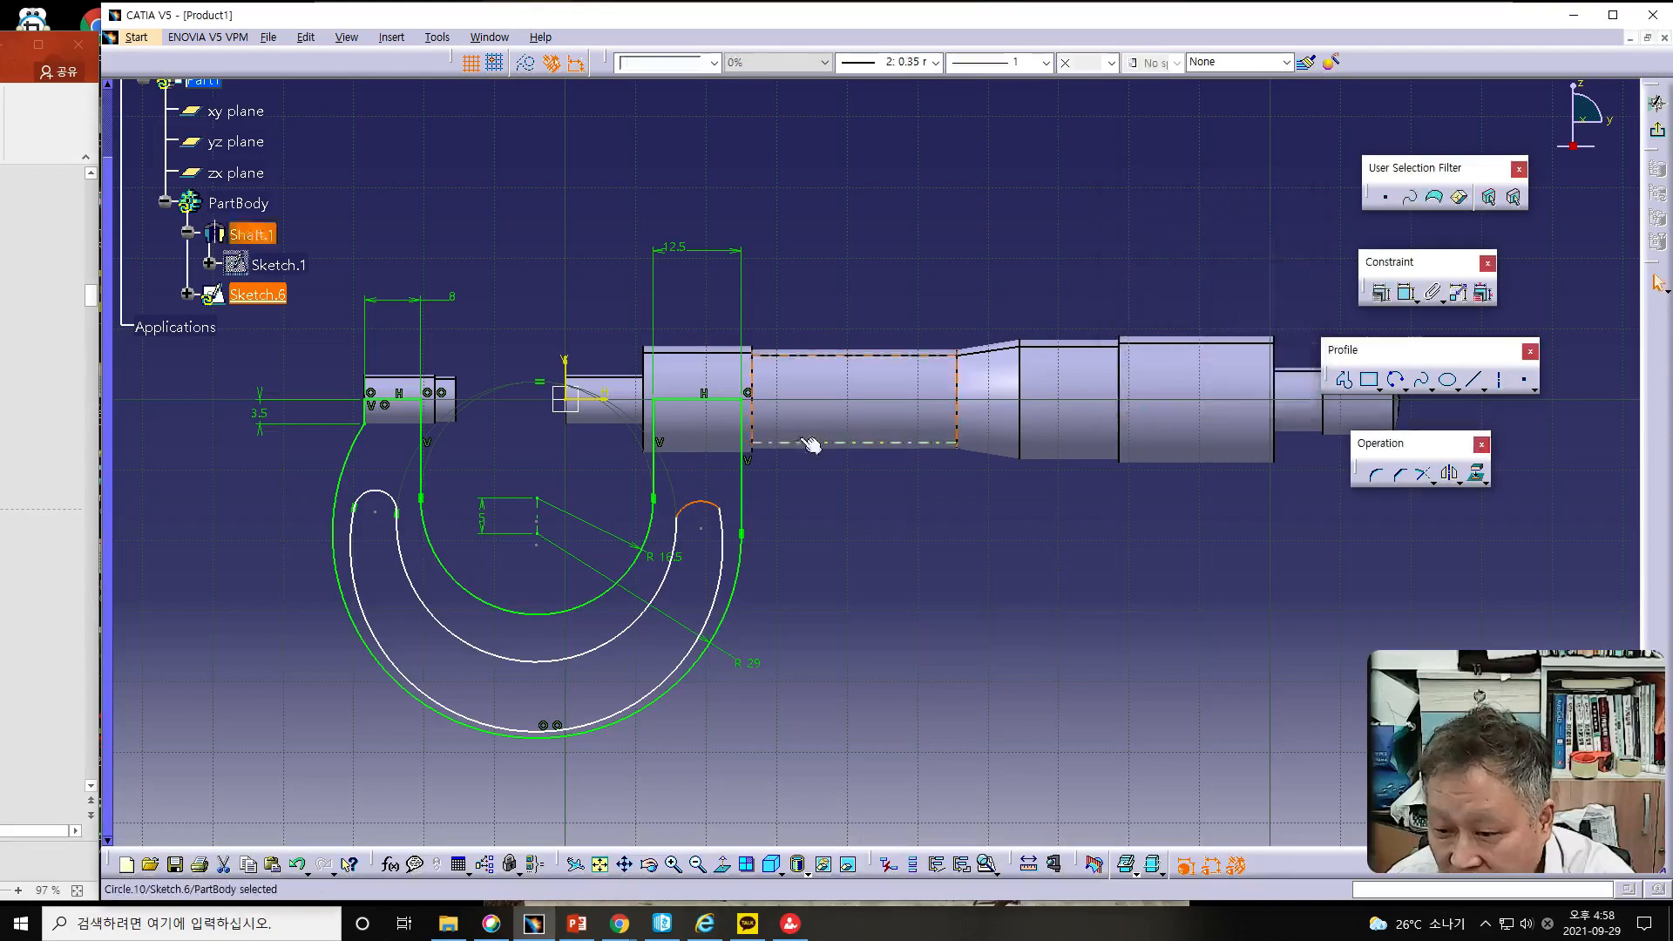
- Add a tangency constraint between the slot's inner long arc and its spindle-side end arc
left_click(681, 535)
left_click(713, 504, "ctrl")
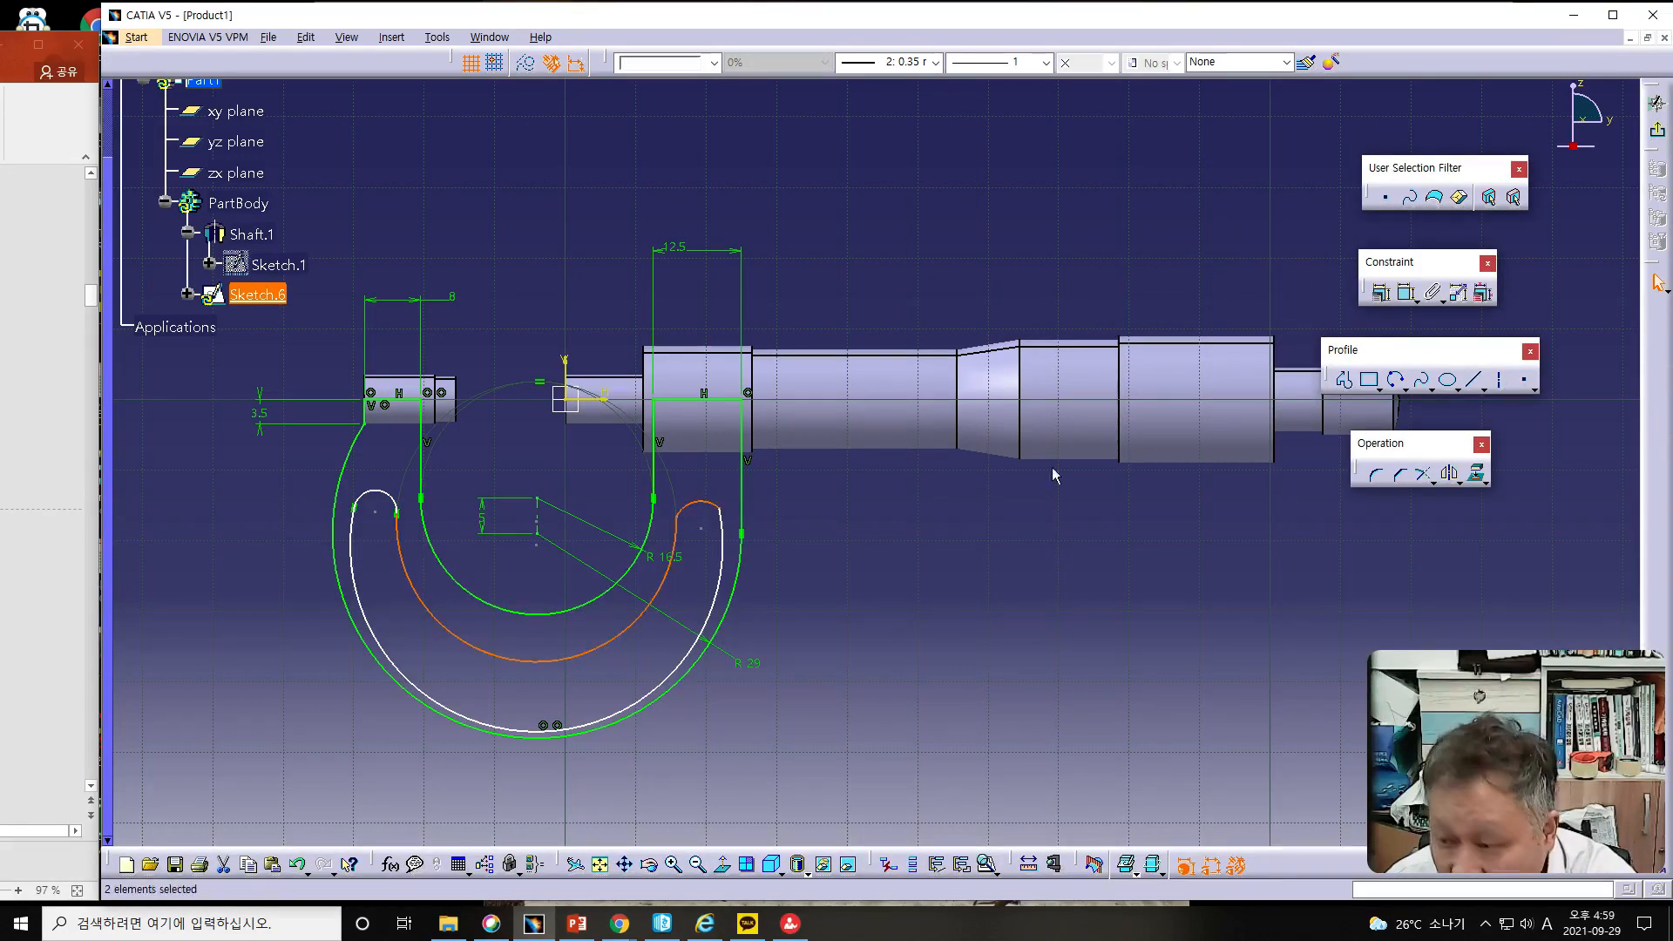
left_click(1380, 293)
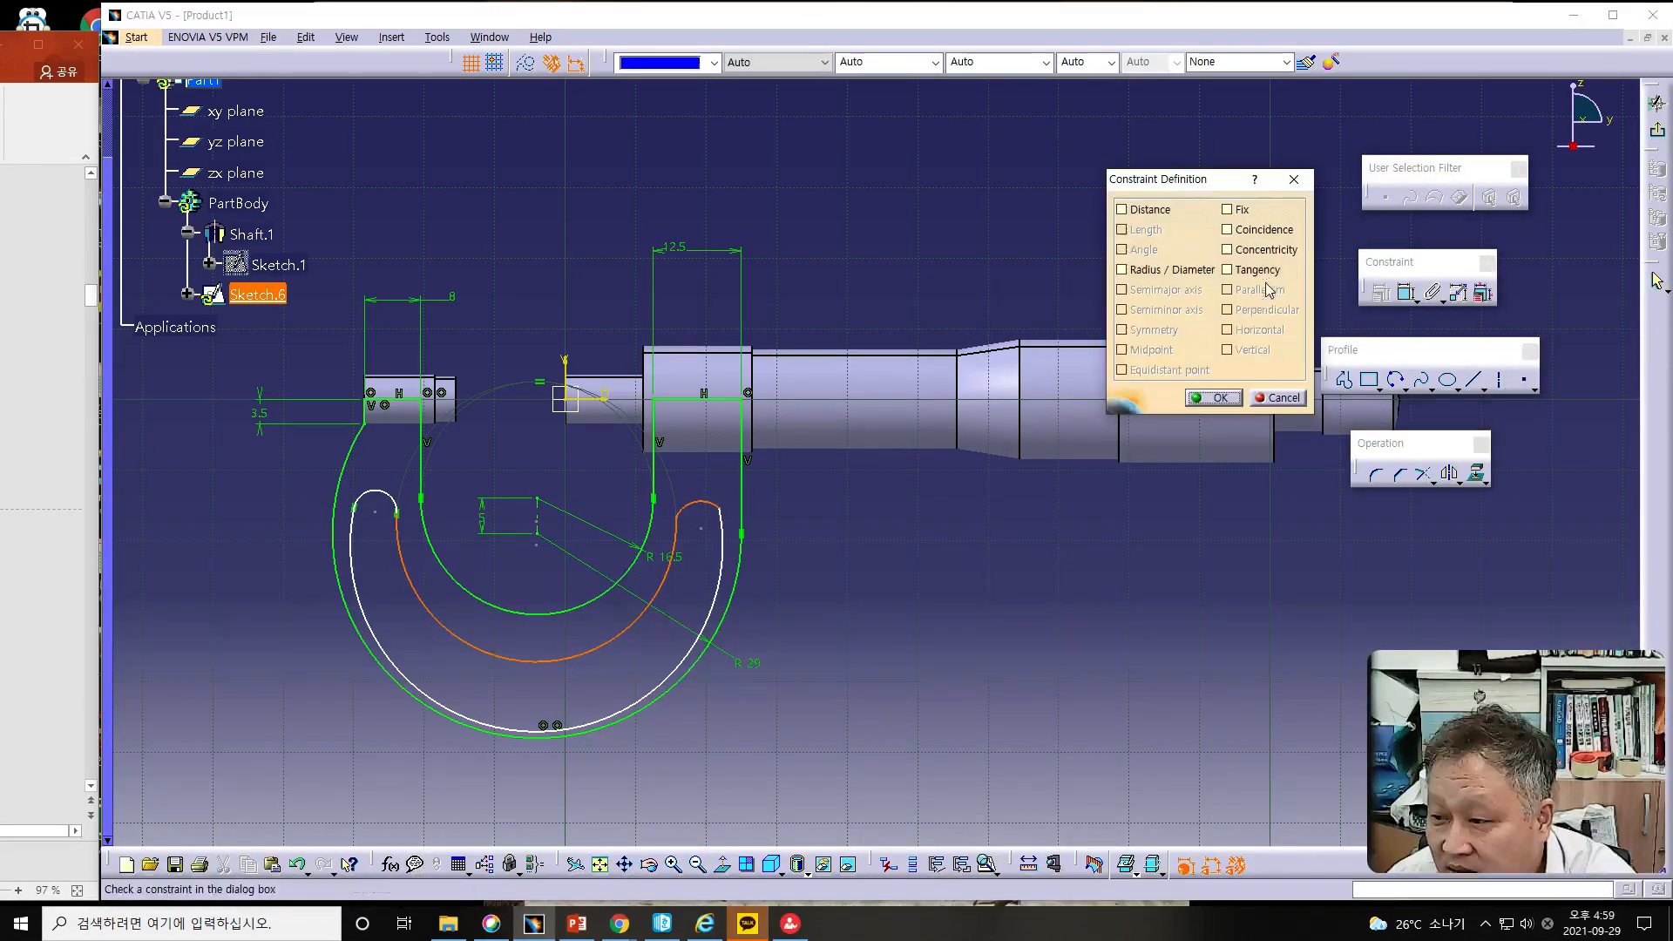
left_click(1227, 269)
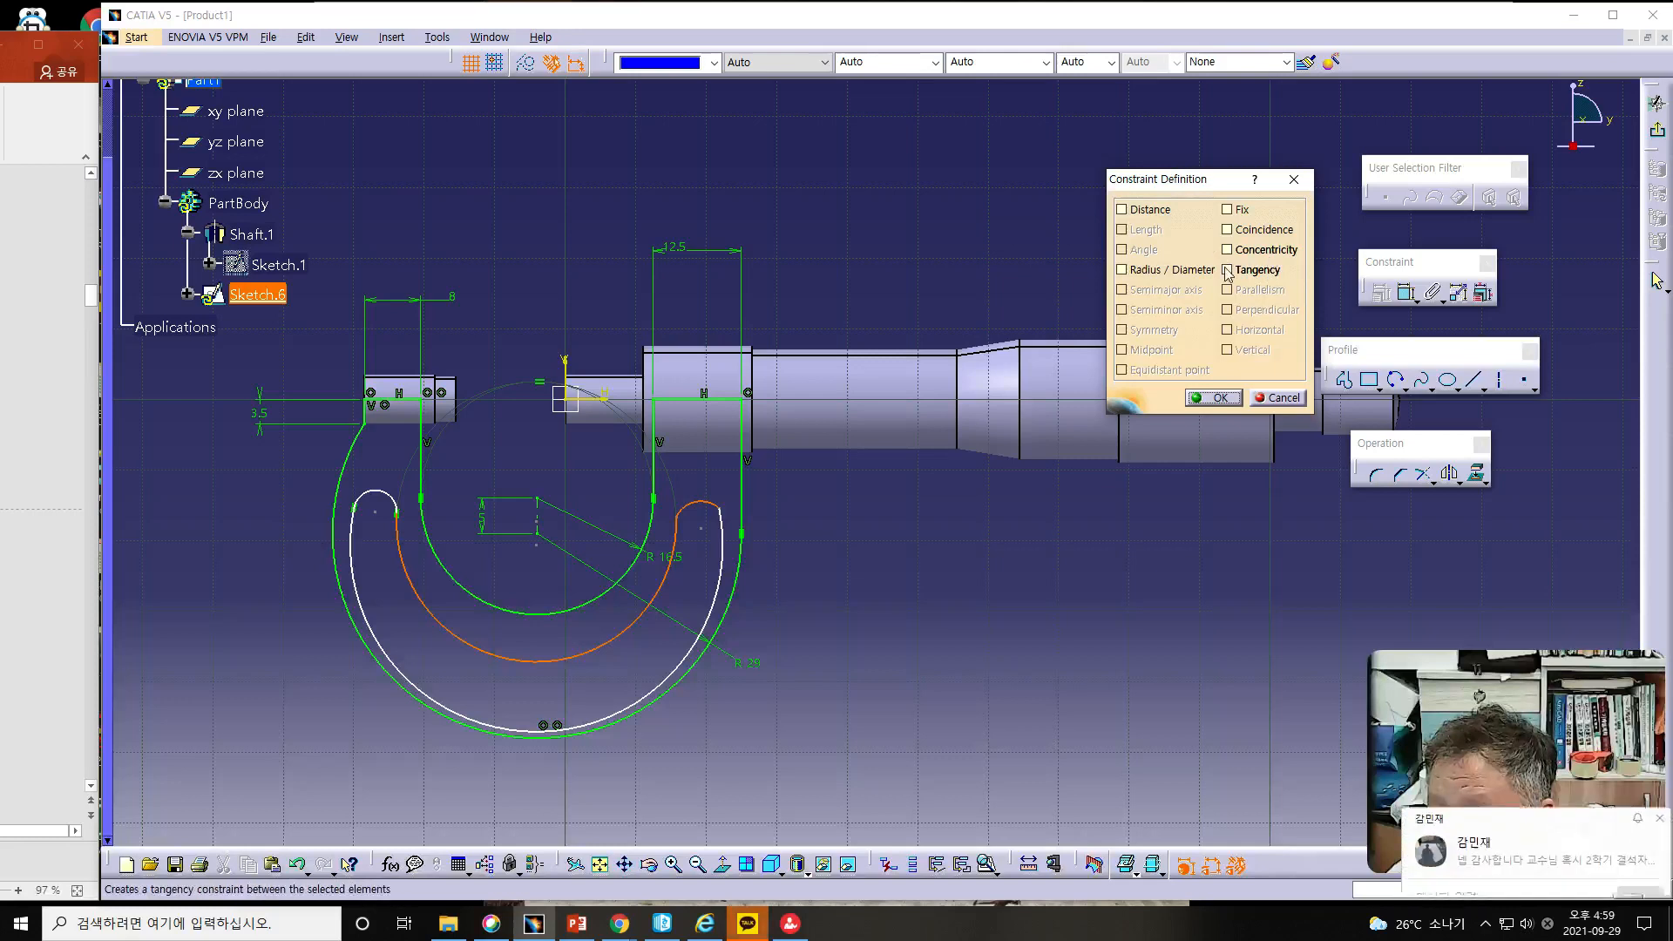
left_click(1220, 399)
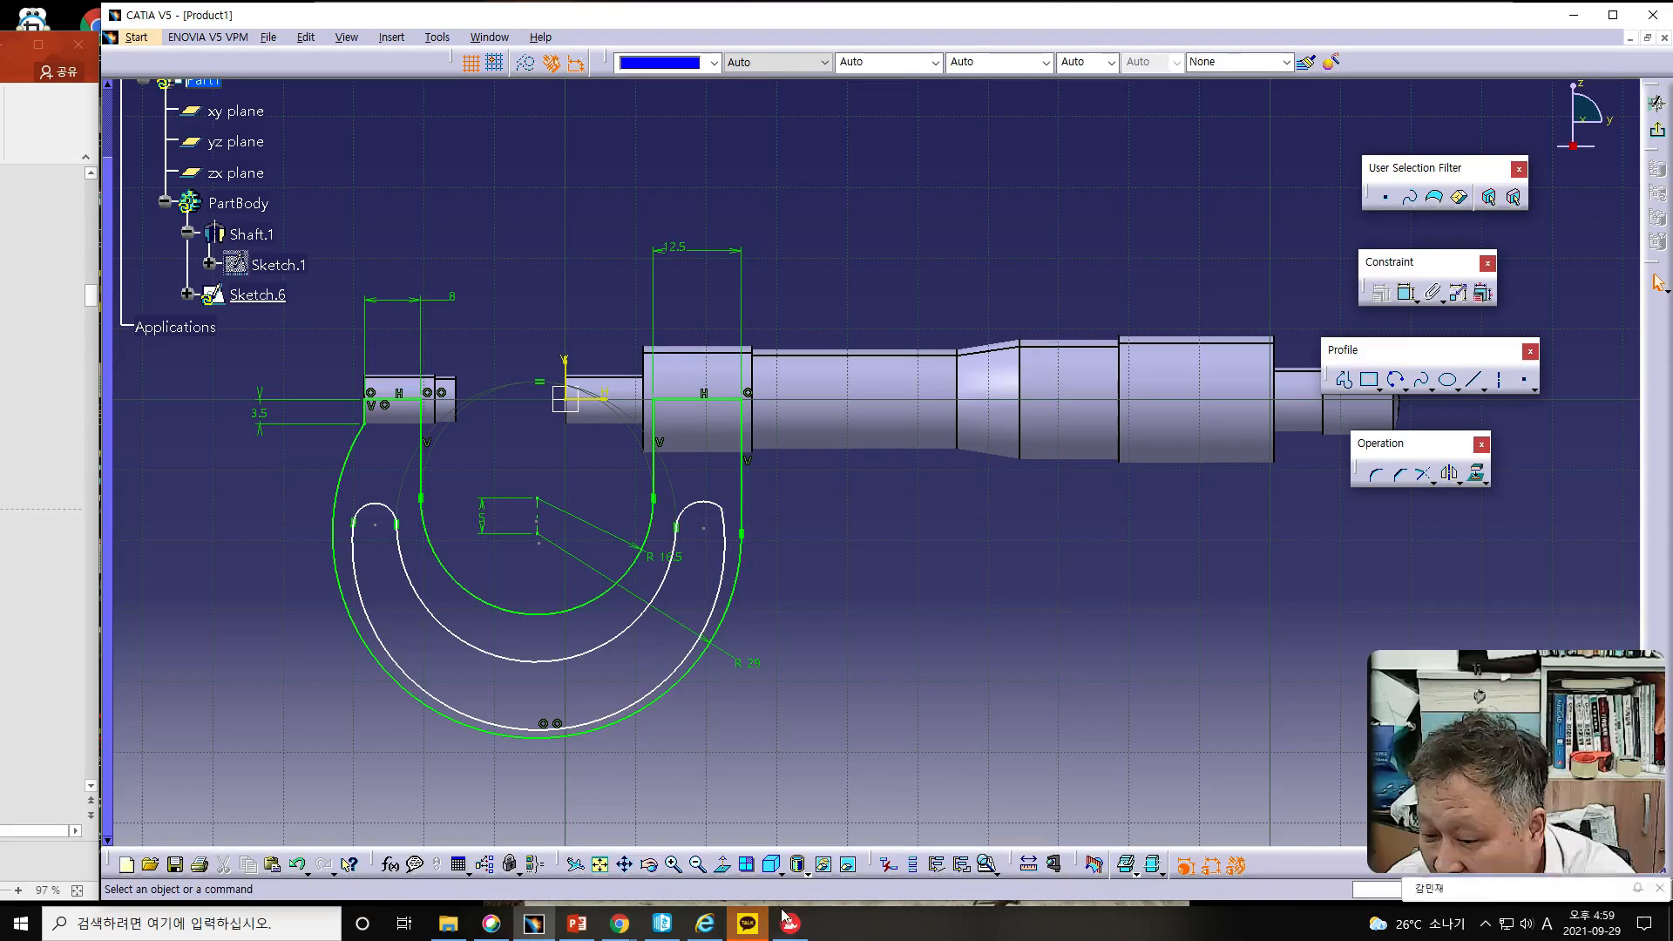
left_click(713, 510)
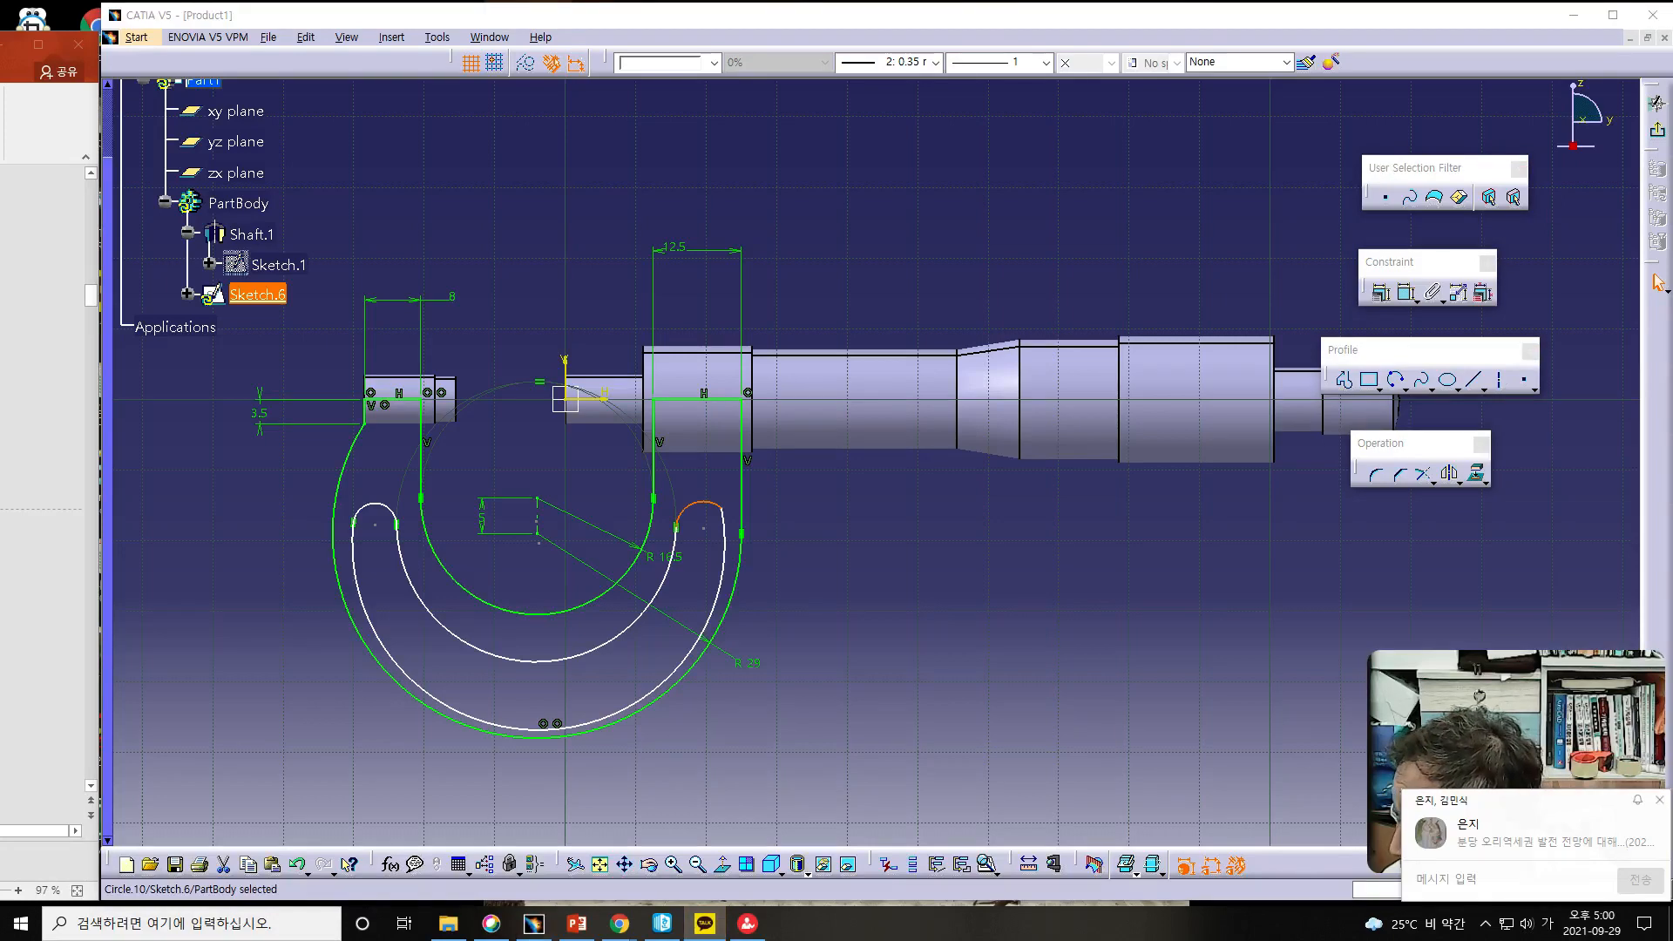
left_click(735, 545)
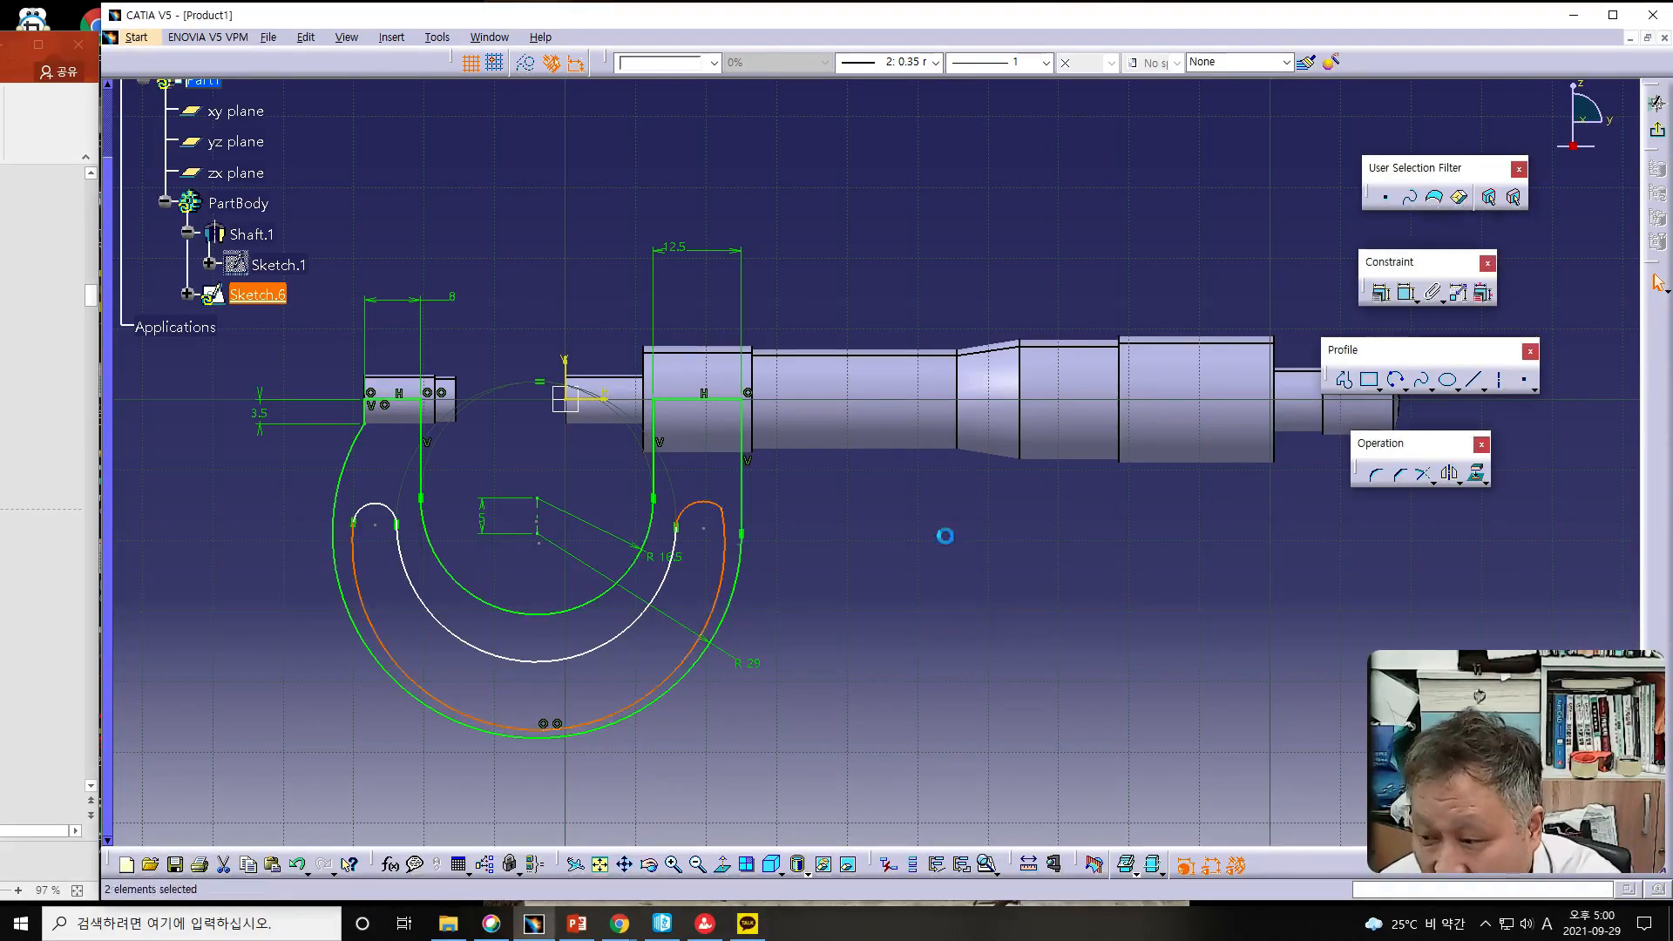
left_click(1383, 293)
left_click(1227, 269)
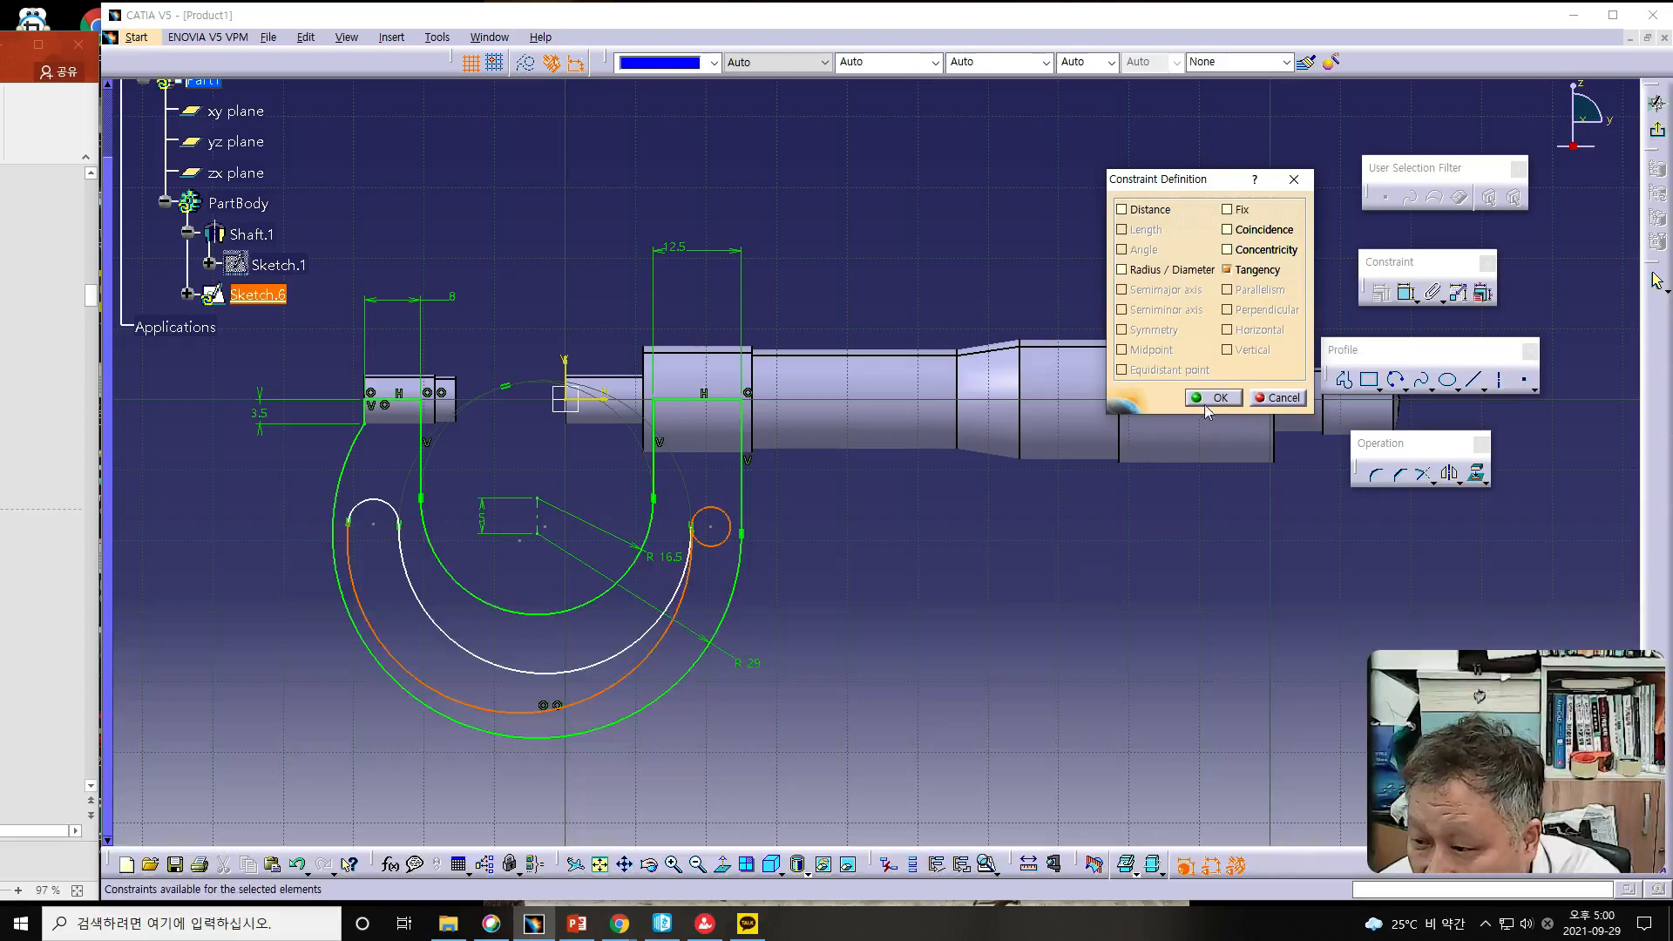
left_click(693, 603)
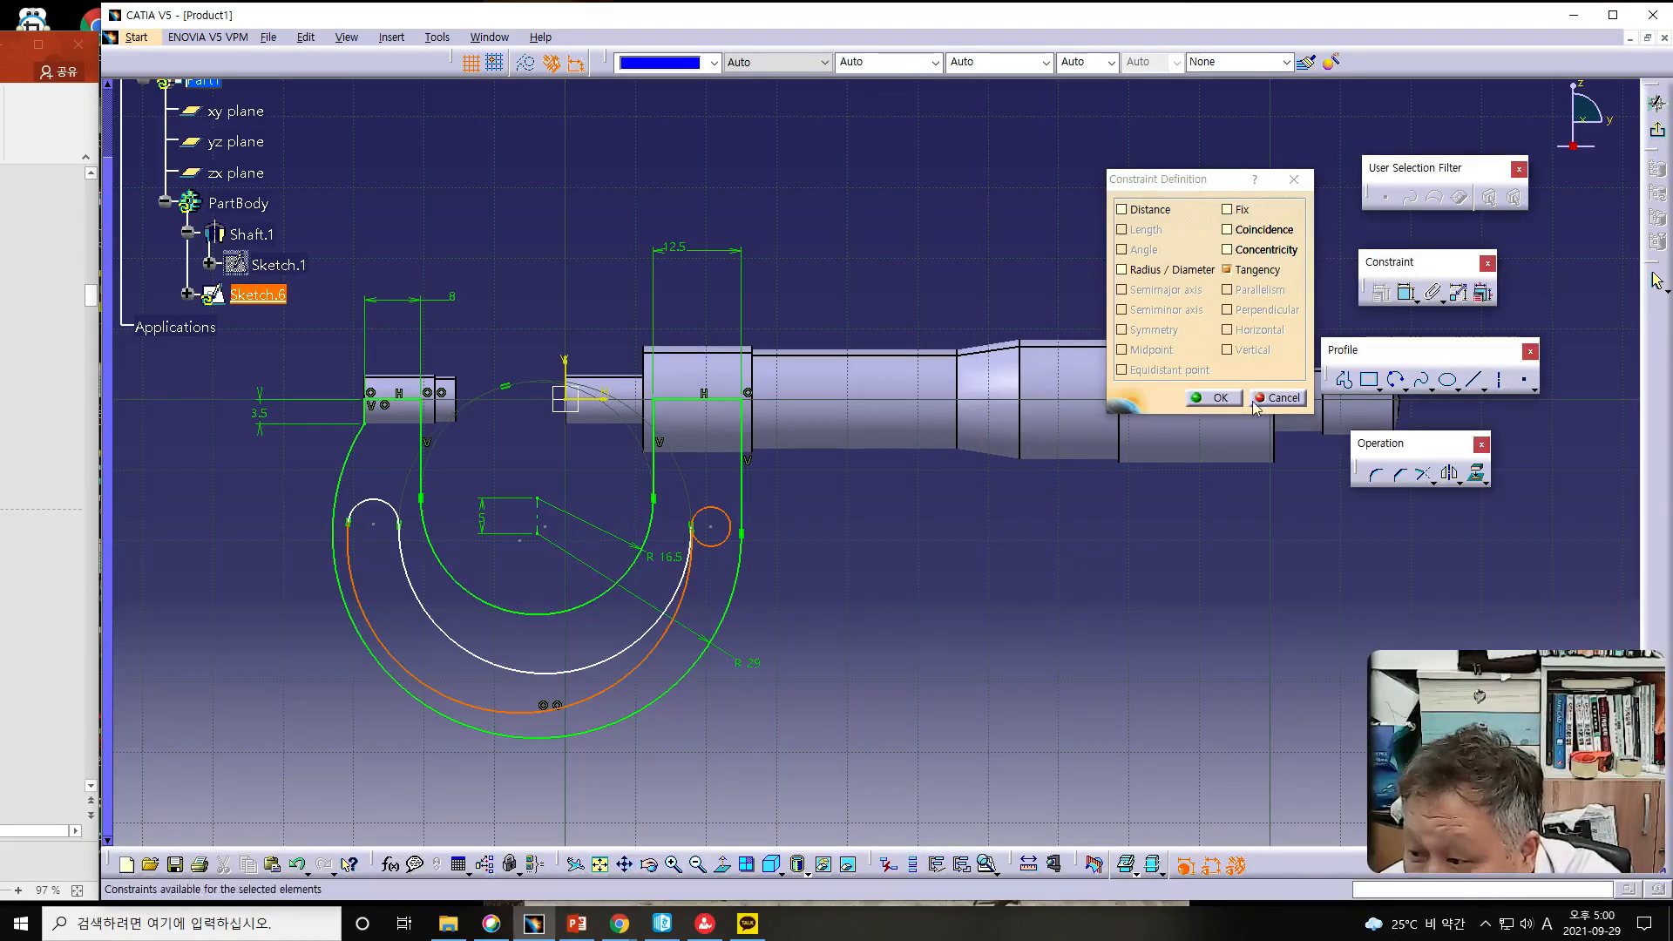
left_click(1214, 397)
- Reshape the slot's spindle-side end arc slightly and add a tangency constraint between it and the outer long arc
left_click_drag(721, 508, 725, 535)
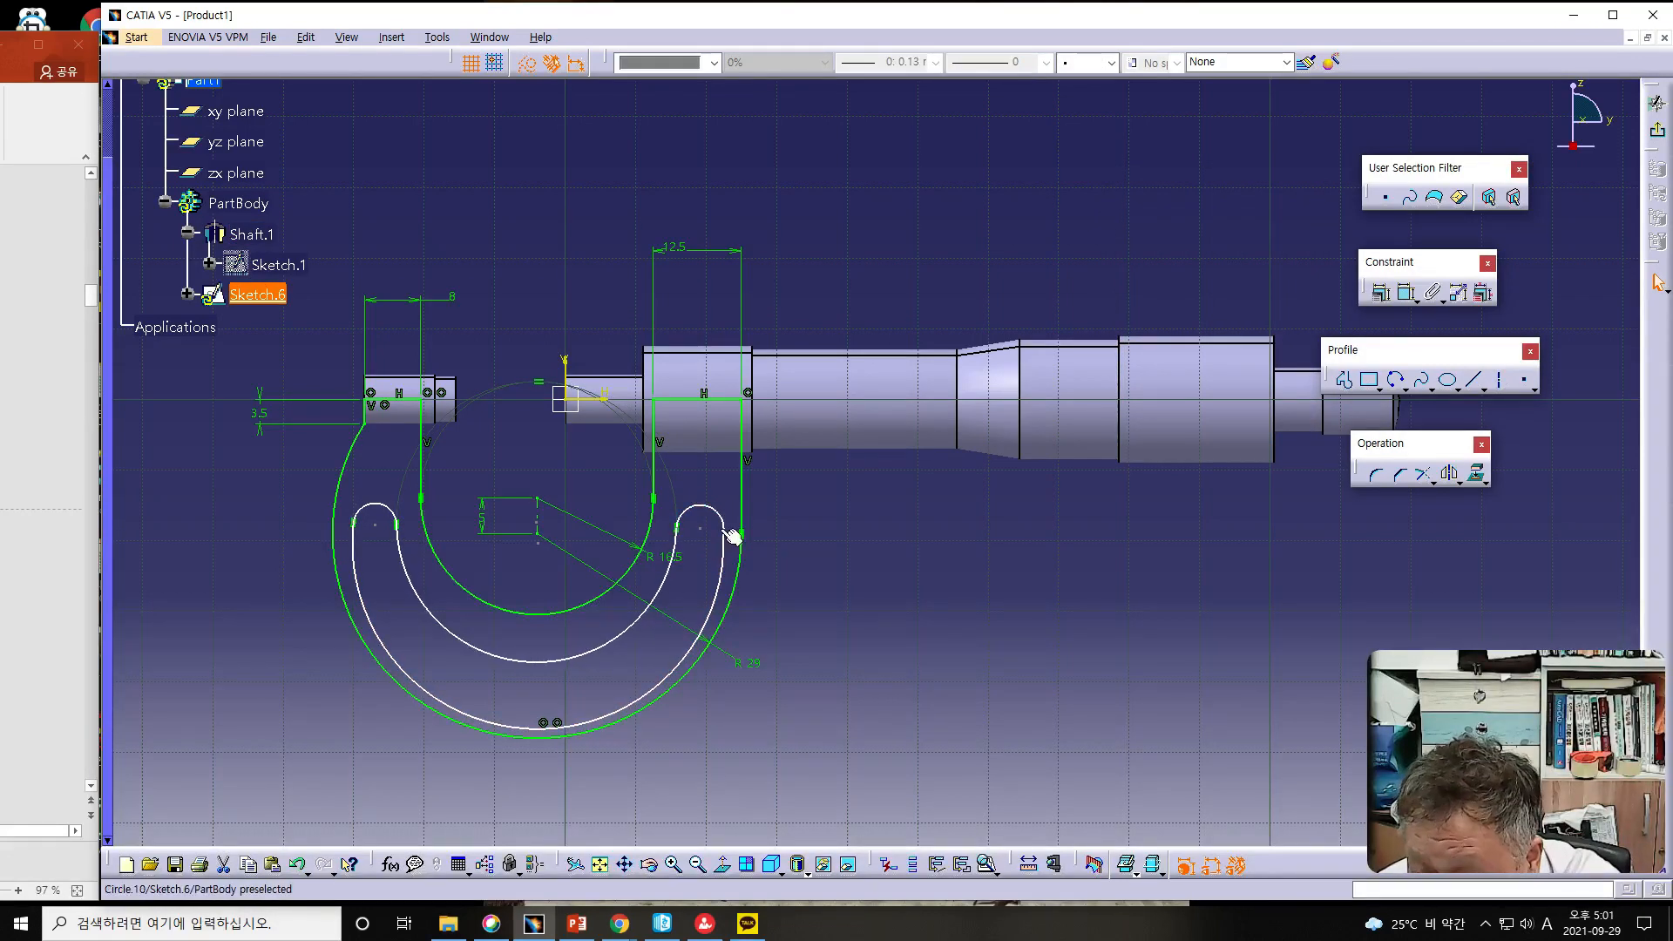
left_click(722, 523)
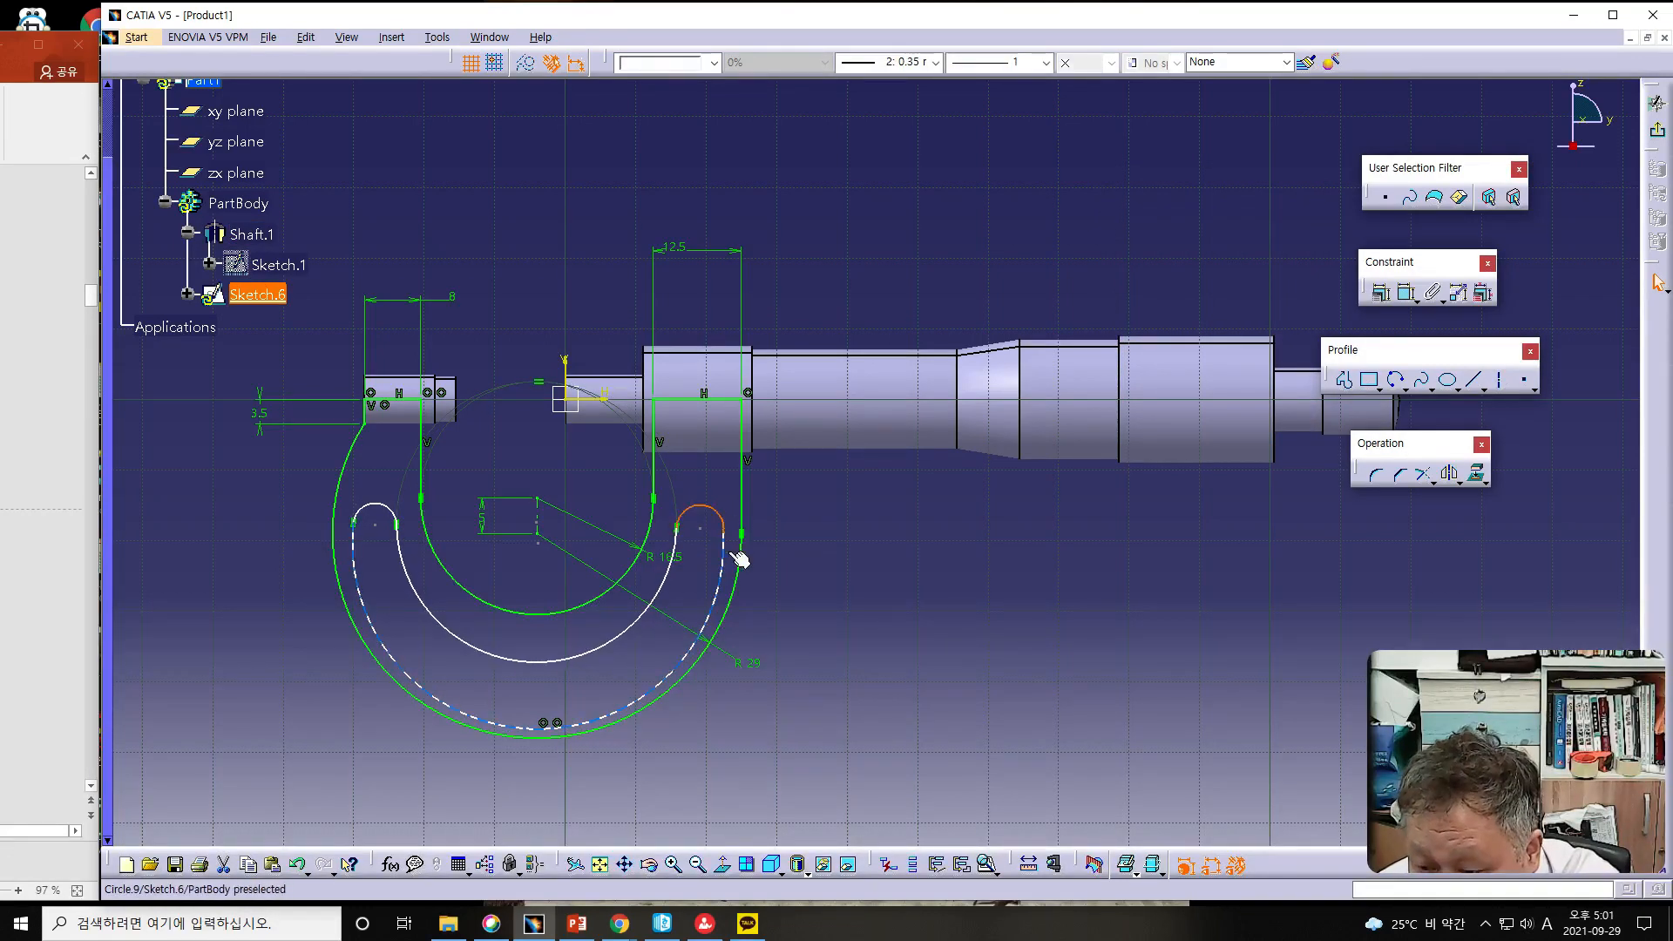
left_click(735, 562, "ctrl")
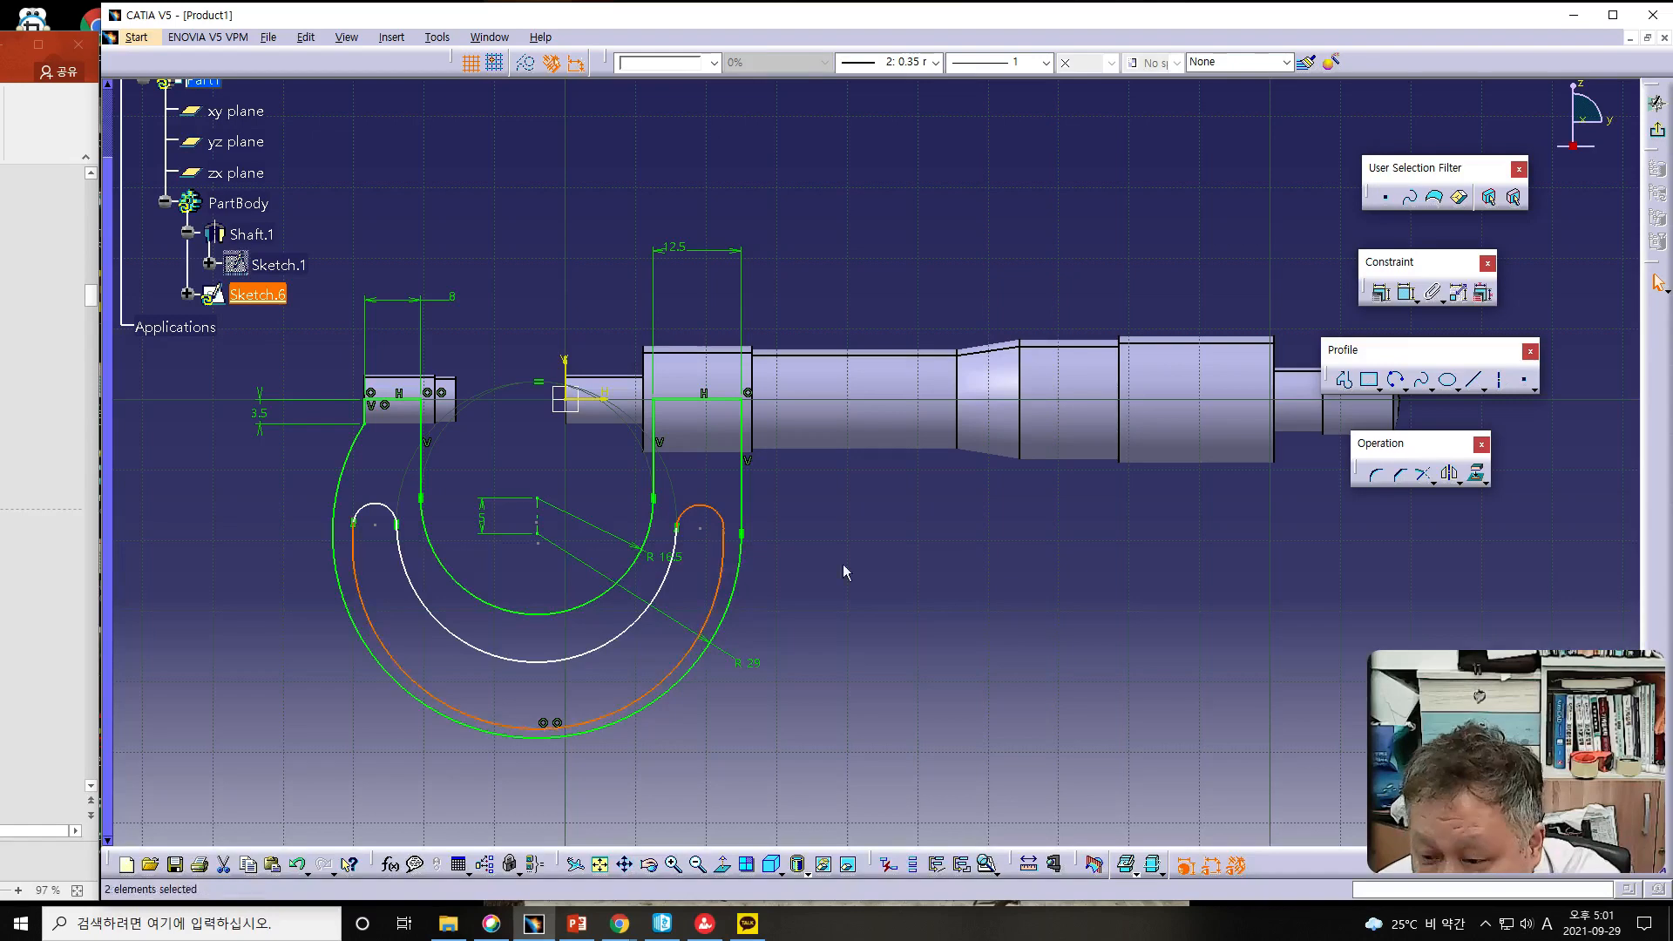
left_click(1402, 296)
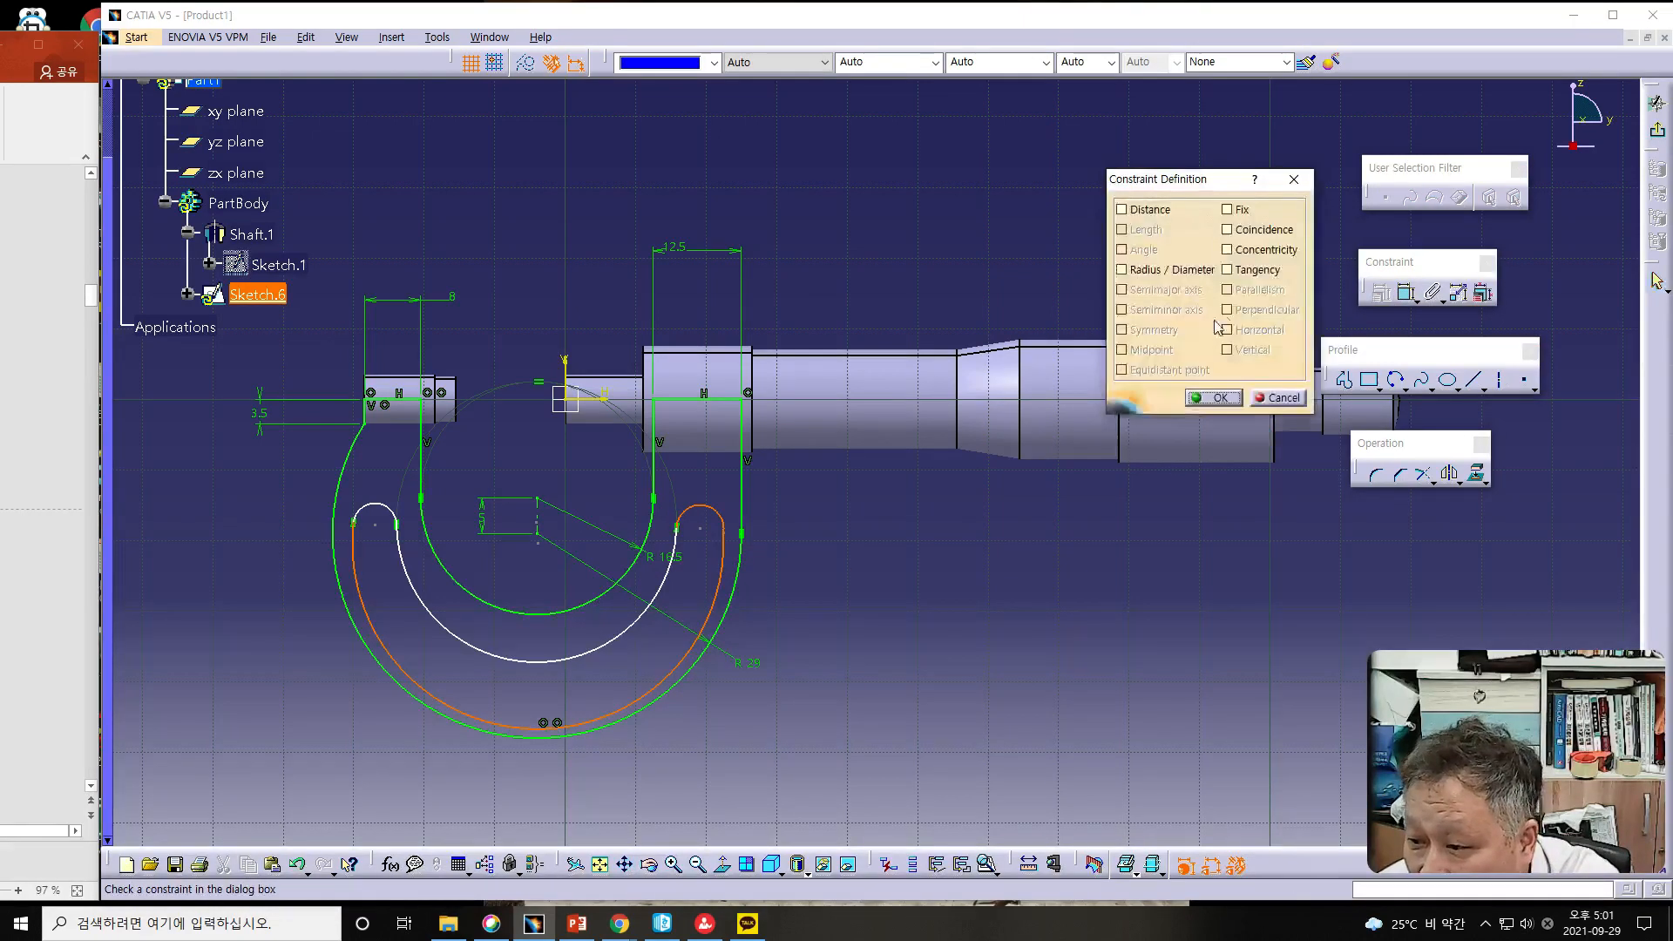
left_click(1228, 270)
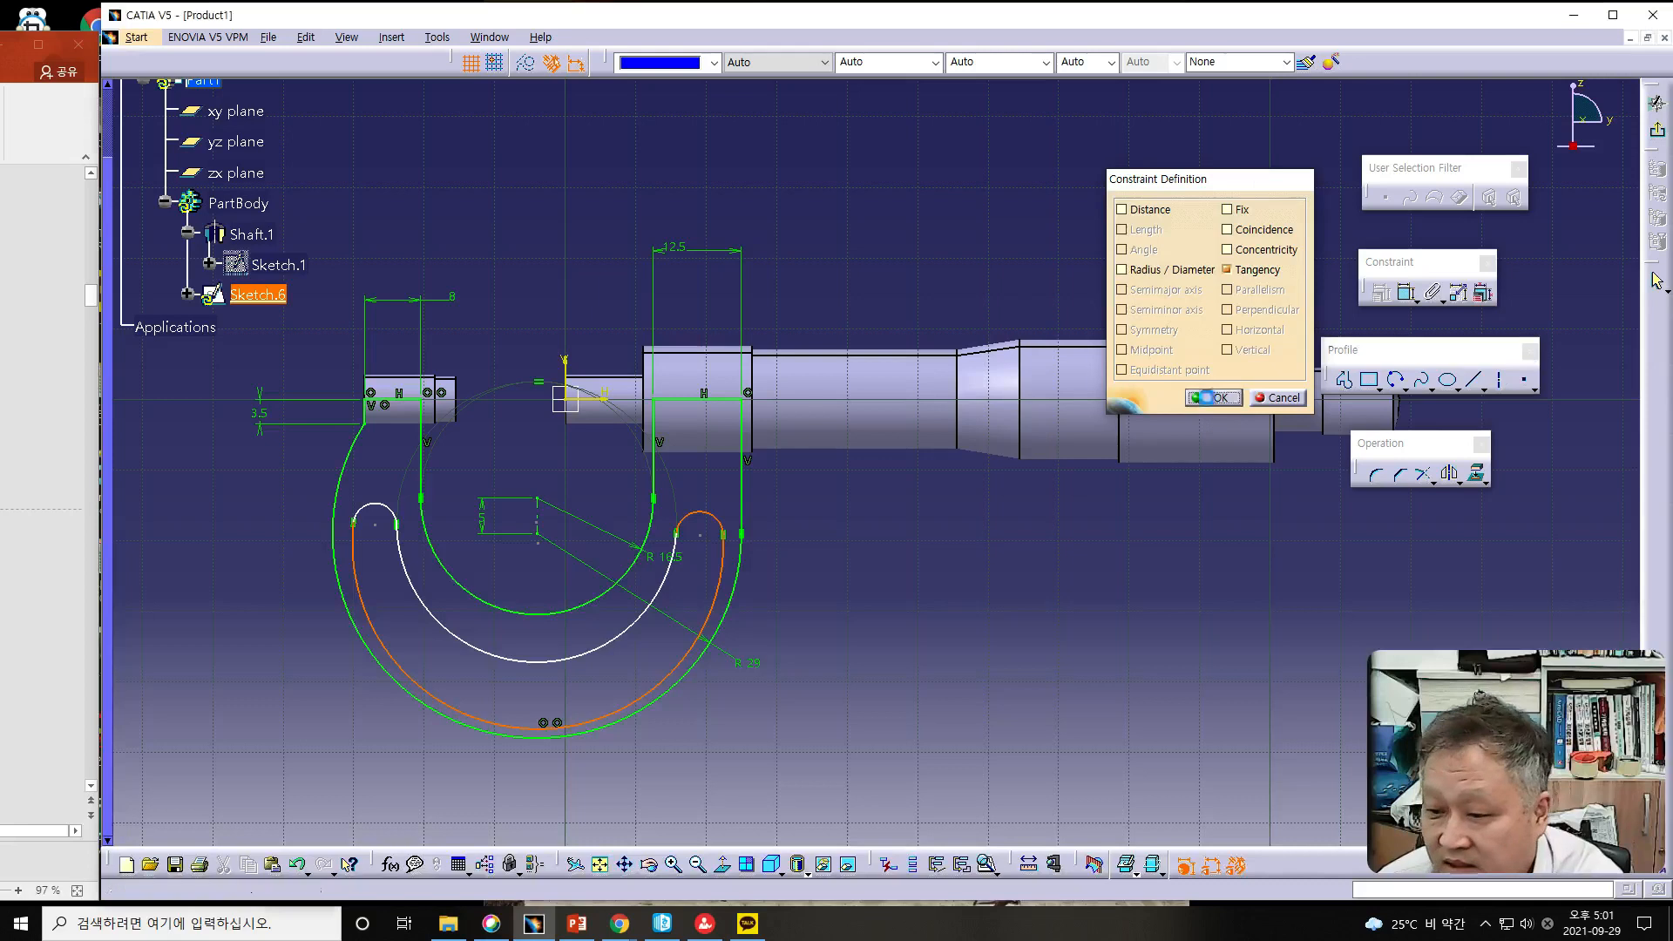
left_click(1213, 397)
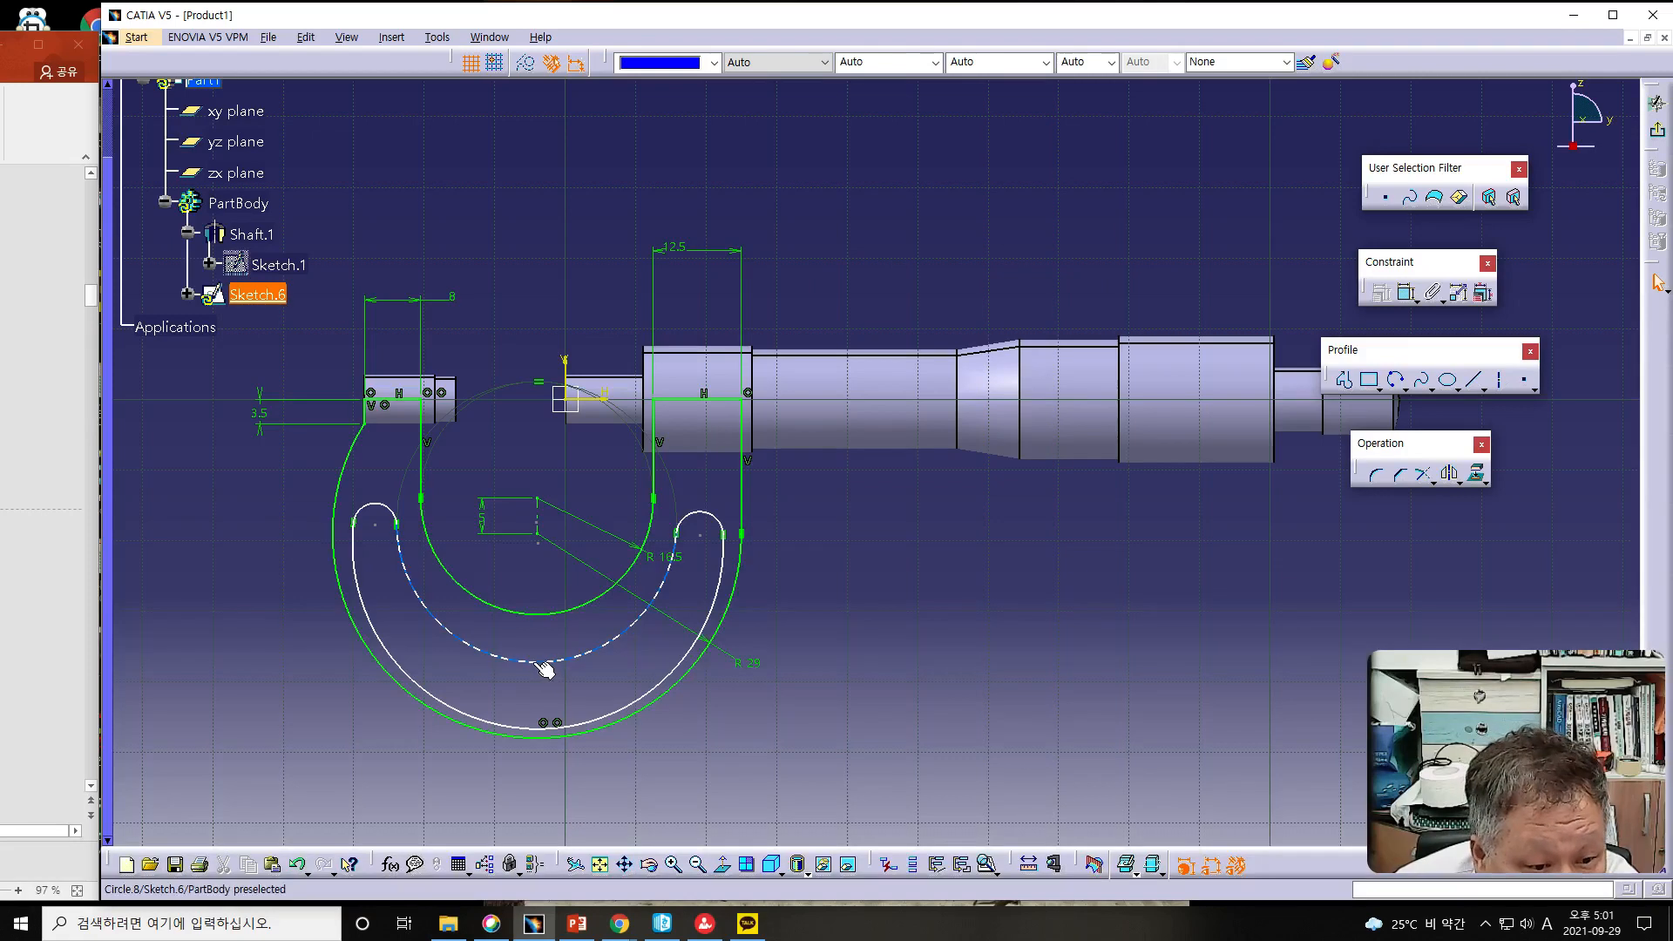
- Dimension the radius of the slot's outer long arc and set it to 26 mm
left_click(582, 729)
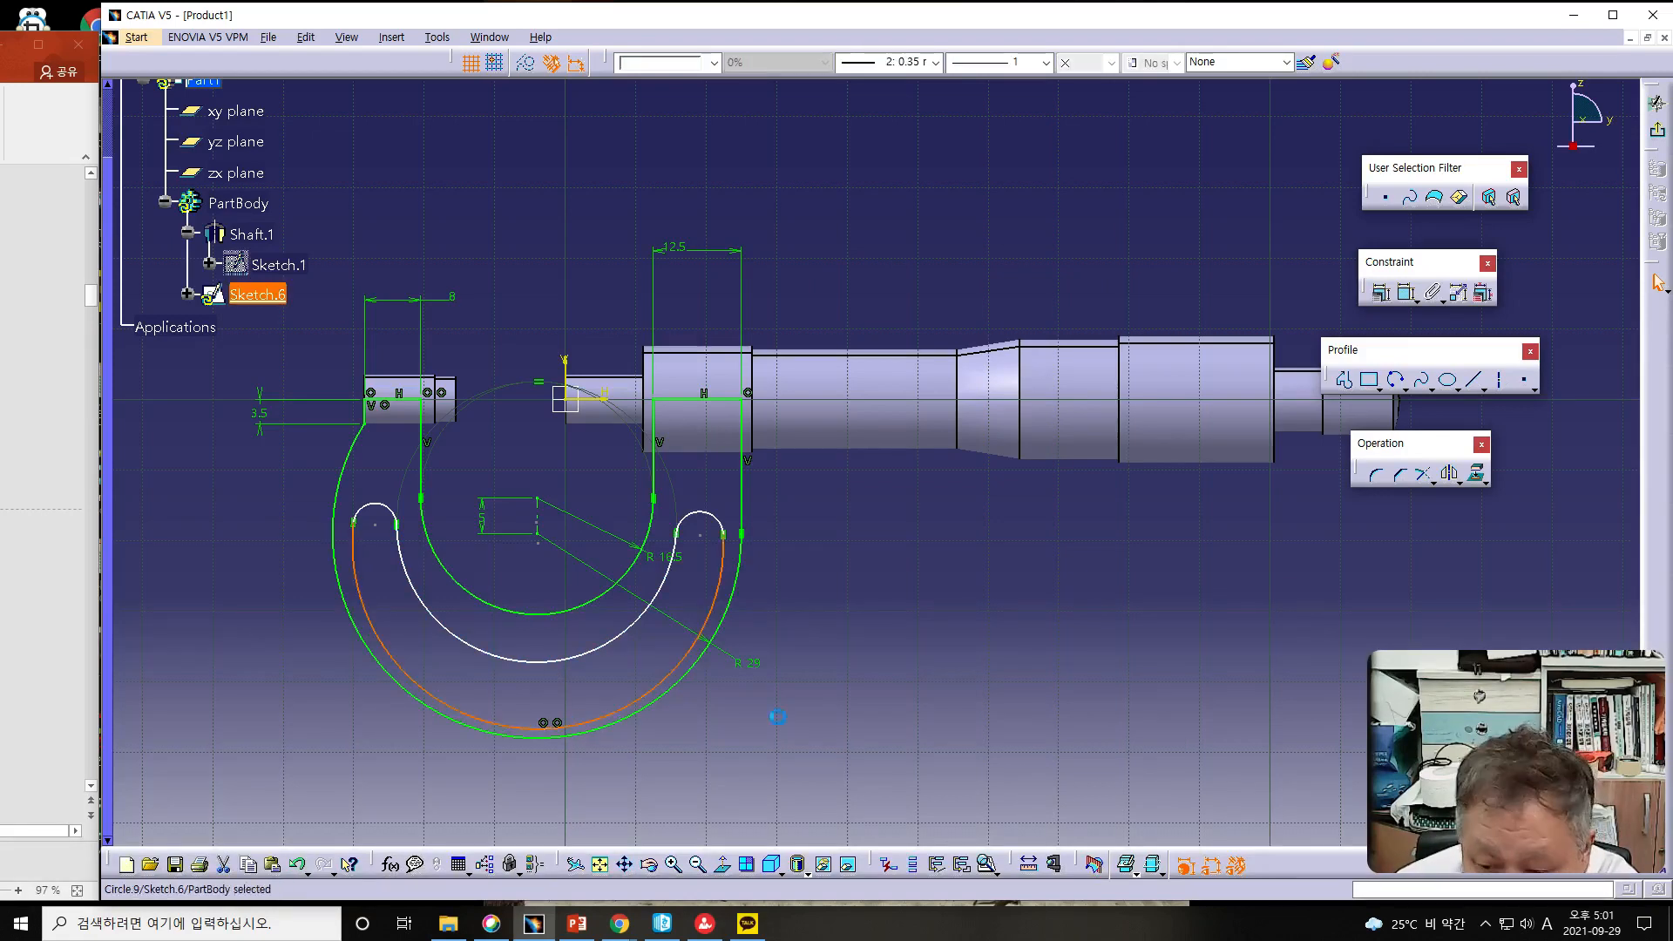
left_click(1405, 293)
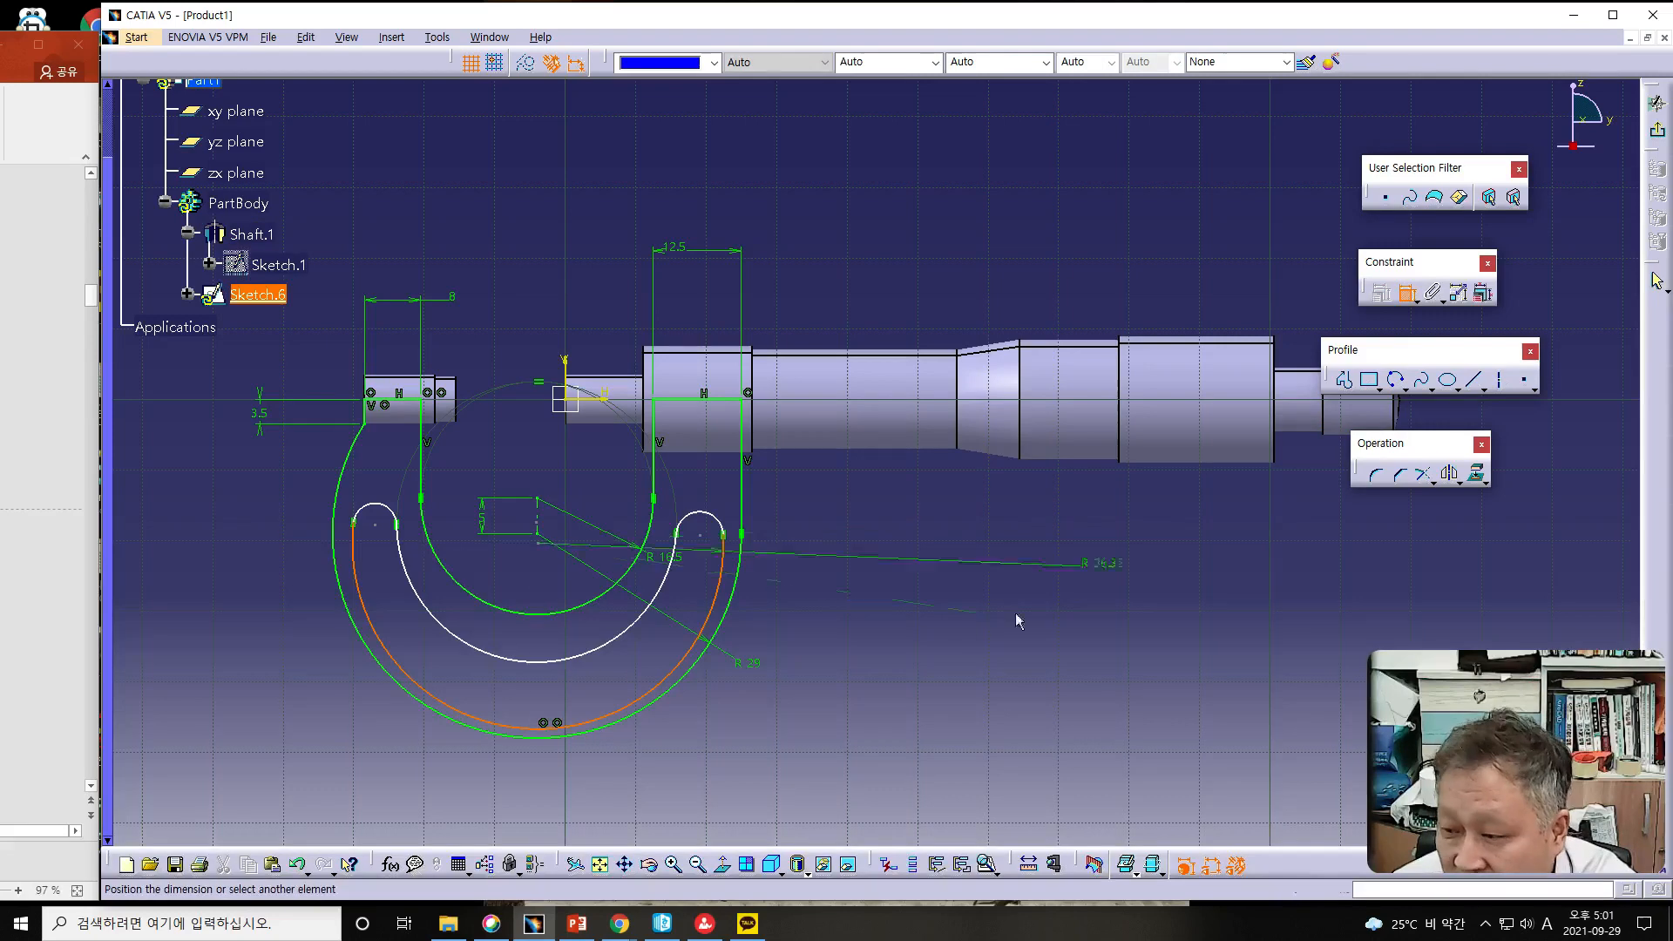
left_click(630, 735)
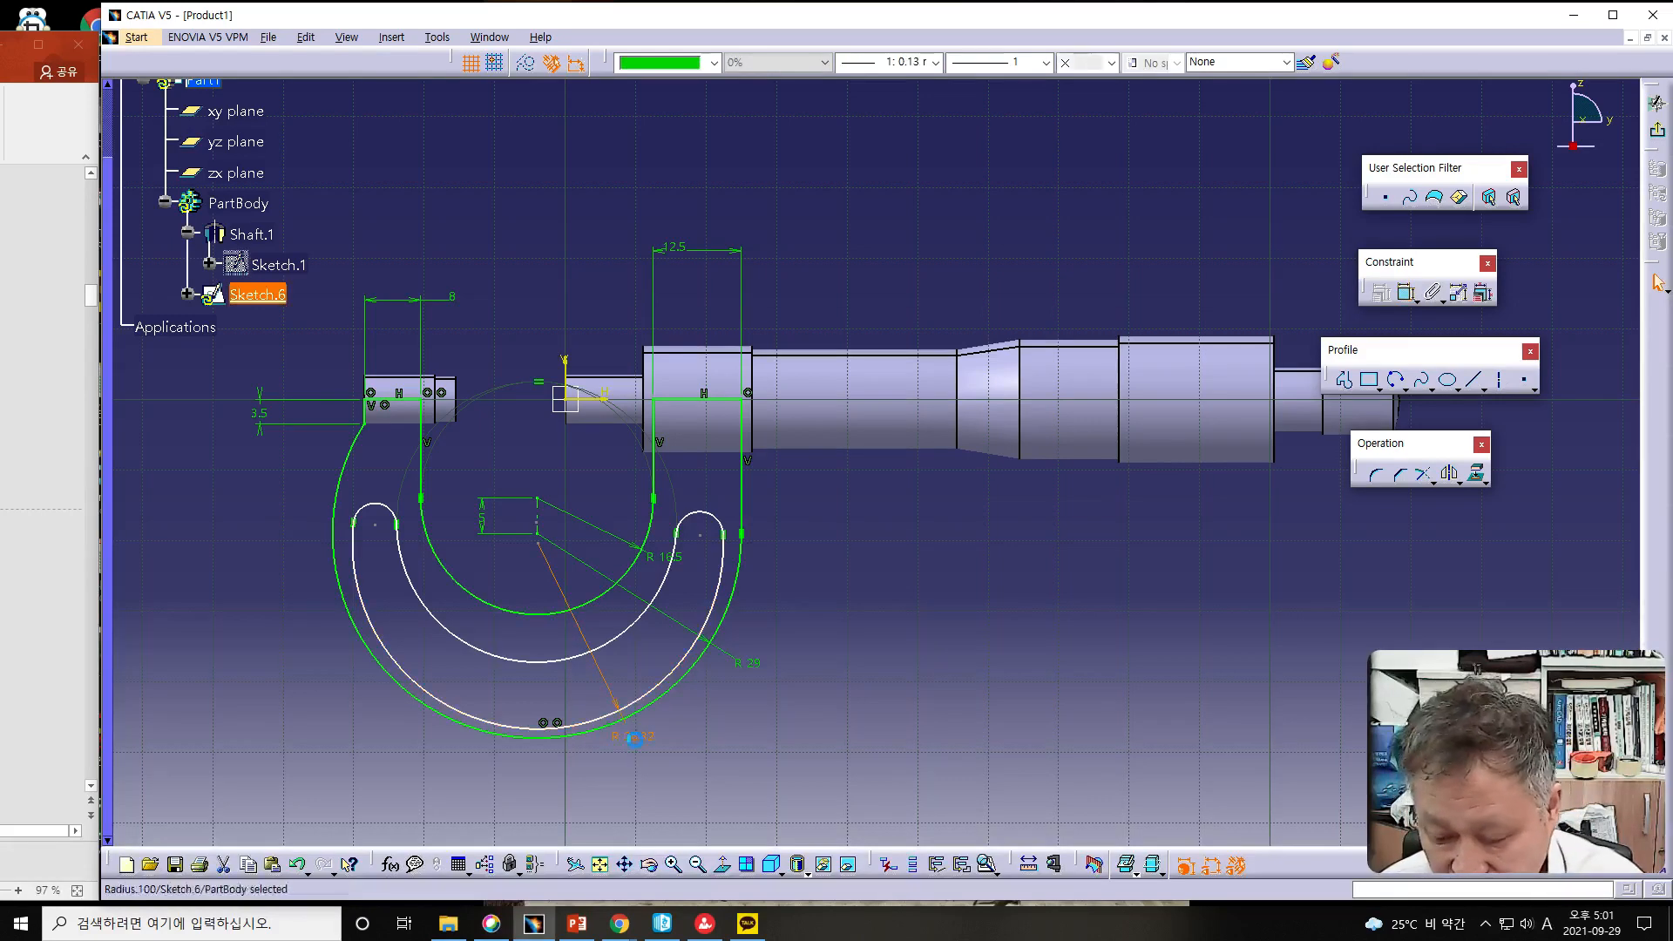
double_click(635, 739)
type("26")
key("Return")
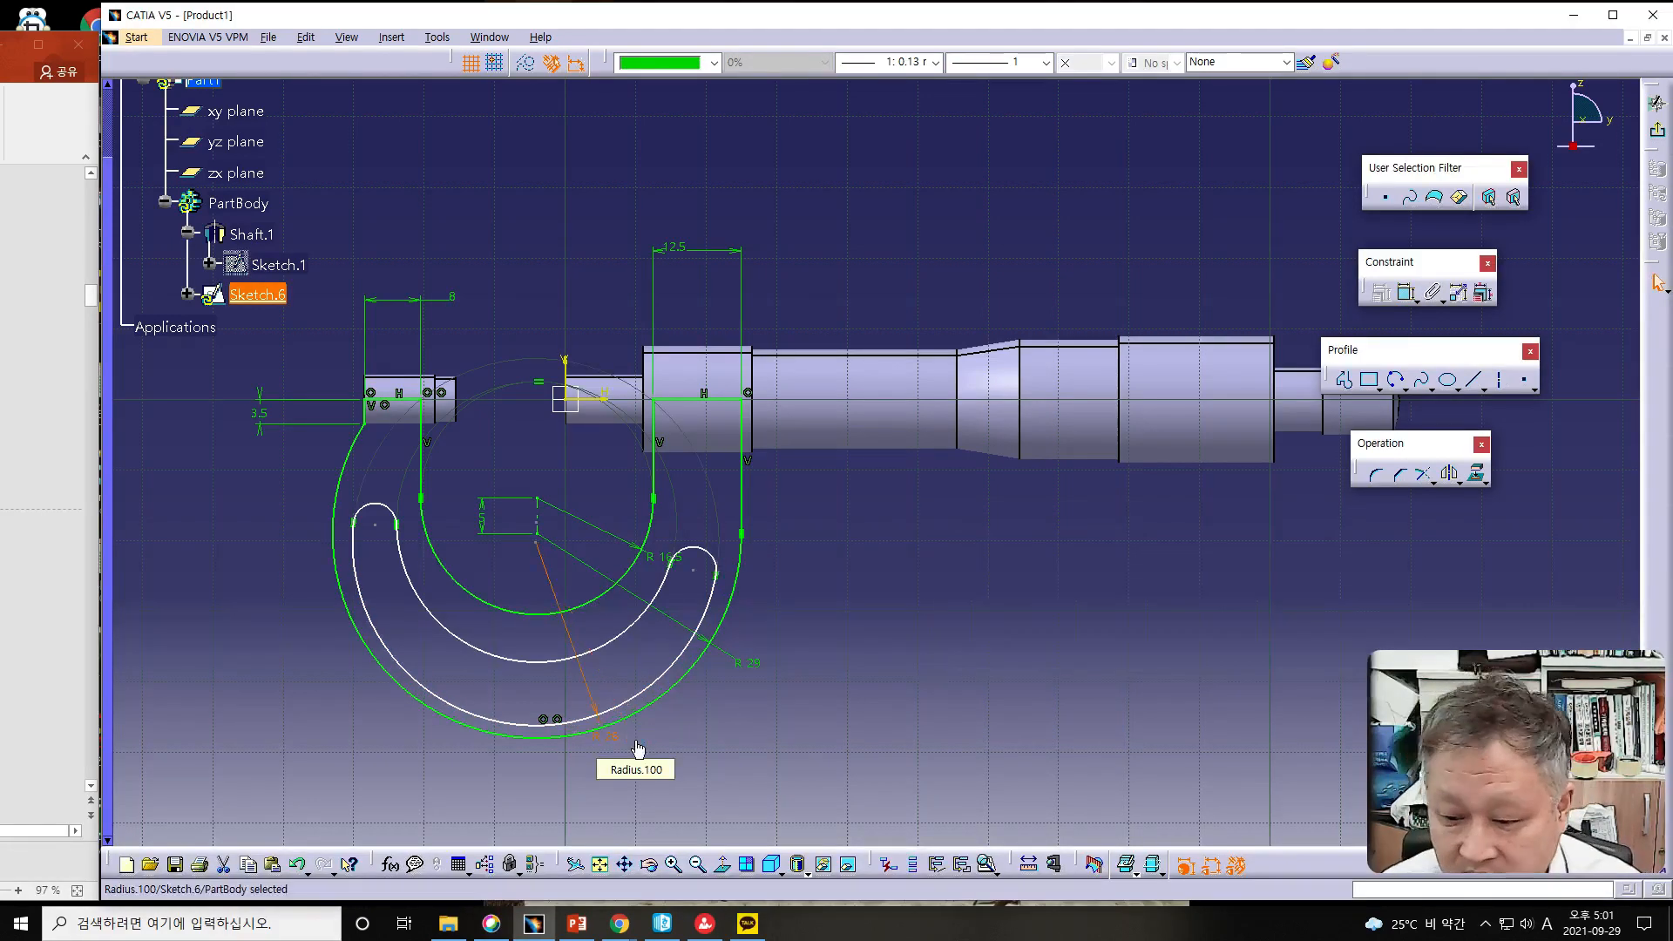
- Dimension the radius of the slot's inner long arc and set it to 19.5 mm
left_click(472, 647)
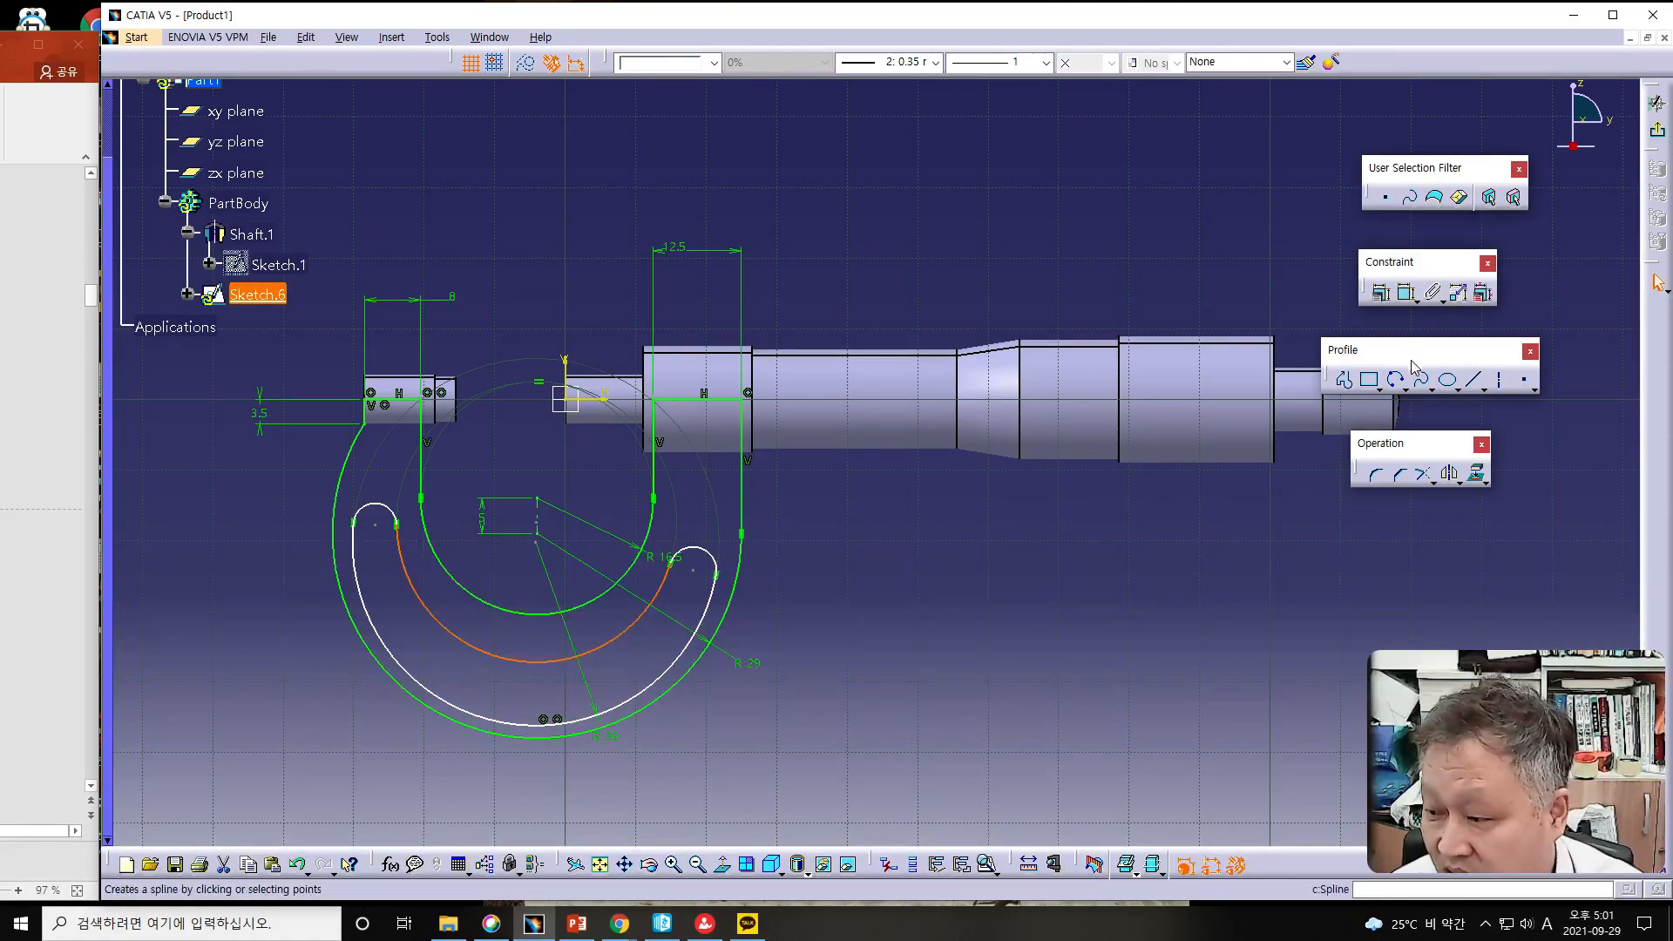
left_click(1406, 296)
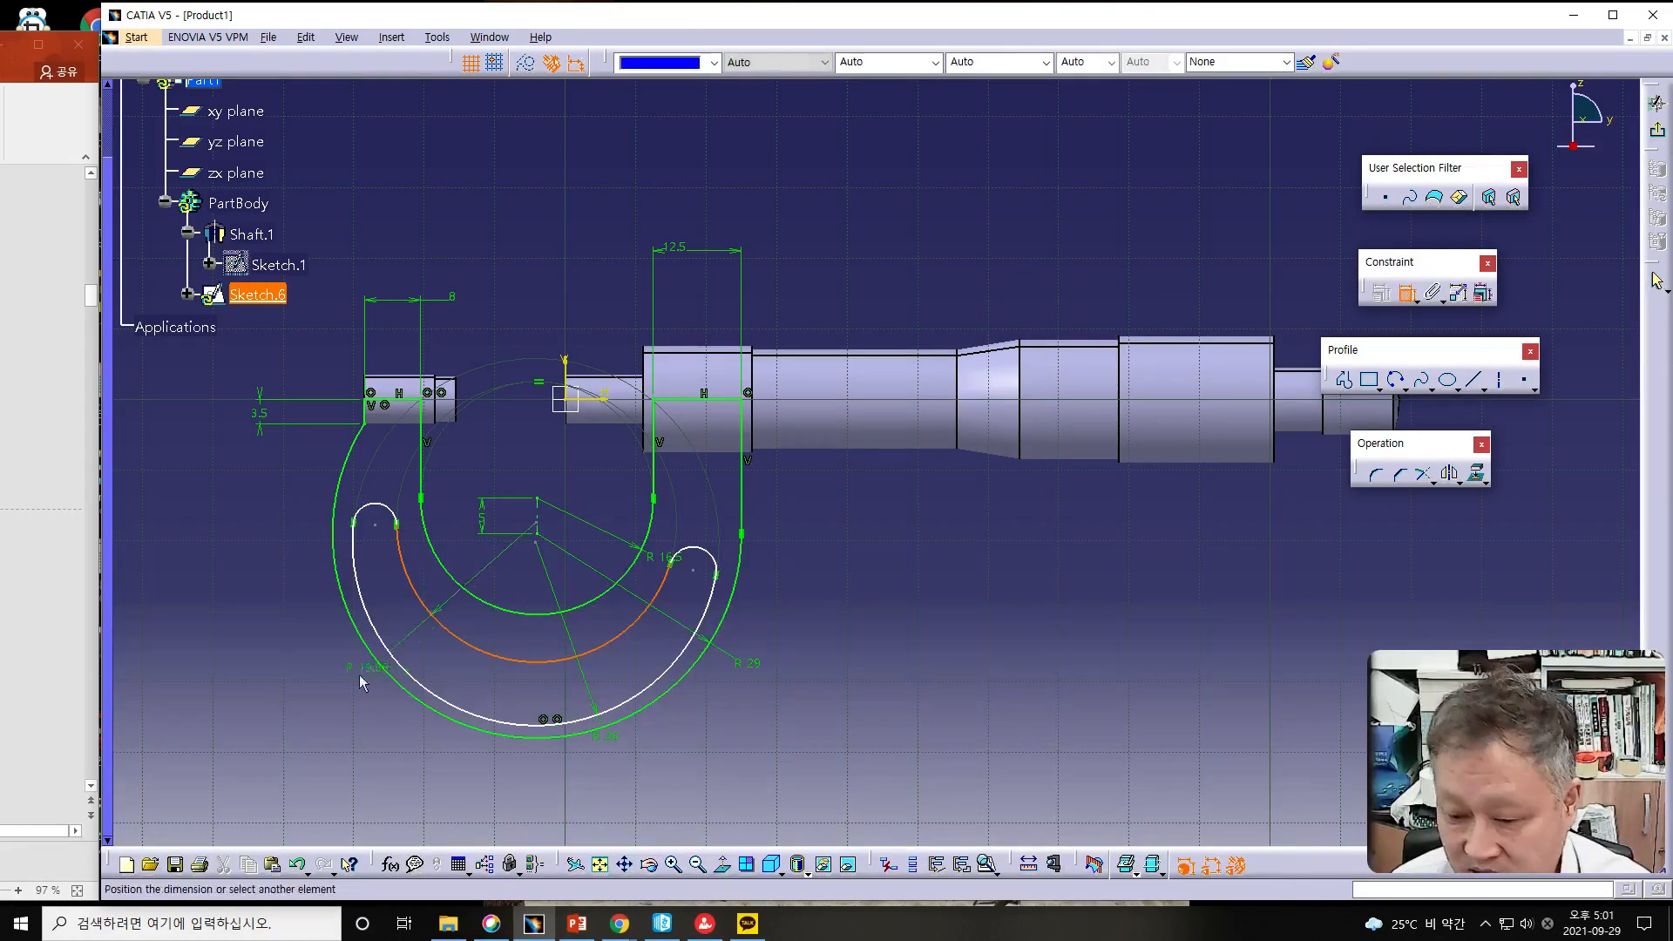
left_click(347, 723)
double_click(352, 731)
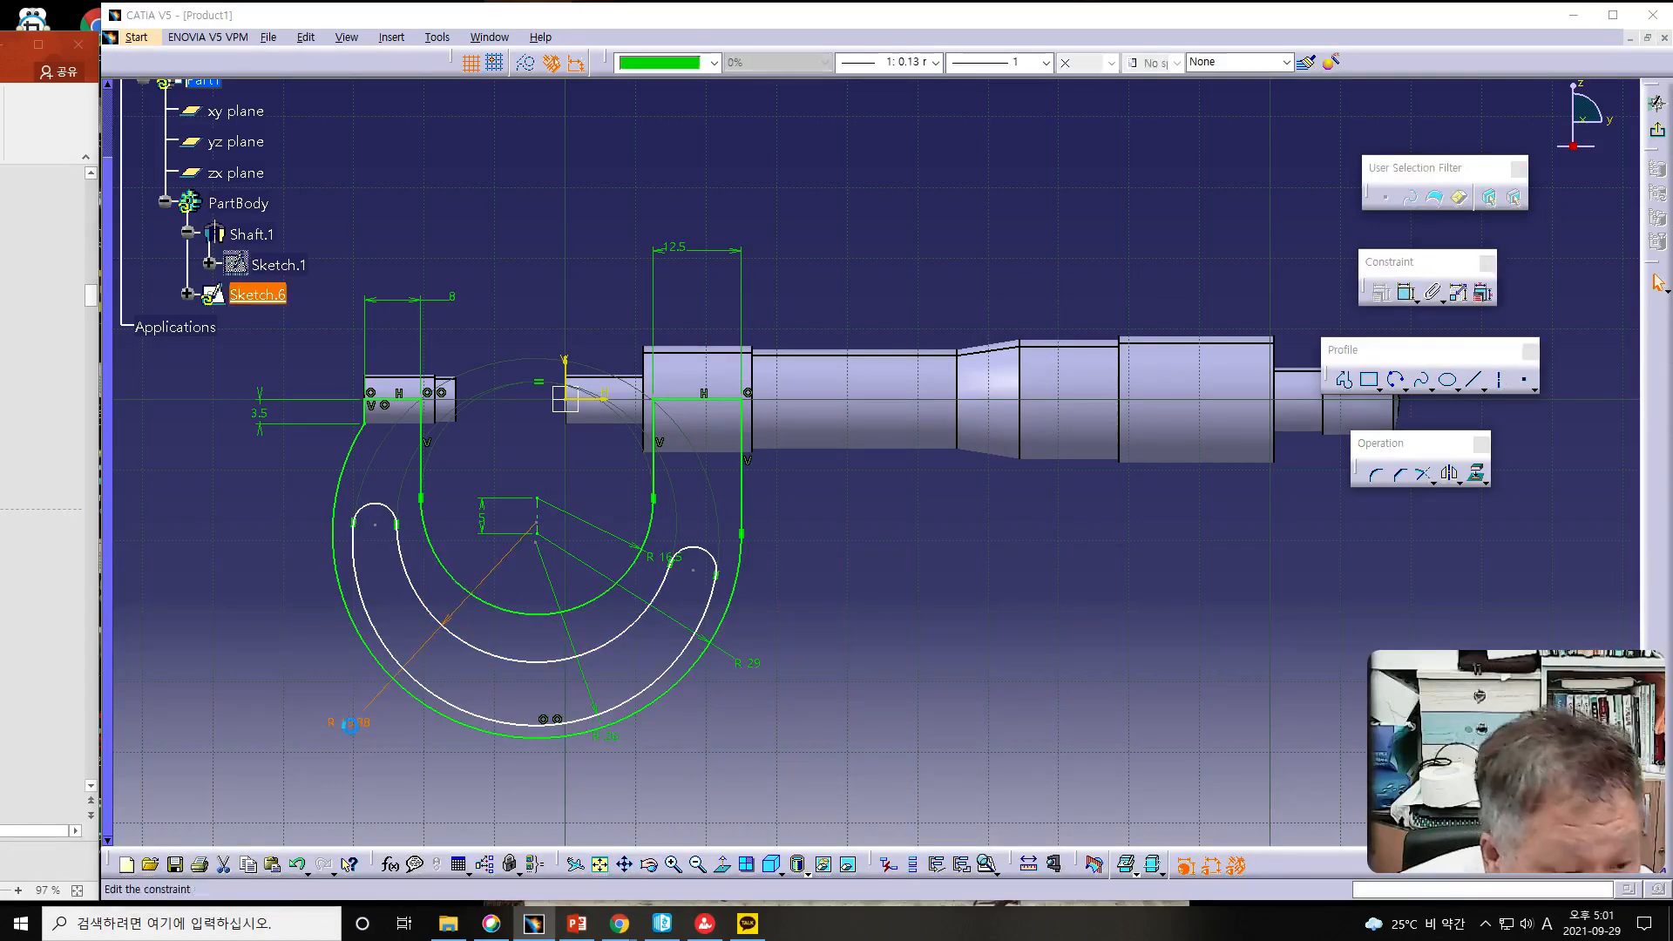
type("19.5")
key("Return")
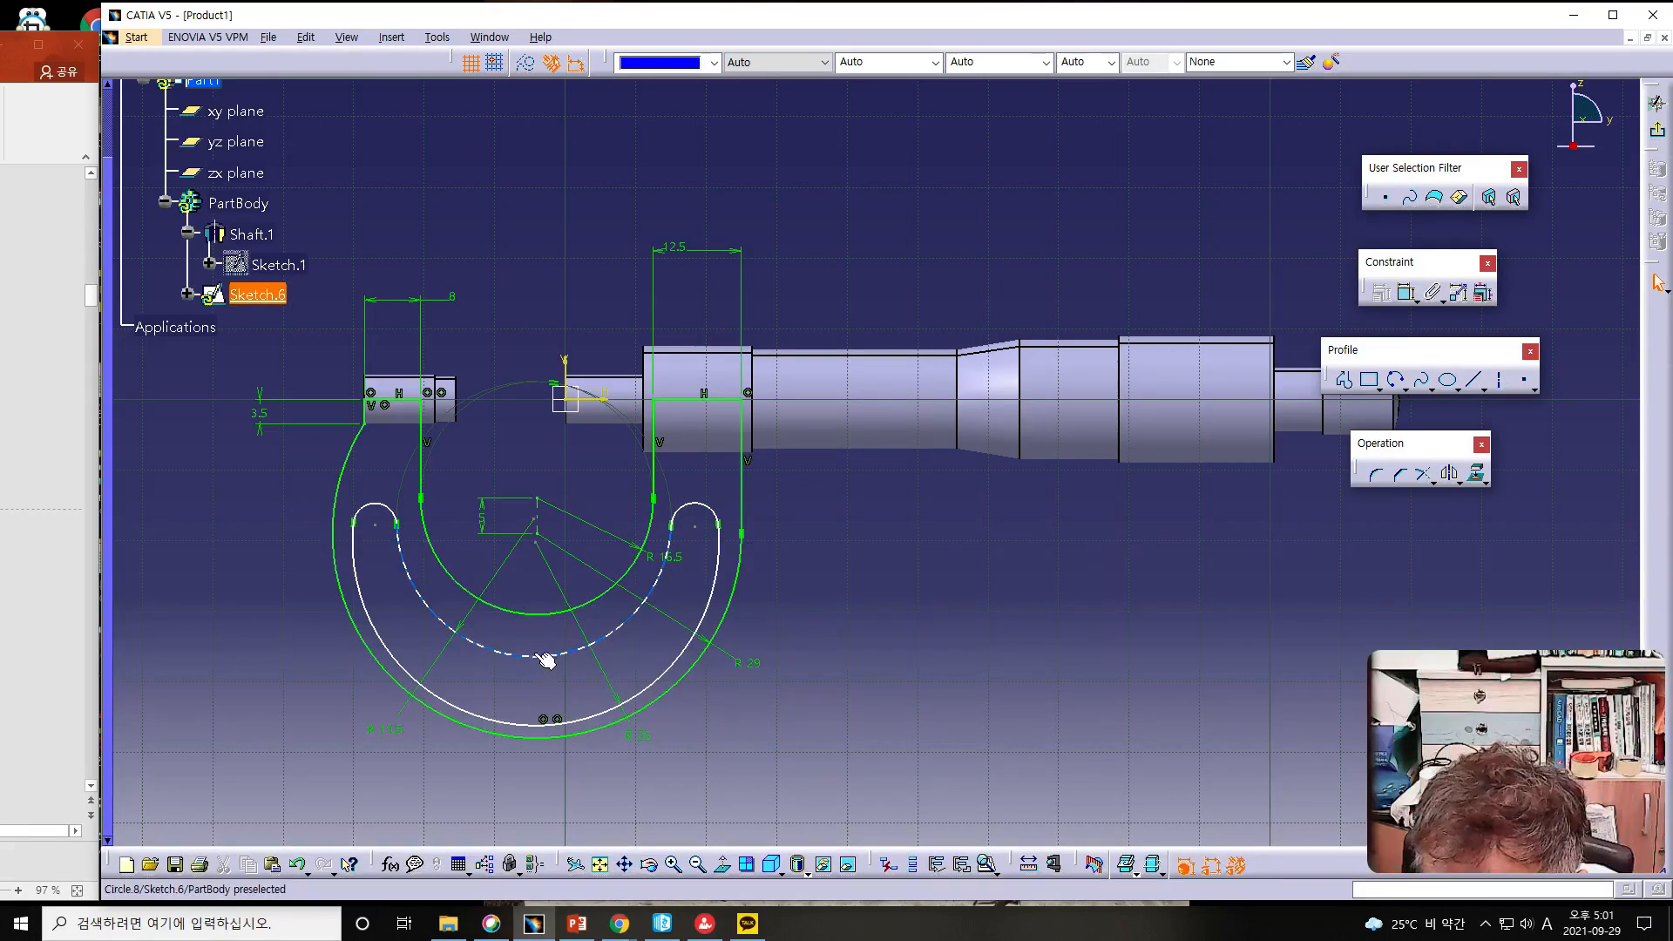
- Try to make the centre of the slot's inner long arc coincident with the centre of the frame's inner arc
left_click(534, 519)
left_click(538, 499, "ctrl")
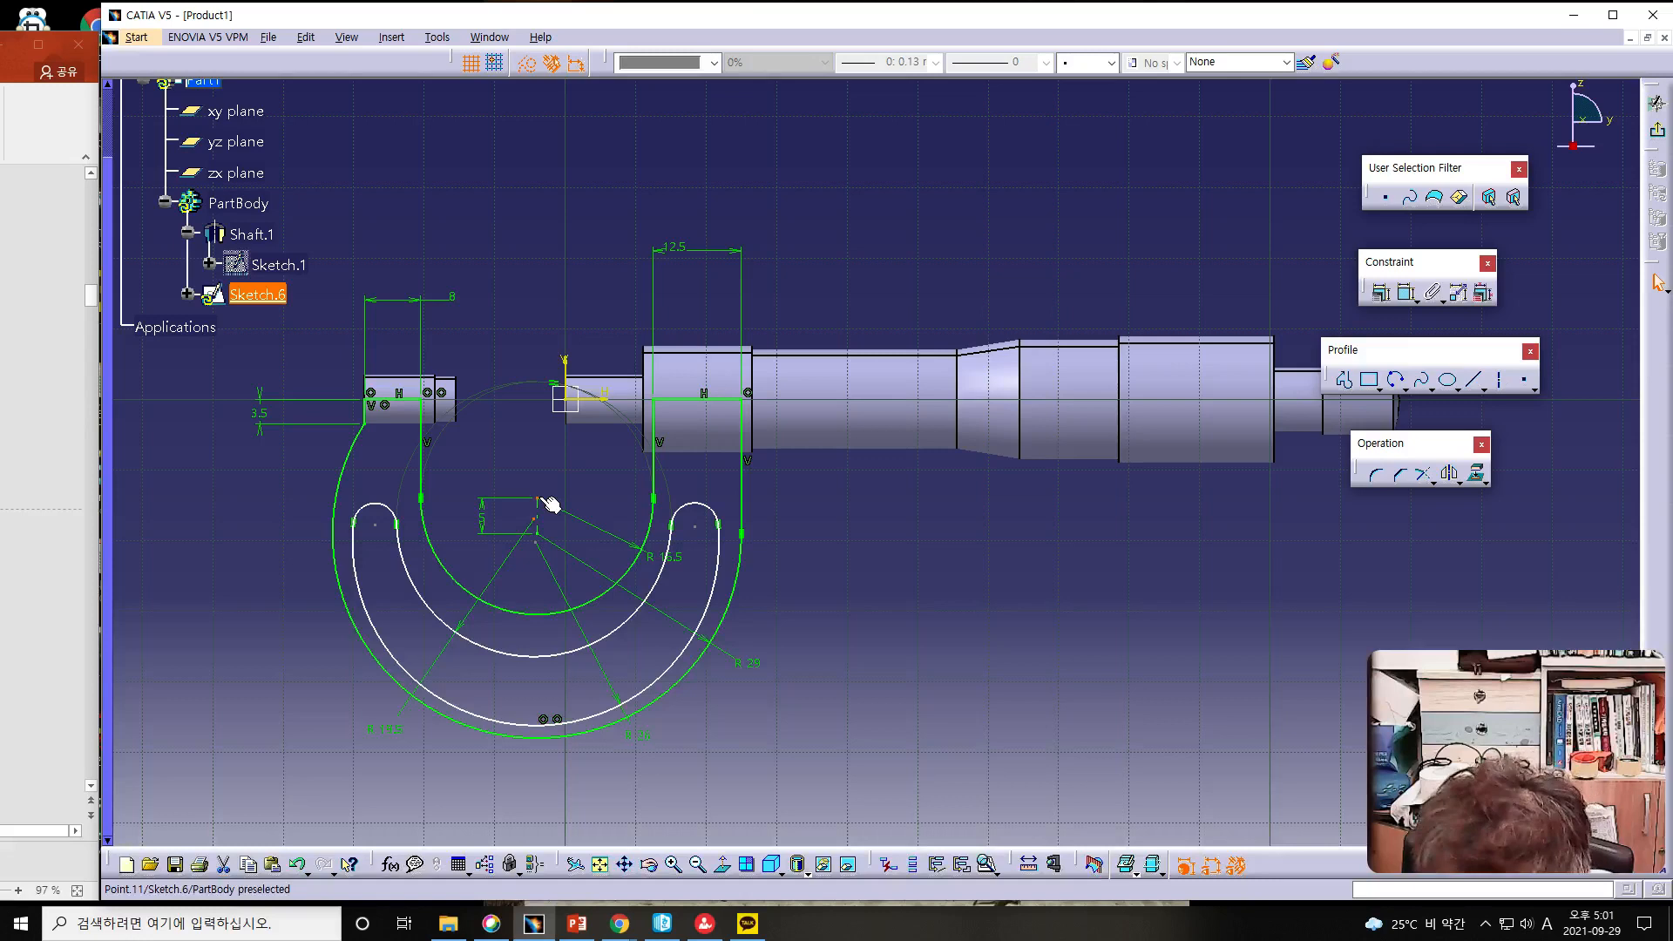
left_click(1407, 297)
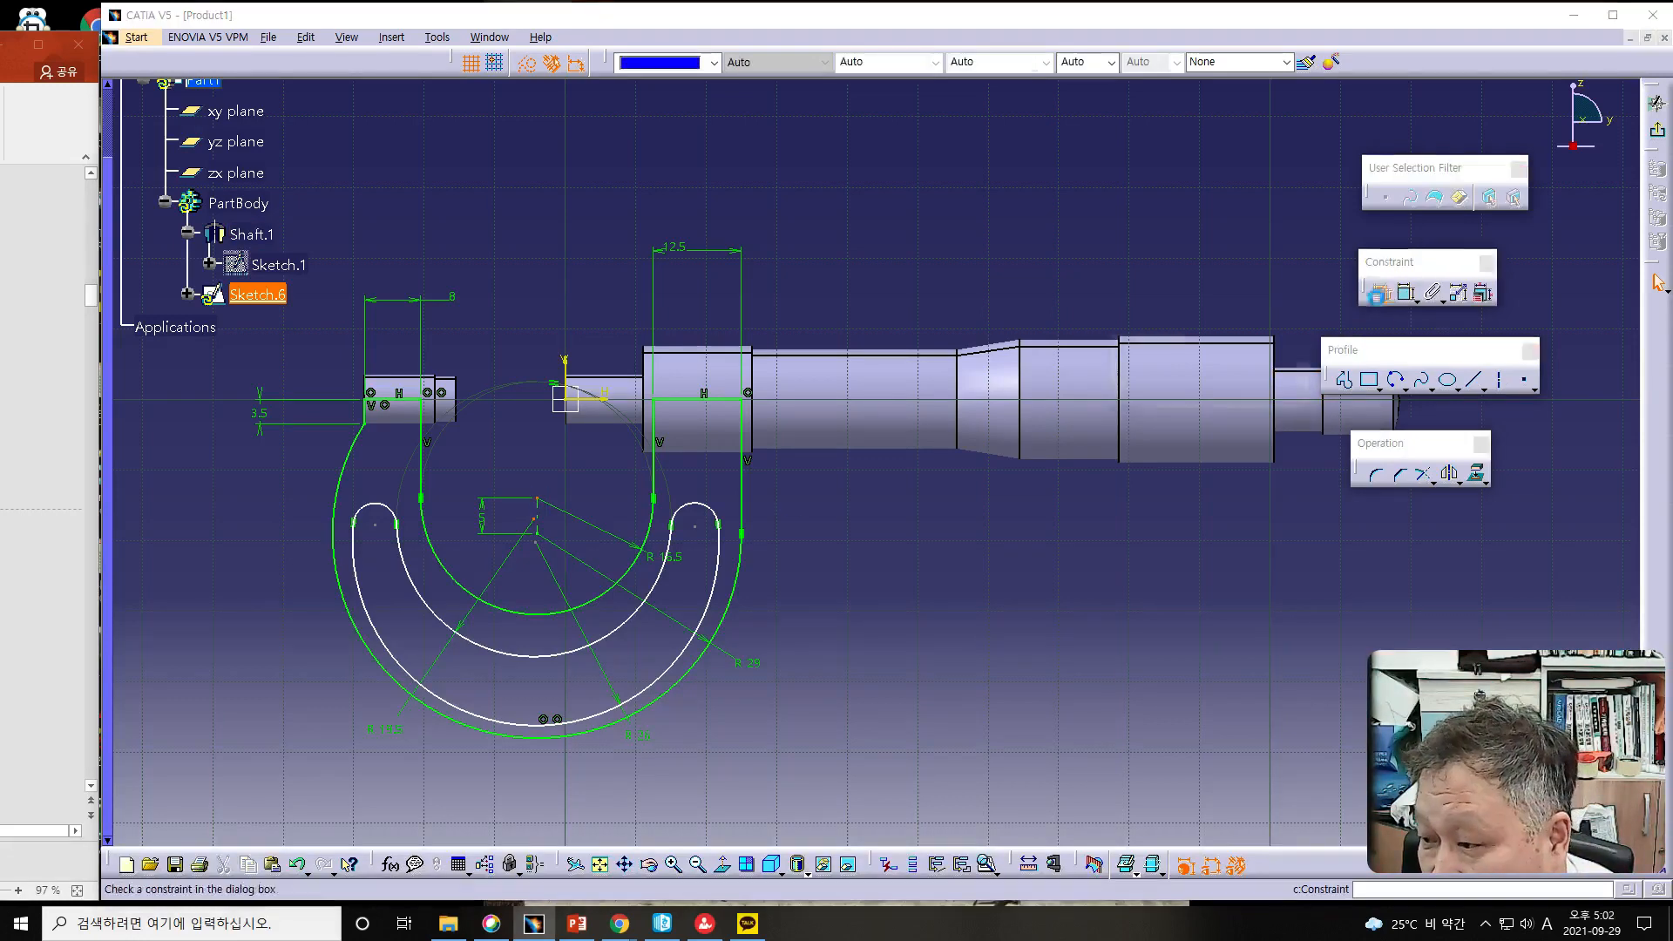
left_click(1229, 231)
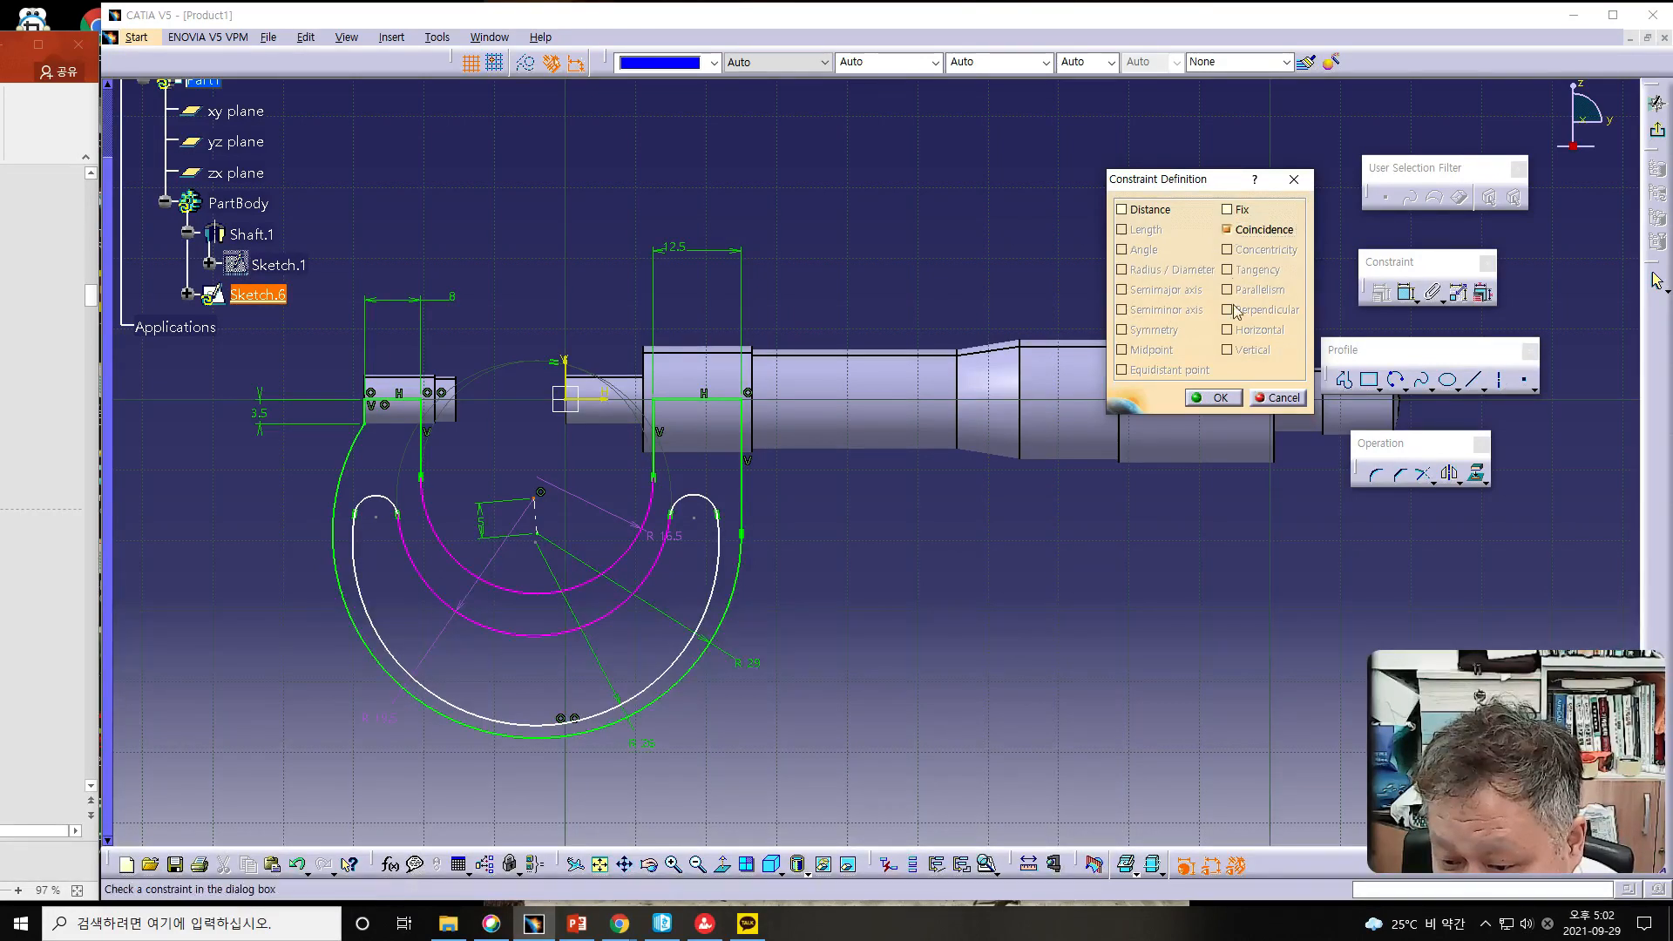
left_click(1283, 398)
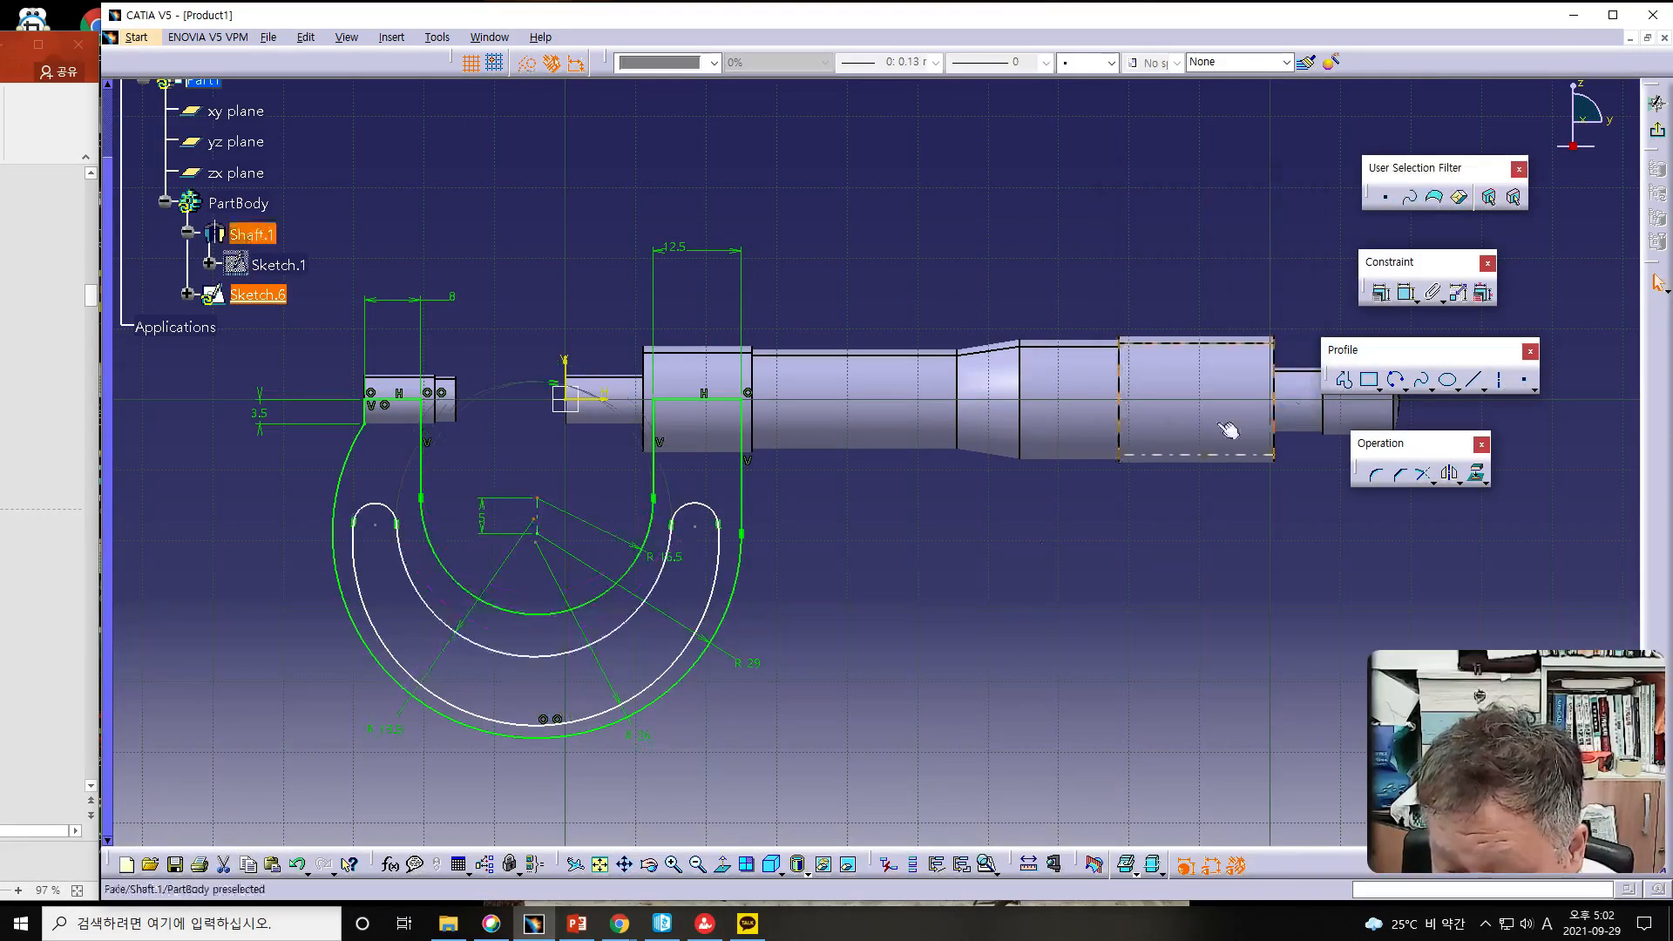
left_click(871, 700)
- Add a vertical constraint to the short construction line joining the centres of the frame's inner and outer arcs
left_click(537, 520)
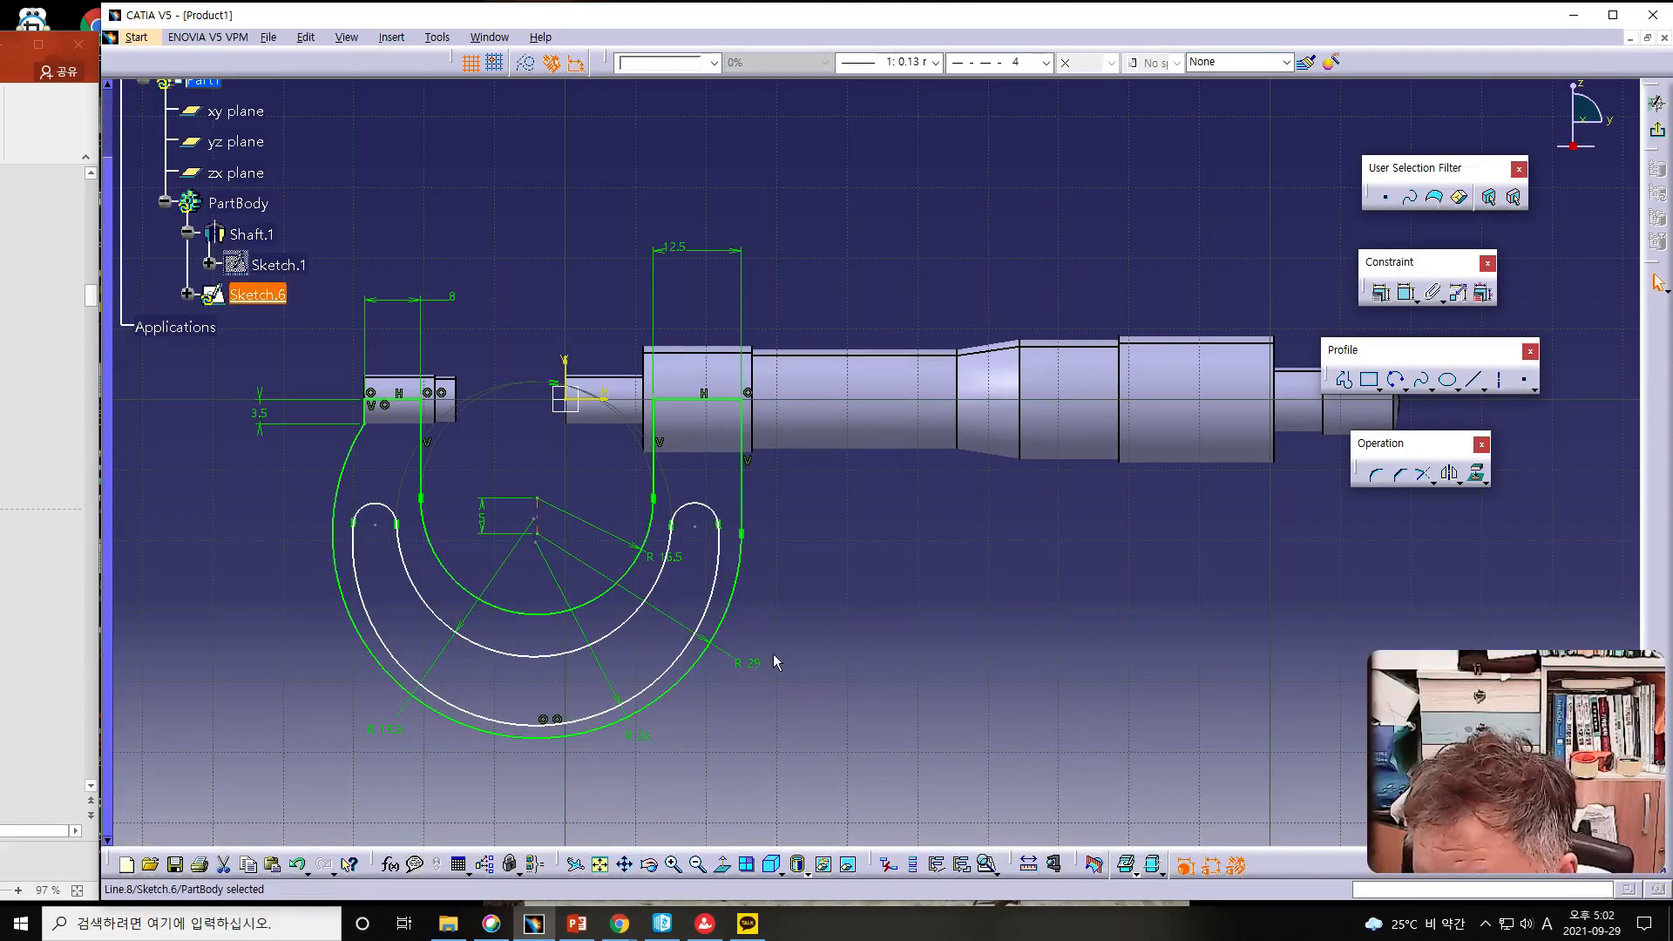
left_click(1380, 293)
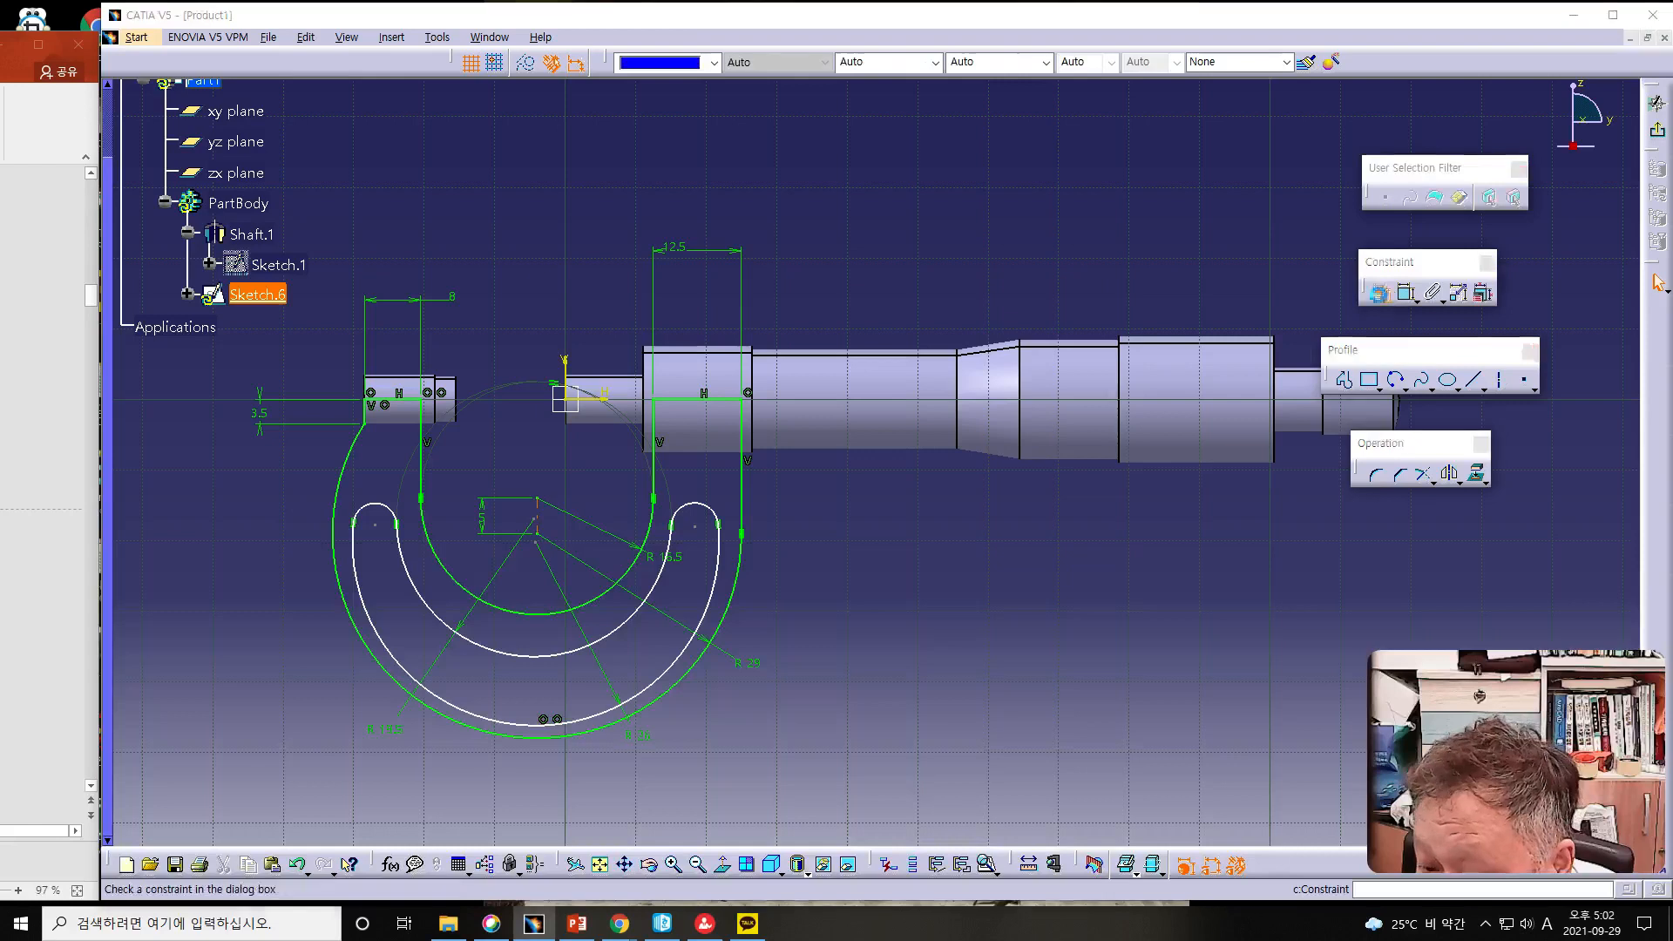
left_click(1228, 349)
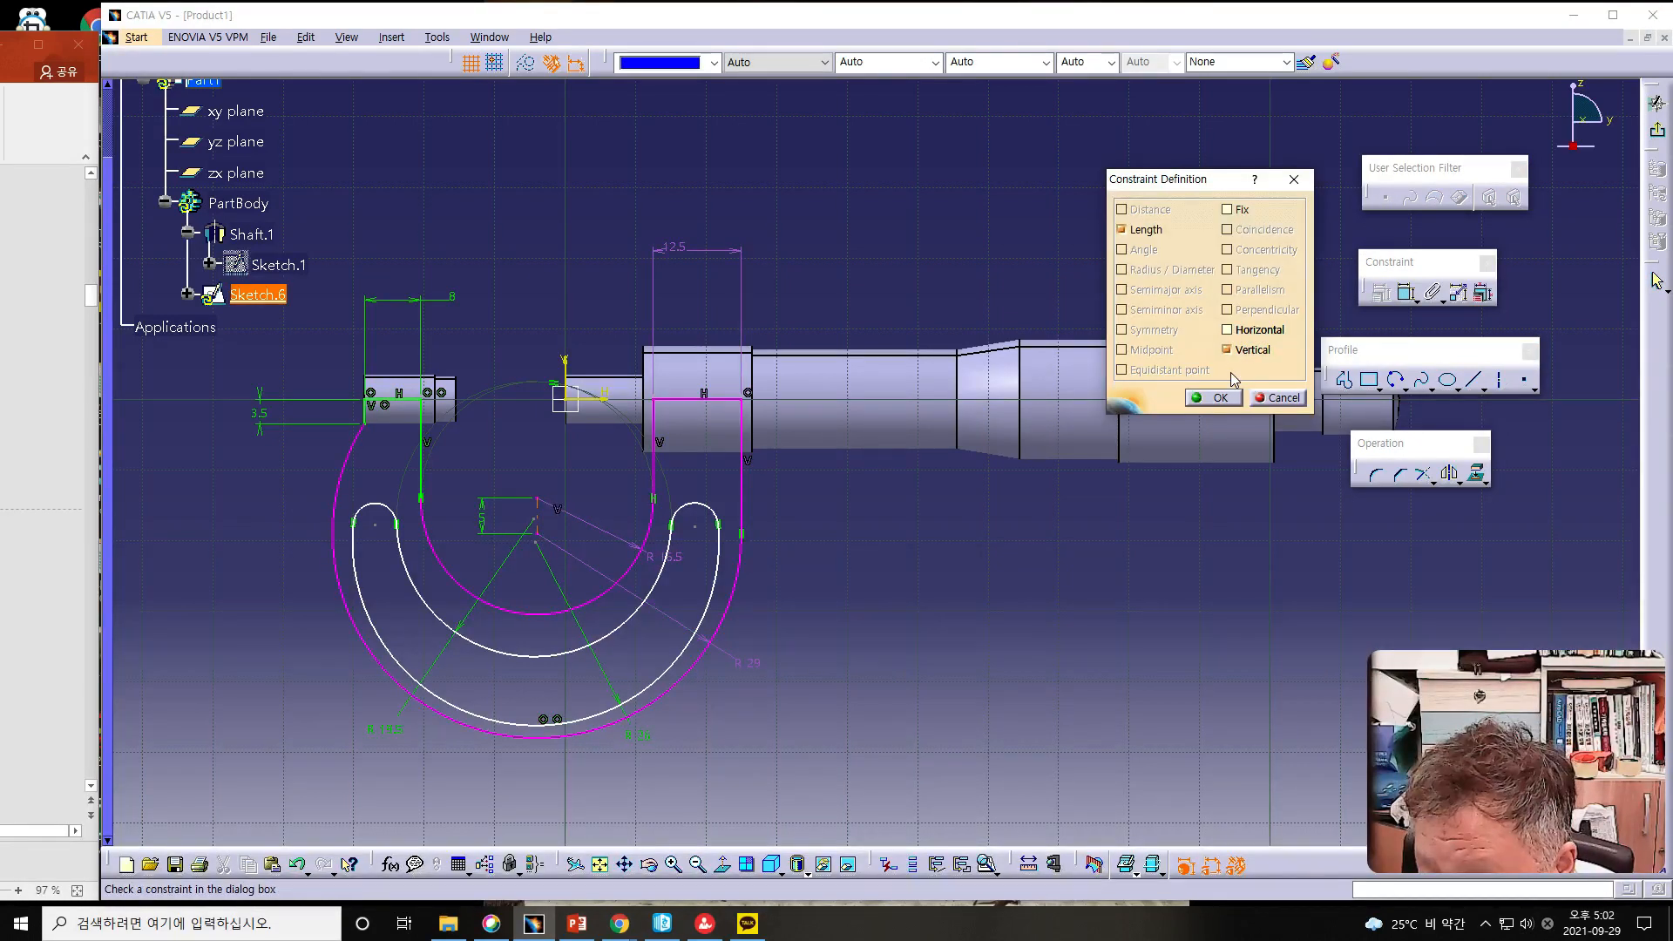
left_click(1220, 397)
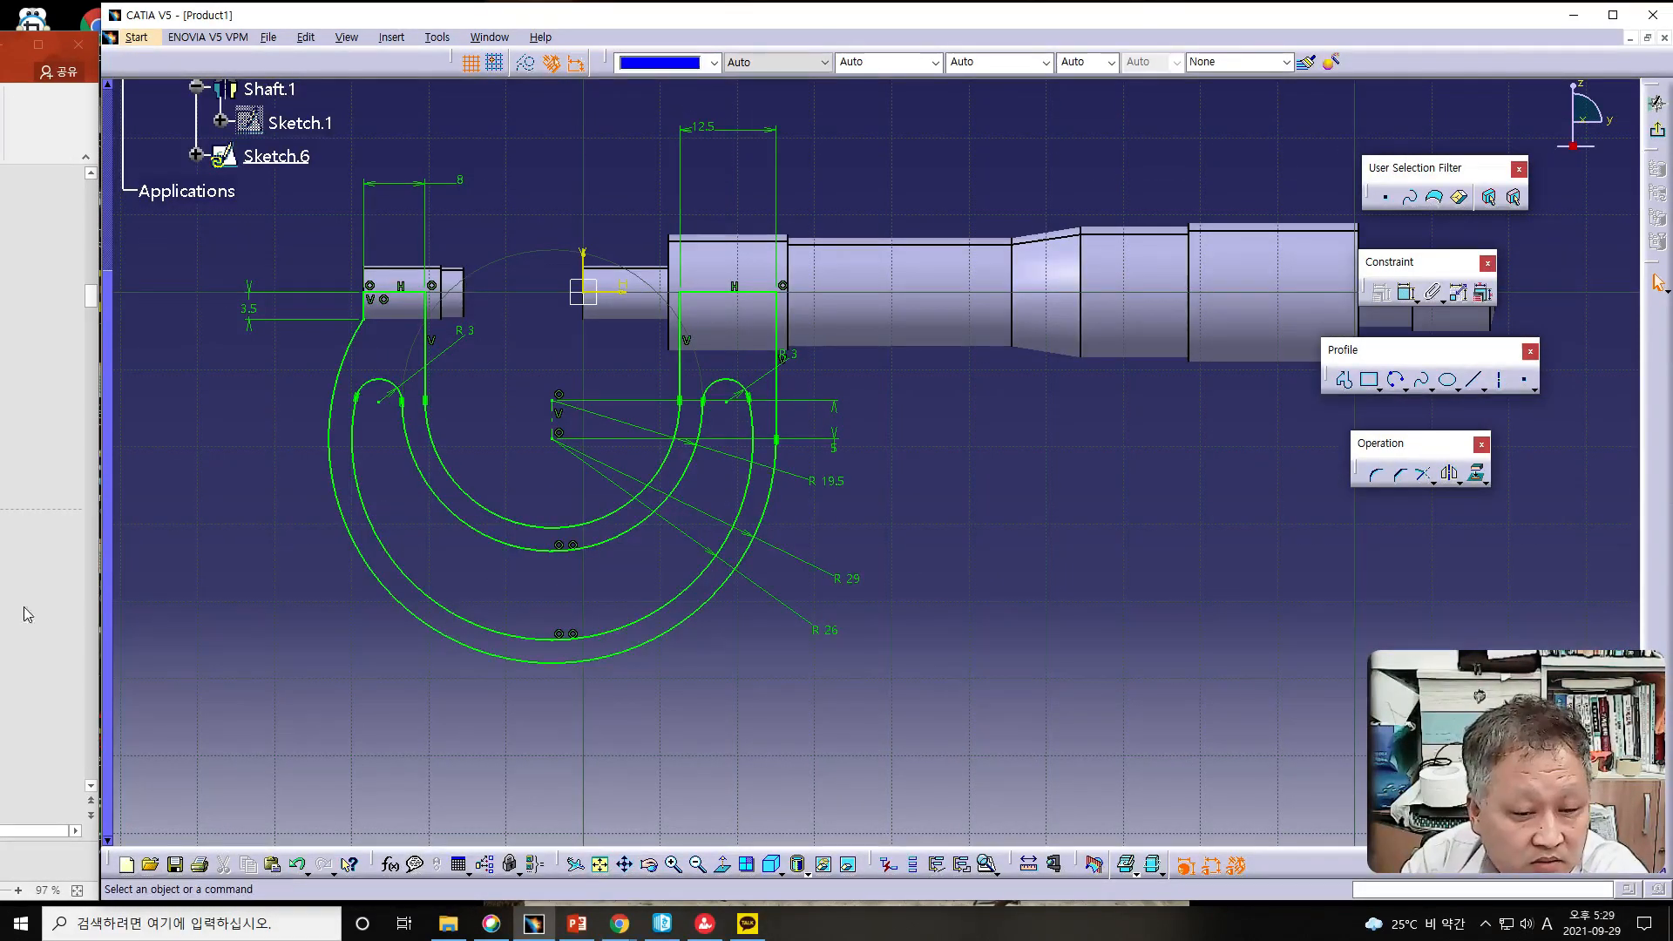
- Exit the frame sketch to return to part modelling and consult the reference document in PowerPoint
key("alt+Tab")
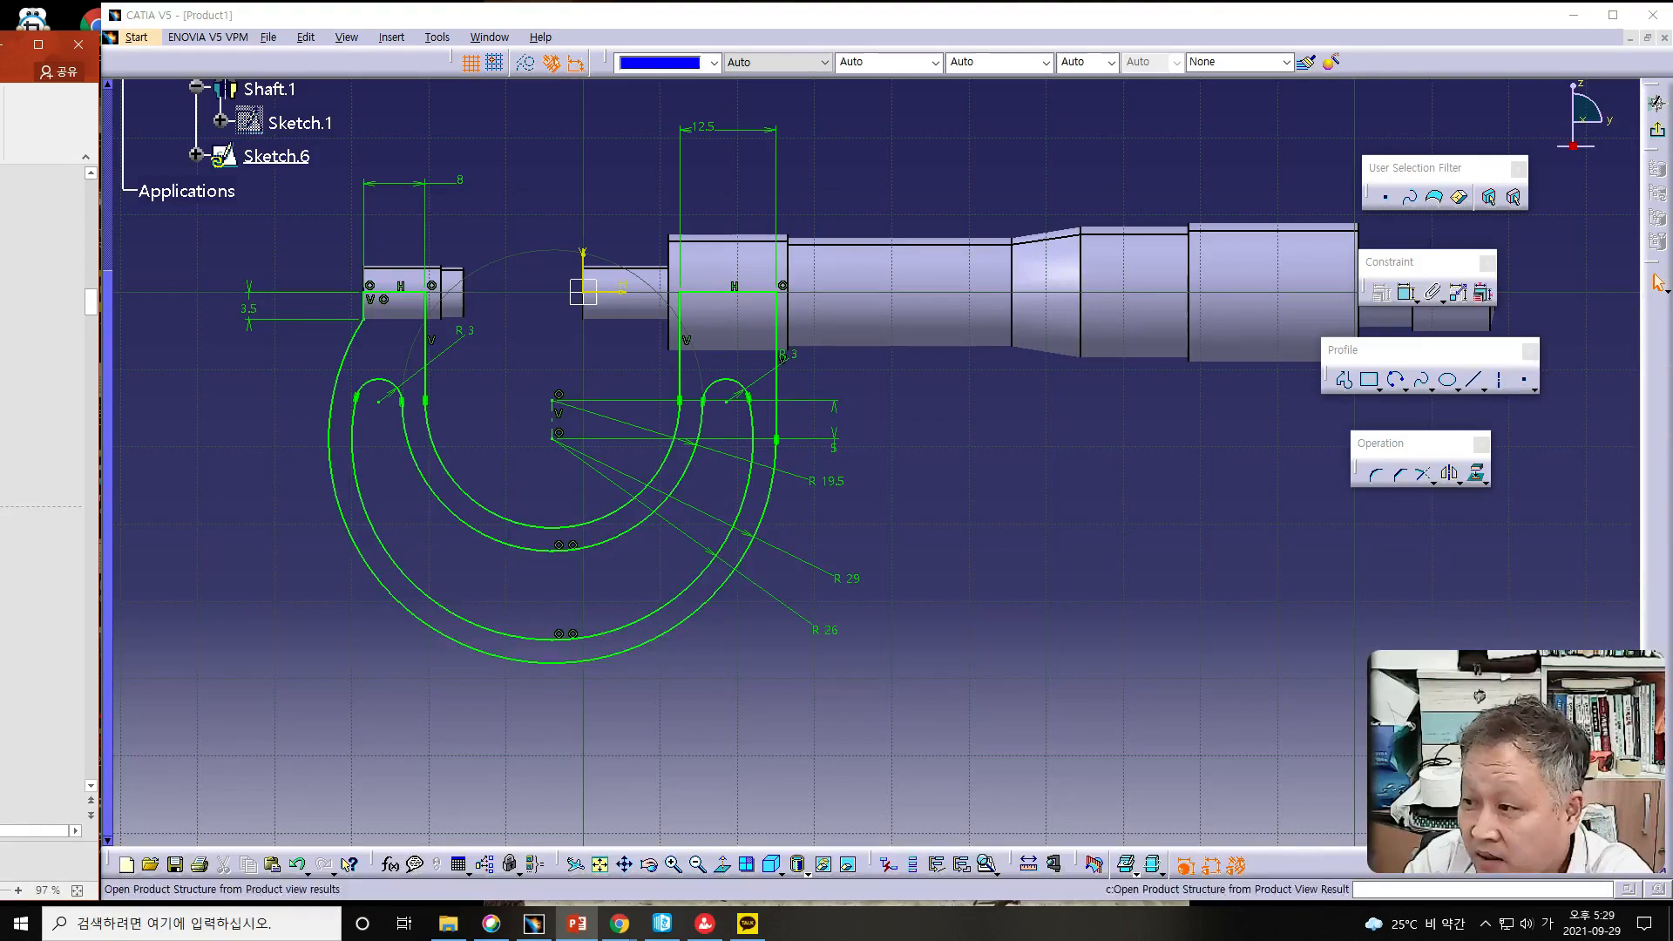
left_click(1657, 129)
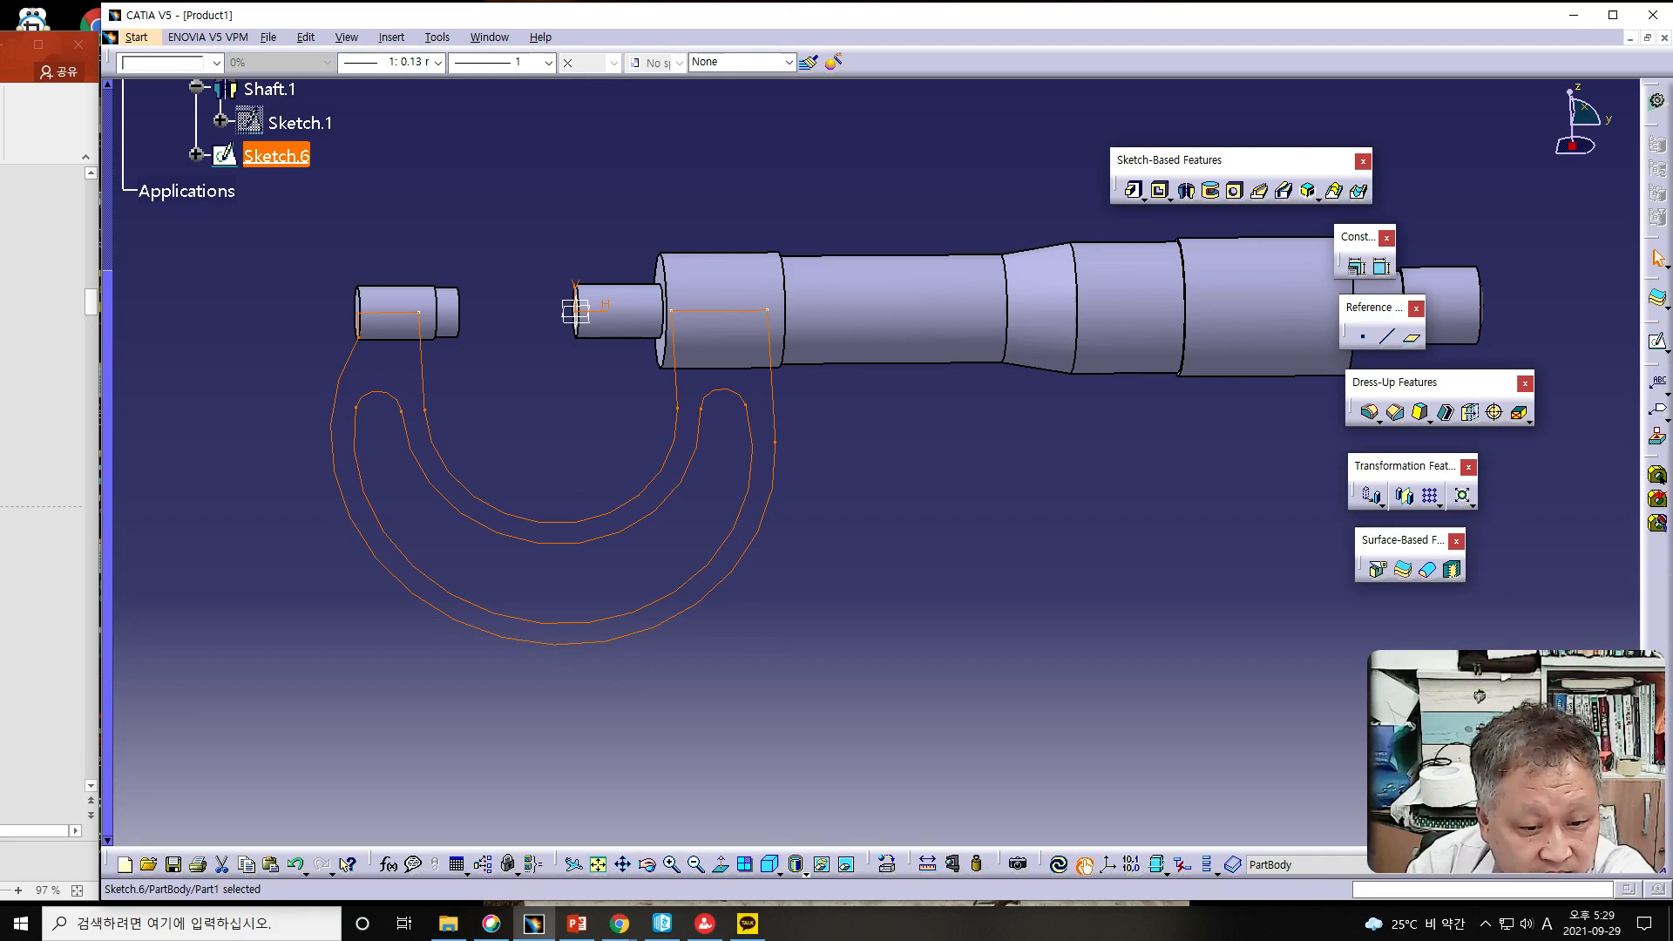
key("alt+Tab")
scroll(45, 470, "down", 2)
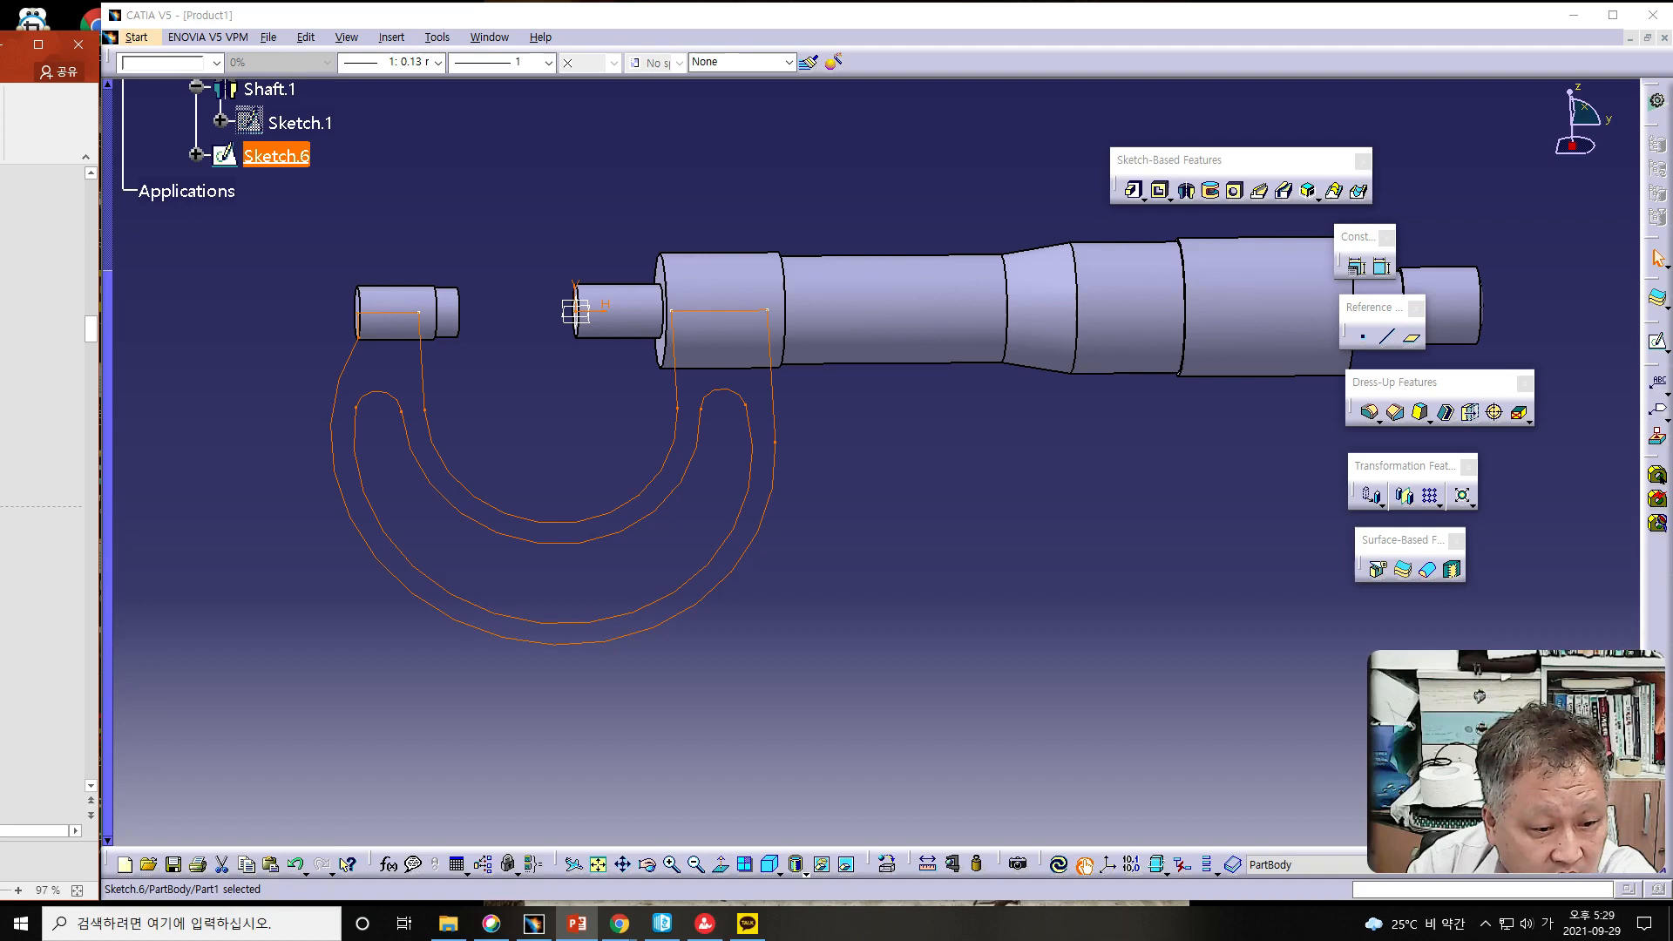
scroll(45, 470, "up", 1)
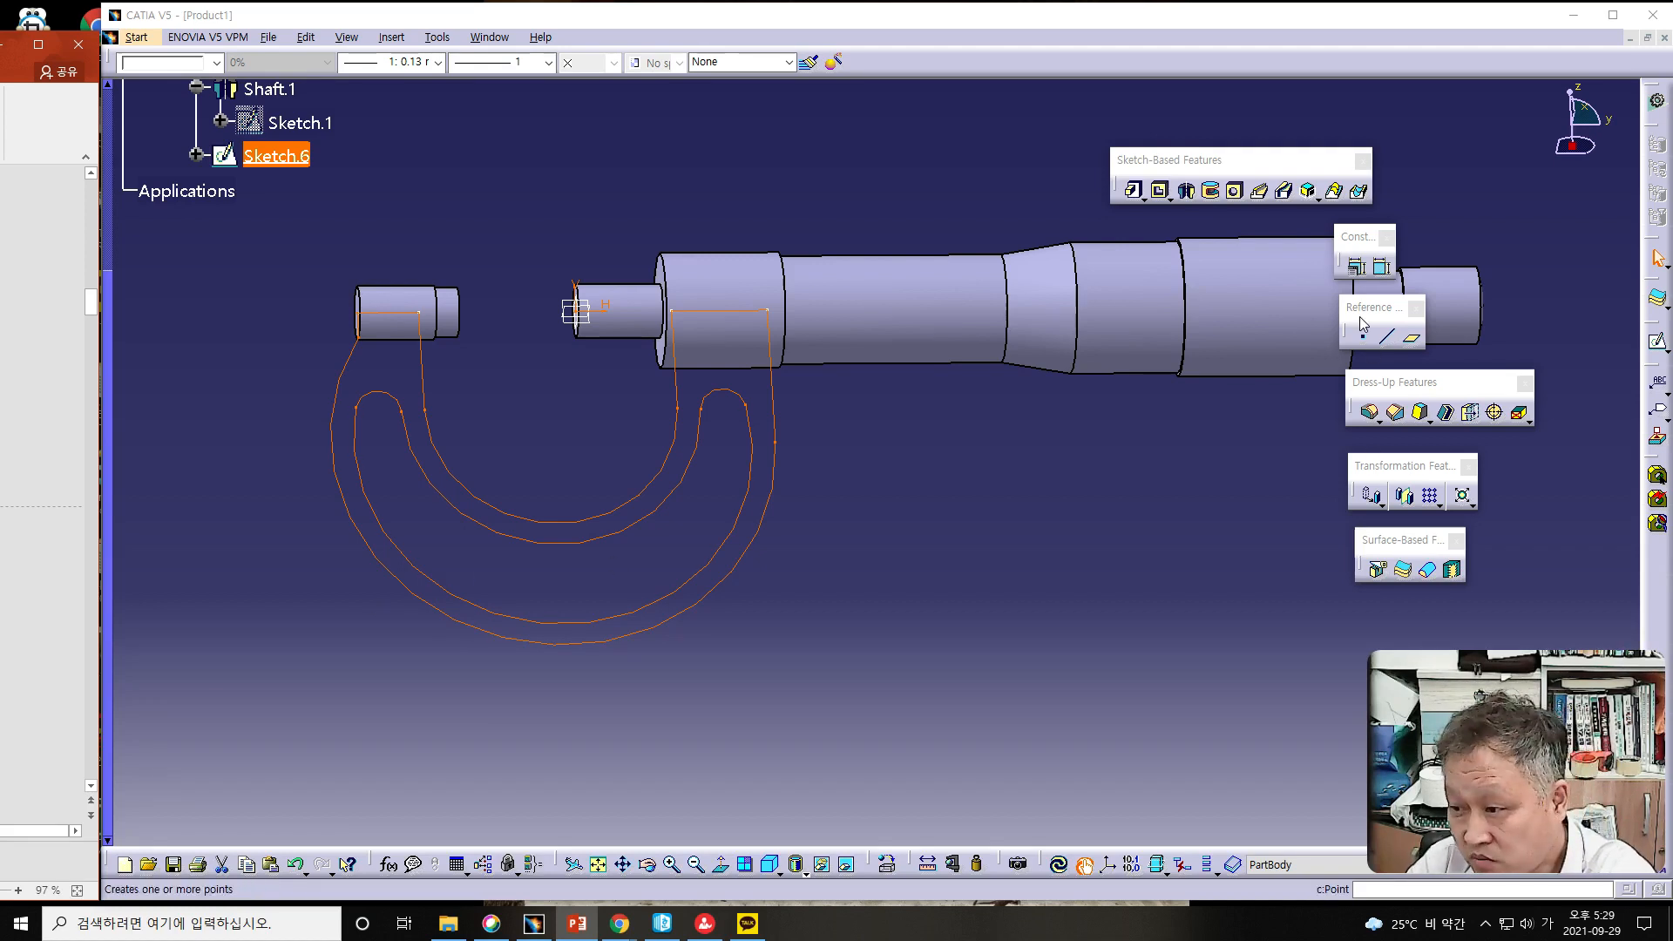
- Try a one-sided 20 mm pad of the frame sketch, and undo it while keeping the sketch
left_click(1133, 191)
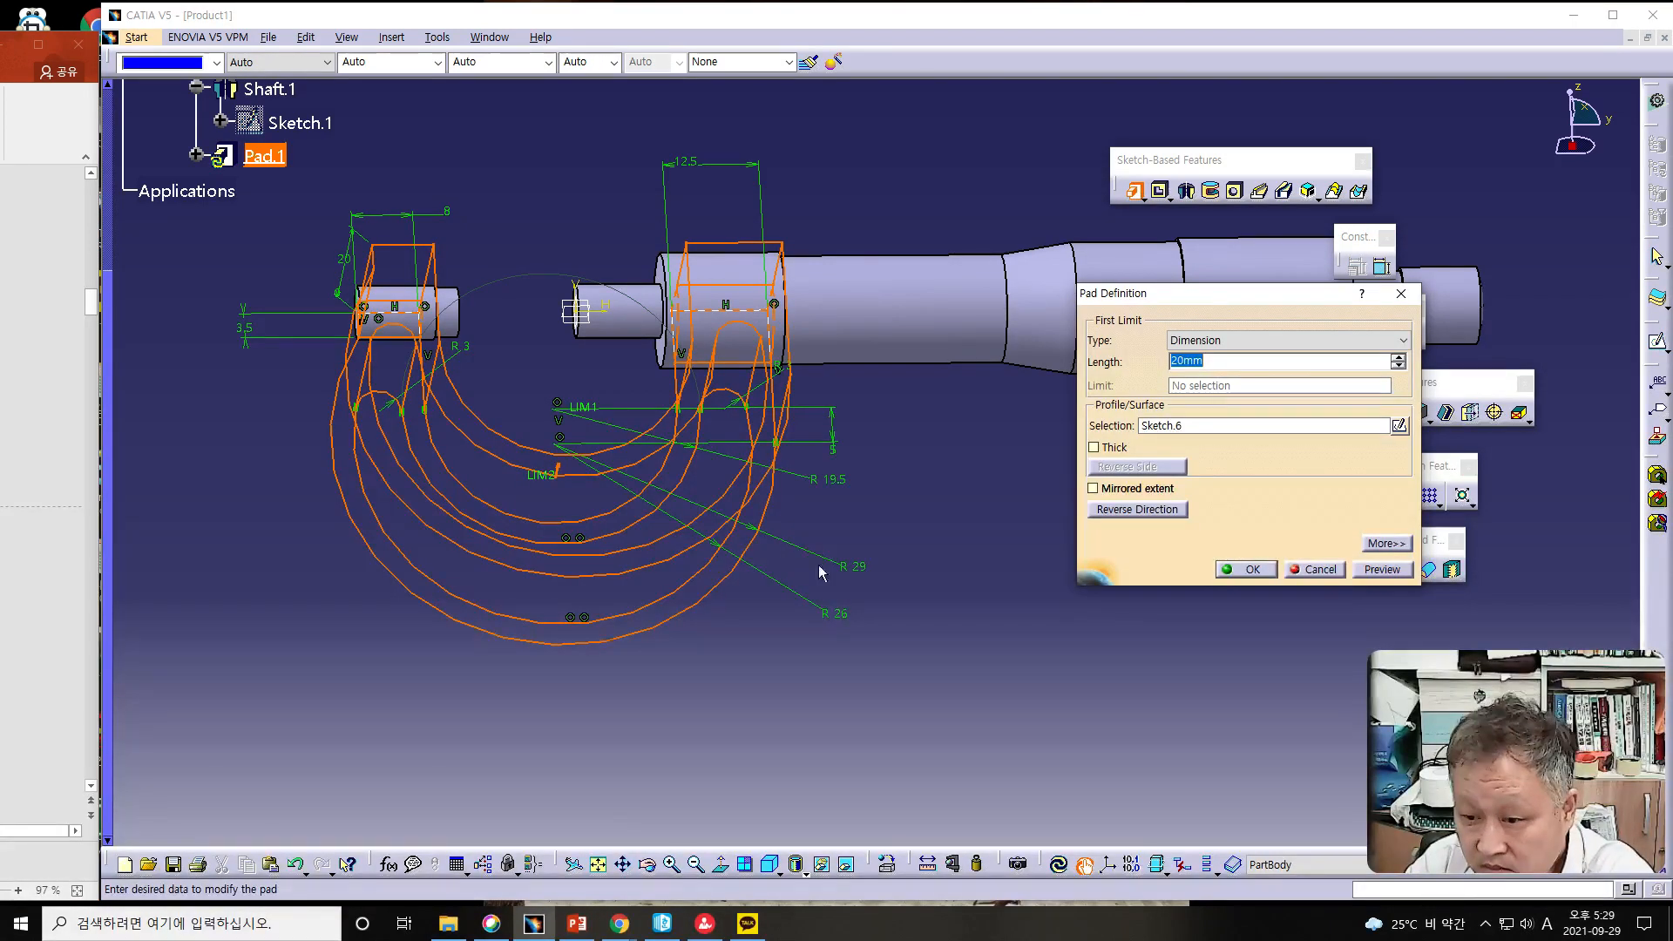
left_click(1226, 577)
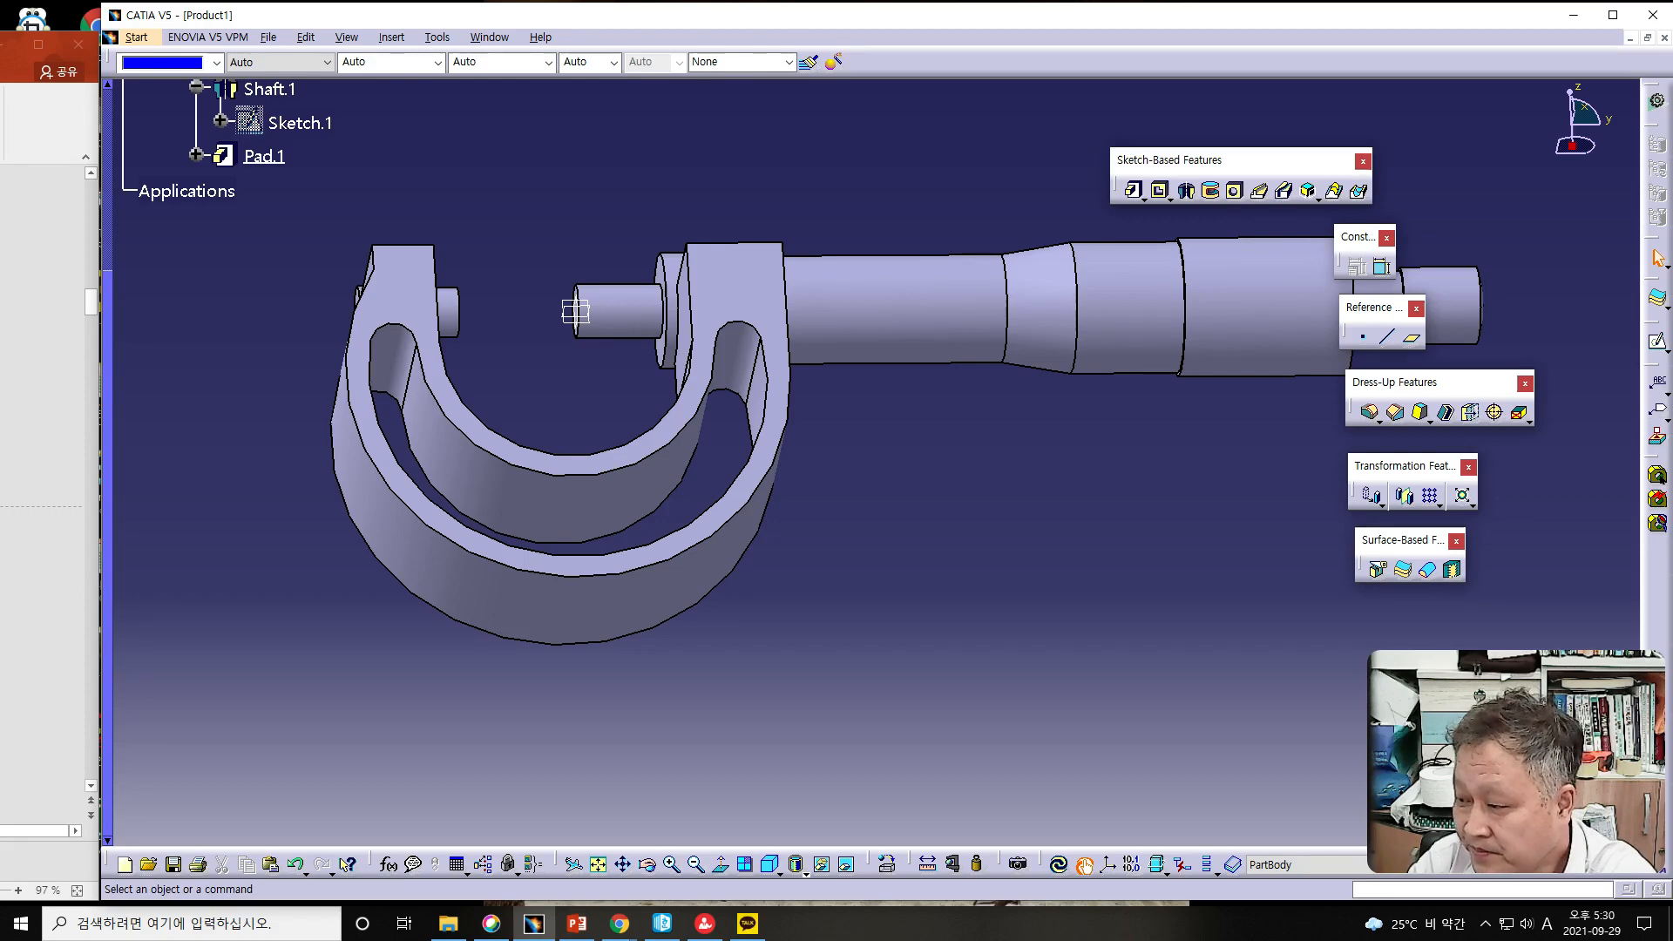
left_click(296, 865)
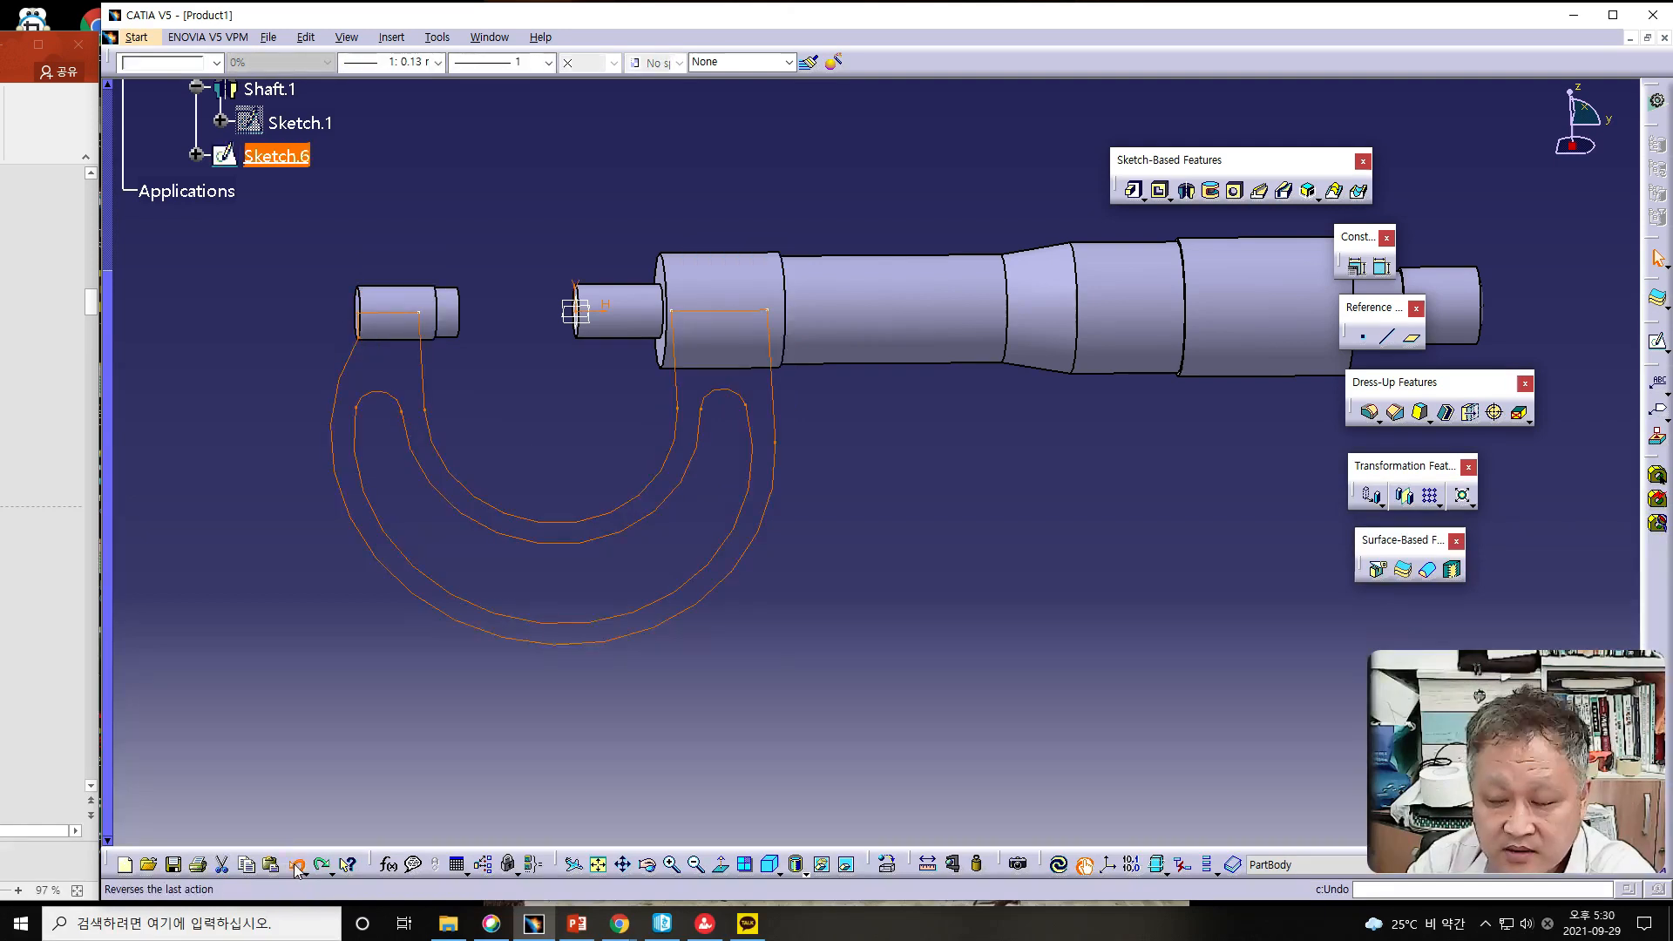
left_click(296, 865)
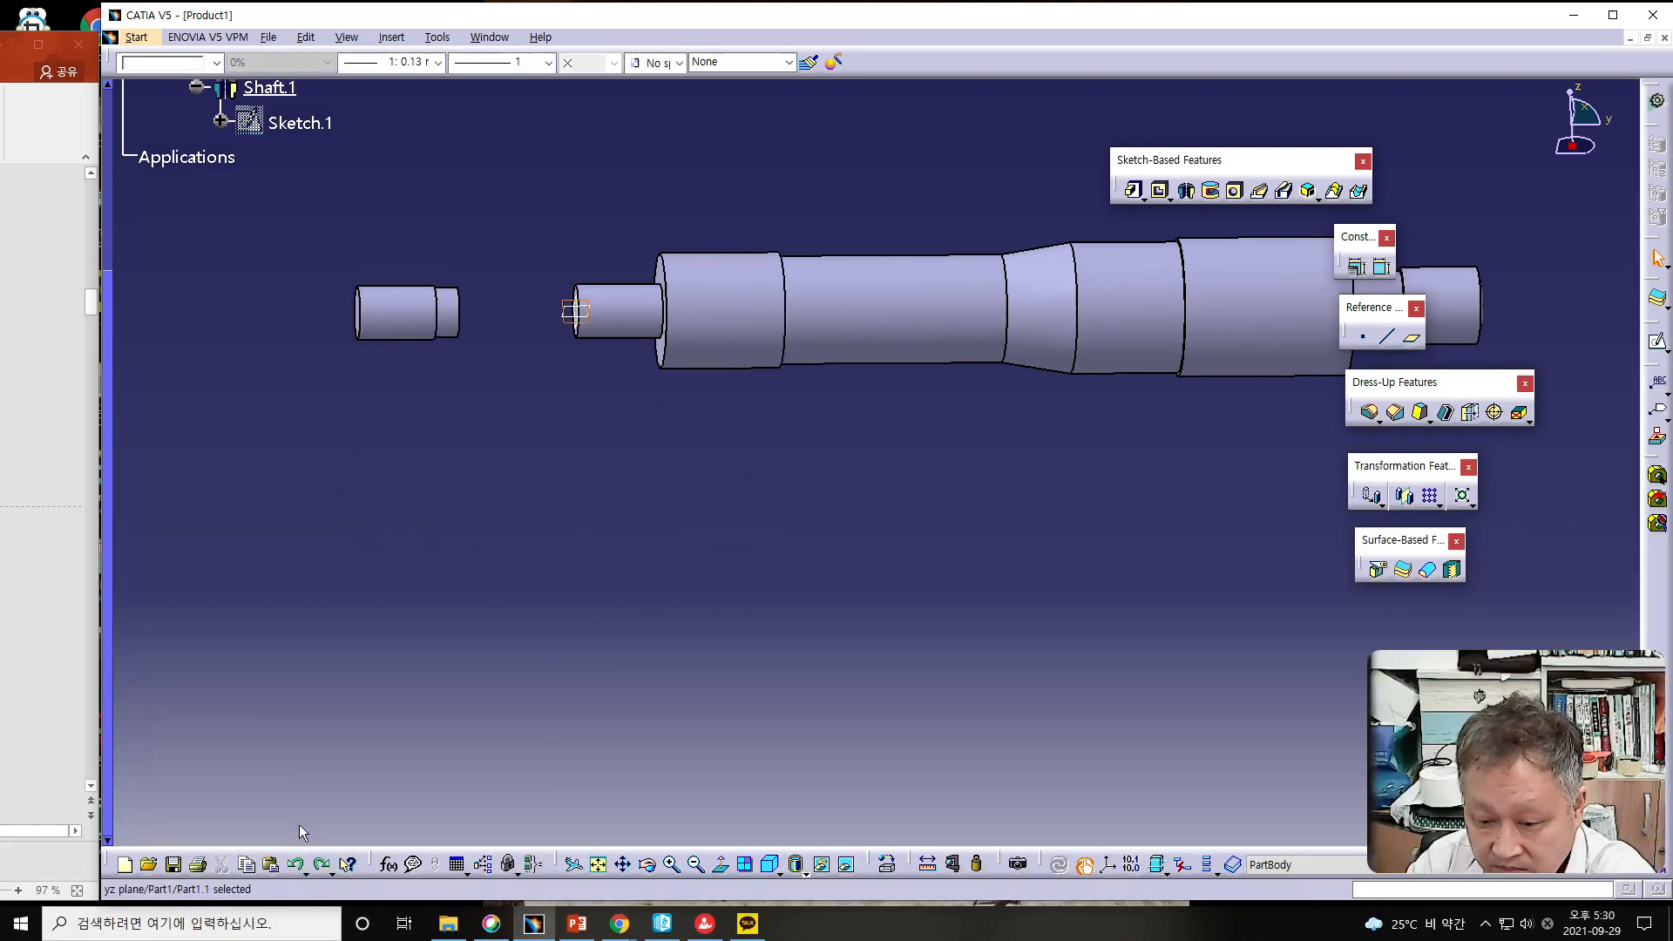
left_click(321, 865)
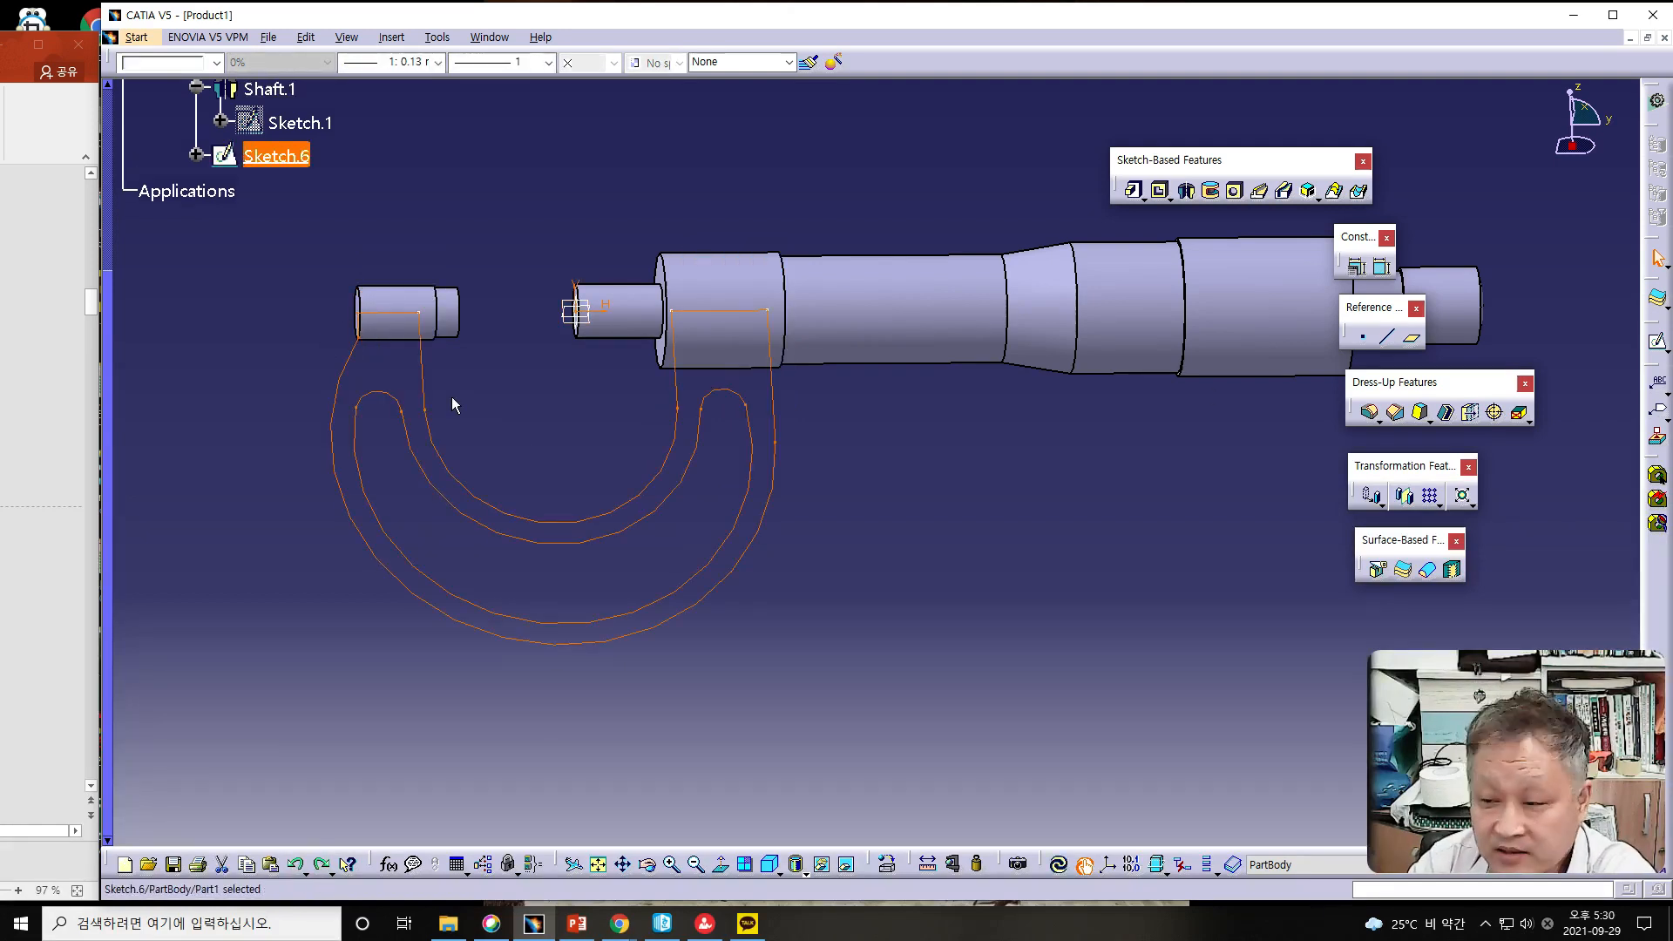
- Reopen the frame sketch, delete the curved slot's arcs inside the U-shaped outline, and return to part modelling
double_click(288, 157)
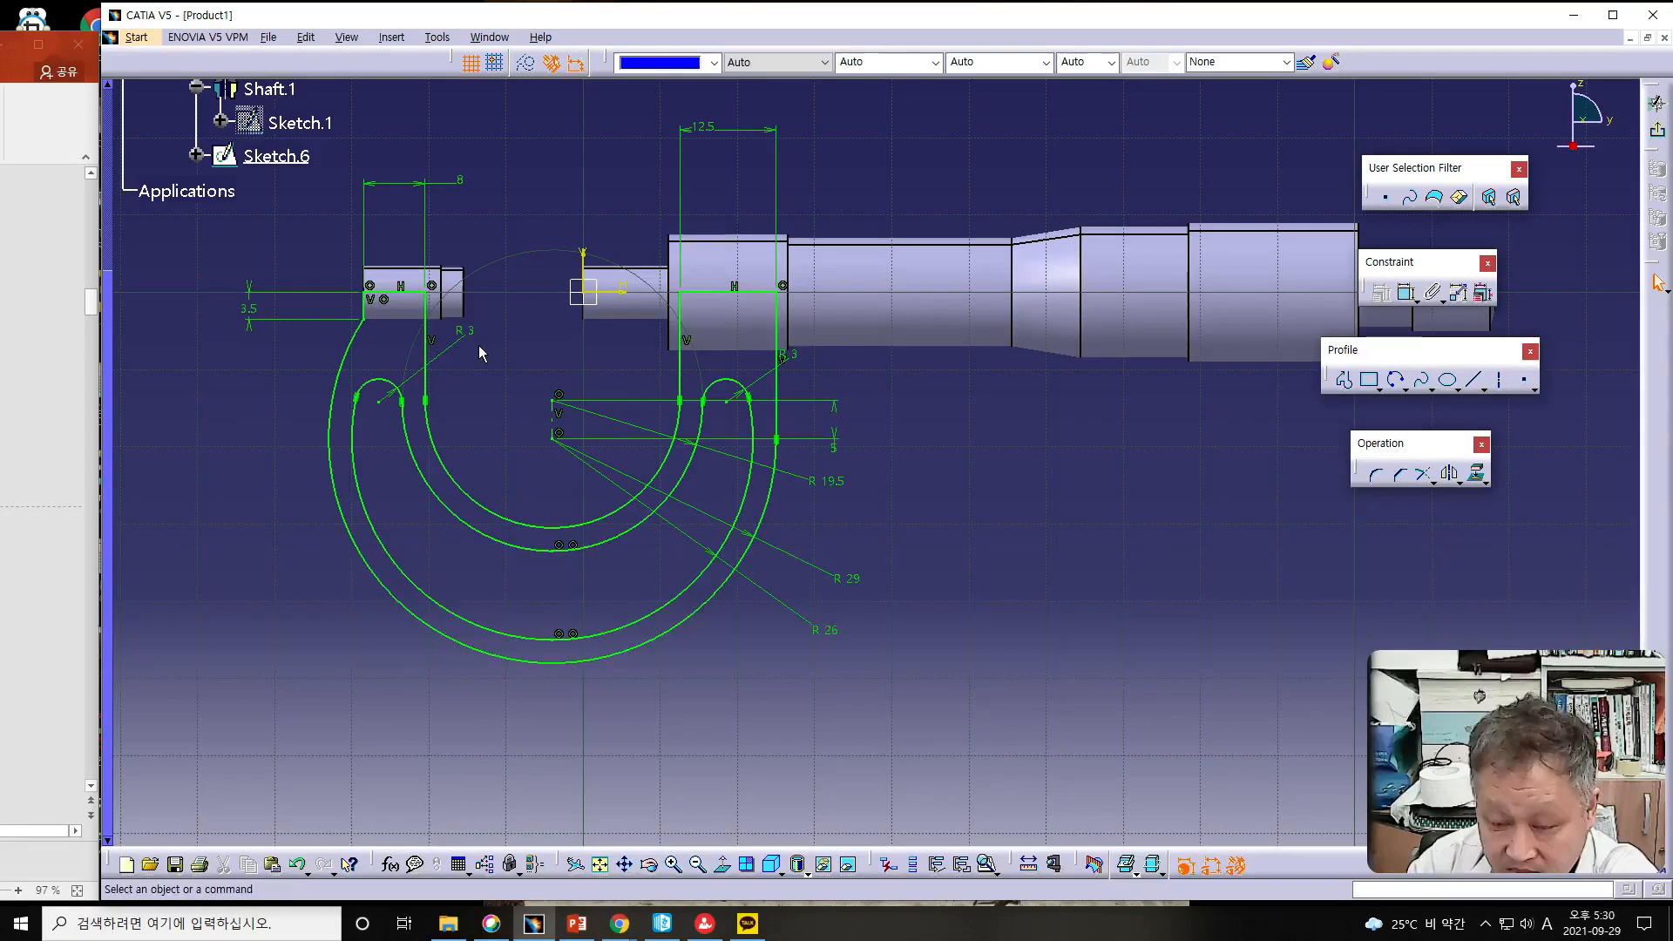
left_click(390, 388)
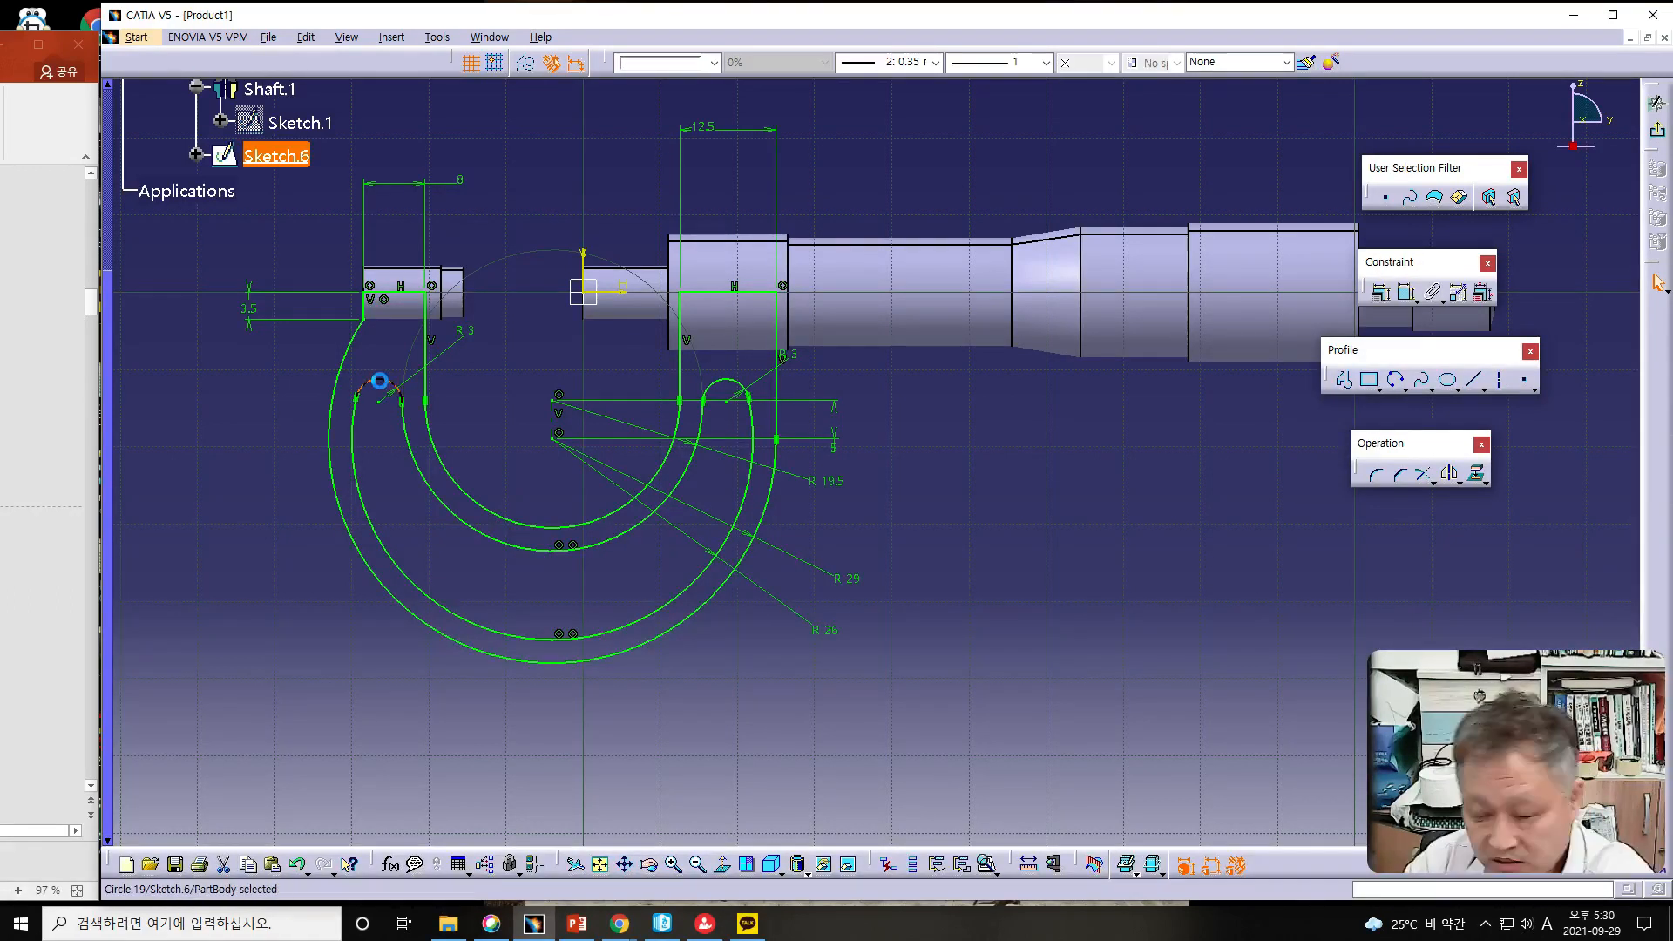
key("Delete")
key("Delete")
left_click(409, 440)
key("Delete")
left_click(732, 390)
key("Delete")
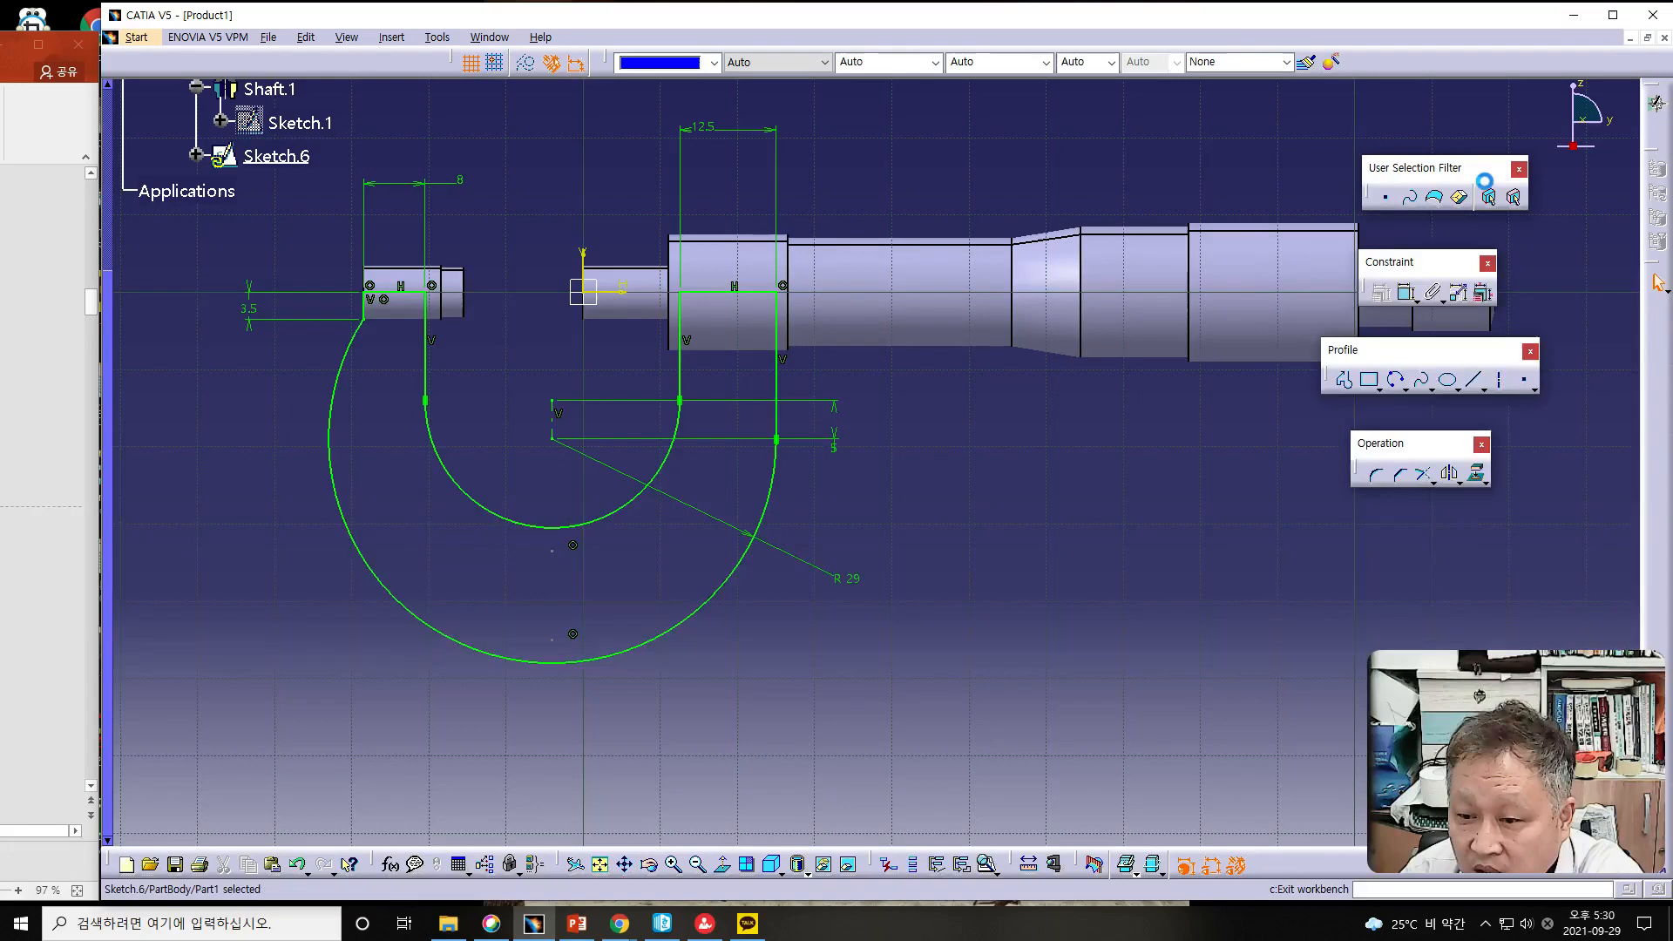
left_click(1656, 282)
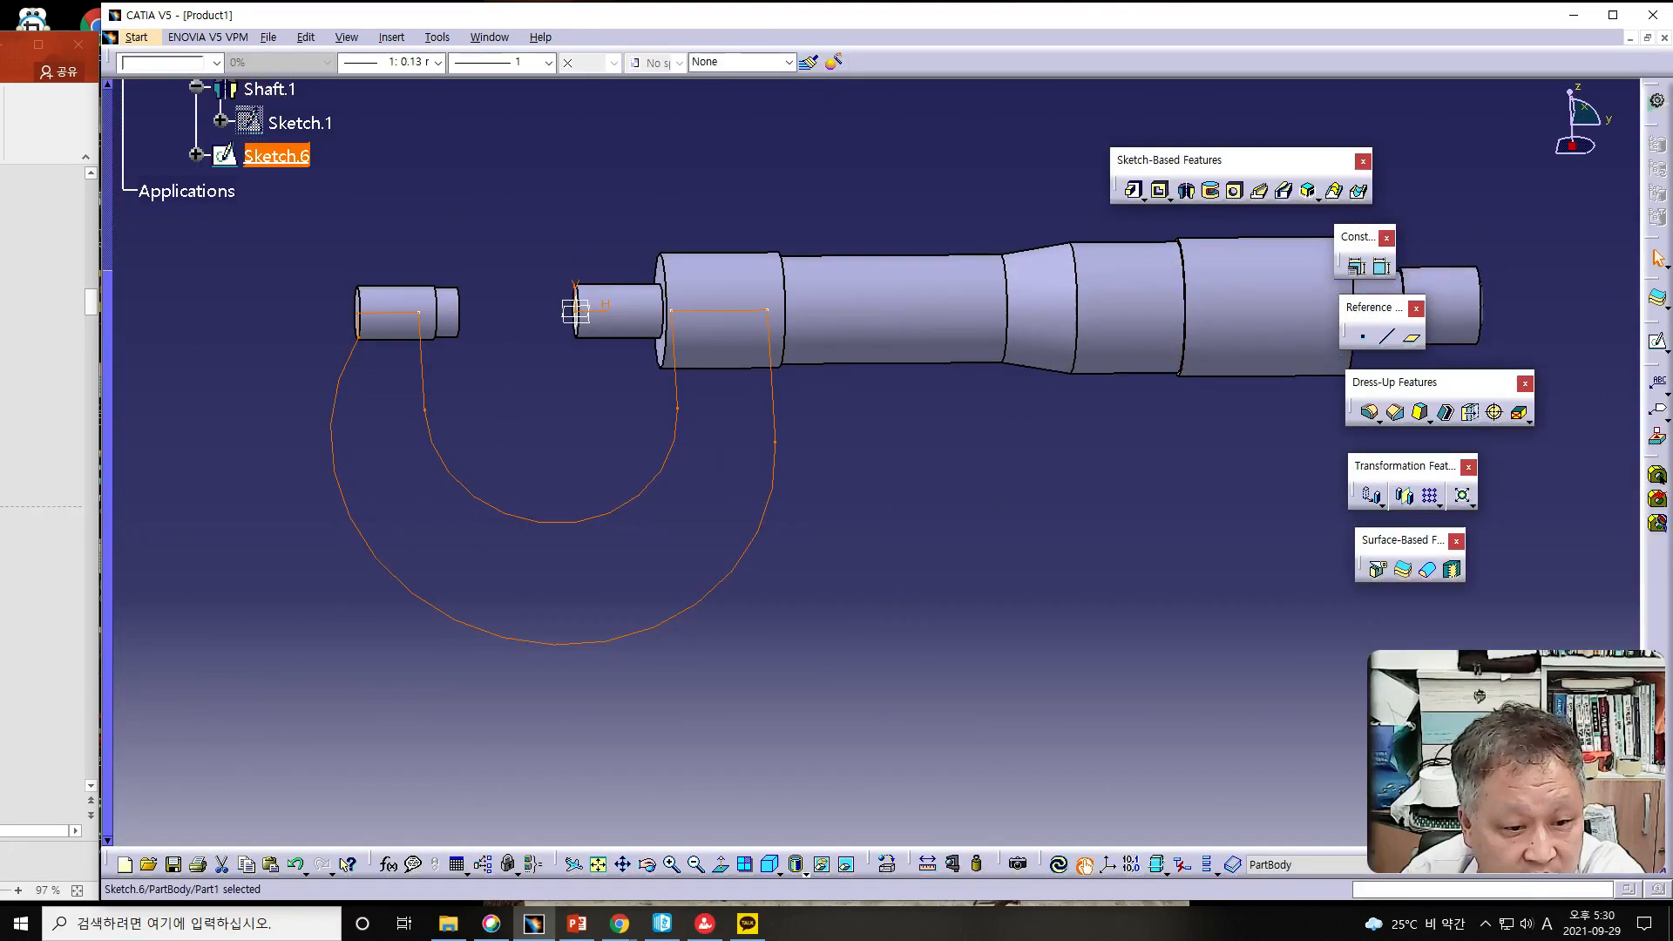
- Pad the U-shaped frame sketch 15 mm in the reversed direction
key("alt+Tab")
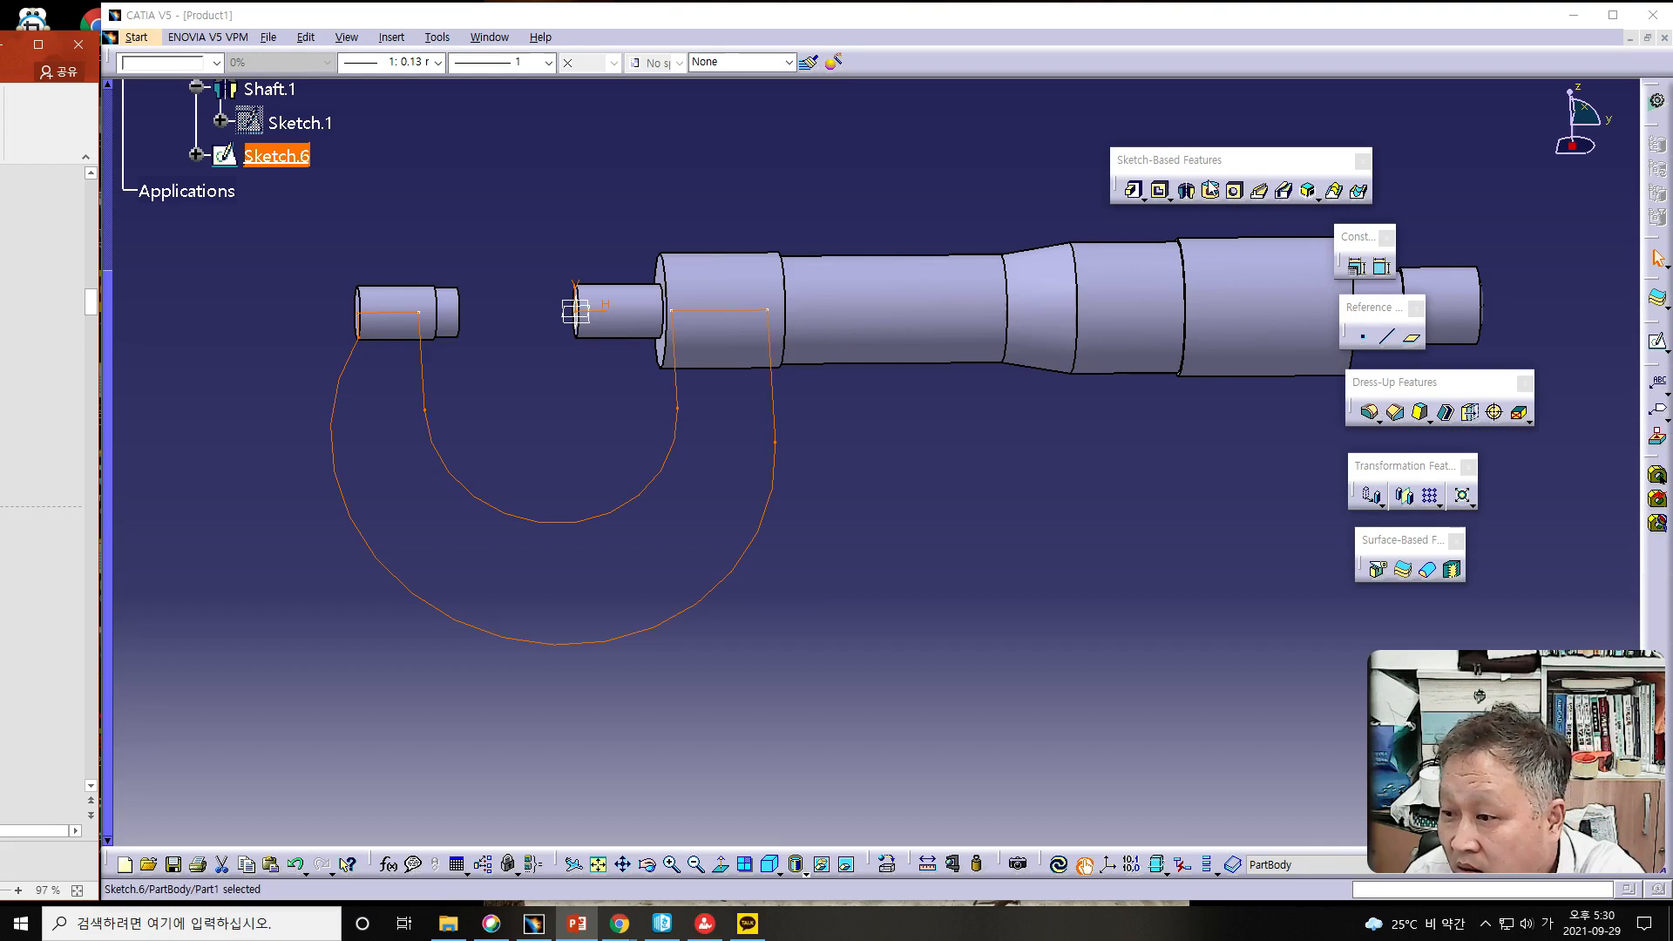
left_click(1133, 194)
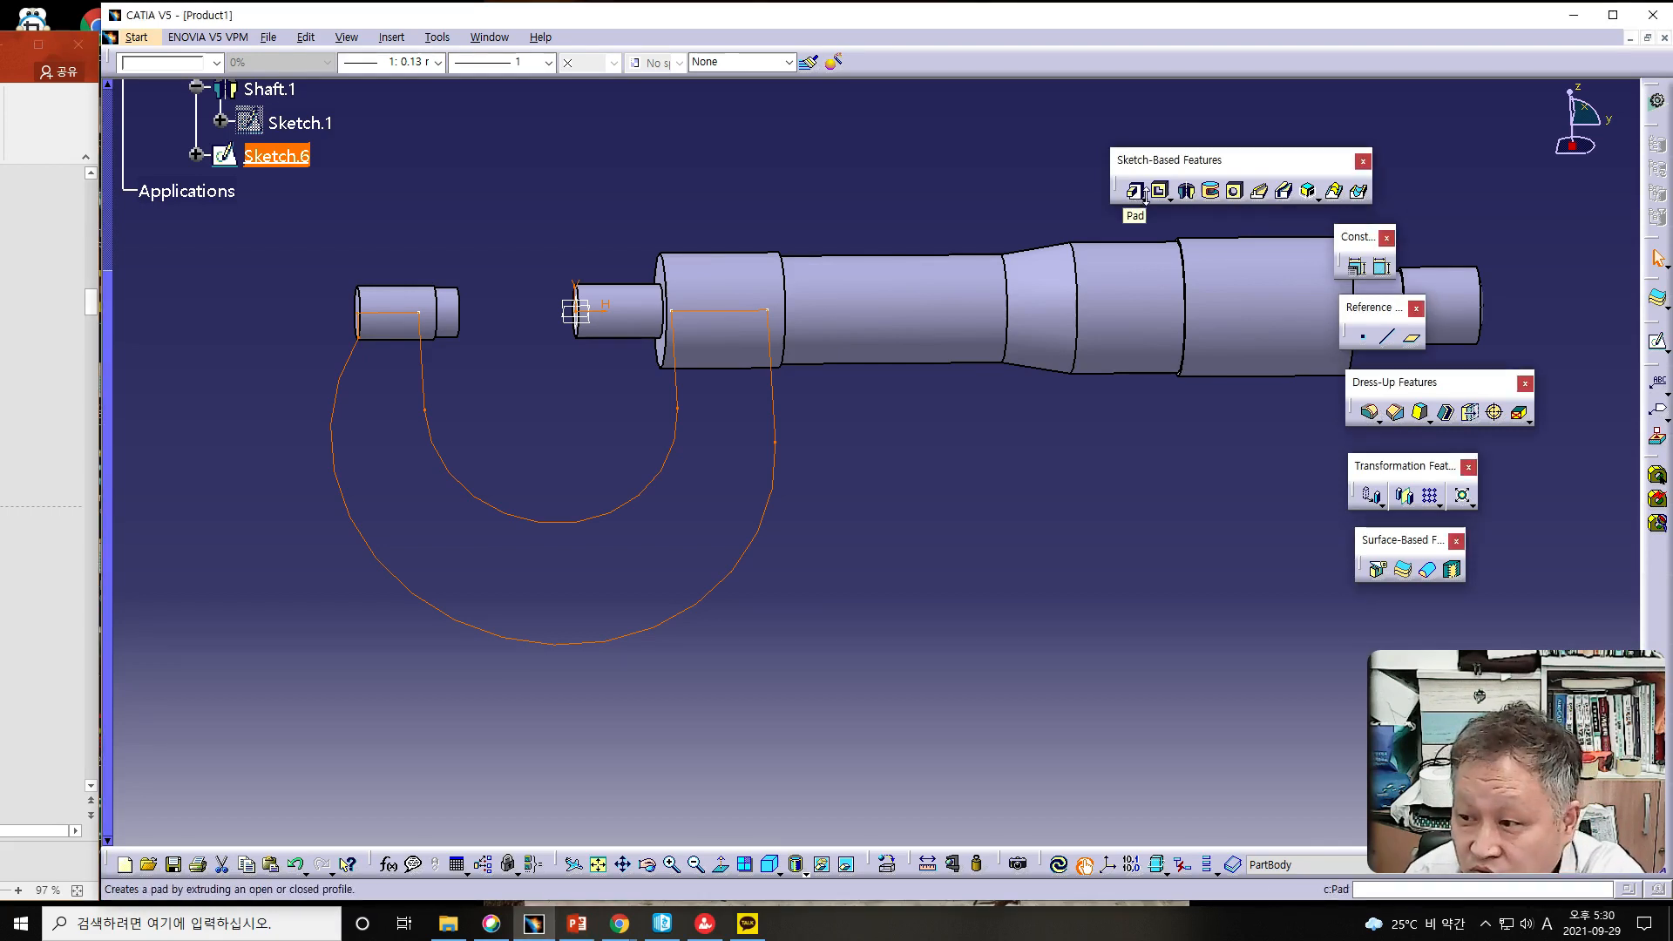
left_click(1135, 192)
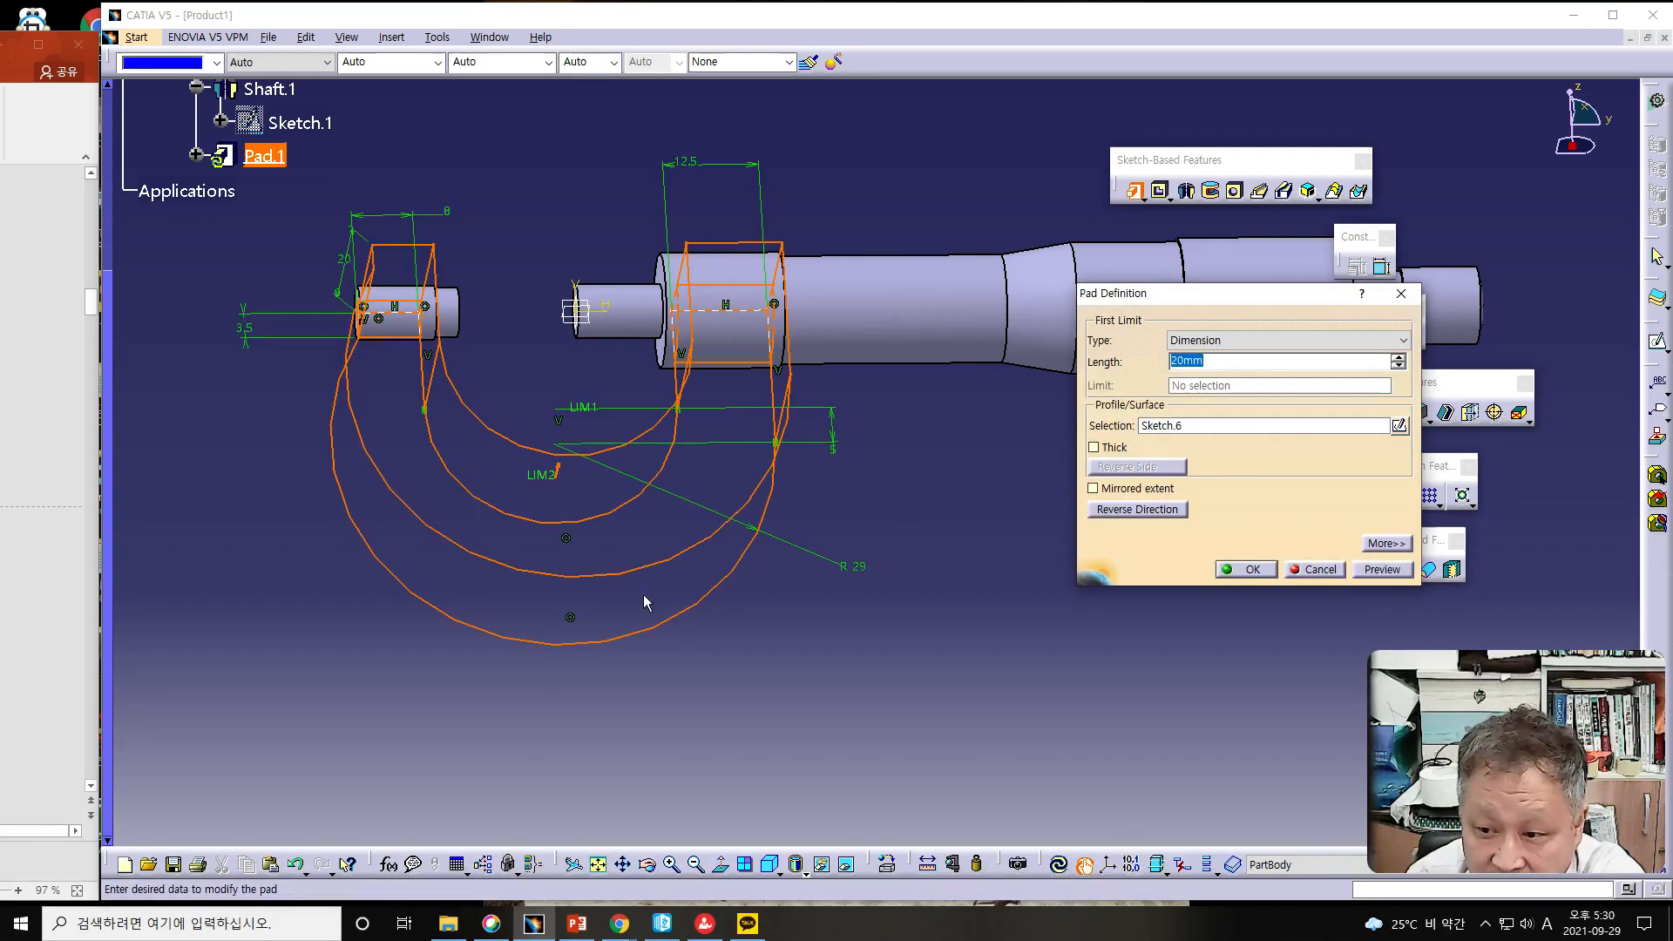
left_click(1109, 512)
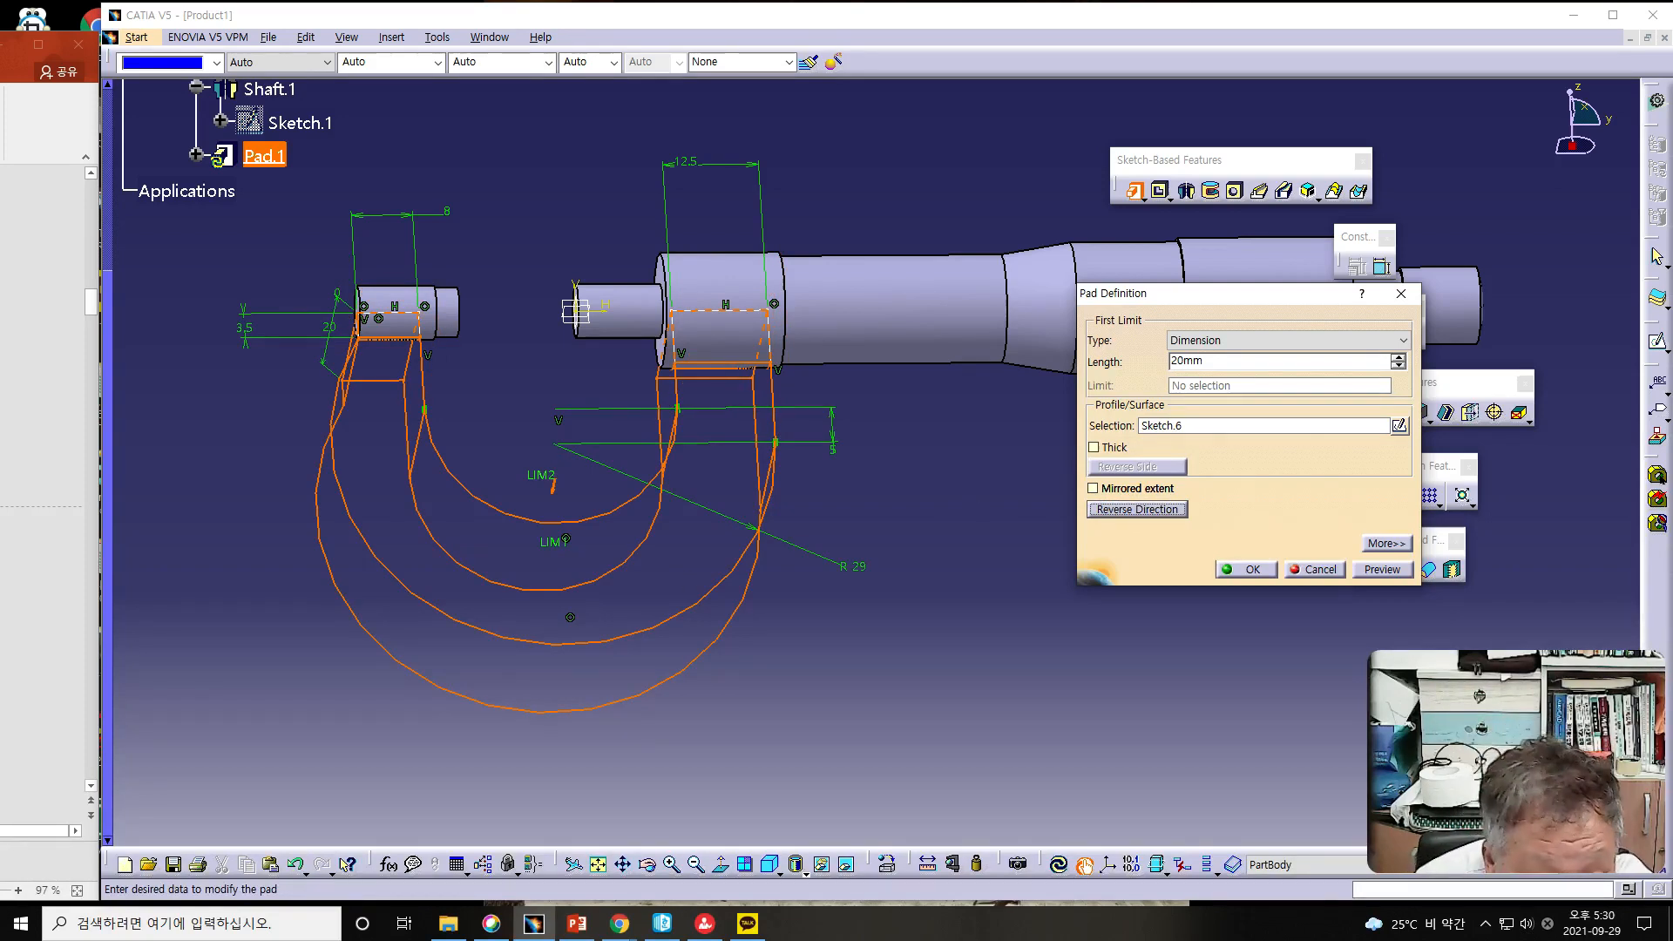
left_click_drag(1210, 361, 1034, 363)
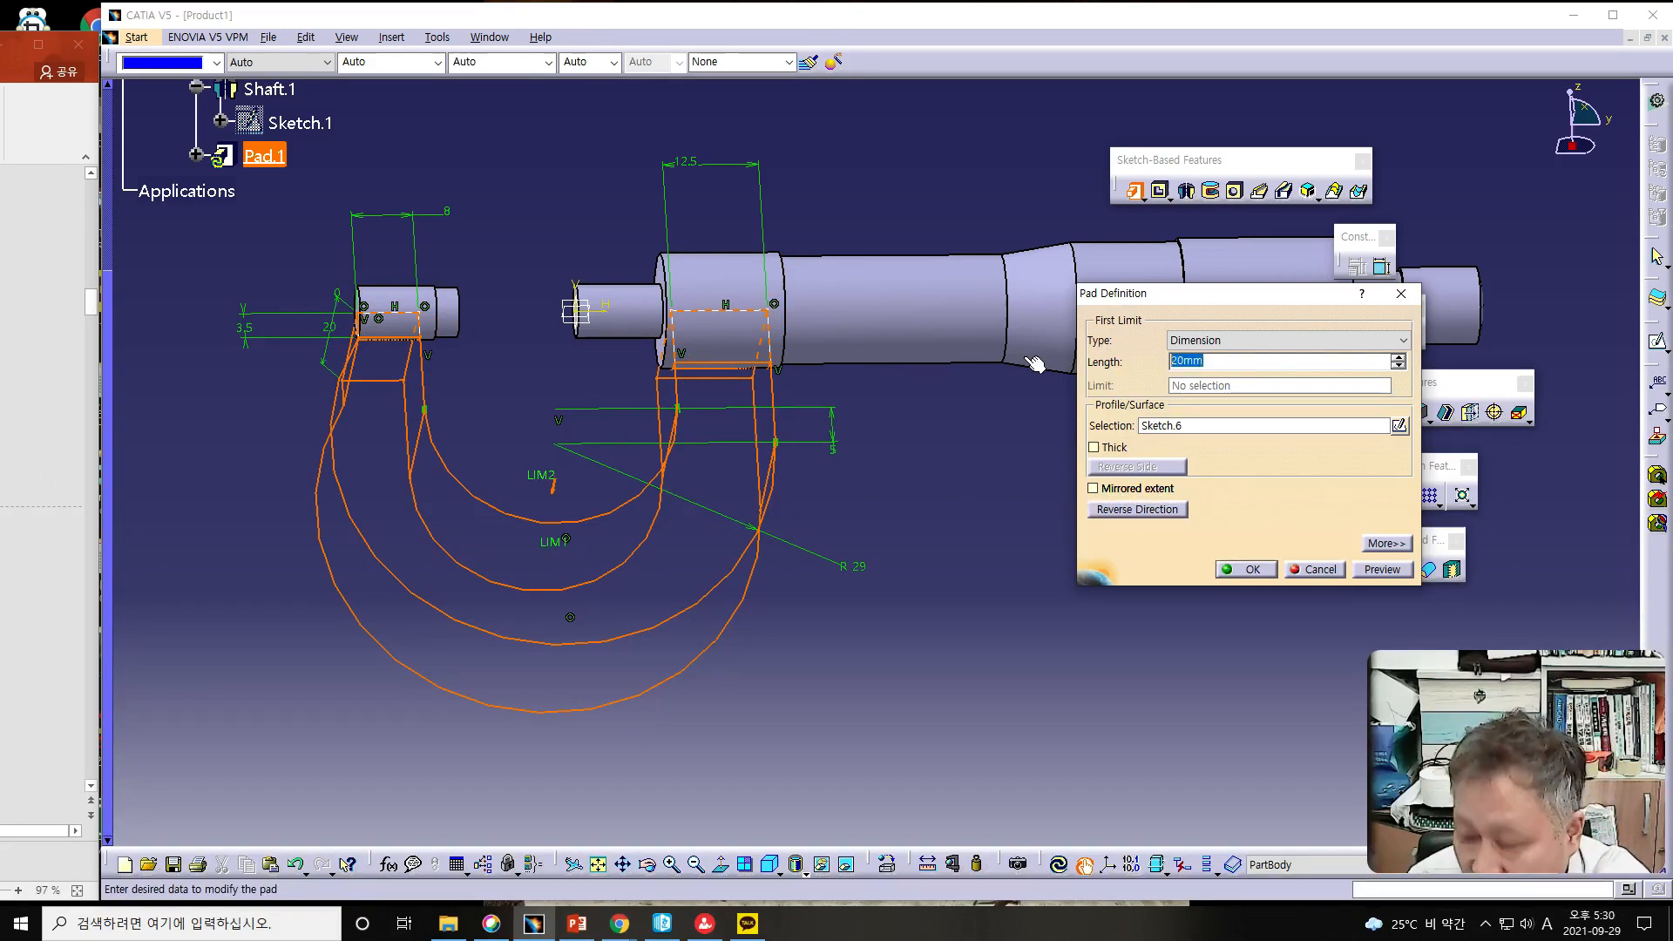
type("15")
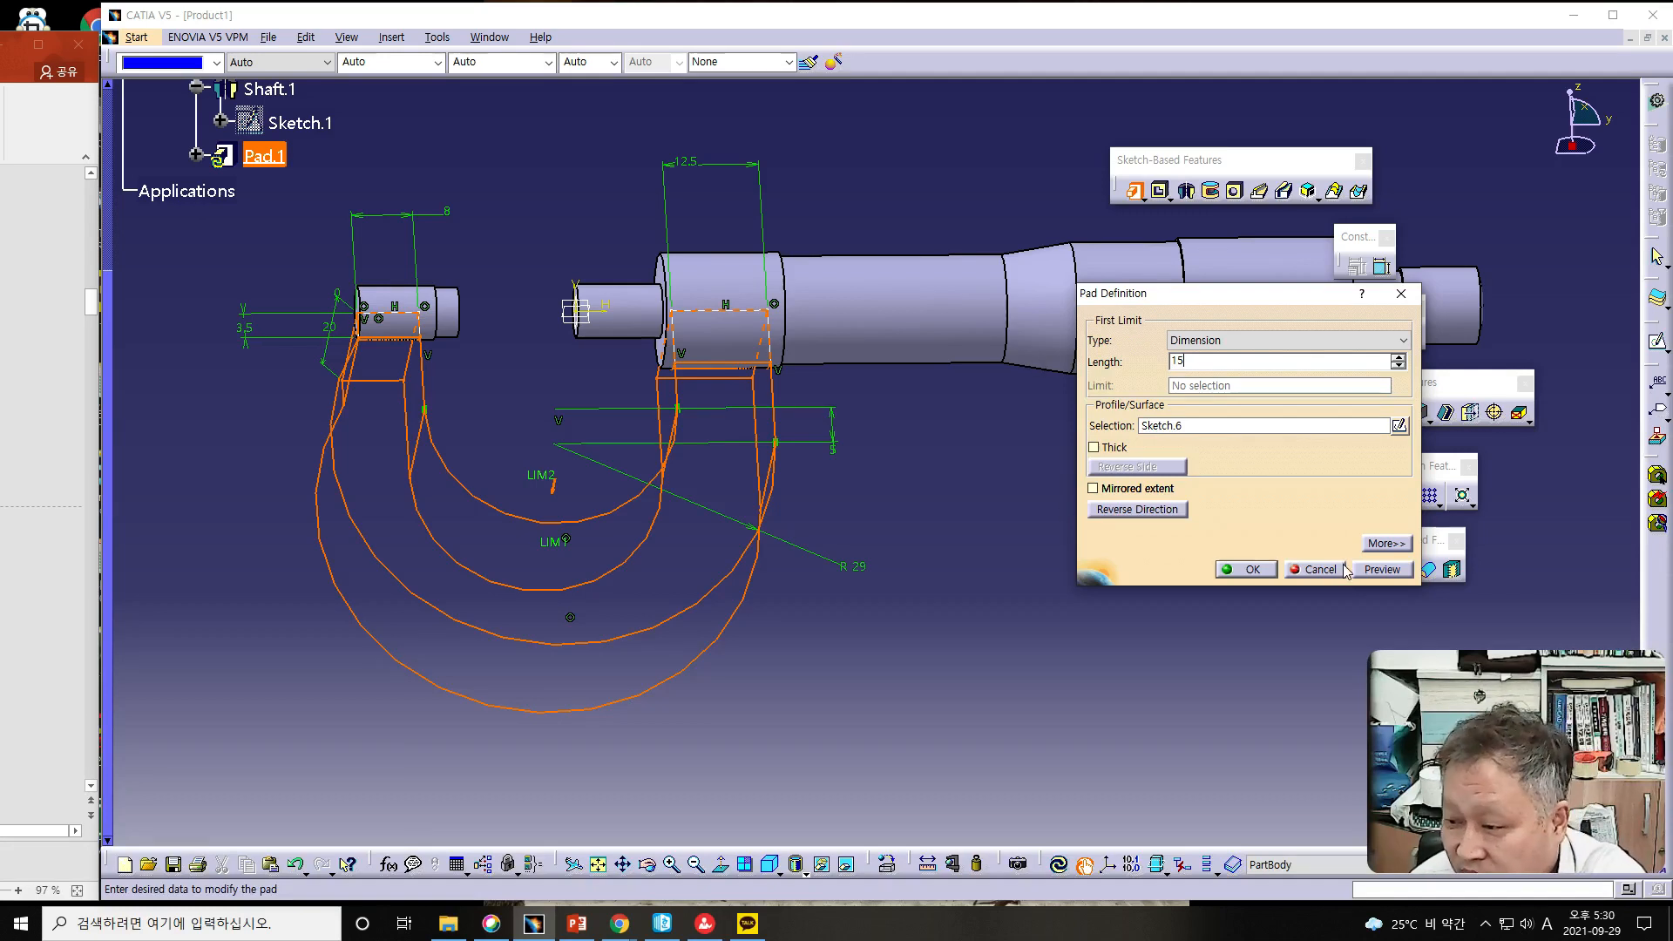
left_click(1249, 570)
middle_click_drag(841, 616, 727, 525)
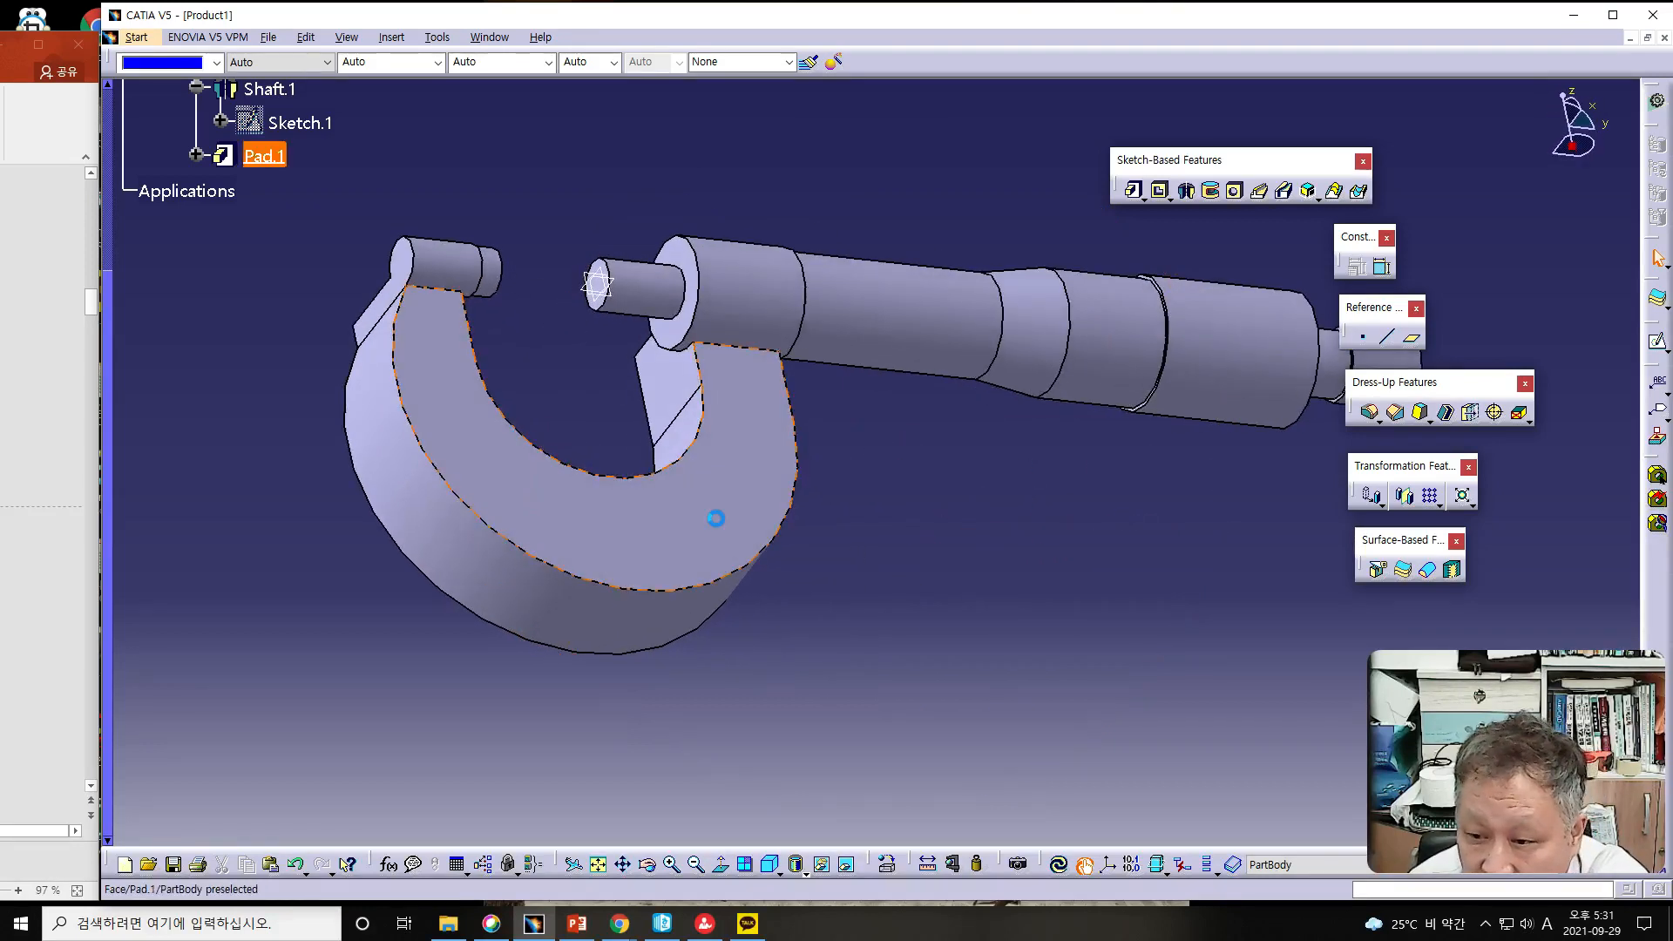
- Edit the frame pad and set its length to 3.5 mm, checking the reference document in PowerPoint
double_click(727, 526)
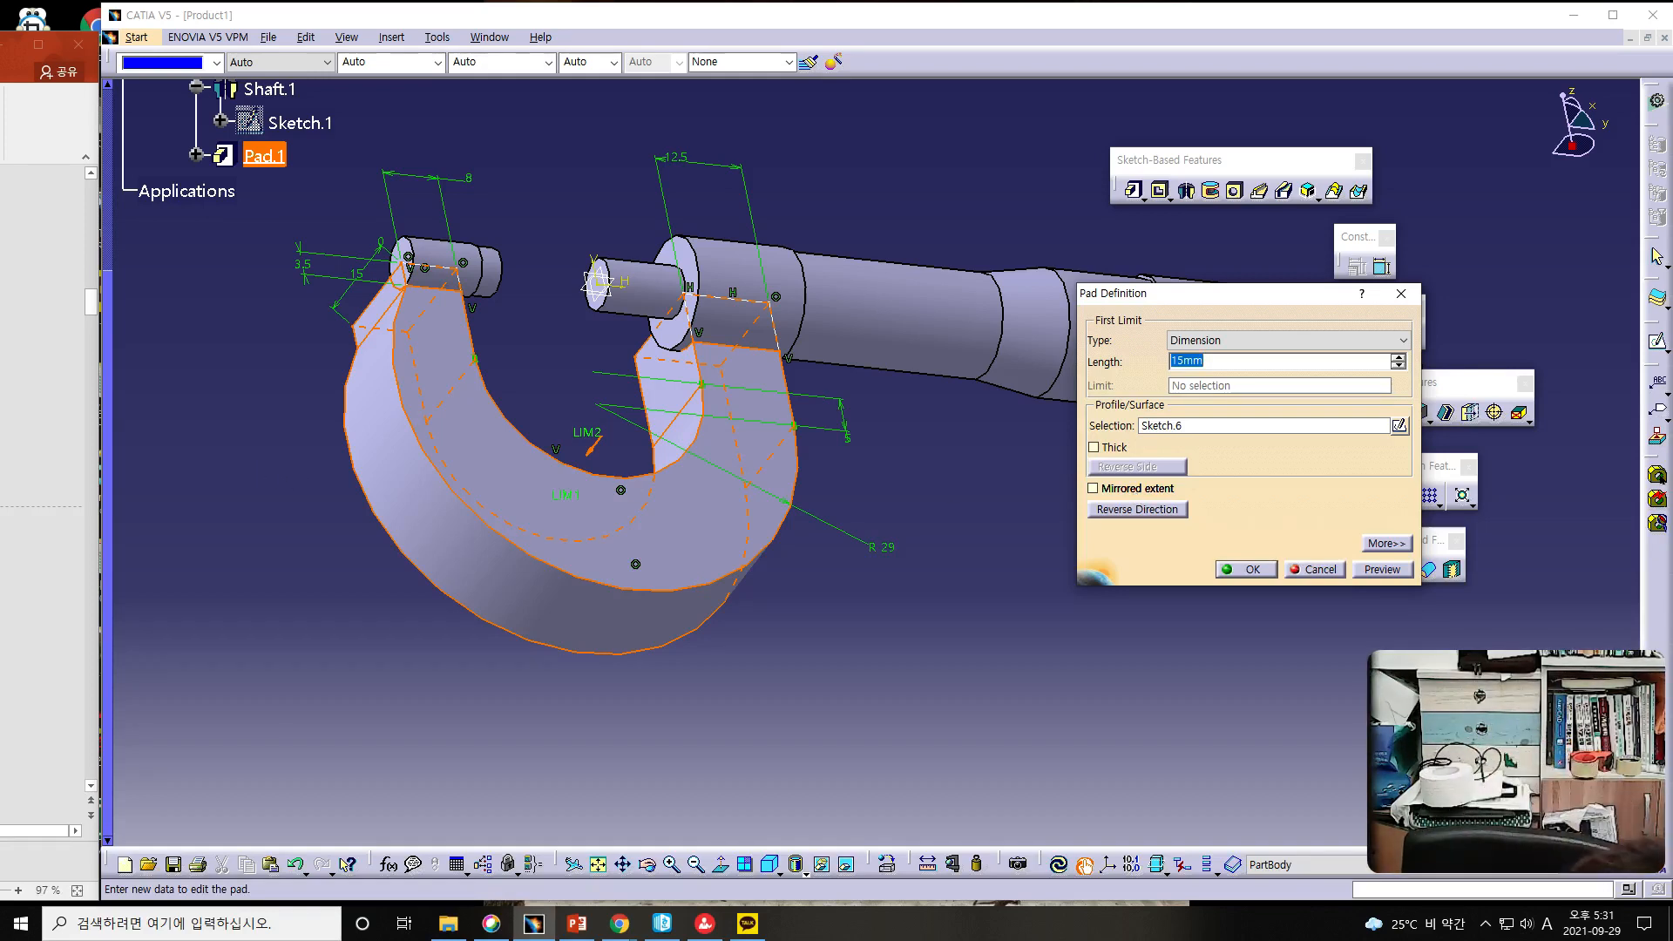
key("alt+Tab")
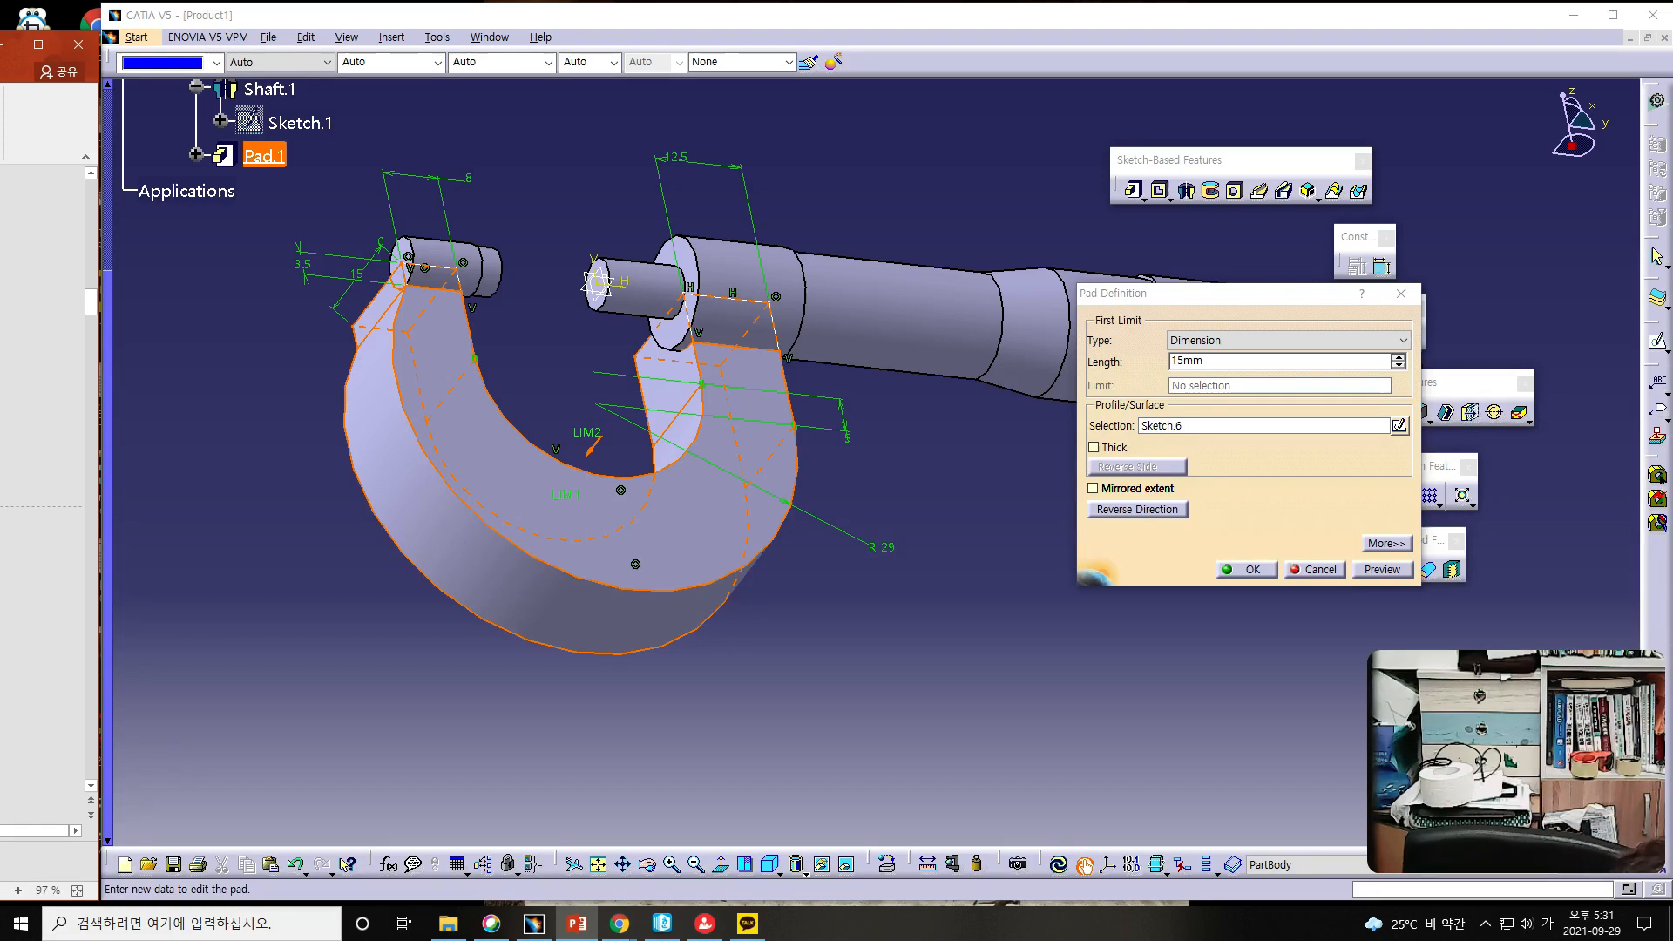
left_click(1210, 359)
left_click_drag(1209, 361, 1096, 362)
type("3")
key("Return")
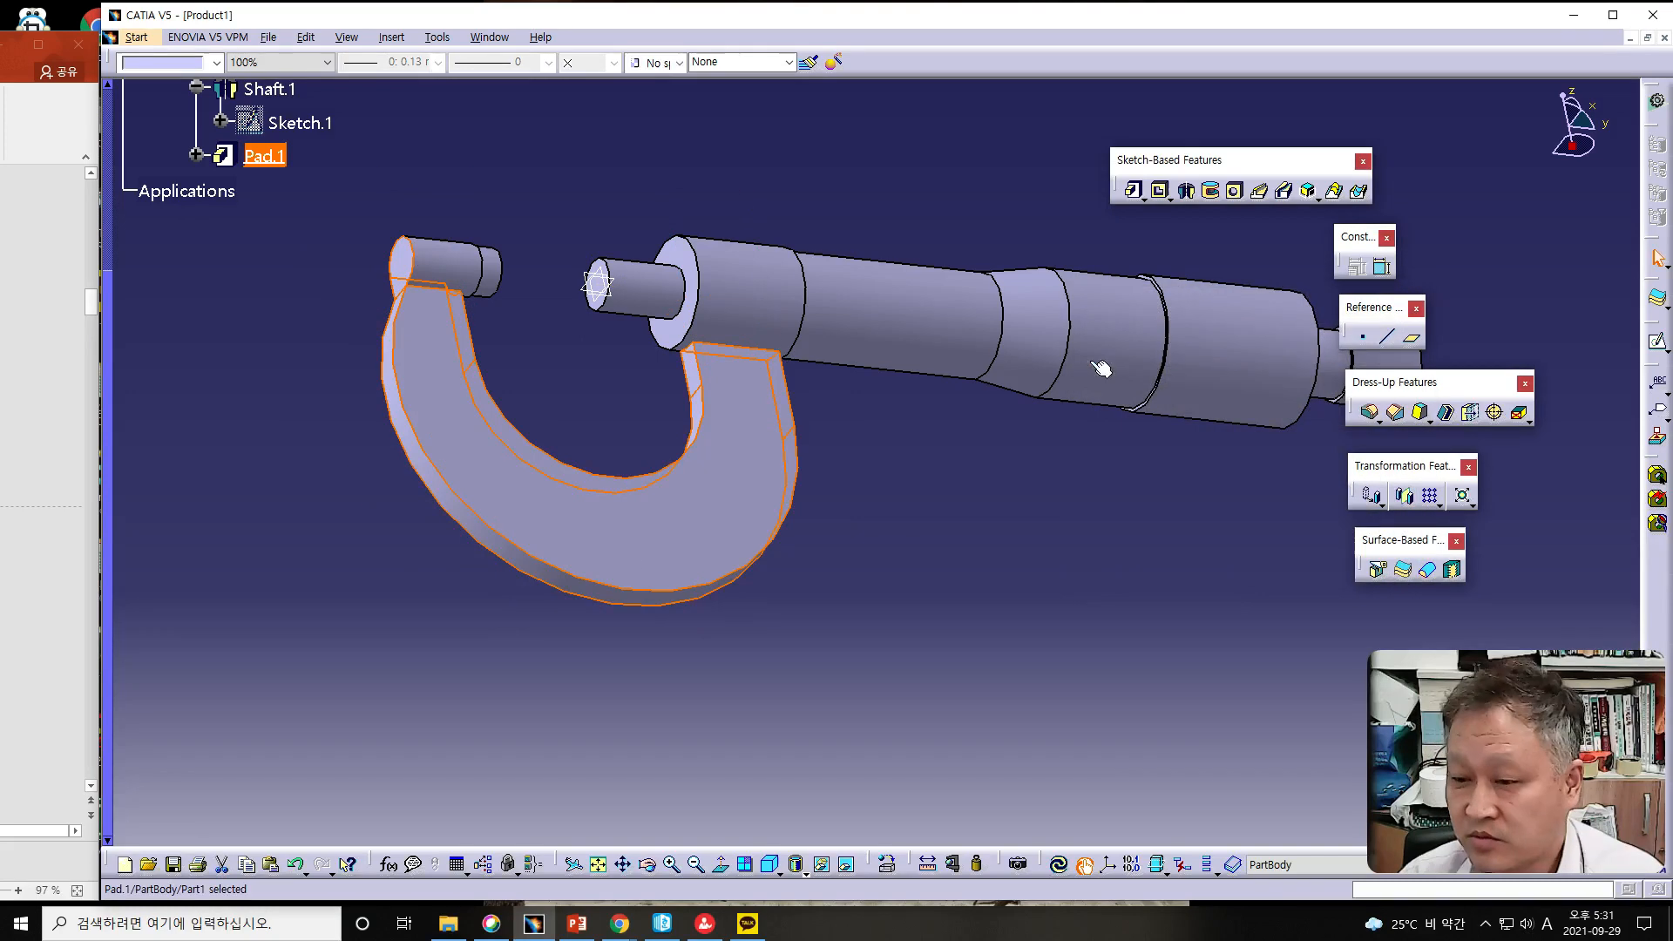
- Turn on mirrored extent for the frame pad so it extends to both sides of its sketch plane
middle_click_drag(804, 607, 663, 804)
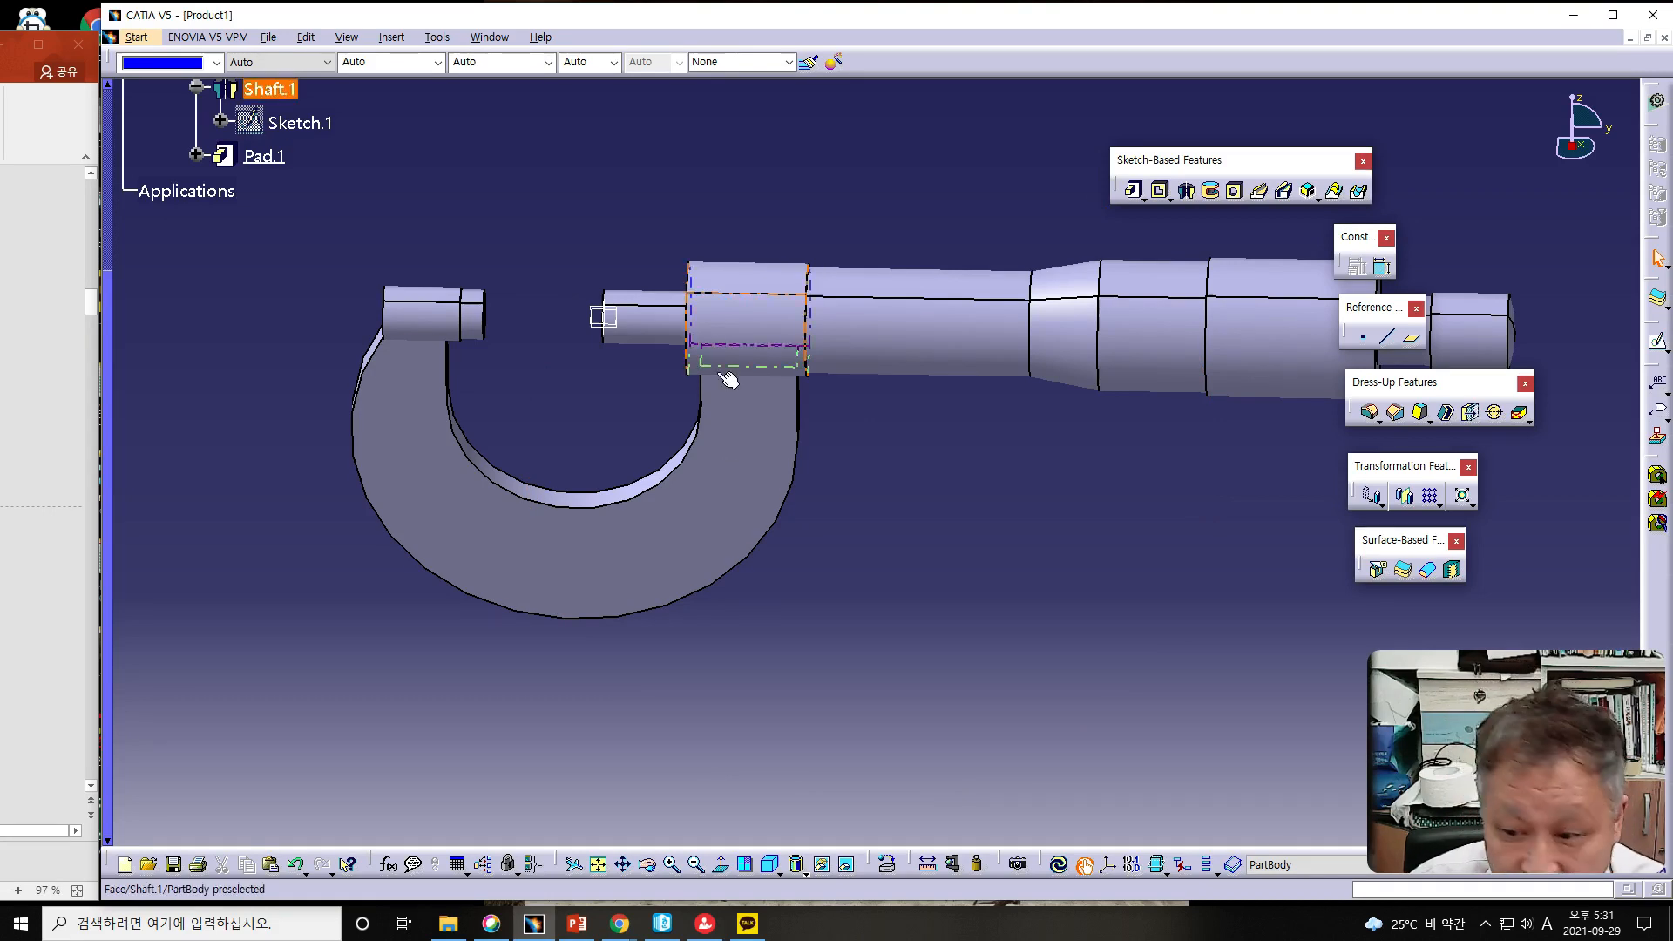
double_click(721, 492)
middle_click_drag(377, 536, 797, 525)
left_click(1094, 488)
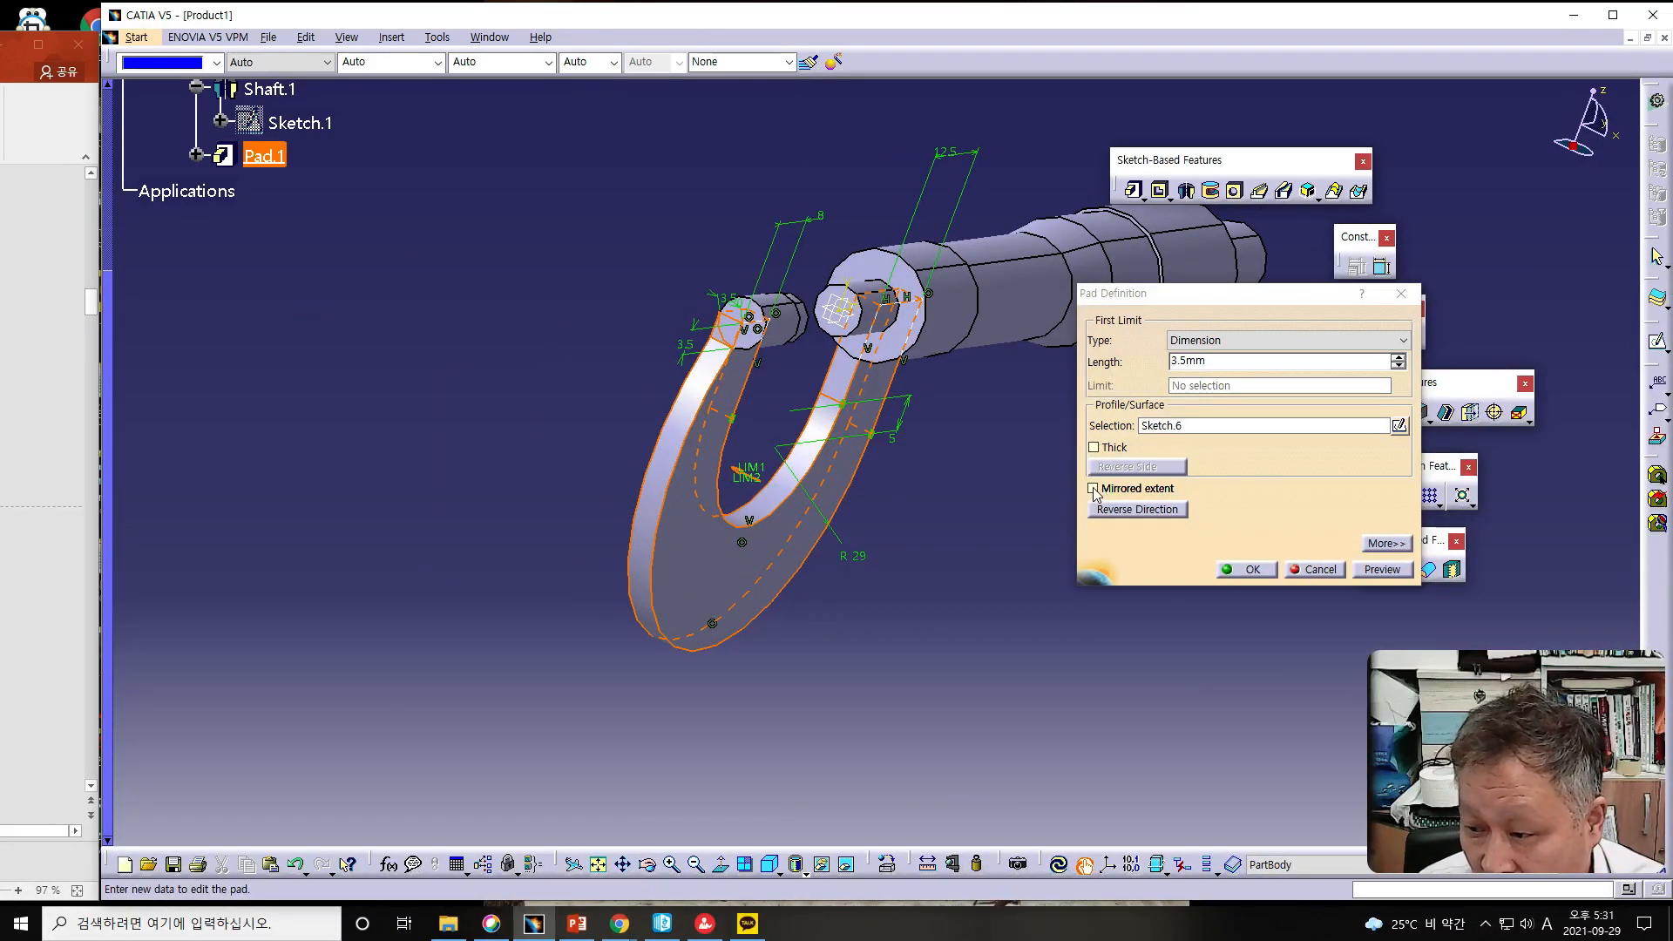
left_click(1382, 568)
left_click(1246, 569)
middle_click_drag(1011, 565, 643, 537)
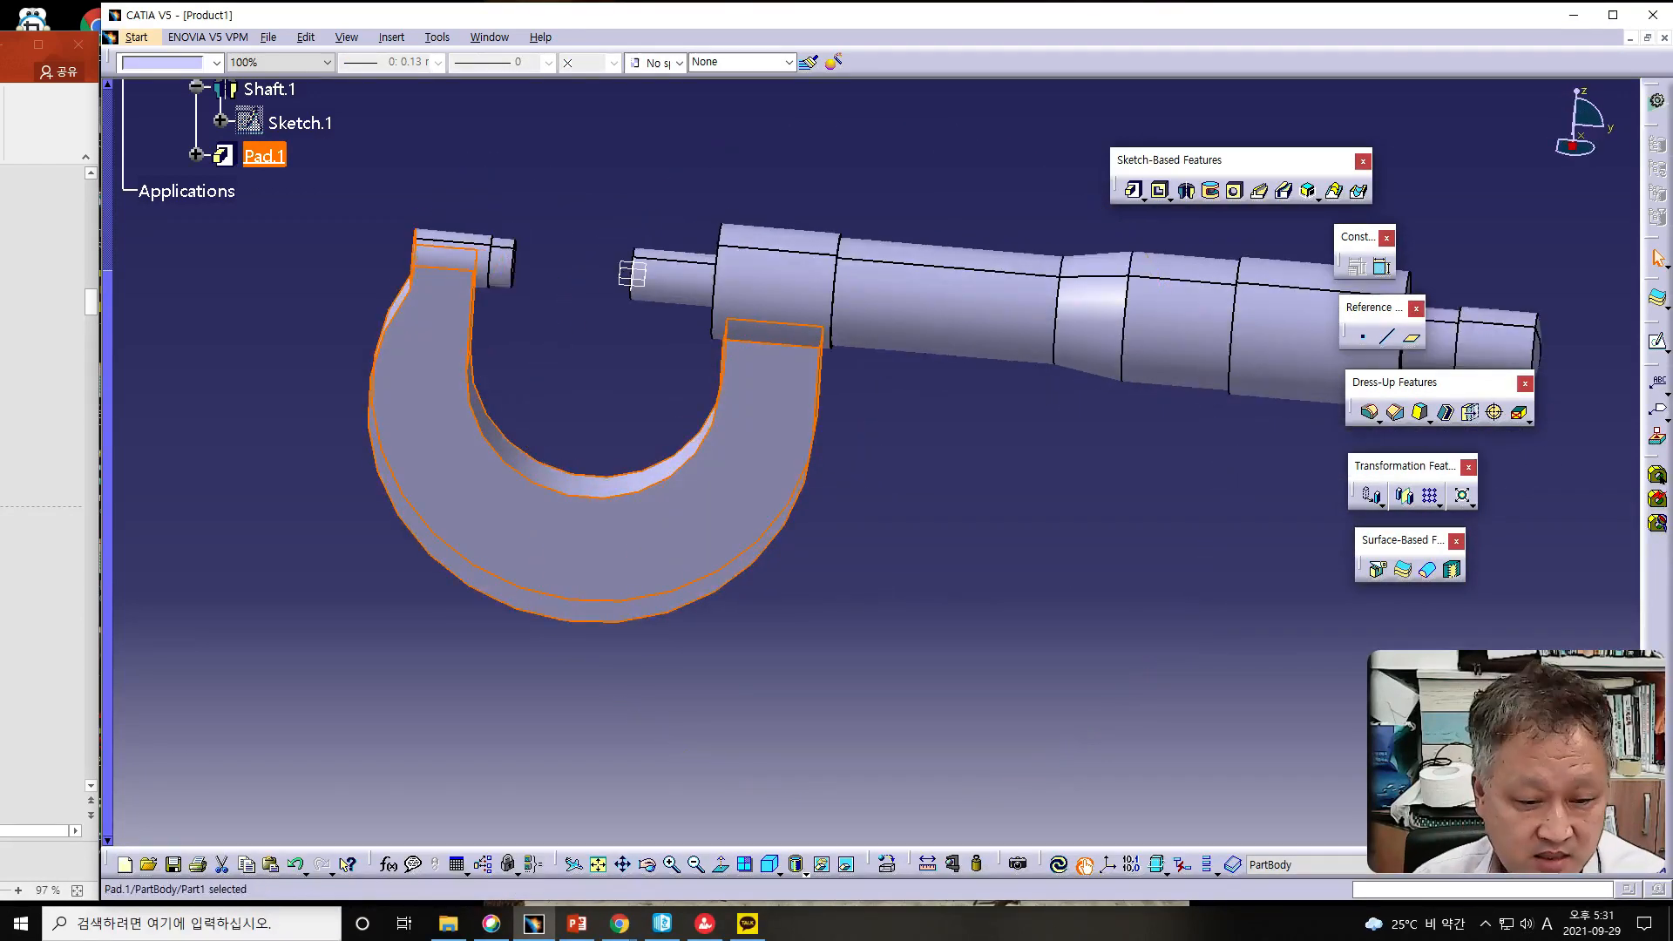
- Consult the reference document and start a new sketch on the flat face of the U-shaped frame
key("alt+Tab")
scroll(48, 505, "down", 1)
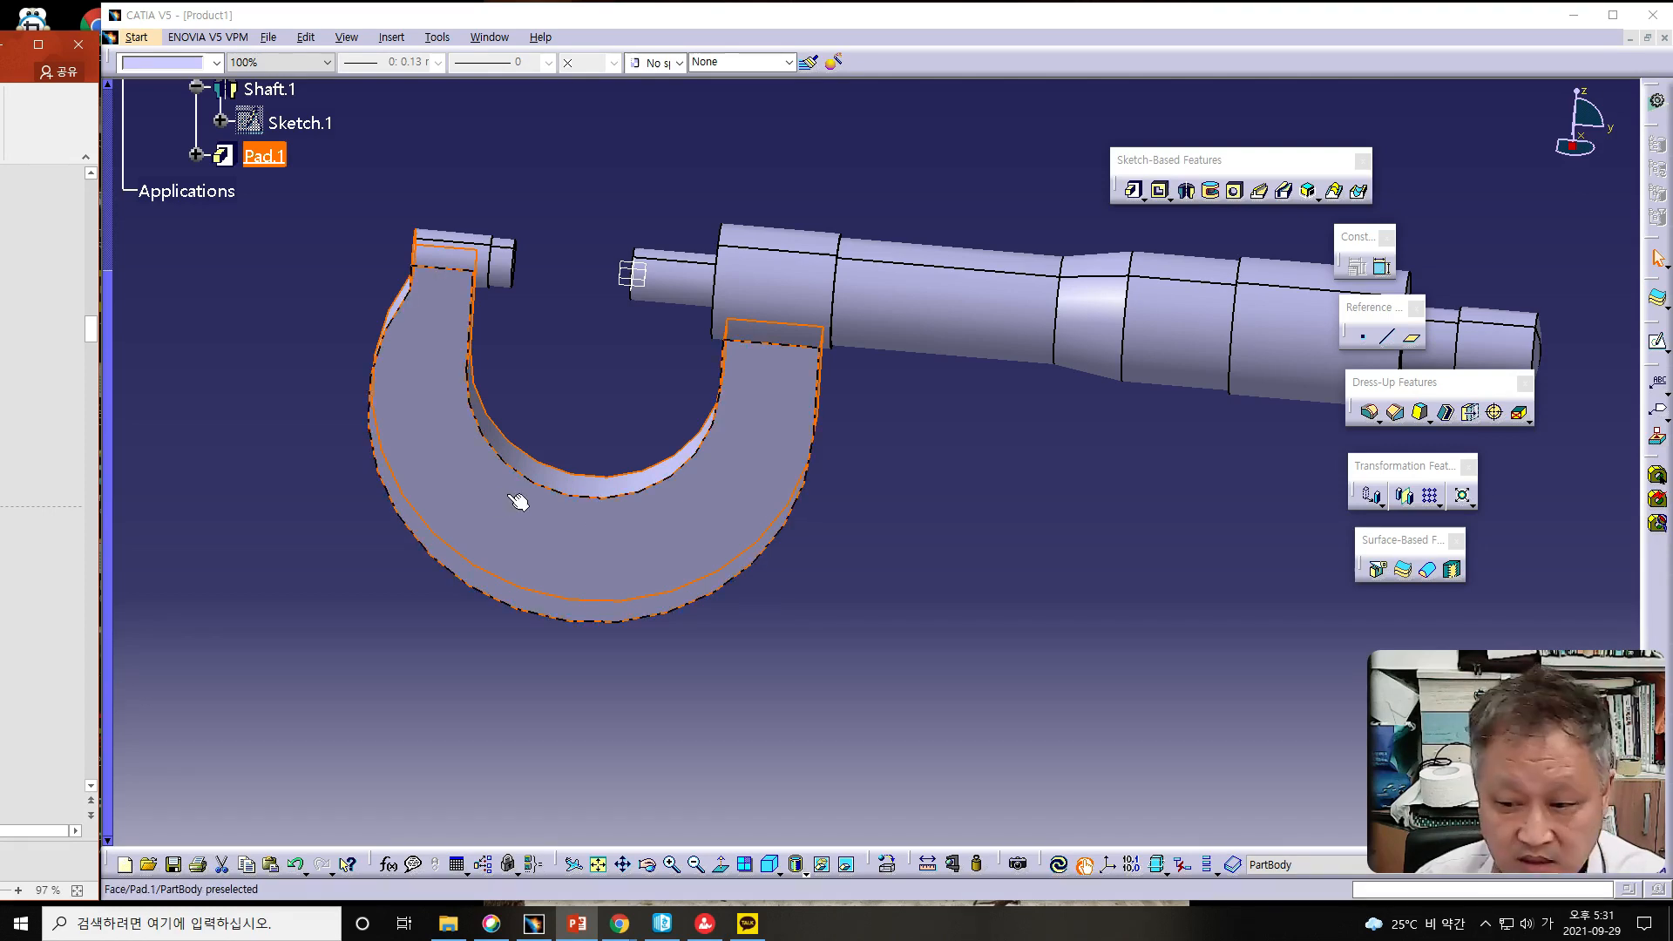
left_click(589, 528)
left_click(612, 534)
left_click(1656, 341)
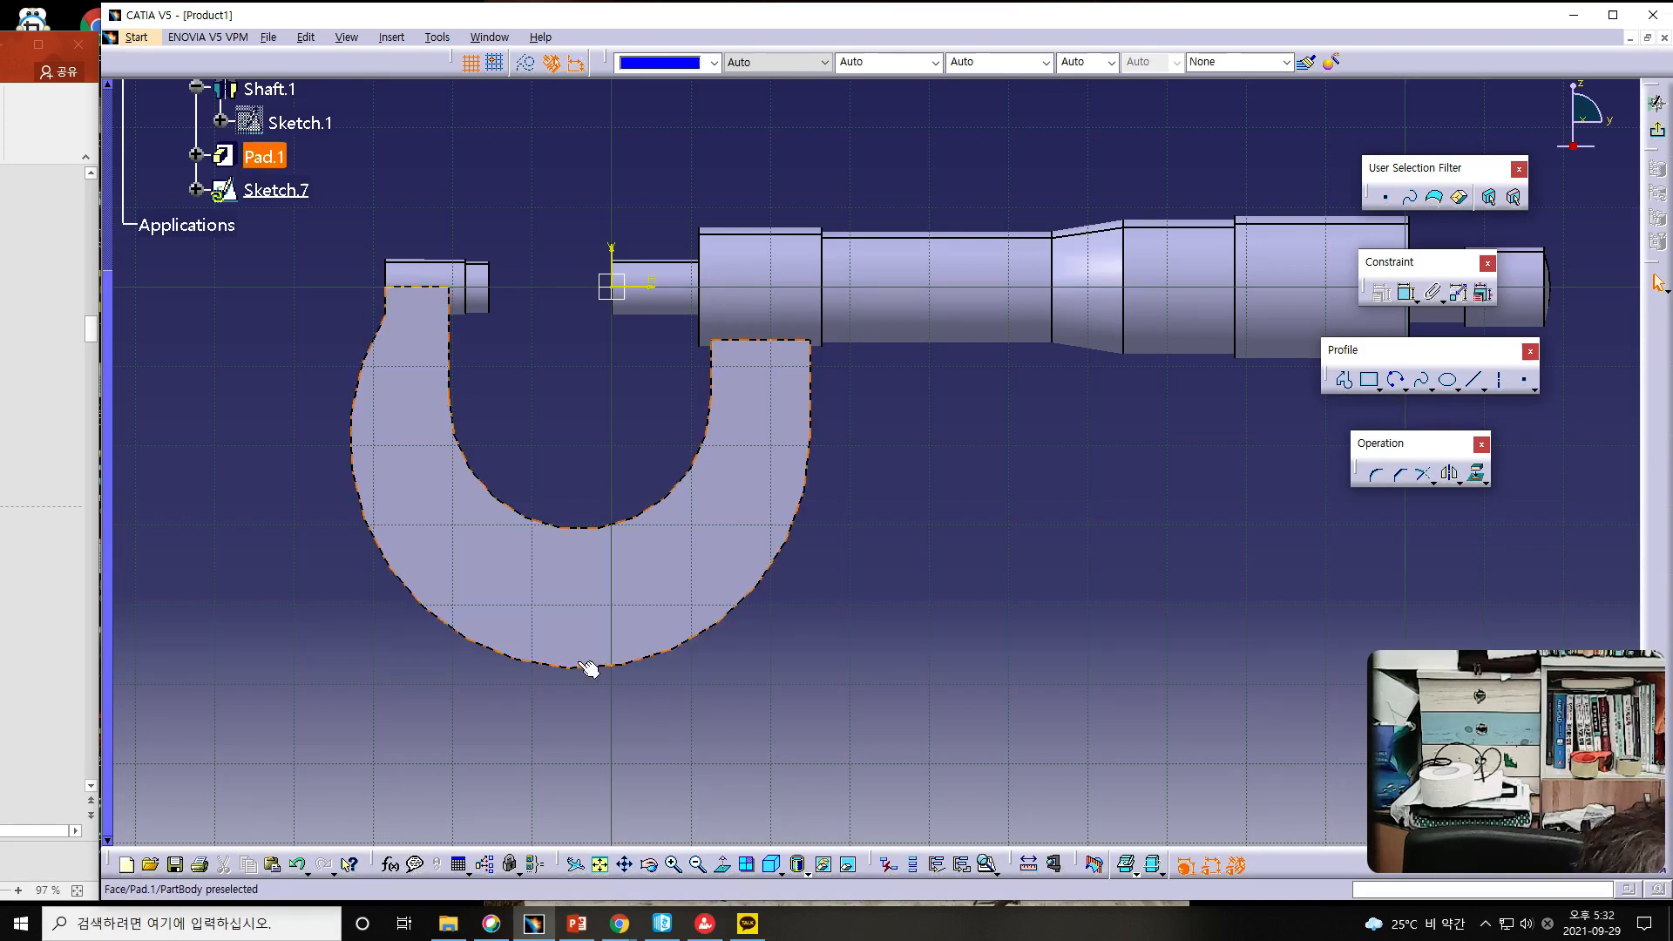
- Check the reference document and draw a three-point arc of about 20.7 mm radius along the inner side of the frame face
key("alt+Tab")
scroll(44, 479, "down", 1)
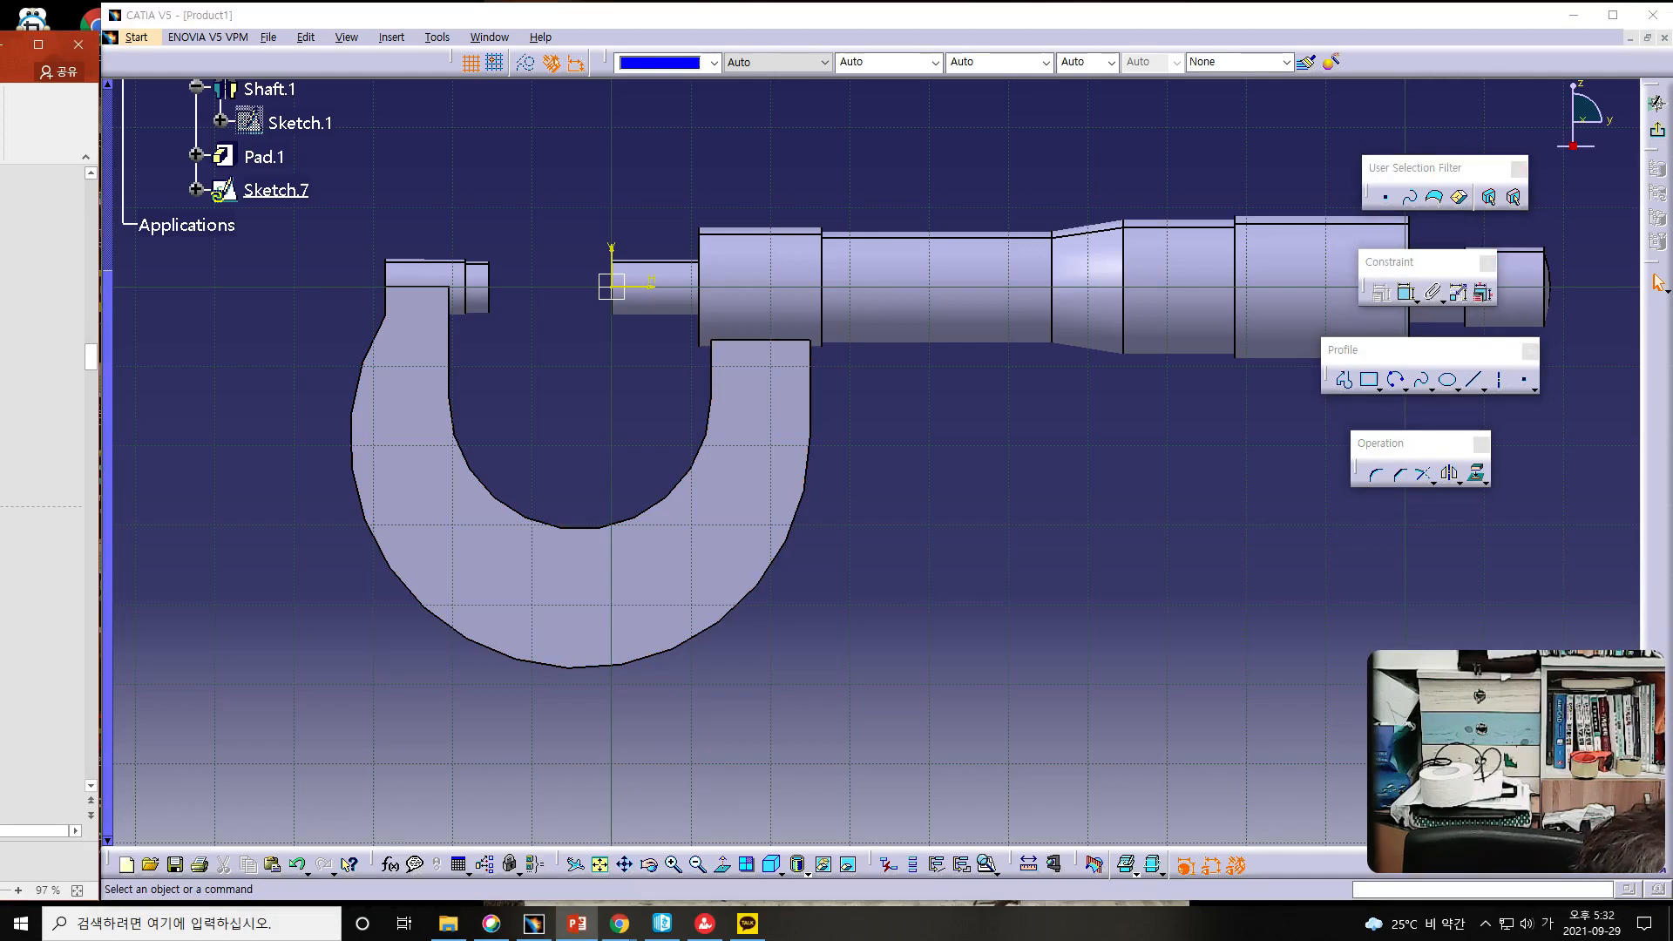
scroll(44, 479, "up", 1)
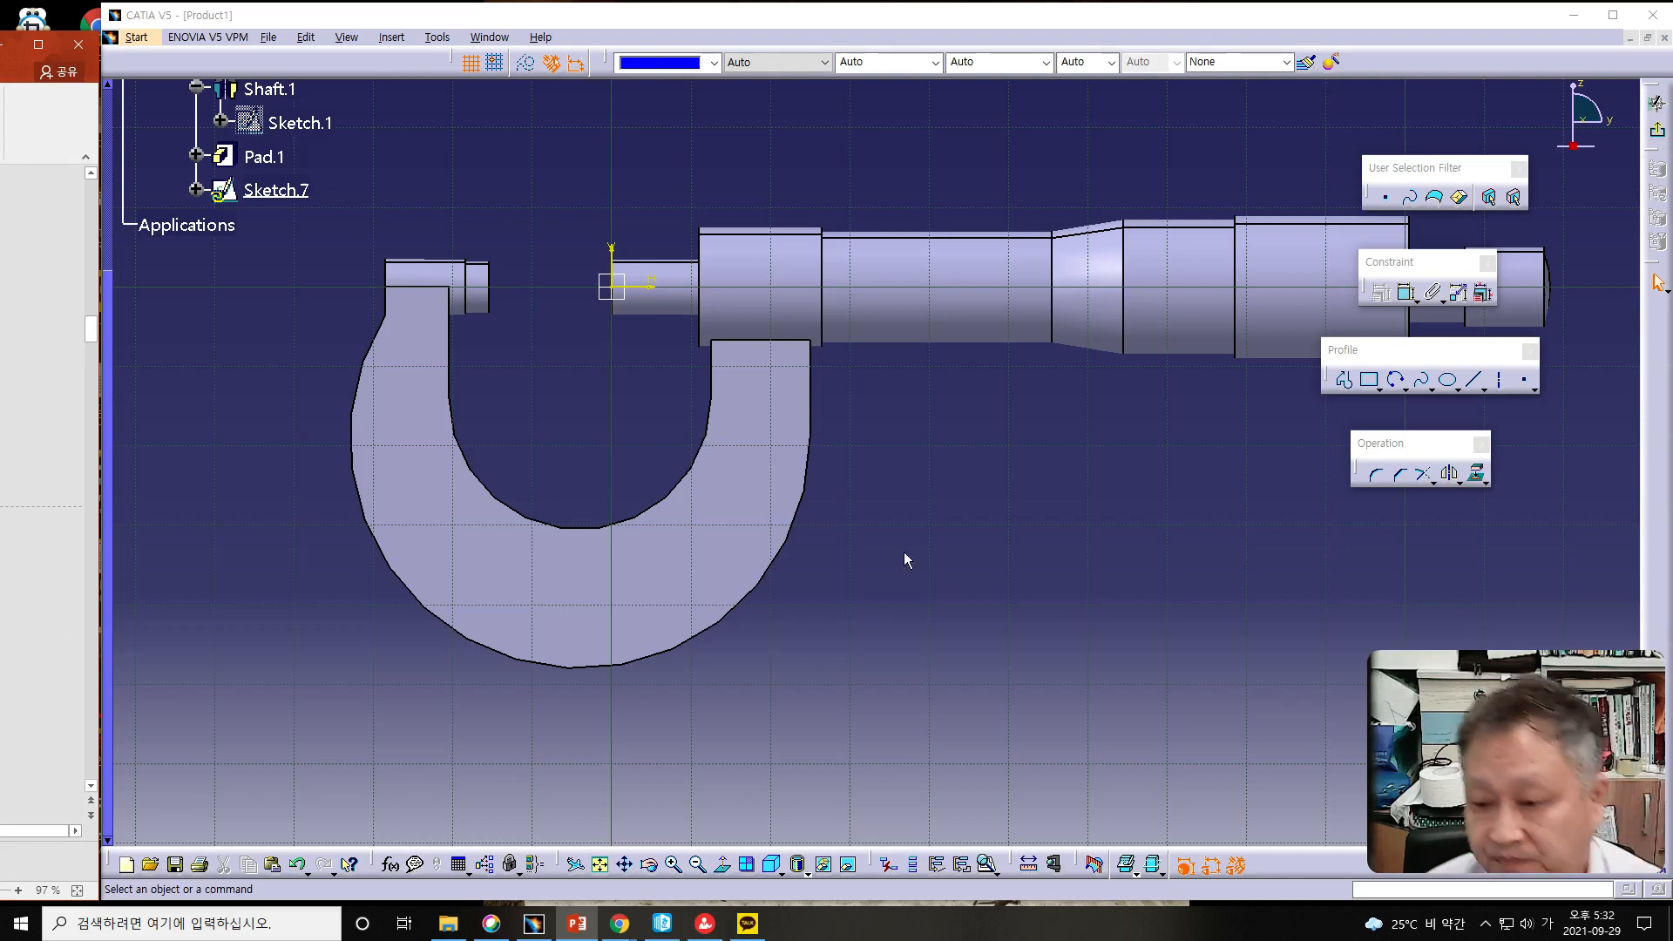
left_click(1396, 383)
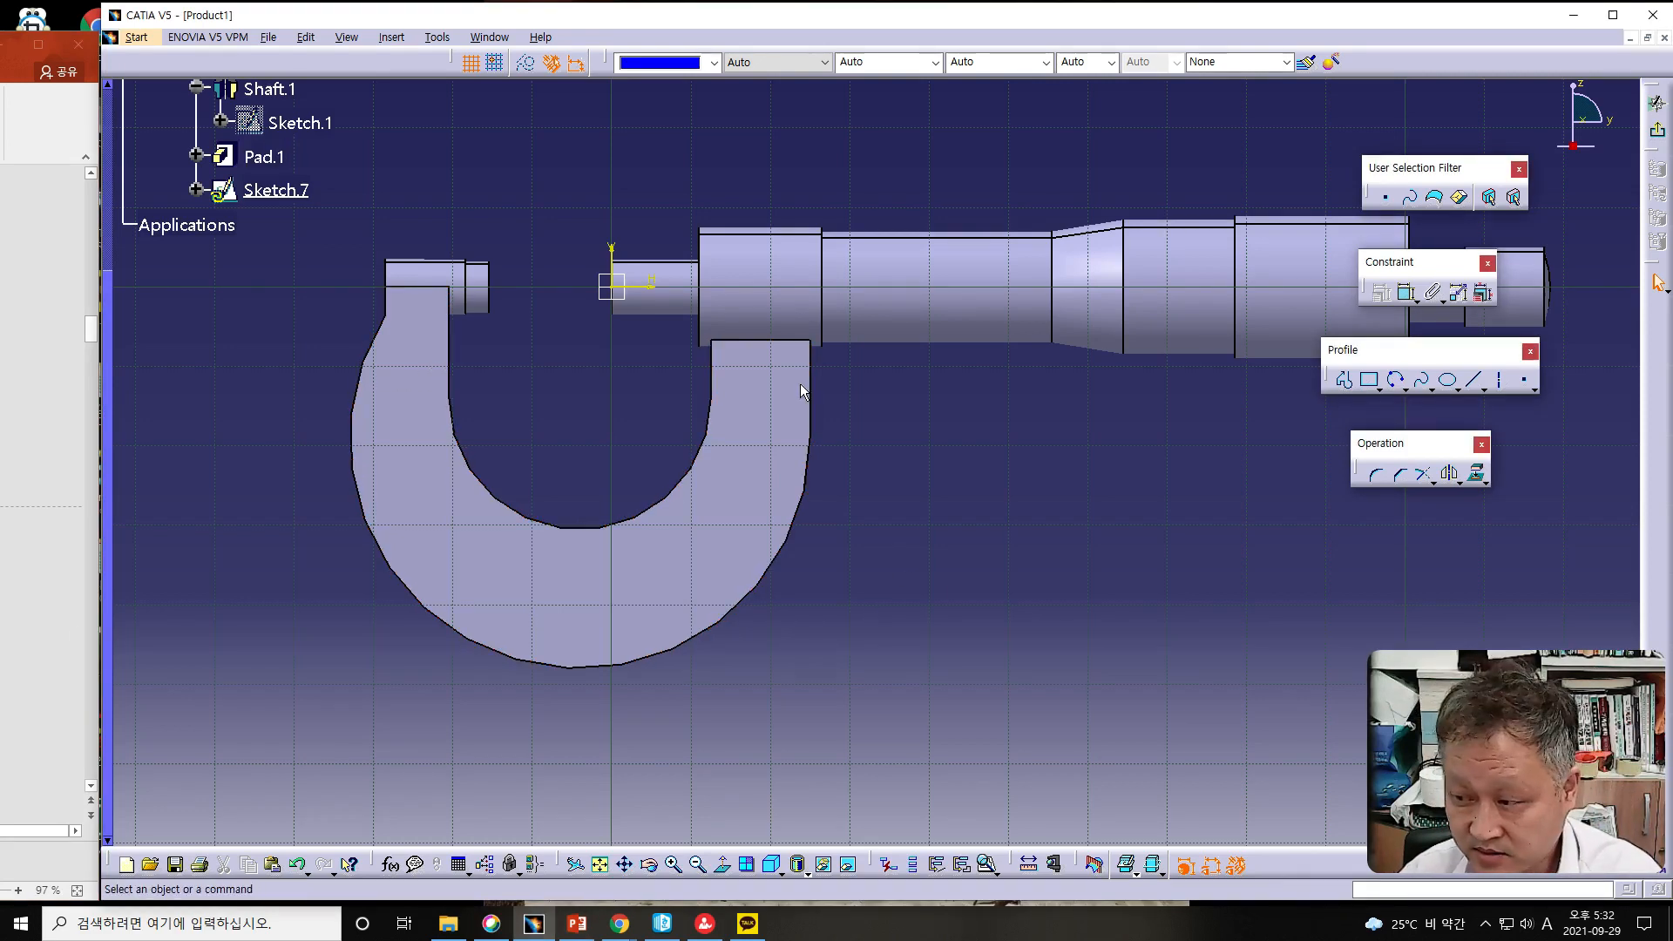
left_click(1398, 380)
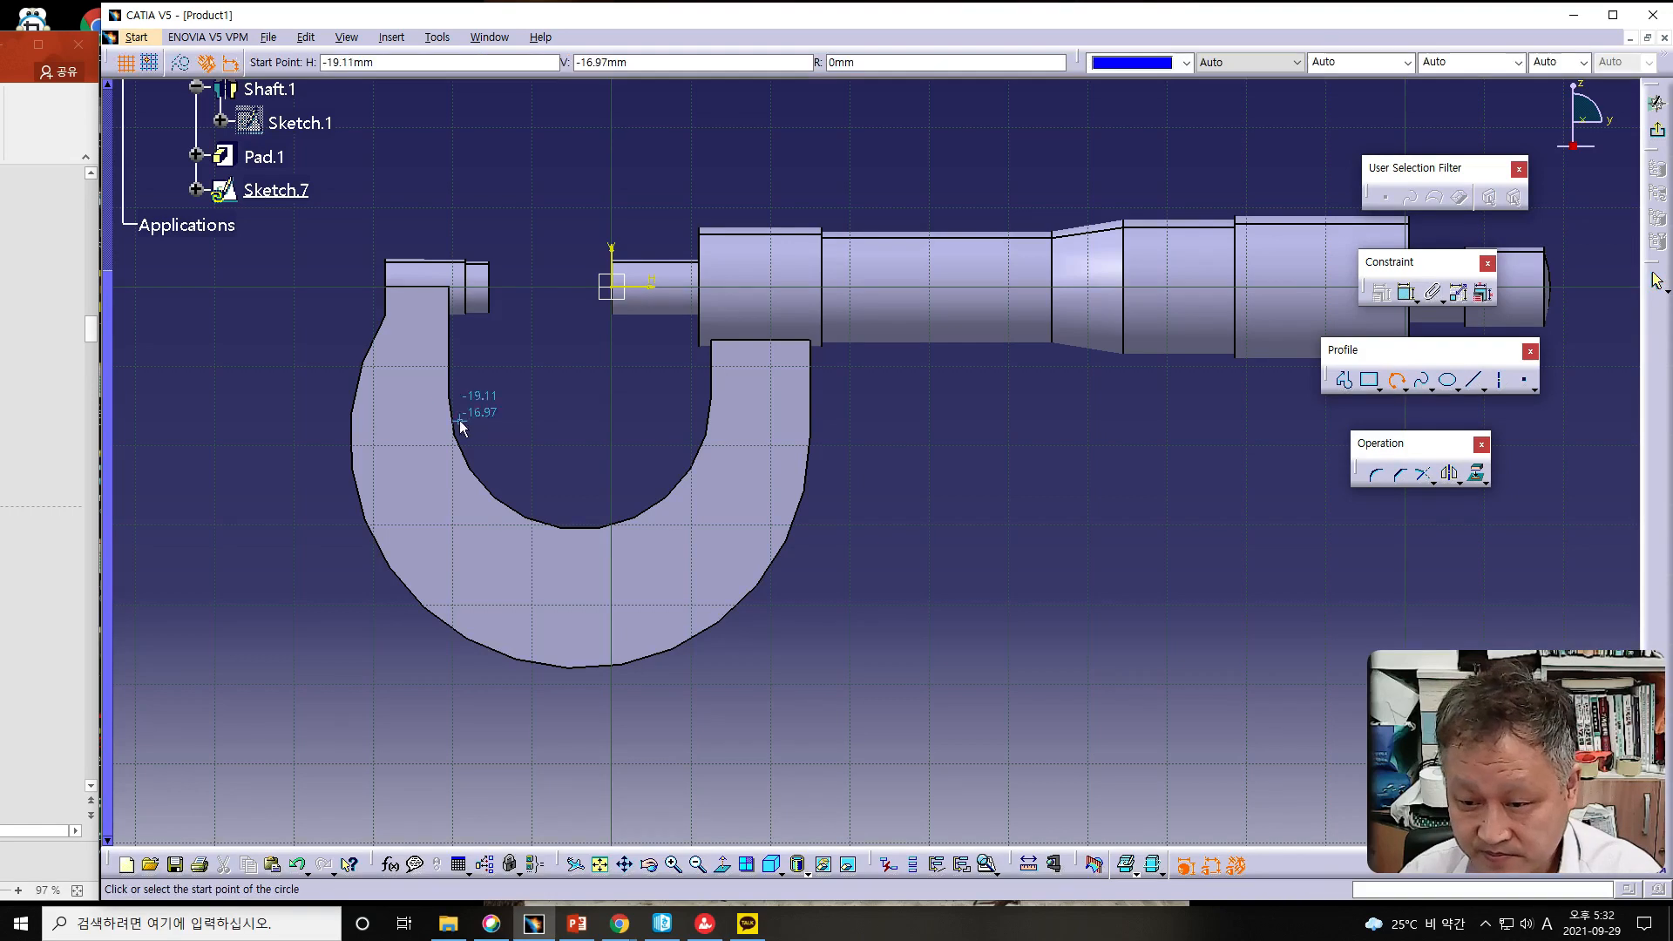
left_click(411, 379)
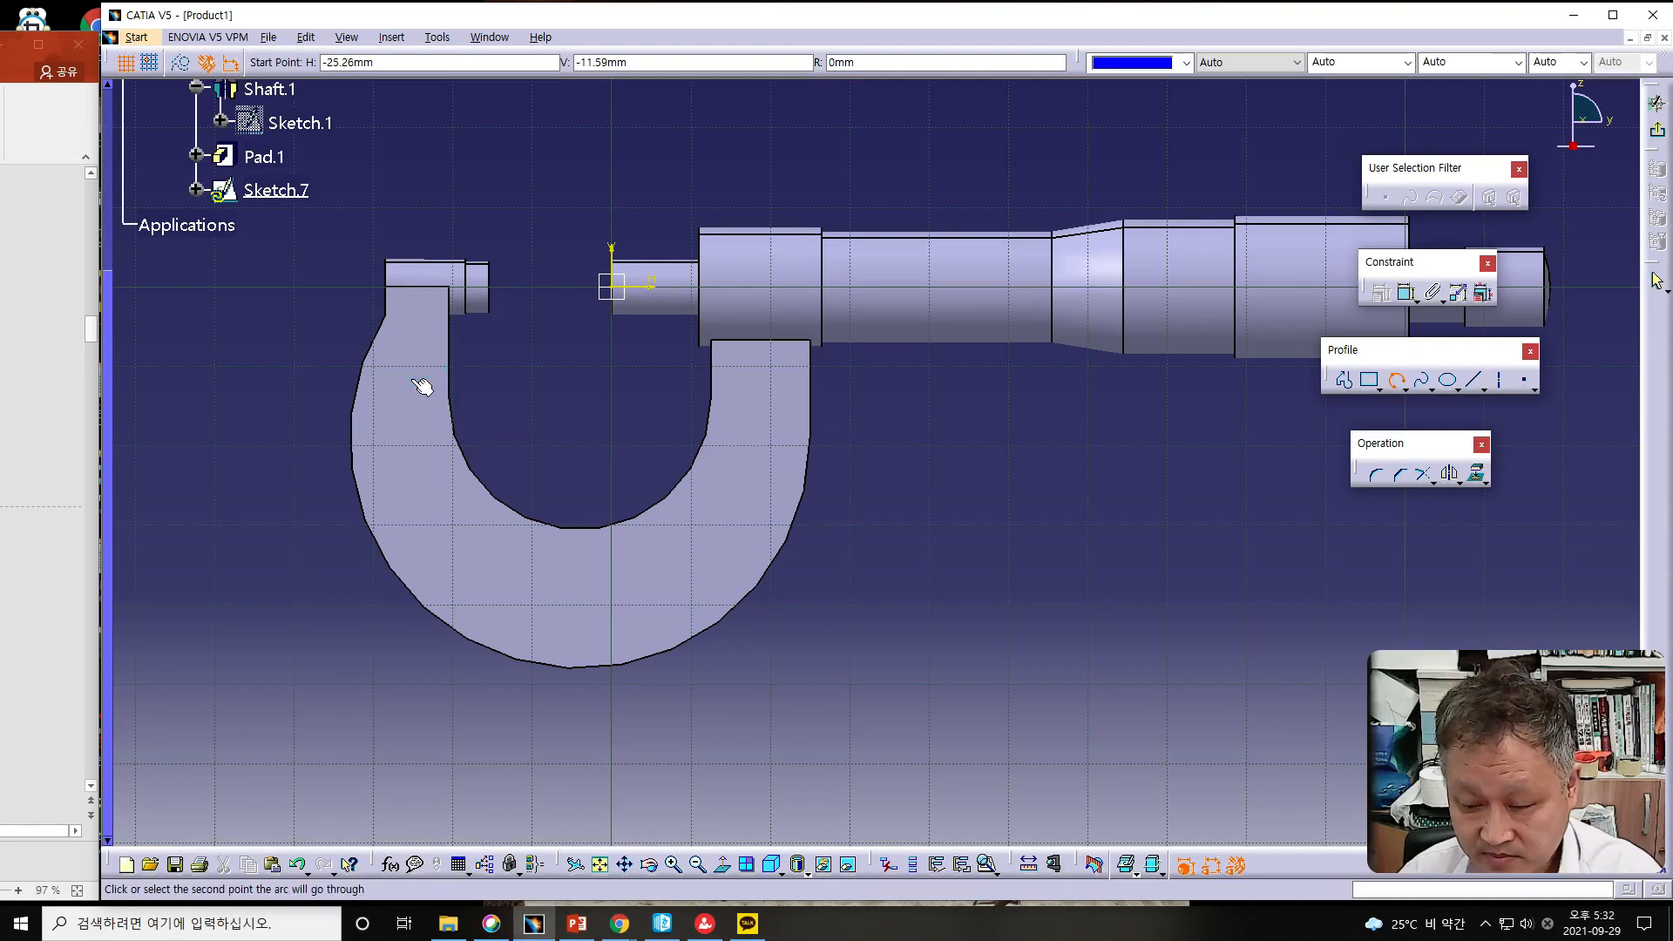
left_click(598, 571)
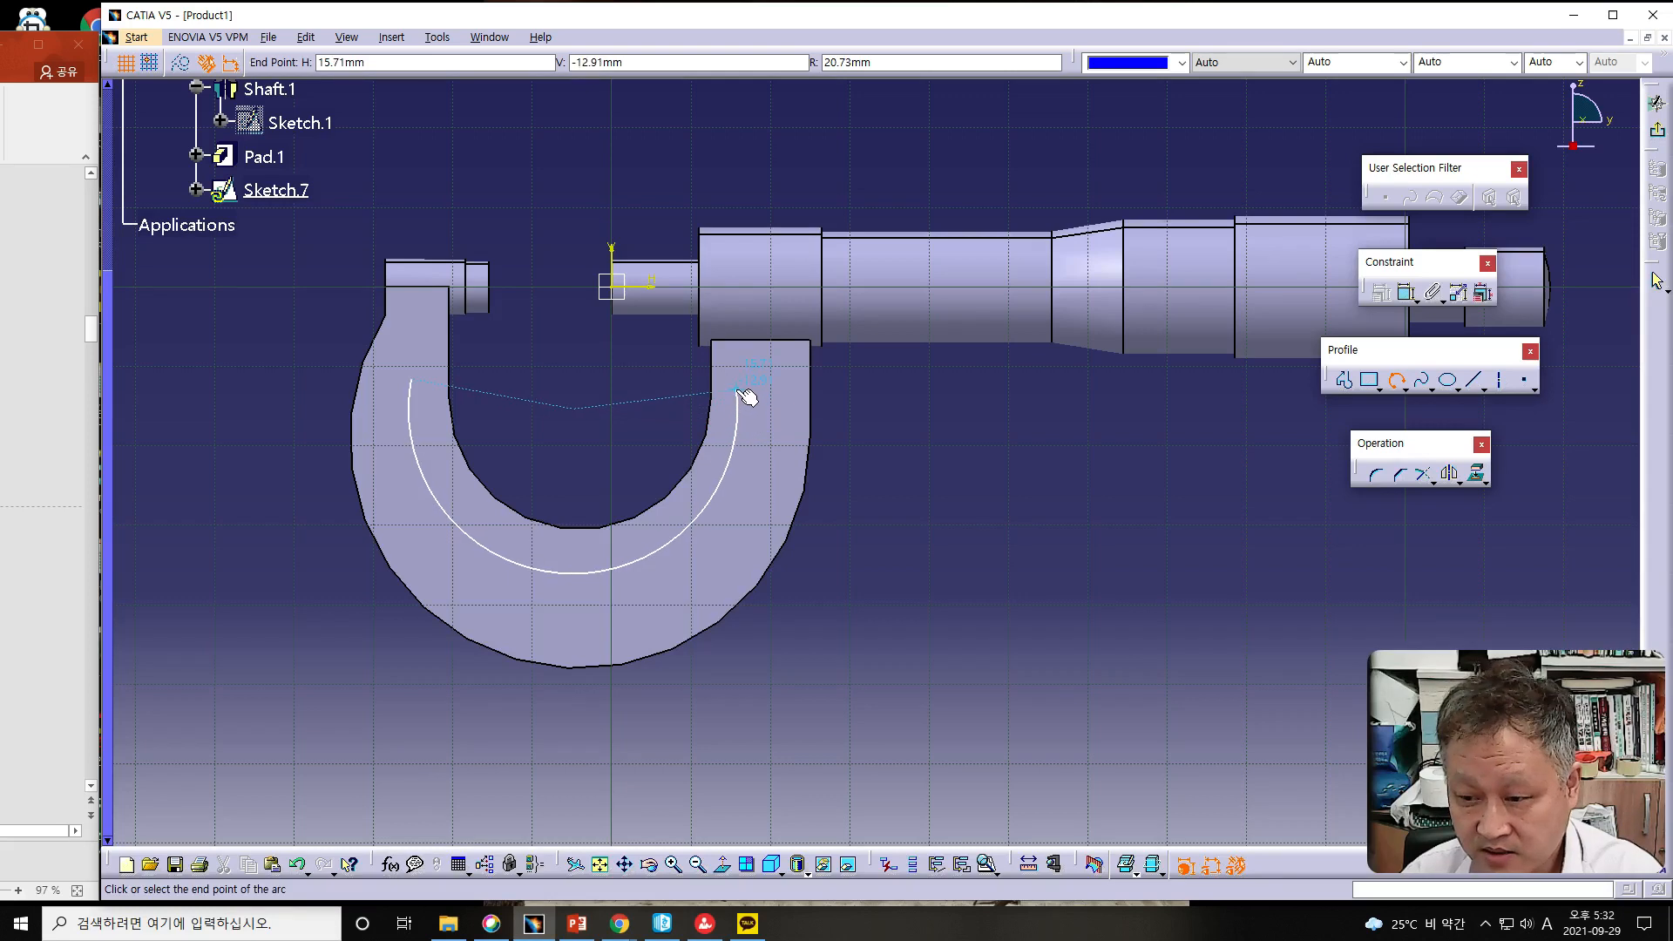
left_click(745, 394)
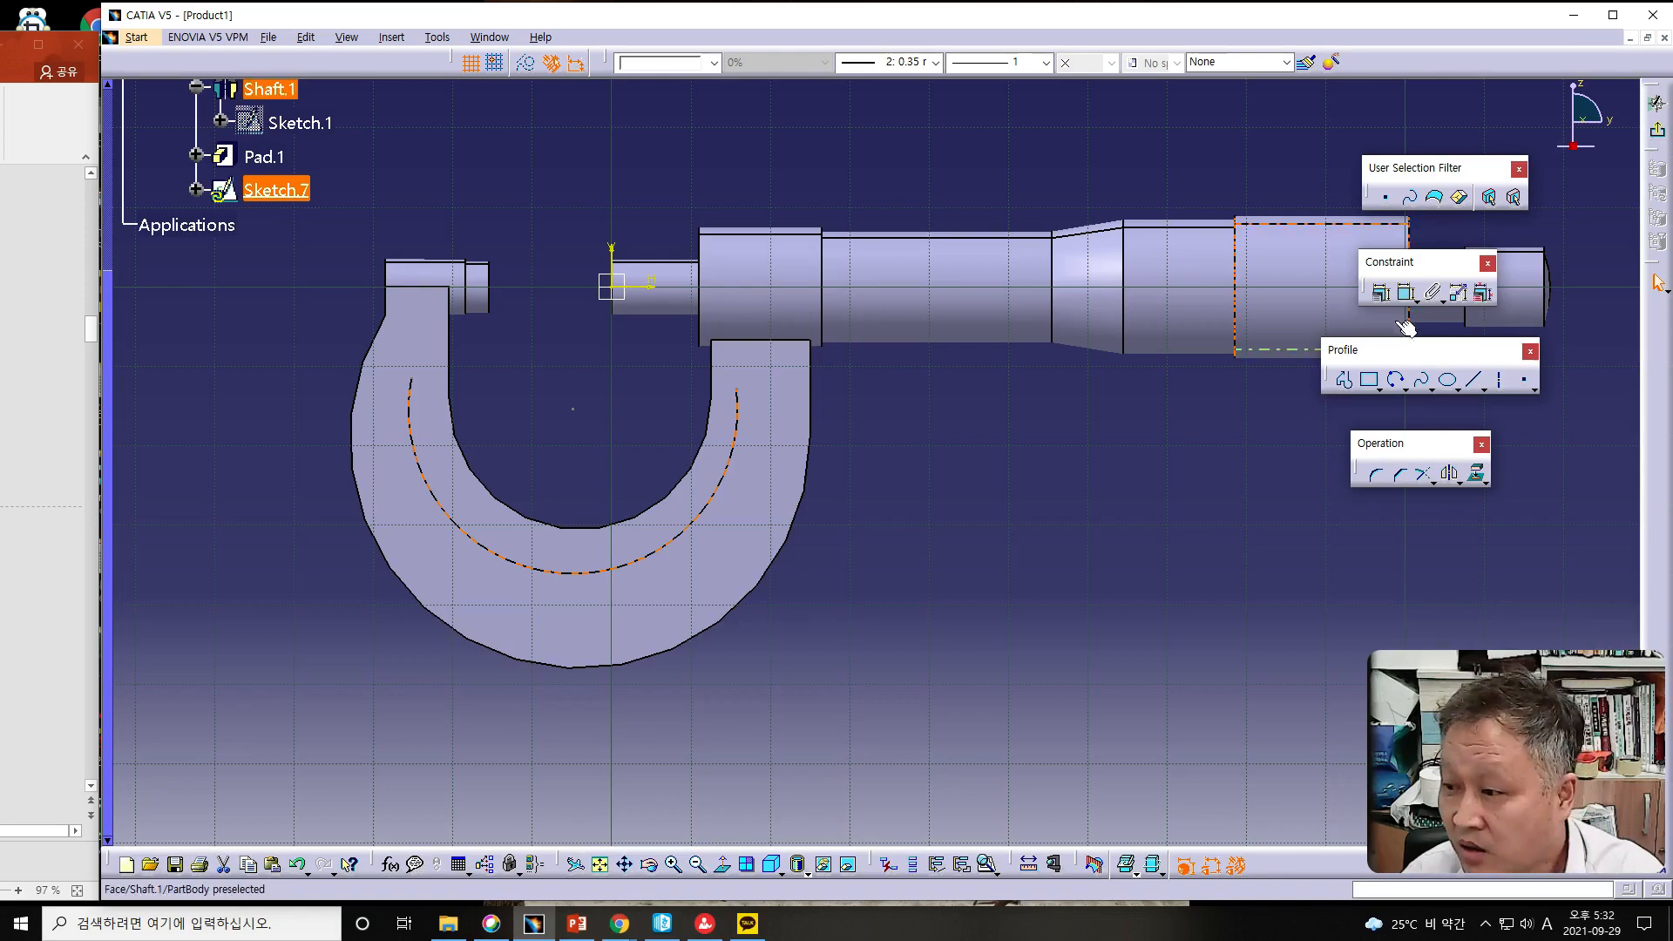
- Draw a second three-point arc of about 27 mm radius just inside the frame face's outer edge
left_click(1397, 381)
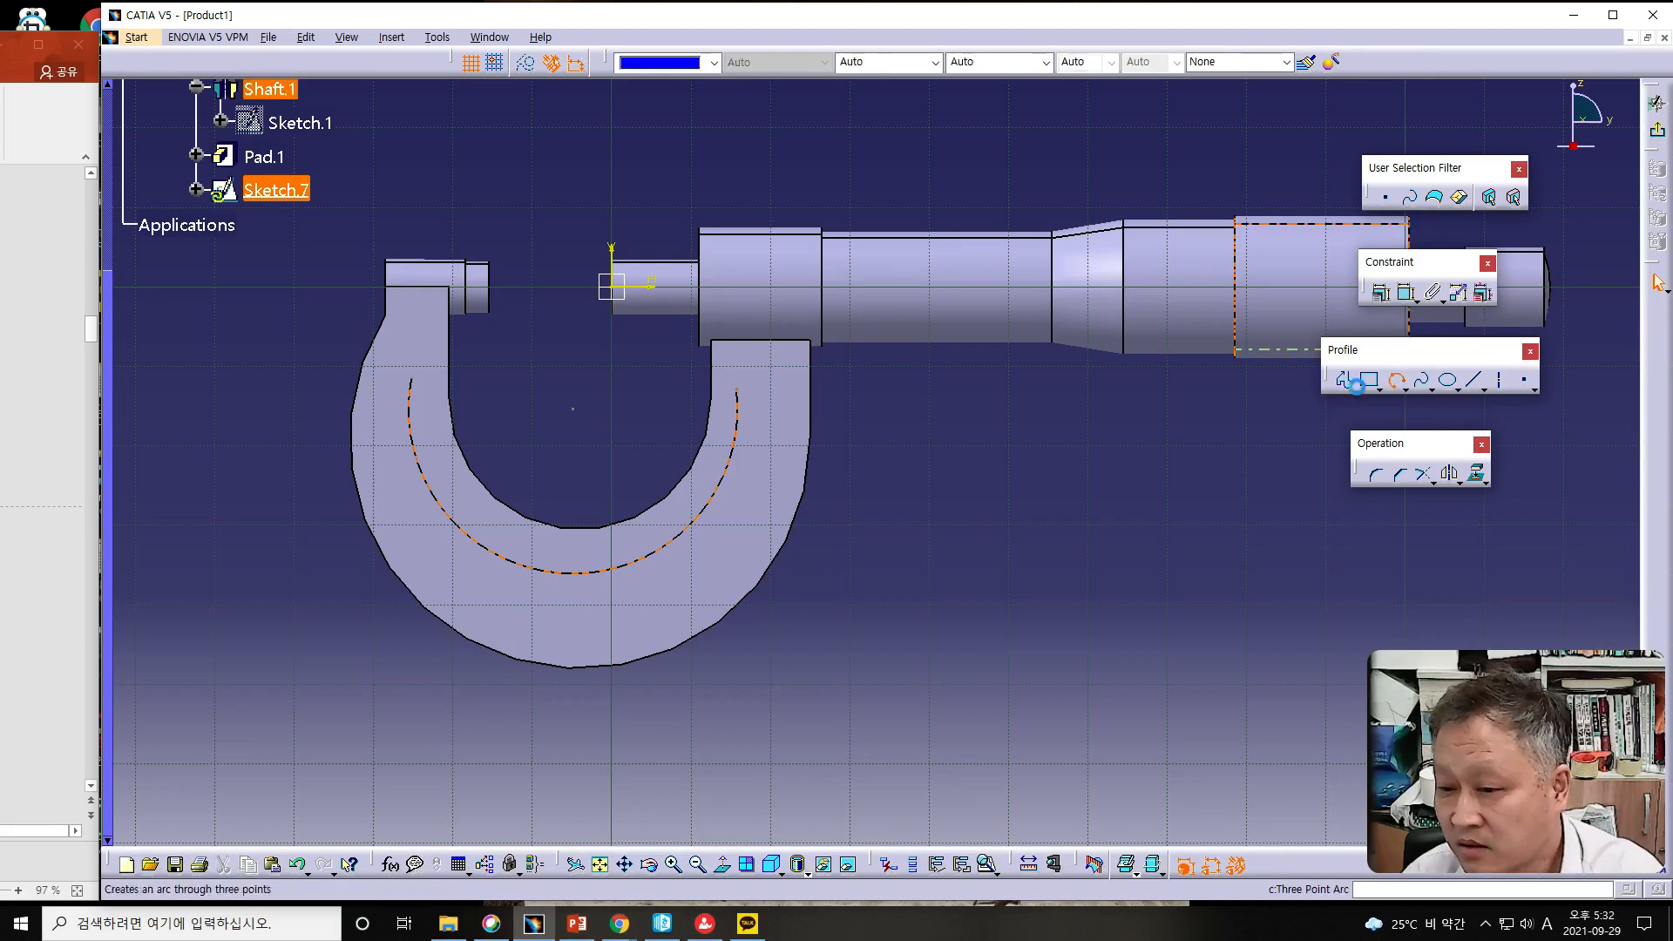
left_click(374, 381)
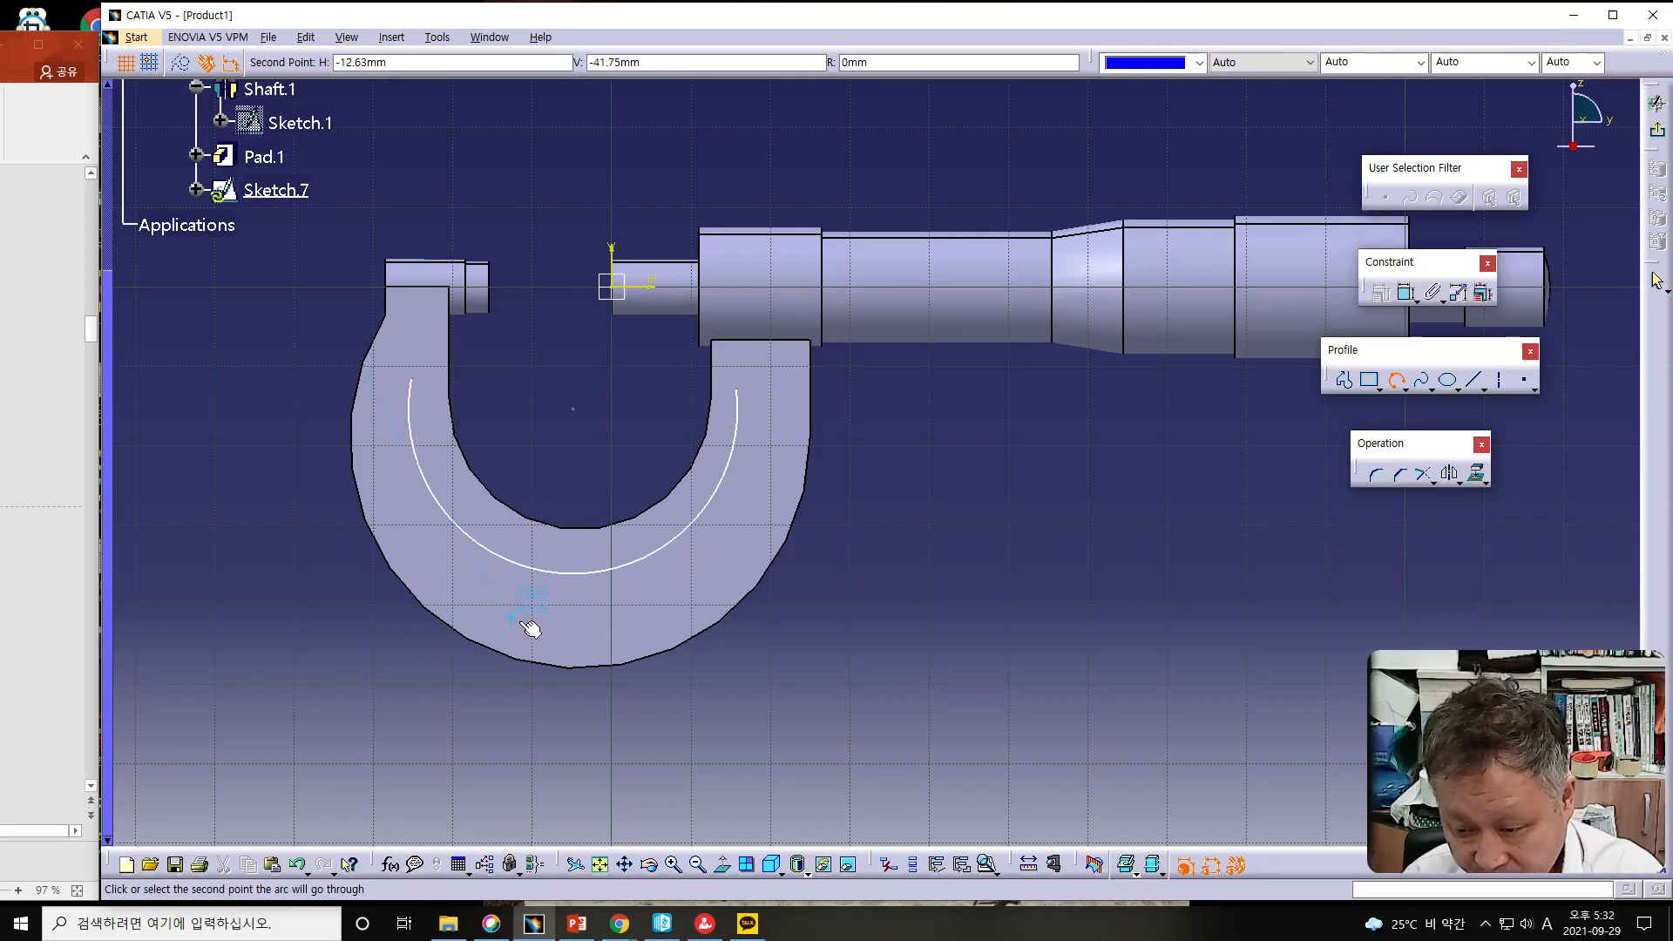
left_click(587, 653)
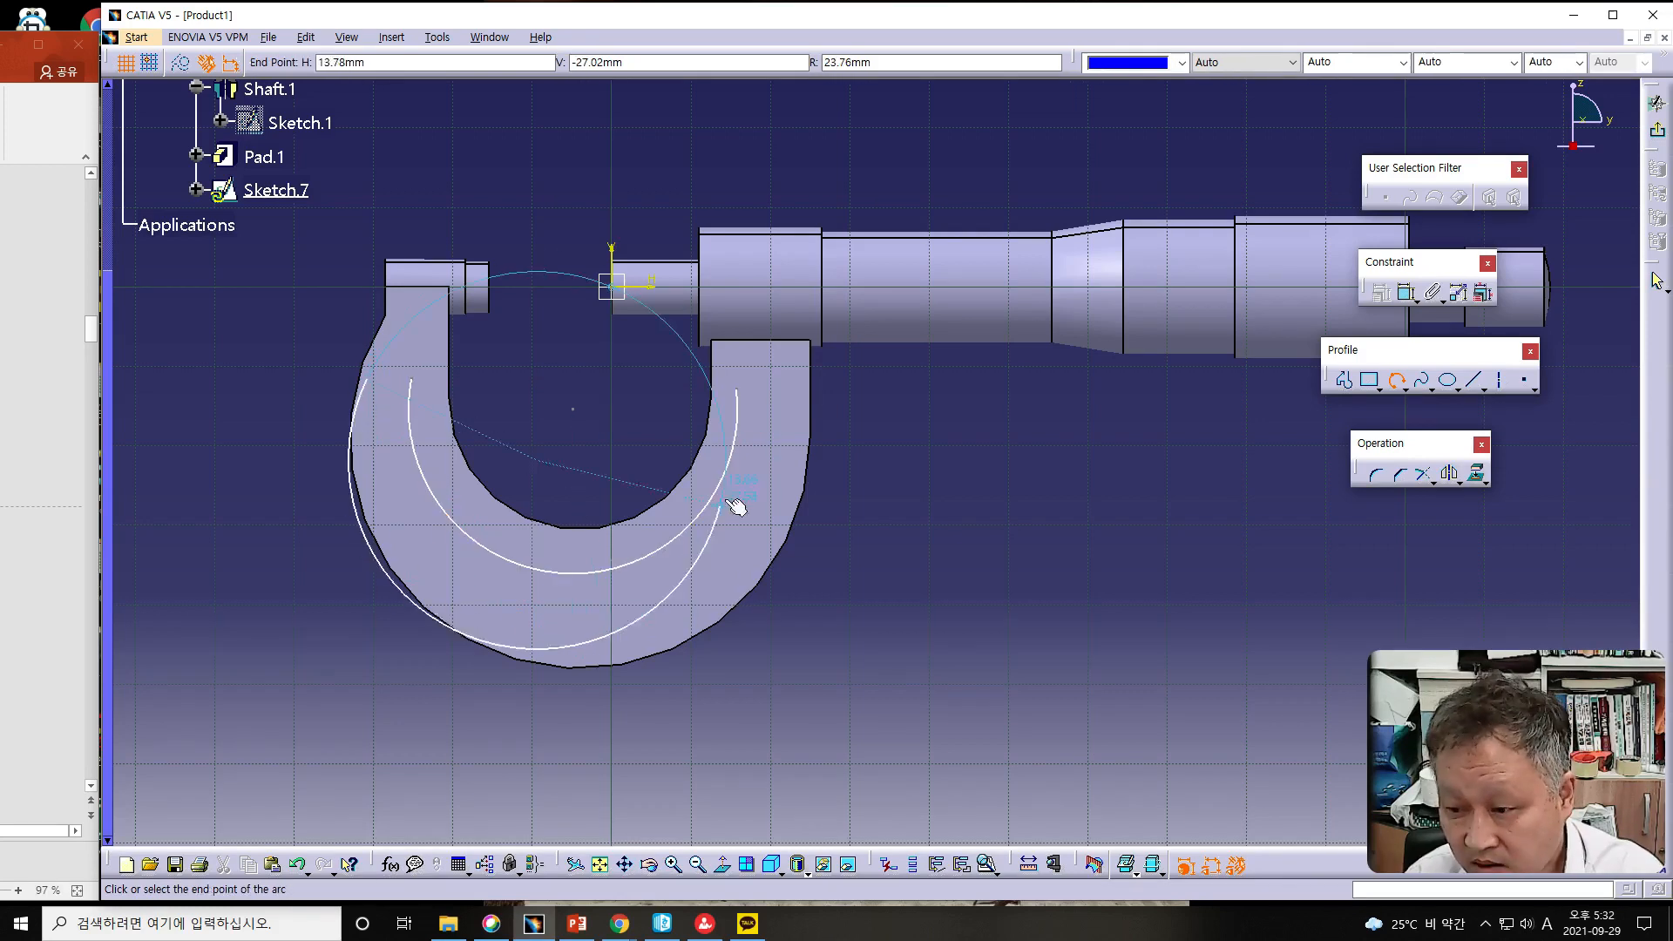
left_click(796, 397)
- Dimension the inner arc on the frame face with a radius of 19.5 mm
left_click(645, 558)
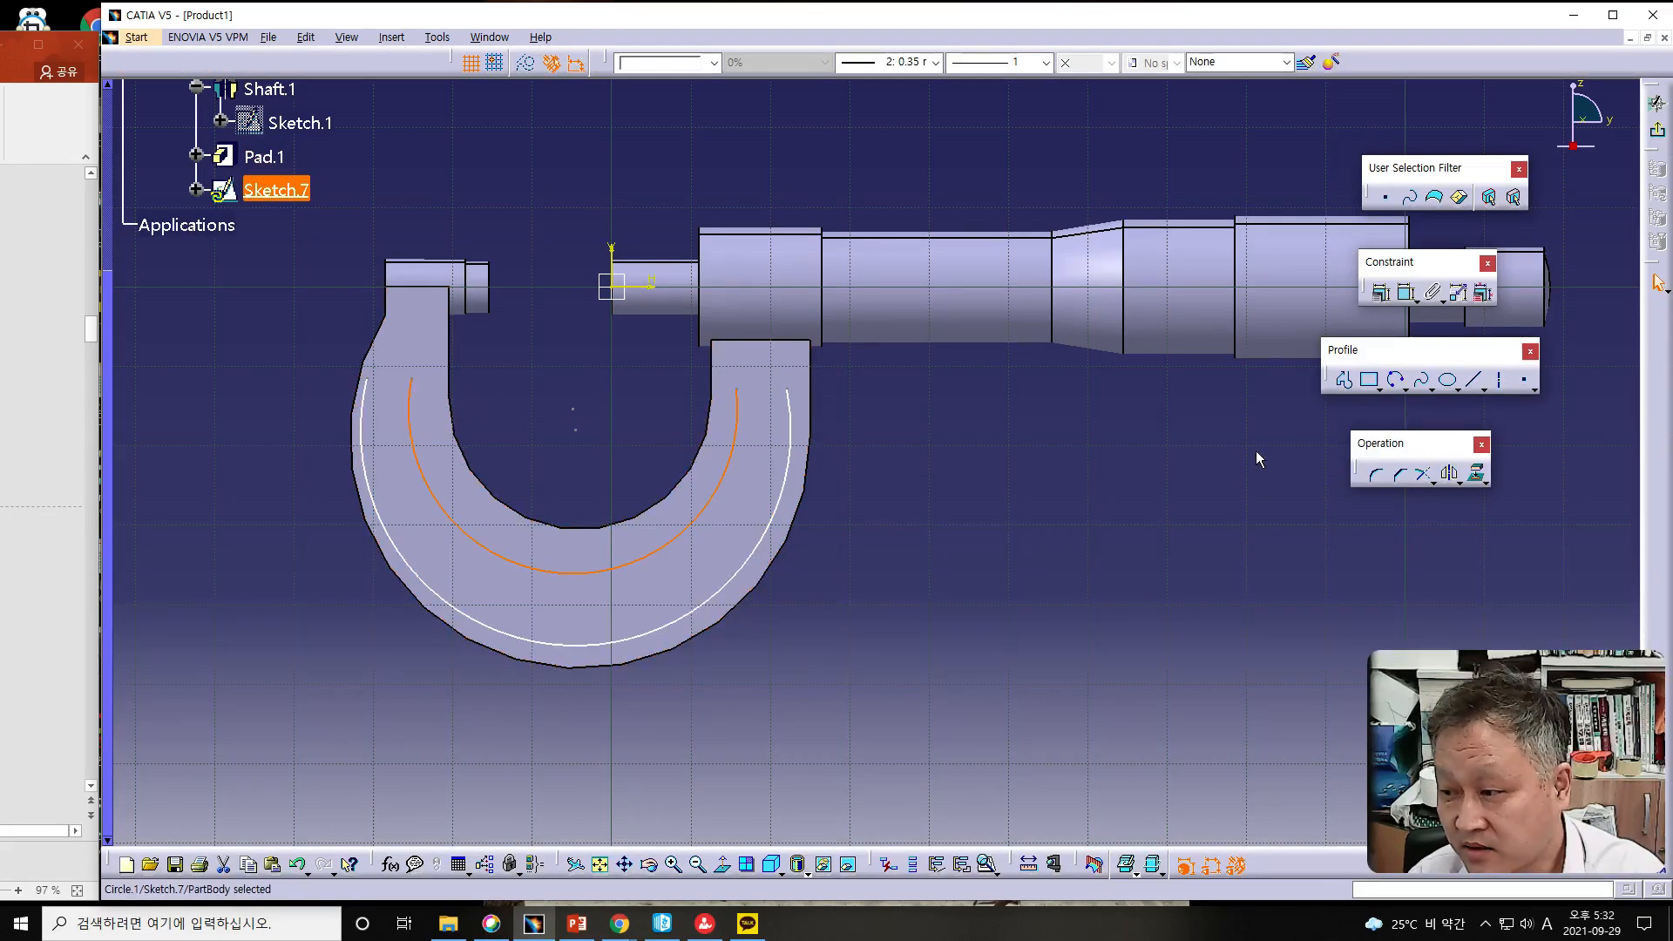
left_click(1405, 293)
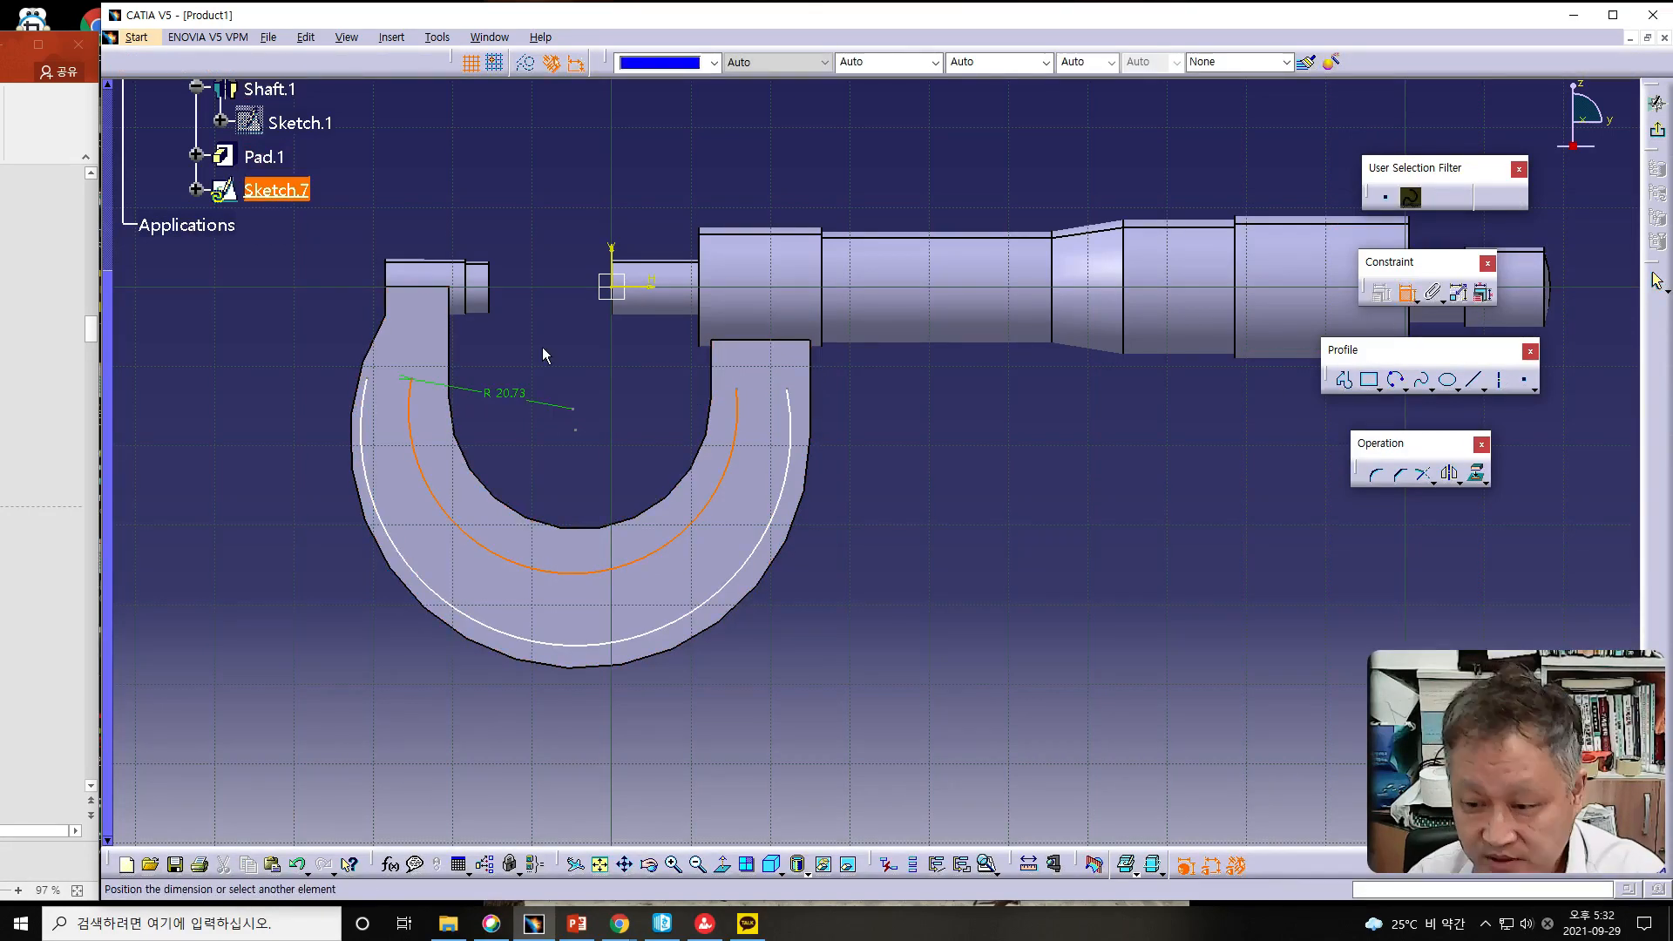
left_click(562, 444)
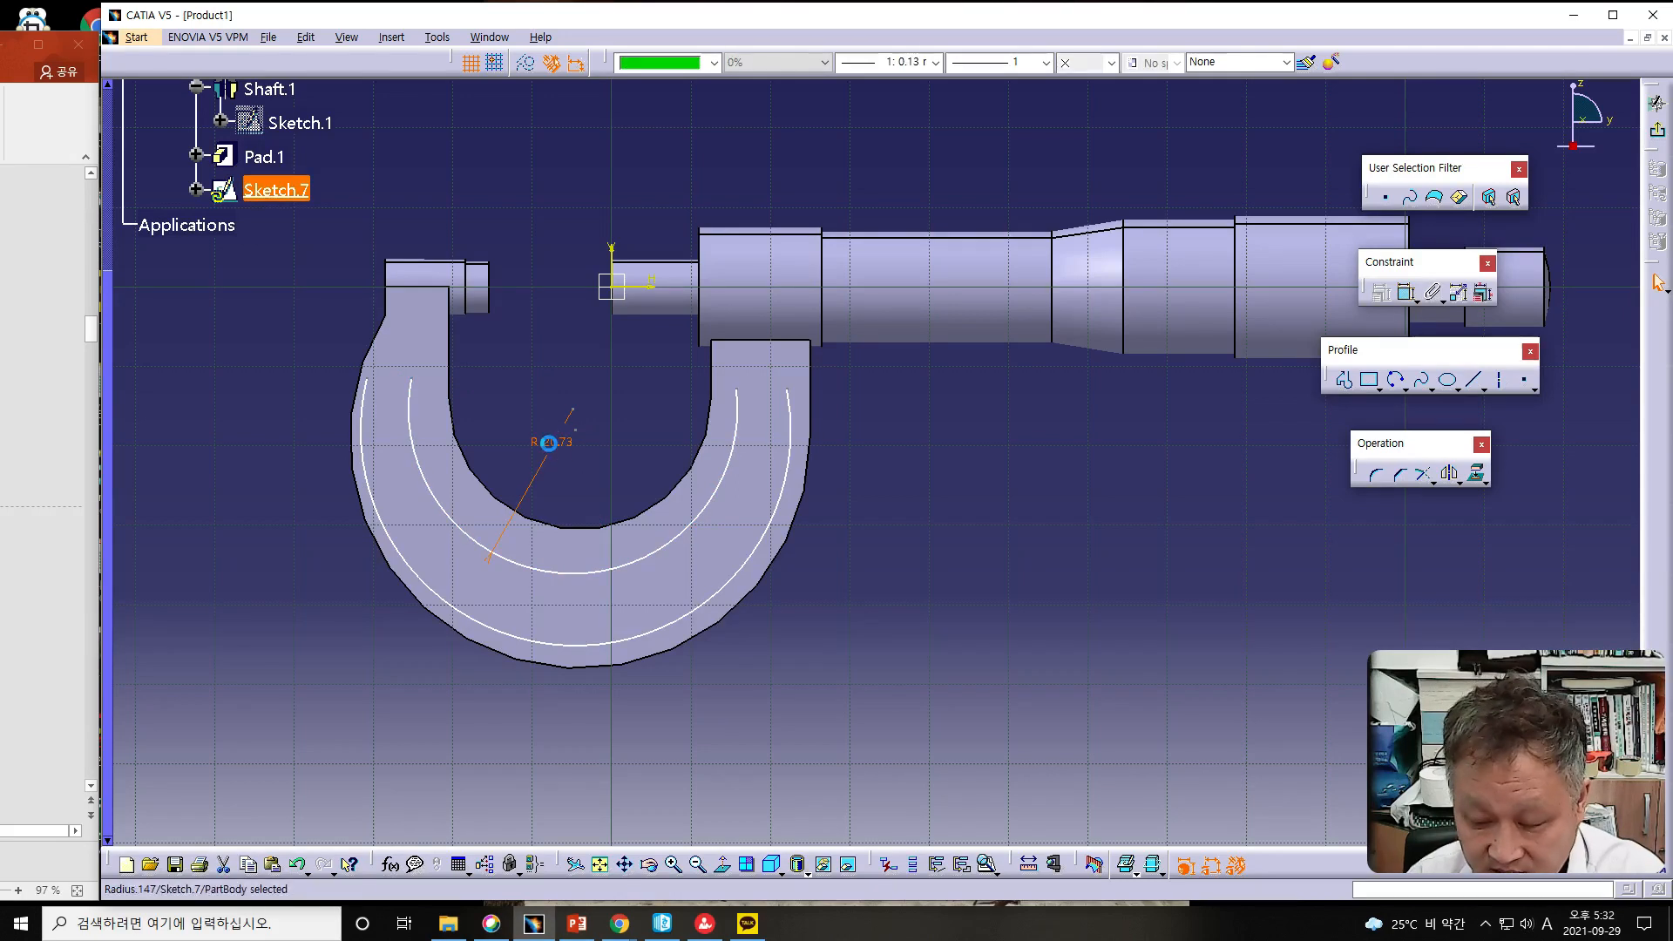
double_click(557, 443)
type("19.5mm")
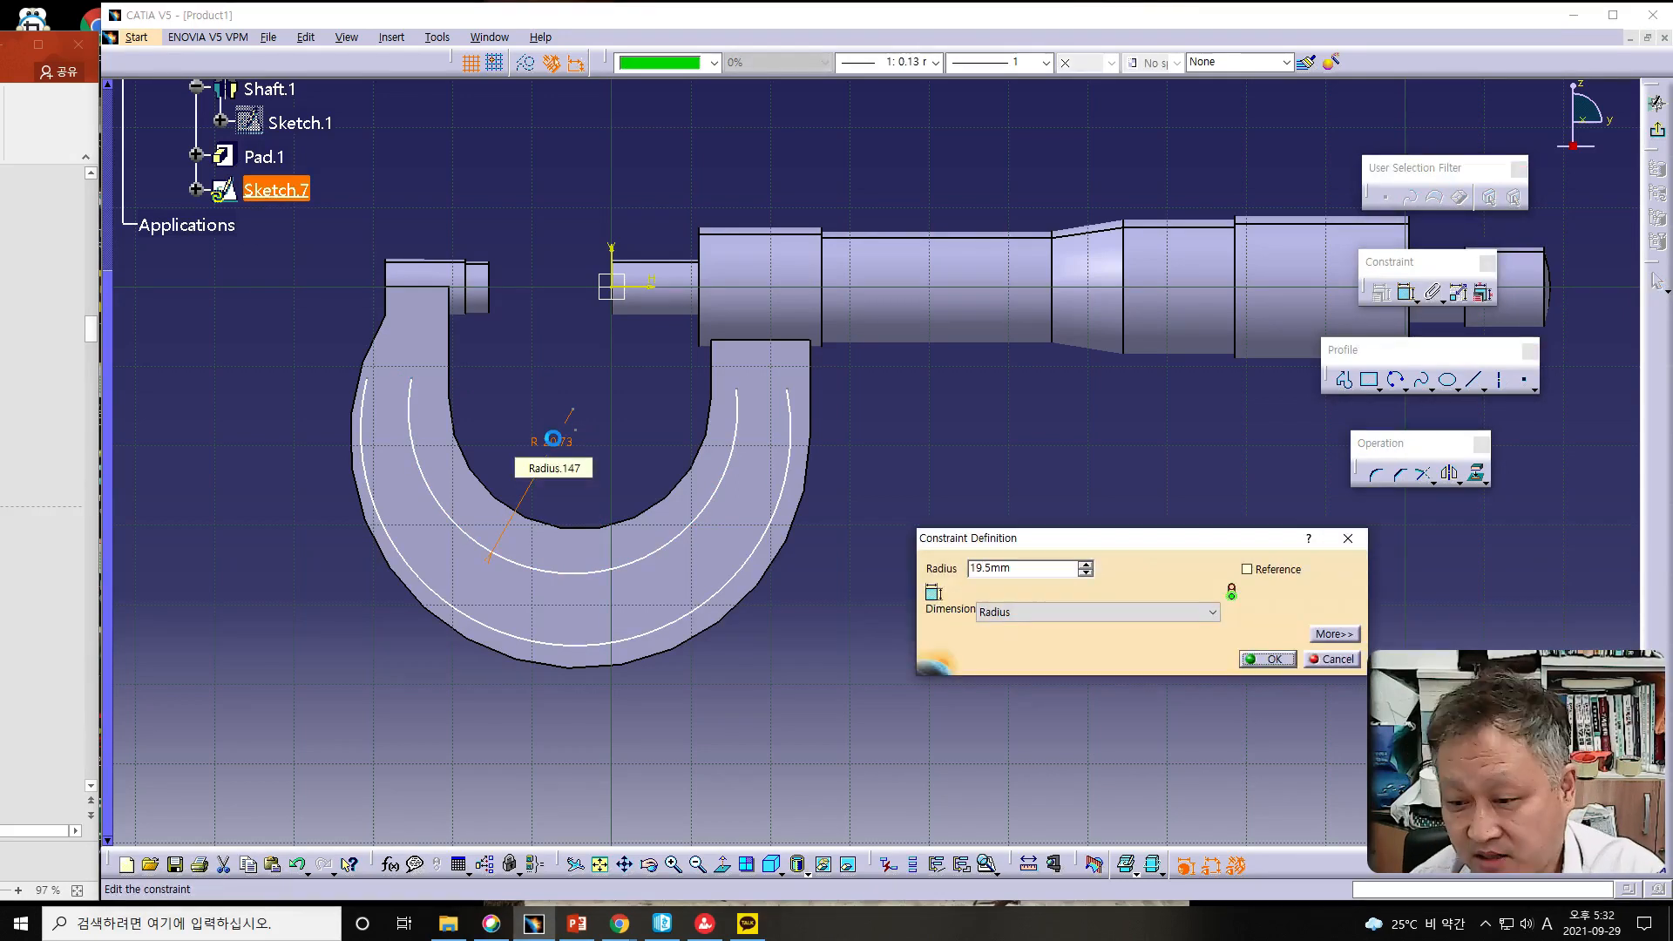
key("Return")
- Dimension the outer arc on the frame face with a radius of 26 mm
left_click(727, 610)
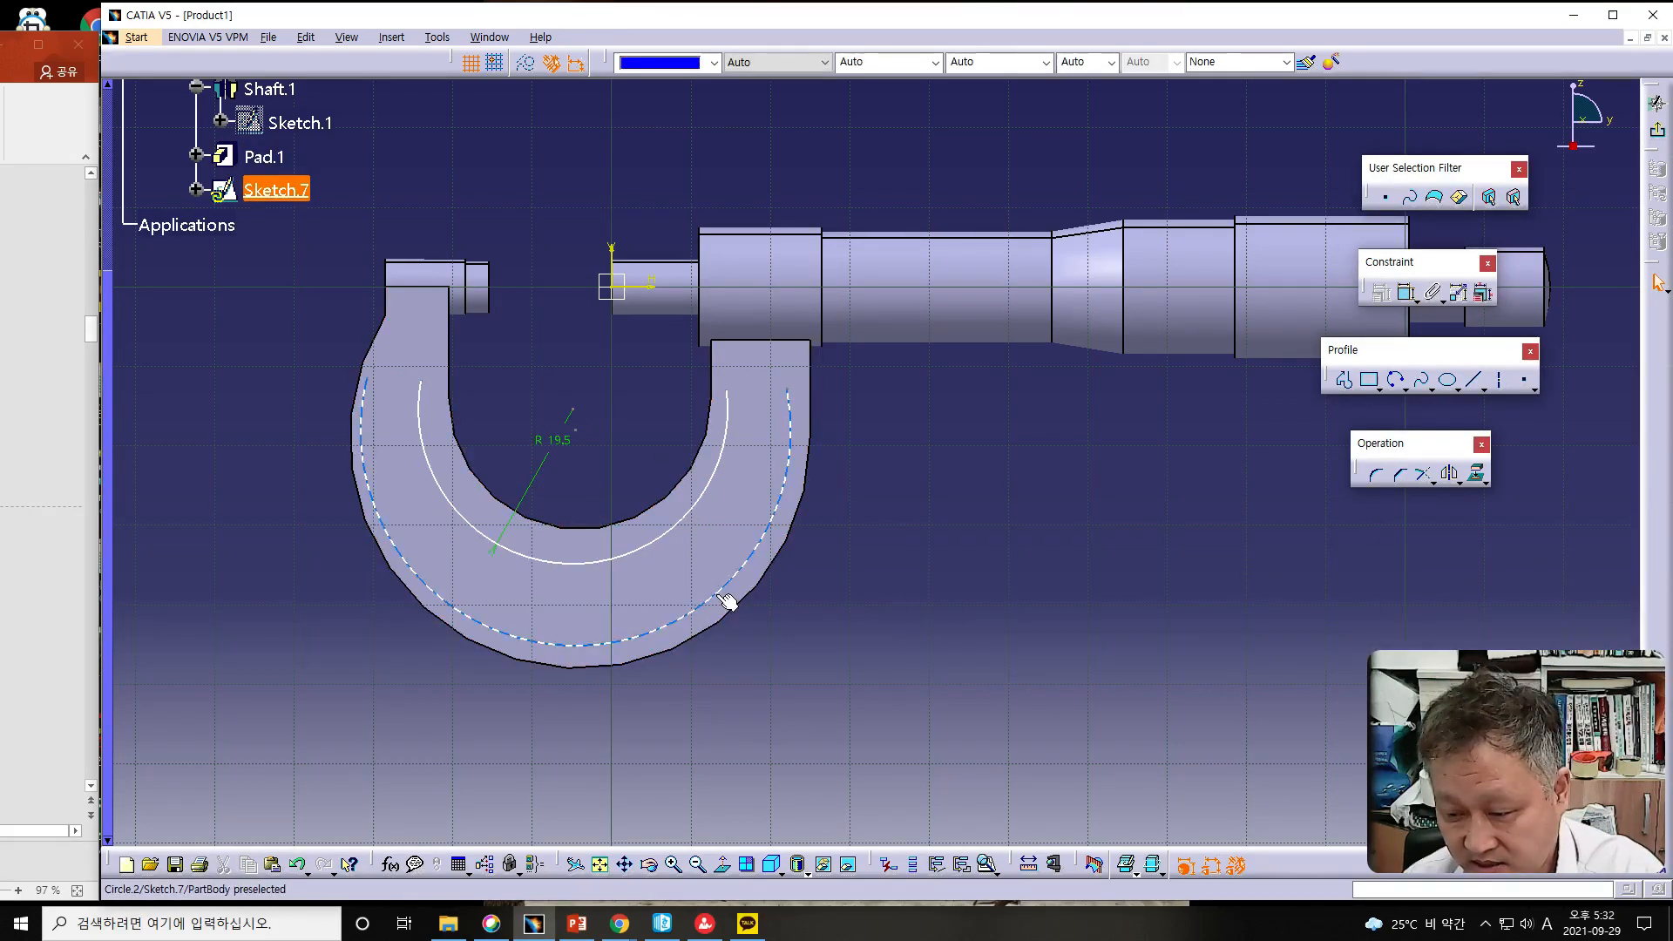
left_click(1406, 294)
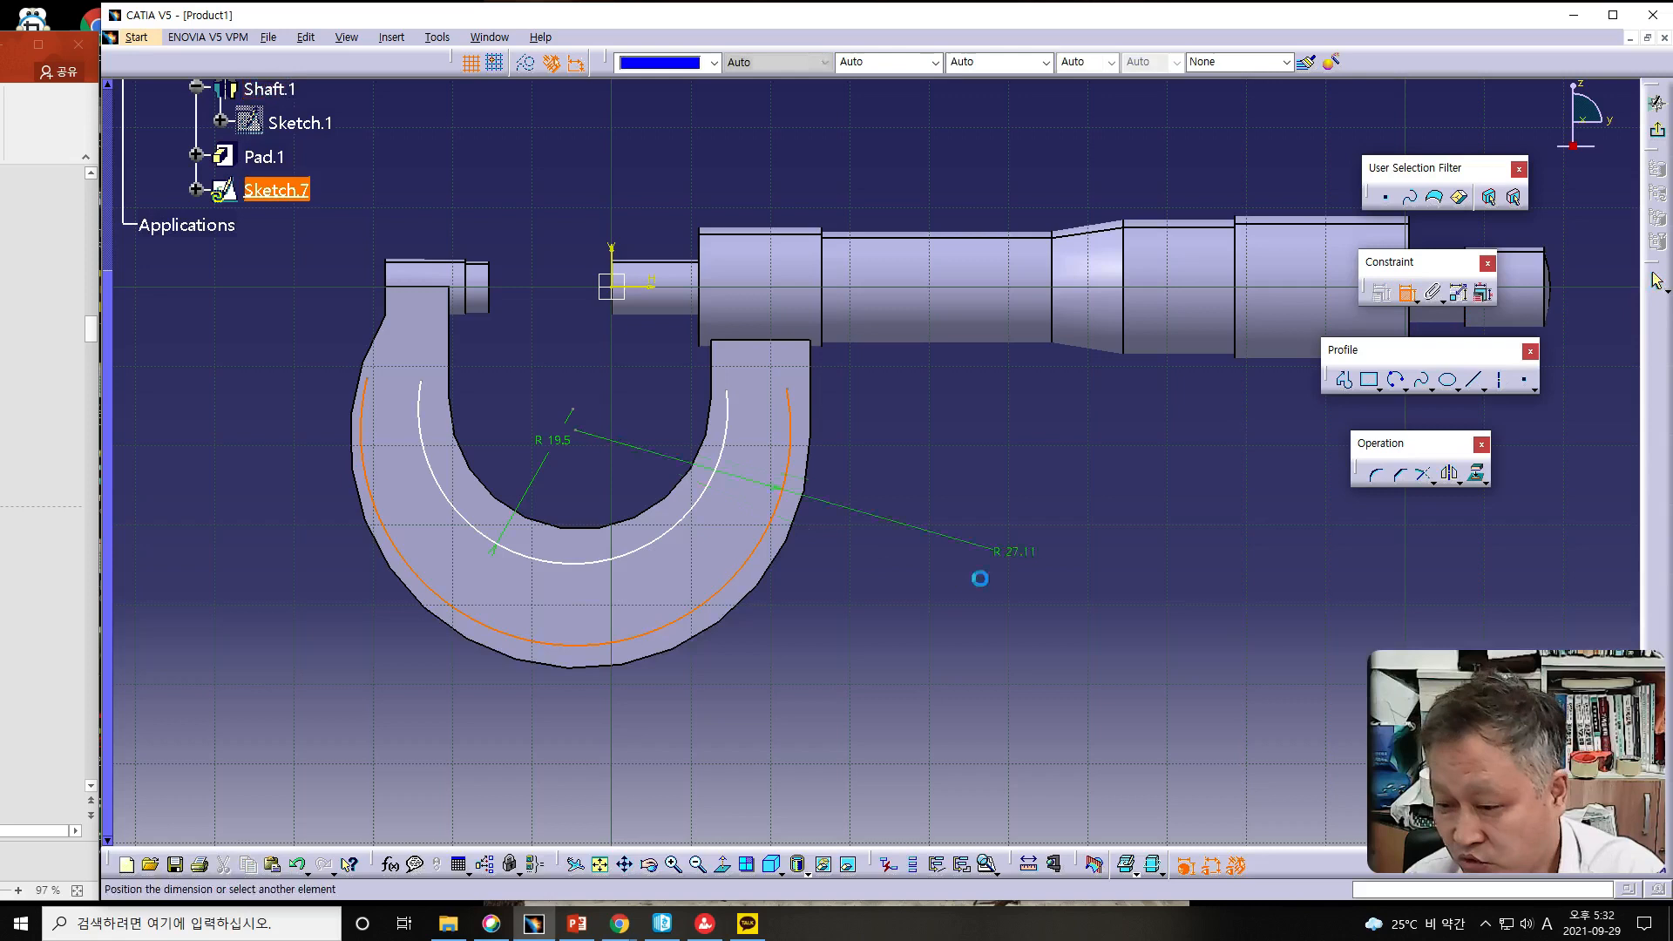
double_click(912, 639)
type("2")
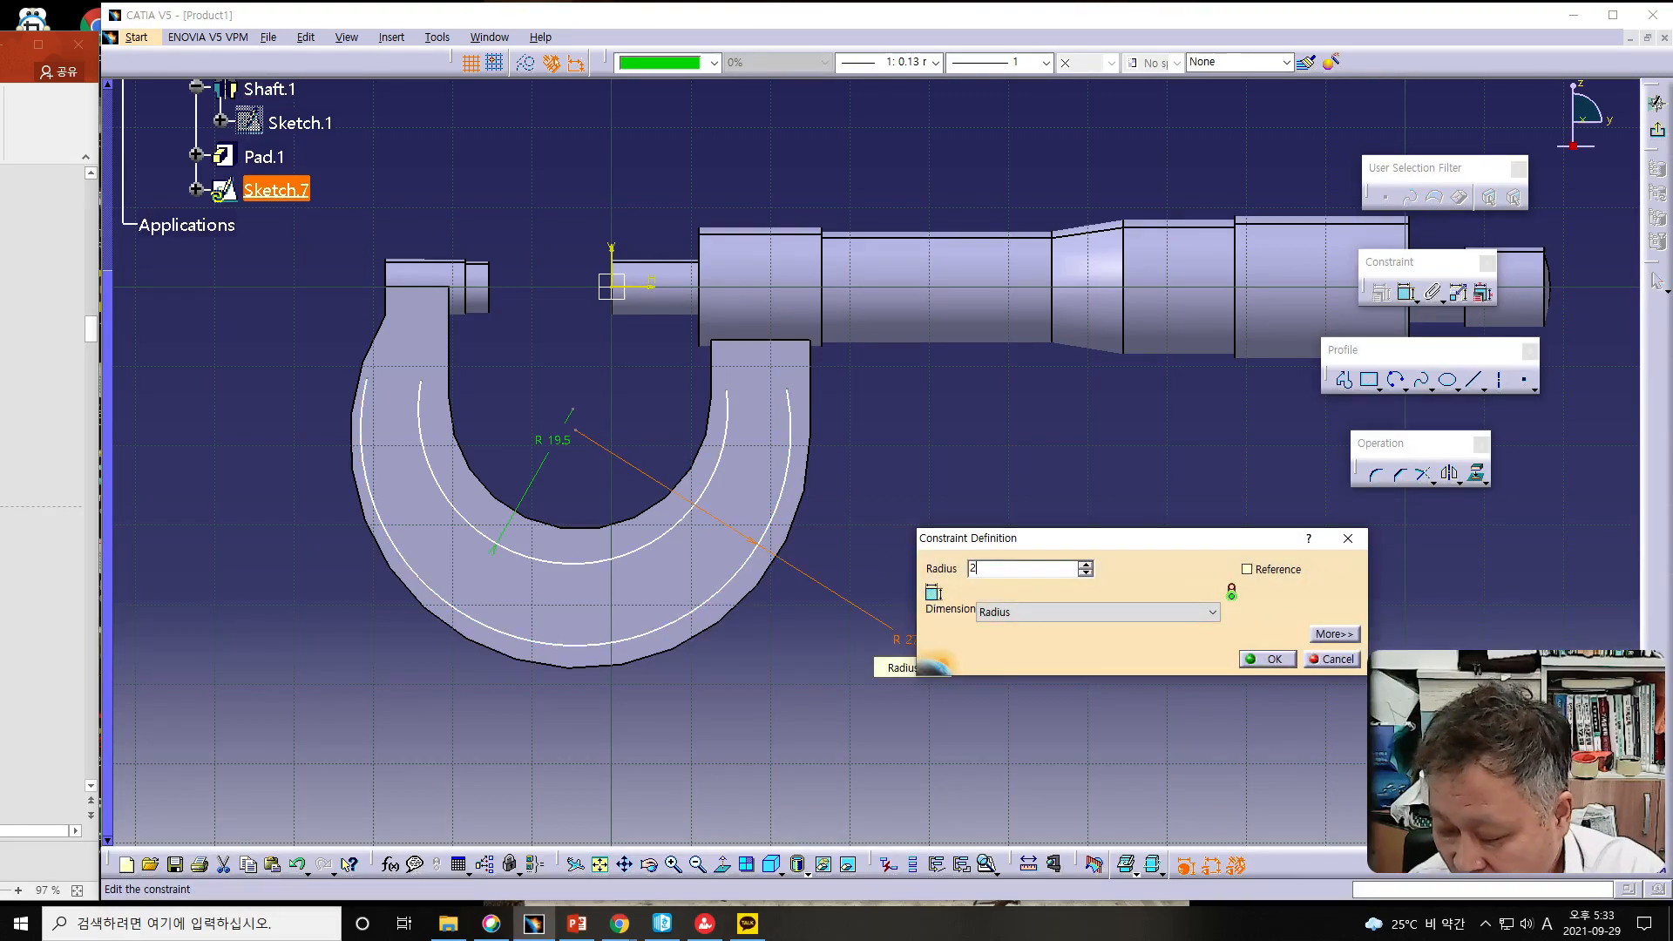
type("6")
key("Return")
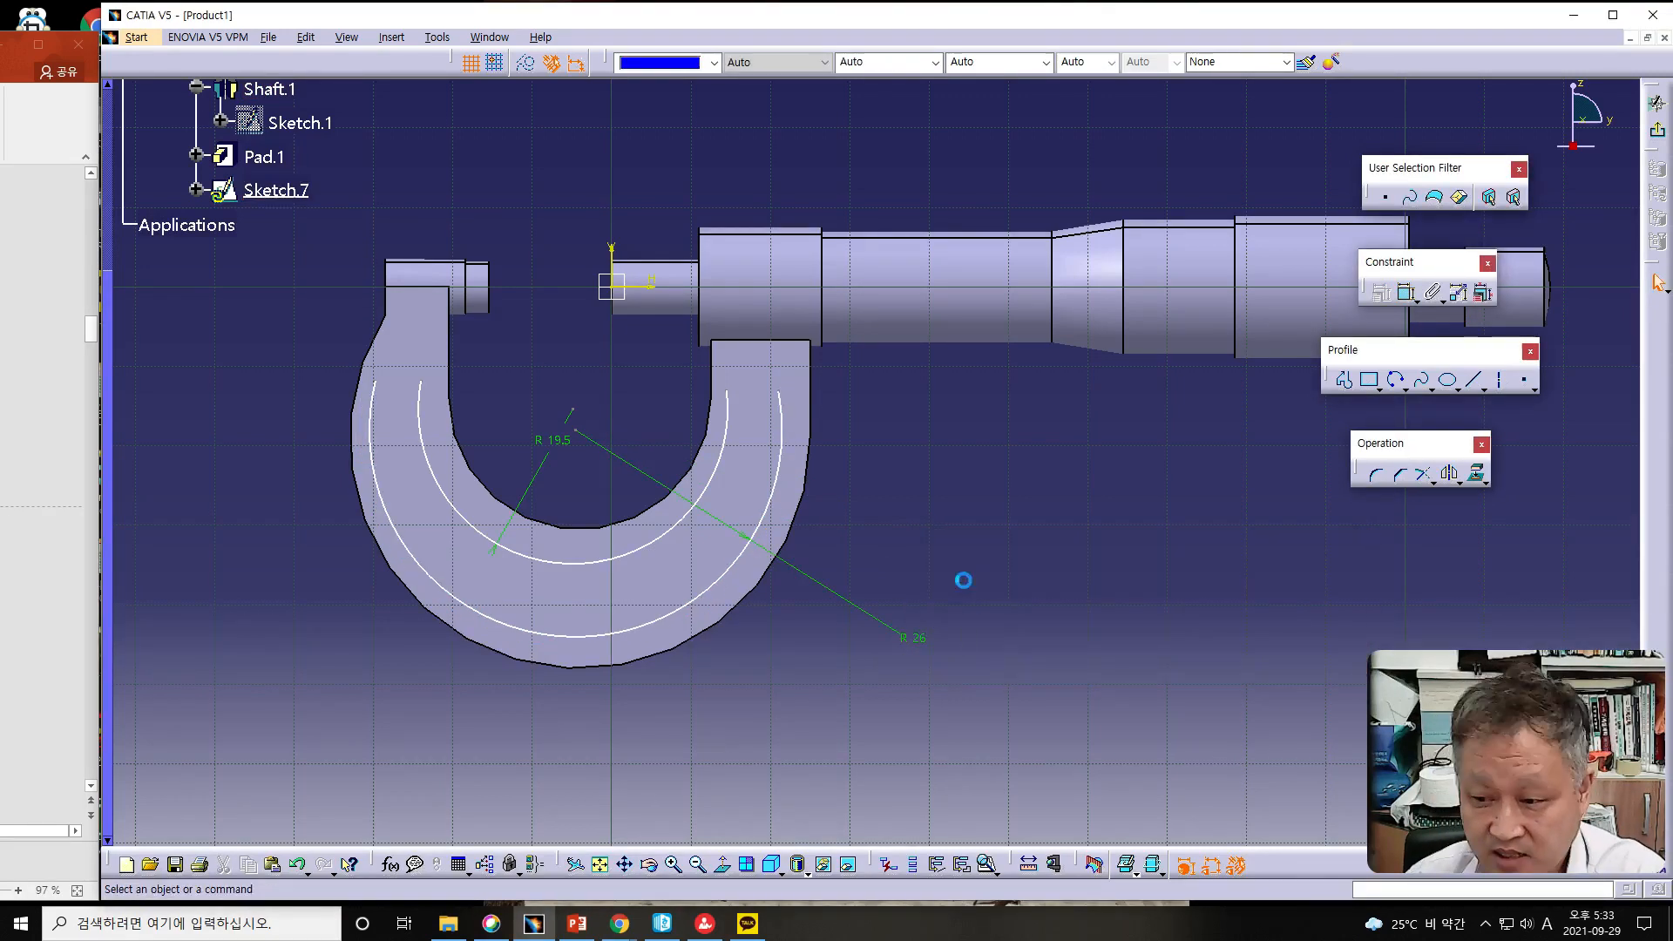
- Draw a small three-point arc joining the ends of the inner and outer arcs on the sleeve side of the frame
left_click(1396, 380)
left_click(725, 387)
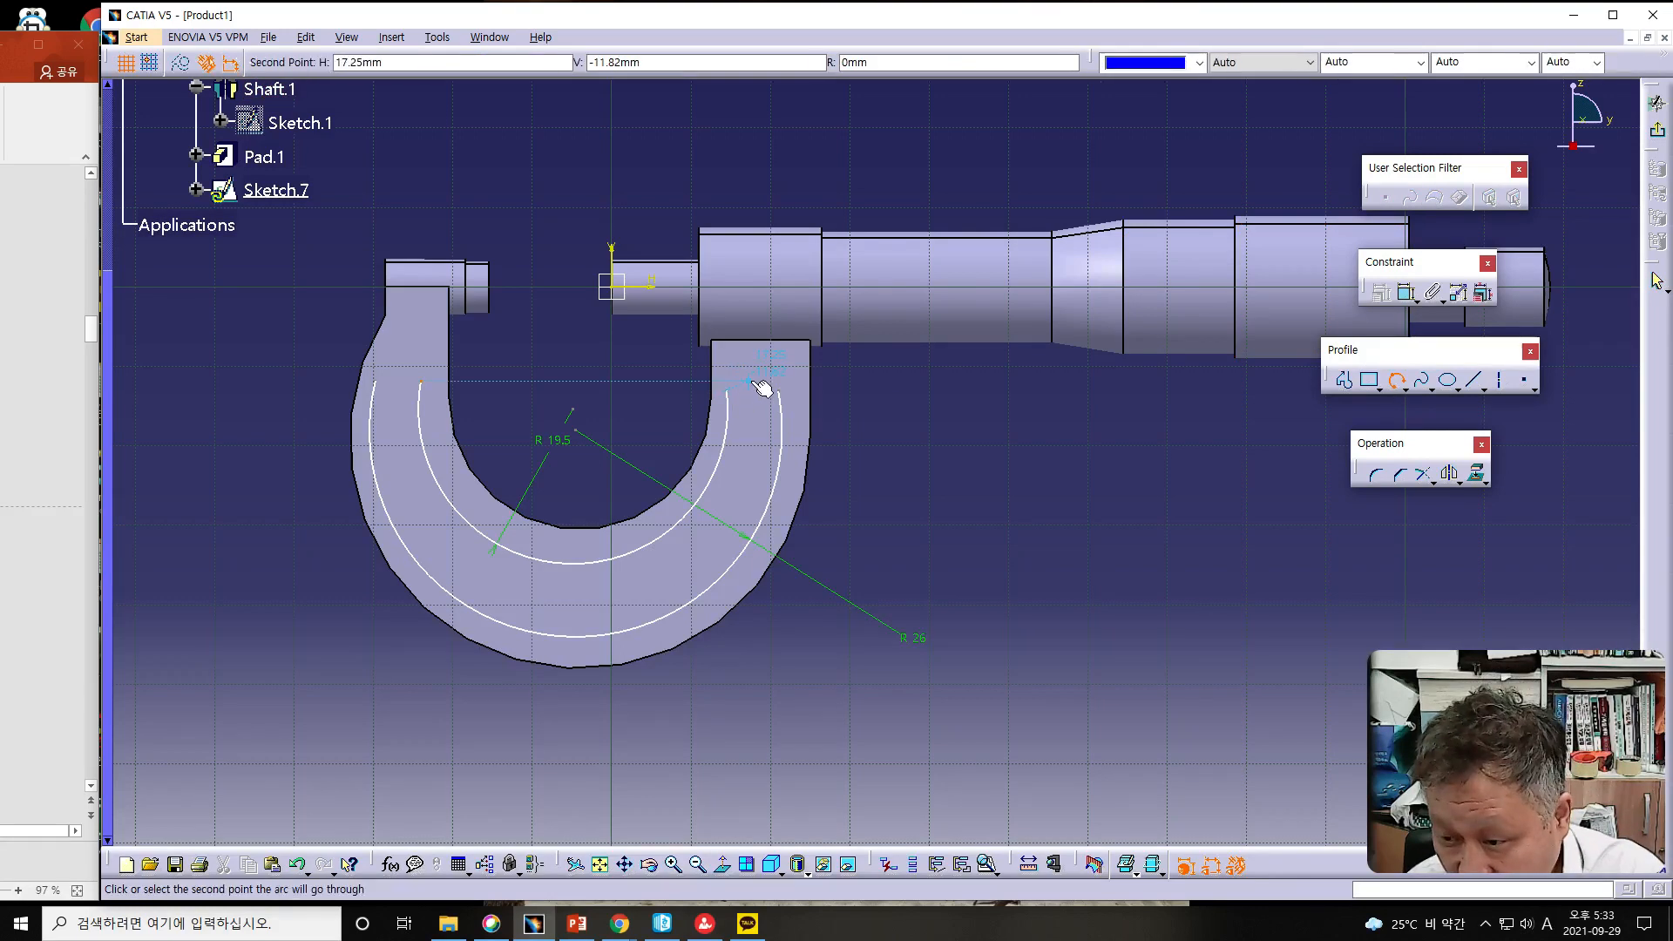
left_click(756, 382)
left_click(780, 393)
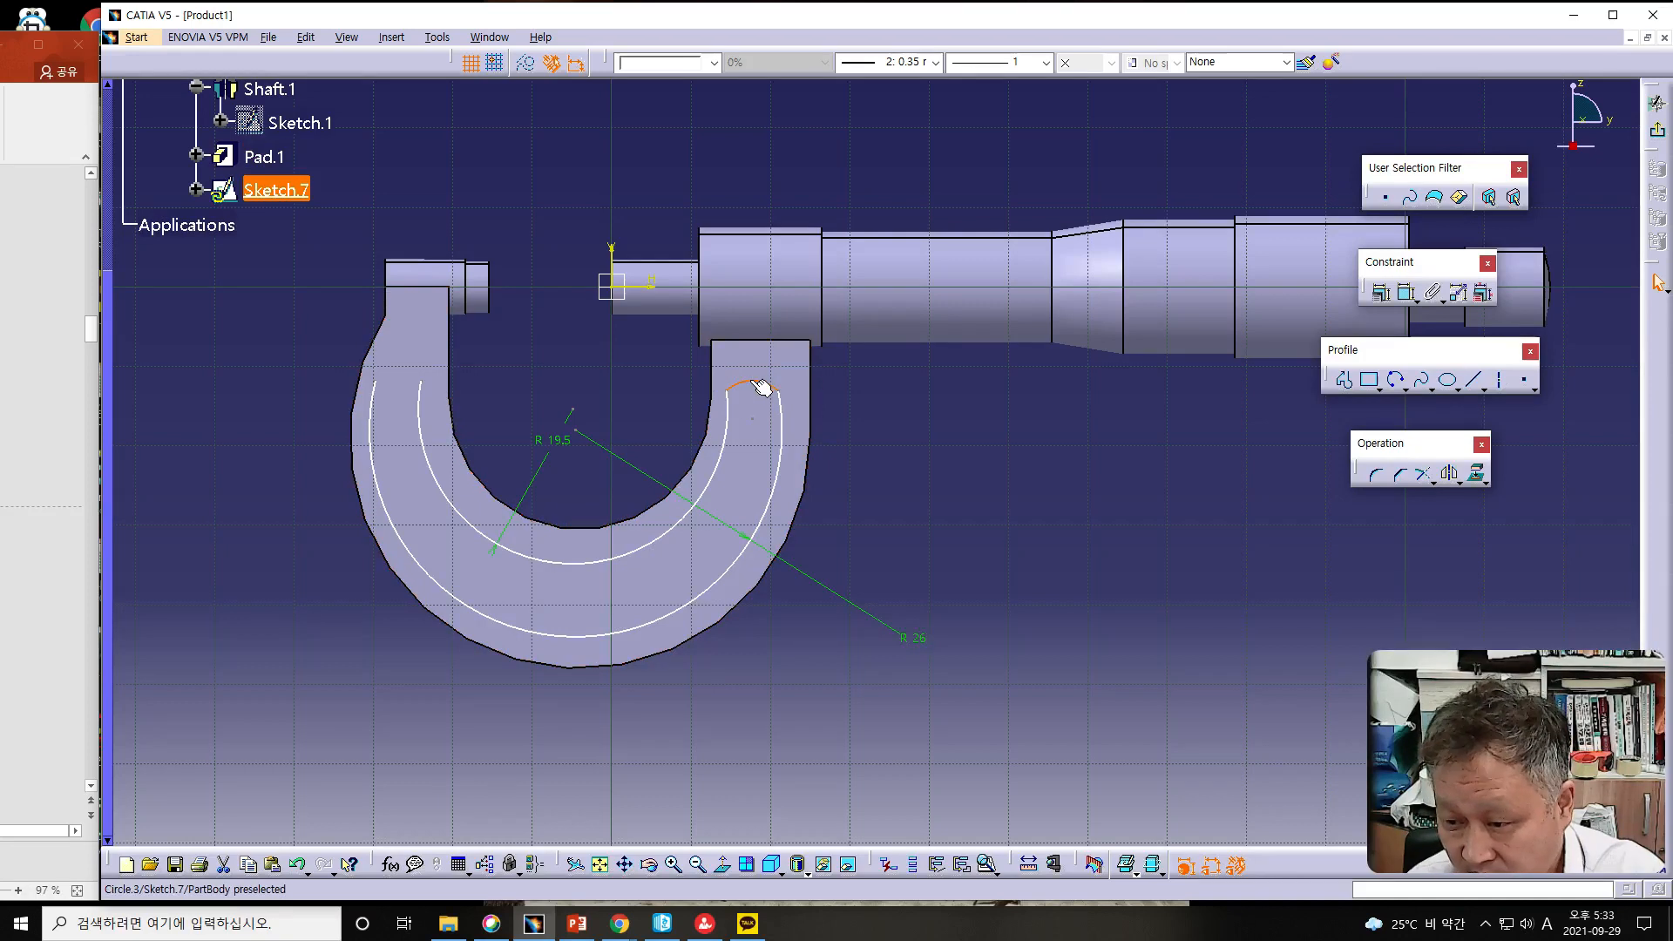
- Pull the small end arc slightly outward and constrain it tangent to the inner arc
left_click_drag(763, 387, 755, 375)
left_click(728, 406, "ctrl")
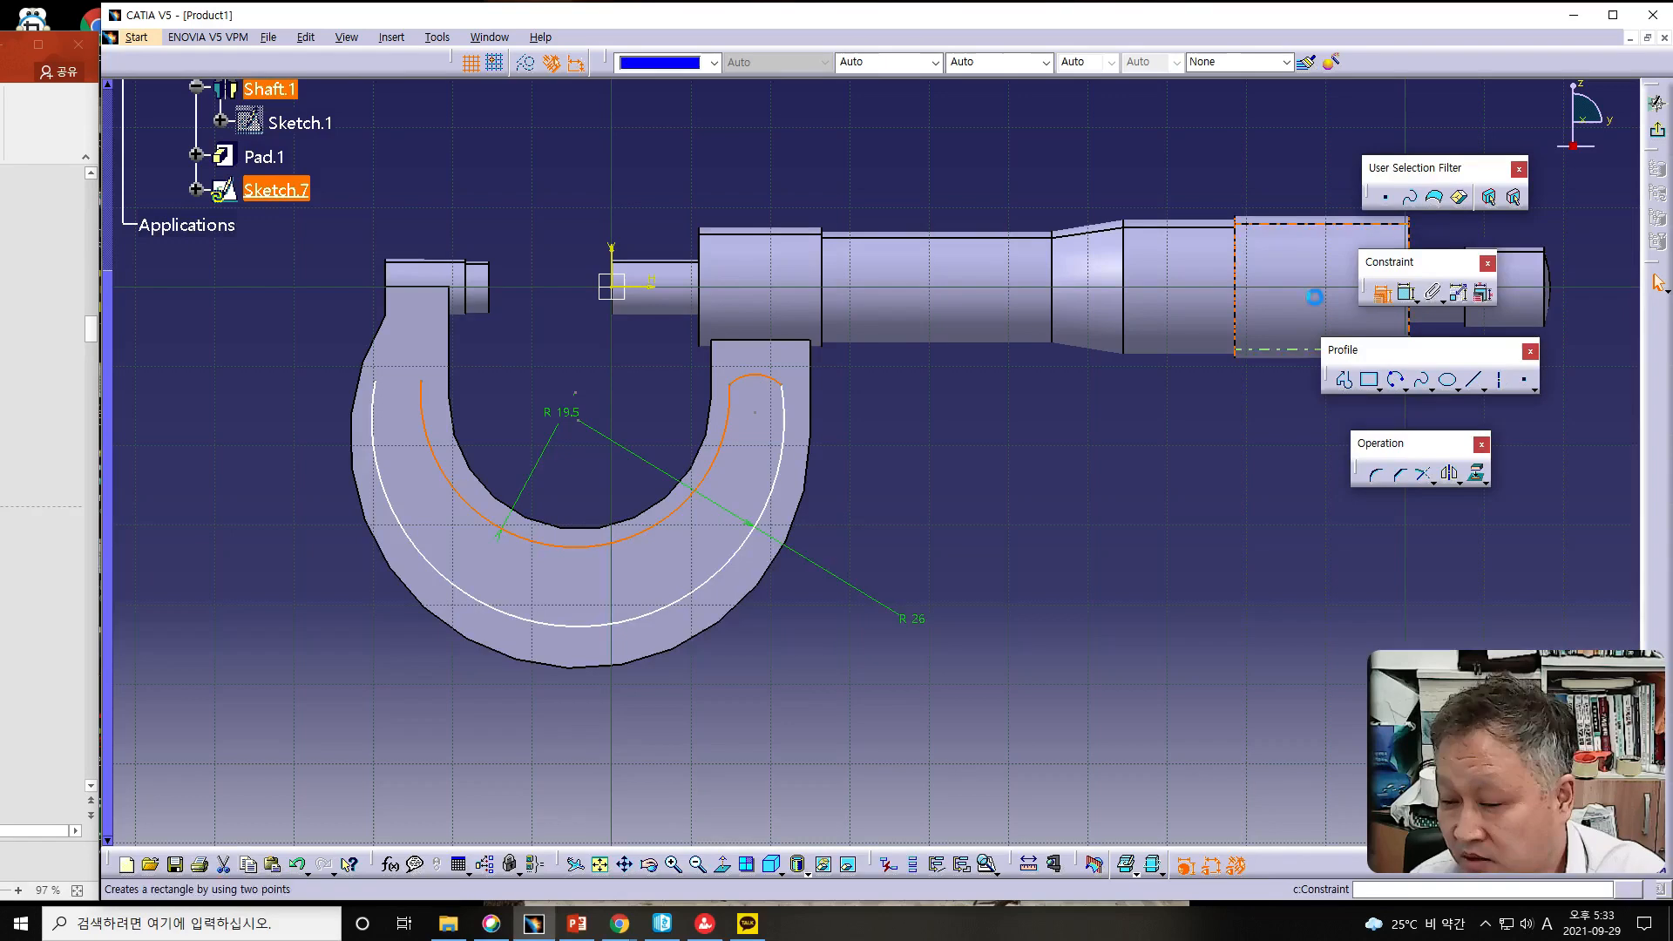
left_click(1381, 294)
left_click(1227, 270)
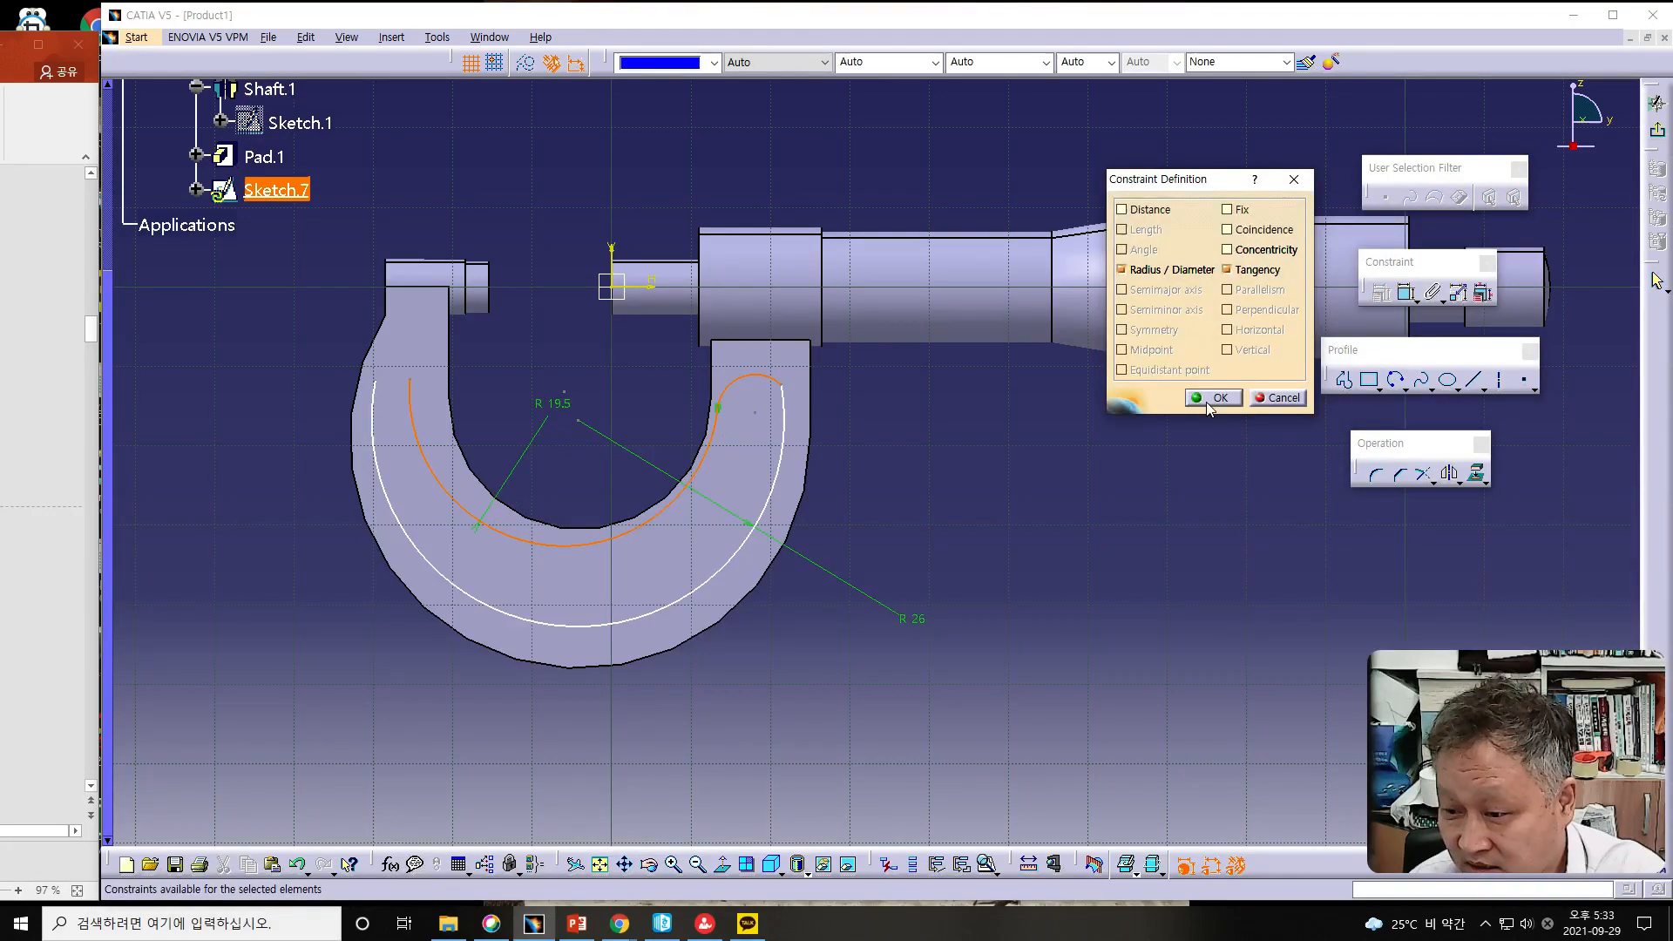
left_click(1210, 399)
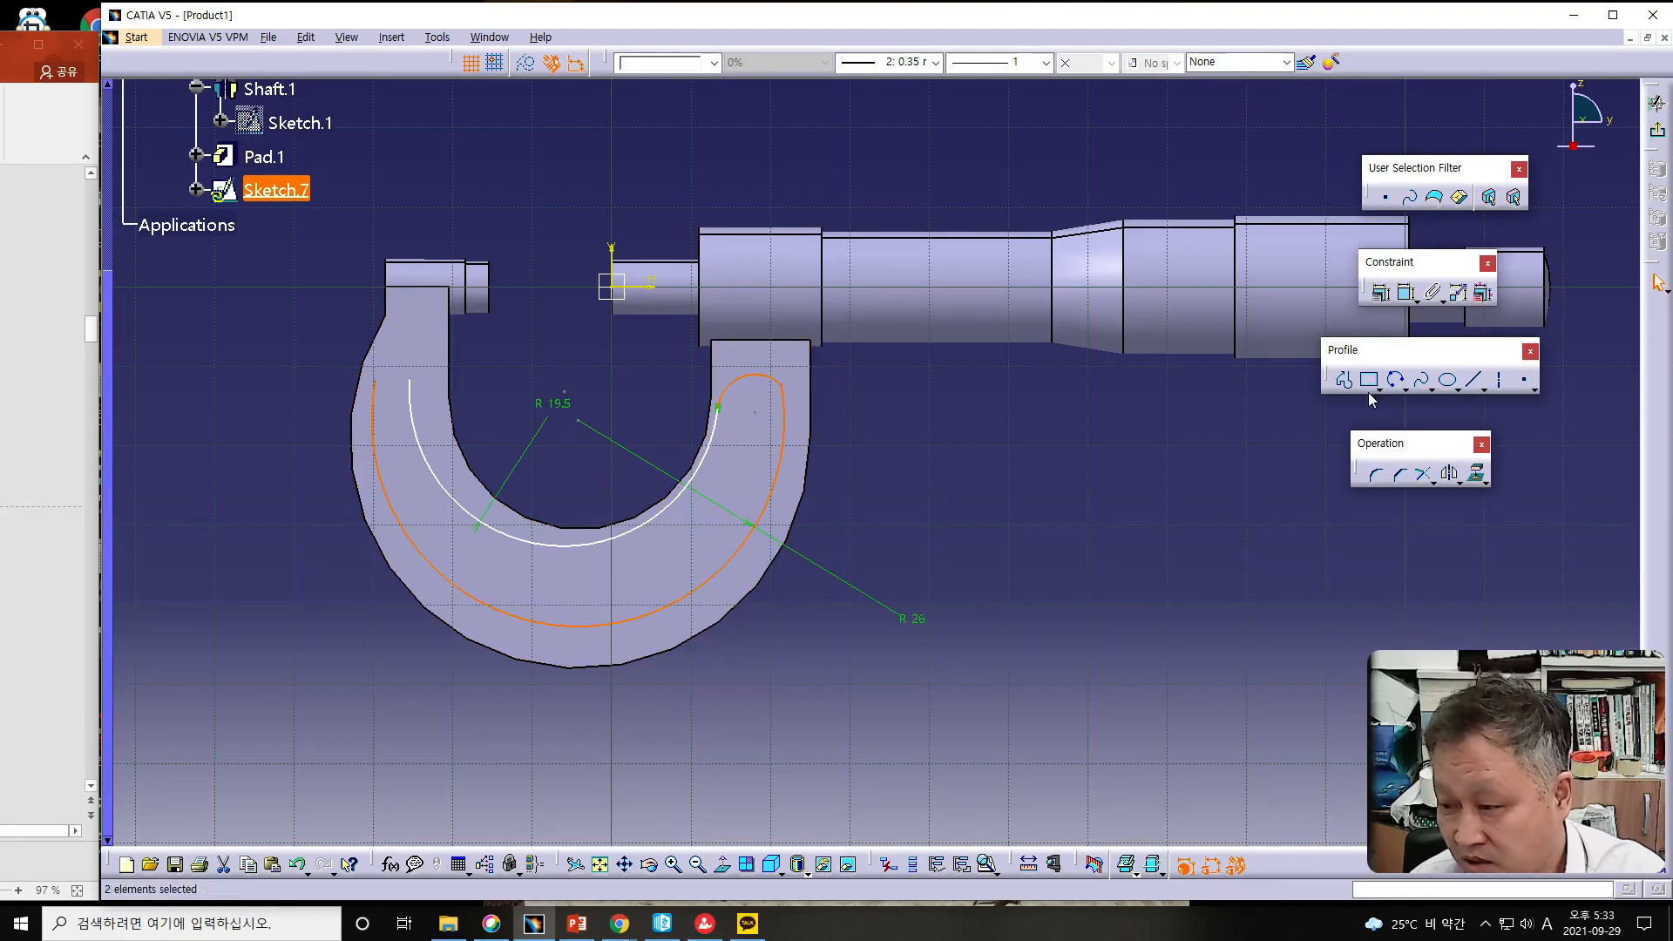
- Constrain the small end arc tangent to the outer arc on the frame face
left_click(1380, 293)
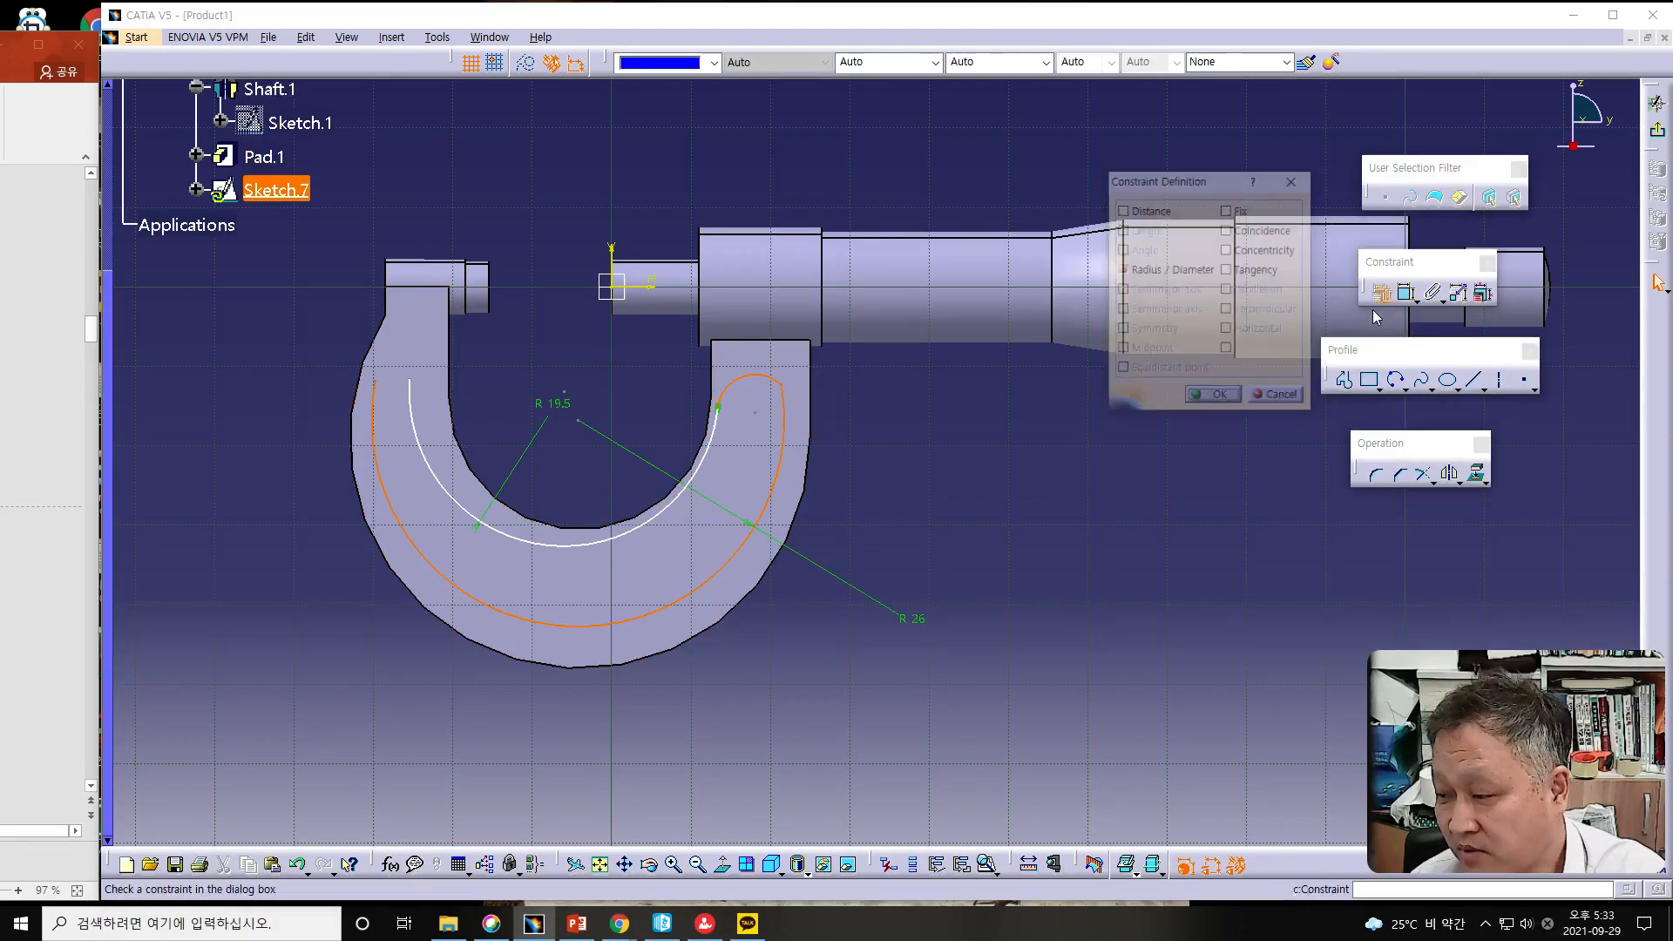
left_click(1227, 270)
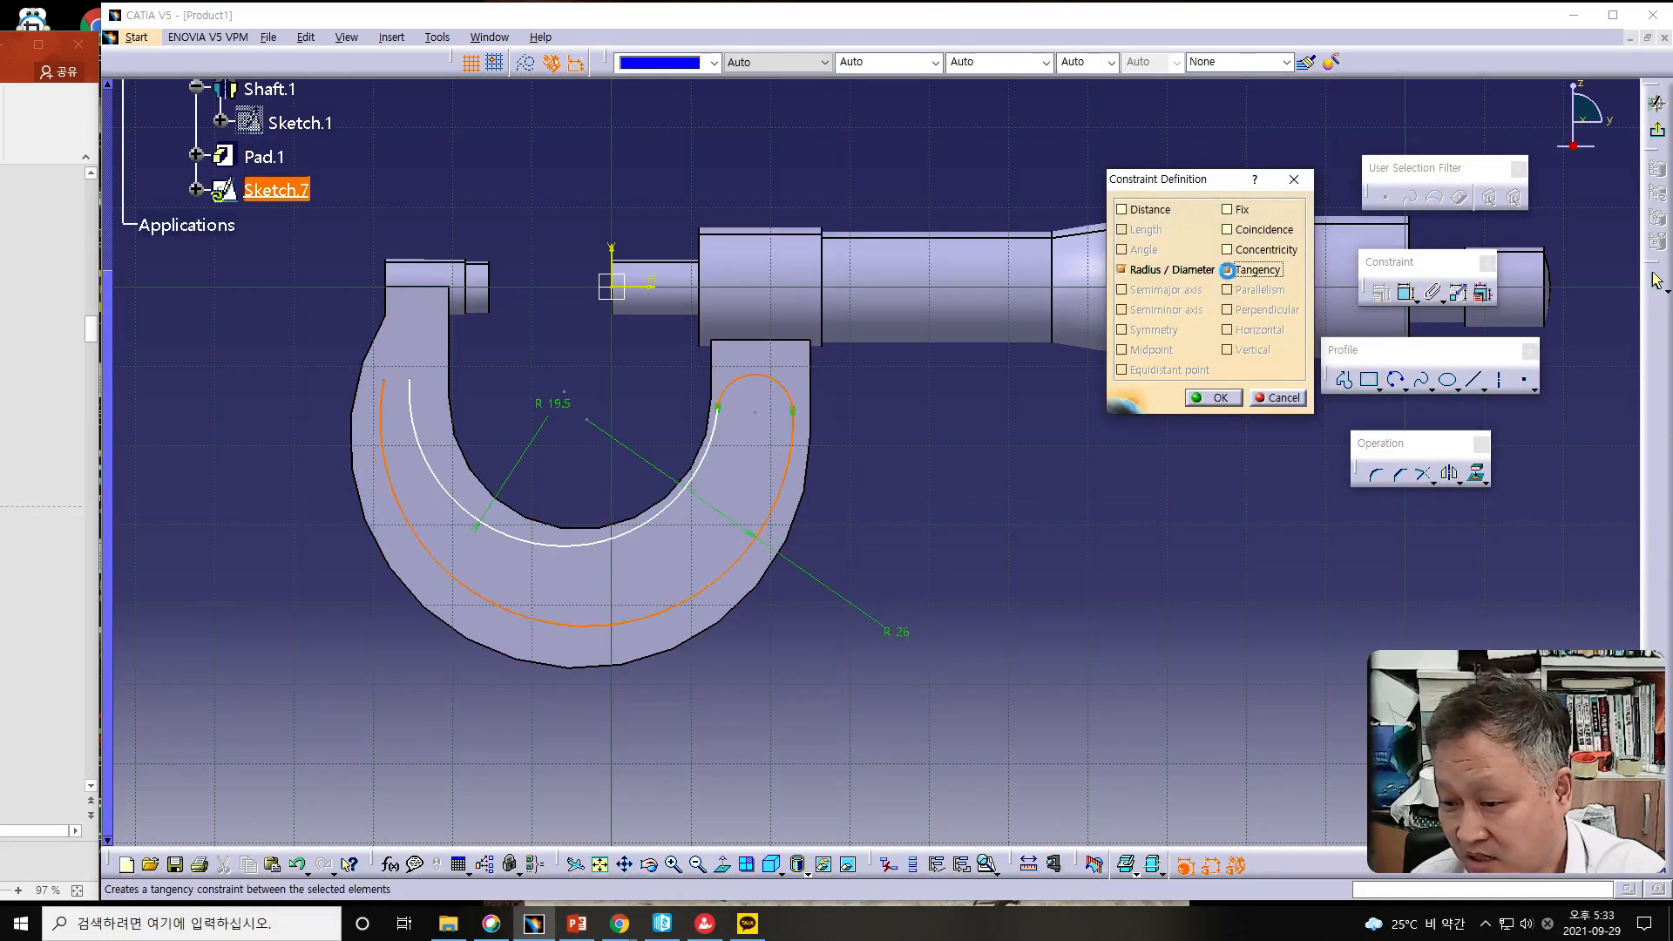
left_click(1213, 399)
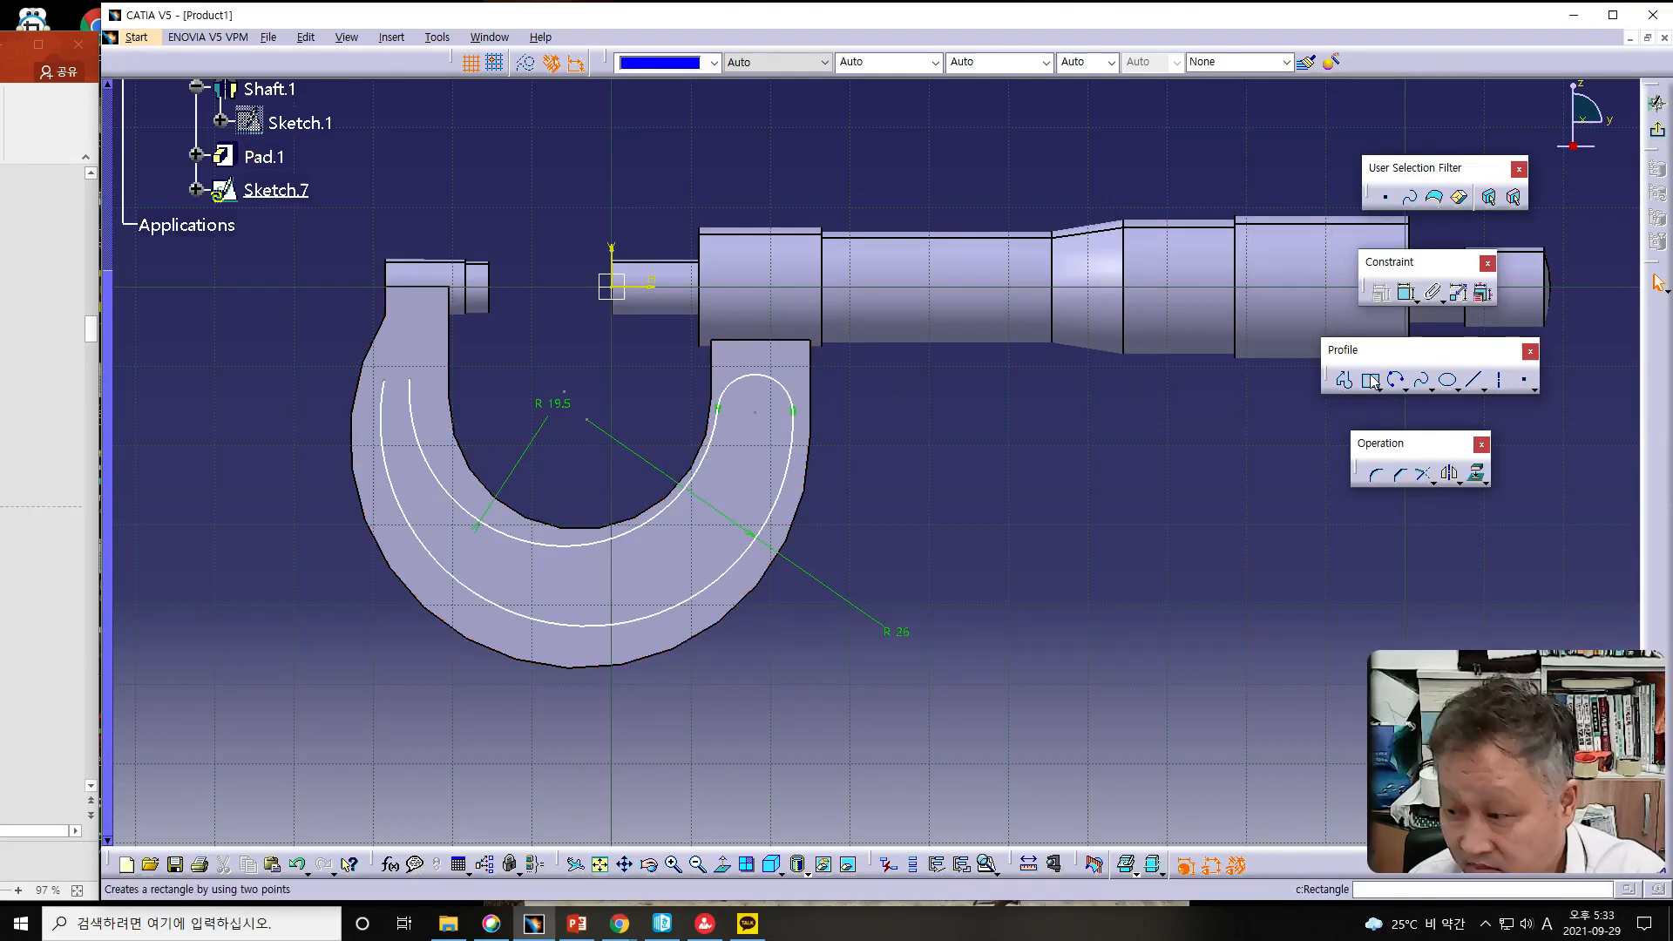
mouse_move(410, 381)
left_mouse_down()
mouse_move(411, 348)
mouse_move(434, 377)
mouse_move(423, 413)
mouse_move(429, 401)
left_mouse_up()
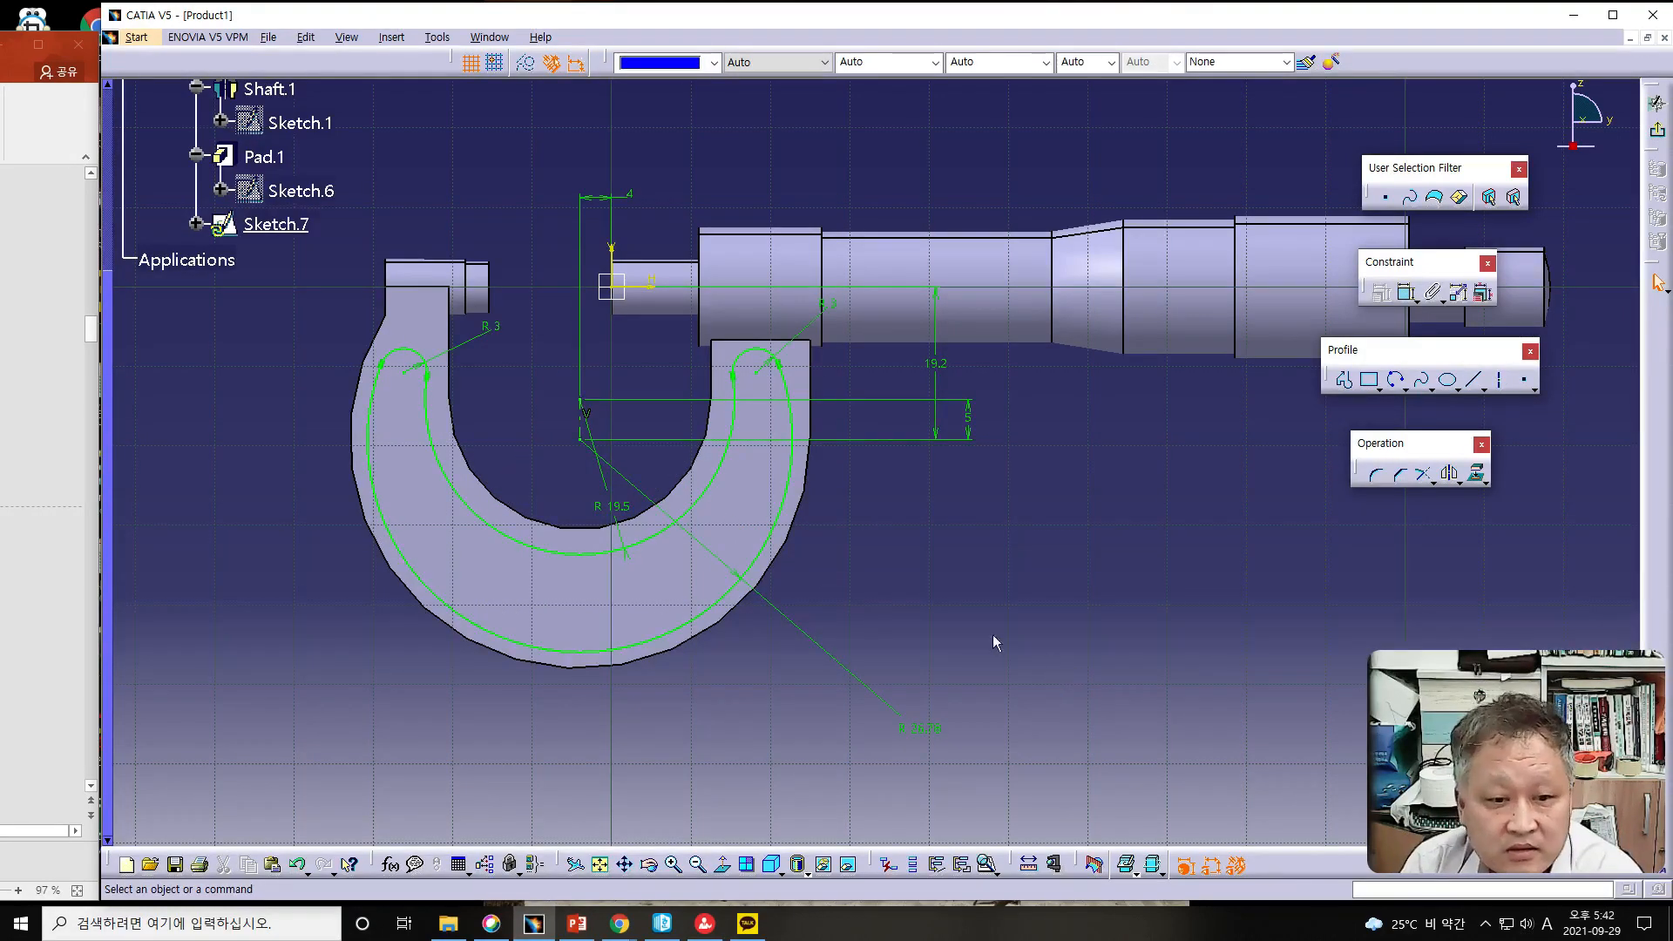
- Exit the finished slot sketch and start a 3.5 mm deep Pocket from it, consulting the reference document
left_click(1655, 131)
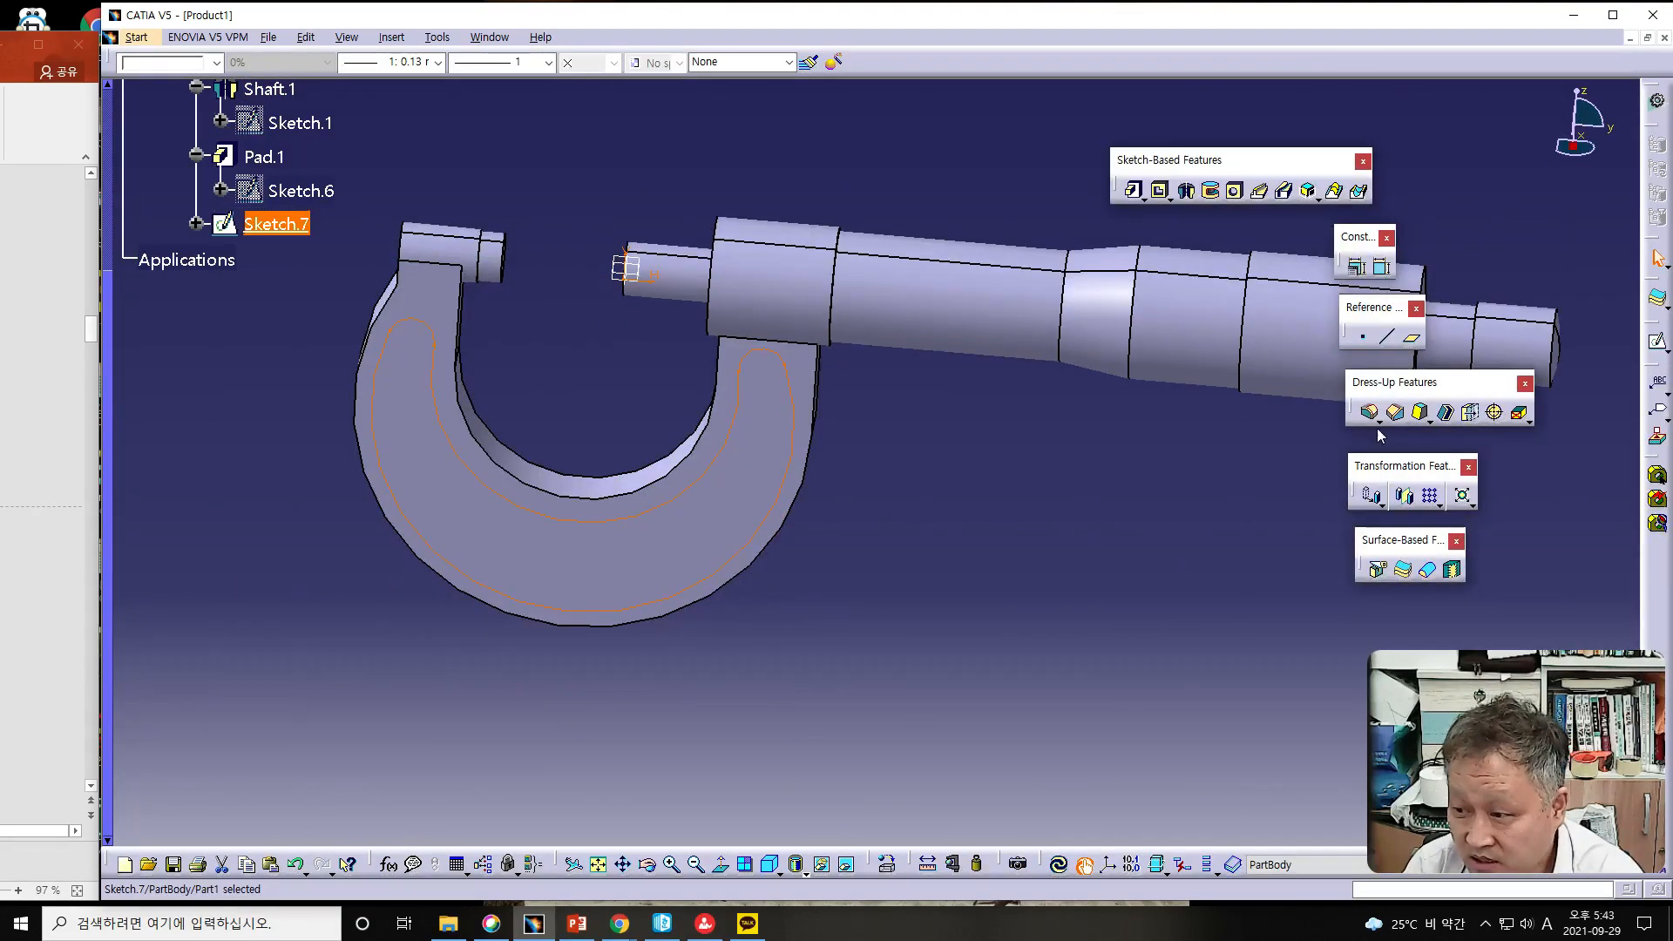
left_click(1160, 192)
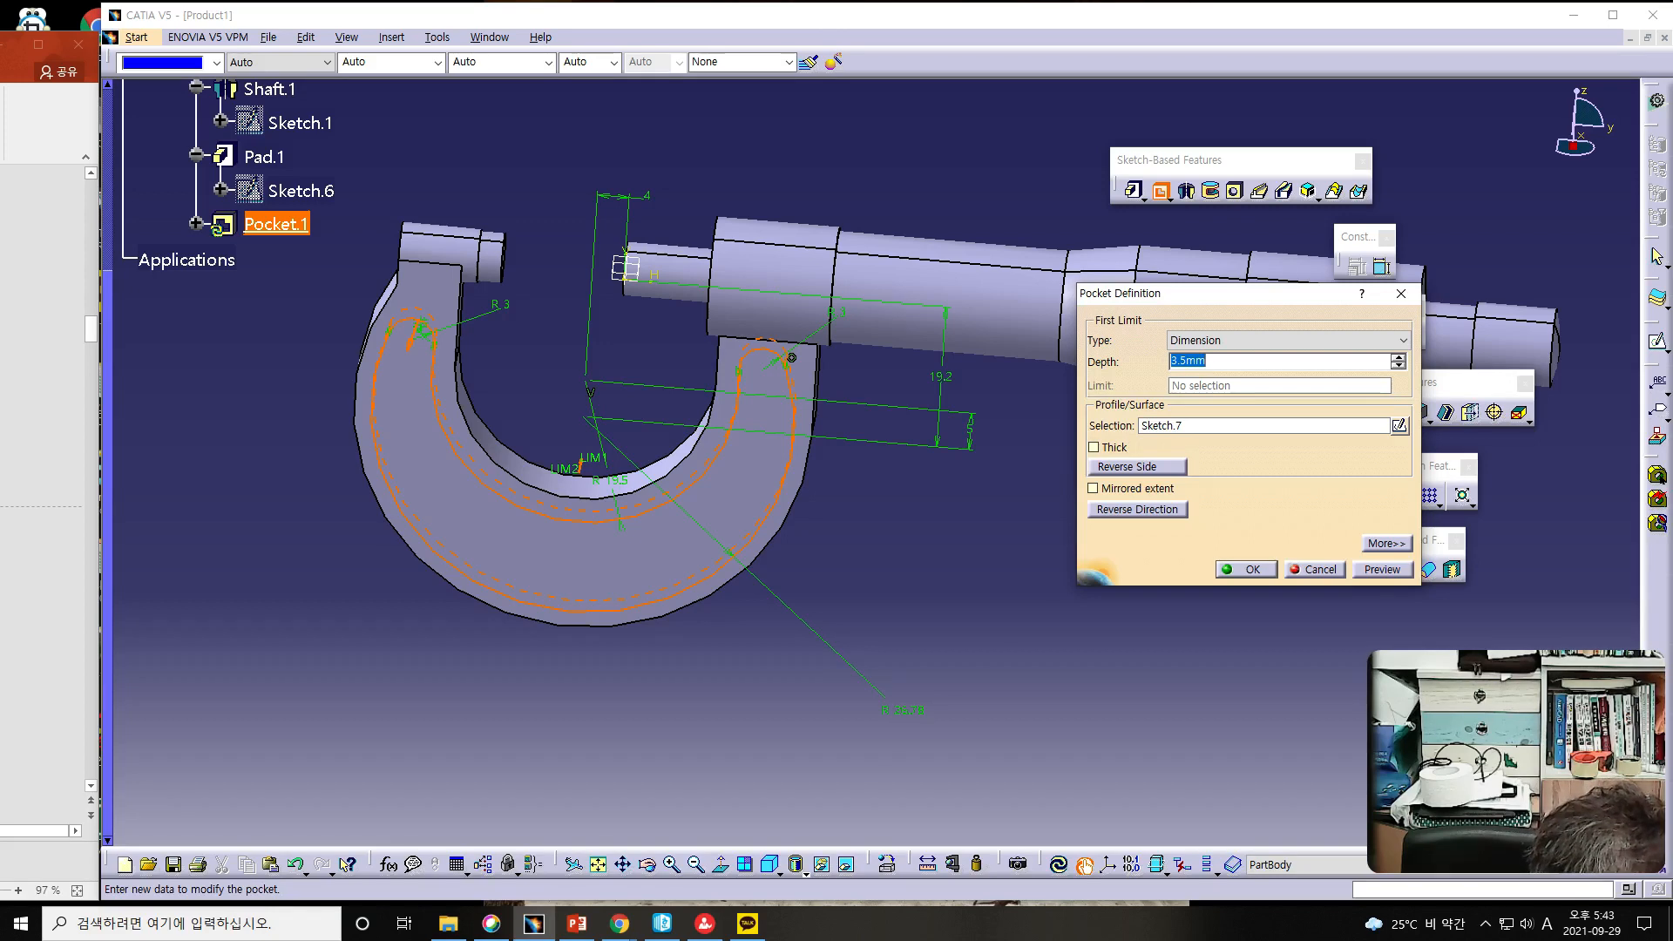
key("alt+Tab")
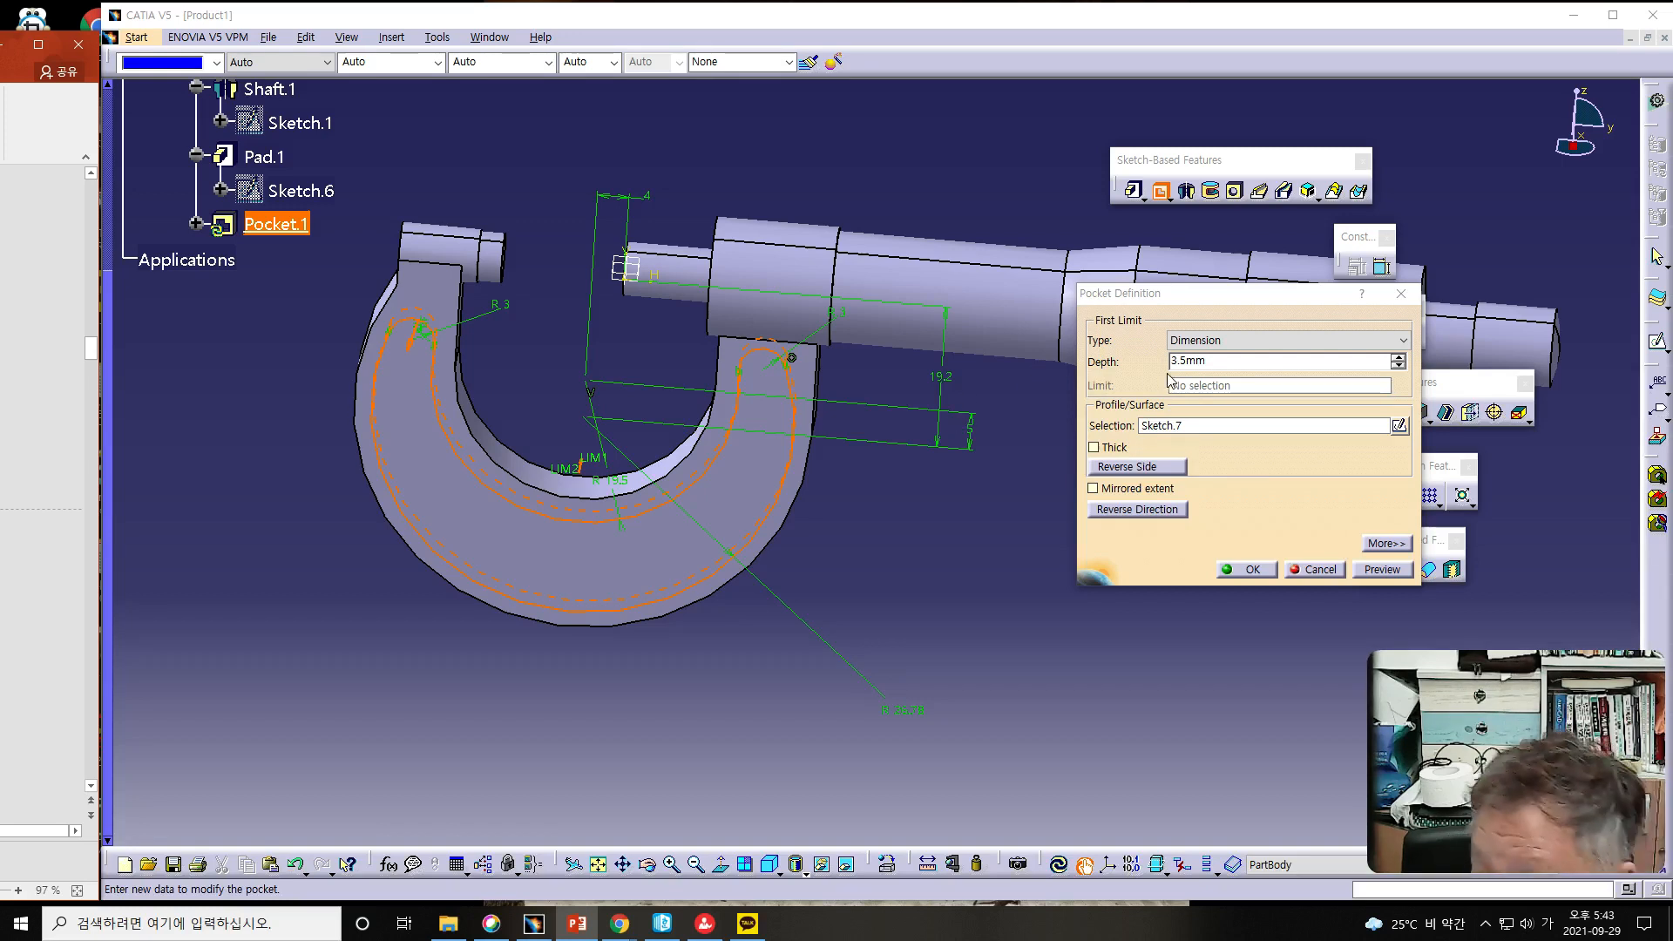
left_click(1389, 546)
left_click(1396, 571)
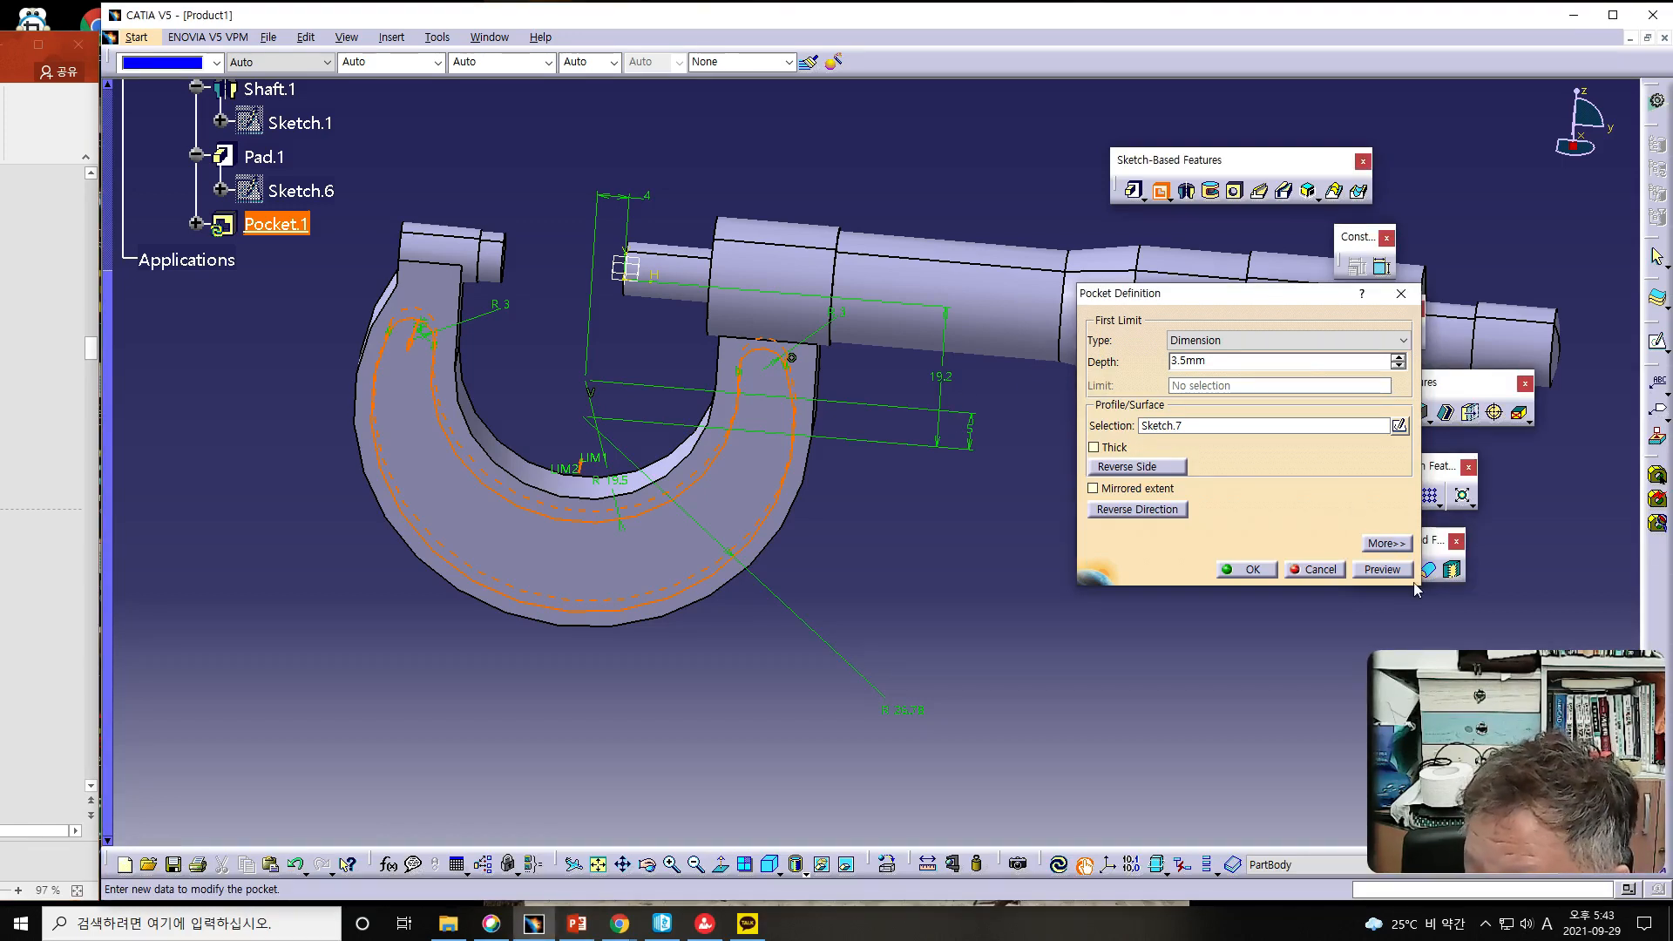
- Try to cut the slot pocket with a first limit of 3.5 mm and a second limit of -1.5 mm
left_click(1398, 546)
left_click_drag(1303, 292, 944, 327)
left_click_drag(1136, 397, 752, 406)
type("-1.5")
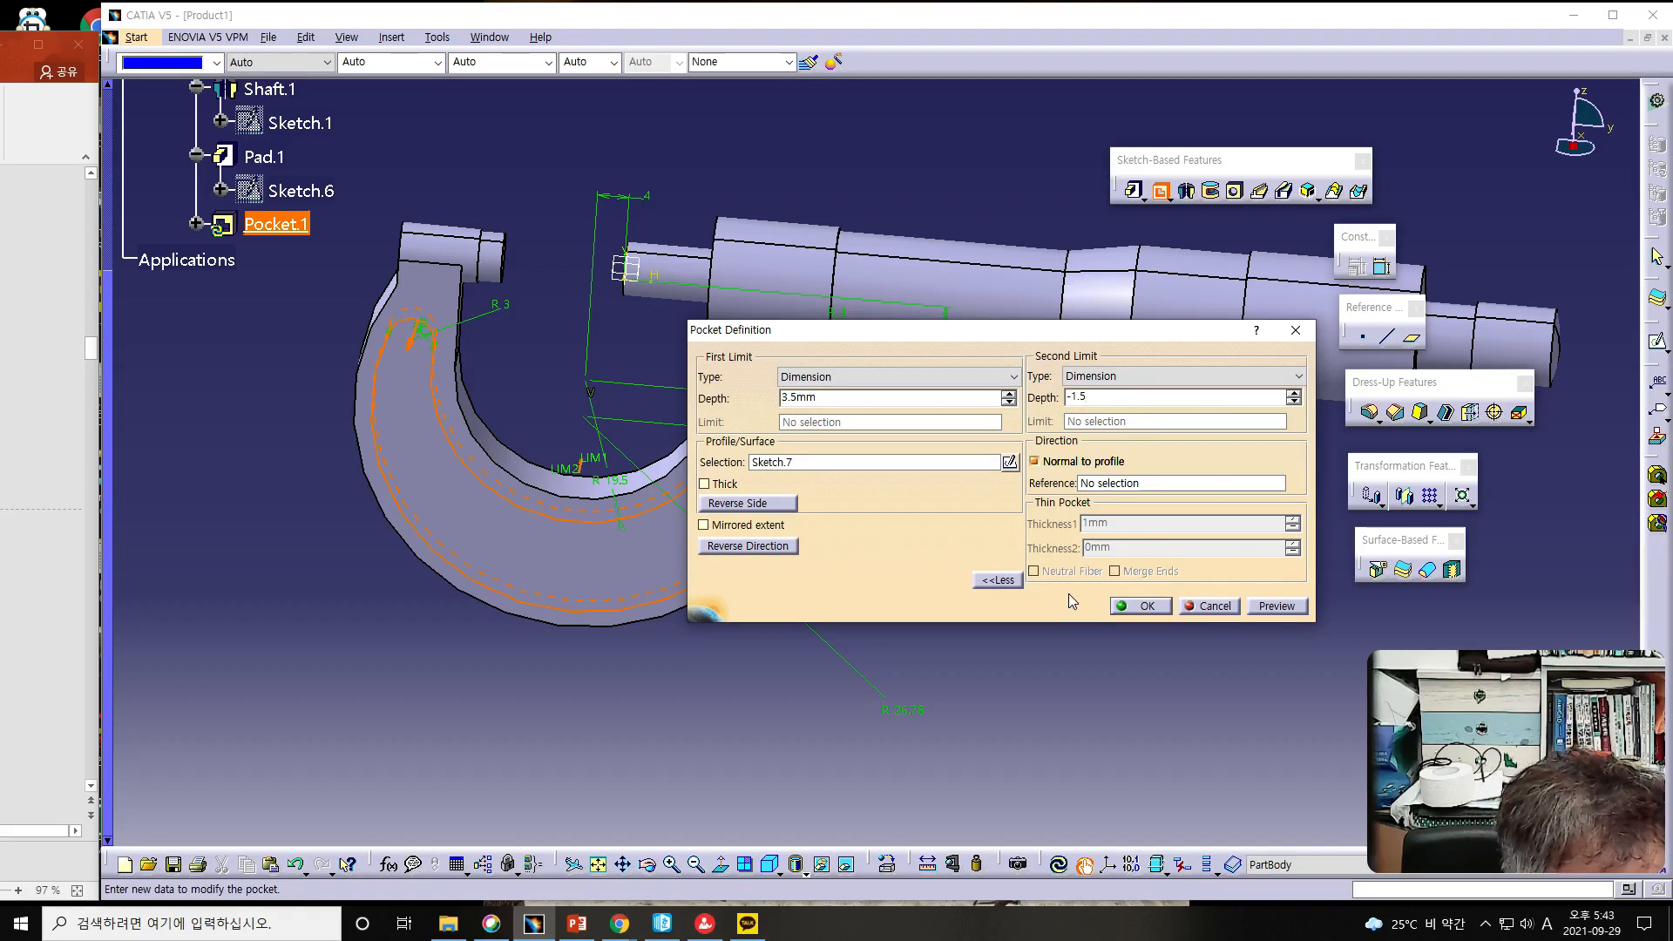
left_click(1265, 607)
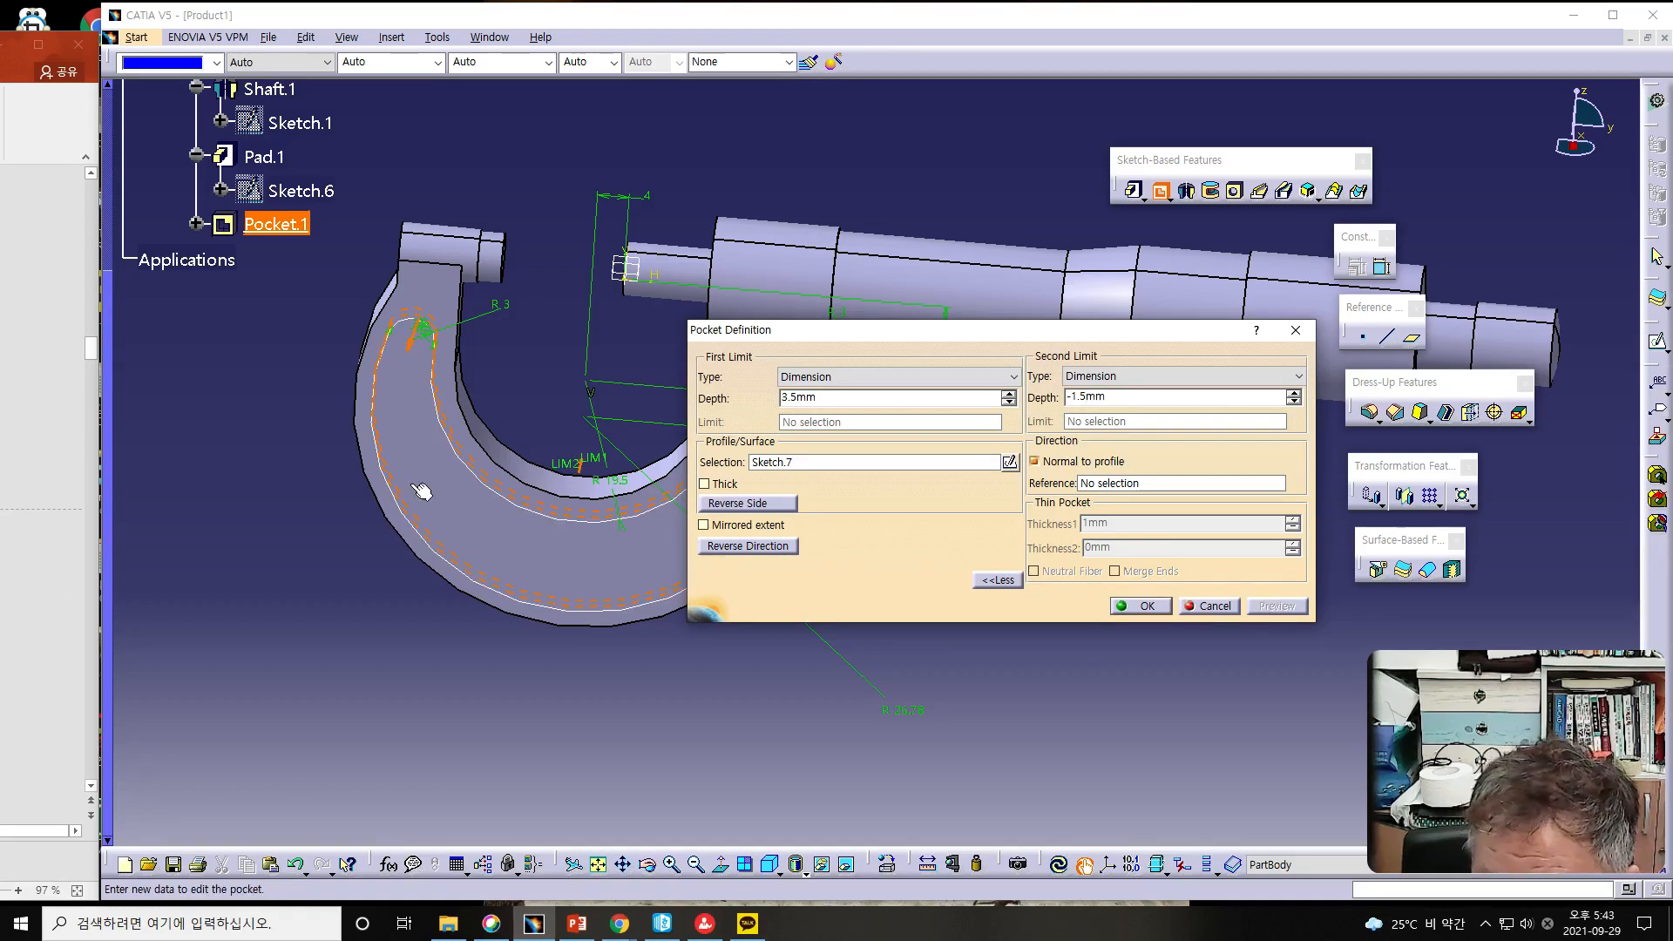
middle_click_drag(299, 504, 480, 505)
key("alt+Tab")
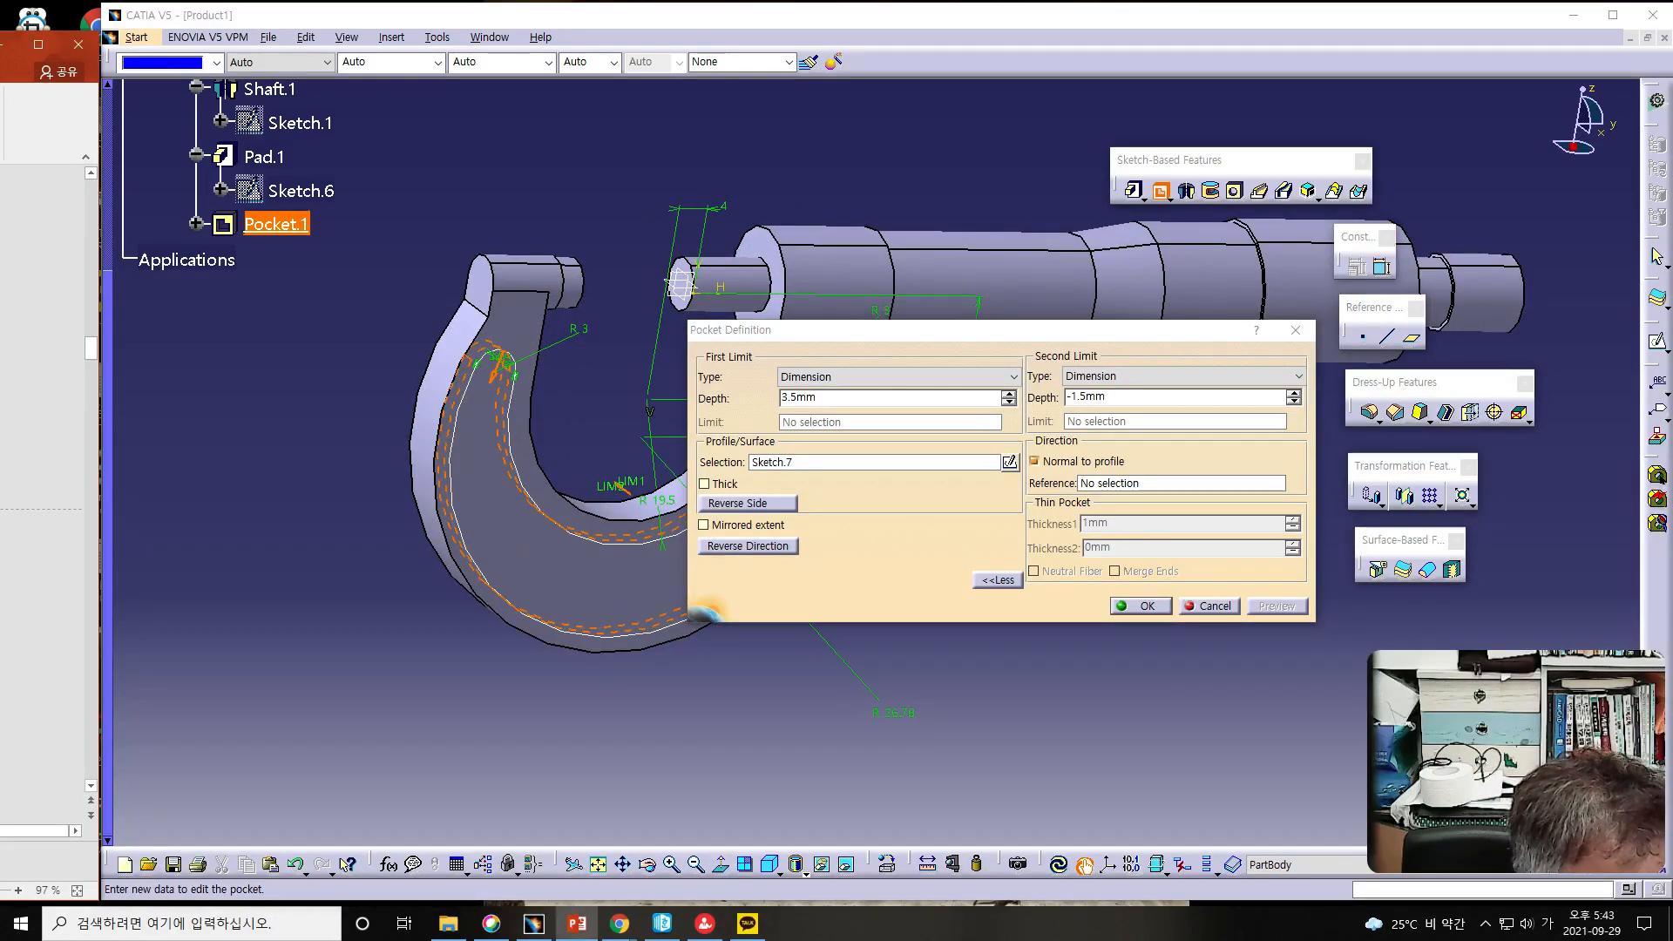
left_click(1140, 603)
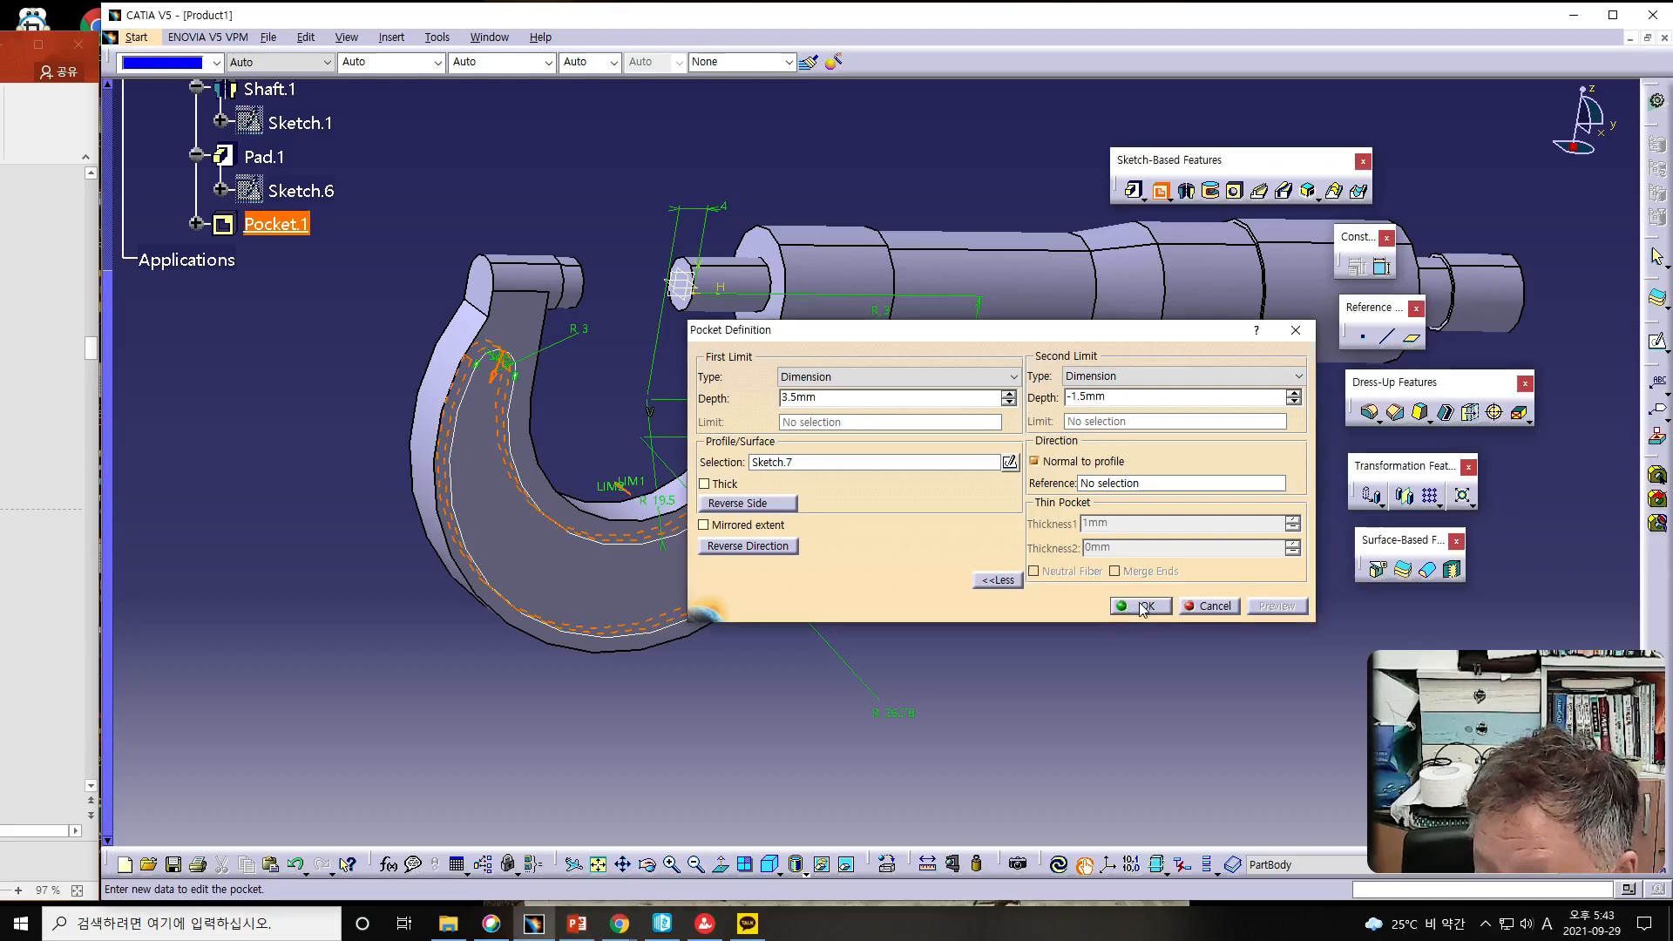
left_click(1141, 606)
left_click(800, 627)
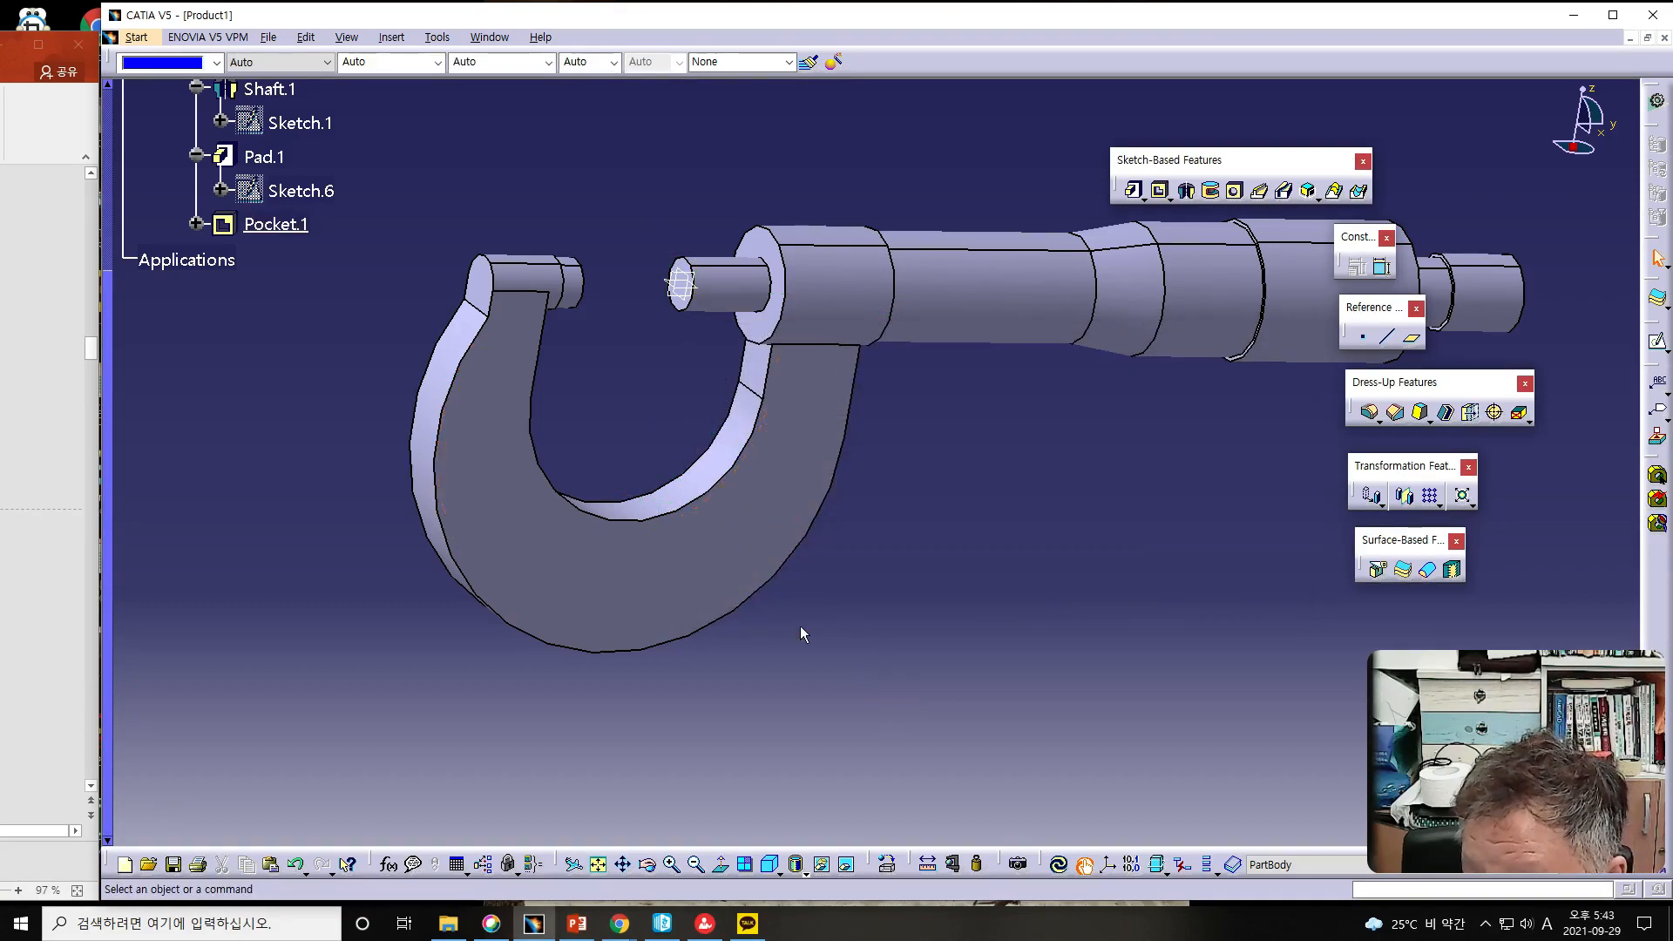
- Try changing the slot pocket's first limit to Up to last and reversing its cut side
middle_click_drag(595, 678, 506, 593)
double_click(275, 224)
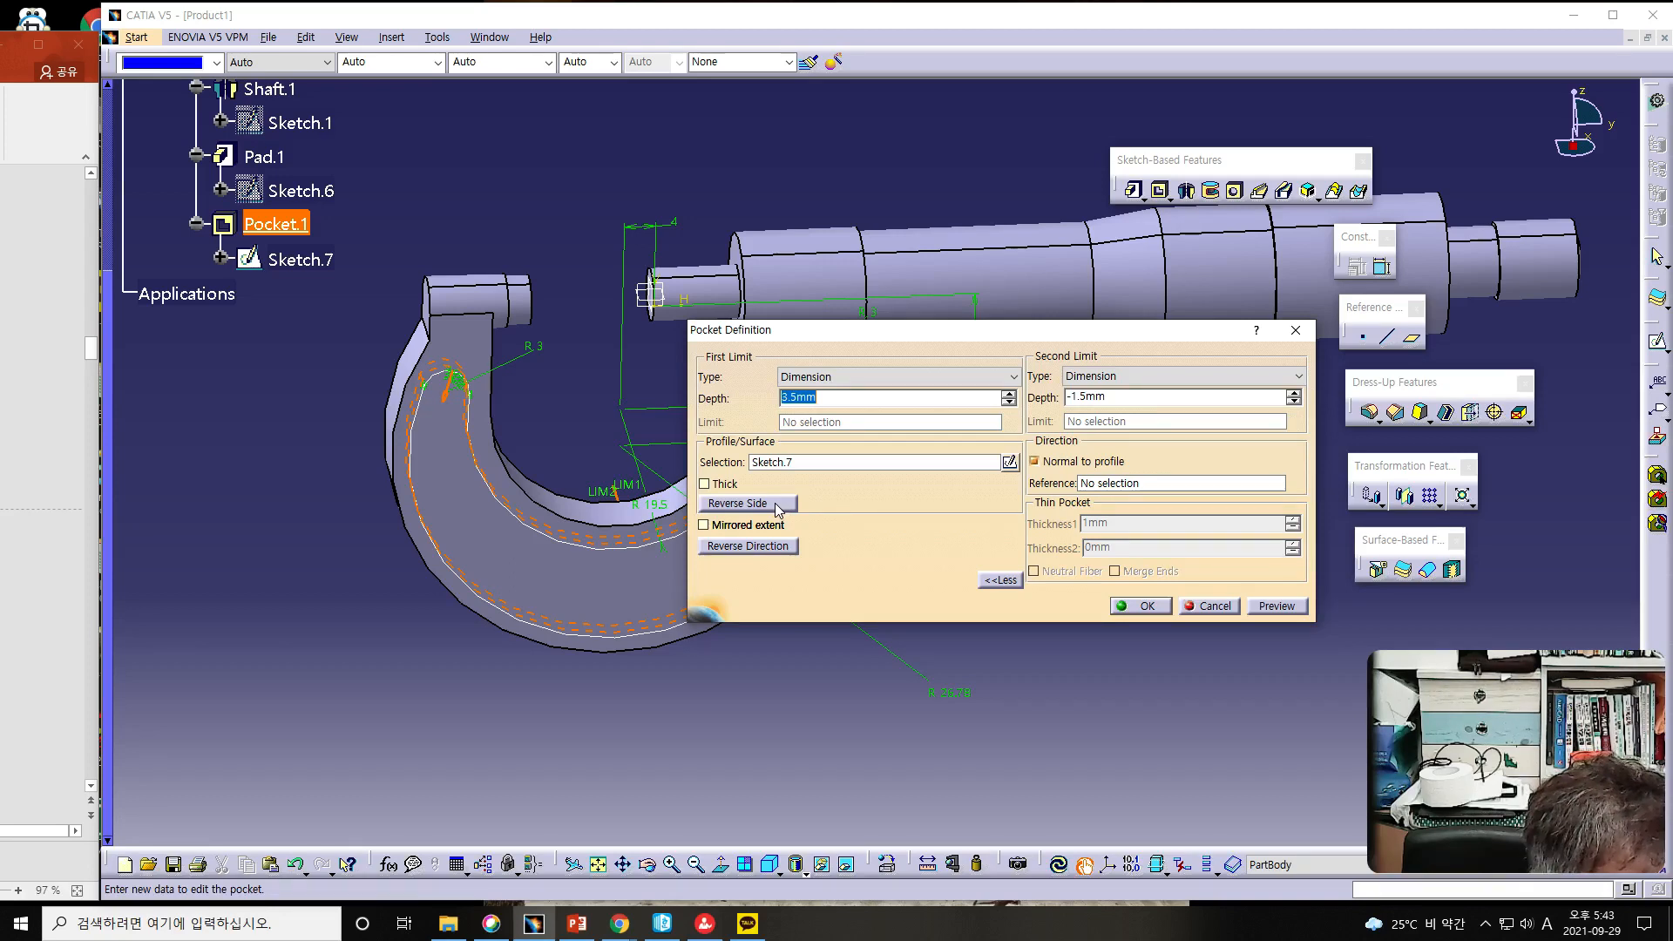
key("alt+Tab")
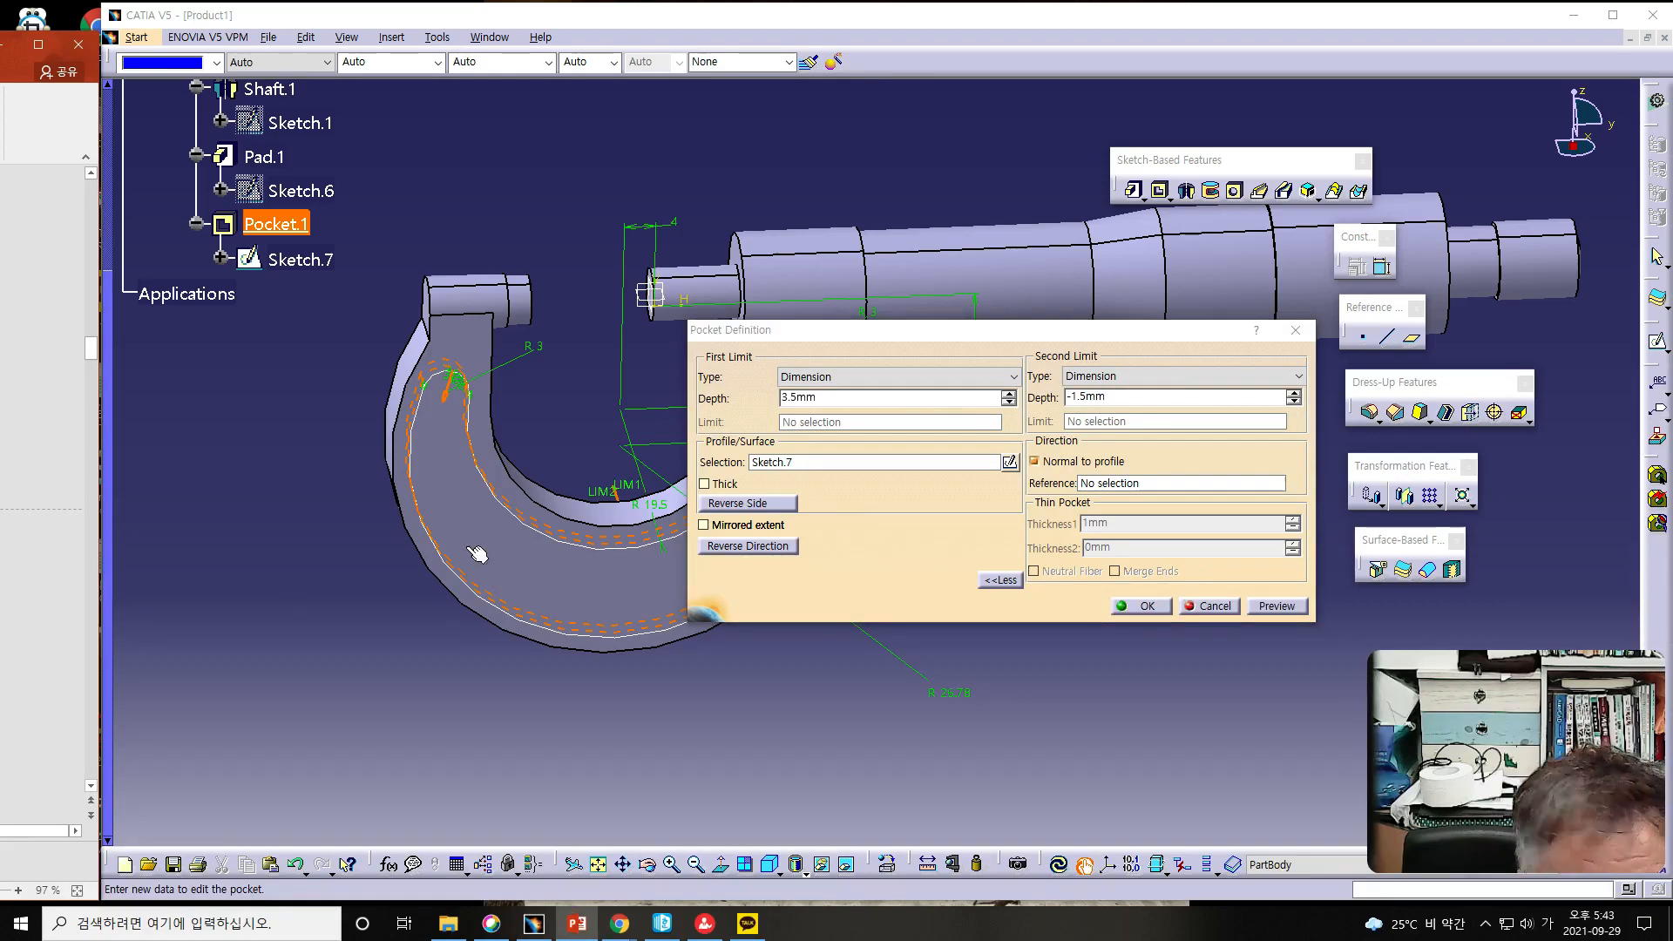
left_click(843, 384)
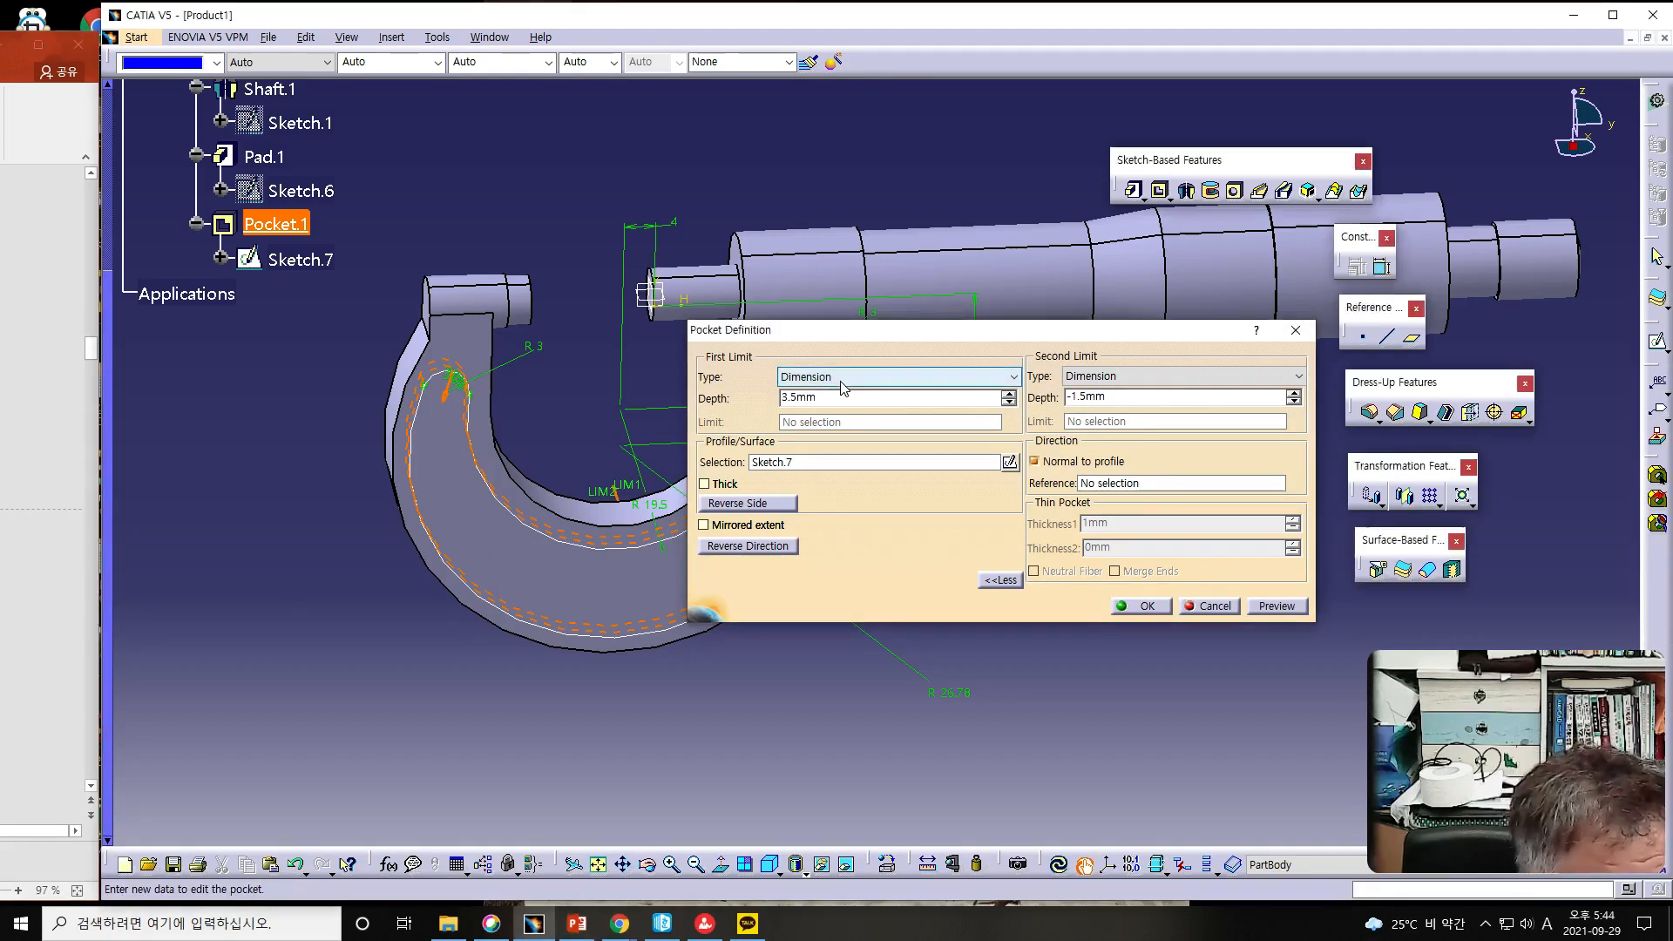
left_click(842, 384)
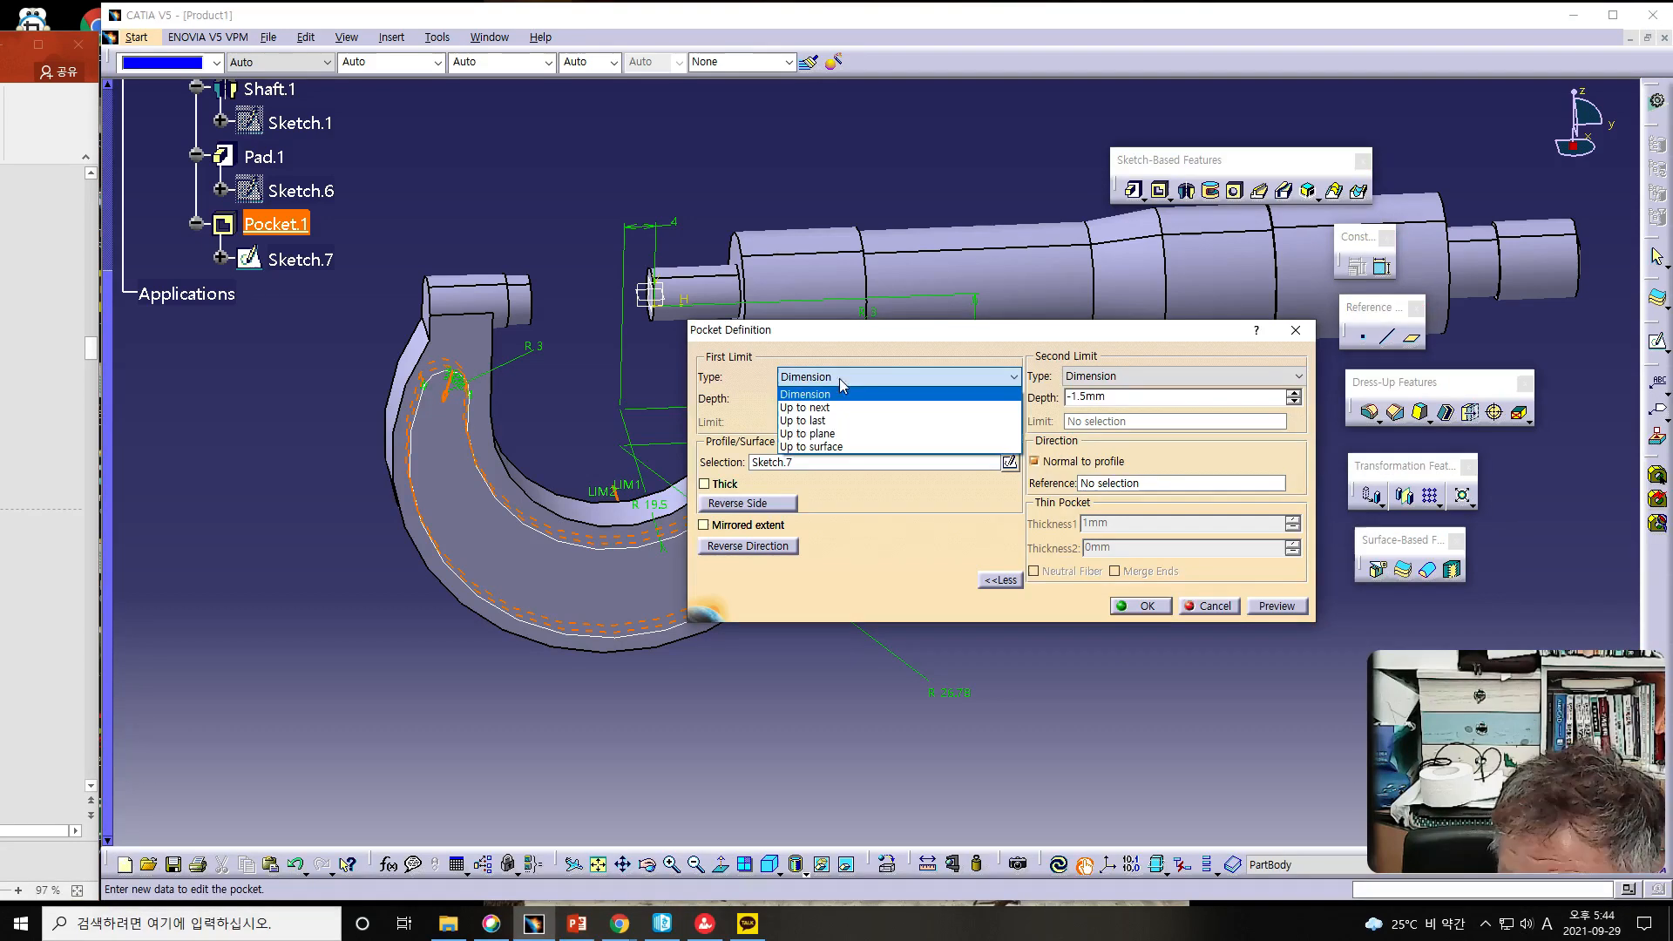
left_click(815, 423)
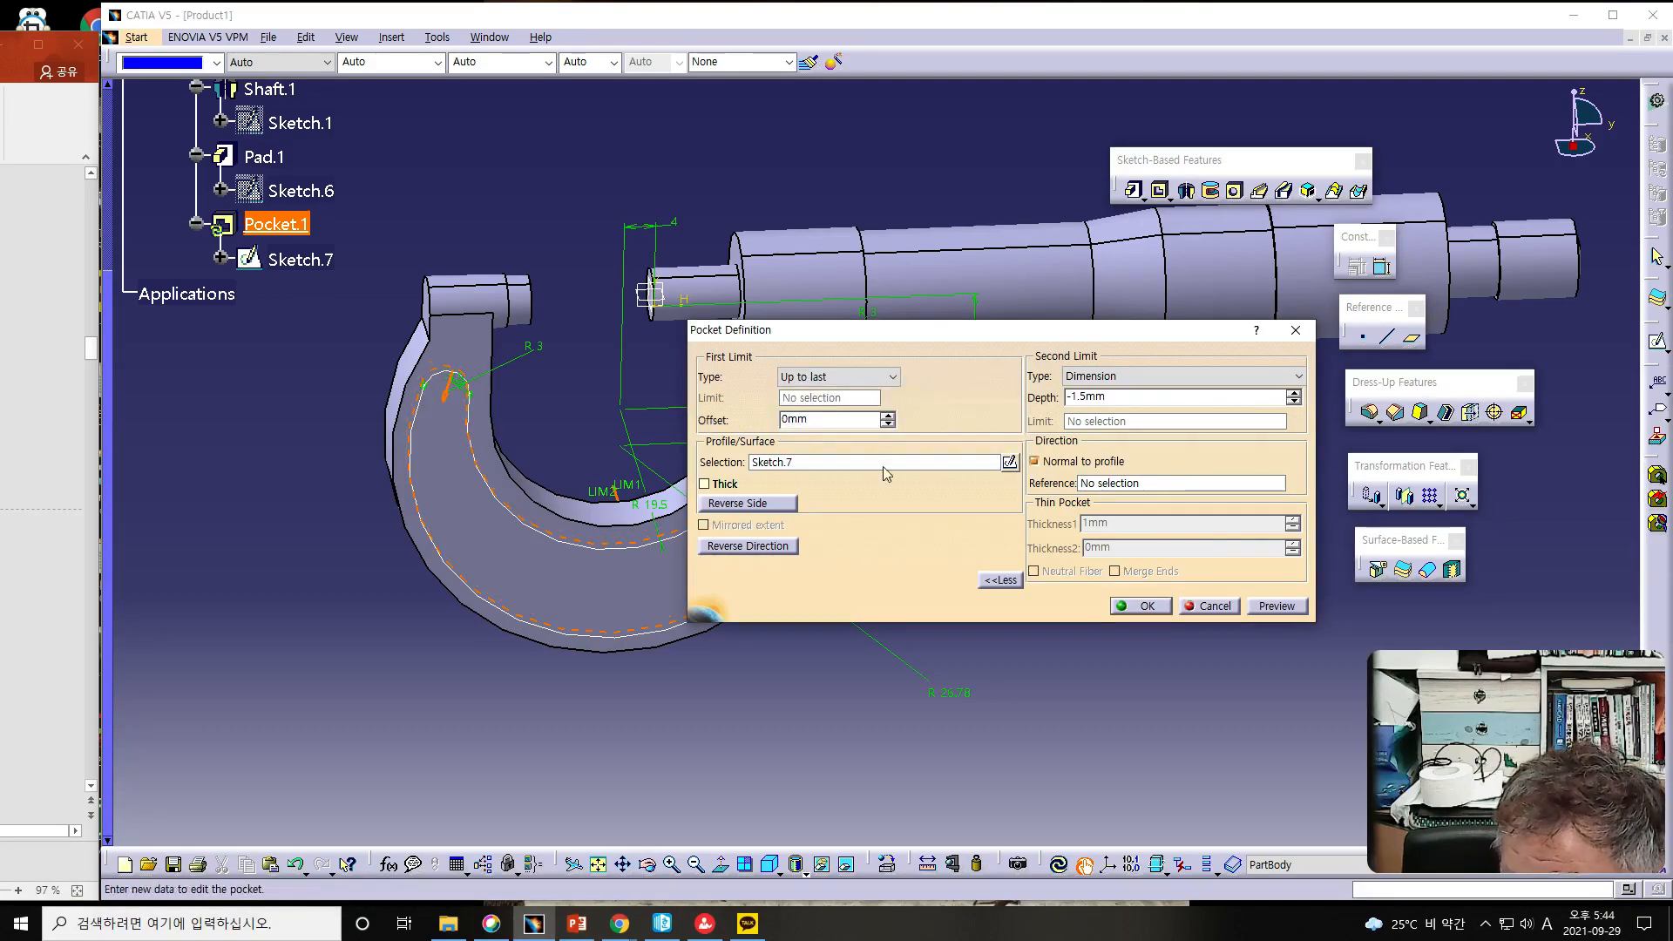
left_click(1277, 606)
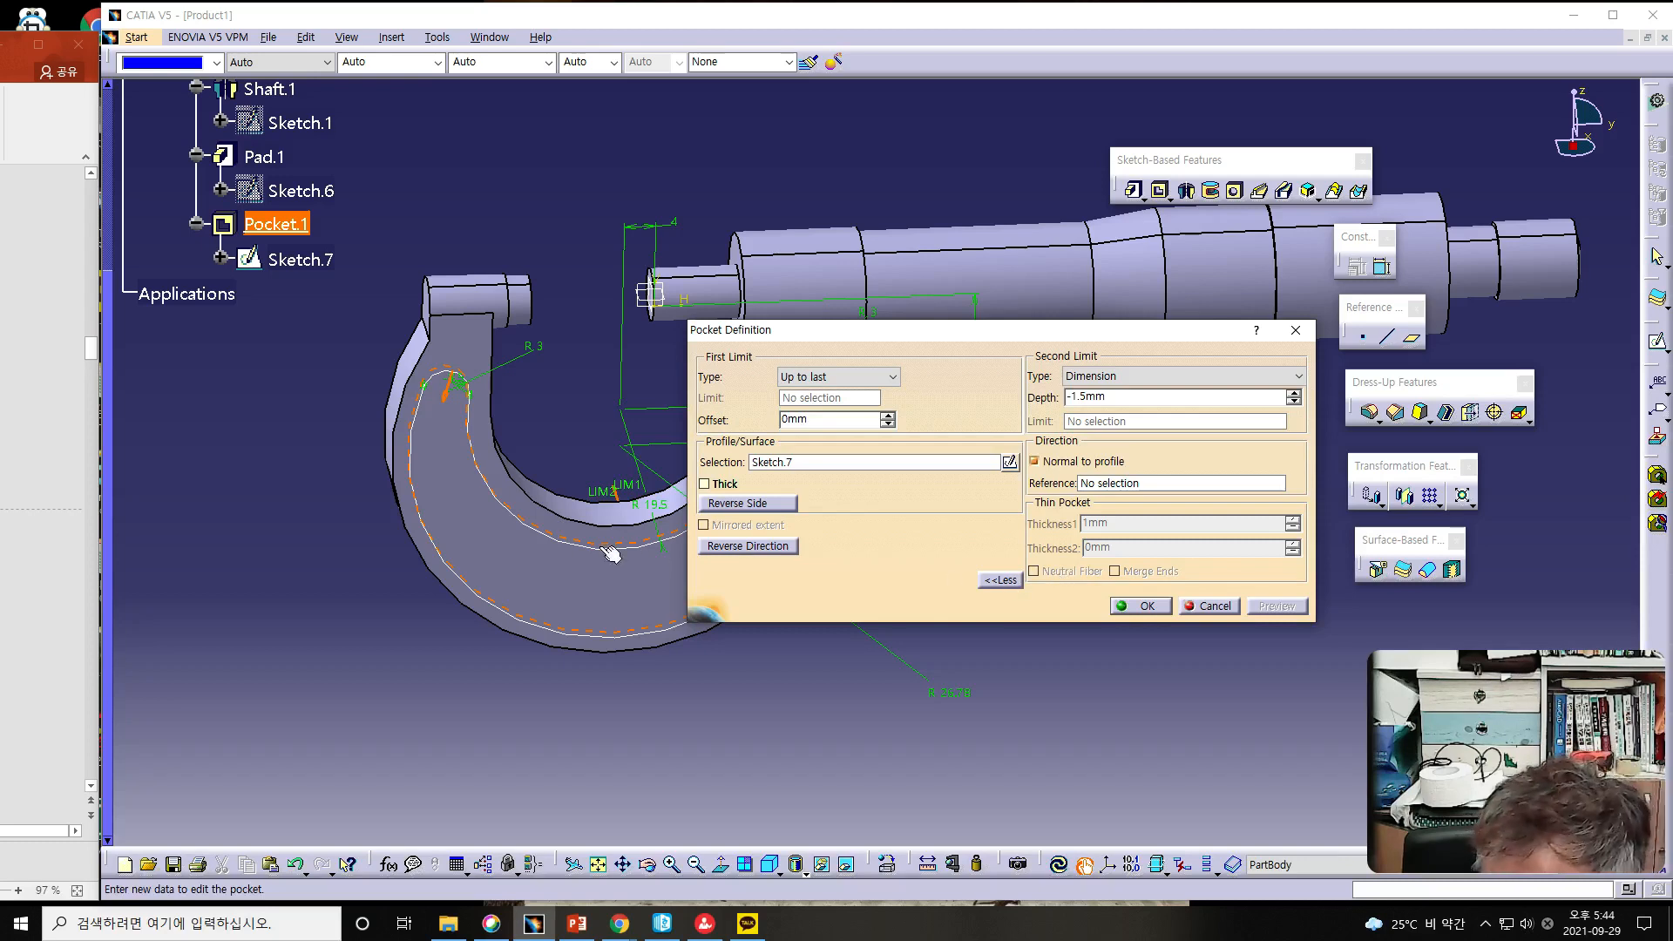
left_click(444, 401)
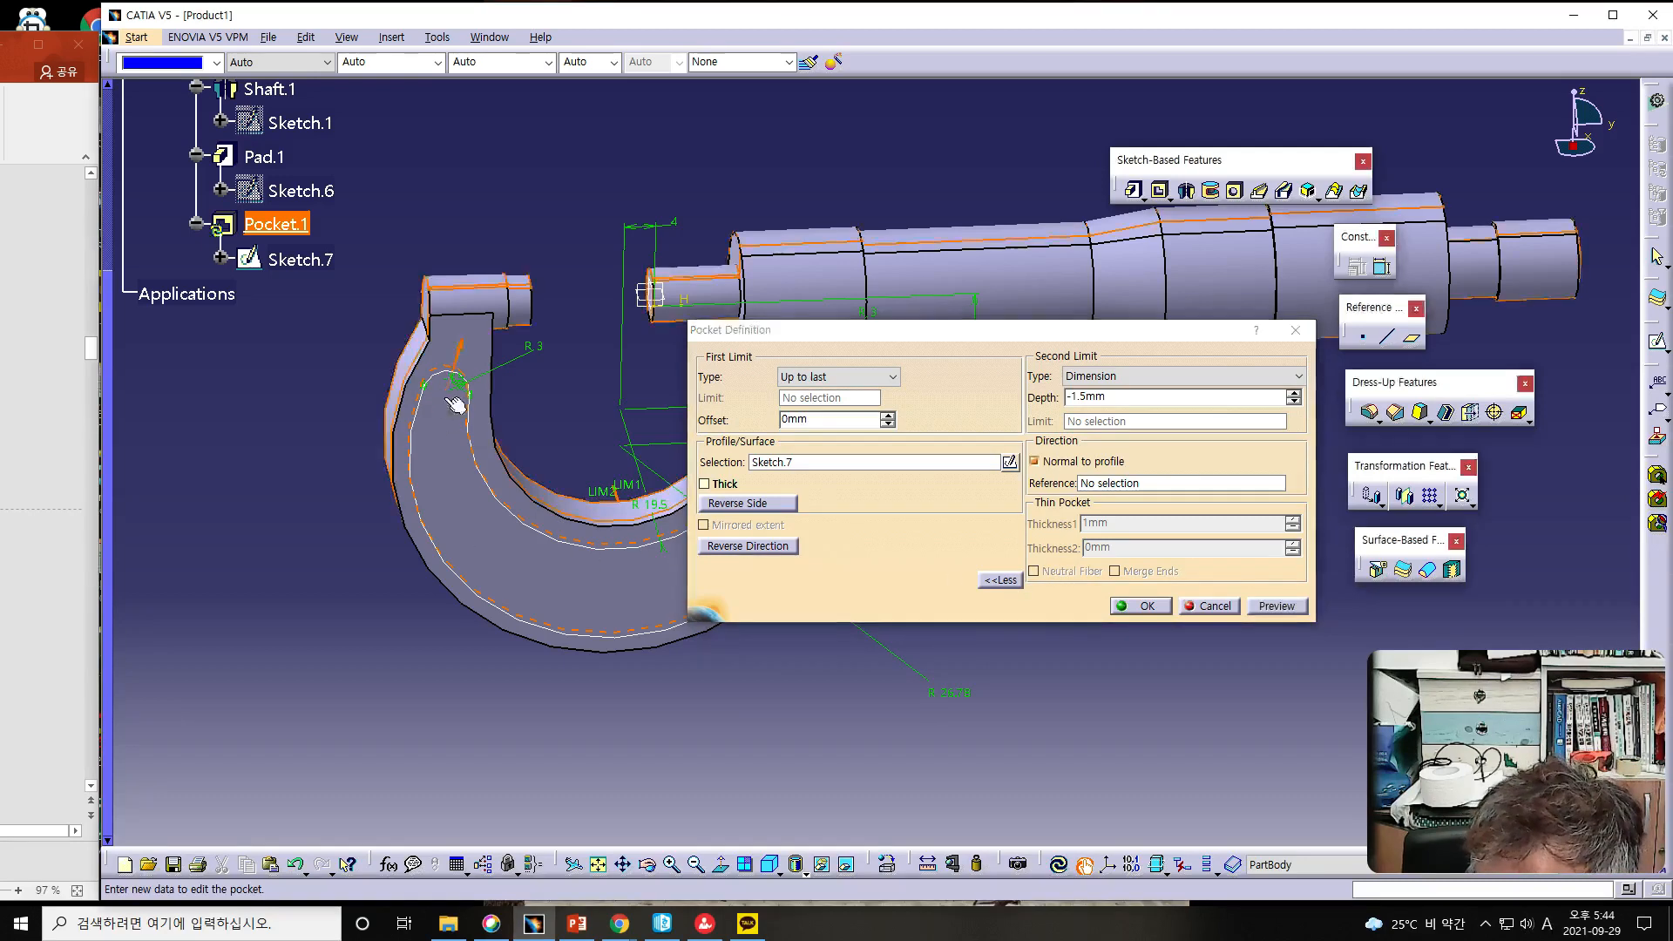
middle_click_drag(381, 541, 566, 540)
left_click(1140, 606)
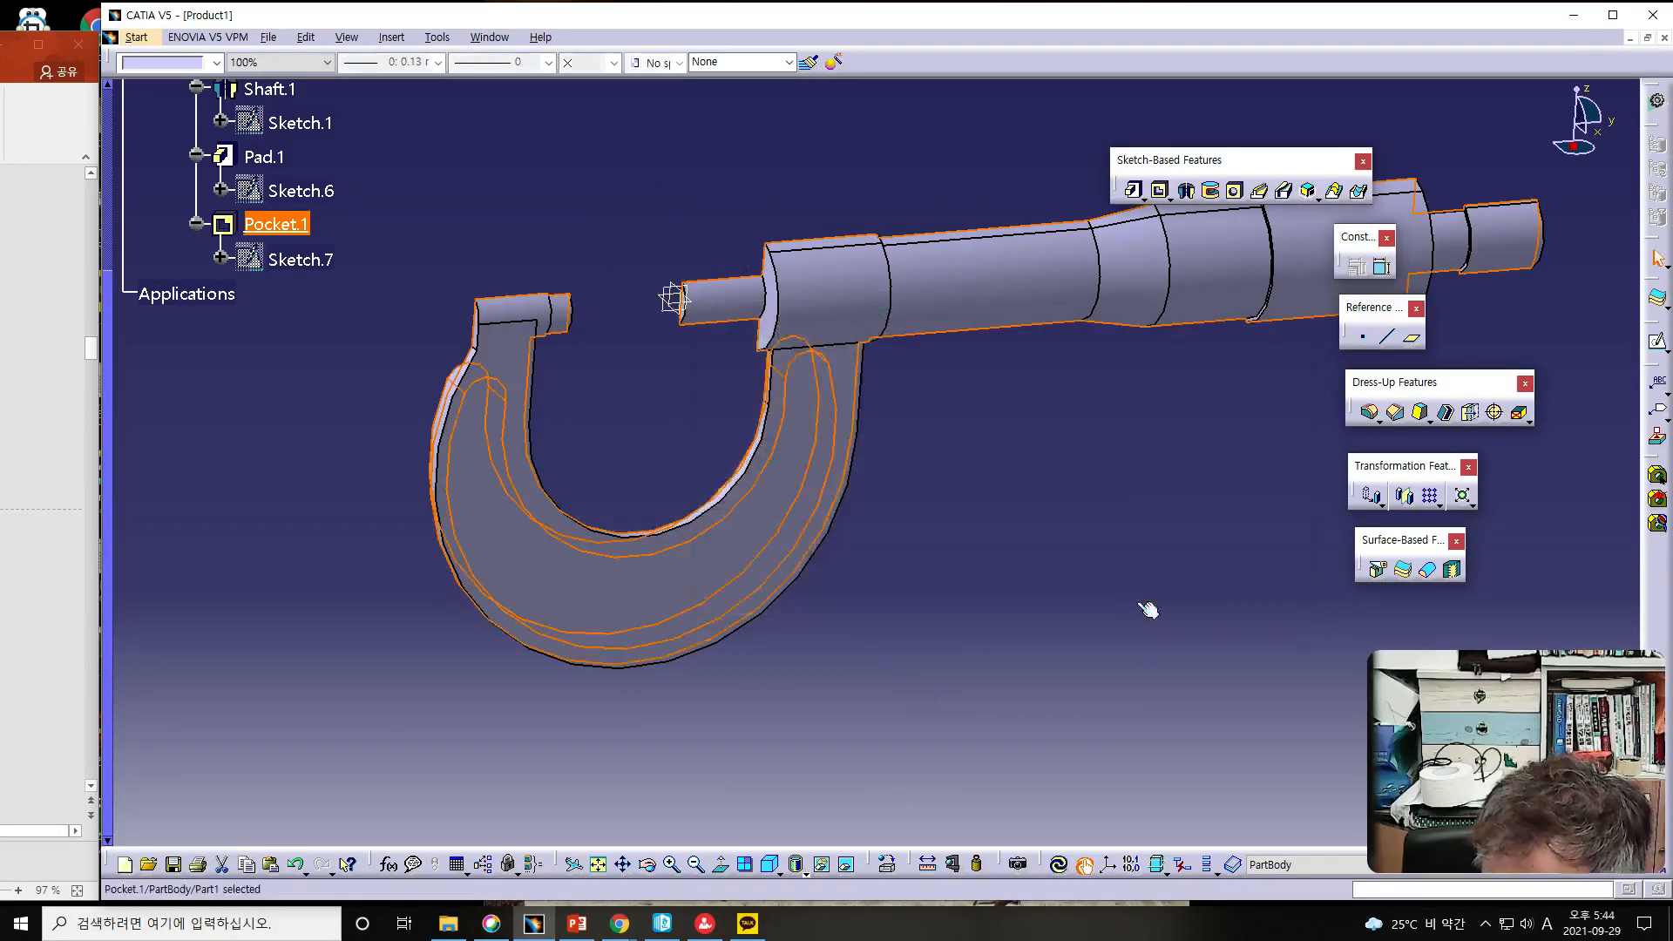
- Cut the curved slot sketch into the frame's flat face as a pocket 1.5 mm deep
middle_click_drag(420, 578, 631, 584)
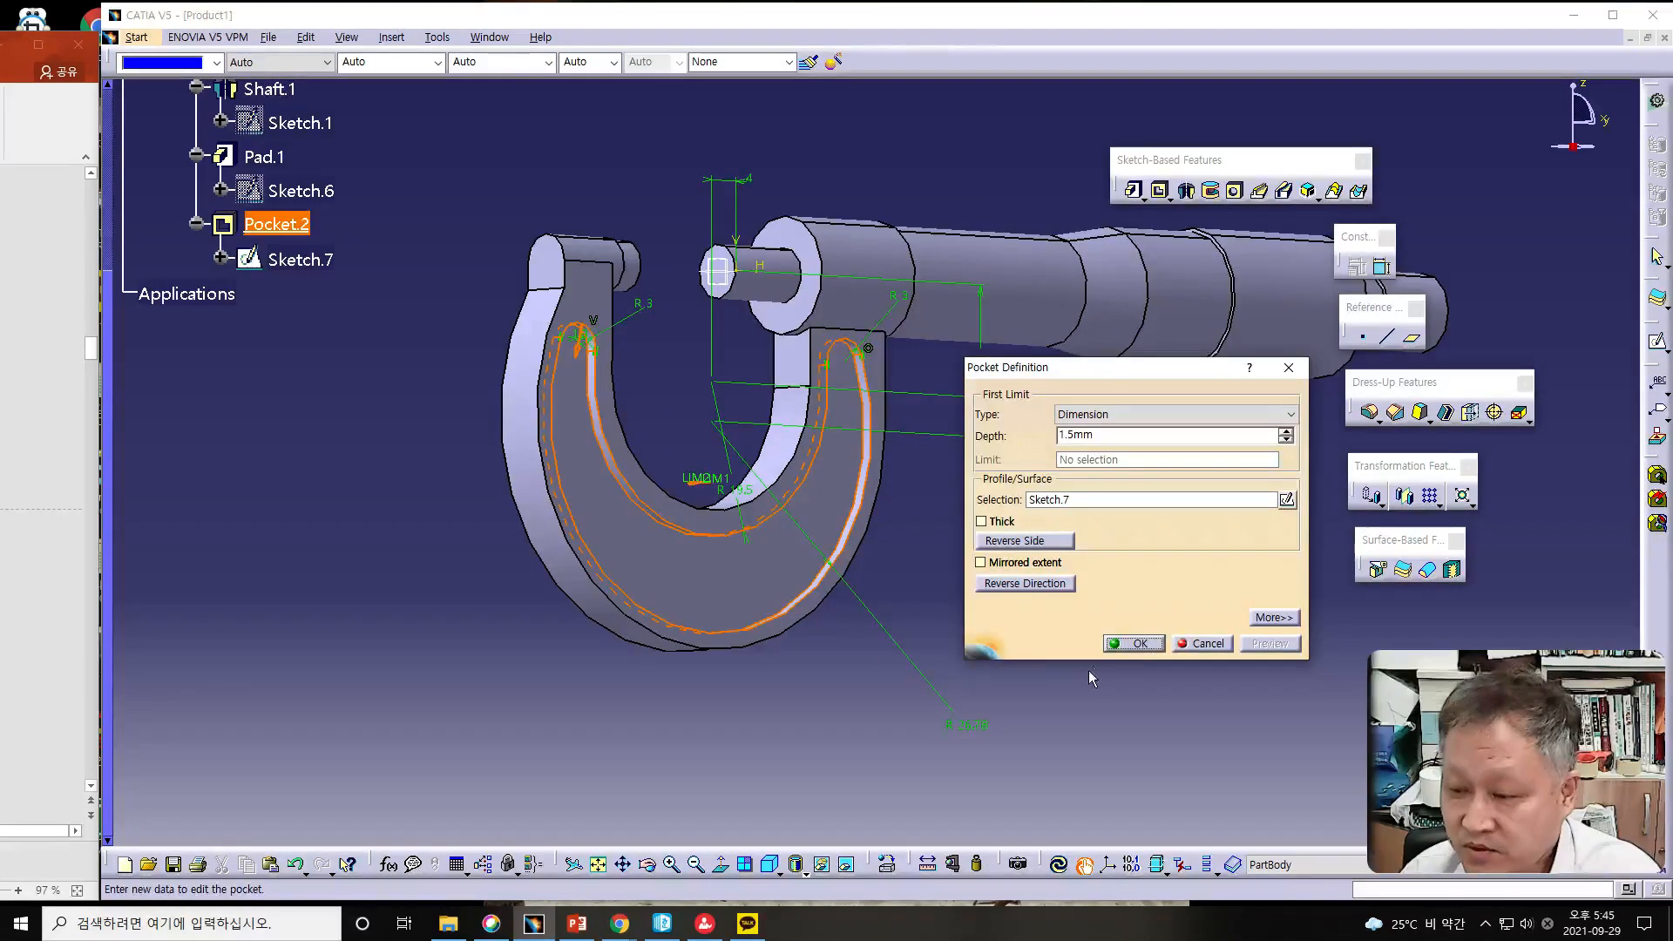
left_click(1136, 644)
middle_click_drag(1185, 562, 1020, 586)
left_click(1019, 587)
middle_click_drag(926, 560, 1014, 542)
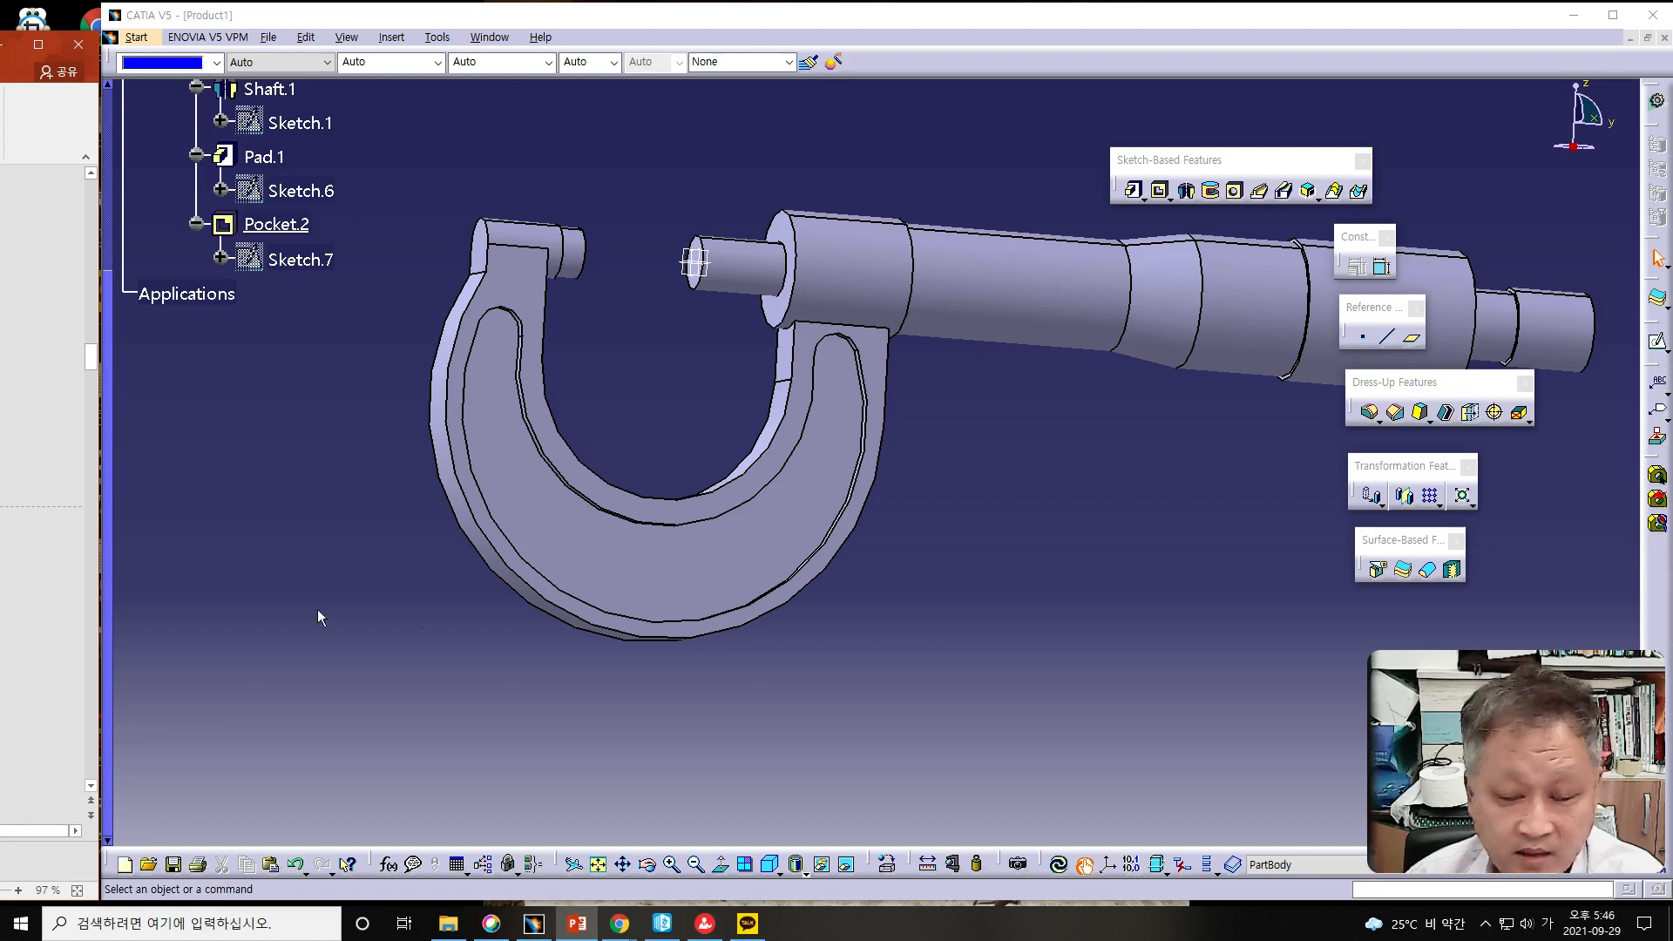
- Mirror the curved pocket to the frame's opposite face about the yz plane
middle_click(445, 532)
middle_click_drag(834, 511, 990, 515)
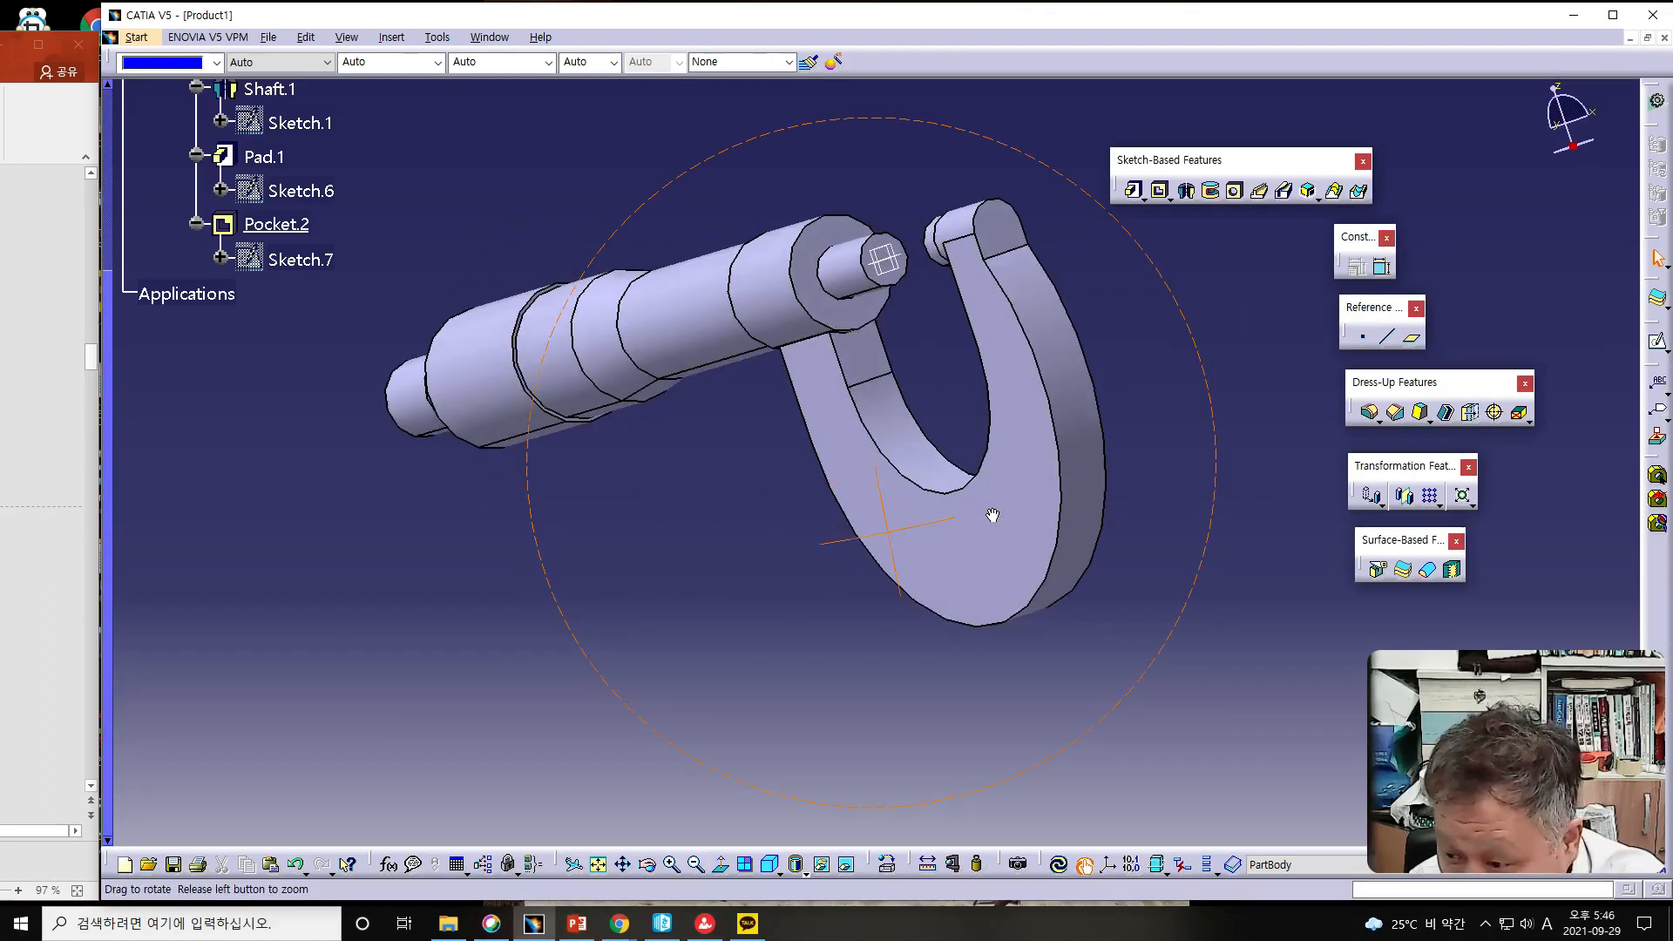
middle_click_drag(1159, 427, 789, 455)
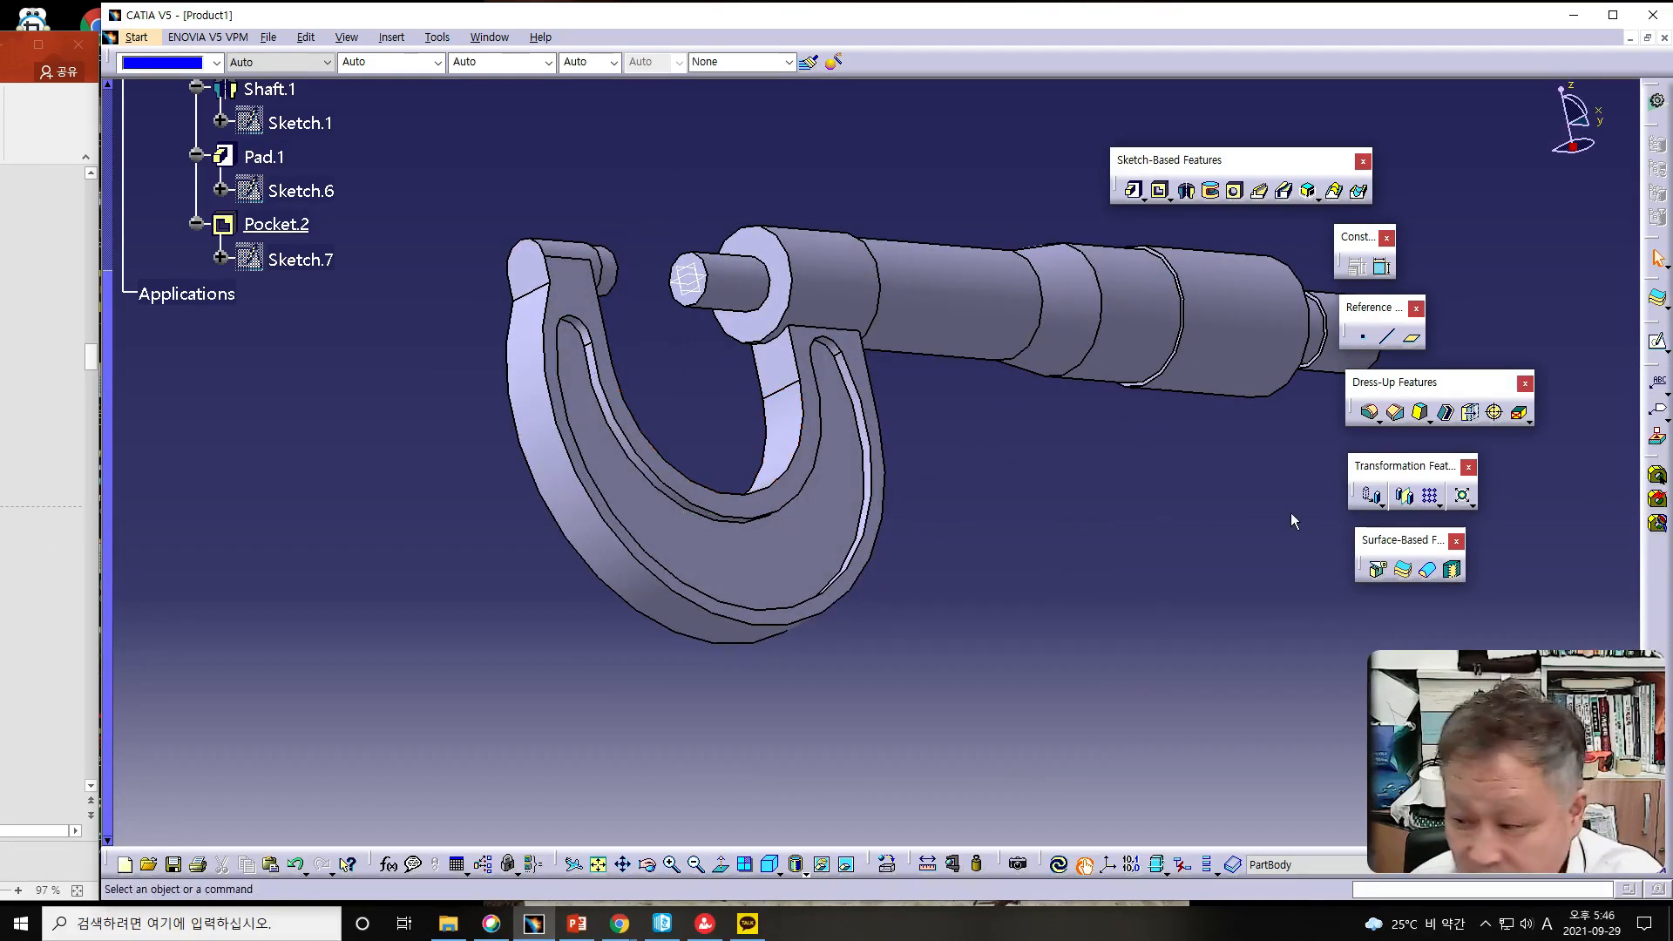
left_click(1407, 496)
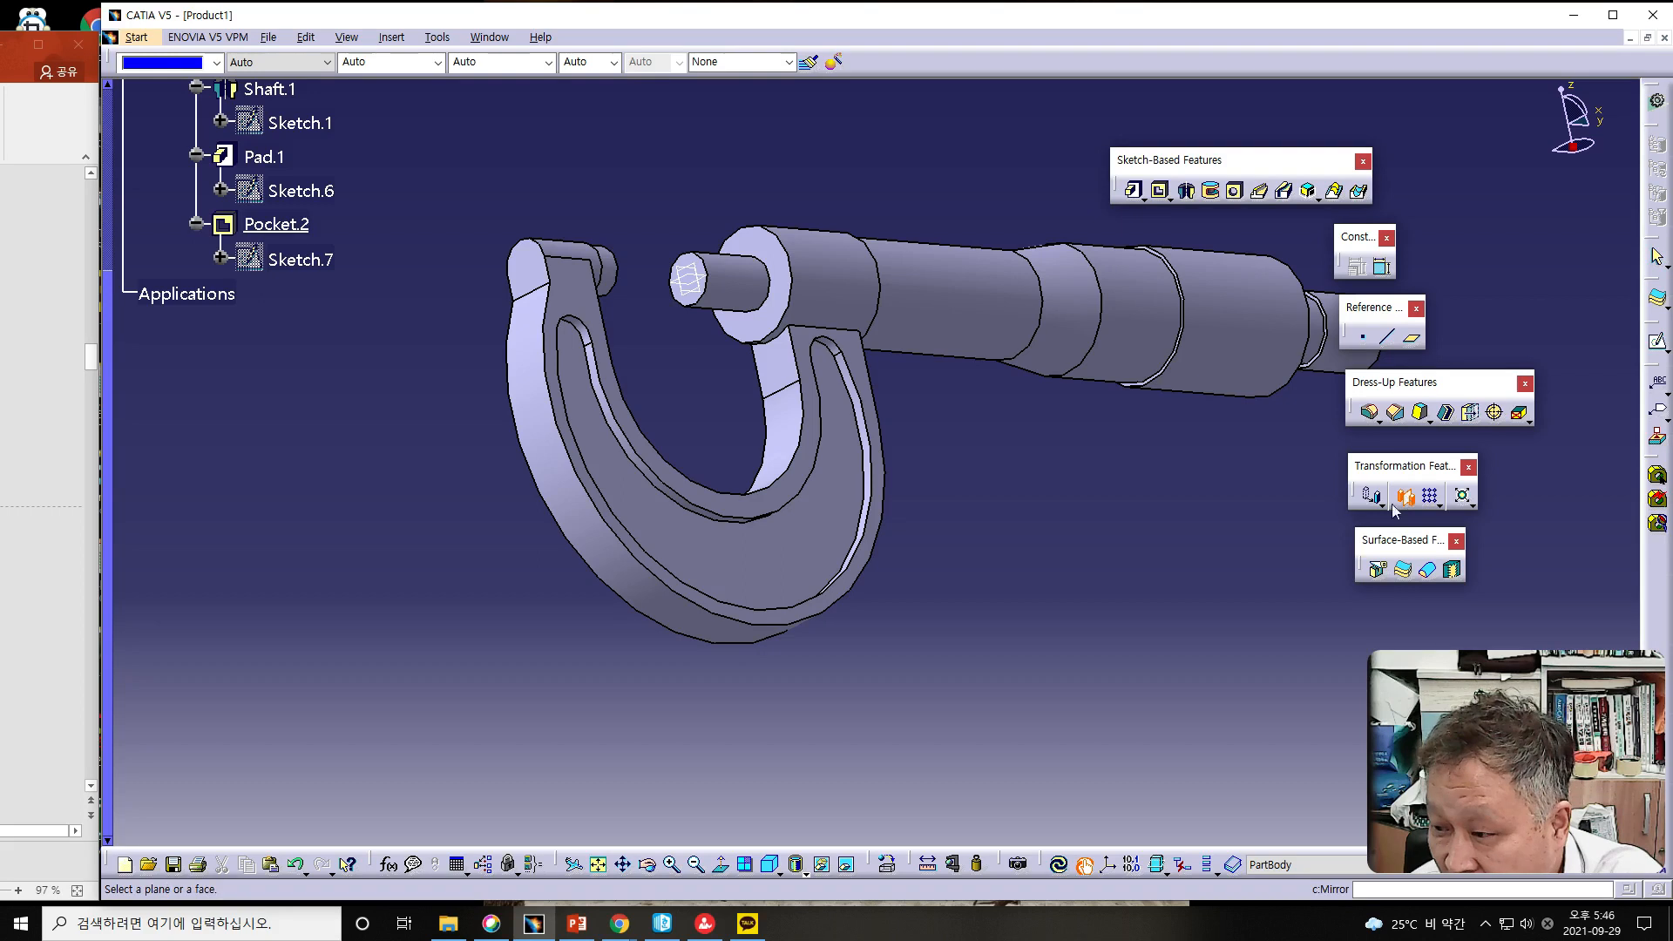
left_click(270, 228)
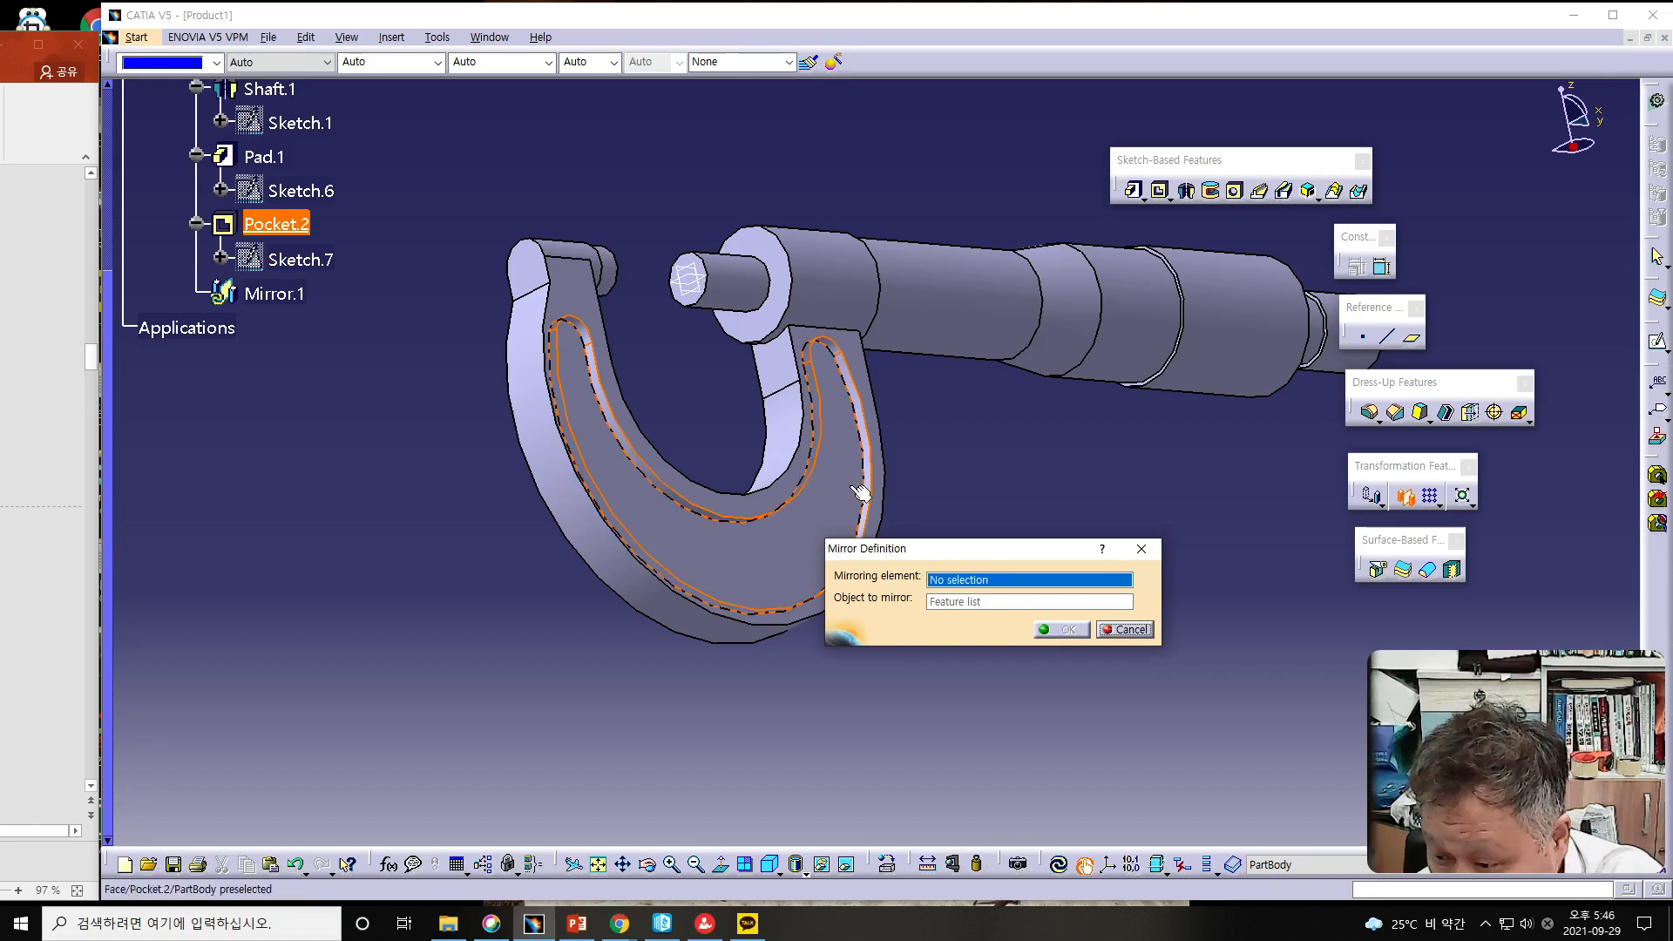
left_click(828, 532)
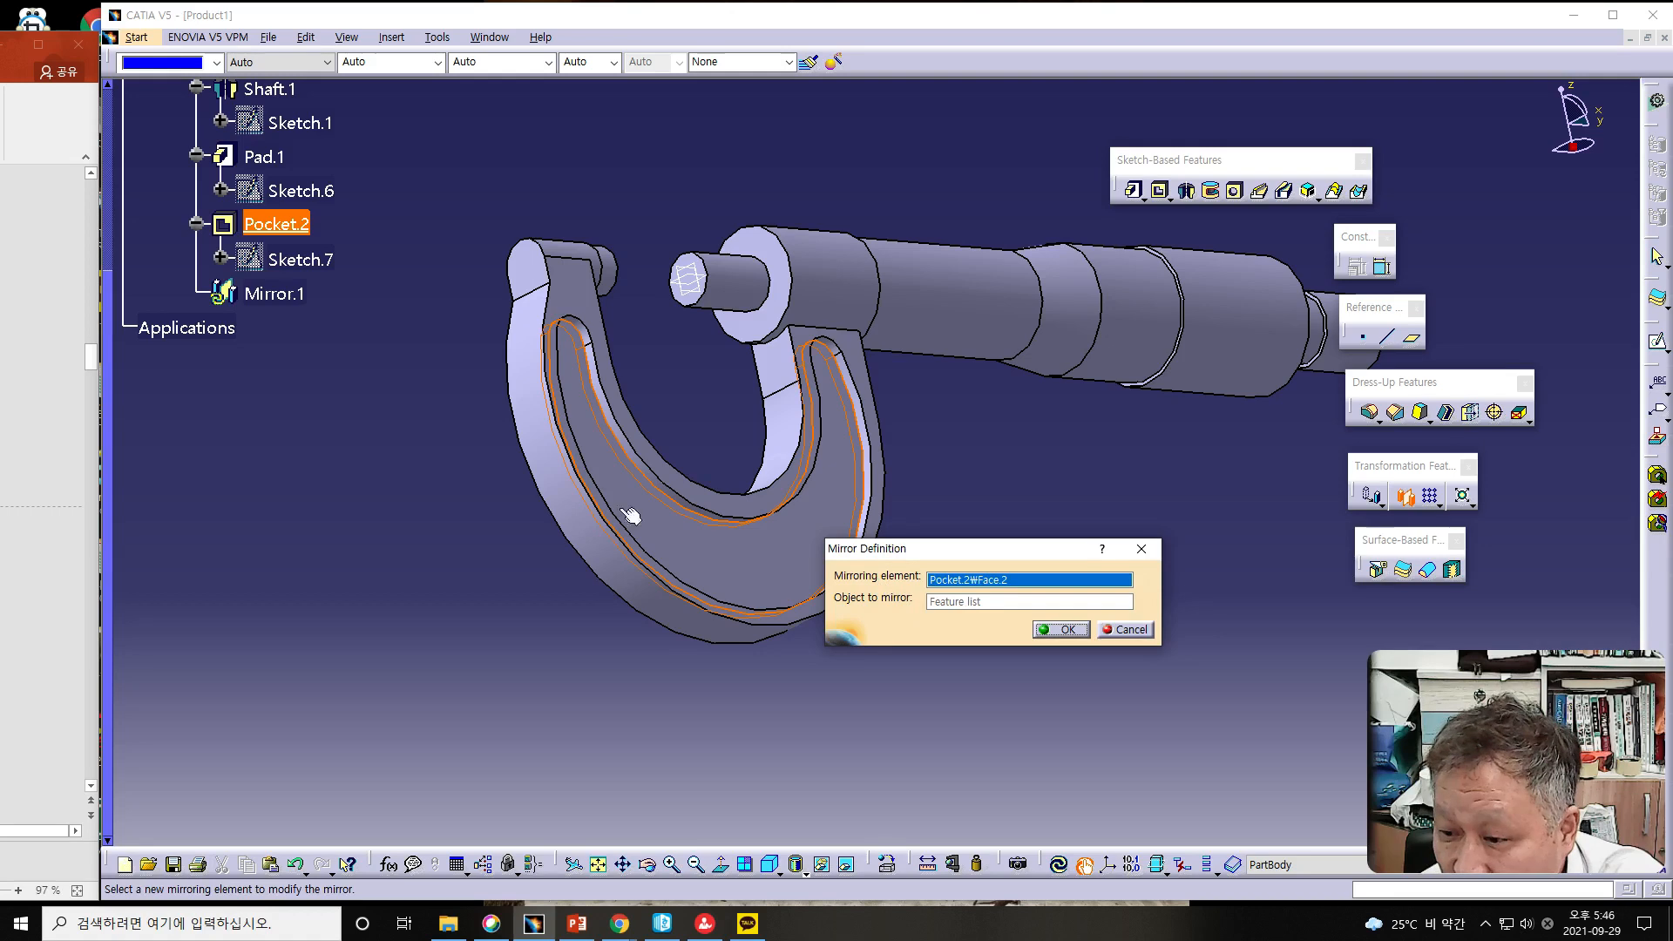
middle_click_drag(563, 444, 745, 410)
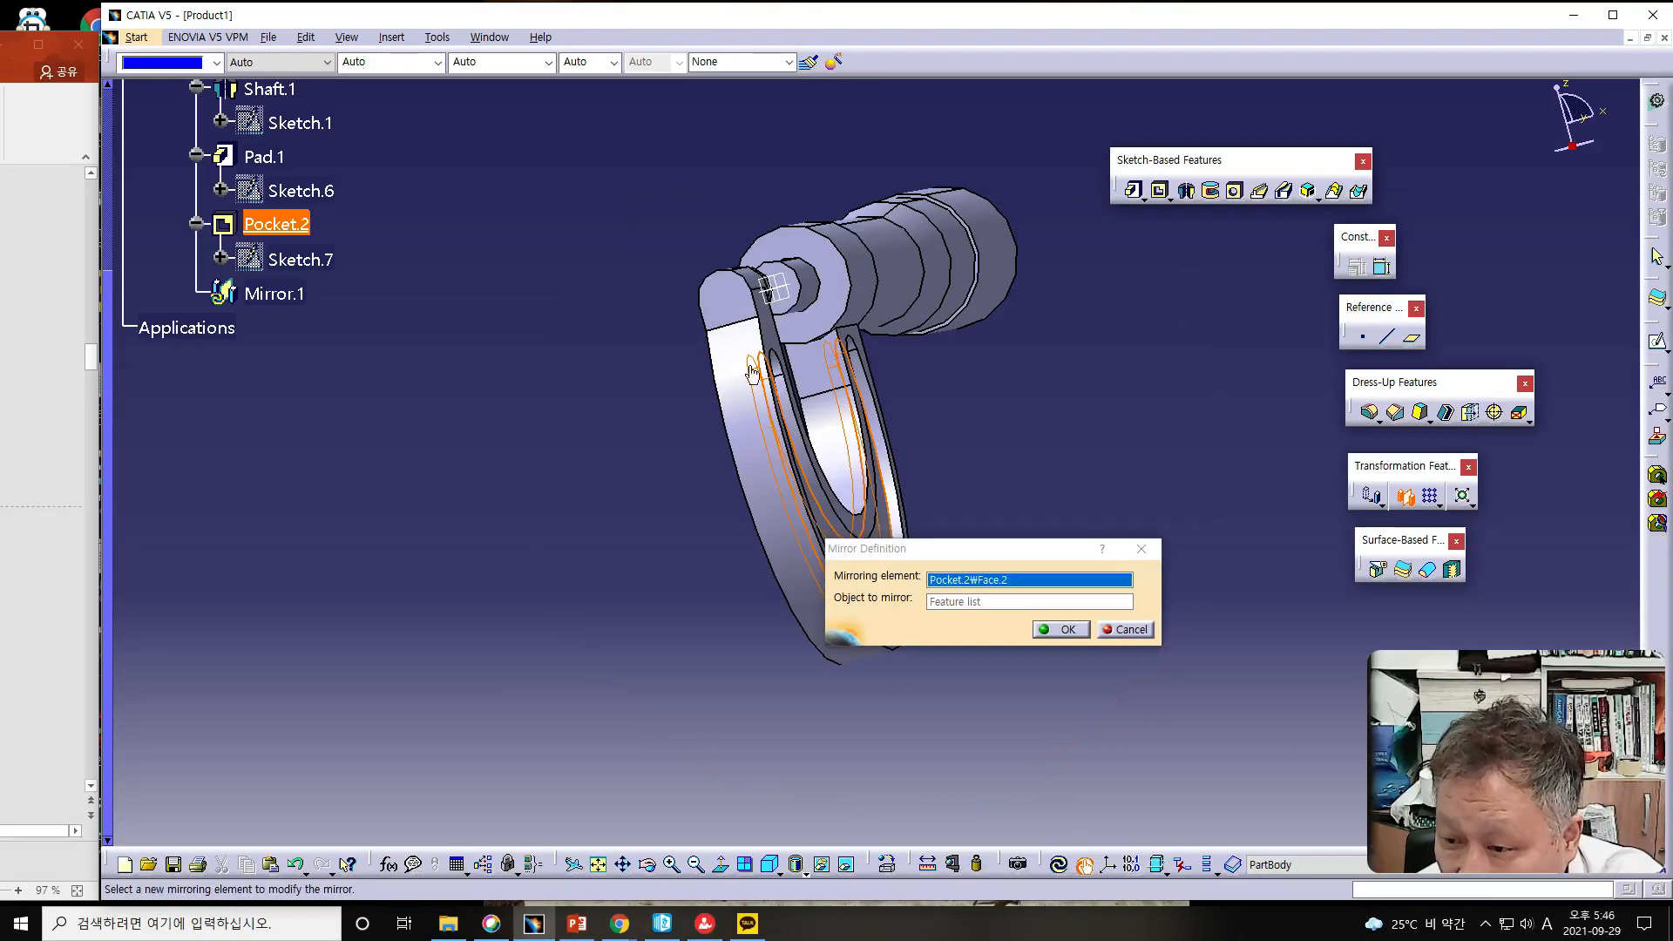
left_click(772, 291)
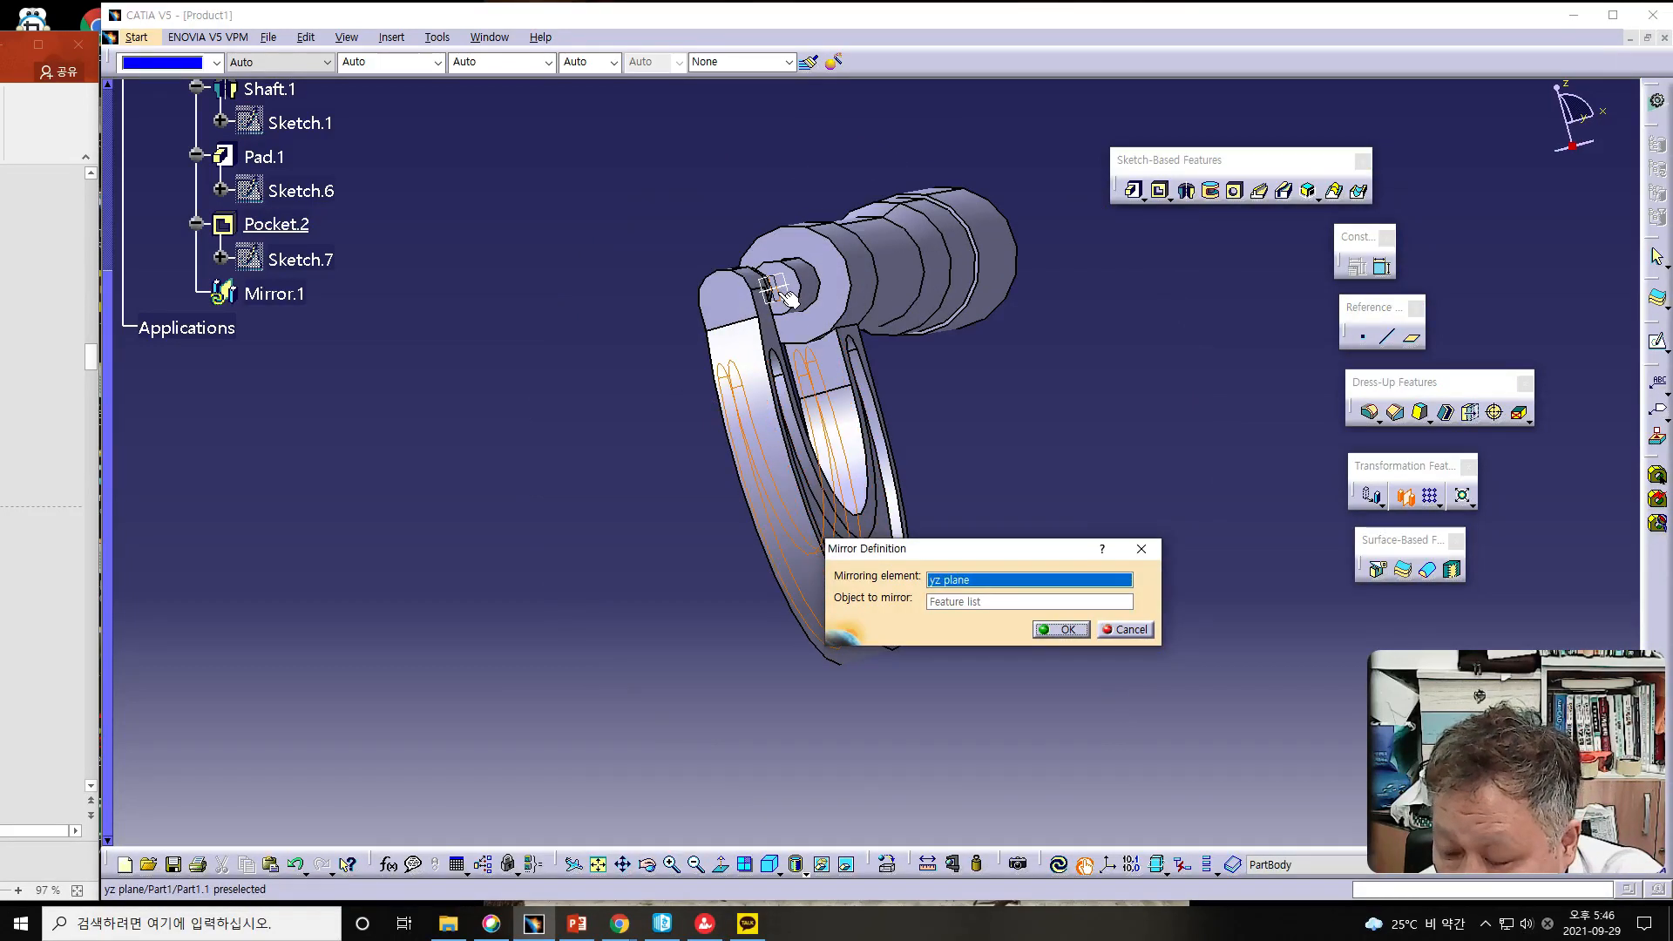
middle_click_drag(738, 514, 1012, 566)
left_click(1063, 630)
- Apply a 10 mm edge fillet to the outer edge where the frame arm meets the anvil end, consulting the reference document
middle_click_drag(1217, 534, 713, 676)
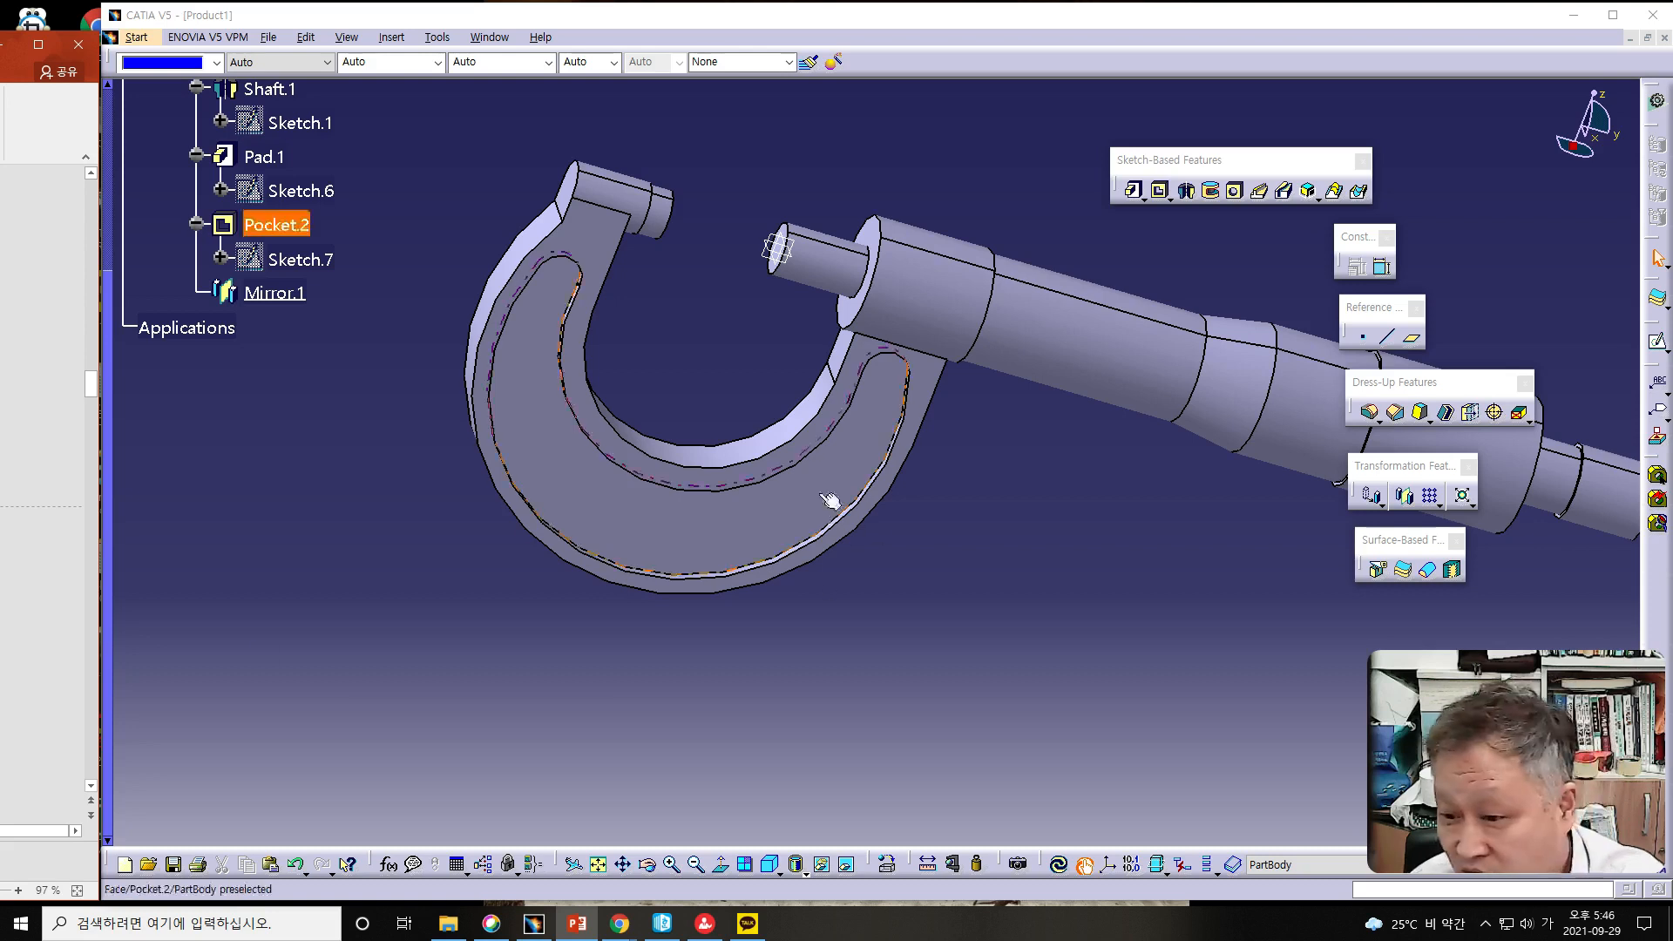
left_click(1374, 420)
left_click(1371, 414)
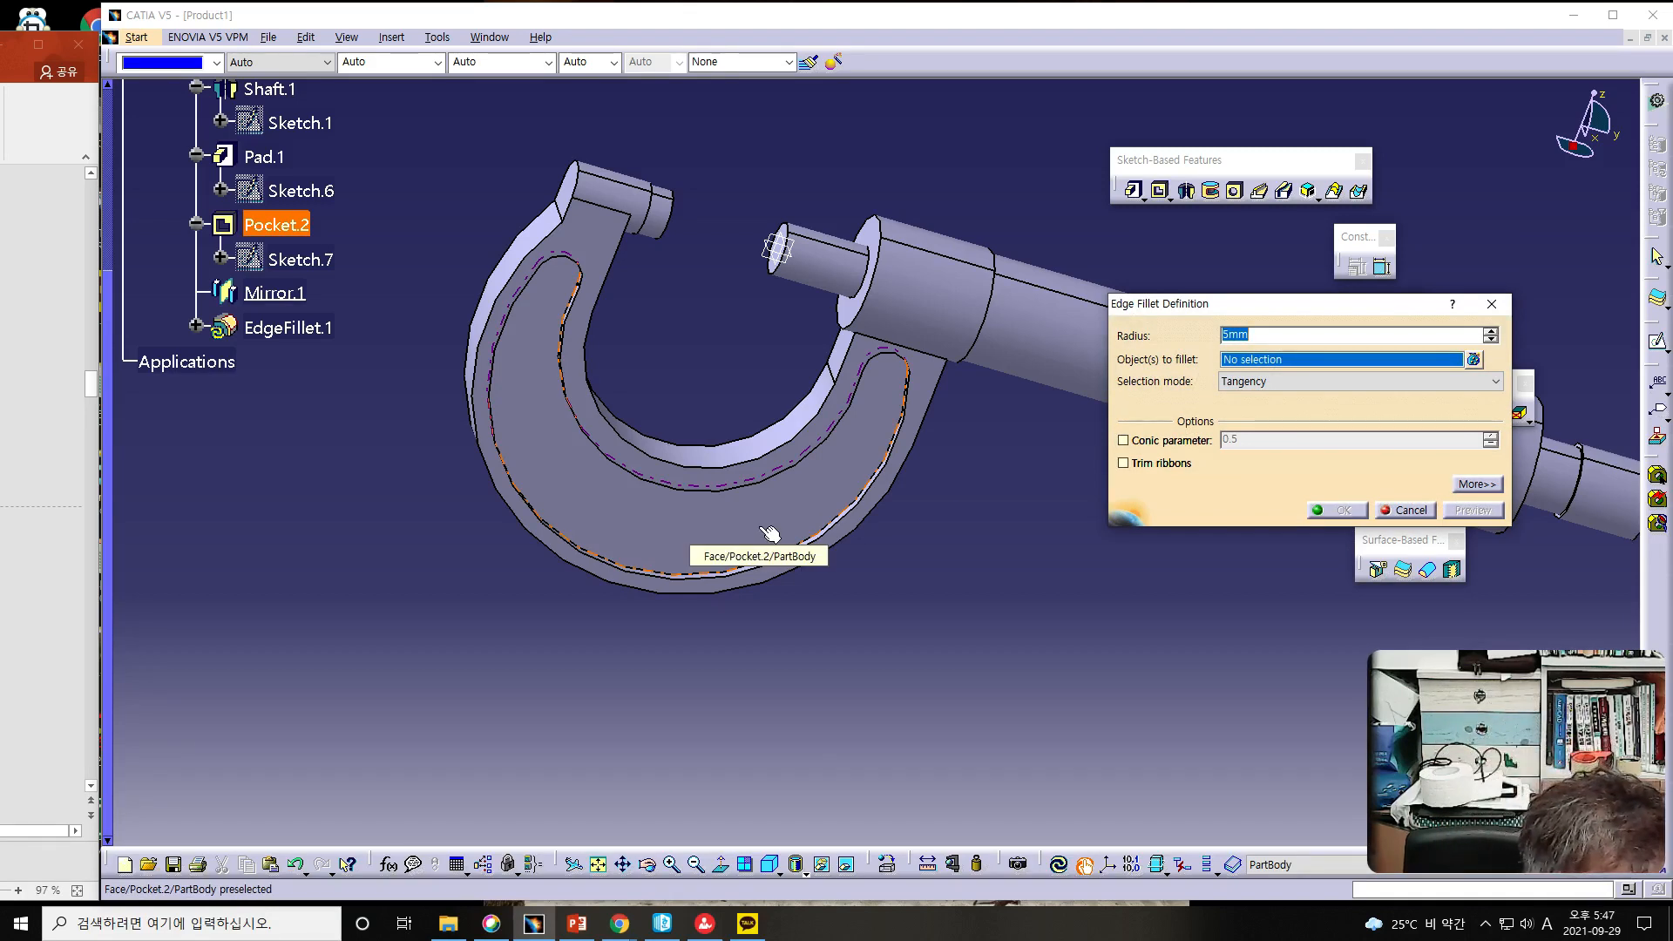
key("alt+Tab")
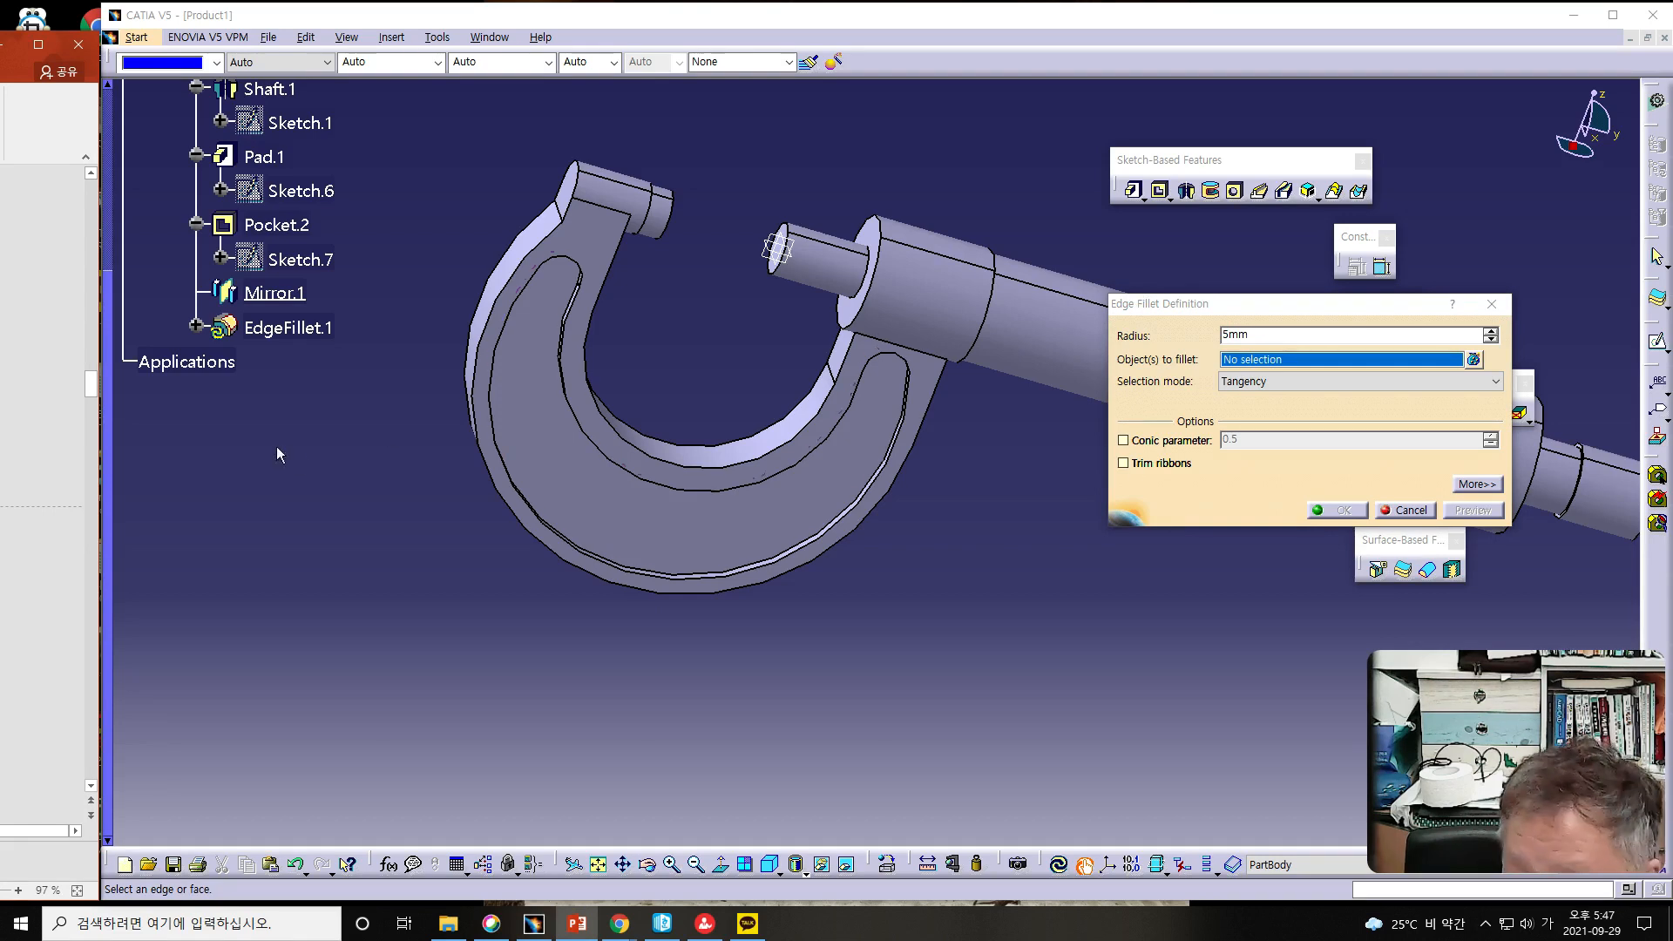
middle_click_drag(389, 460, 505, 519)
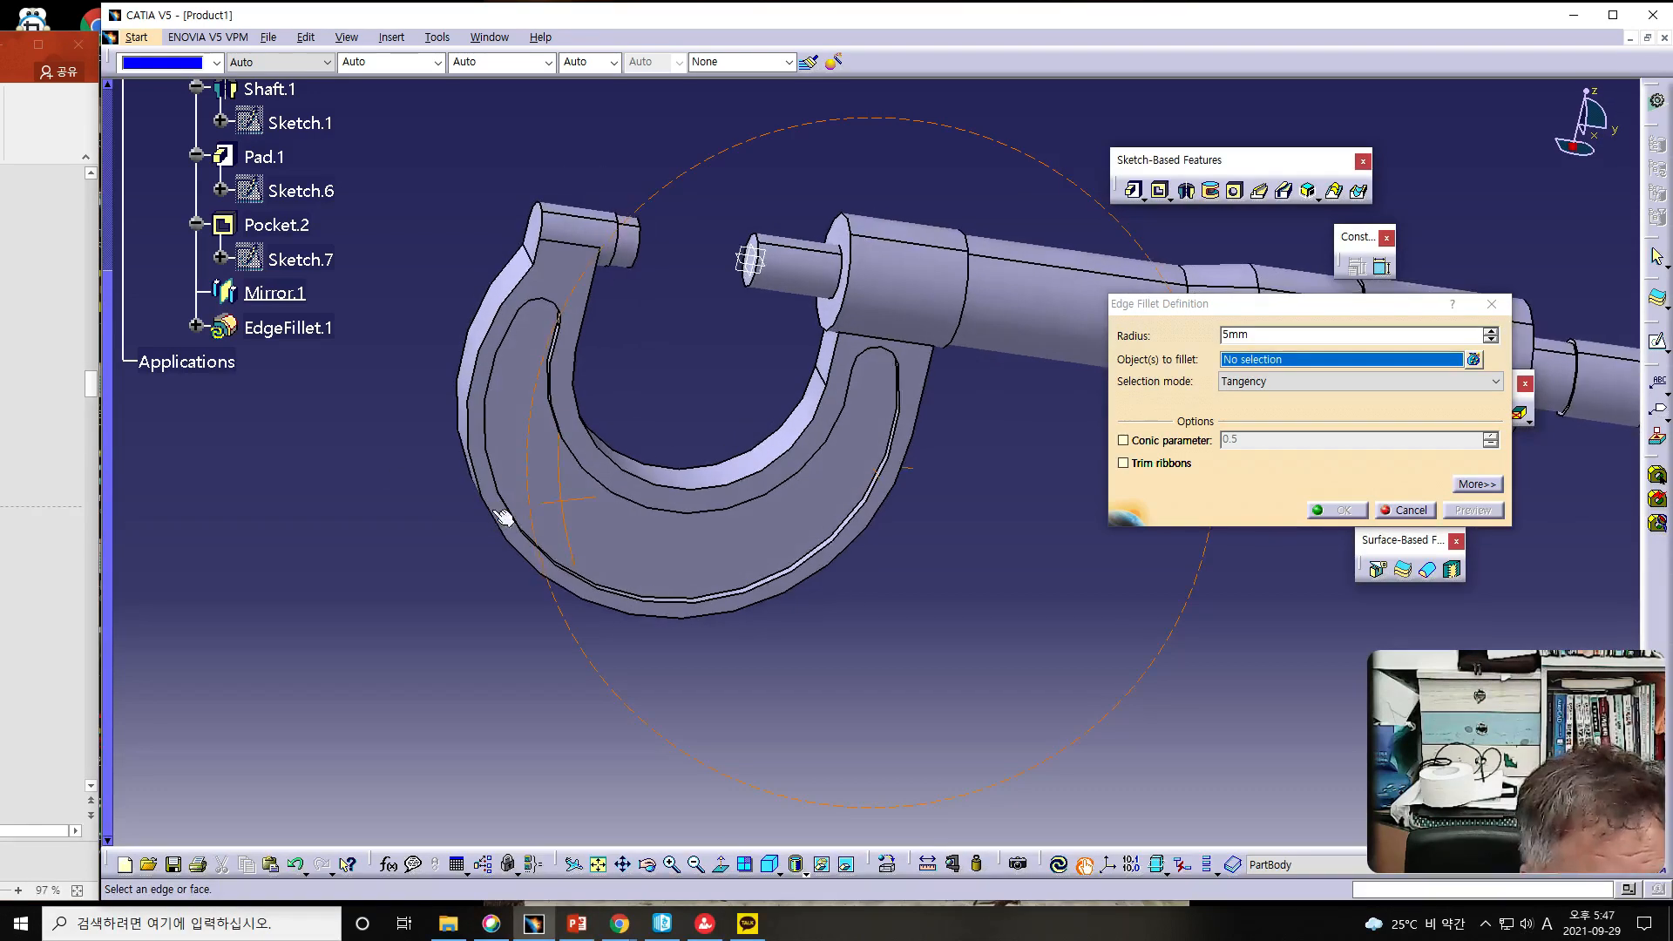
left_click(526, 252)
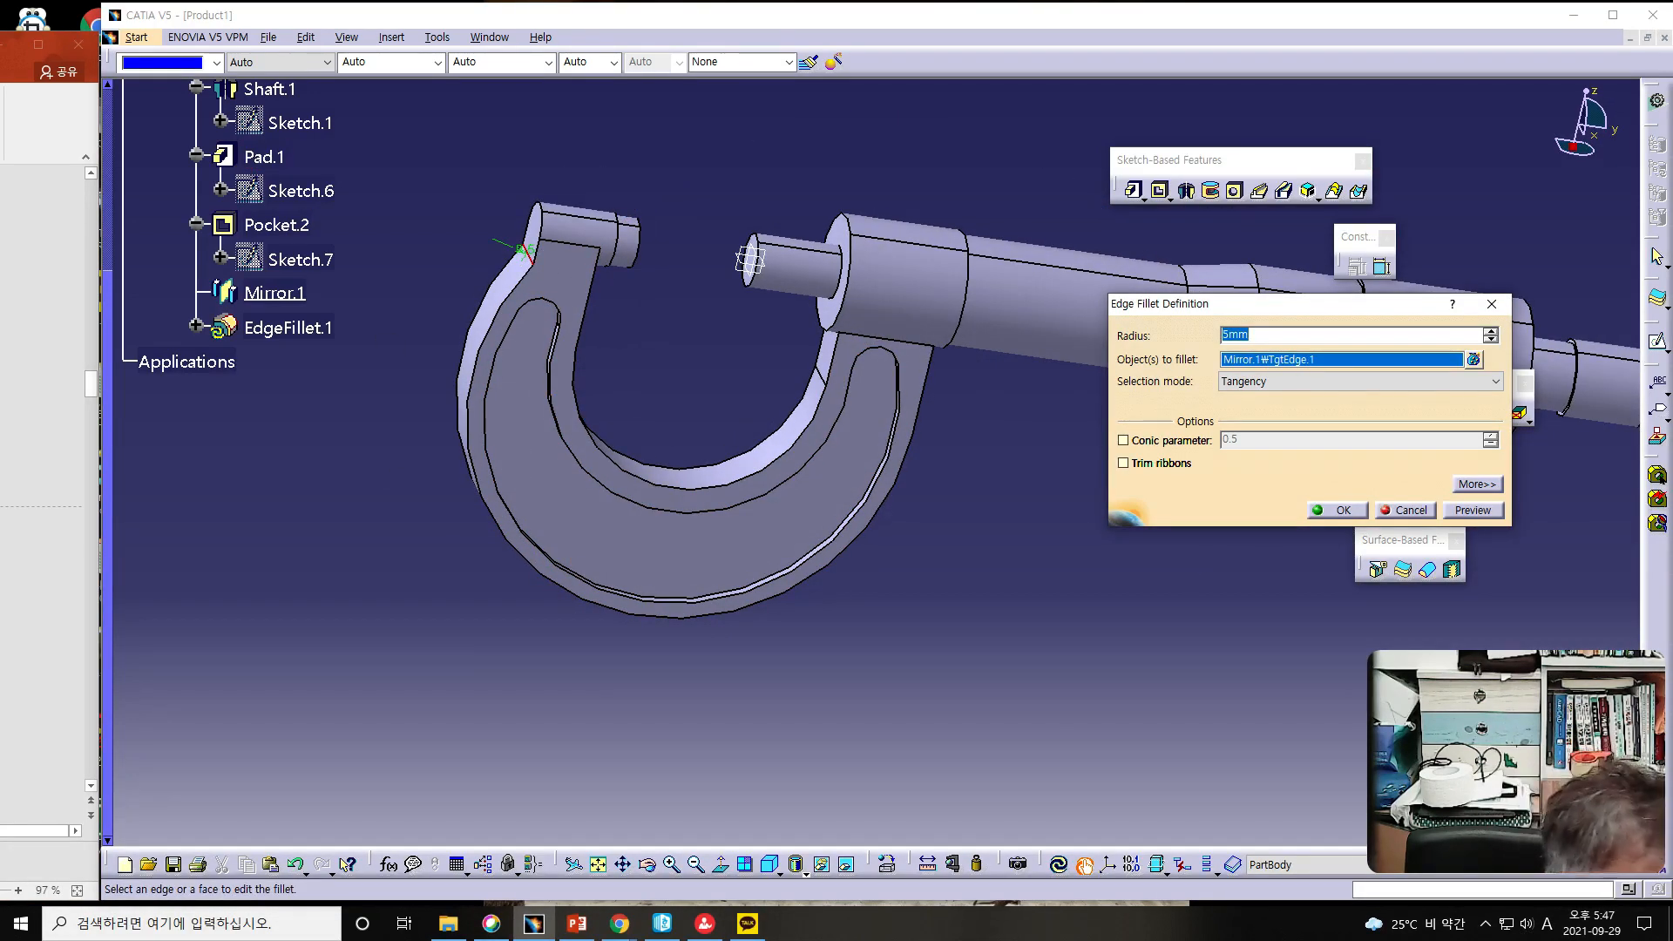
key("alt+Tab")
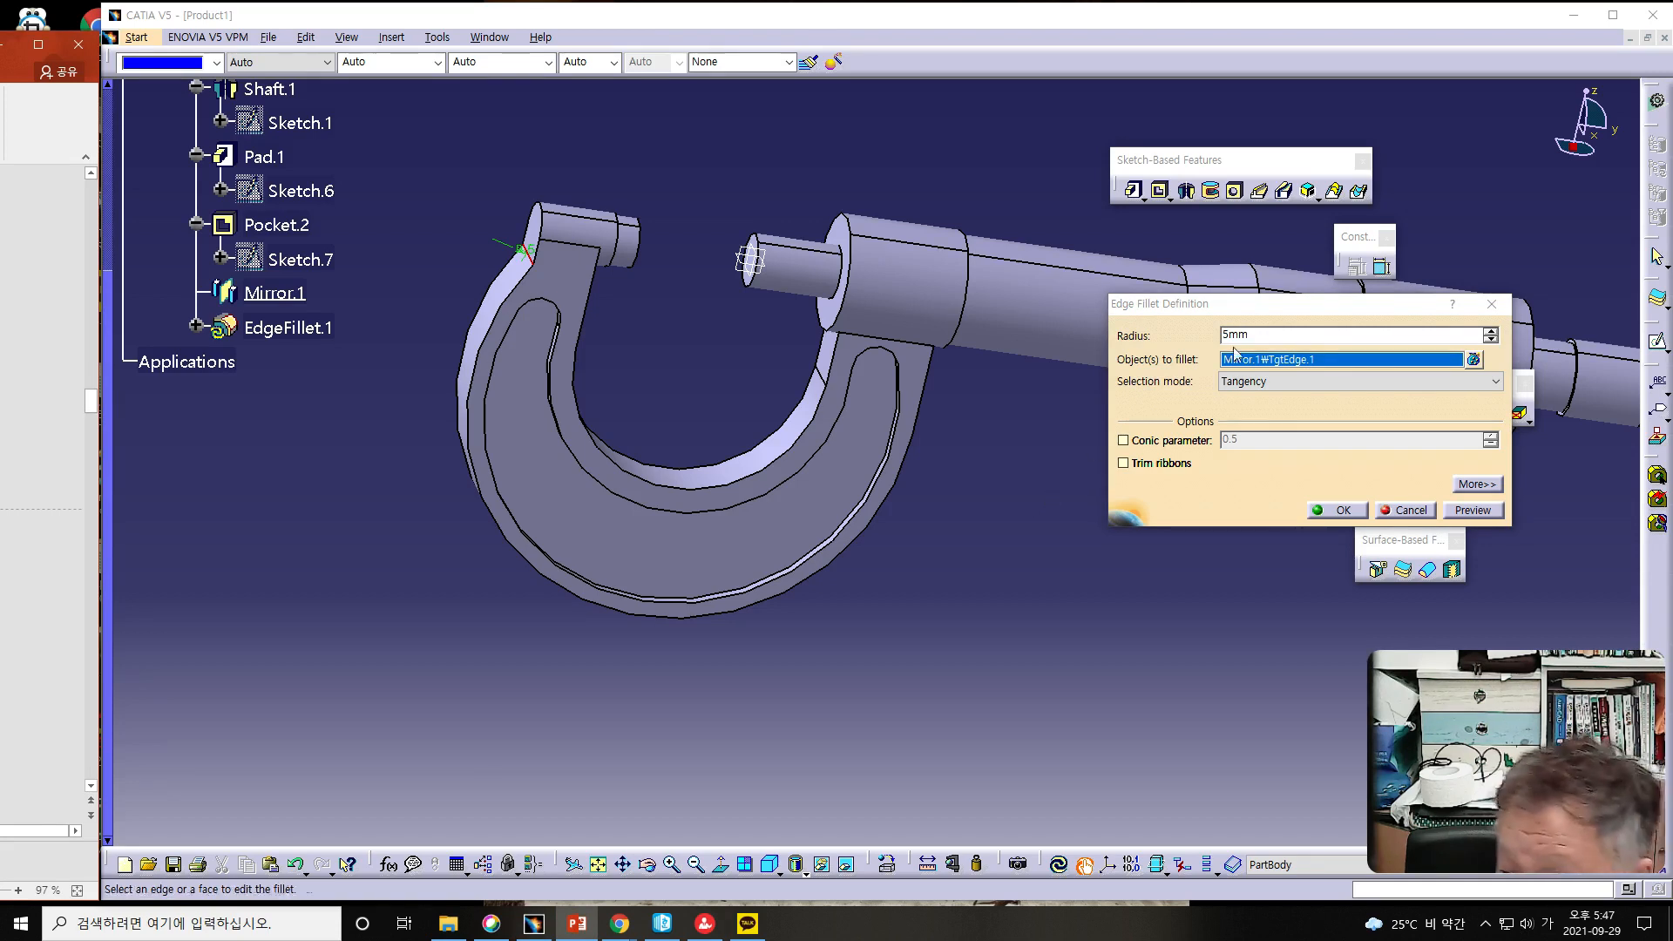
key("alt+Tab")
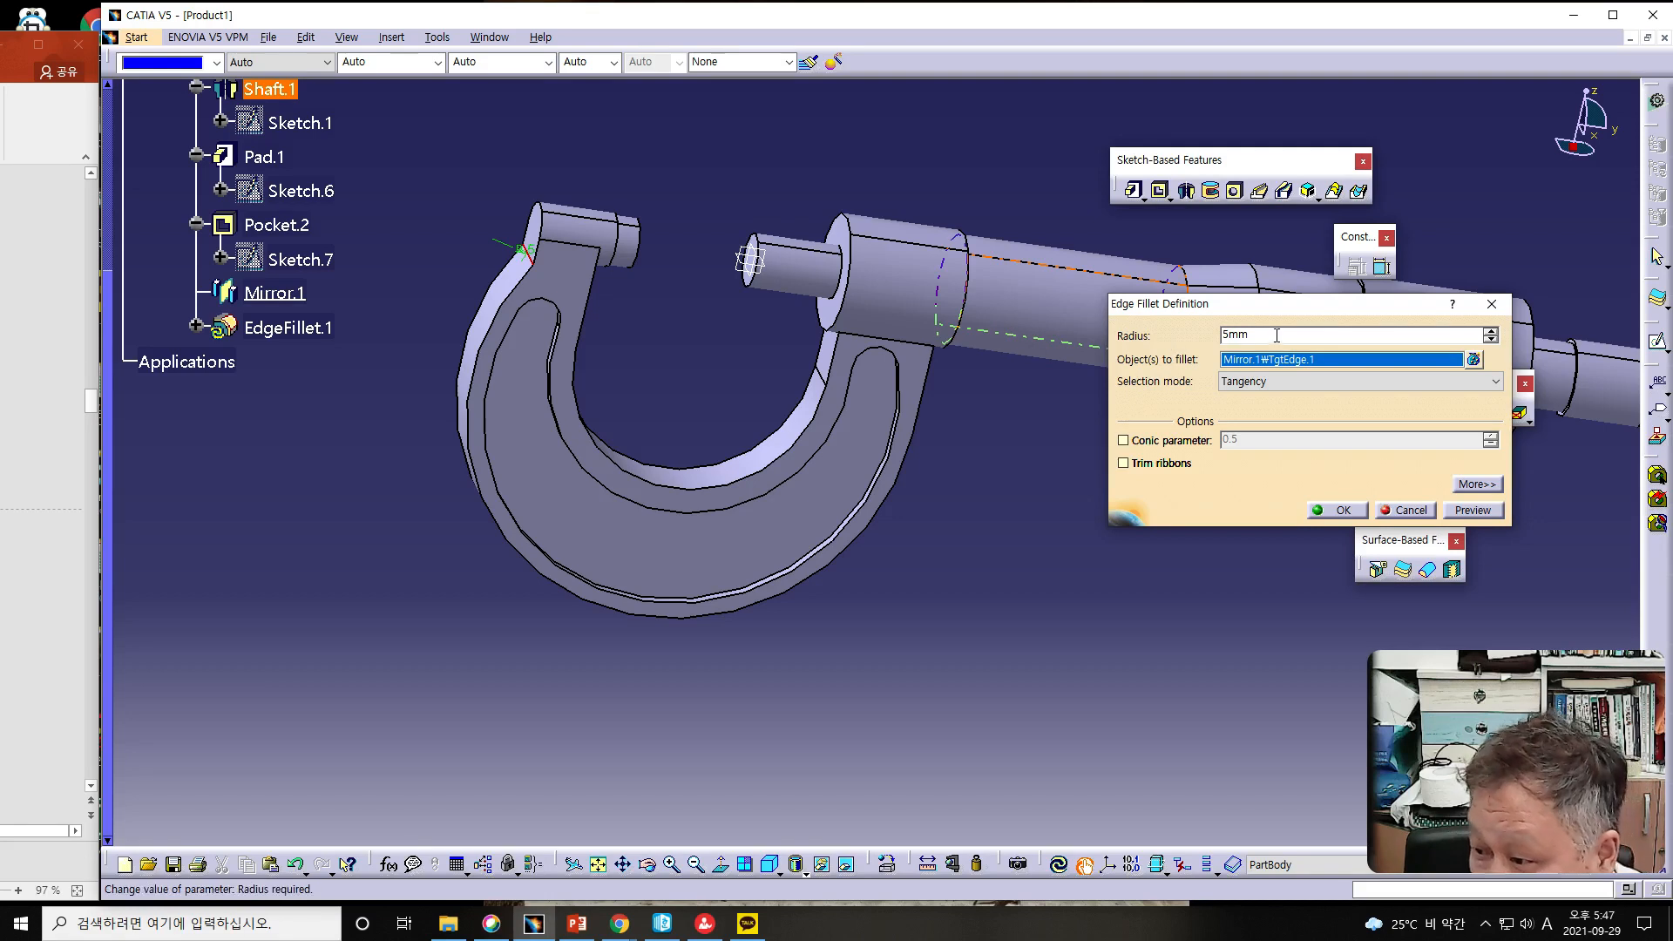
left_click(1175, 340)
type("10")
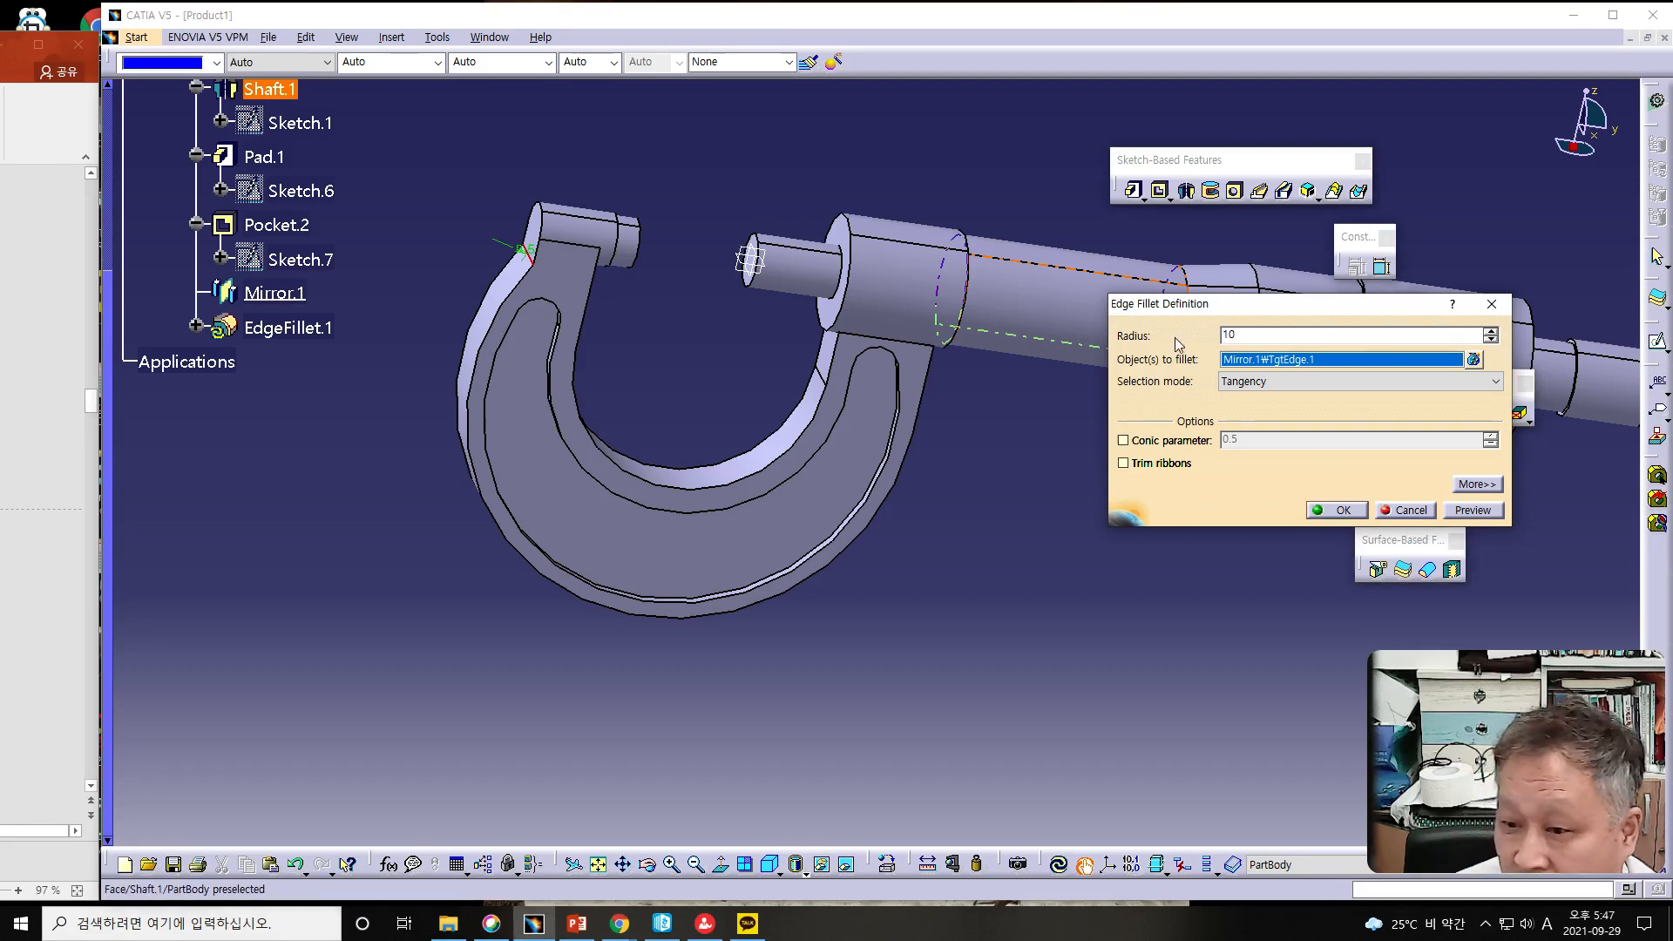
key("Return")
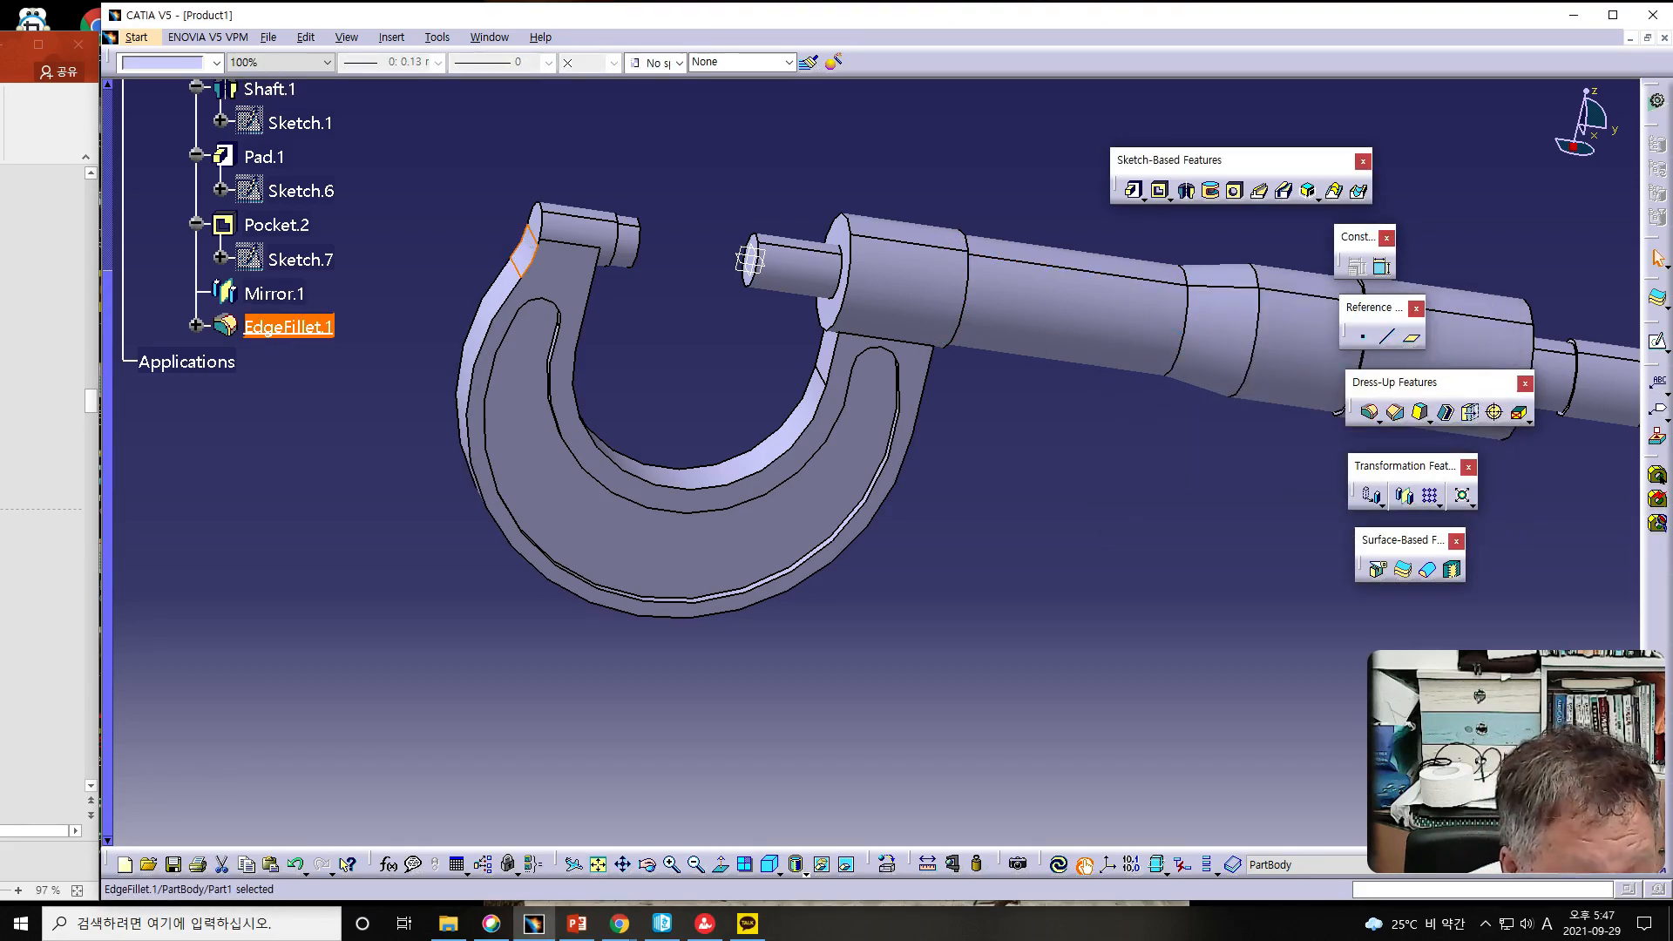
- Round the edges of the original curved recess's floor face with a 1.5 mm edge fillet
key("alt+Tab")
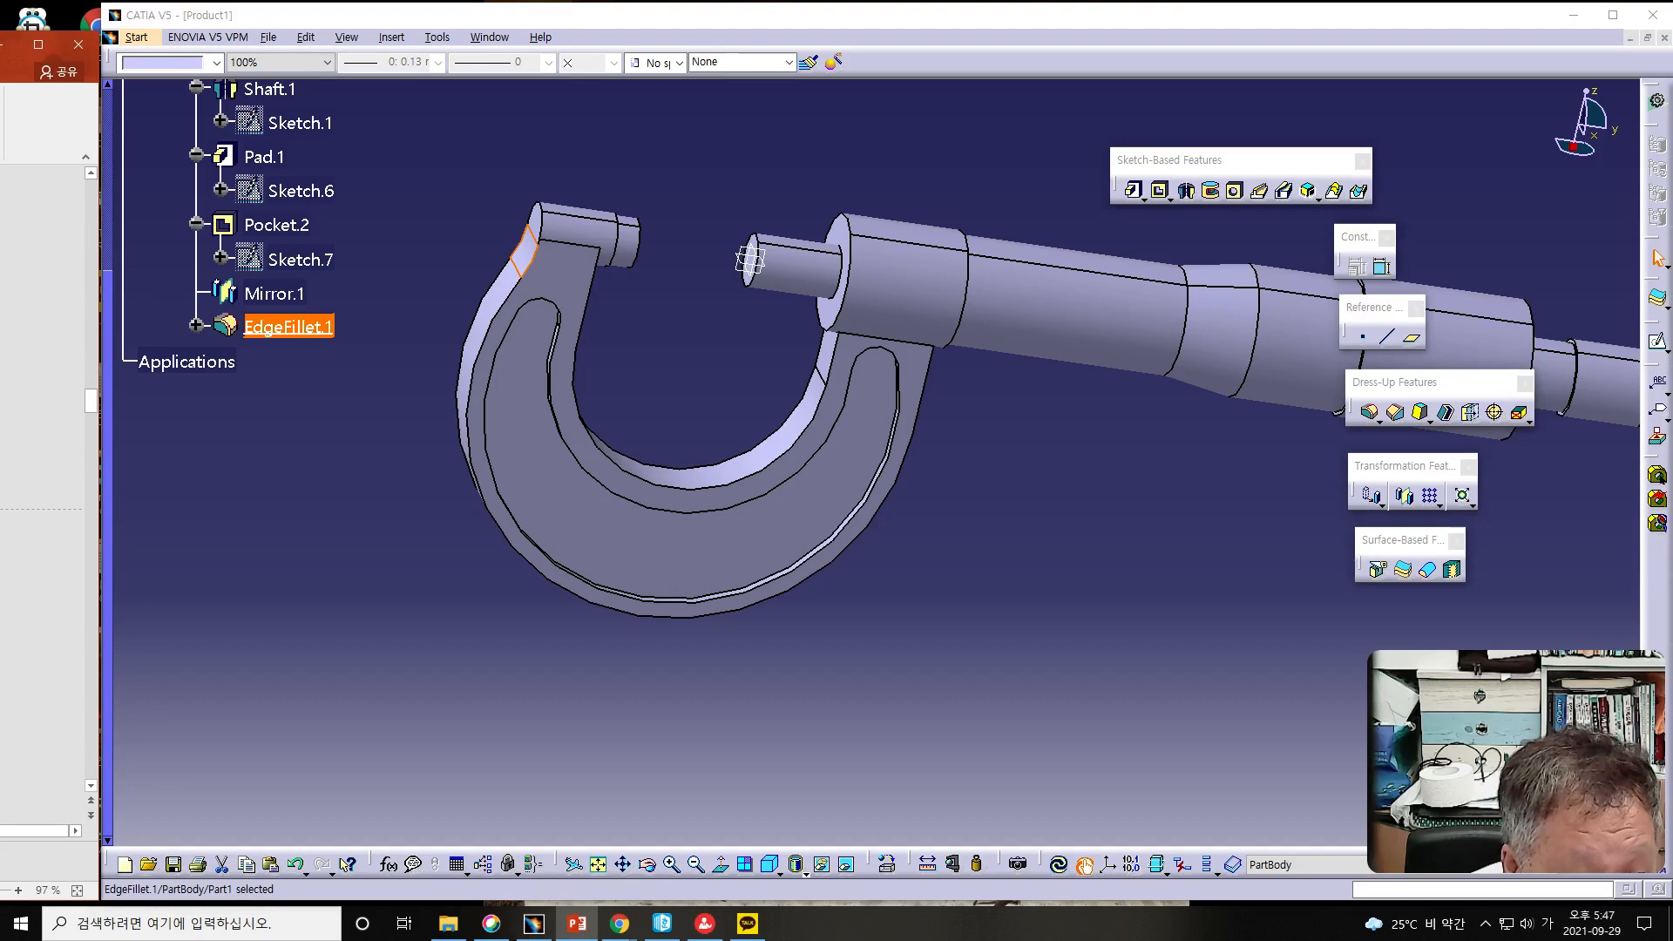
scroll(42, 471, "up", 1)
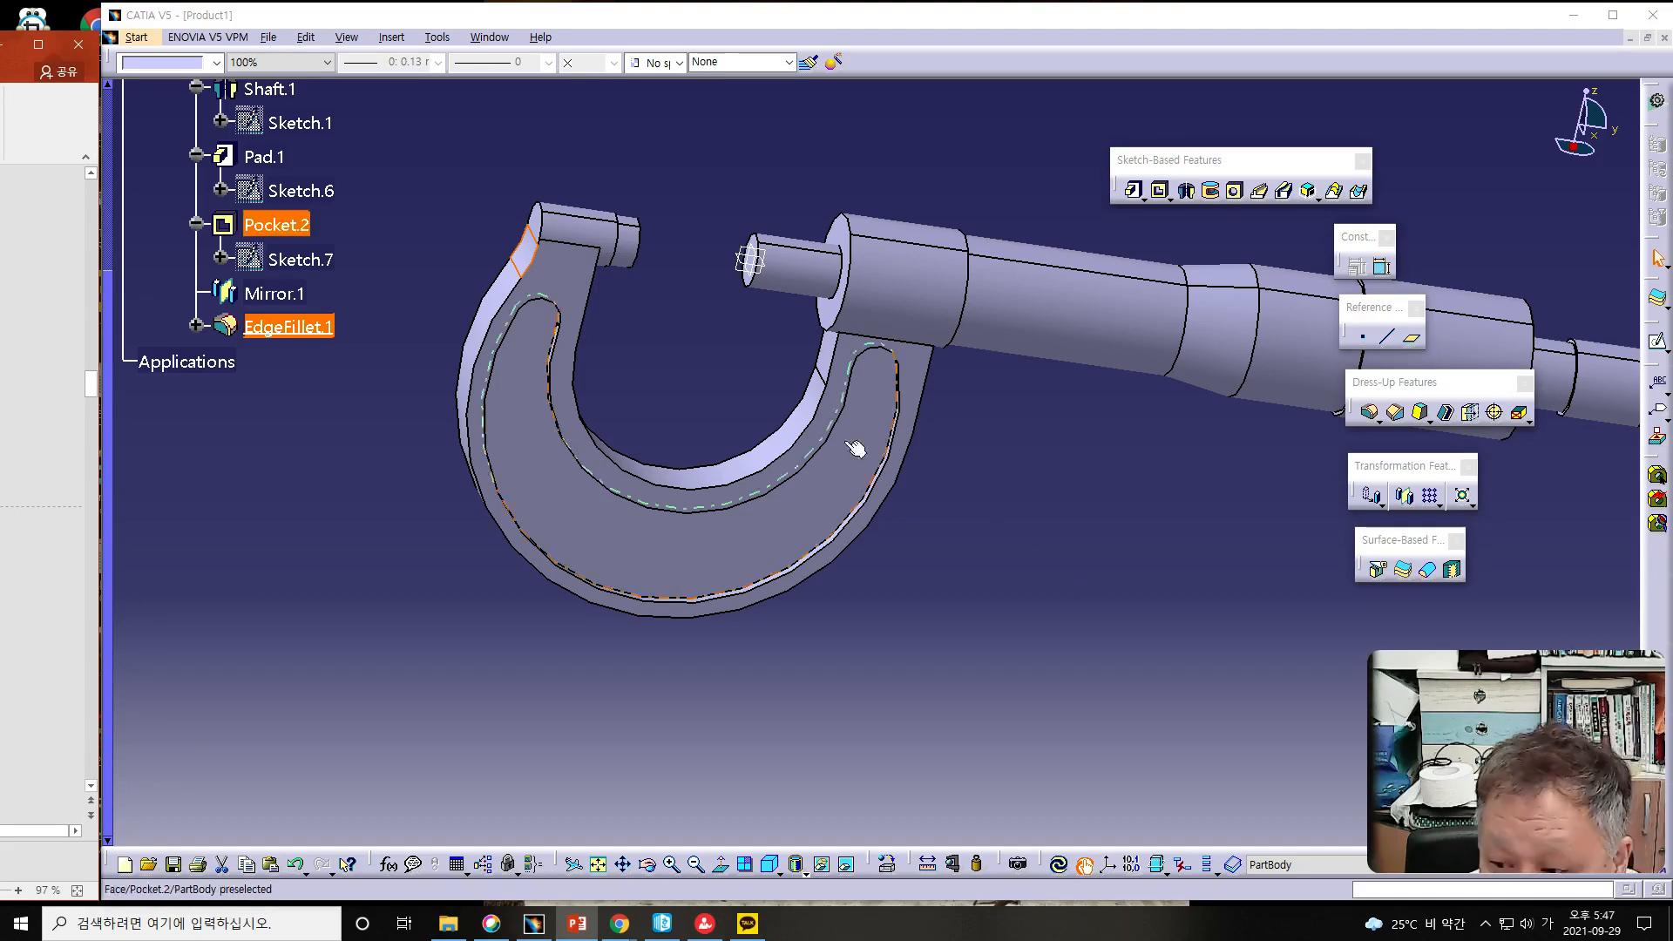
left_click(783, 503)
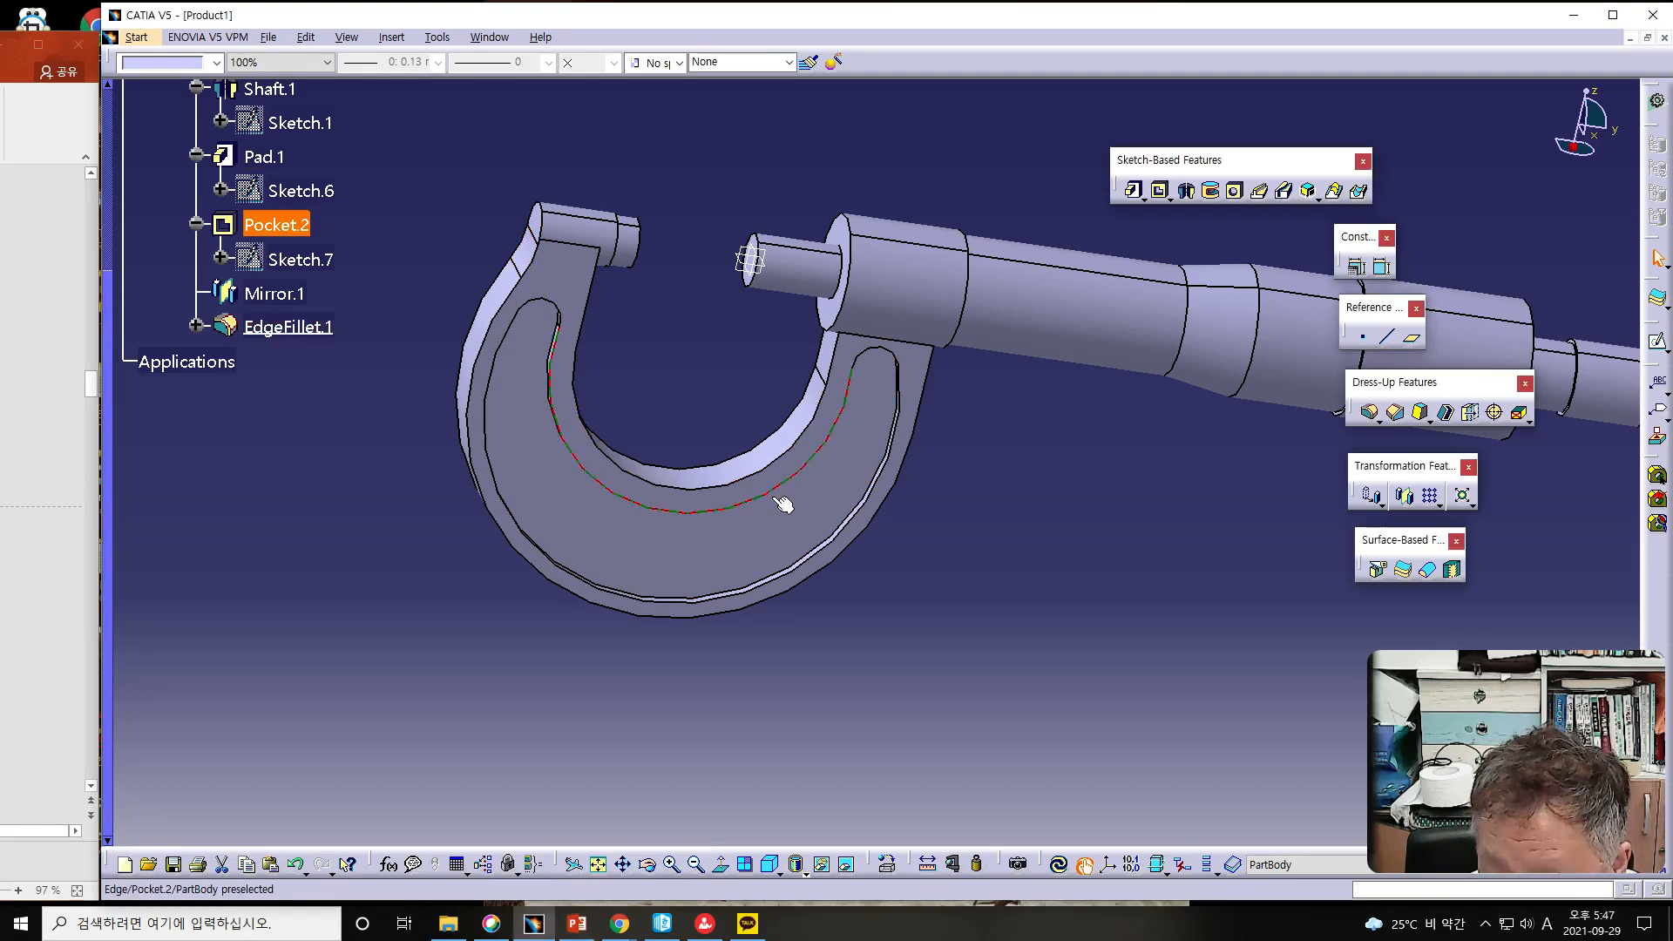
left_click(813, 549)
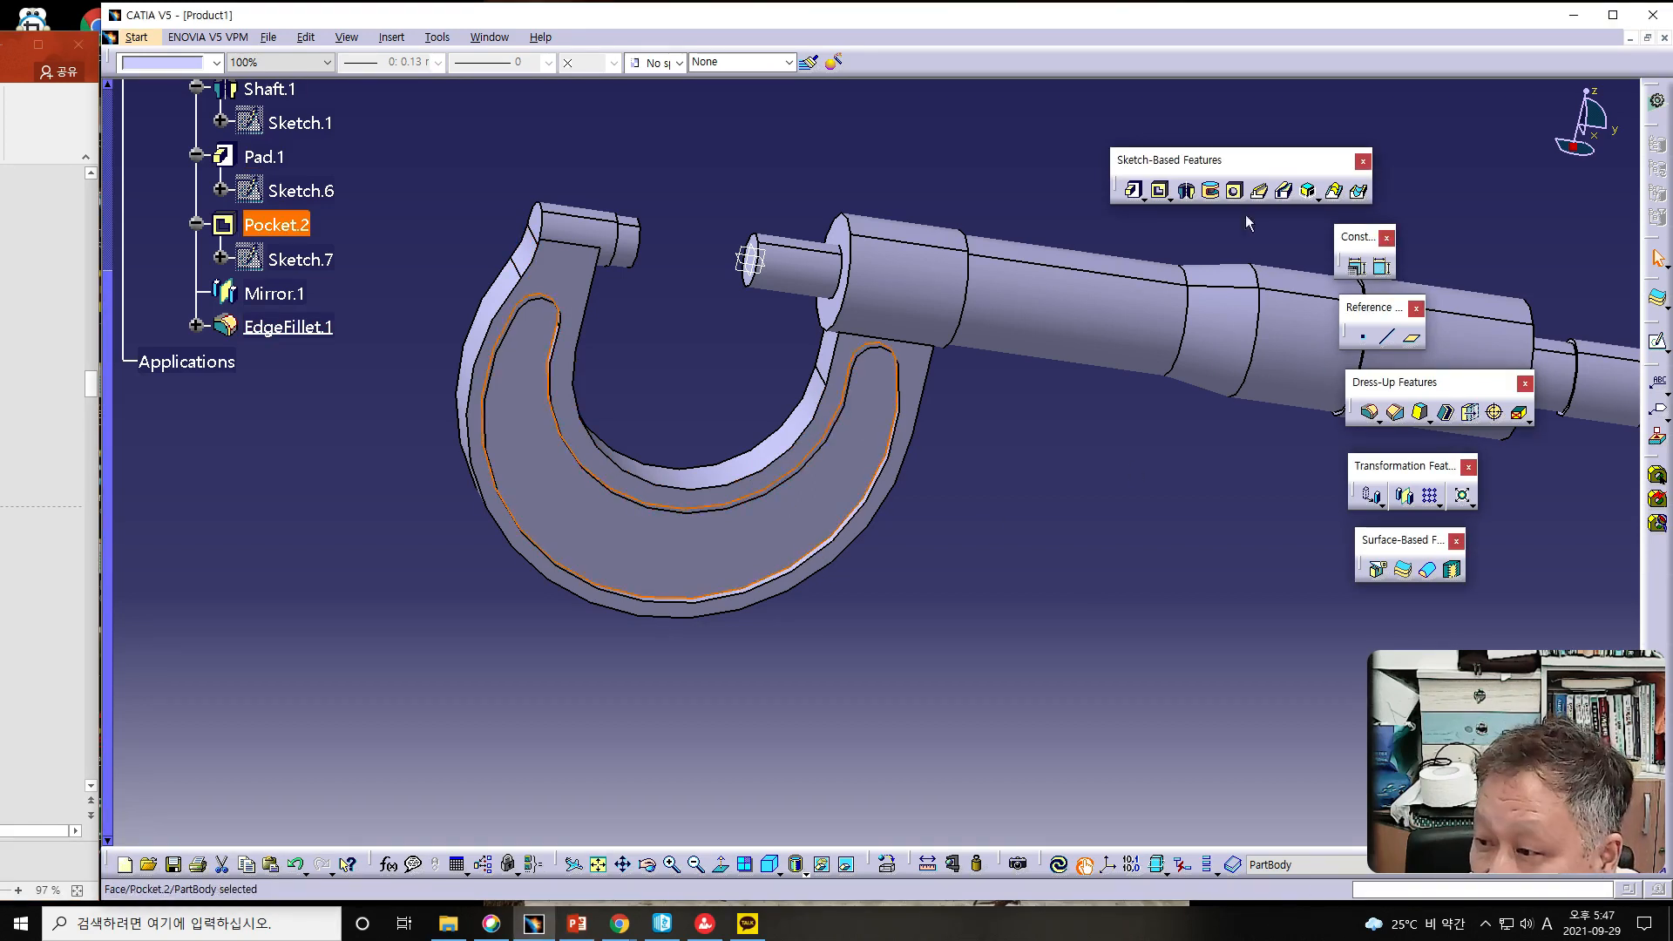
left_click(1371, 414)
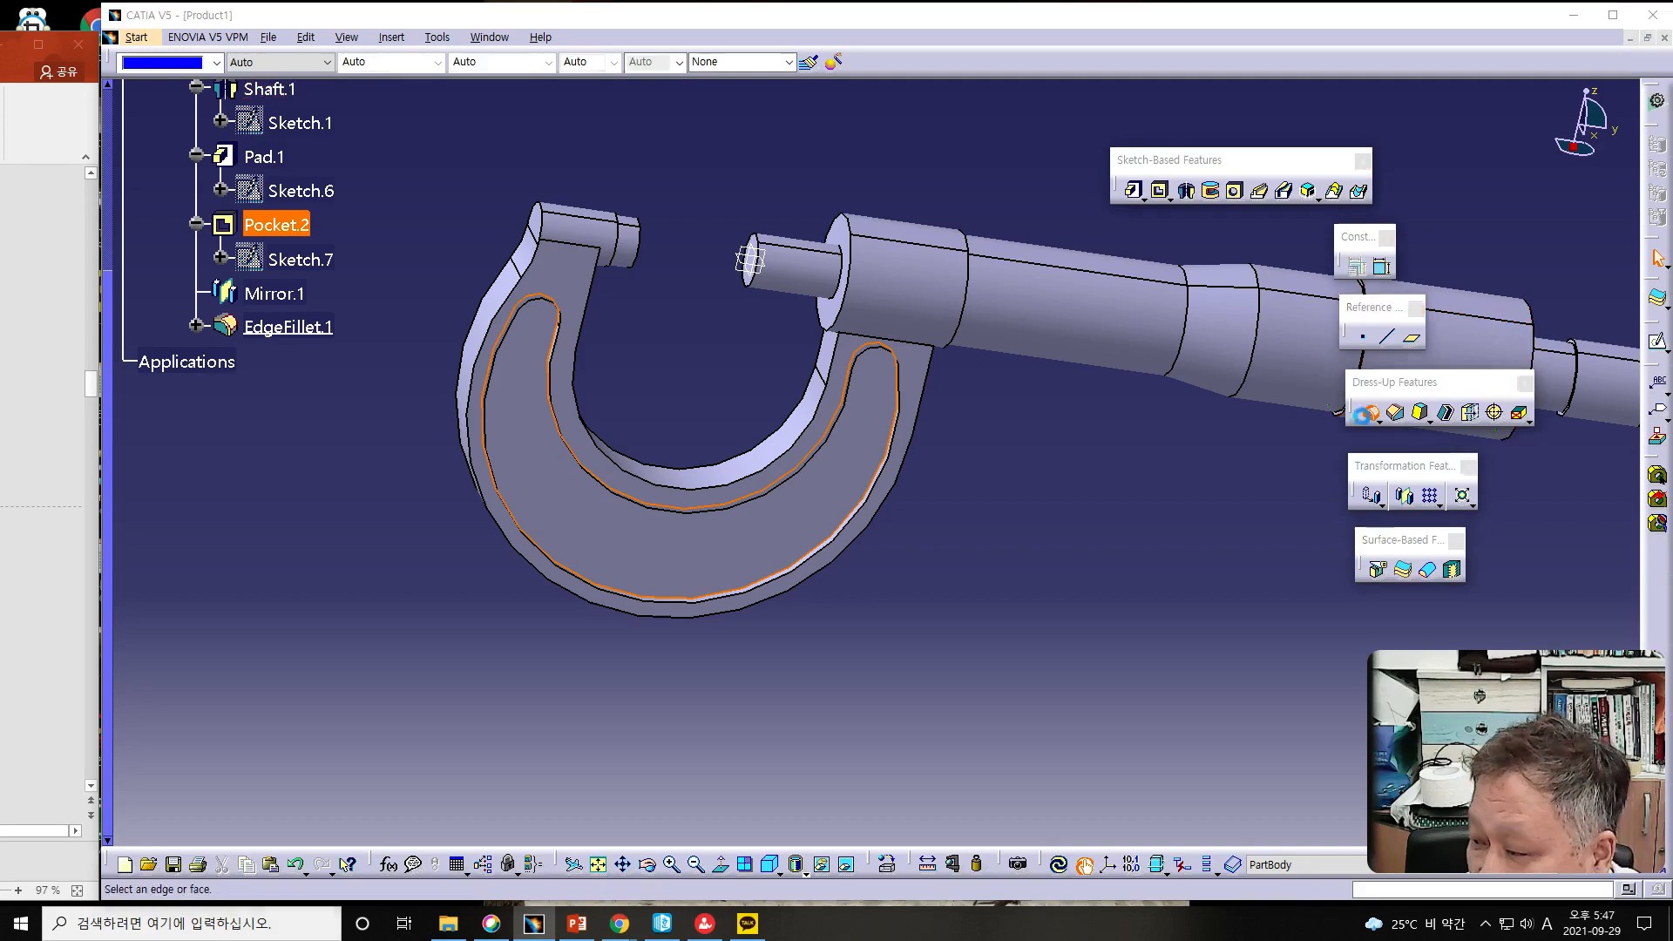
key("alt+Tab")
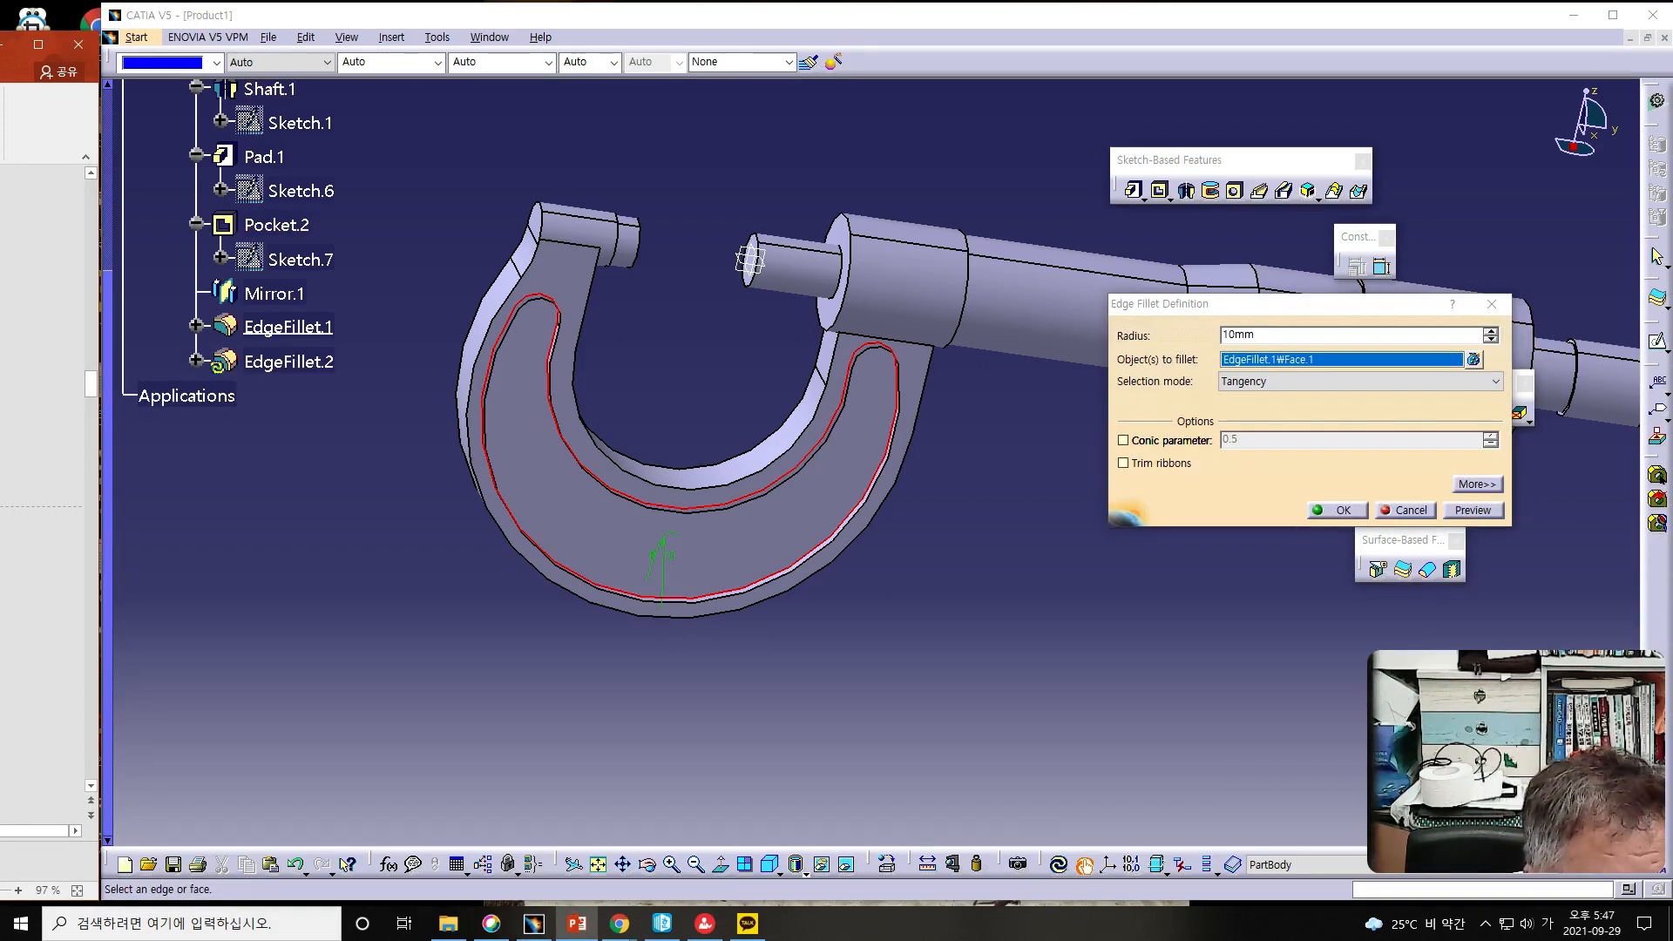
scroll(49, 488, "down", 1)
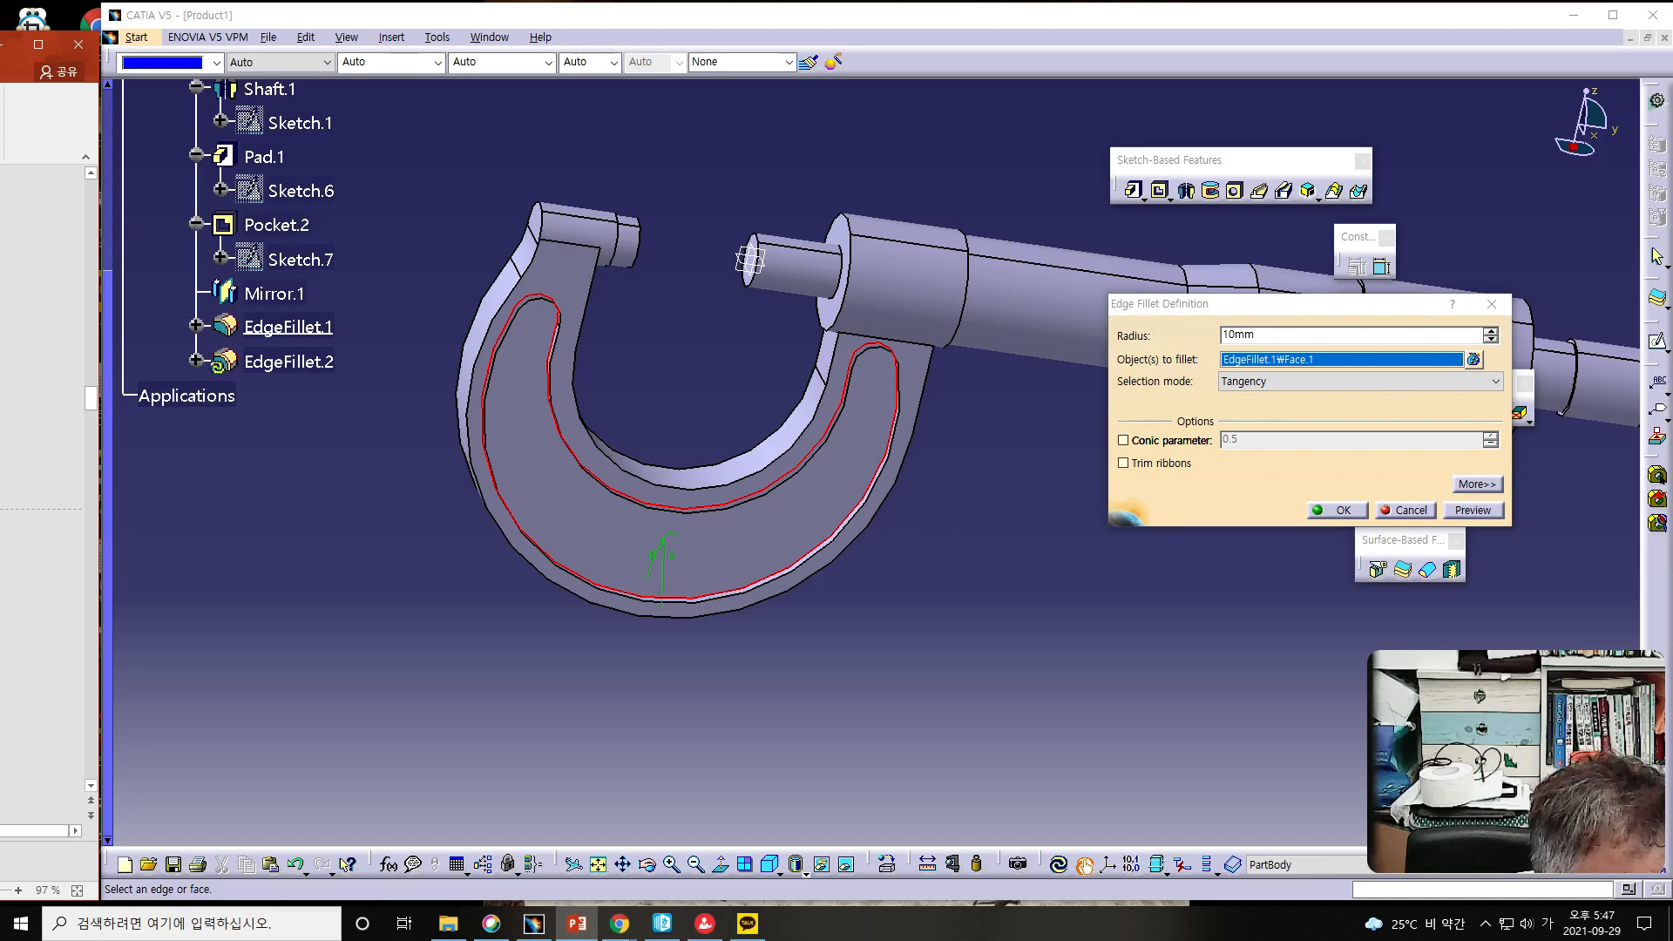
left_click(1299, 335)
left_click_drag(1283, 336, 1105, 333)
type("1.5")
key("Return")
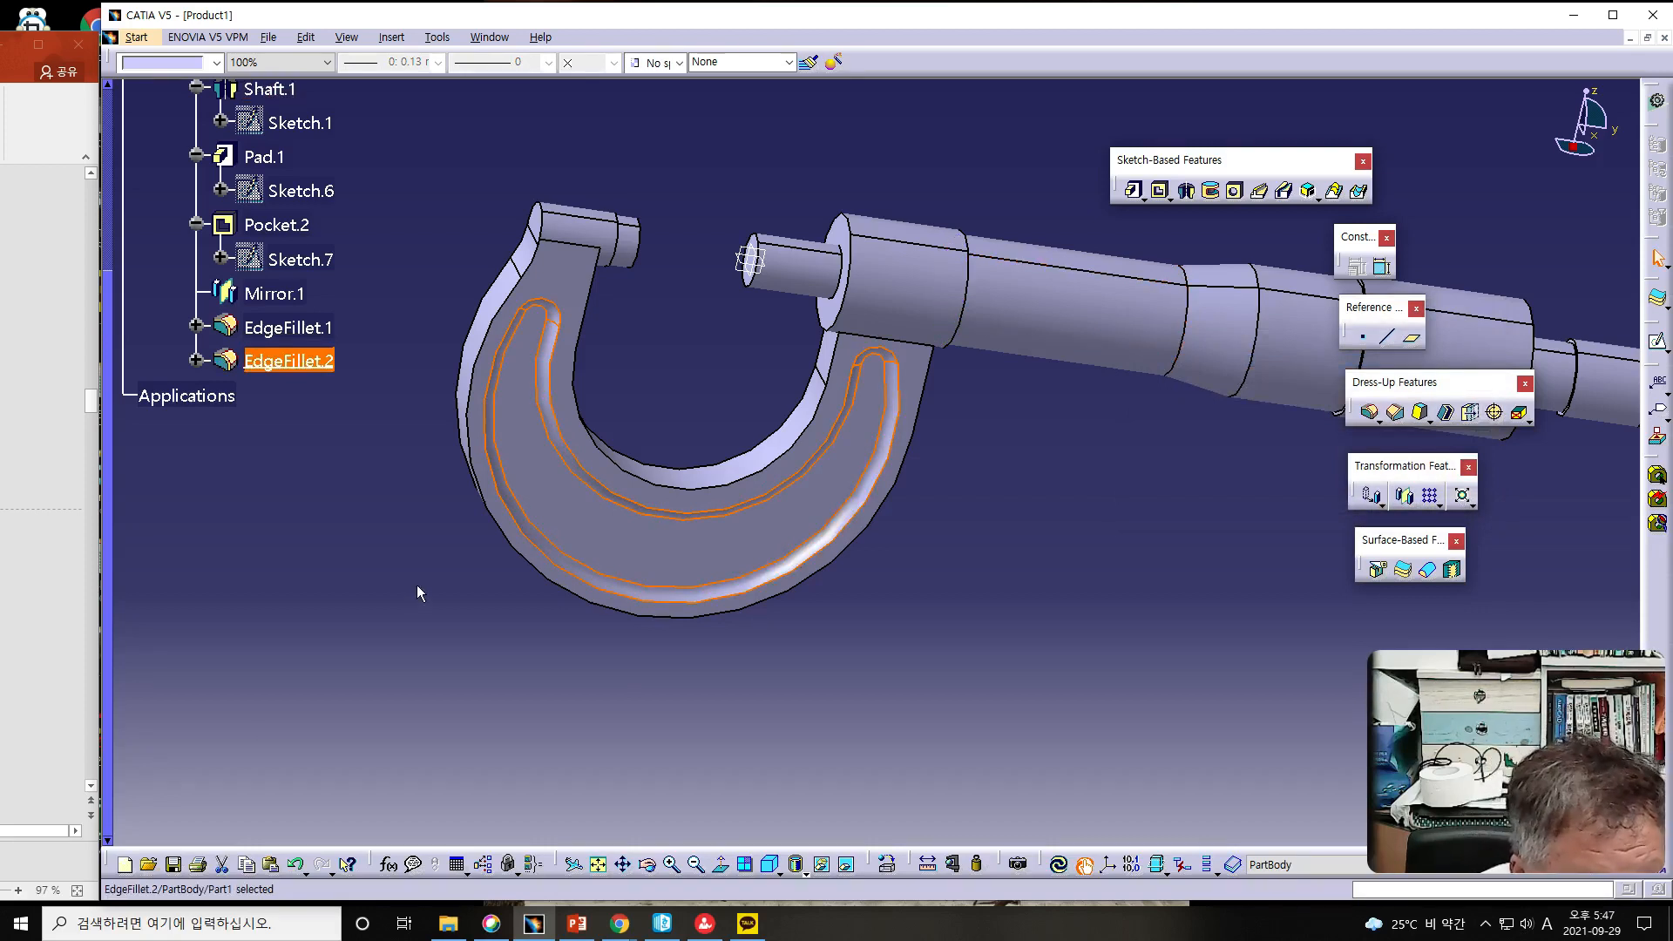
- Round the edges of the mirrored recess's floor face on the opposite side with a 1.5 mm edge fillet
key("alt+Tab")
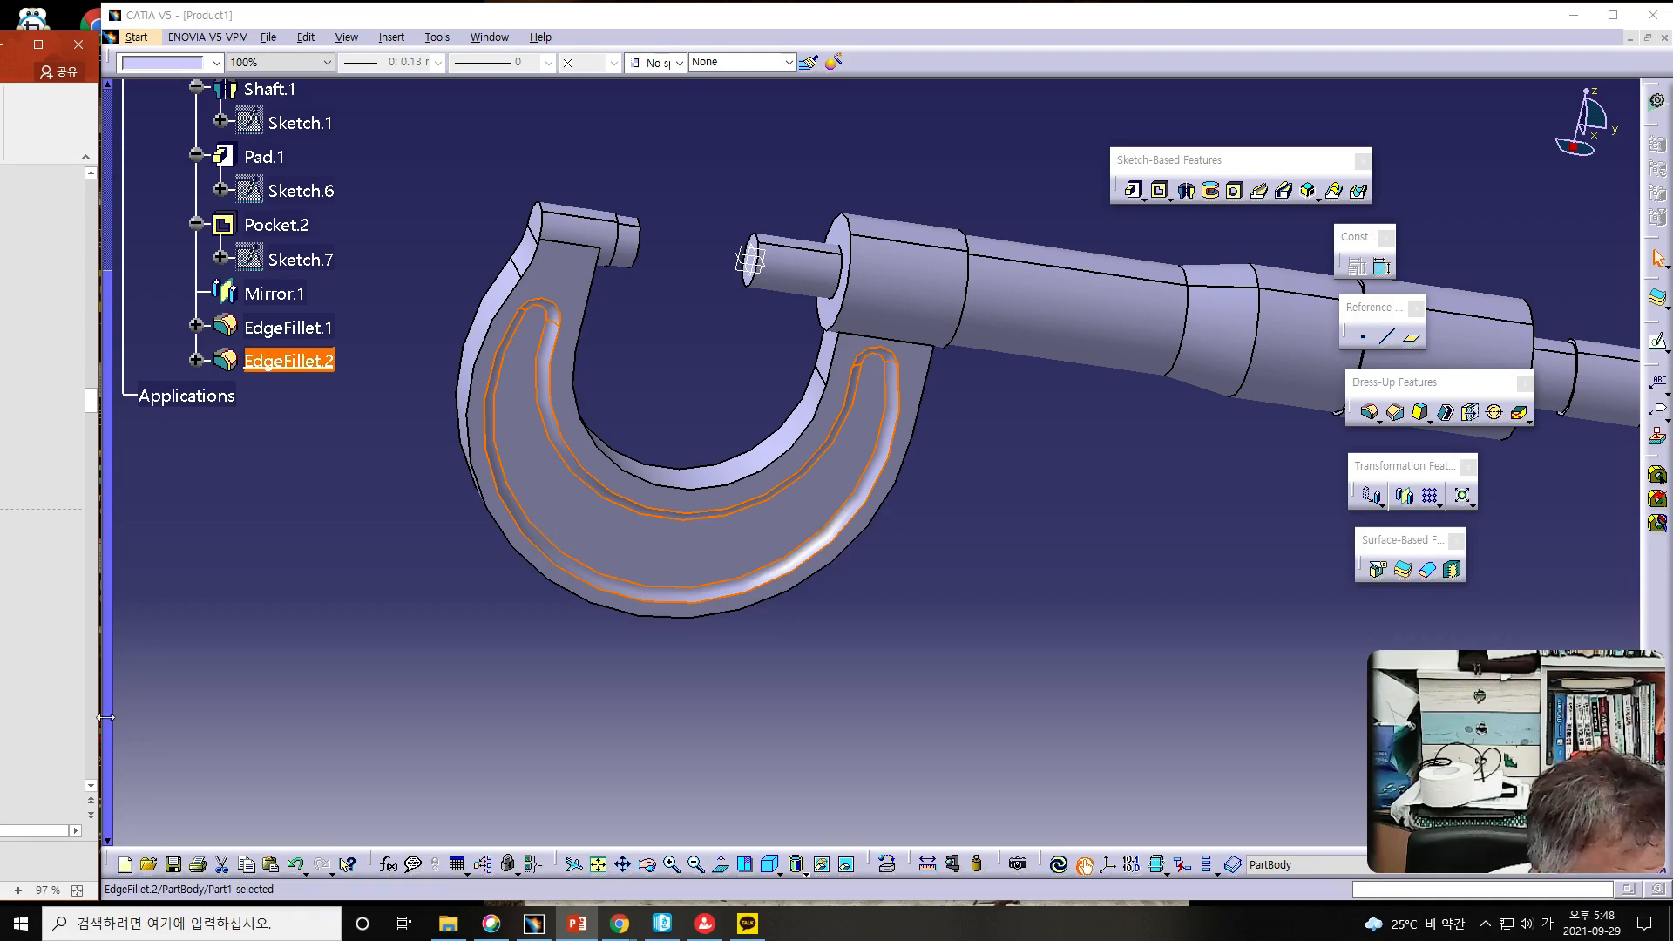
left_click(457, 681)
middle_click_drag(463, 687, 1016, 558)
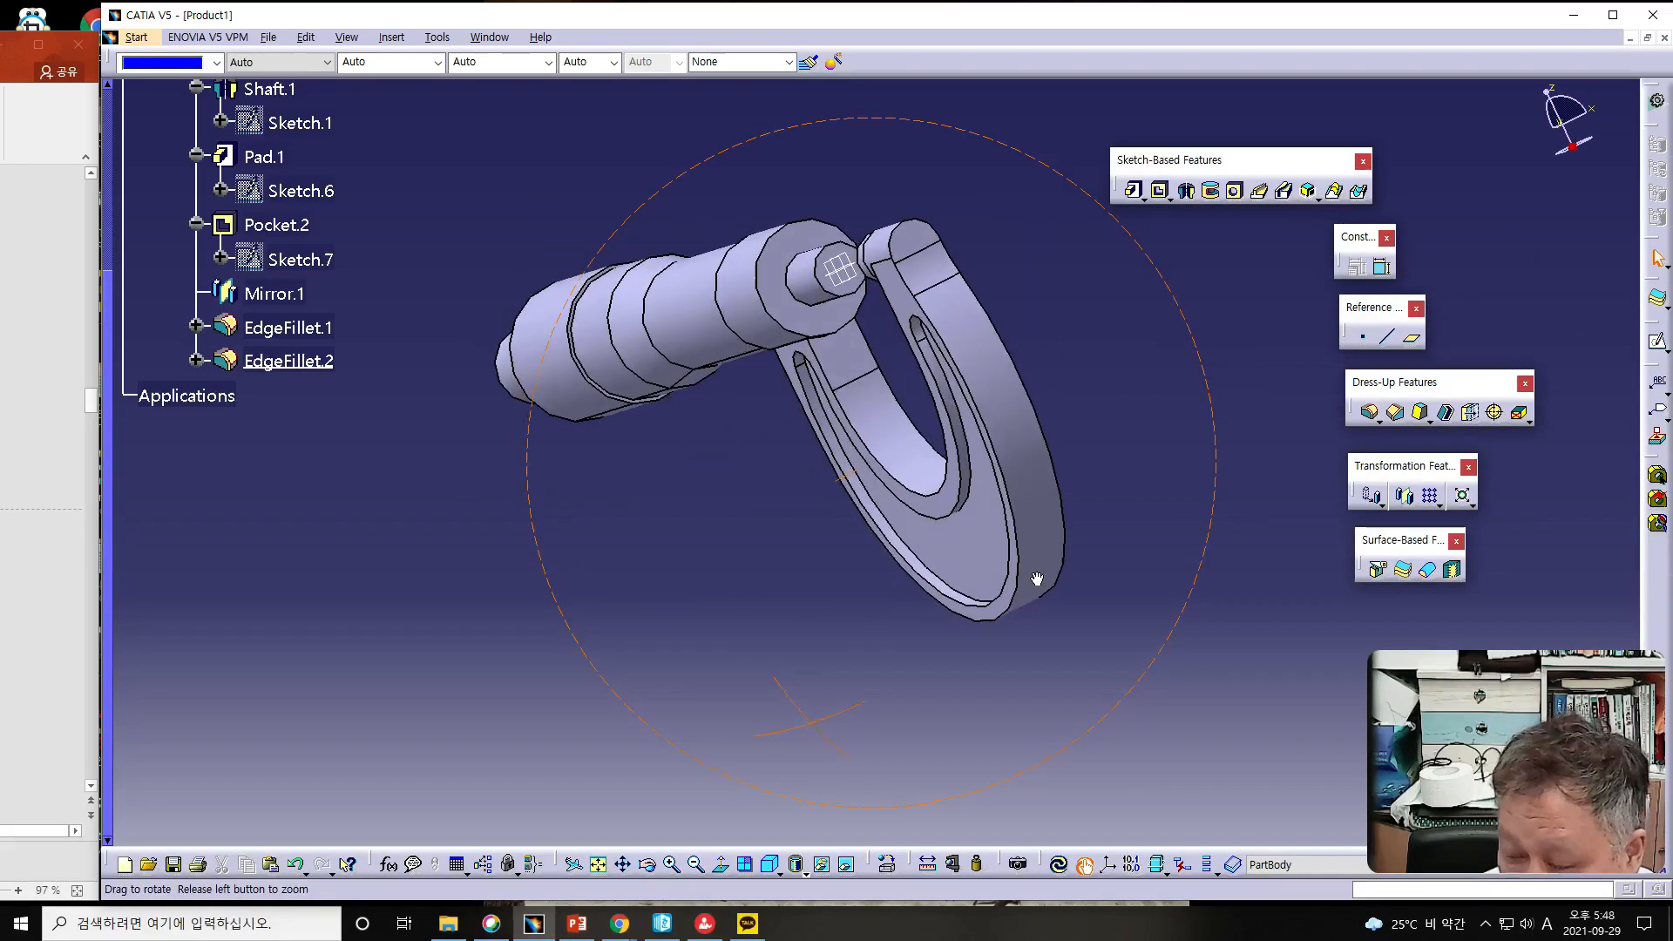
middle_click_drag(719, 558, 1061, 491)
left_click(1068, 523)
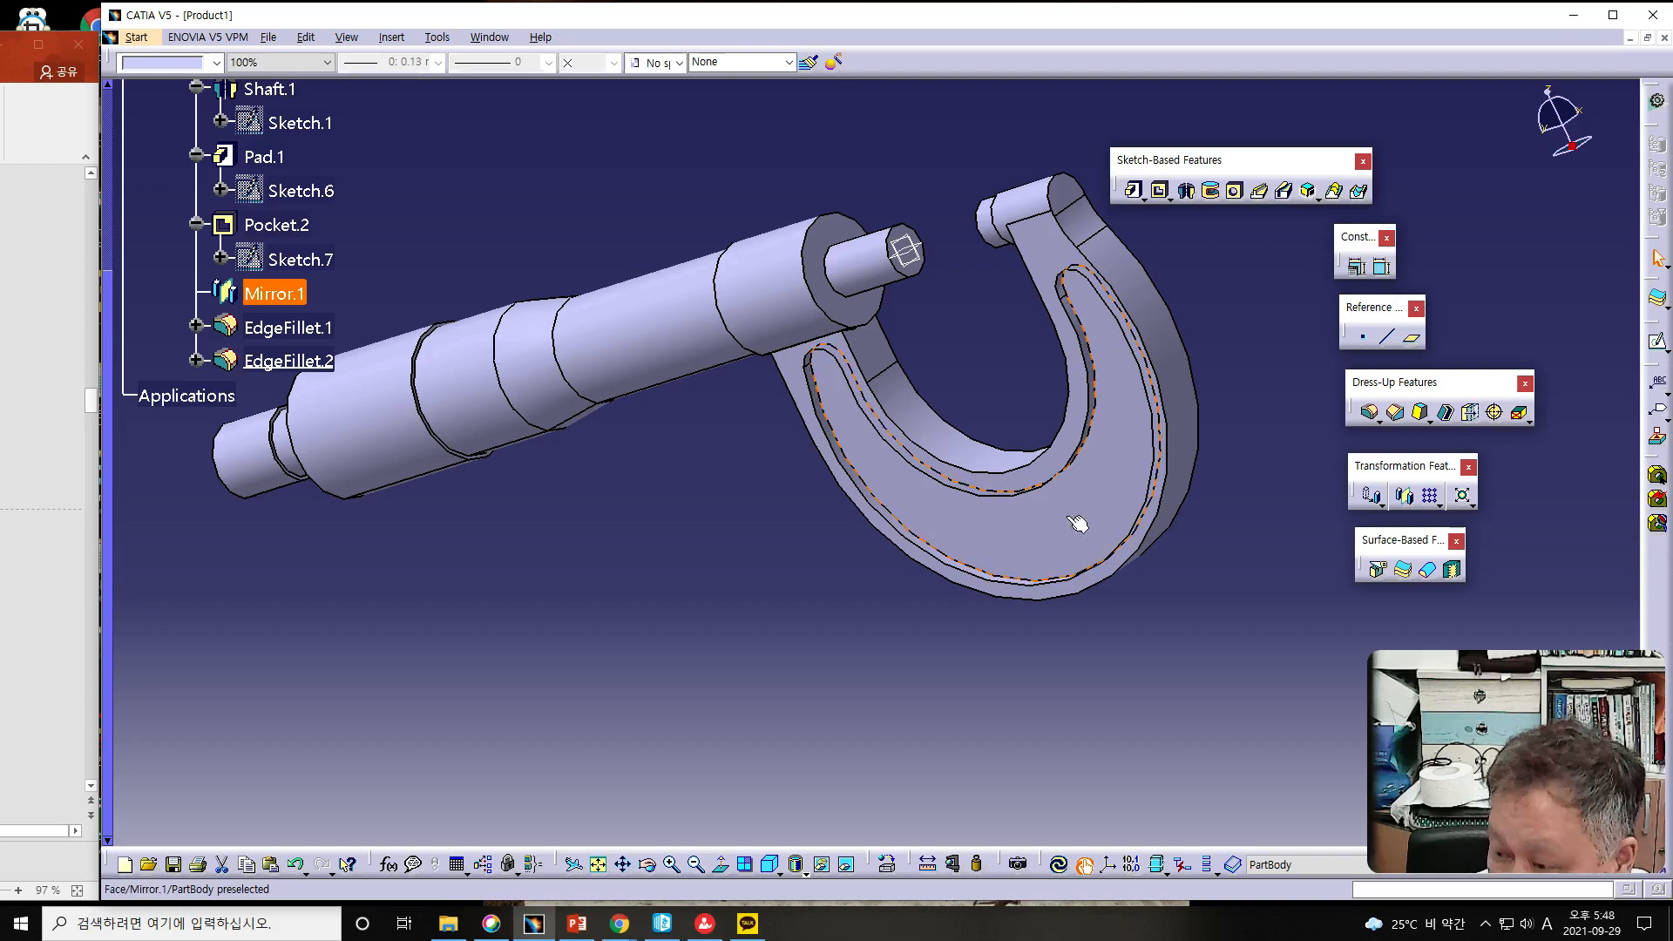
left_click(1373, 414)
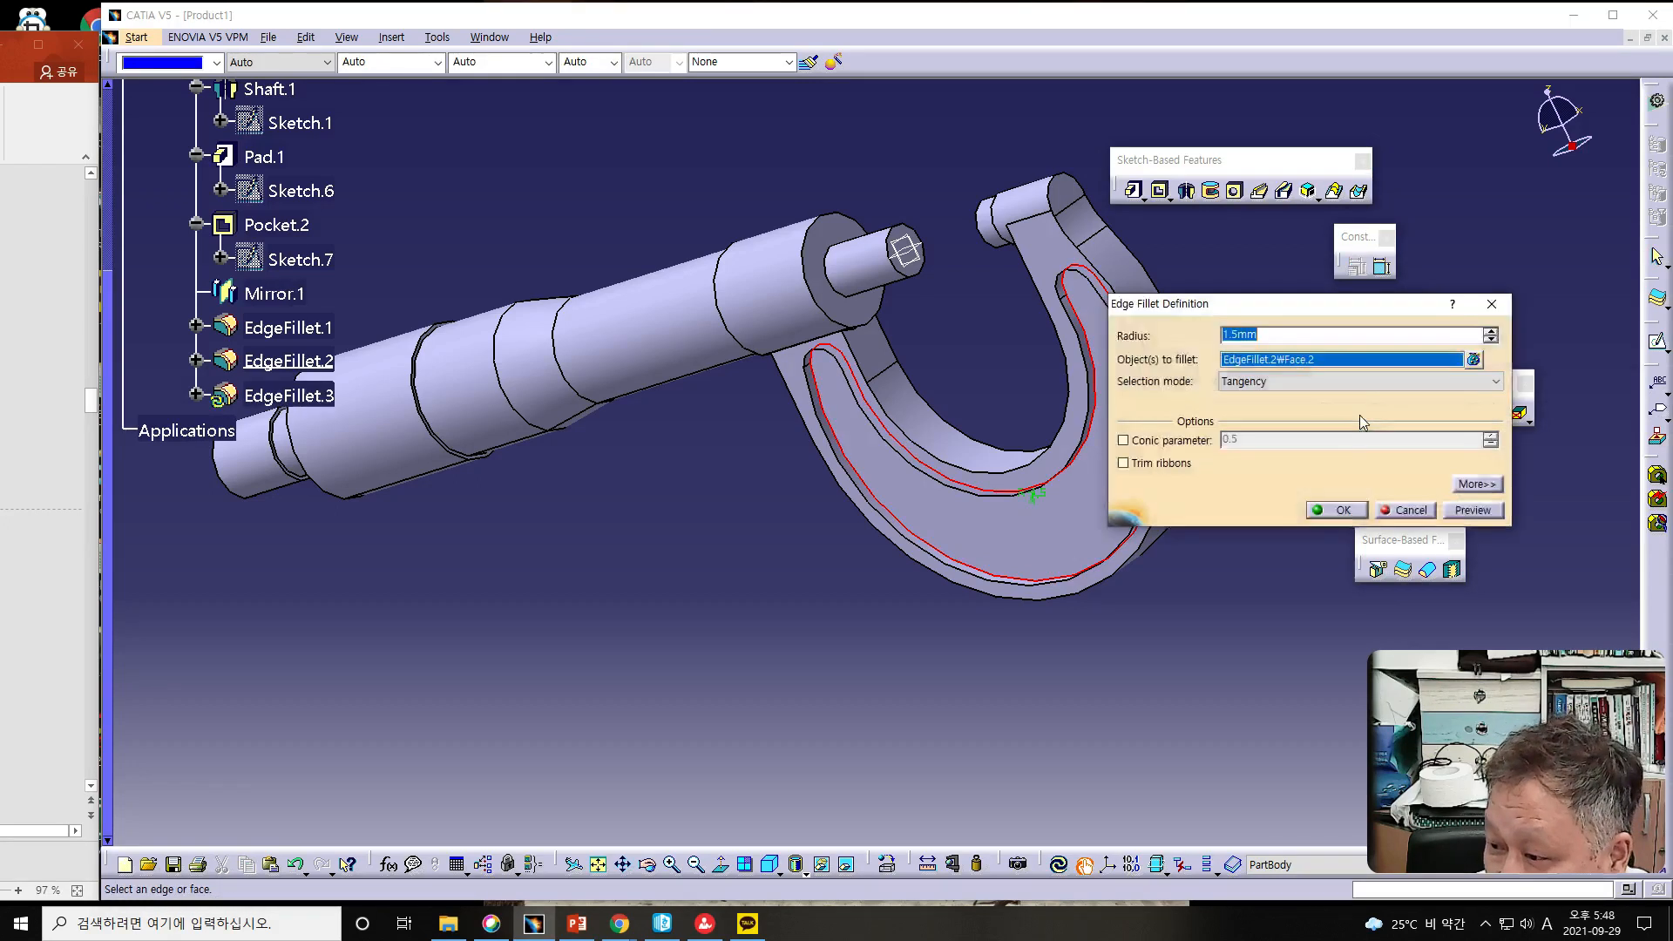
left_click(1341, 511)
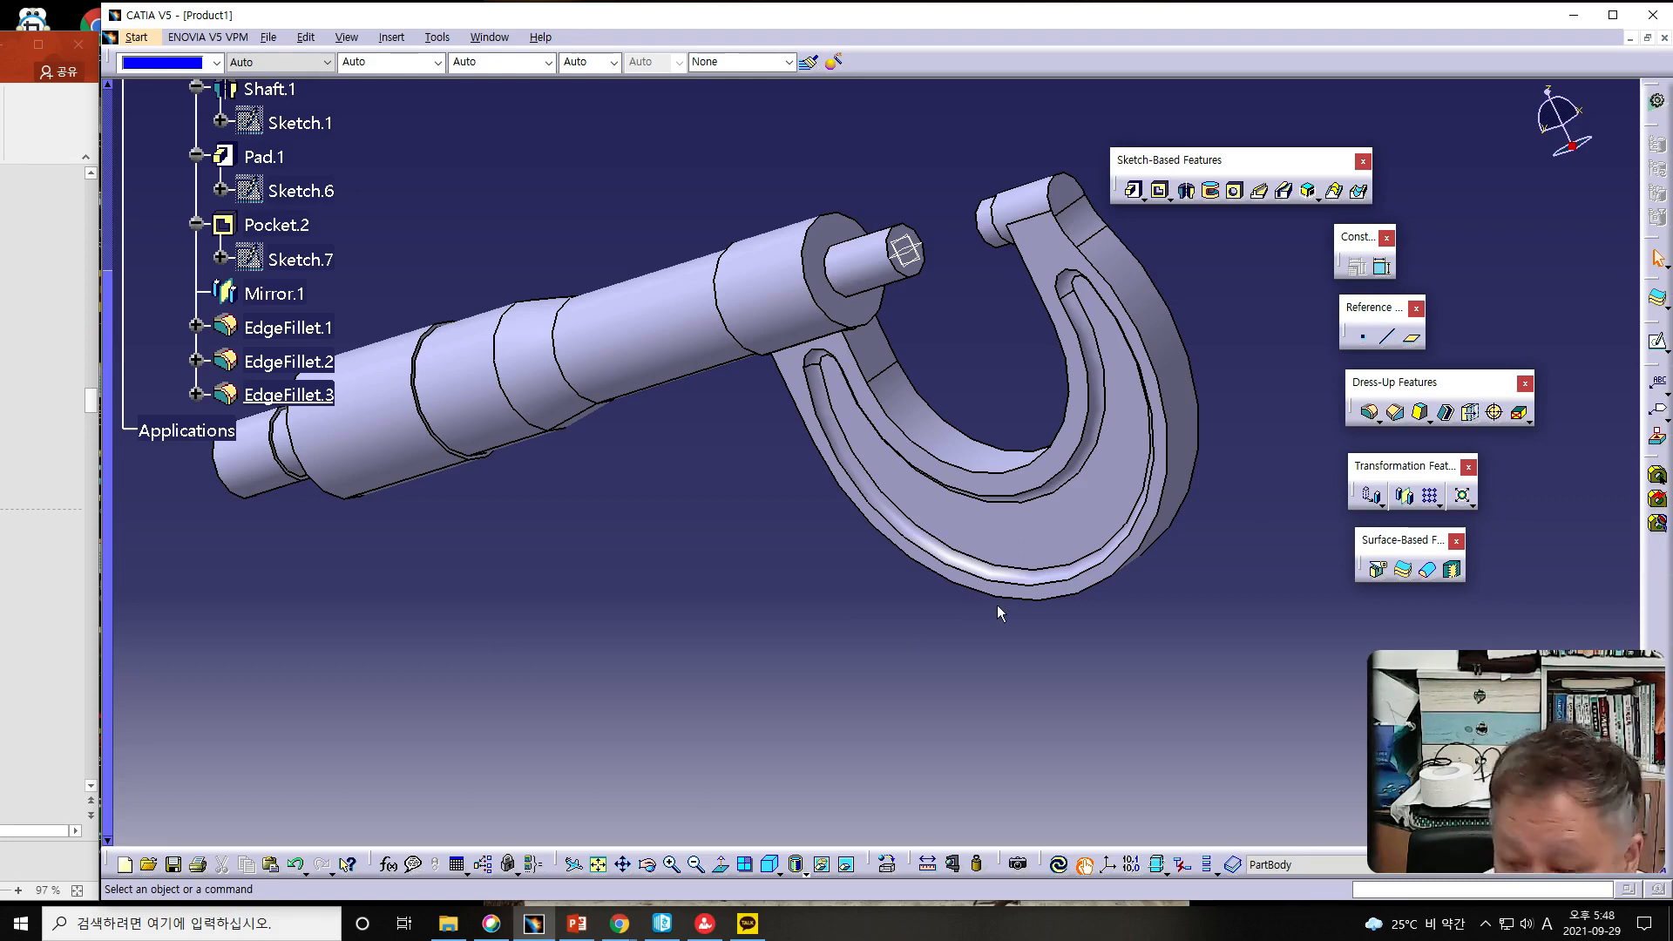
- Round the edges of the frame's outer curved face with a 0.5 mm edge fillet
middle_click_drag(1199, 571, 1053, 613)
left_click(950, 476)
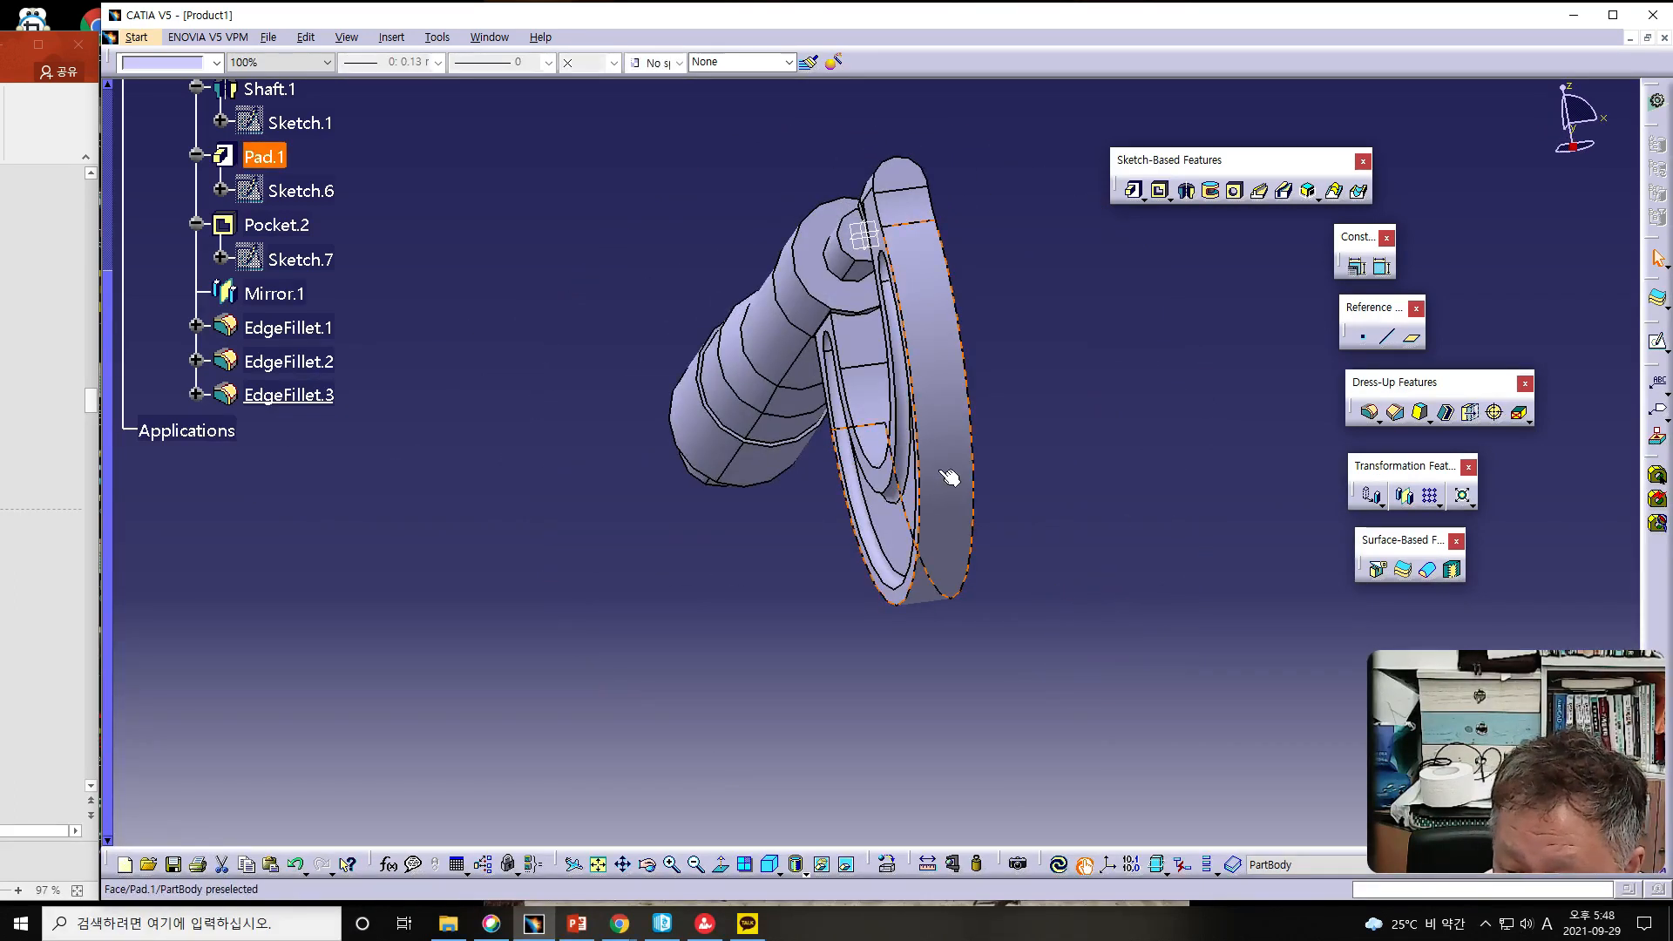
left_click(958, 479)
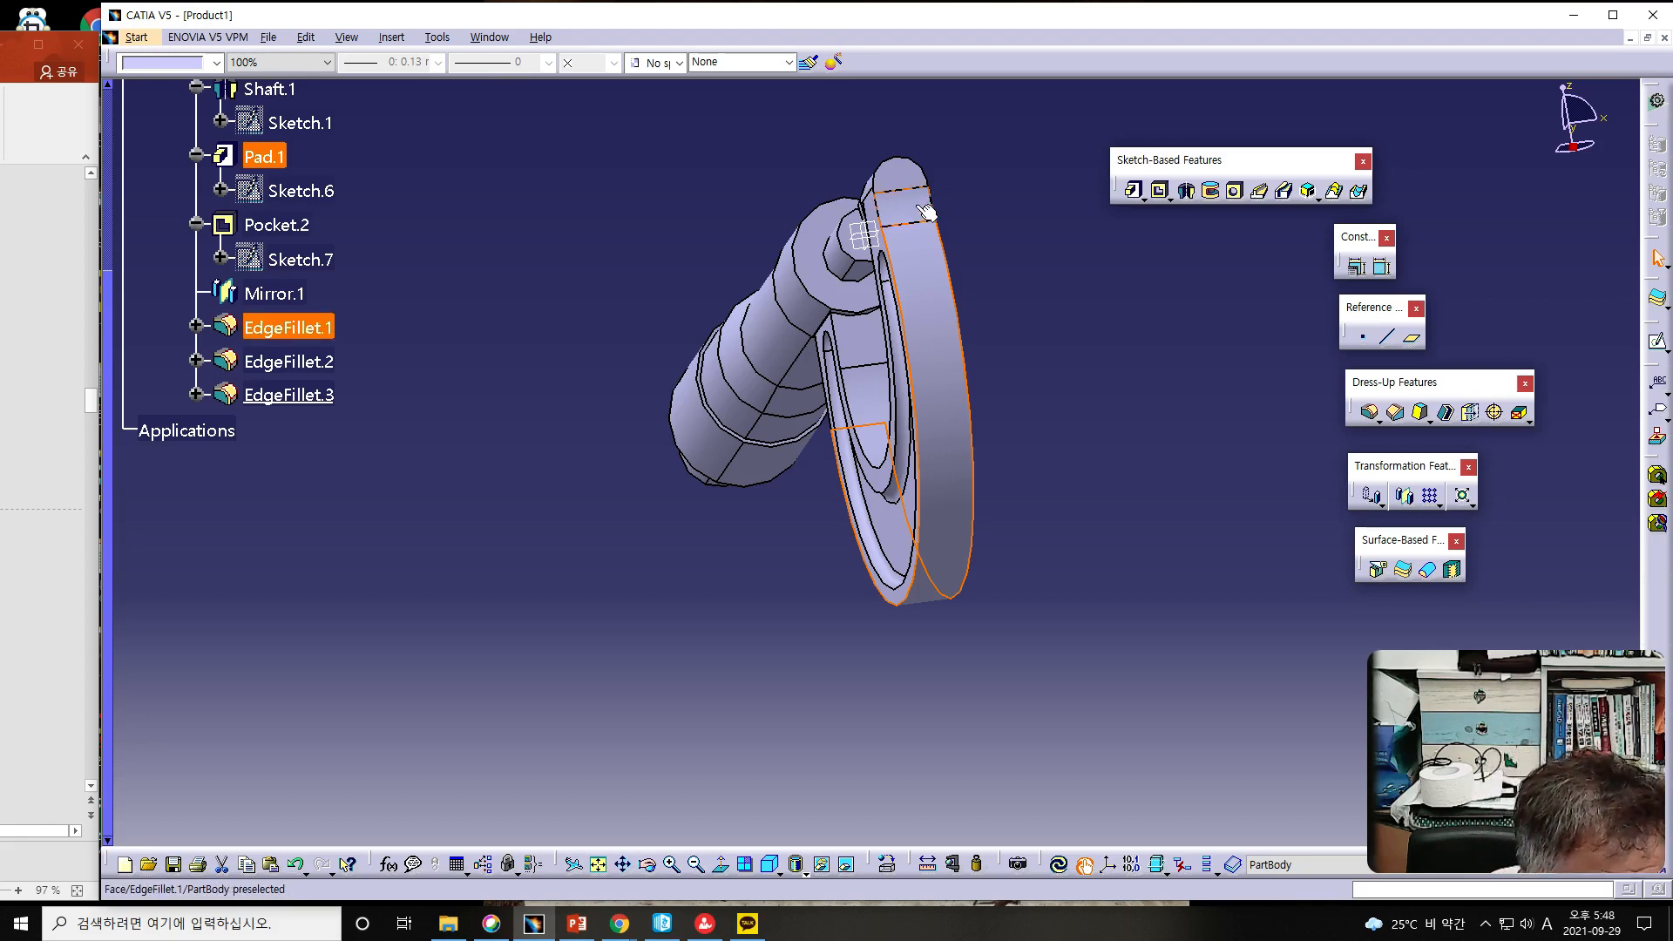
left_click(926, 347)
middle_click_drag(1073, 446, 776, 478)
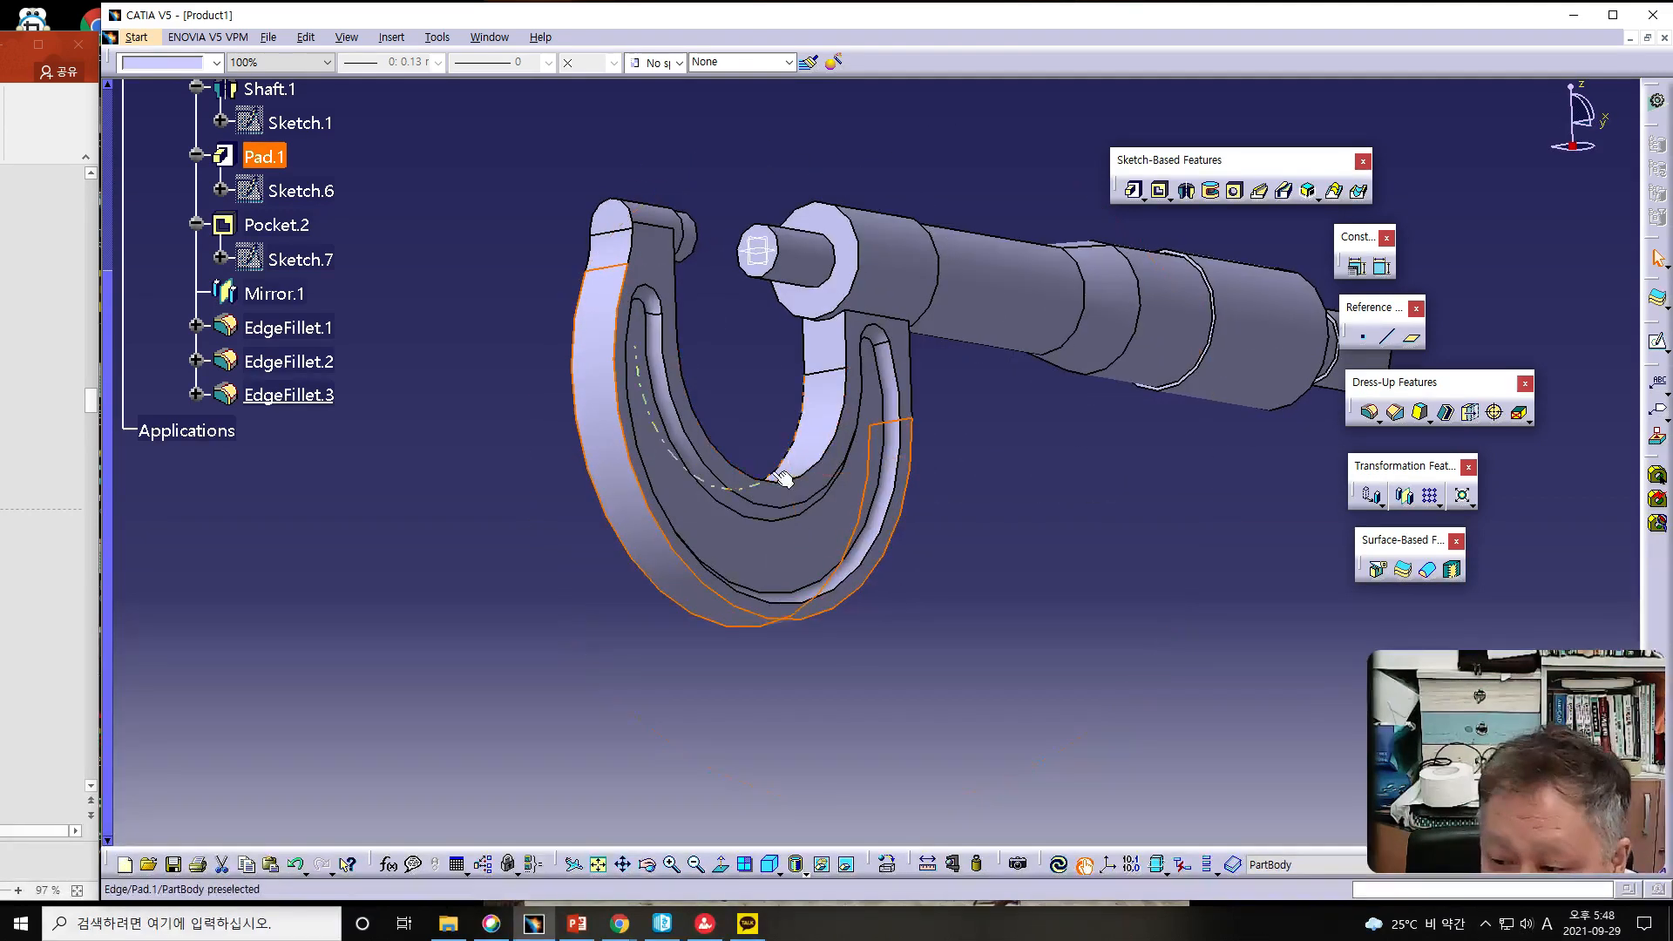
left_click(1369, 413)
type("0.5")
key("Return")
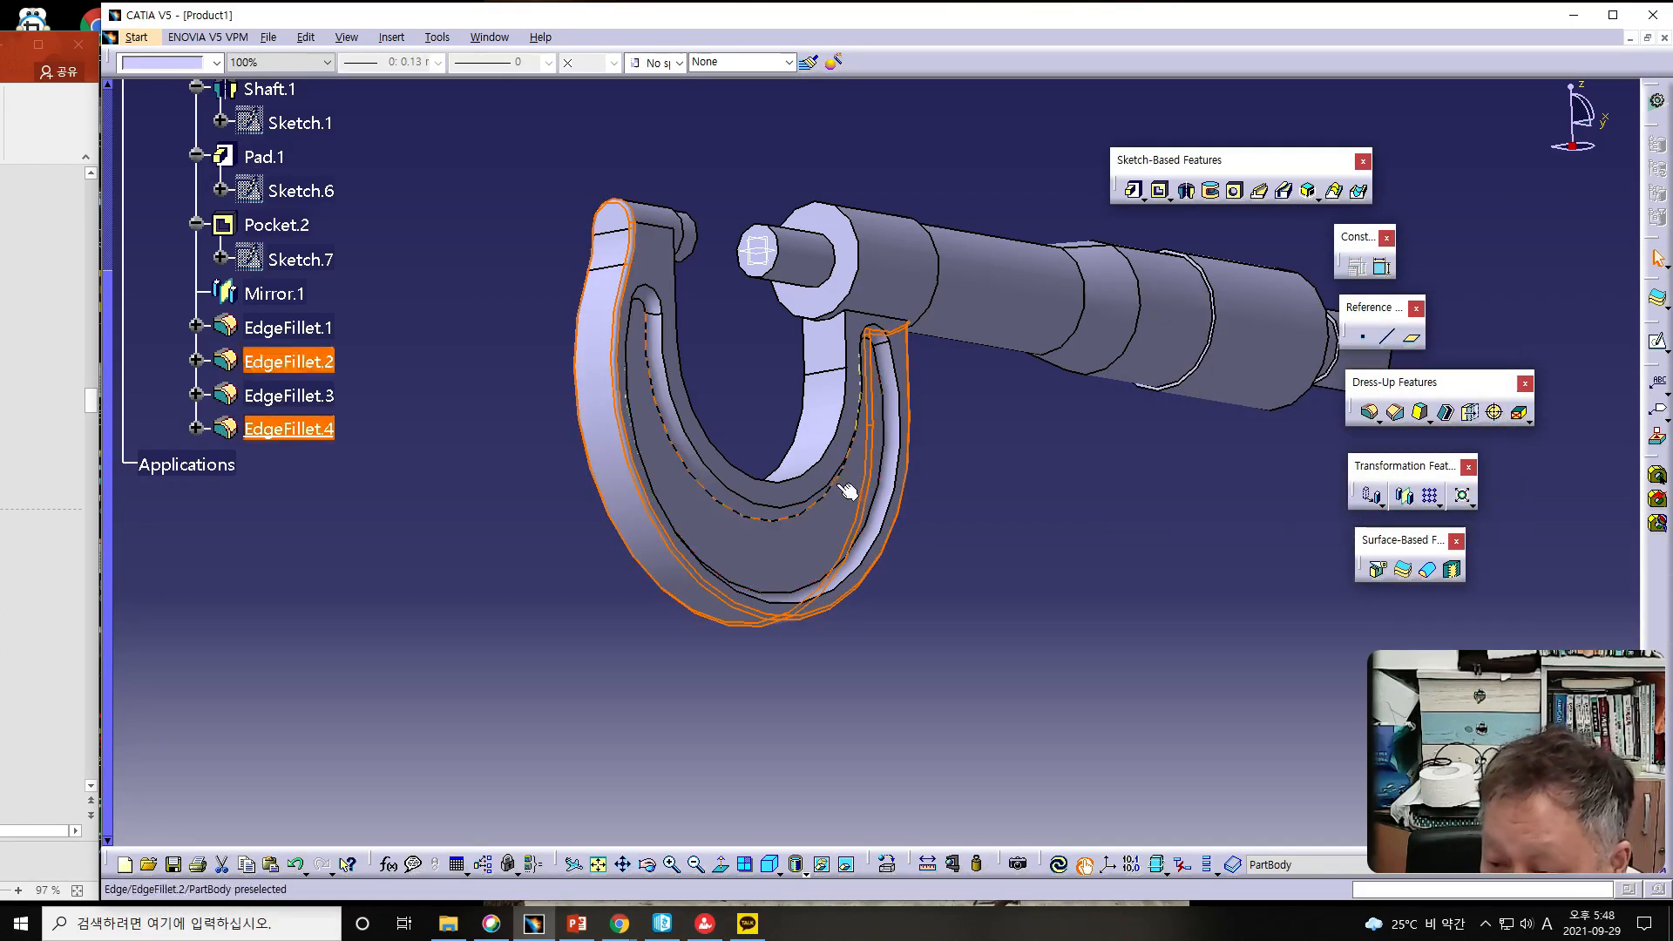
- Round the edges of the frame's inner curved face with a 0.5 mm edge fillet using tangency selection
left_click(1083, 512)
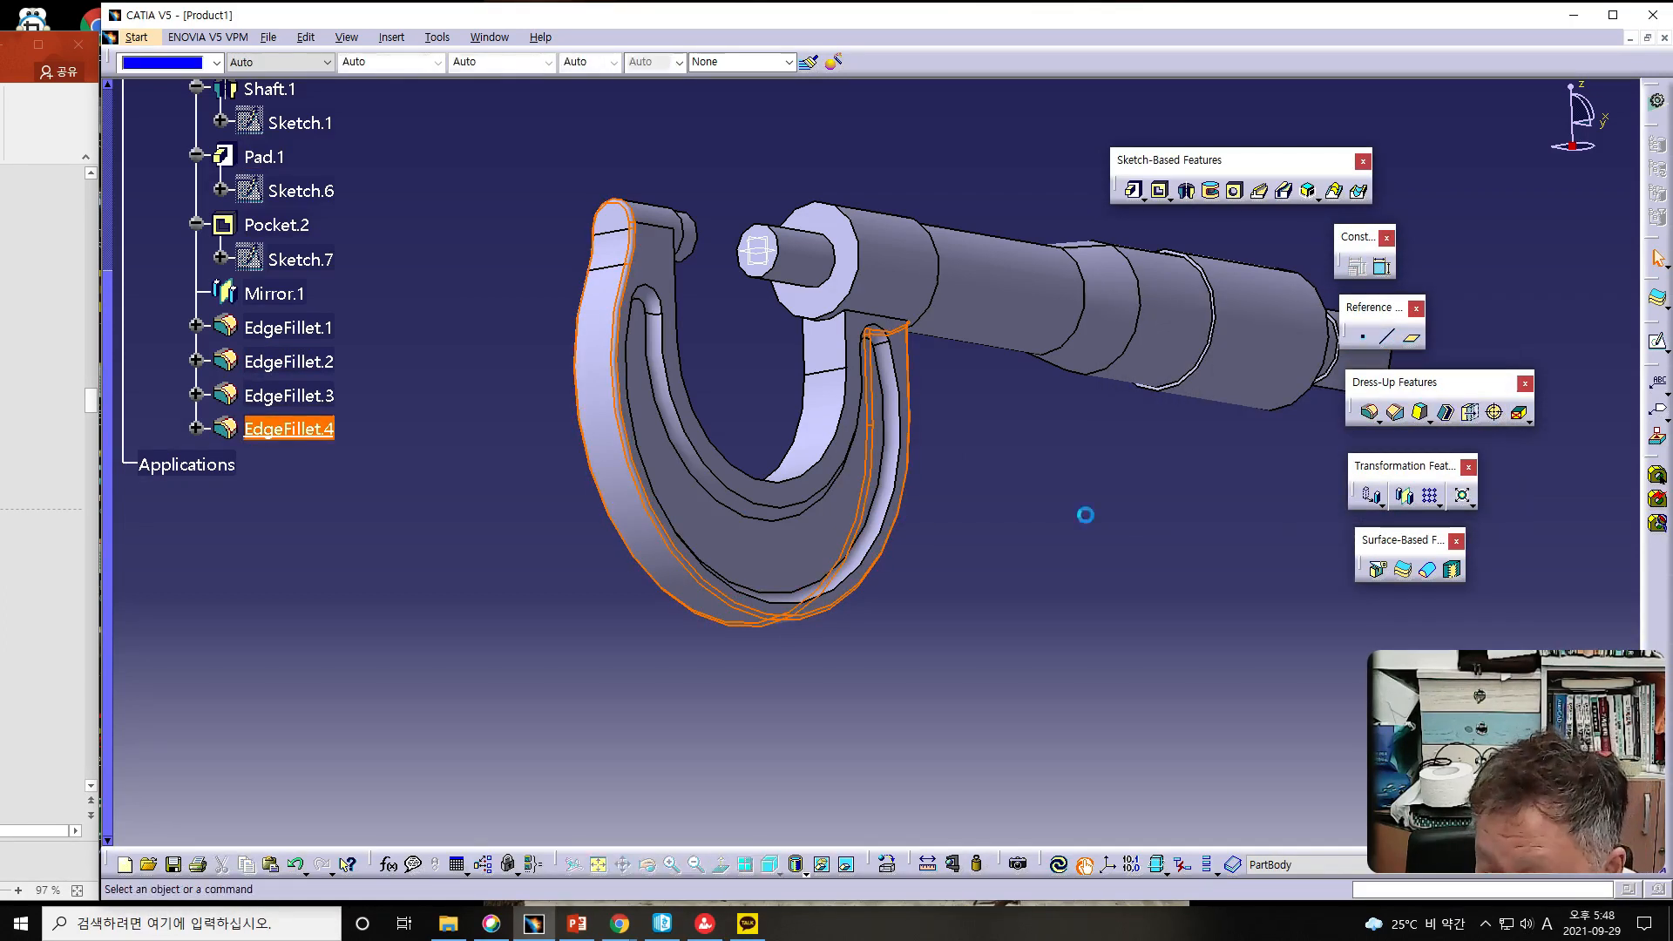
left_click(834, 420)
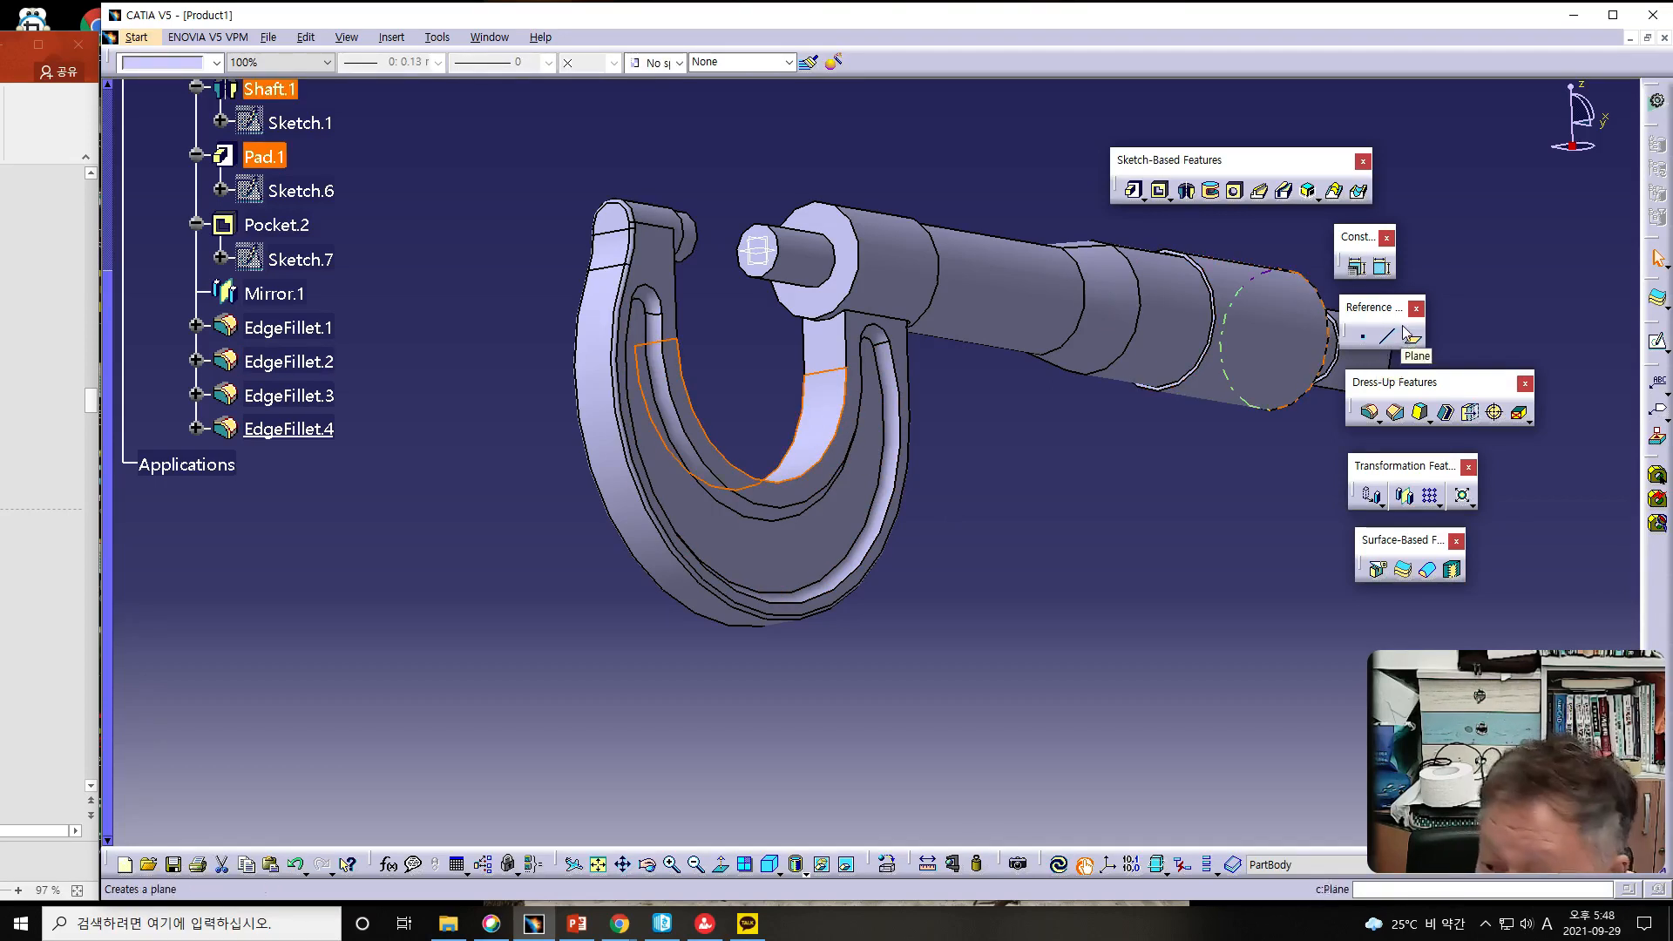
left_click(1369, 412)
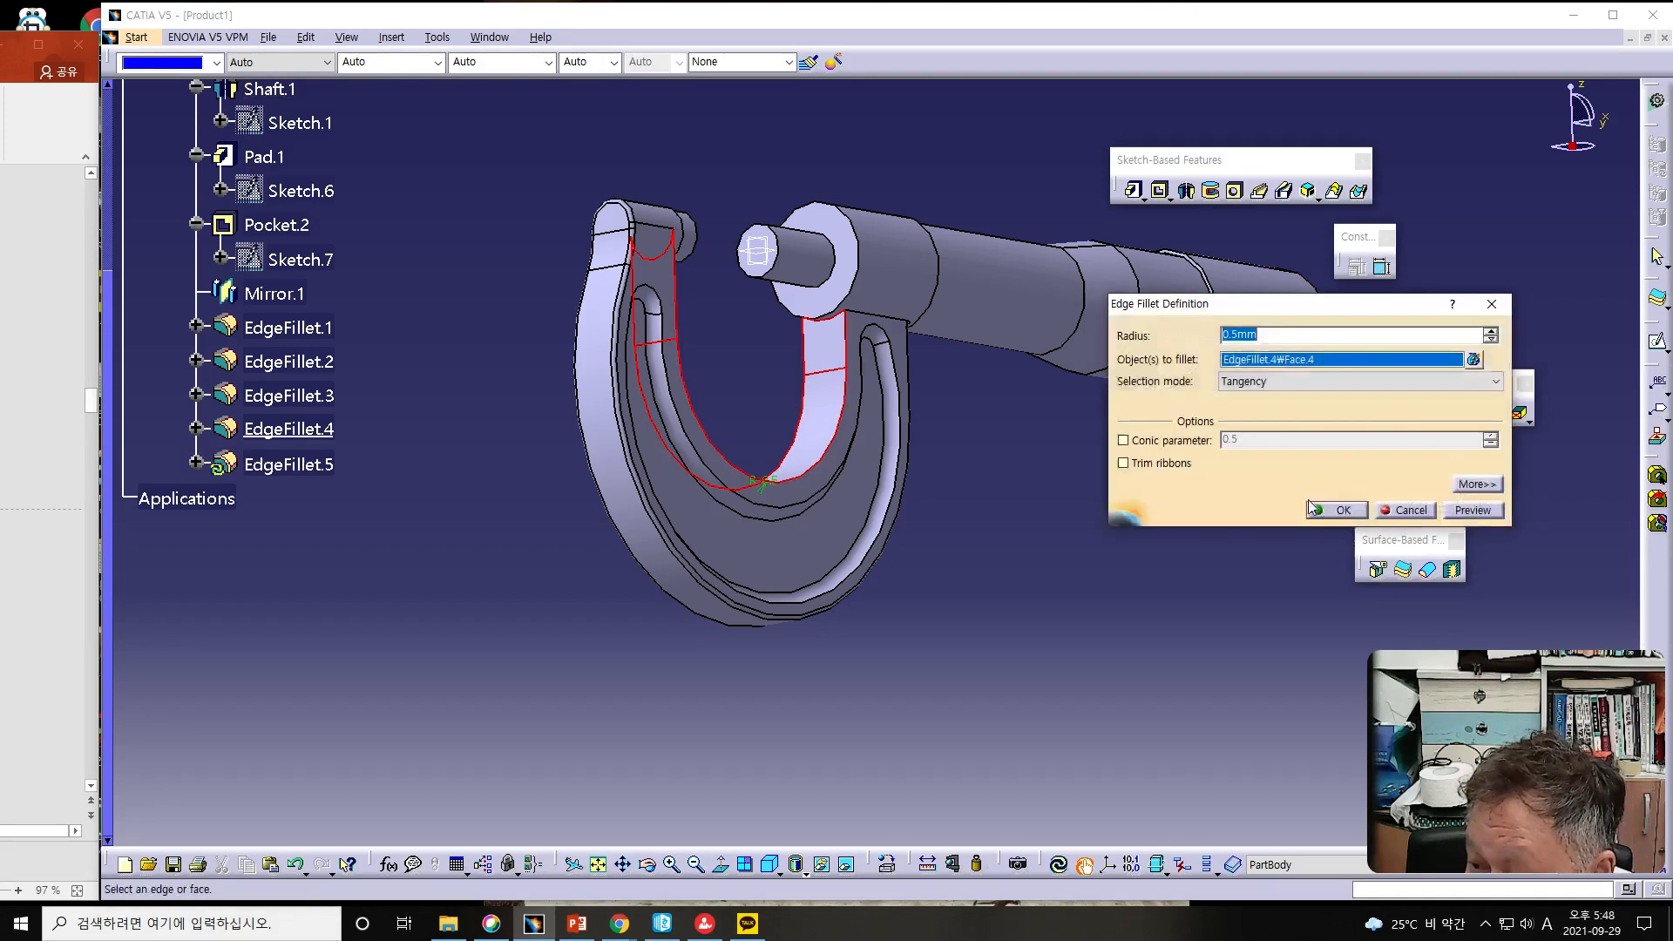
left_click(1330, 507)
- Chamfer the outer edge of the thimble's end face by 1 mm at 45 degrees, consulting the reference document
middle_click_drag(739, 516, 569, 623)
scroll(570, 622, "down", 1)
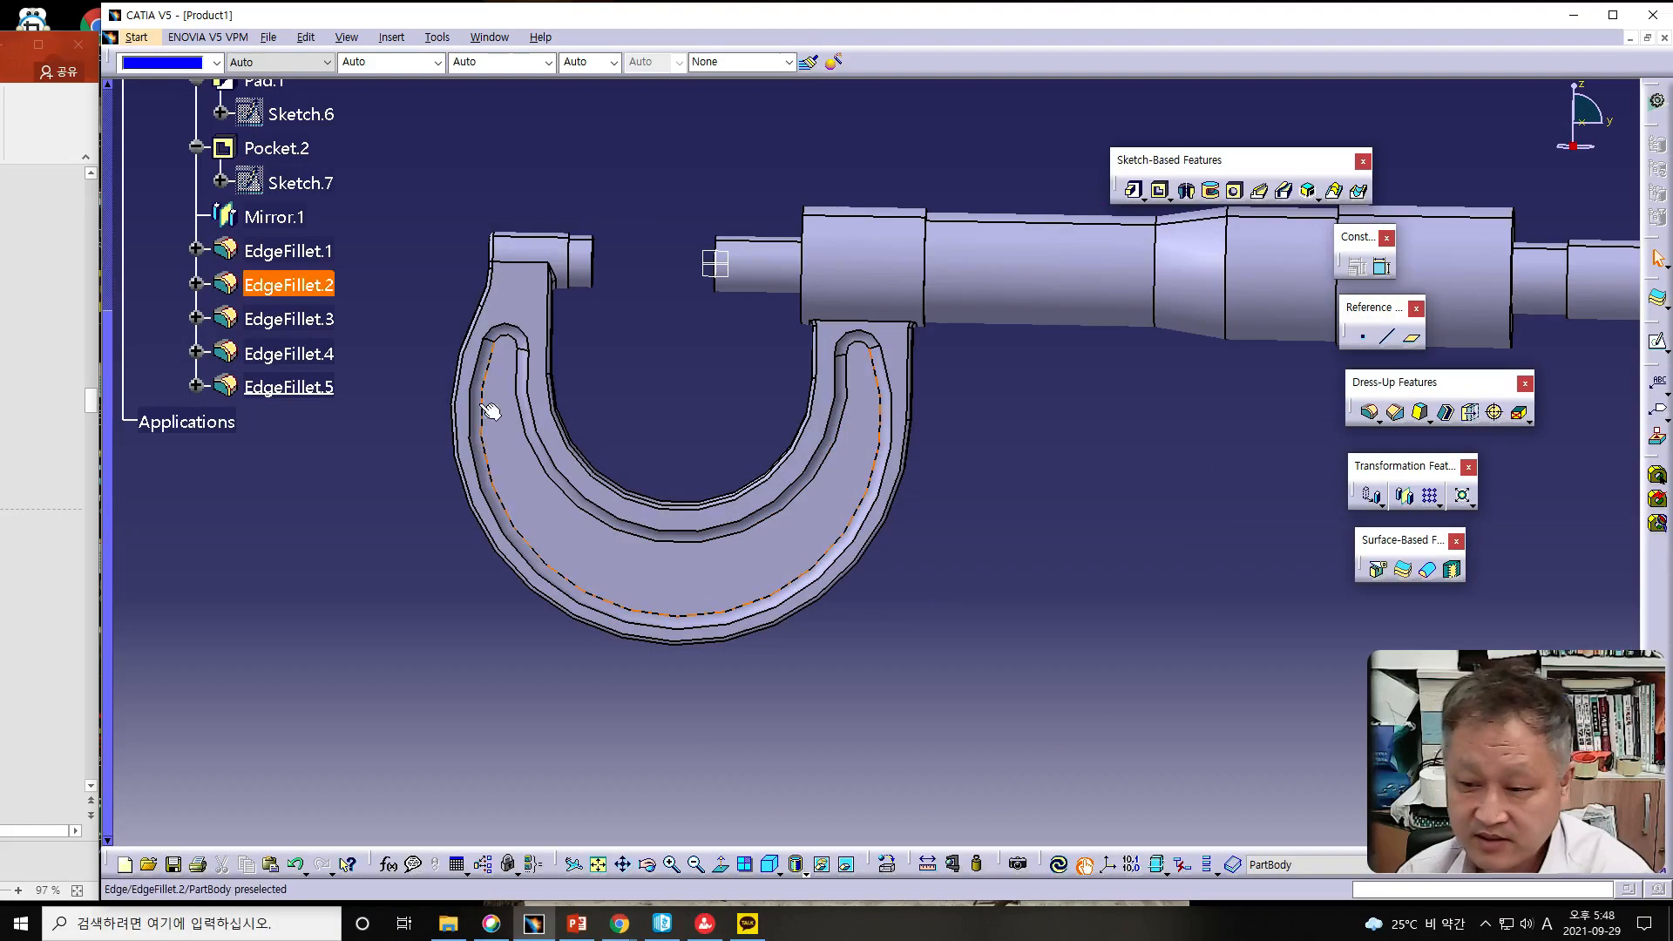
left_click(82, 749)
scroll(48, 505, "down", 1)
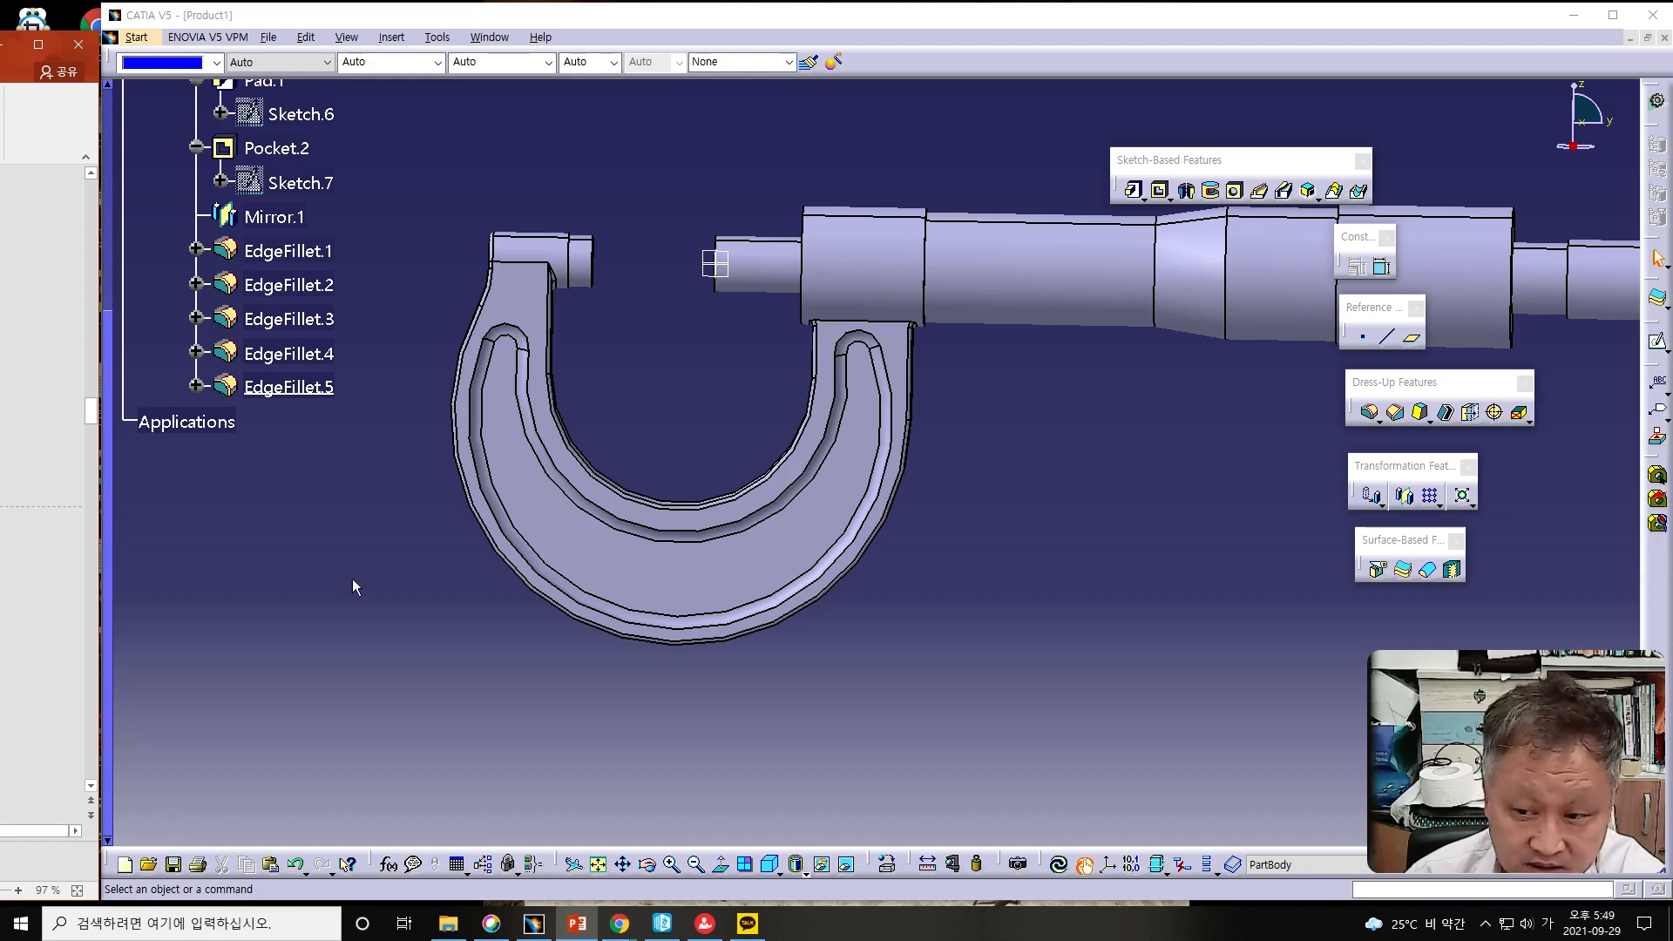
middle_click_drag(415, 566, 544, 589)
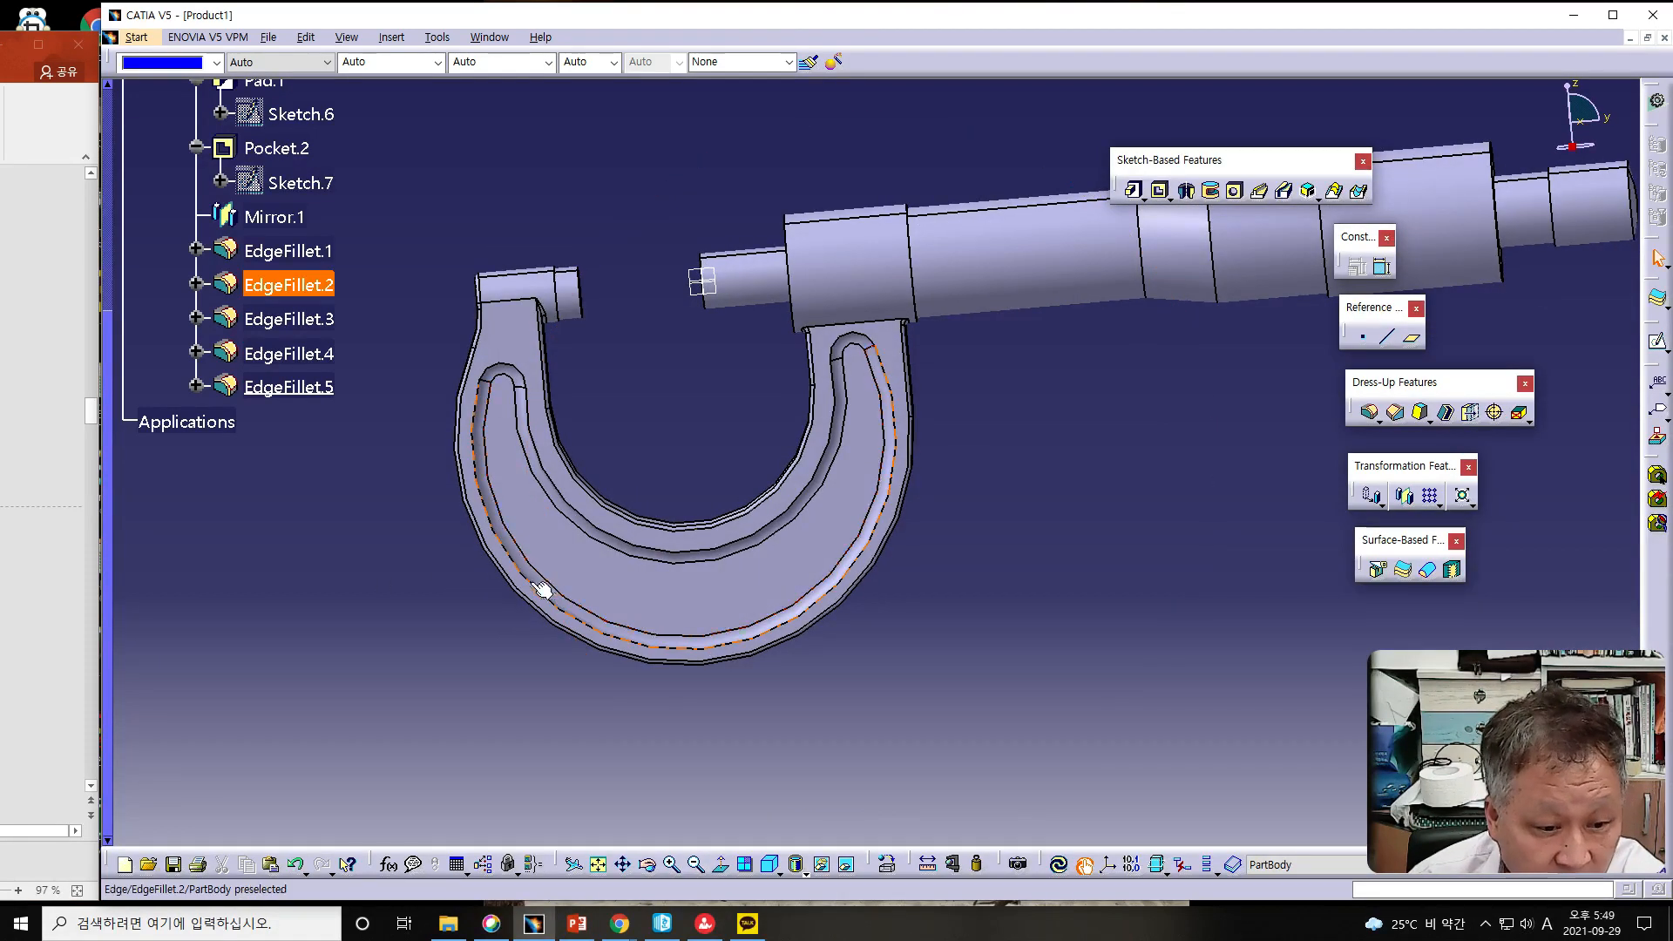
middle_click_drag(1055, 487, 694, 630)
mouse_move(1032, 530)
middle_mouse_down()
mouse_move(1165, 511)
mouse_move(1022, 522)
middle_mouse_up()
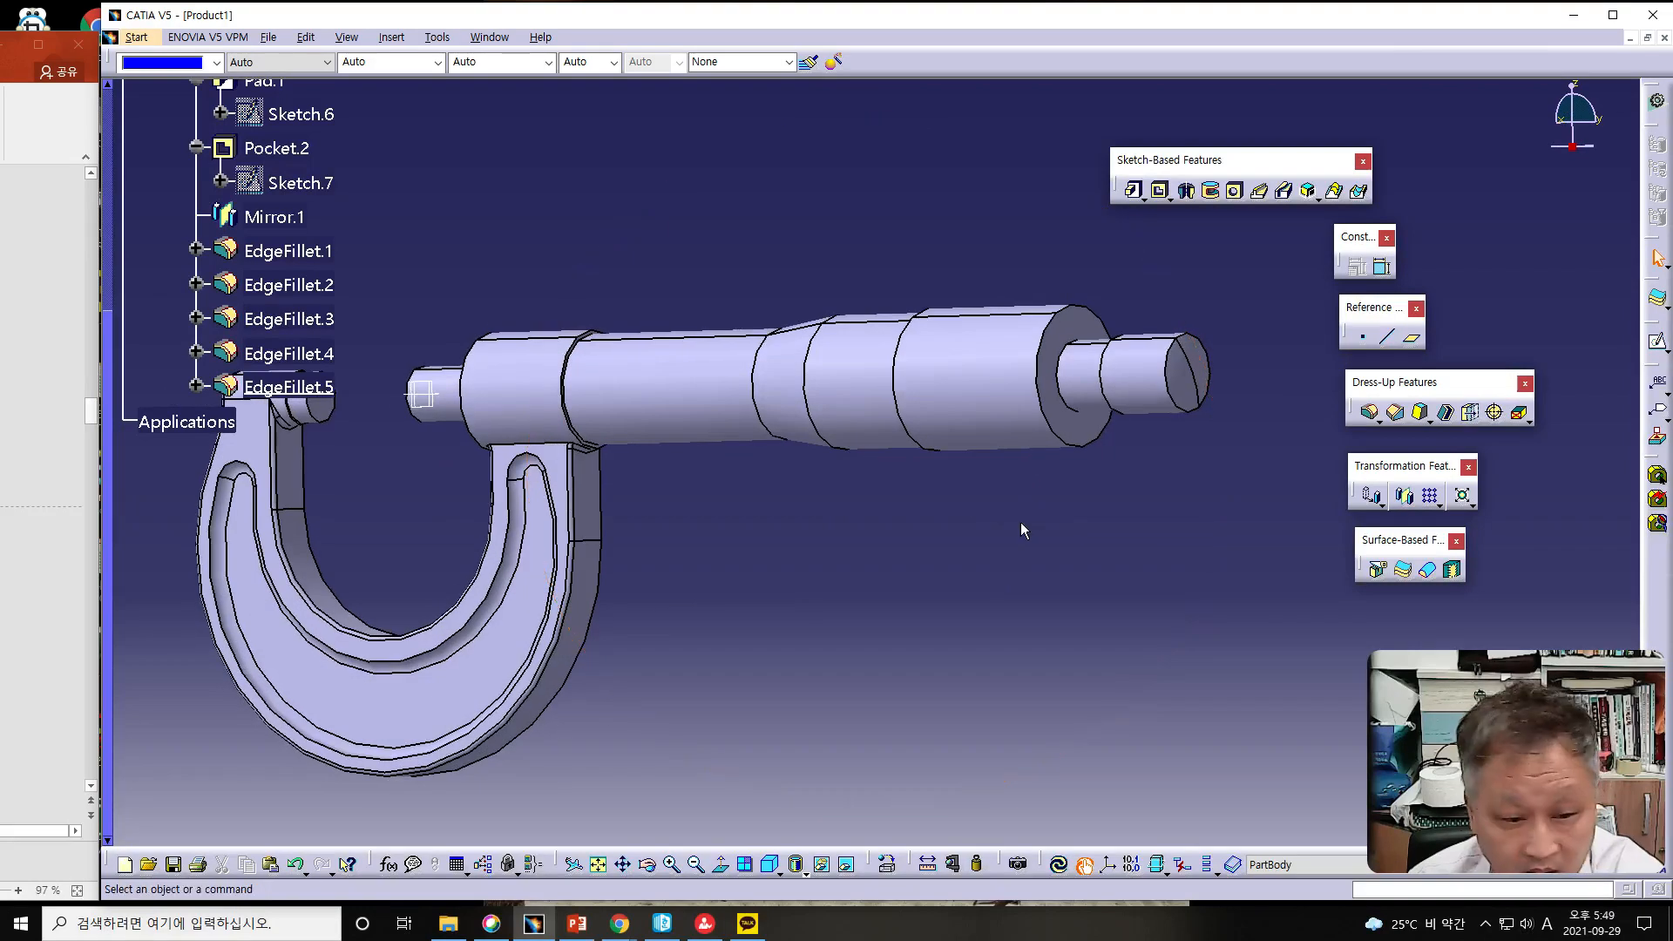
left_click(1042, 394)
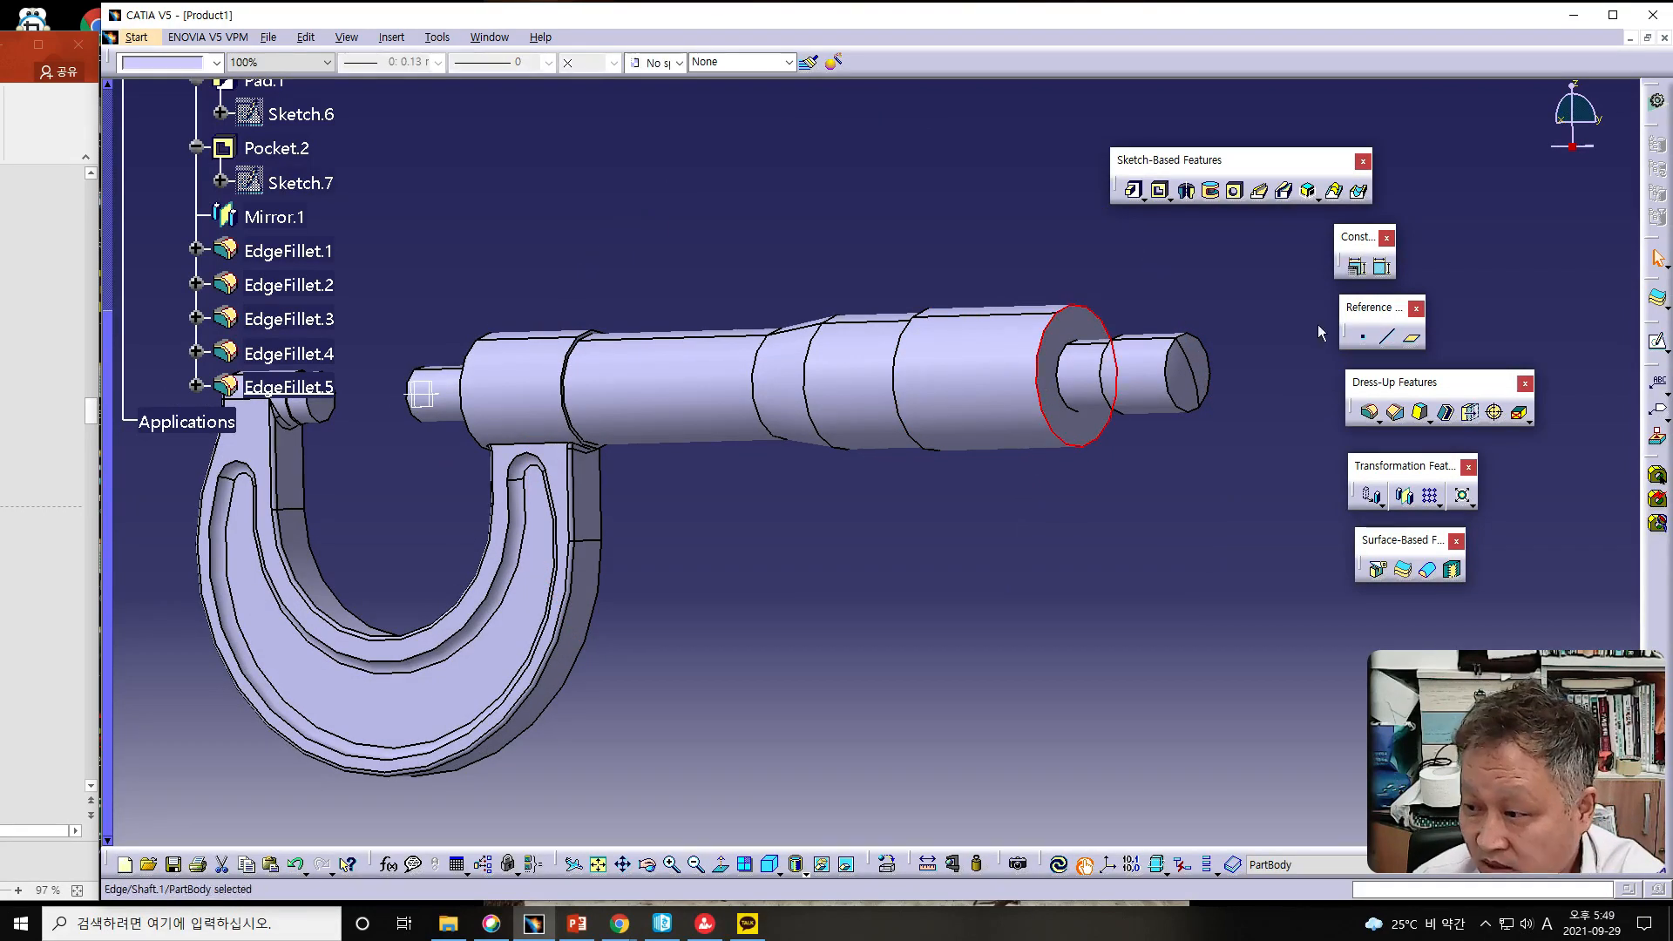
left_click(1395, 411)
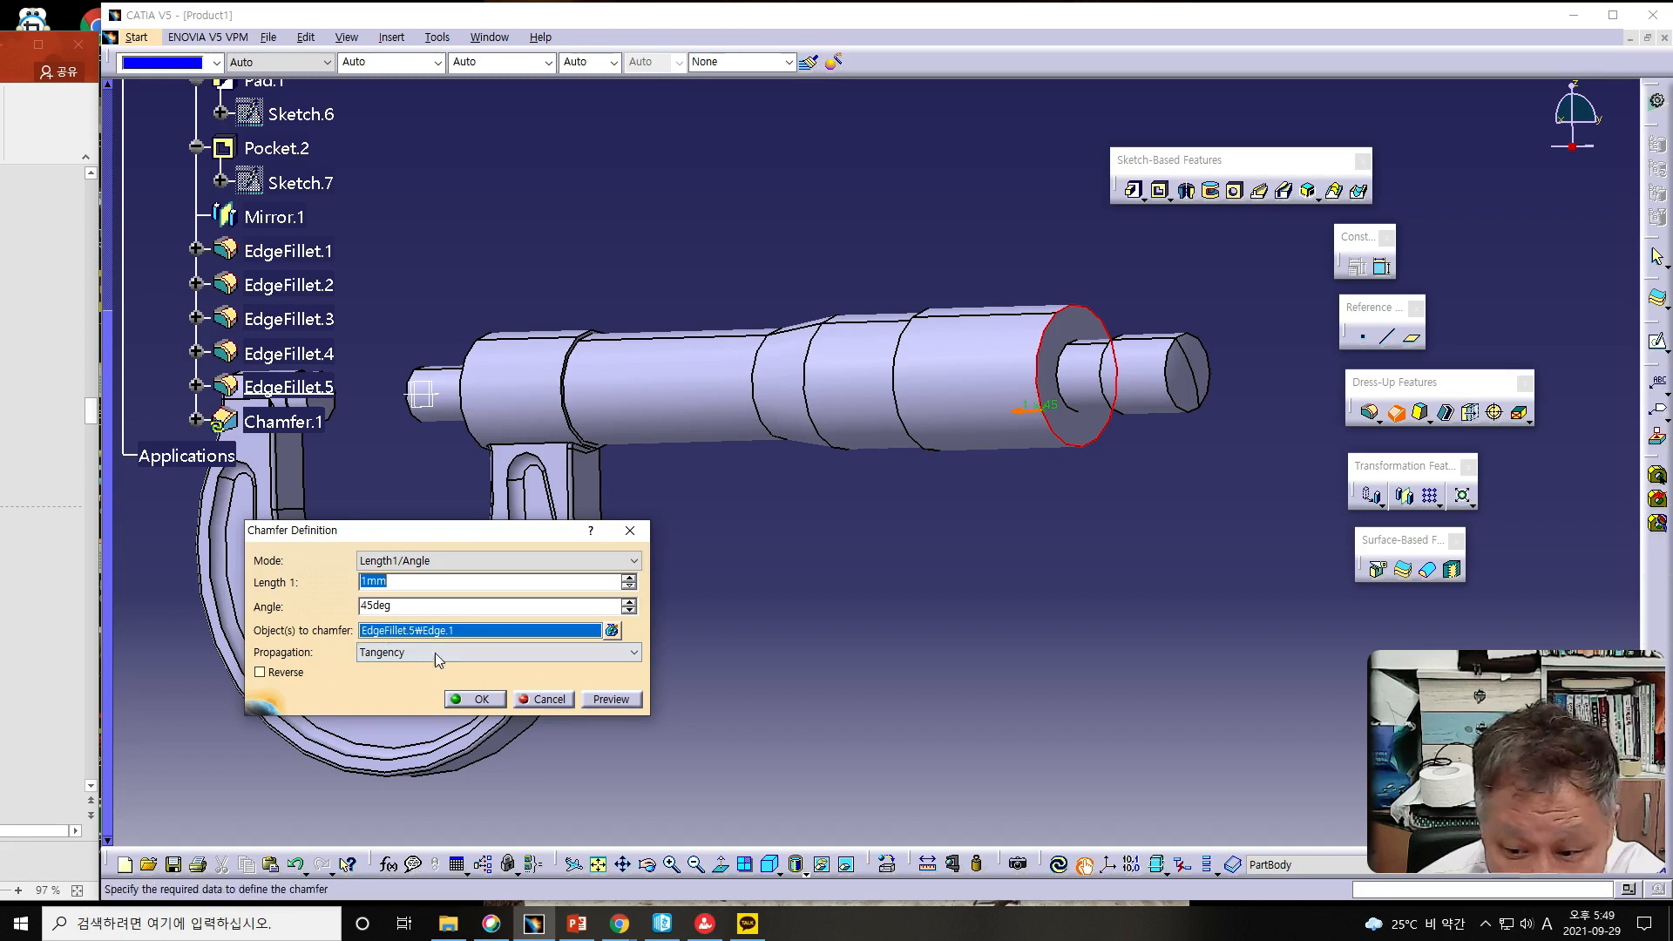
left_click(609, 700)
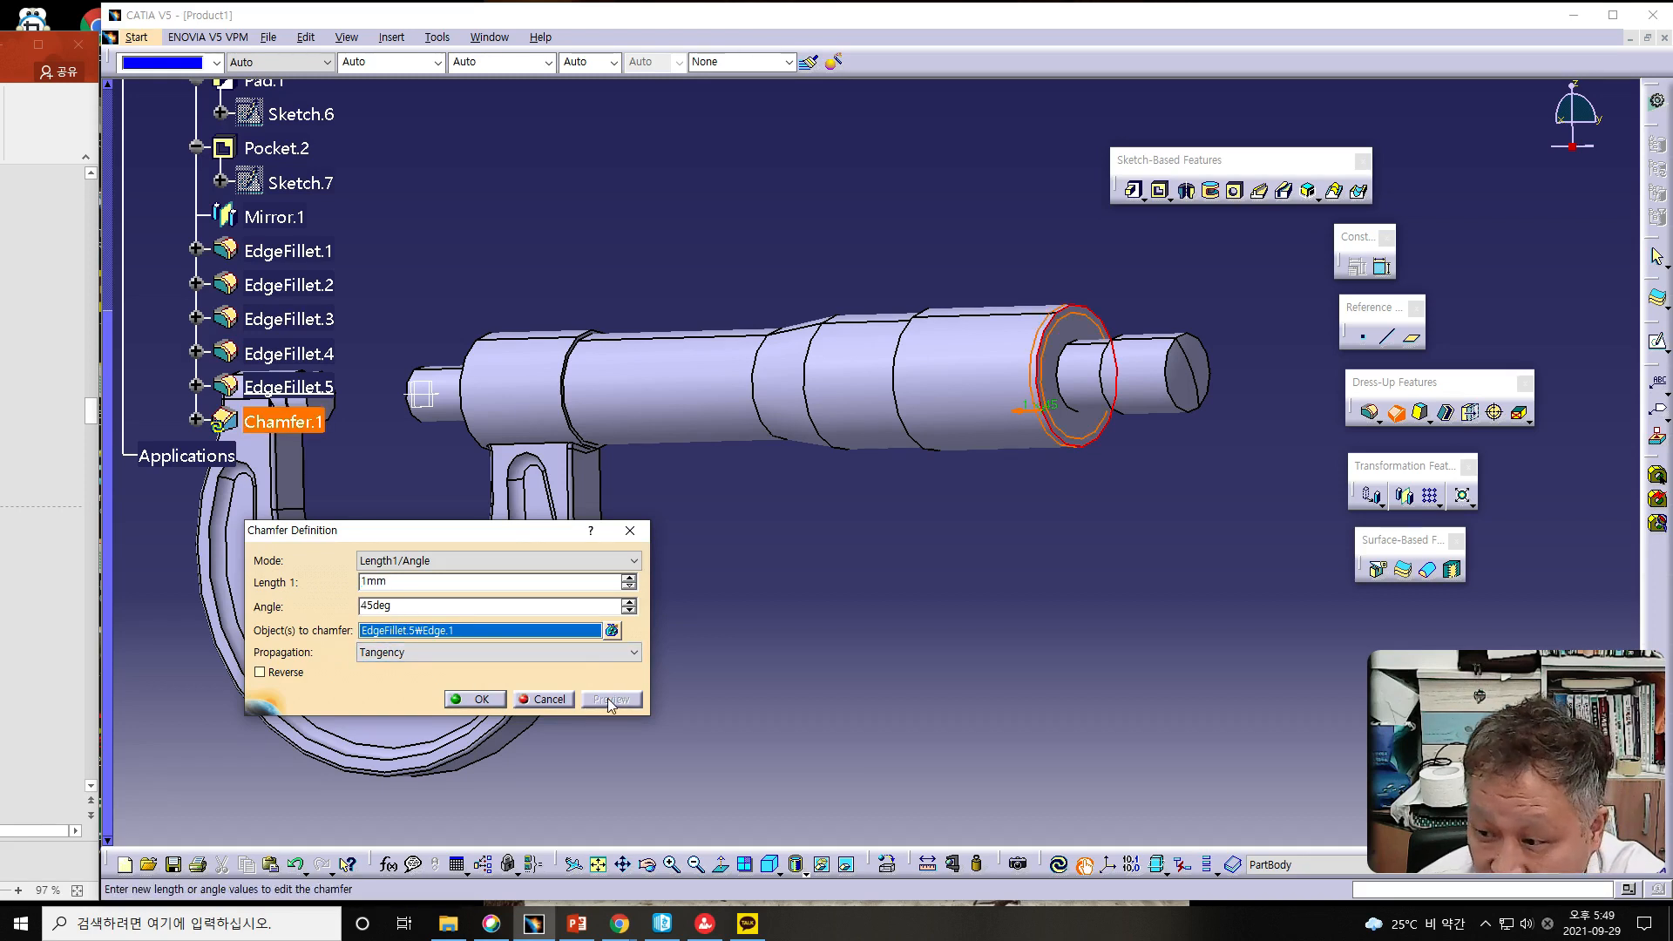
left_click(471, 697)
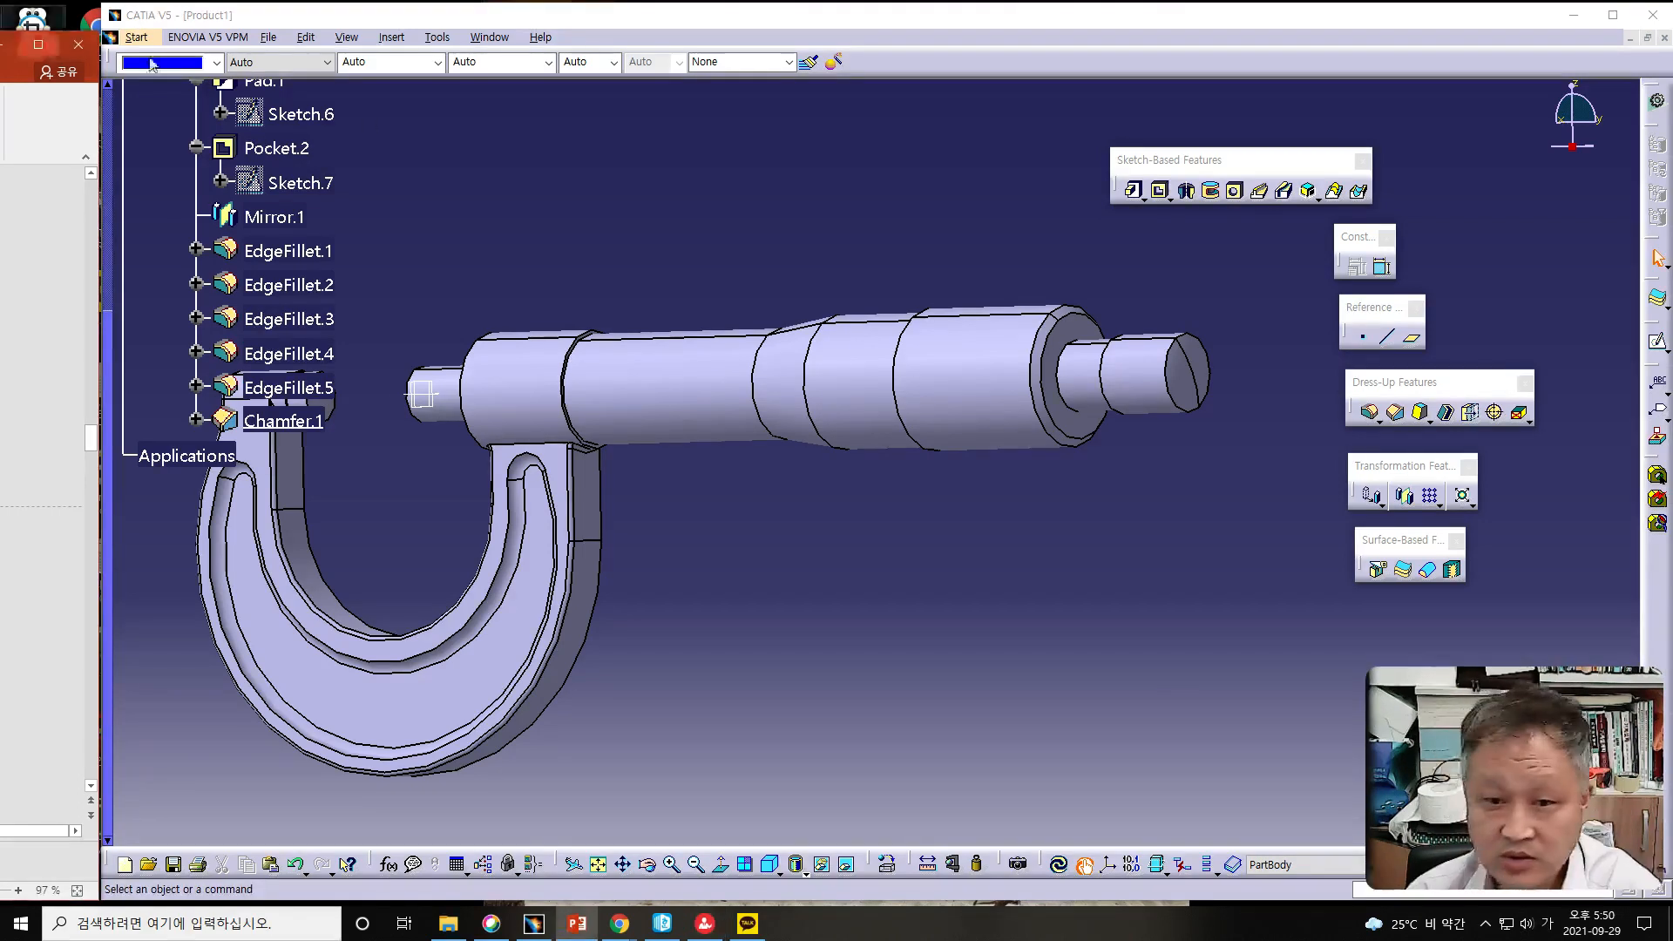
- Switch to Wireframe and Surface Design and create an on-curve point at length 0 mm on the outer edge of the thimble's chamfer
left_click(136, 37)
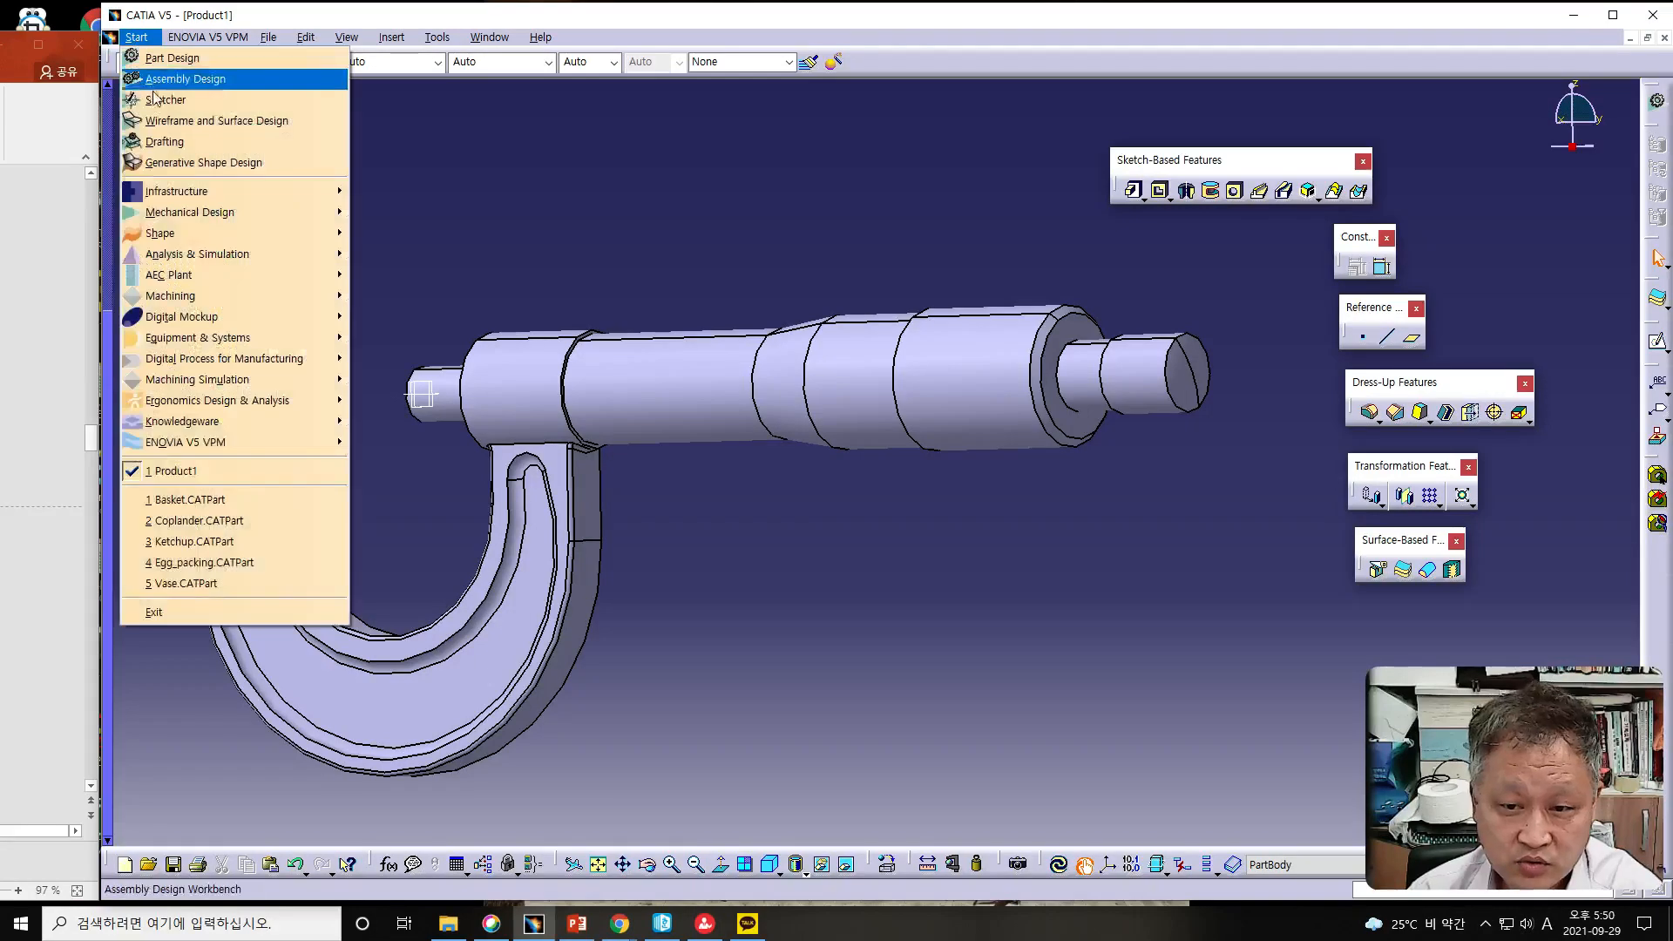
left_click(164, 121)
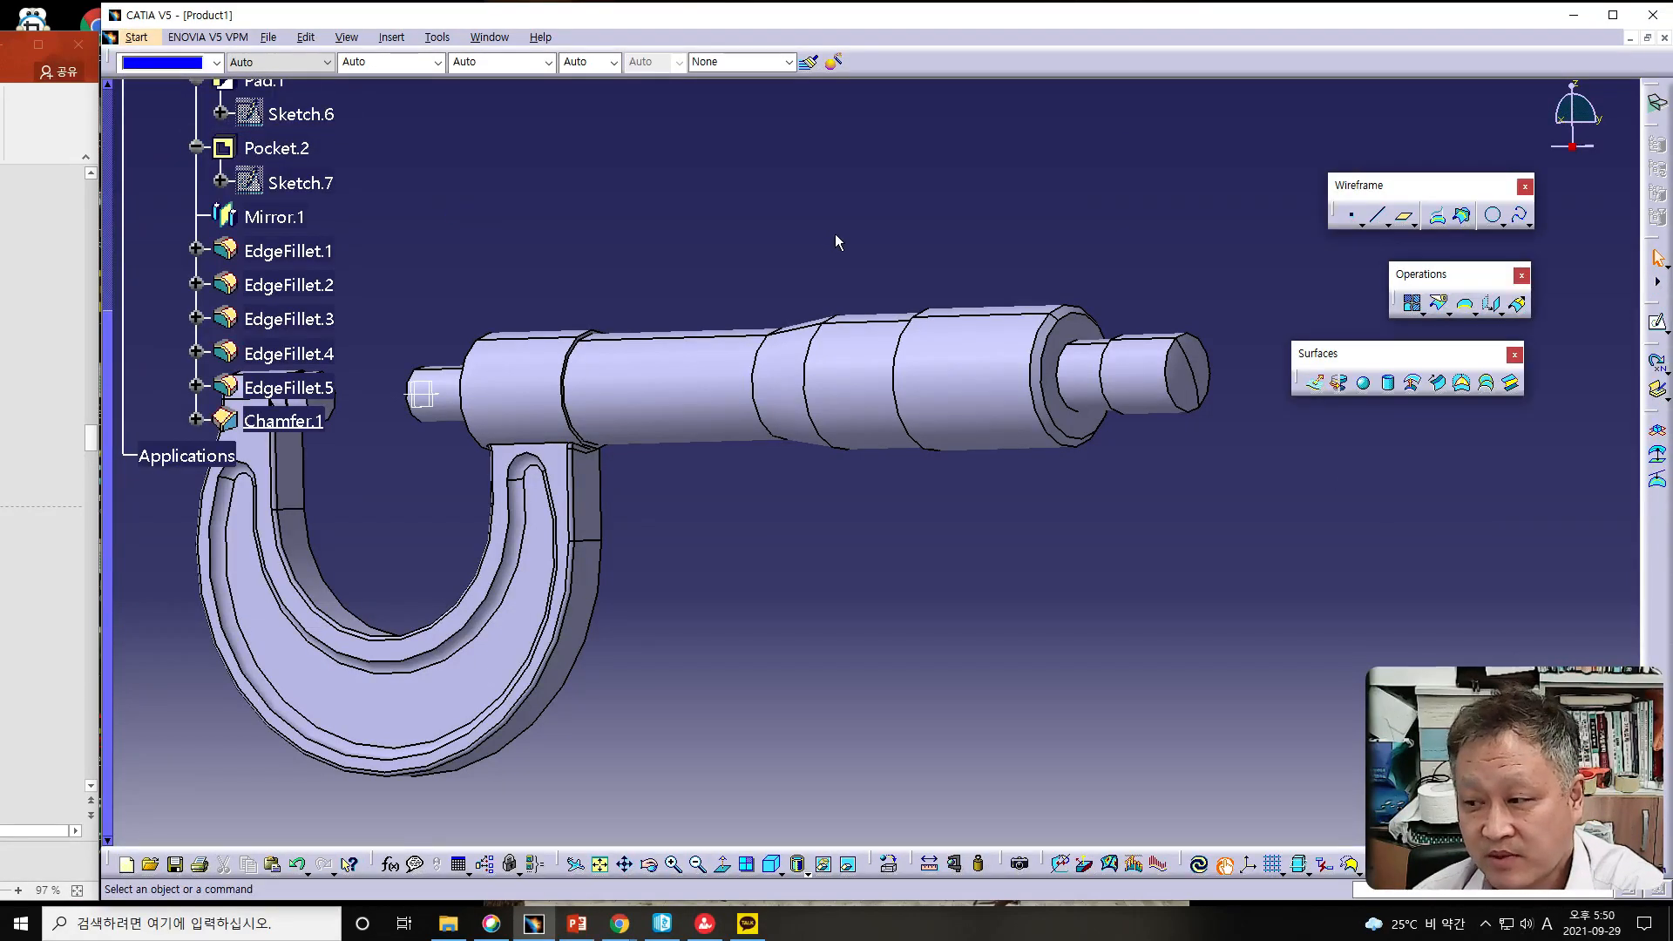
left_click(1351, 215)
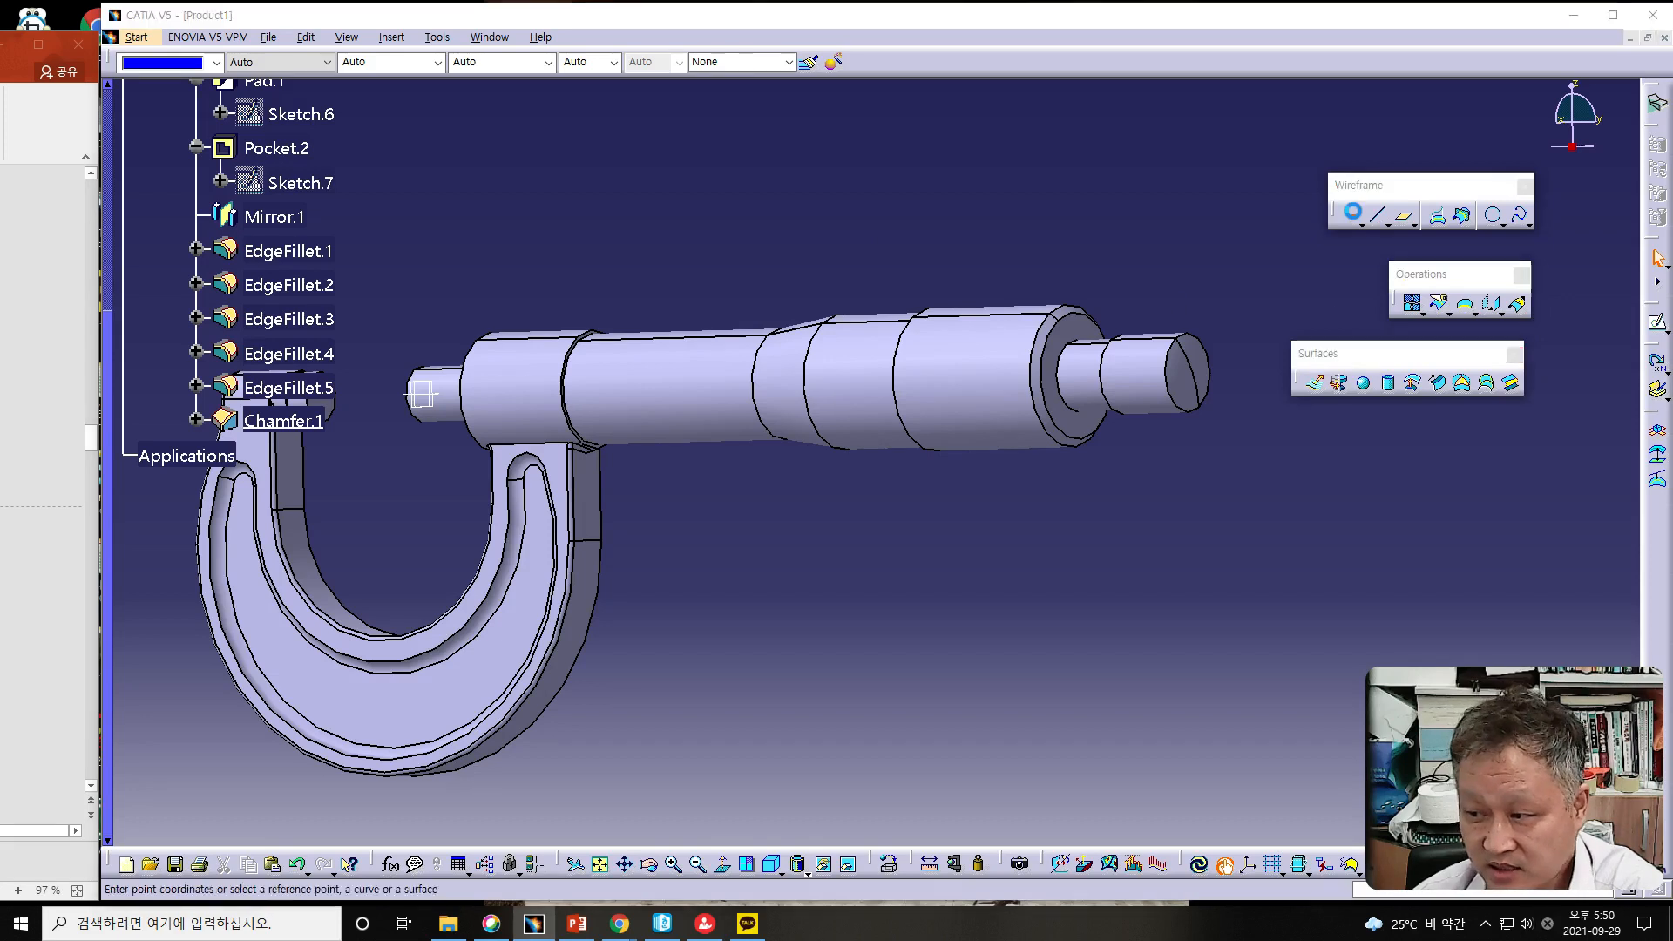
left_click_drag(702, 298, 982, 366)
left_click(983, 380)
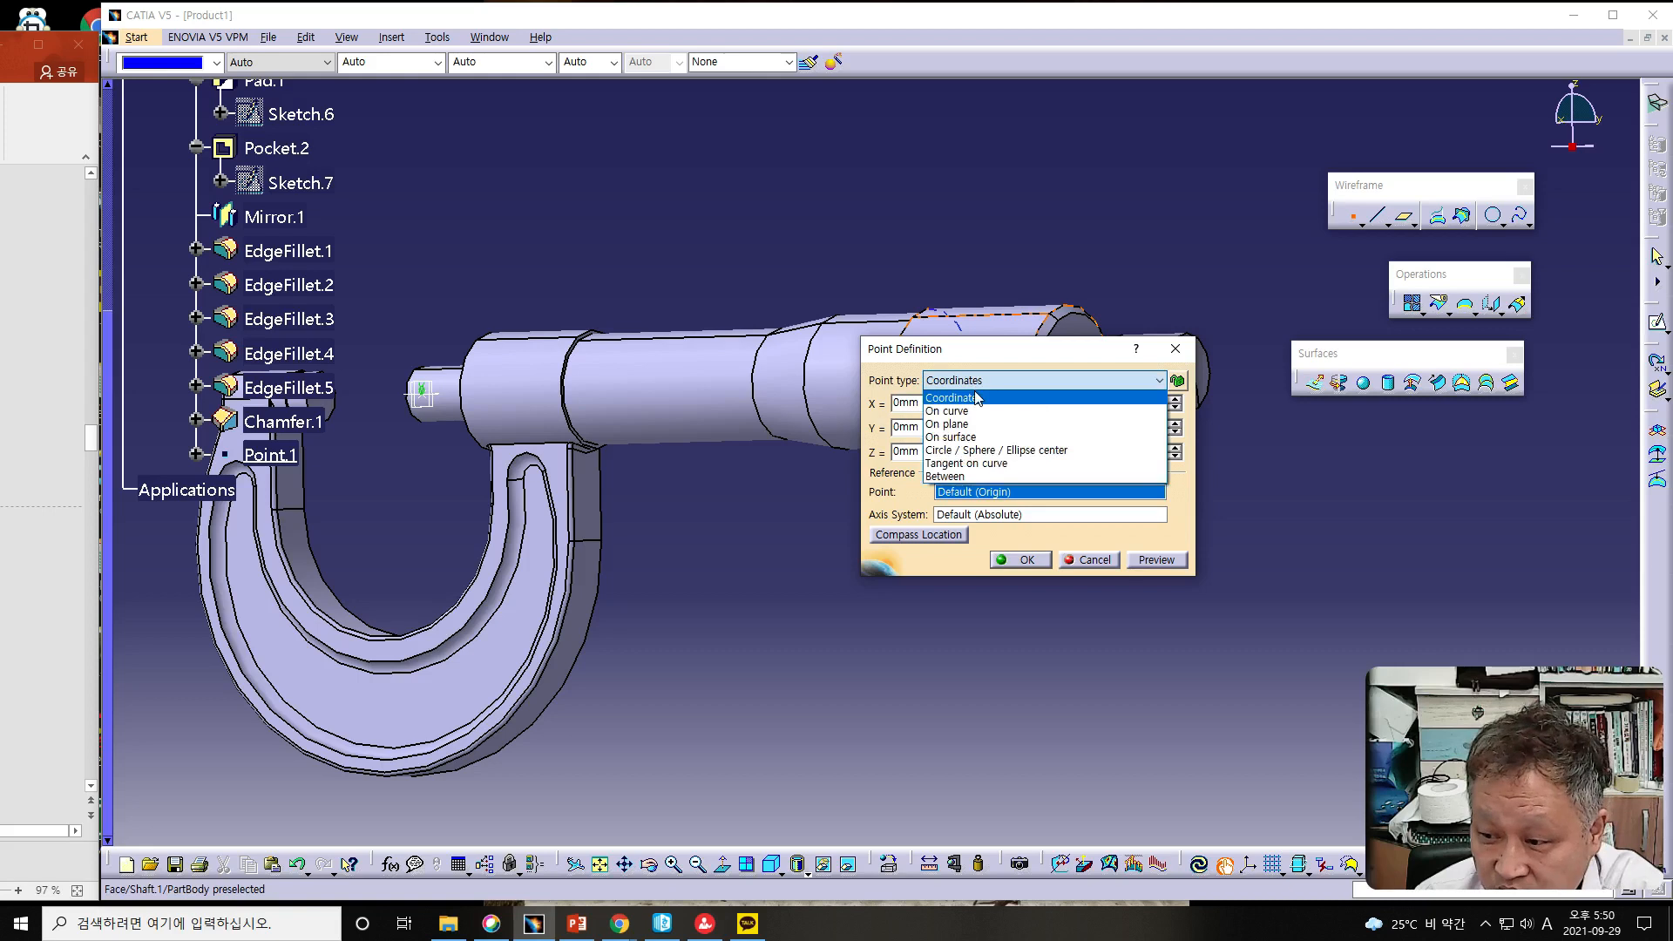
left_click(957, 412)
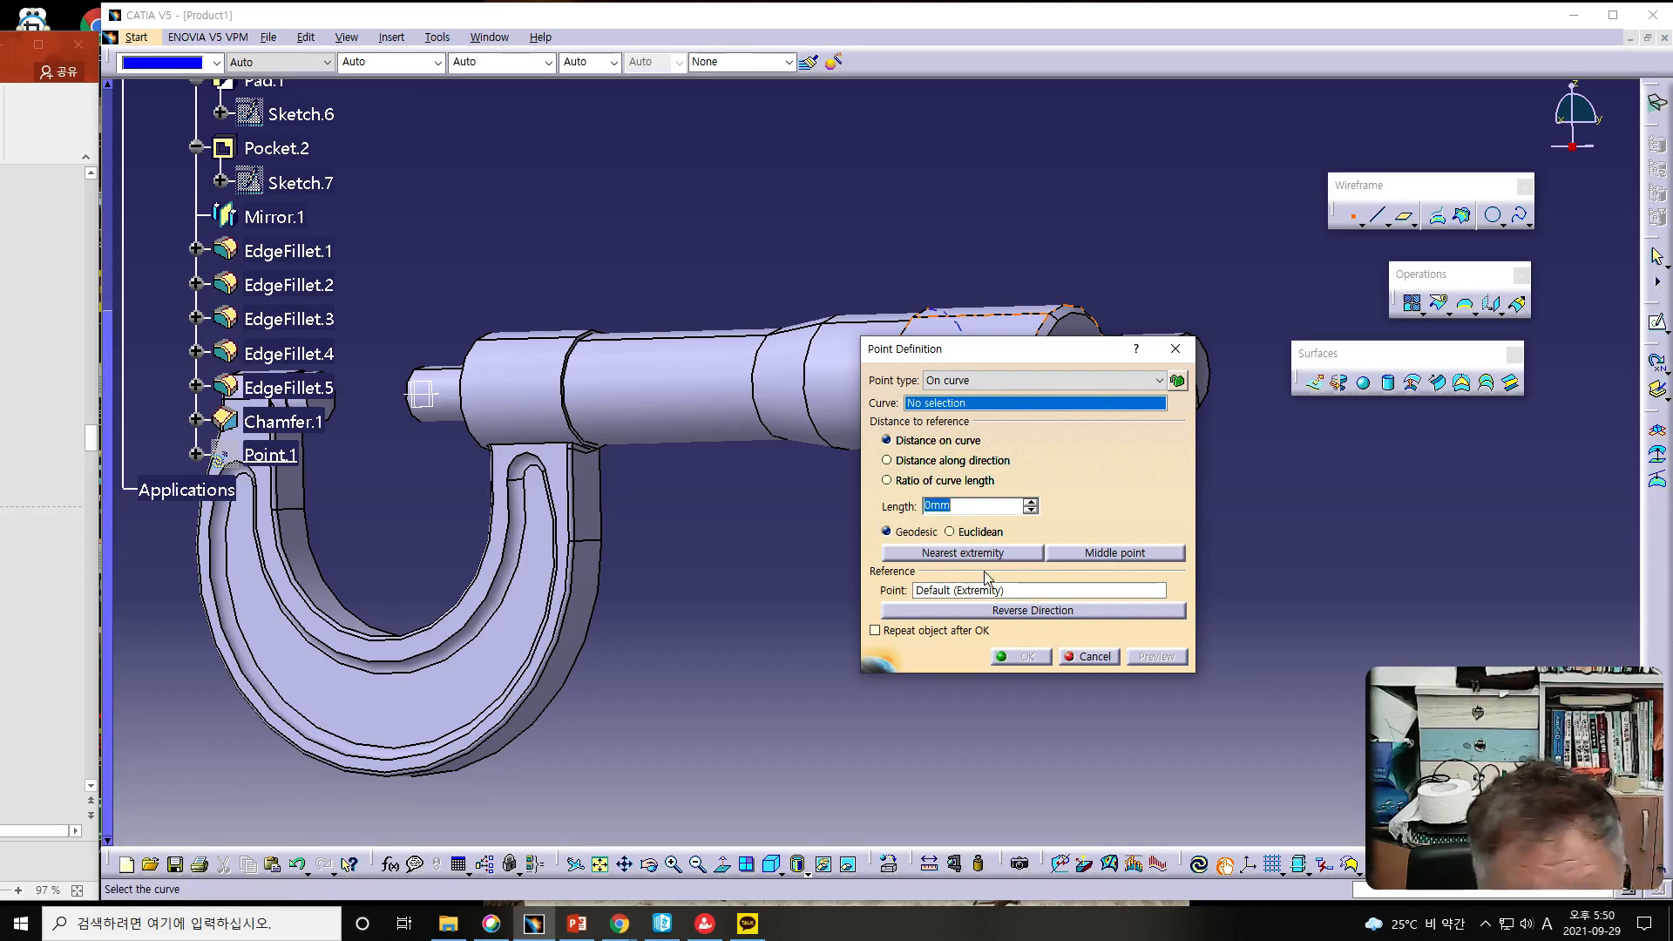
middle_click_drag(786, 511, 483, 499)
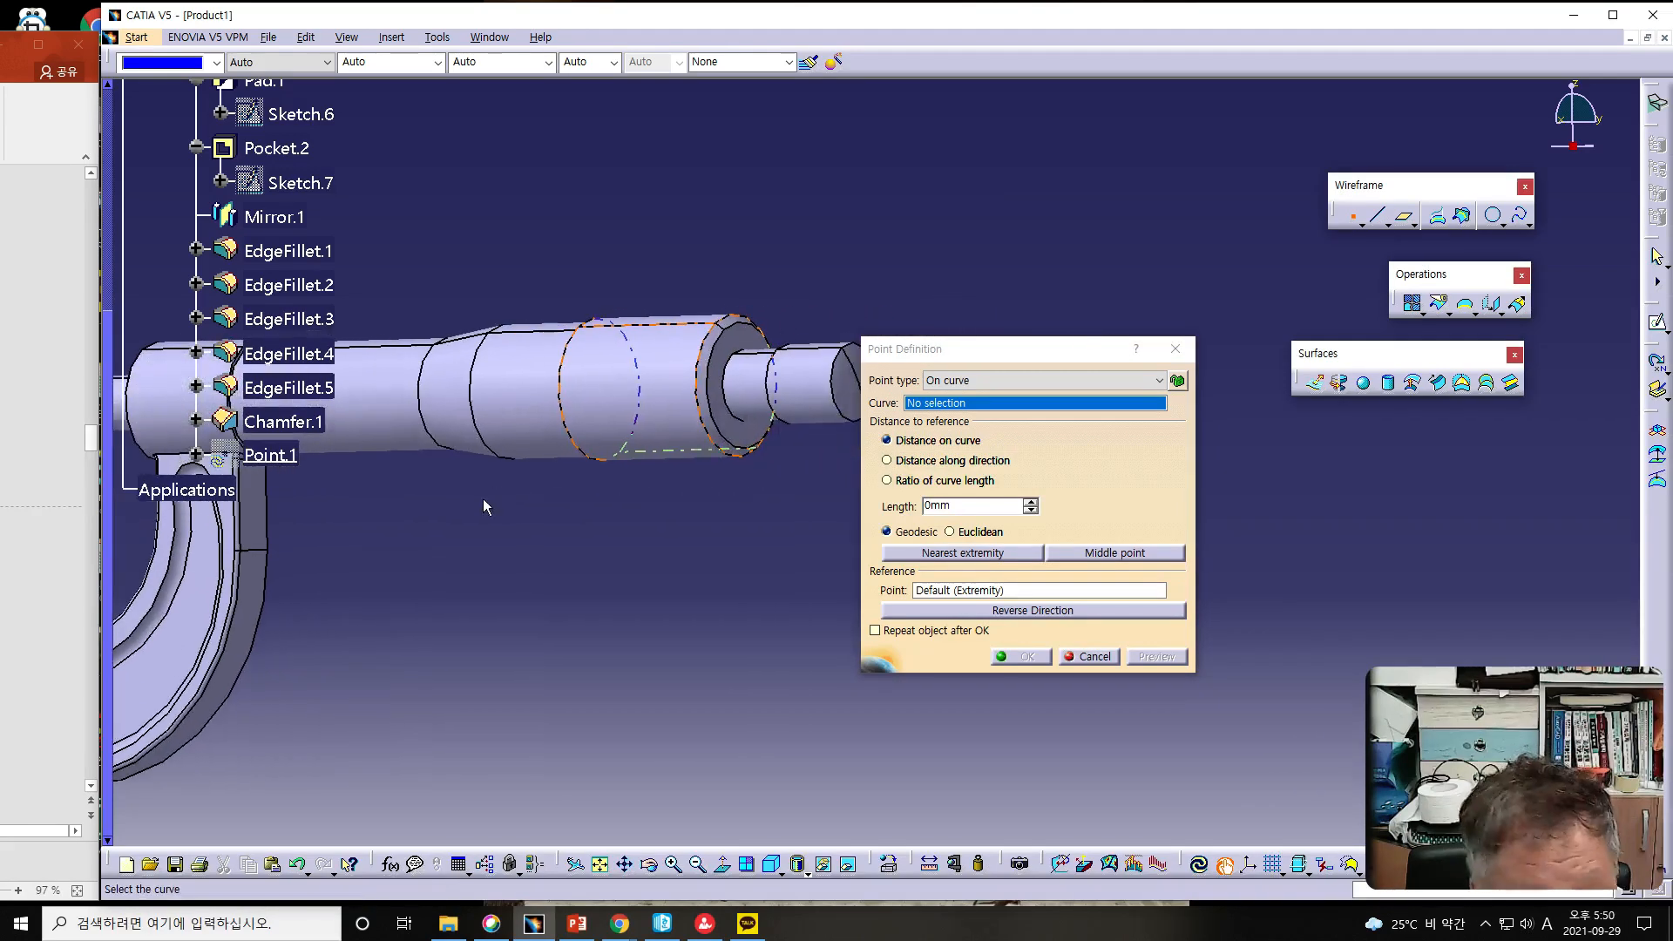
left_click(706, 410)
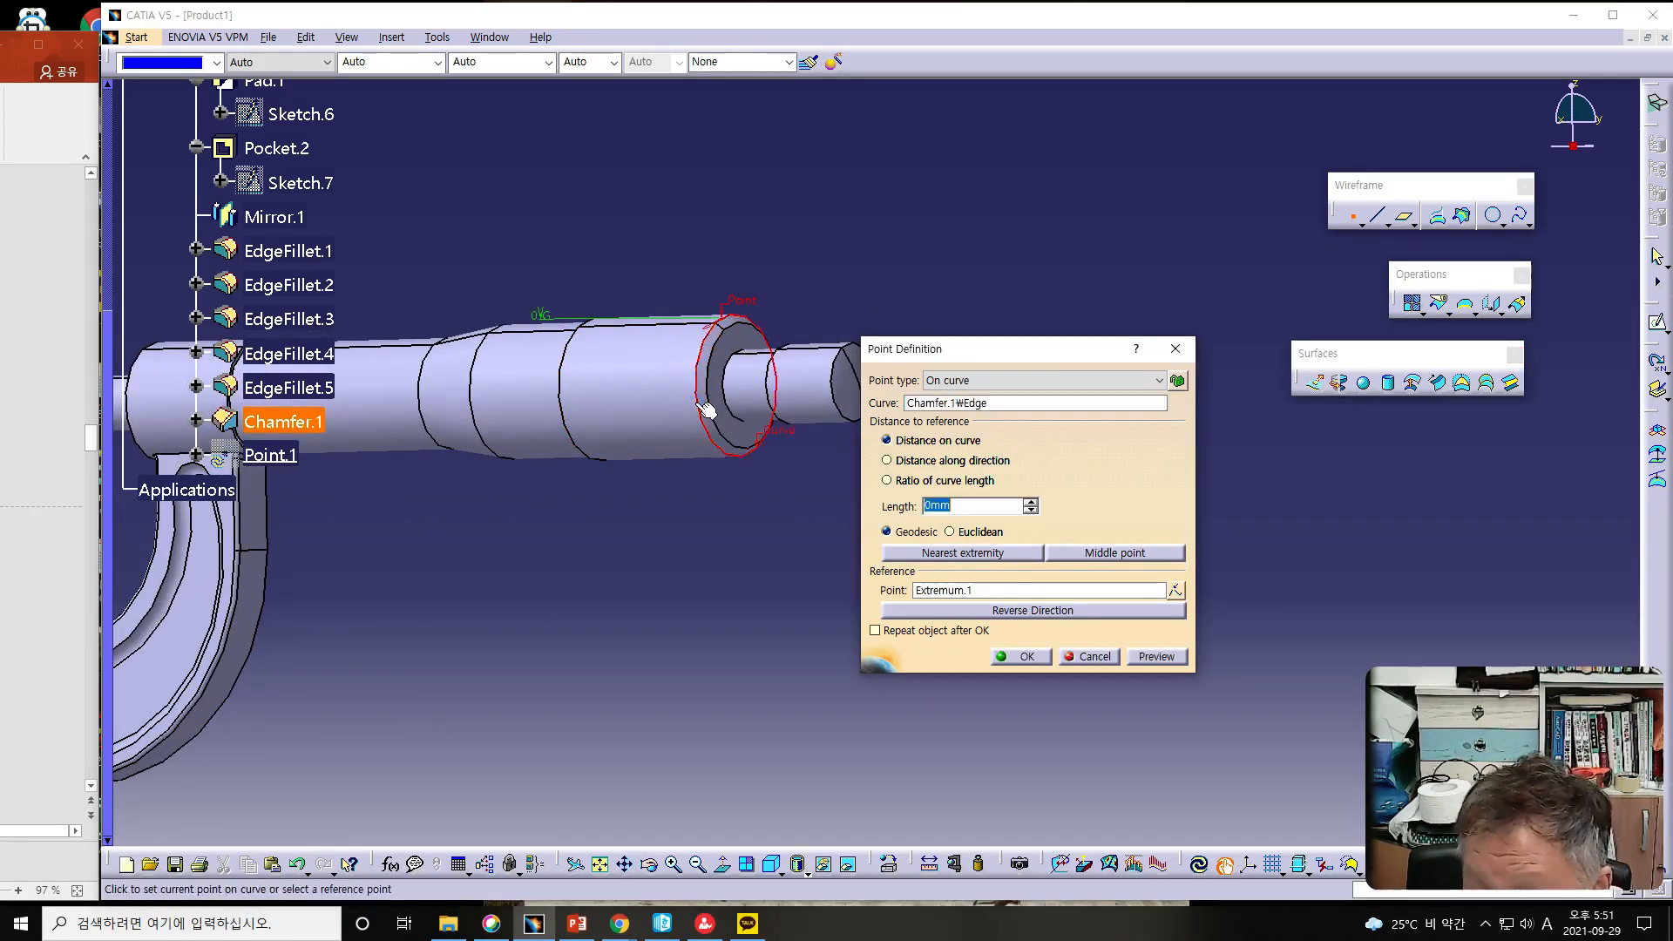
left_click(708, 430)
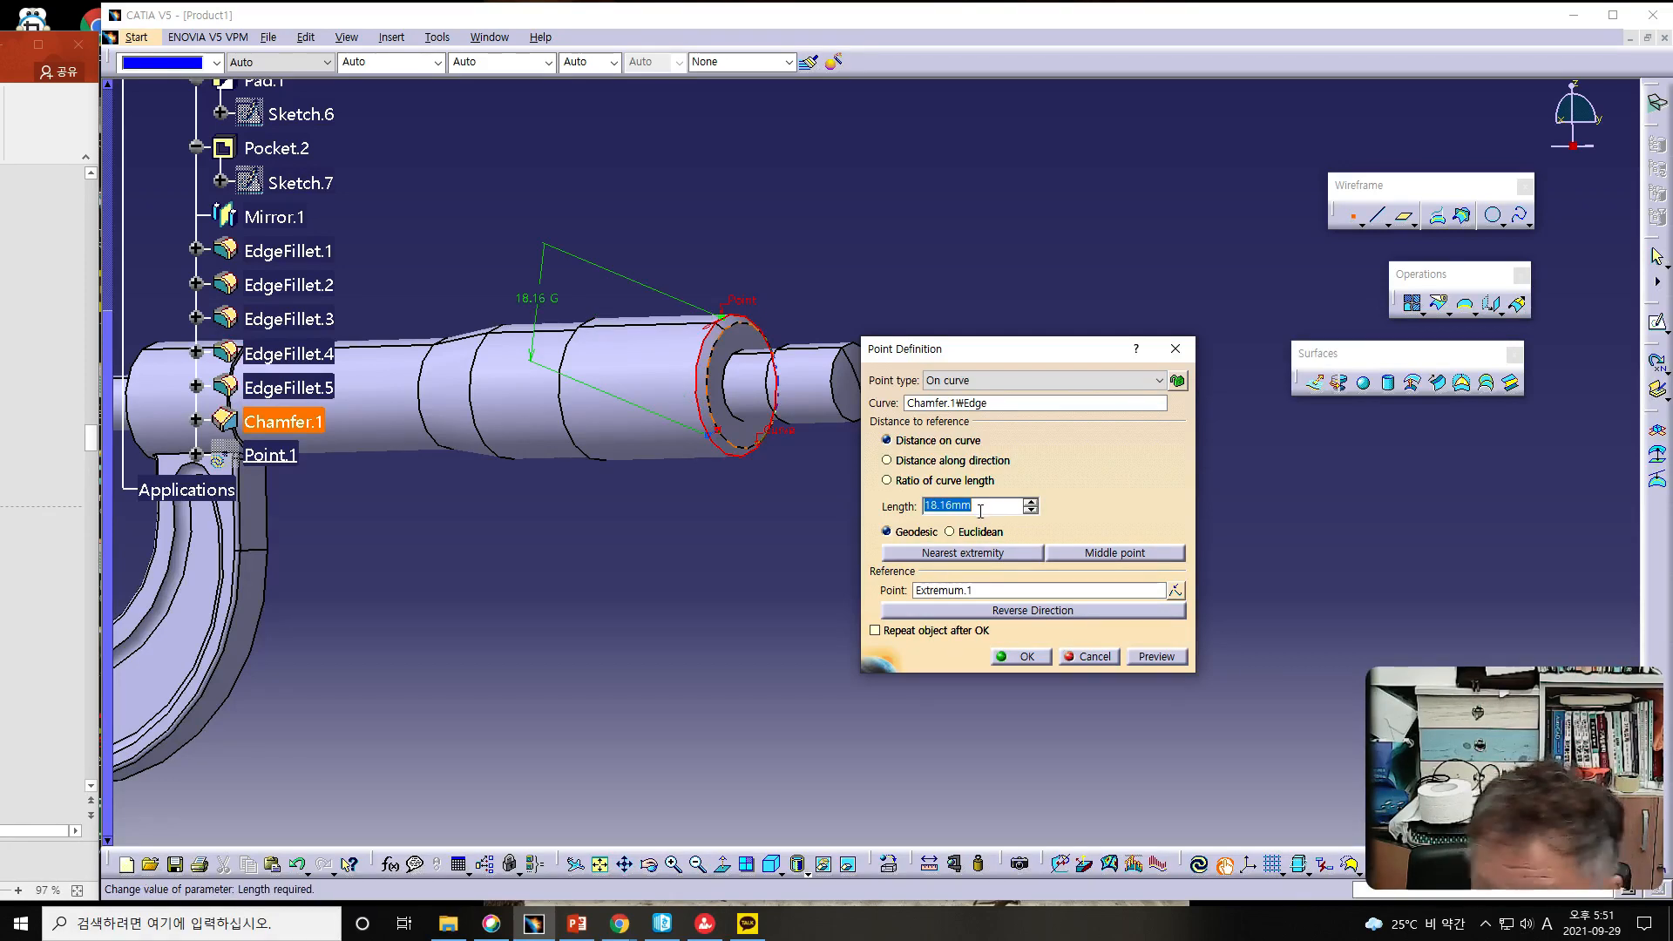
type("0")
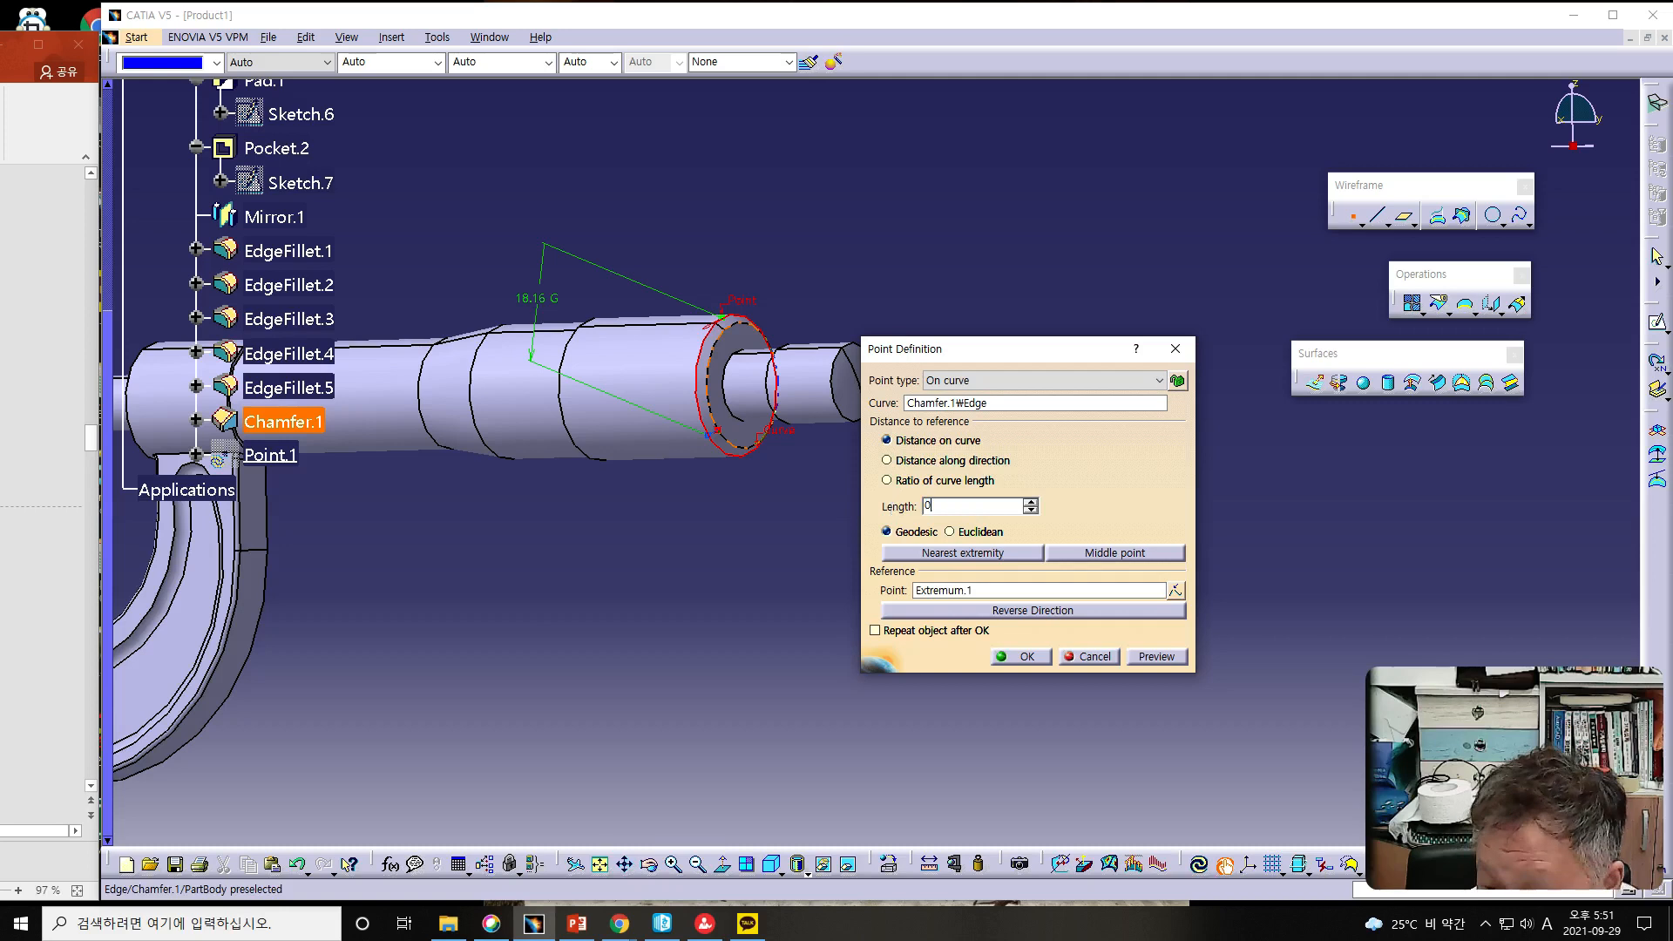
left_click(1148, 657)
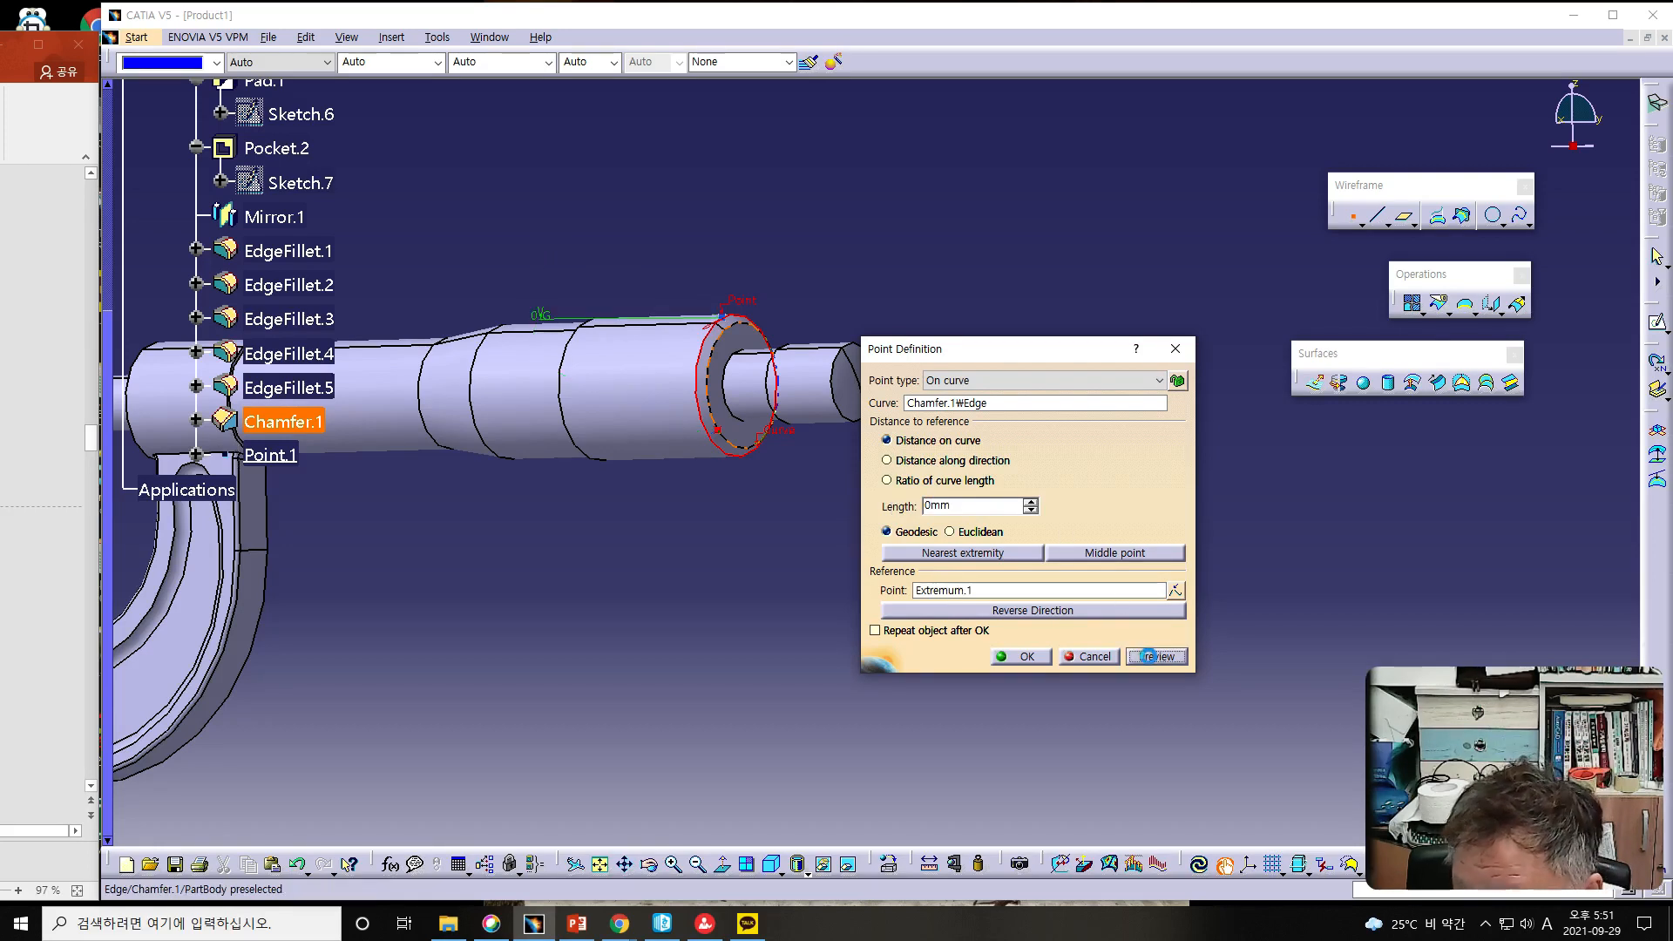
left_click(1027, 657)
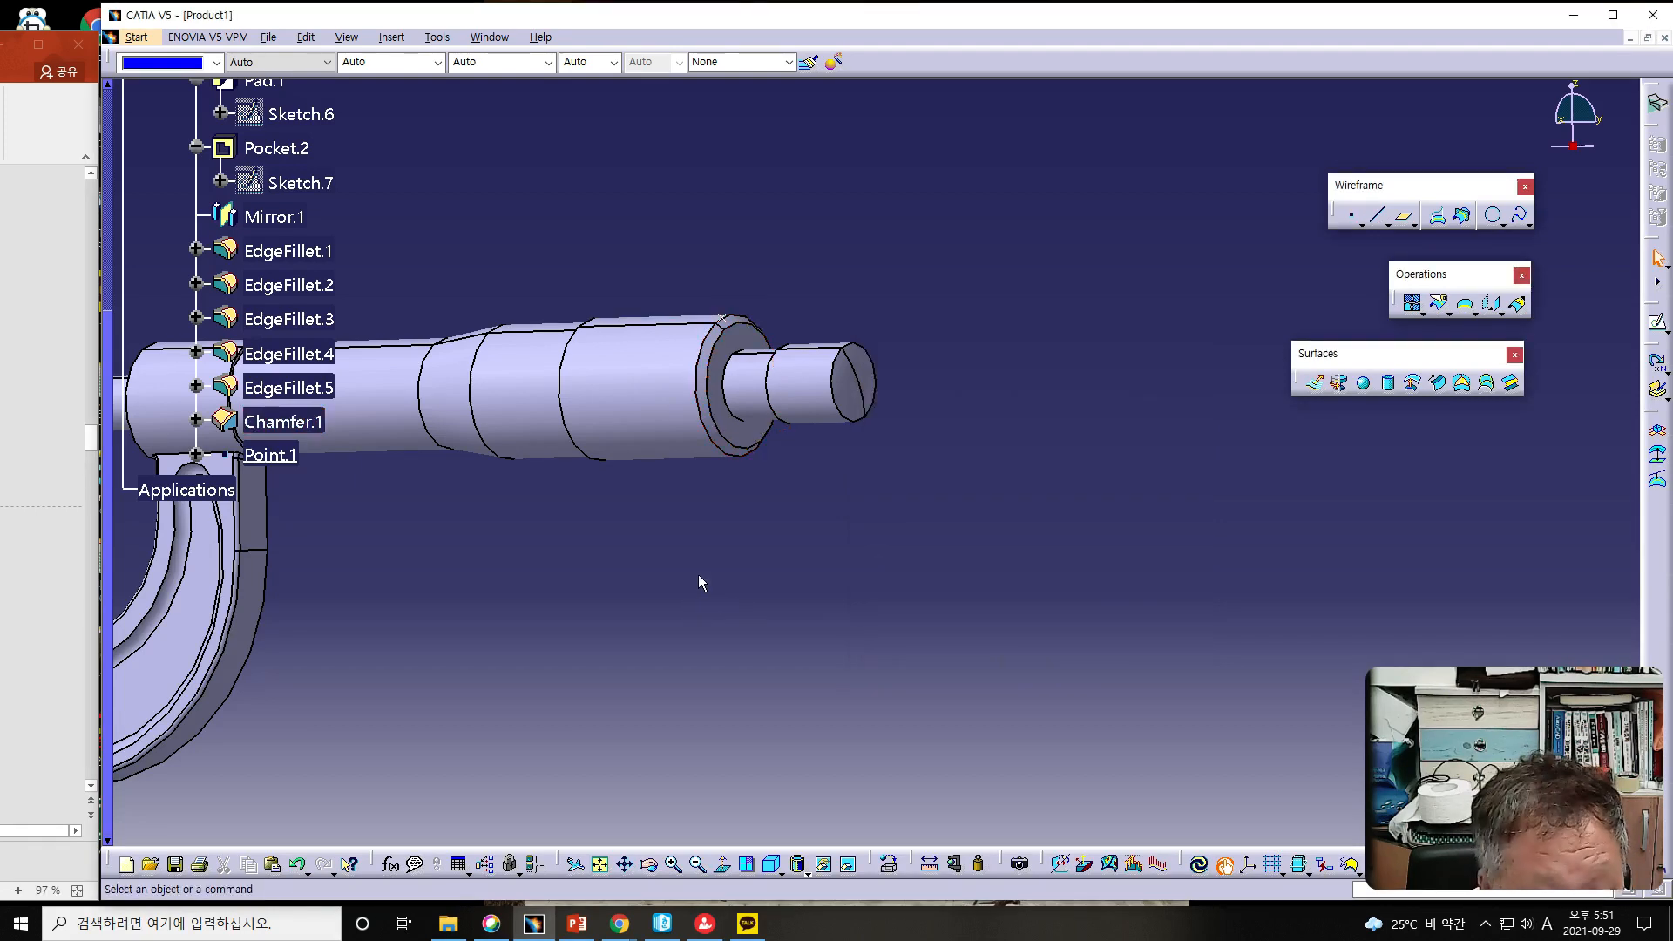
- Create a second on-curve point at length 40 mm on a circular edge of the thimble, consulting the reference document
middle_click_drag(655, 494, 660, 546)
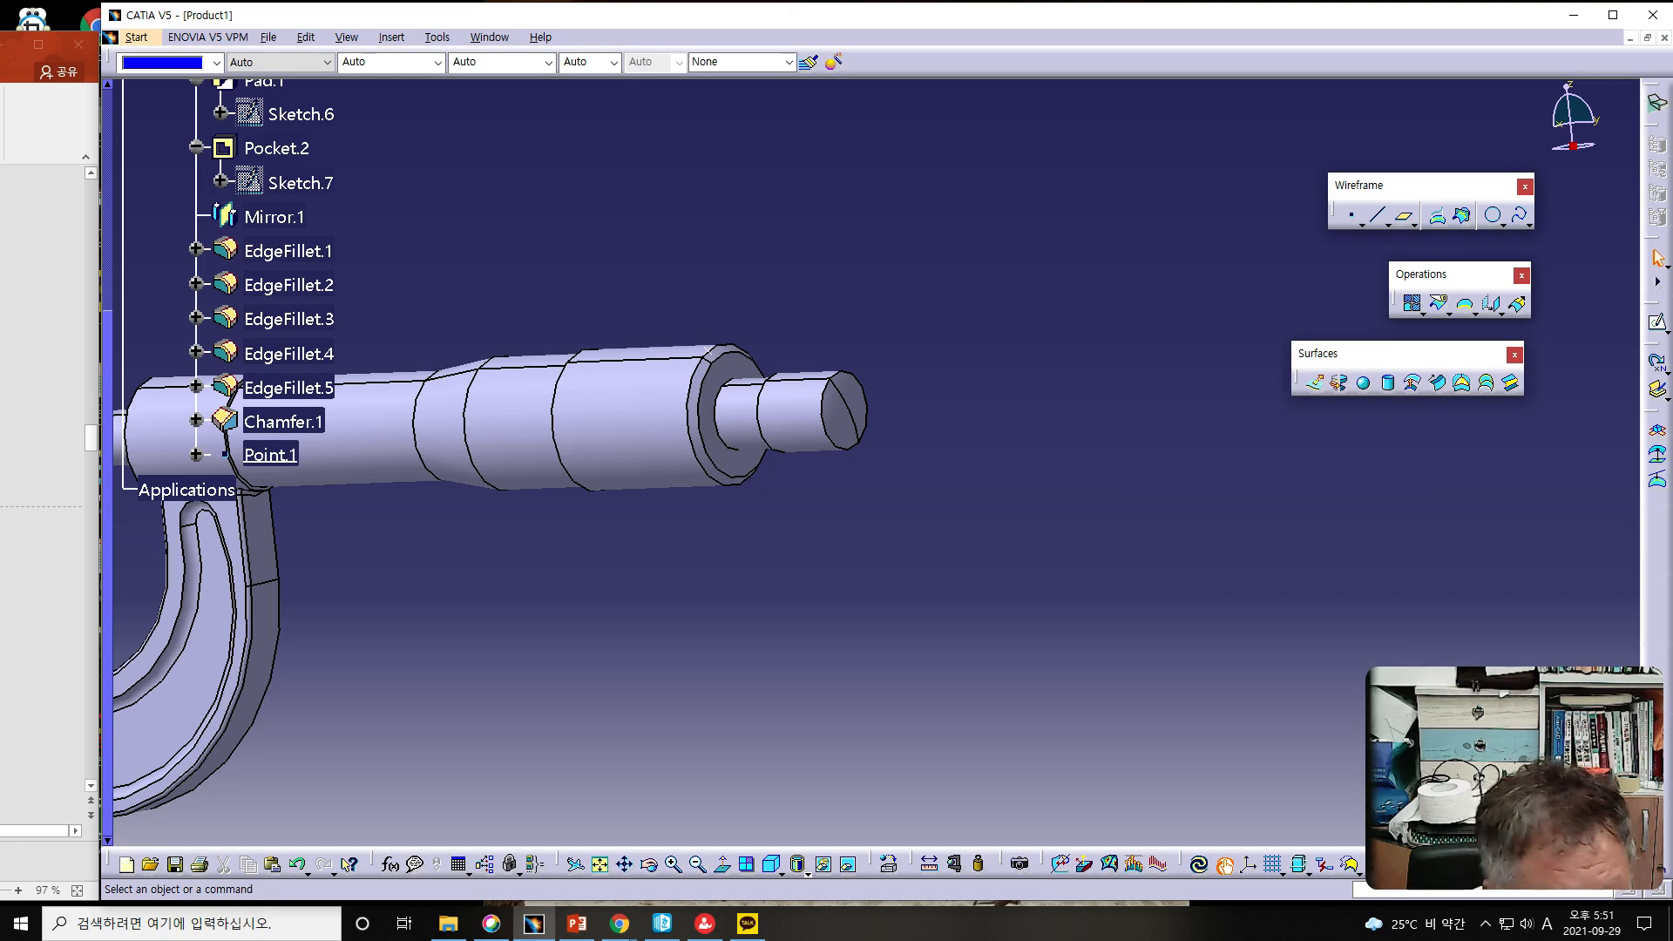
left_click(48, 610)
scroll(41, 479, "down", 1)
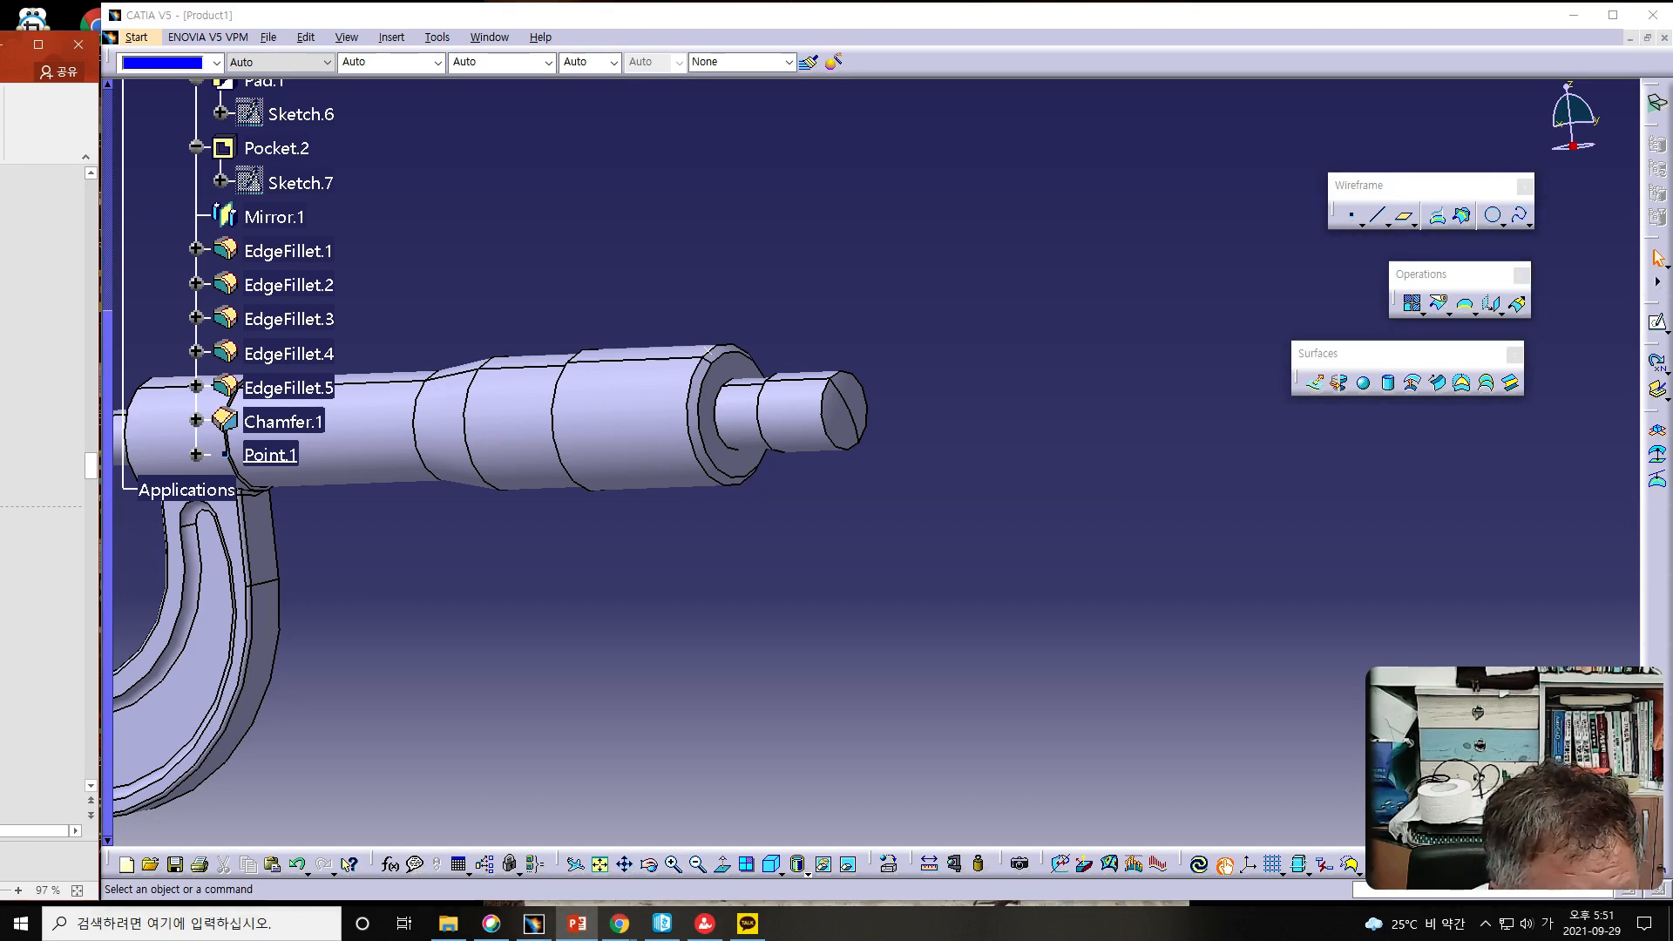
scroll(41, 480, "up", 1)
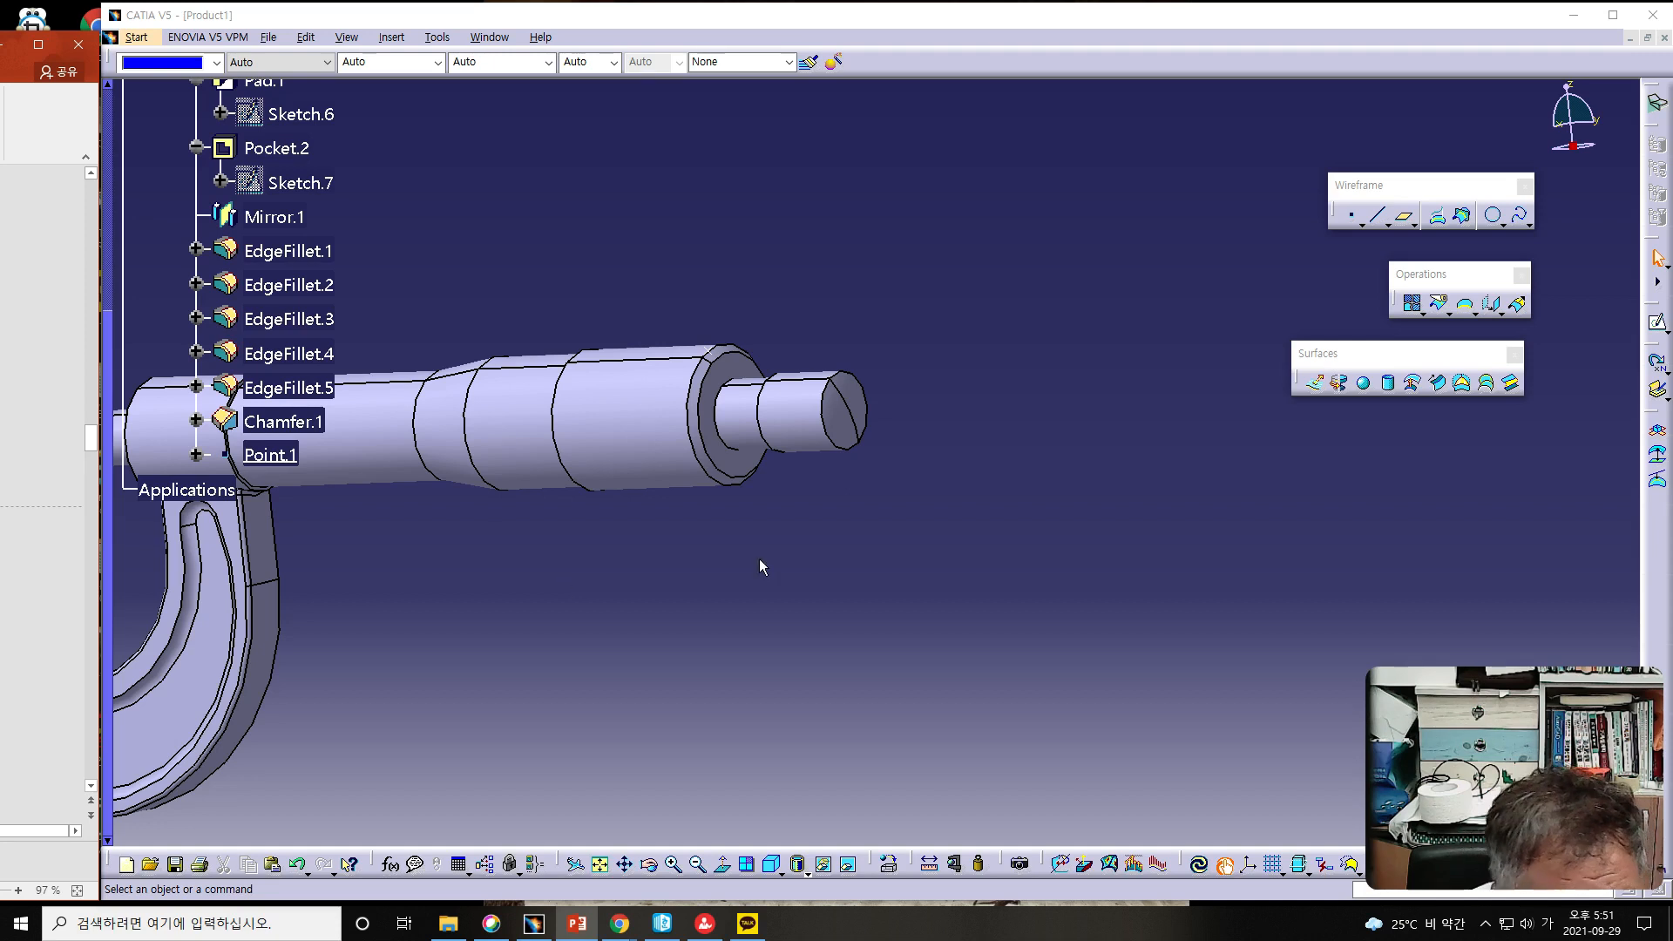
left_click(1353, 218)
left_click(1354, 218)
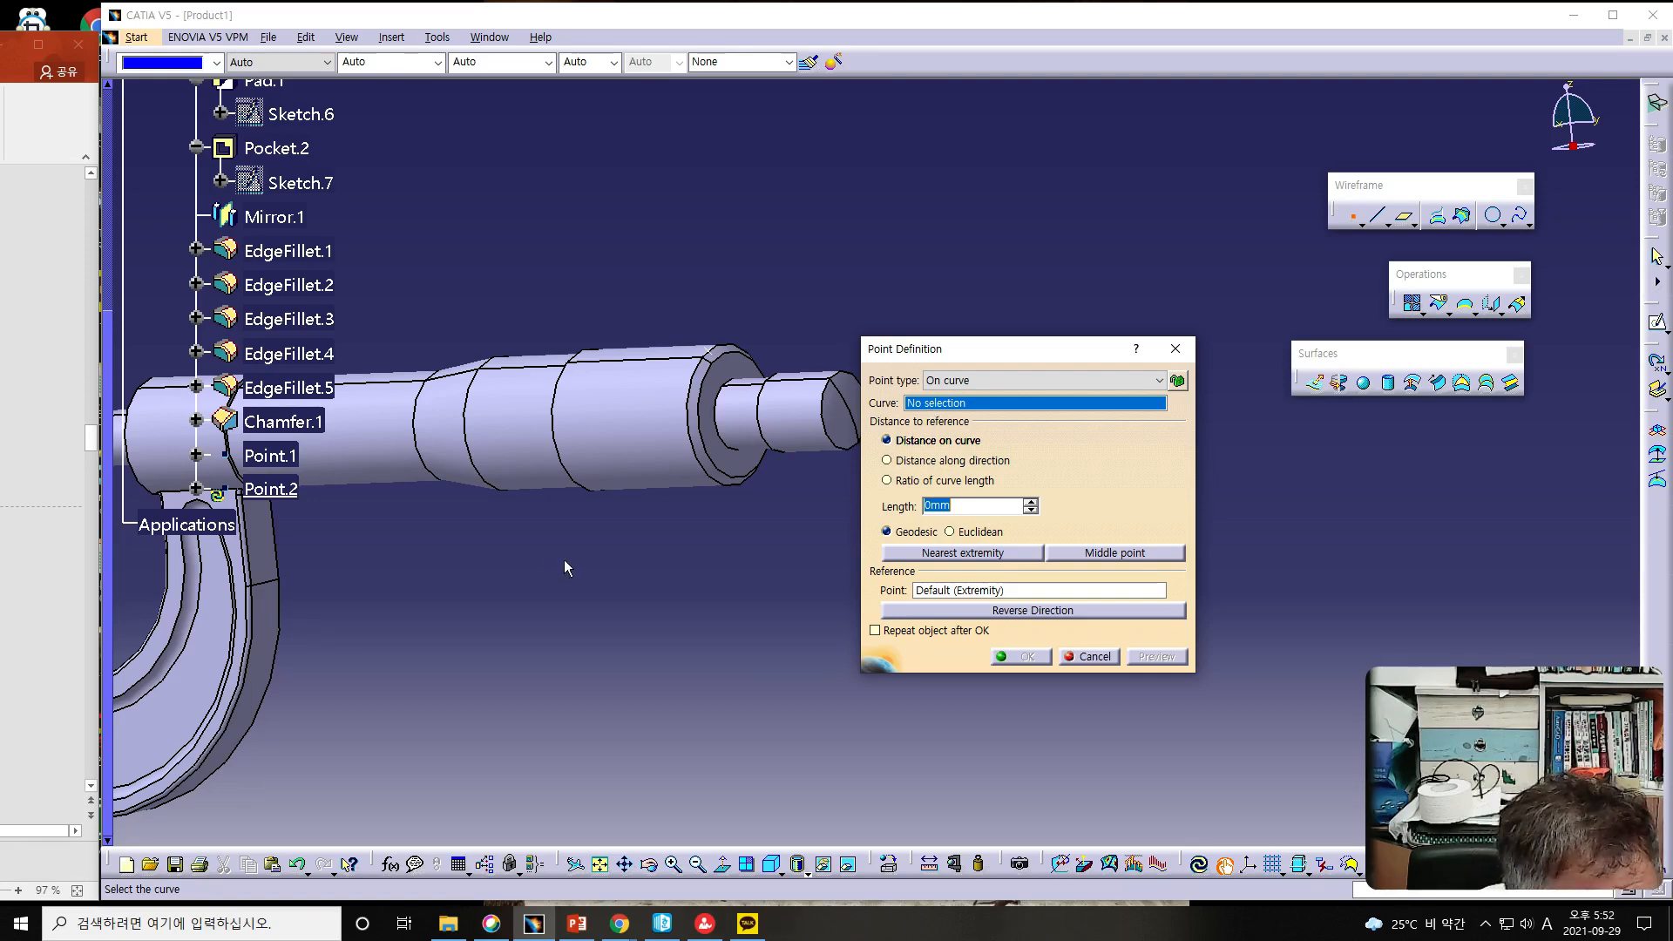
left_click(632, 433)
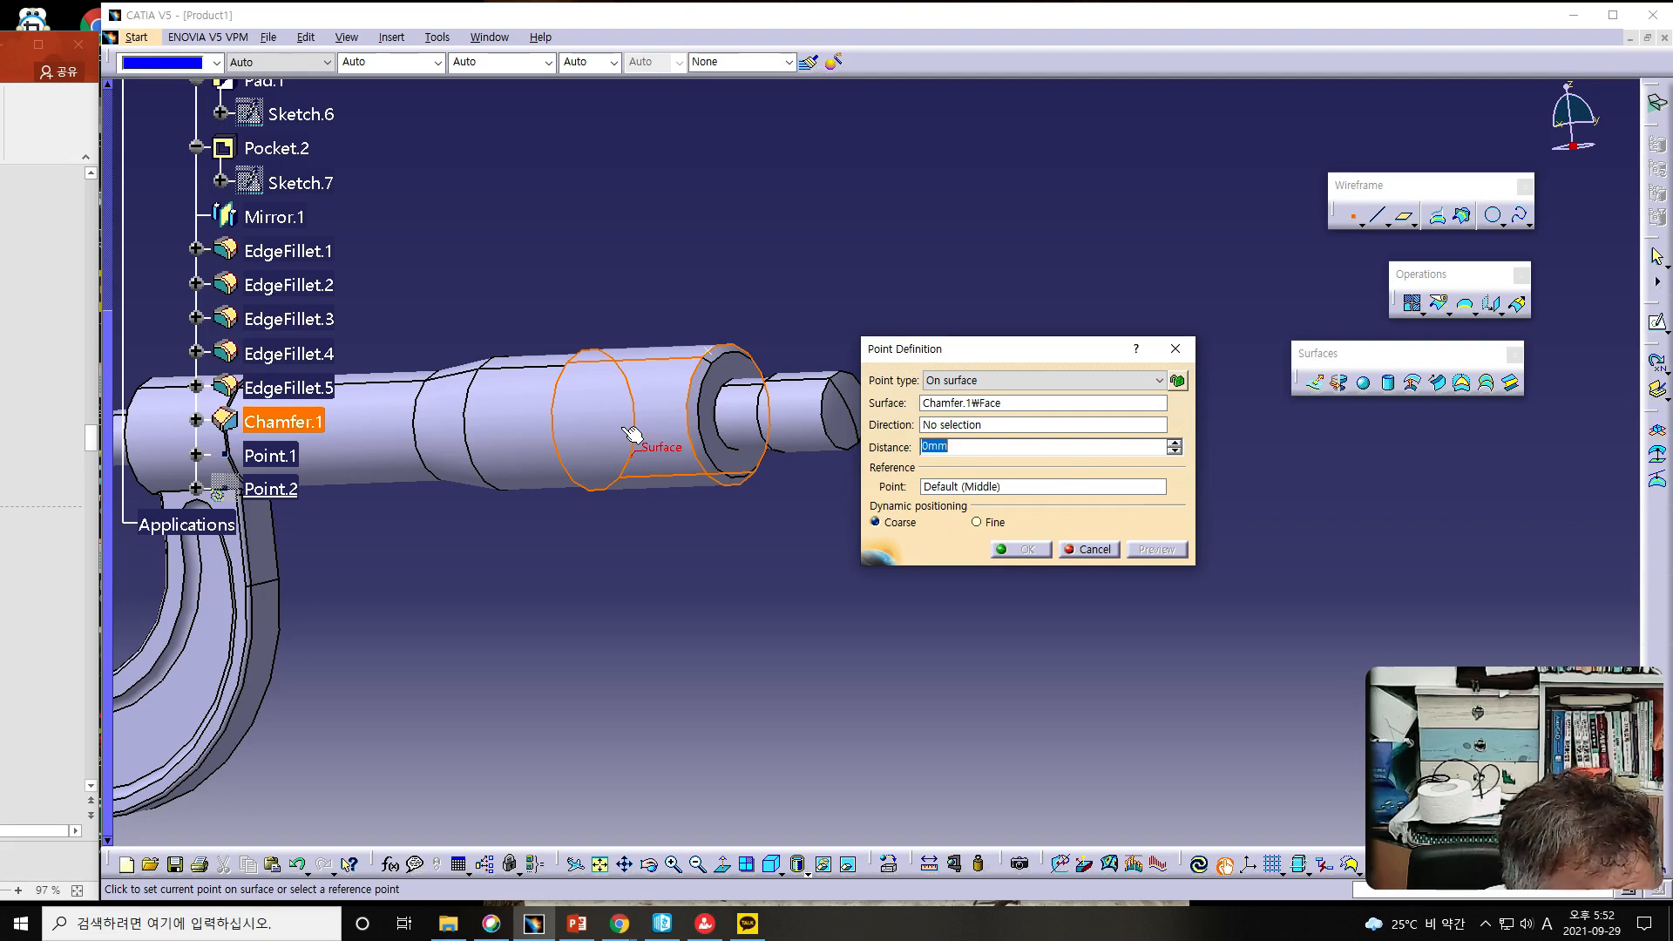
left_click(628, 459)
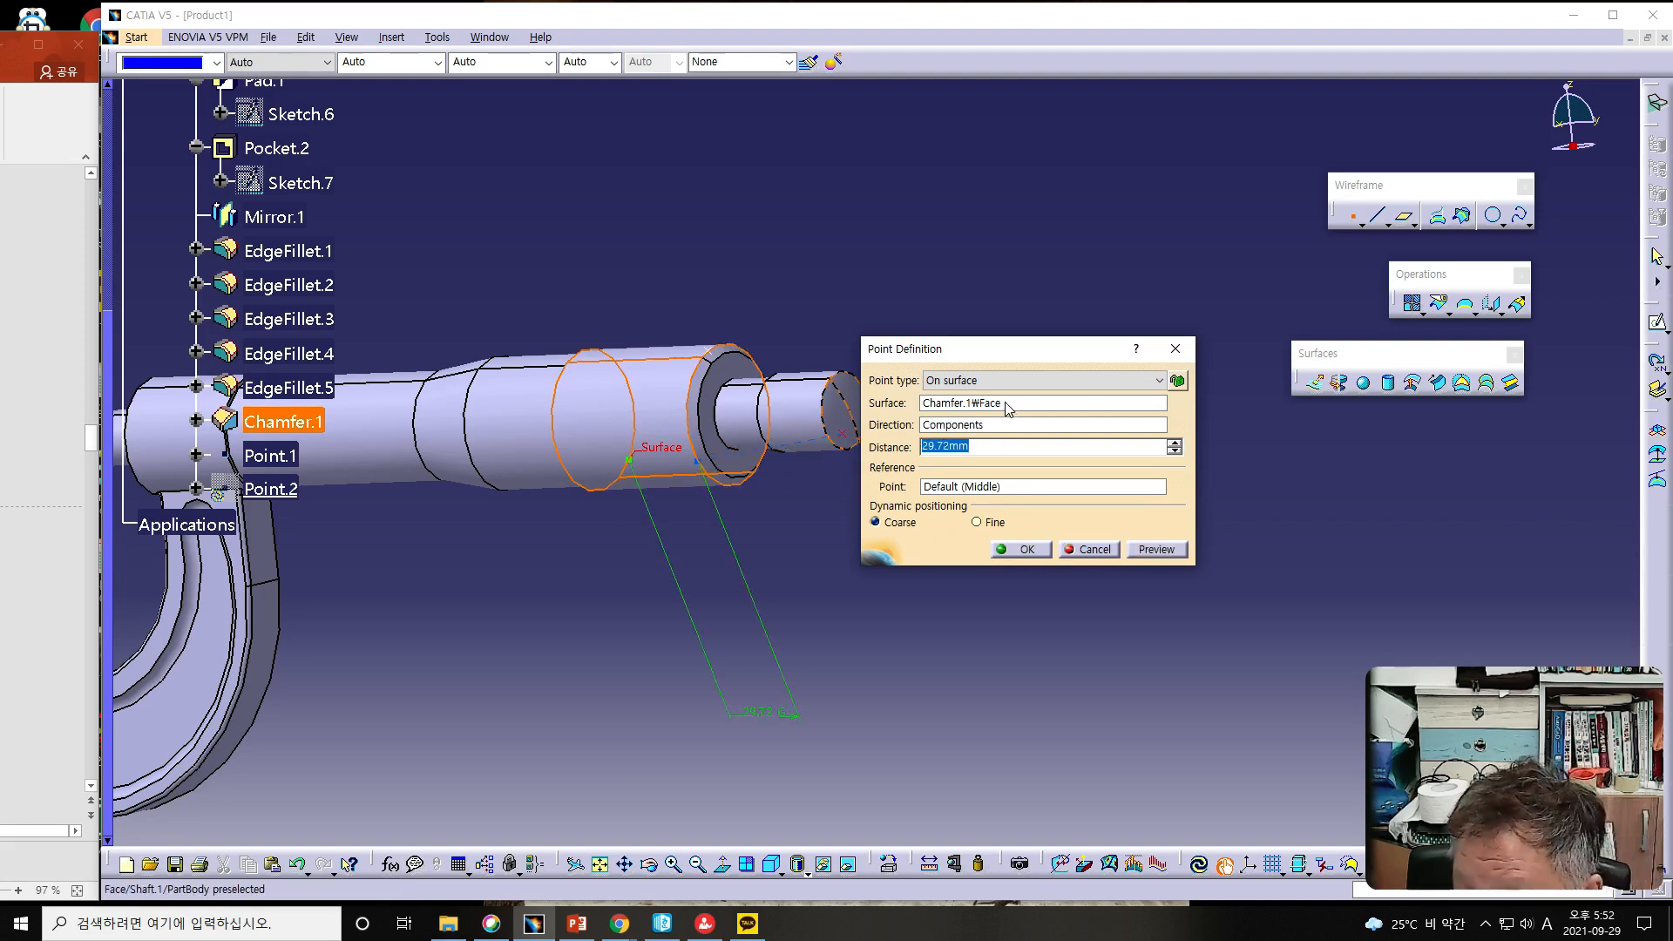
left_click(937, 402)
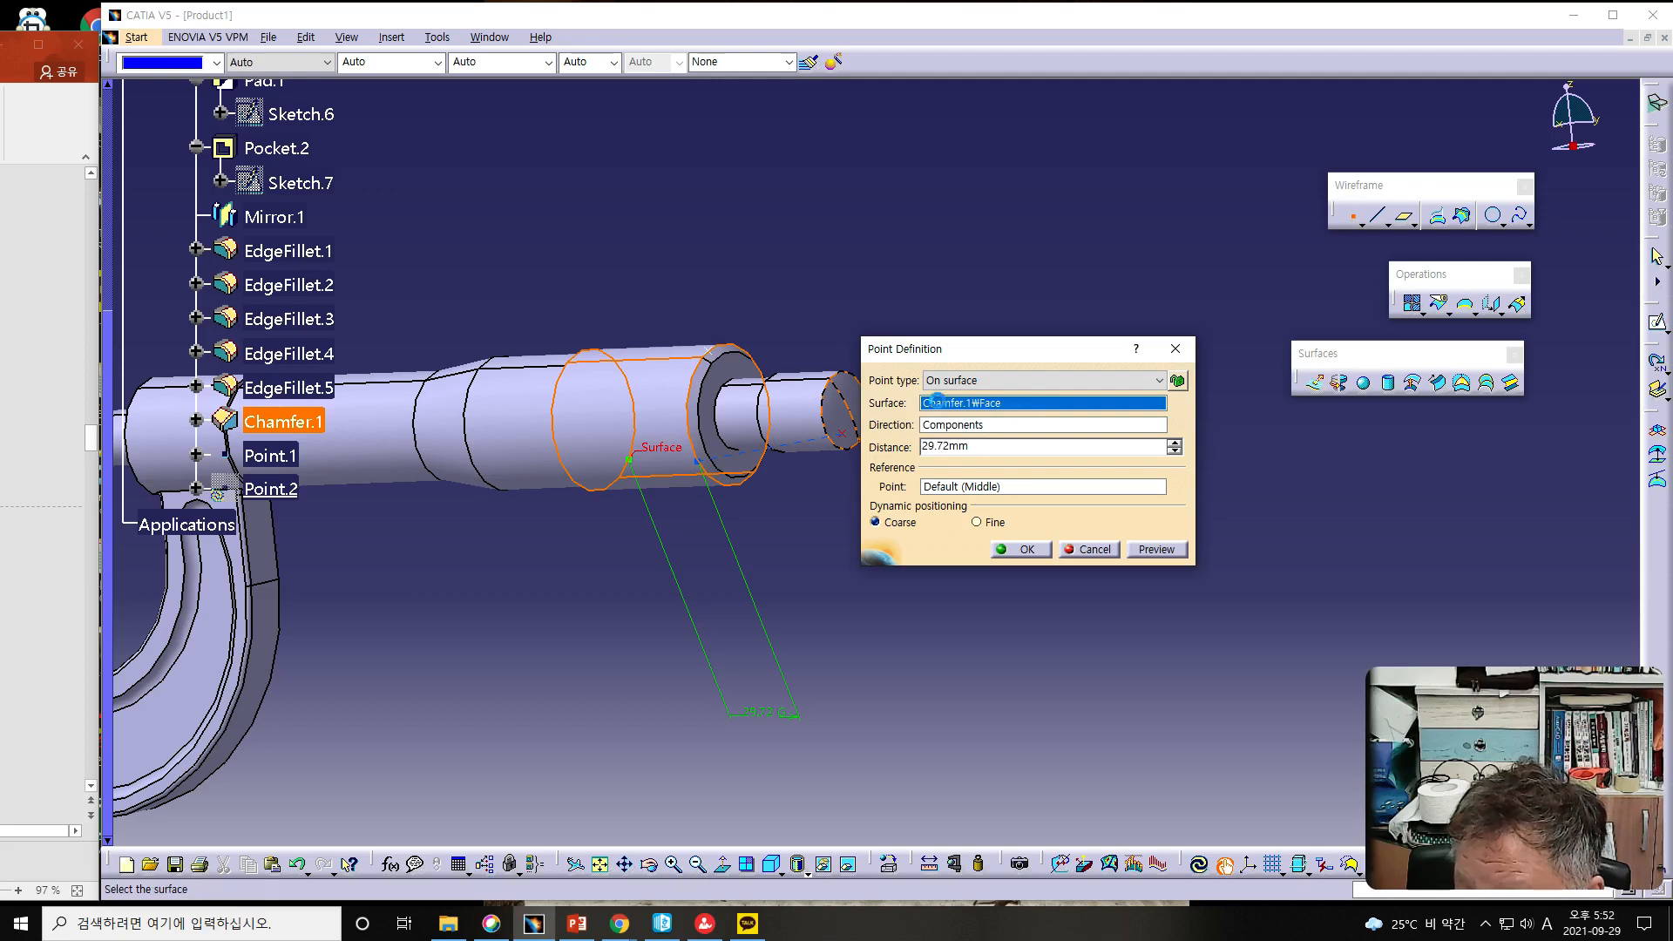
left_click(698, 433)
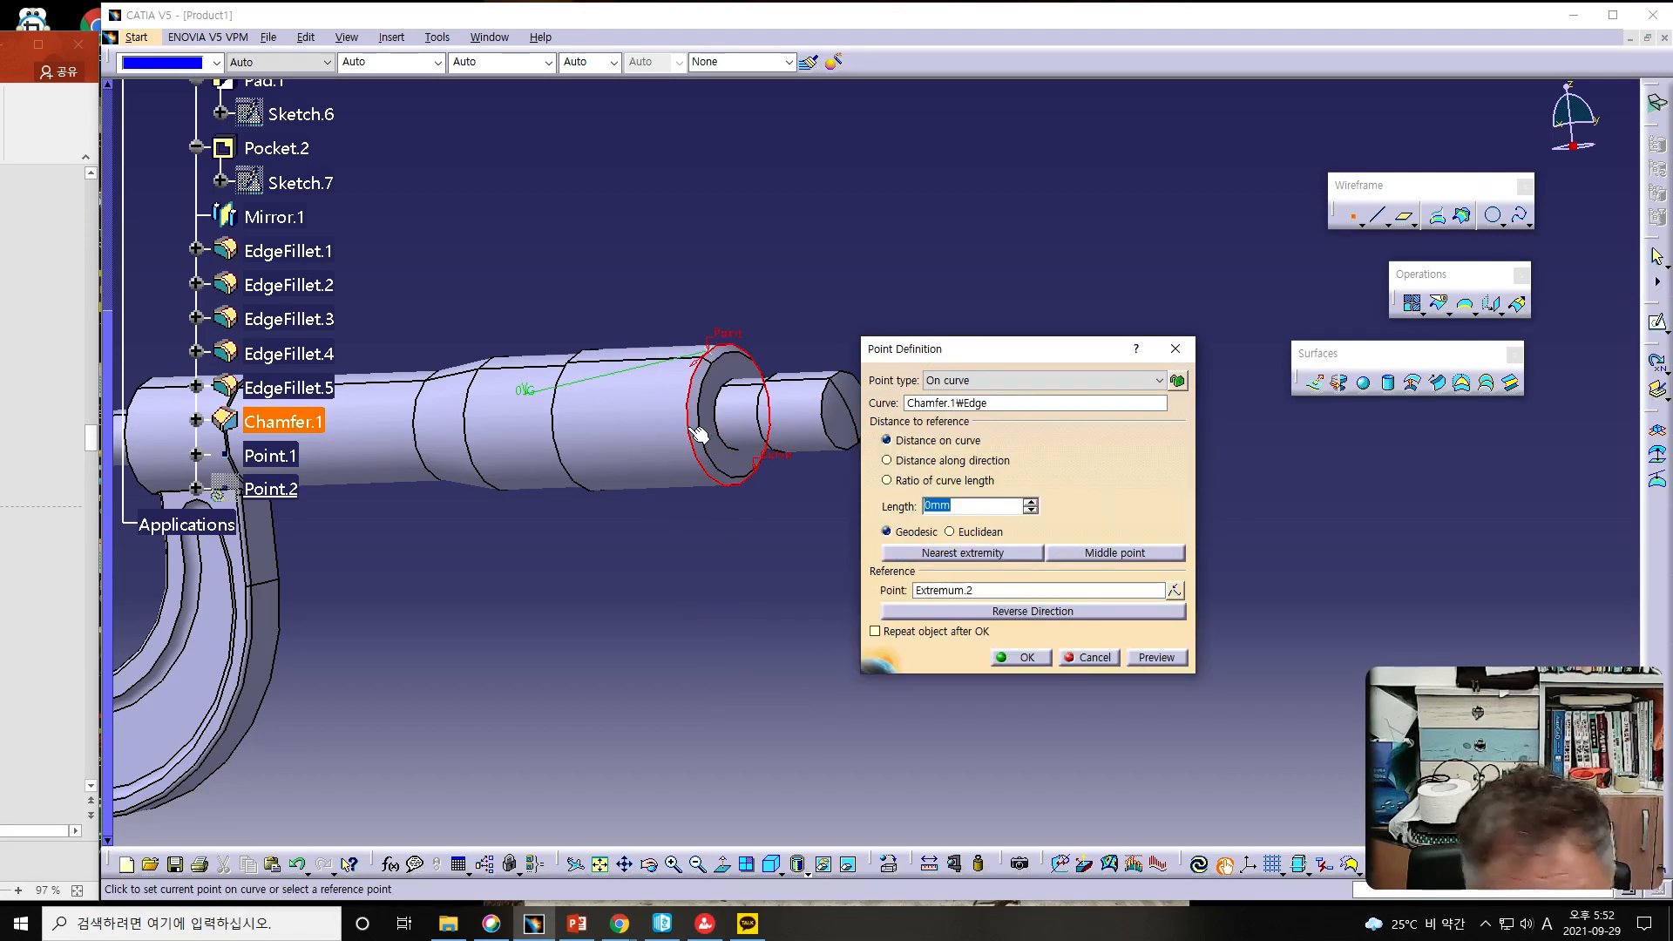
left_click(698, 433)
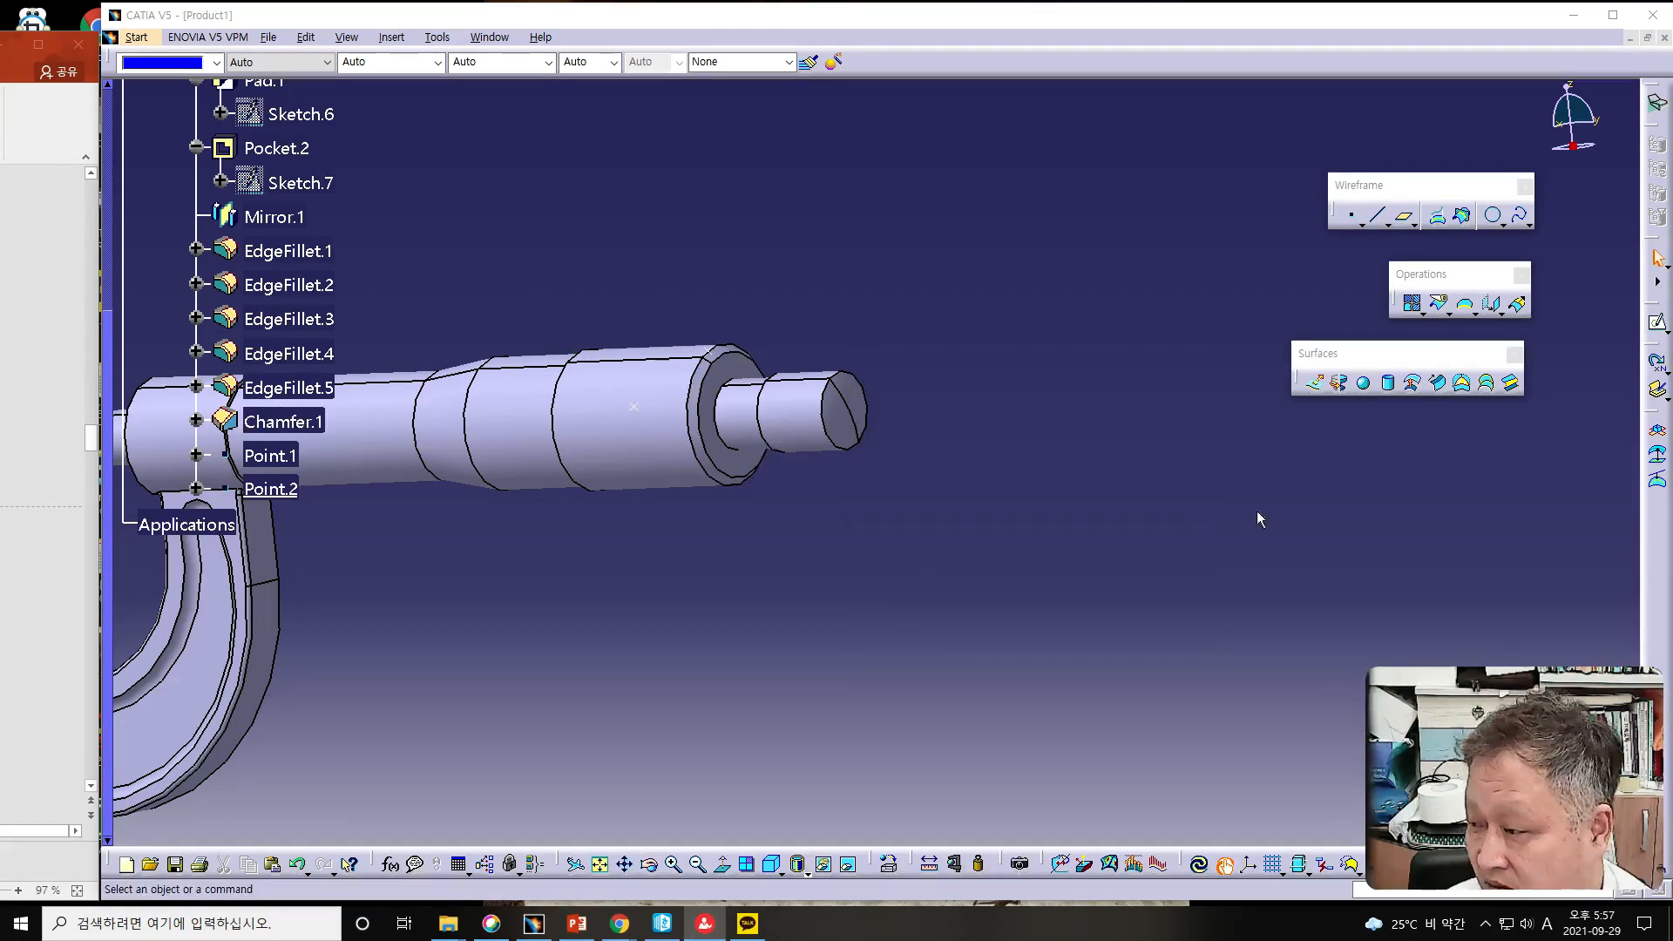
- Create an on-curve point at length -40 mm on the circular edge at the inner end of the thimble's large-diameter section
left_click(1337, 363)
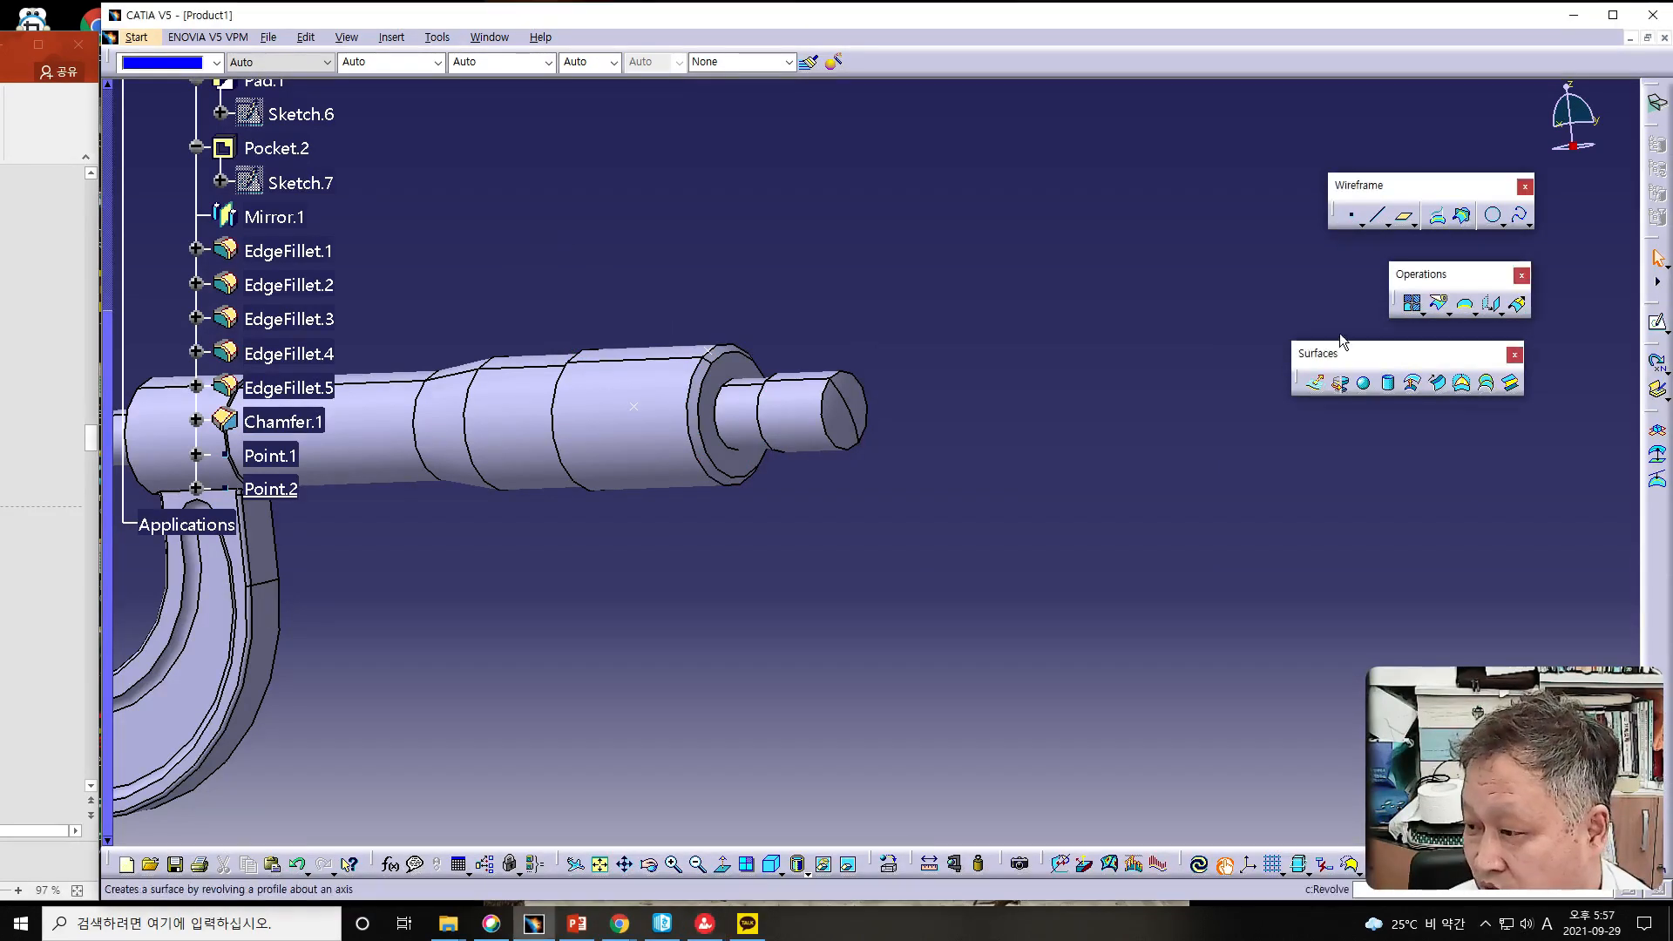
left_click(1352, 215)
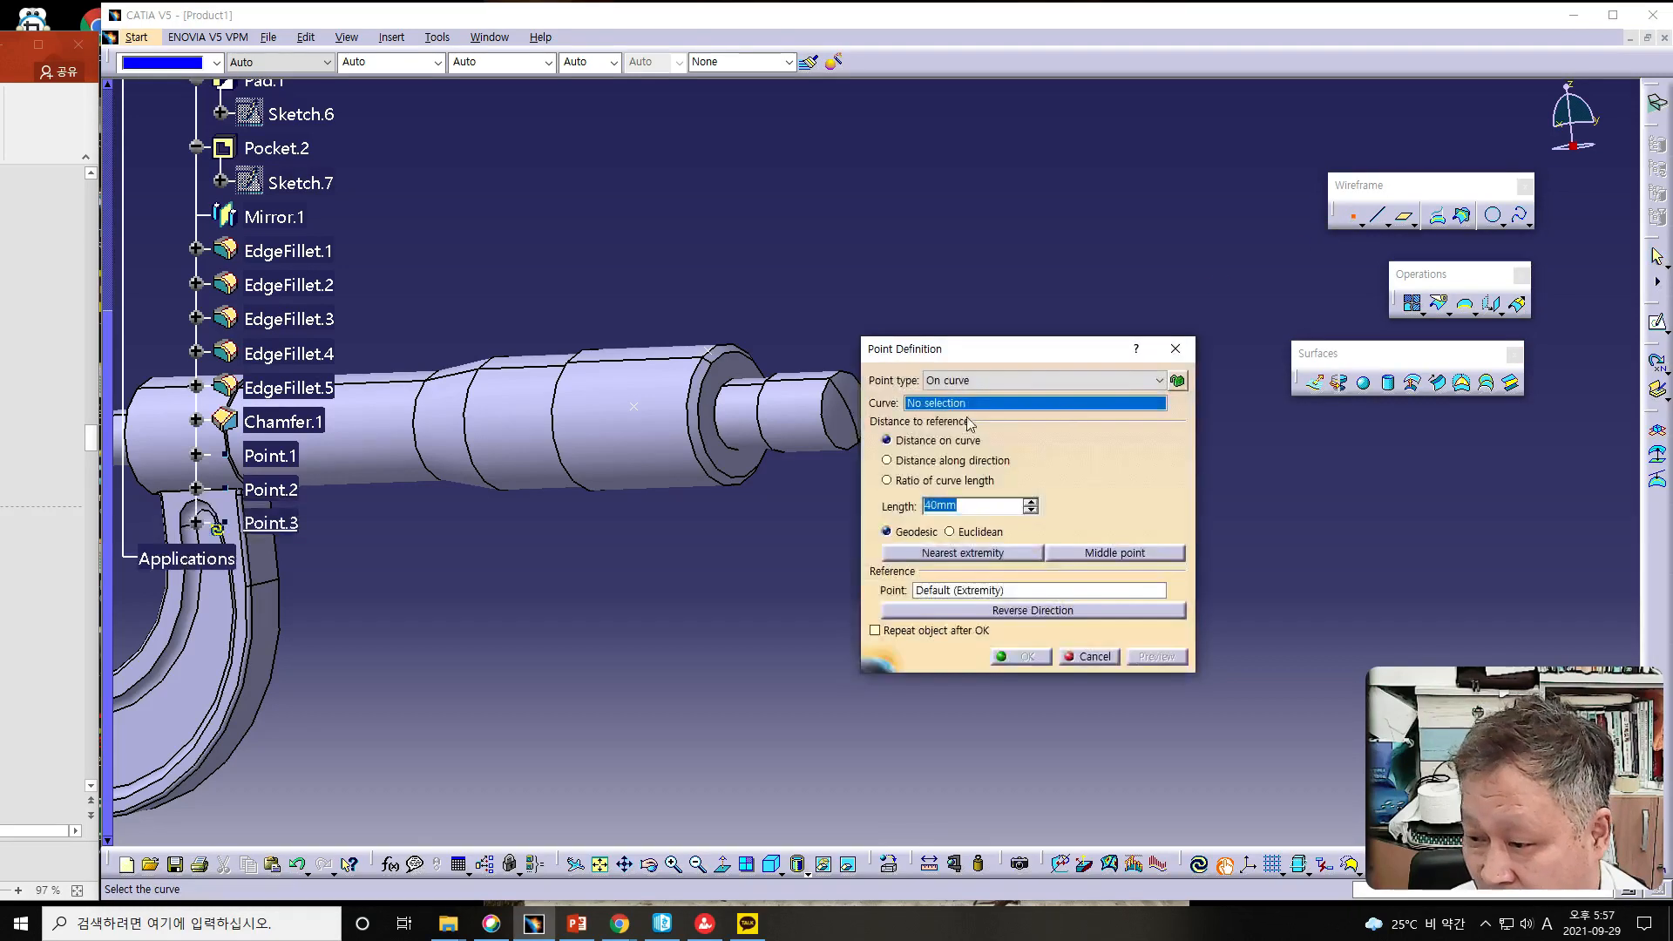
left_click(553, 425)
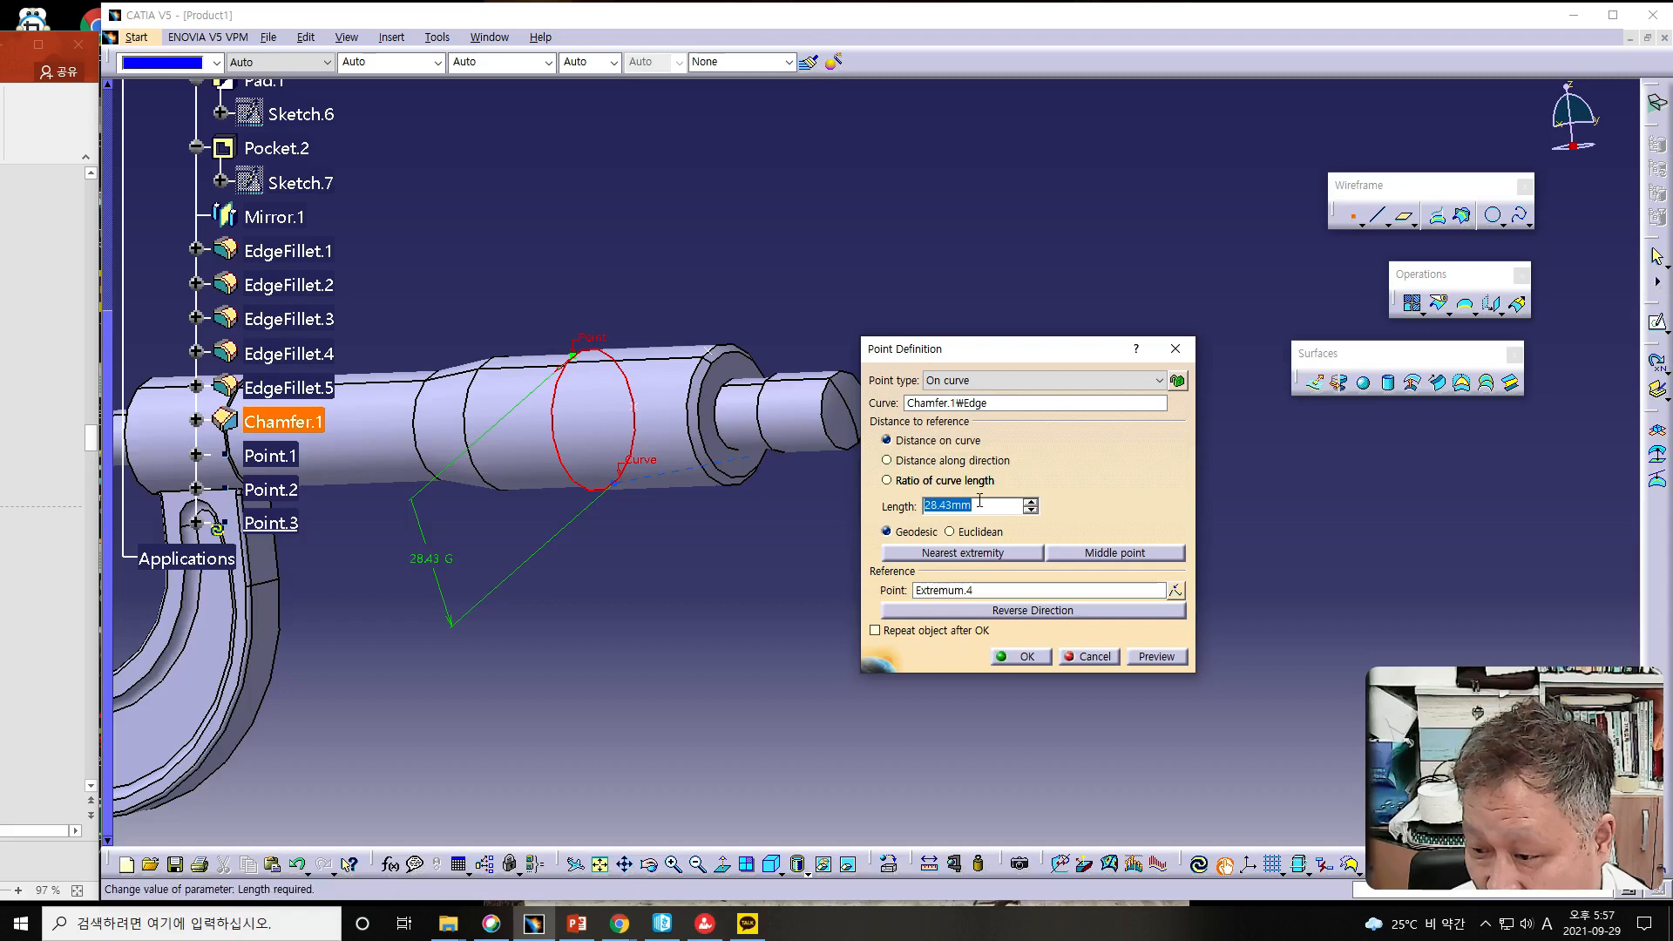
double_click(981, 504)
type("-40")
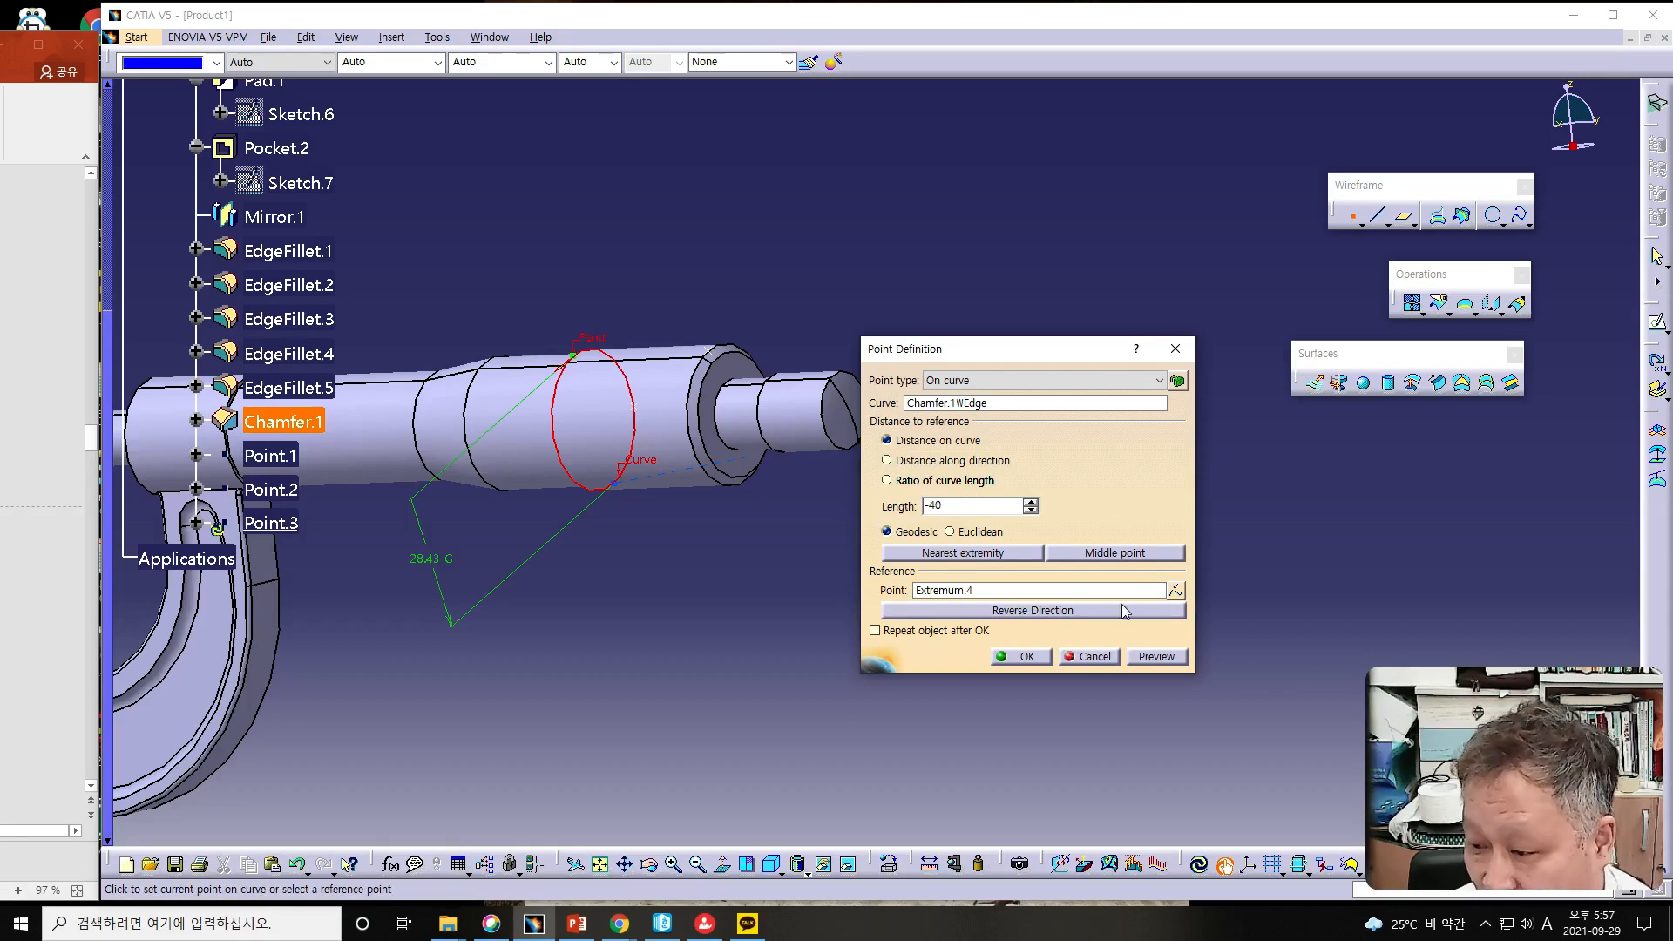
left_click(1156, 656)
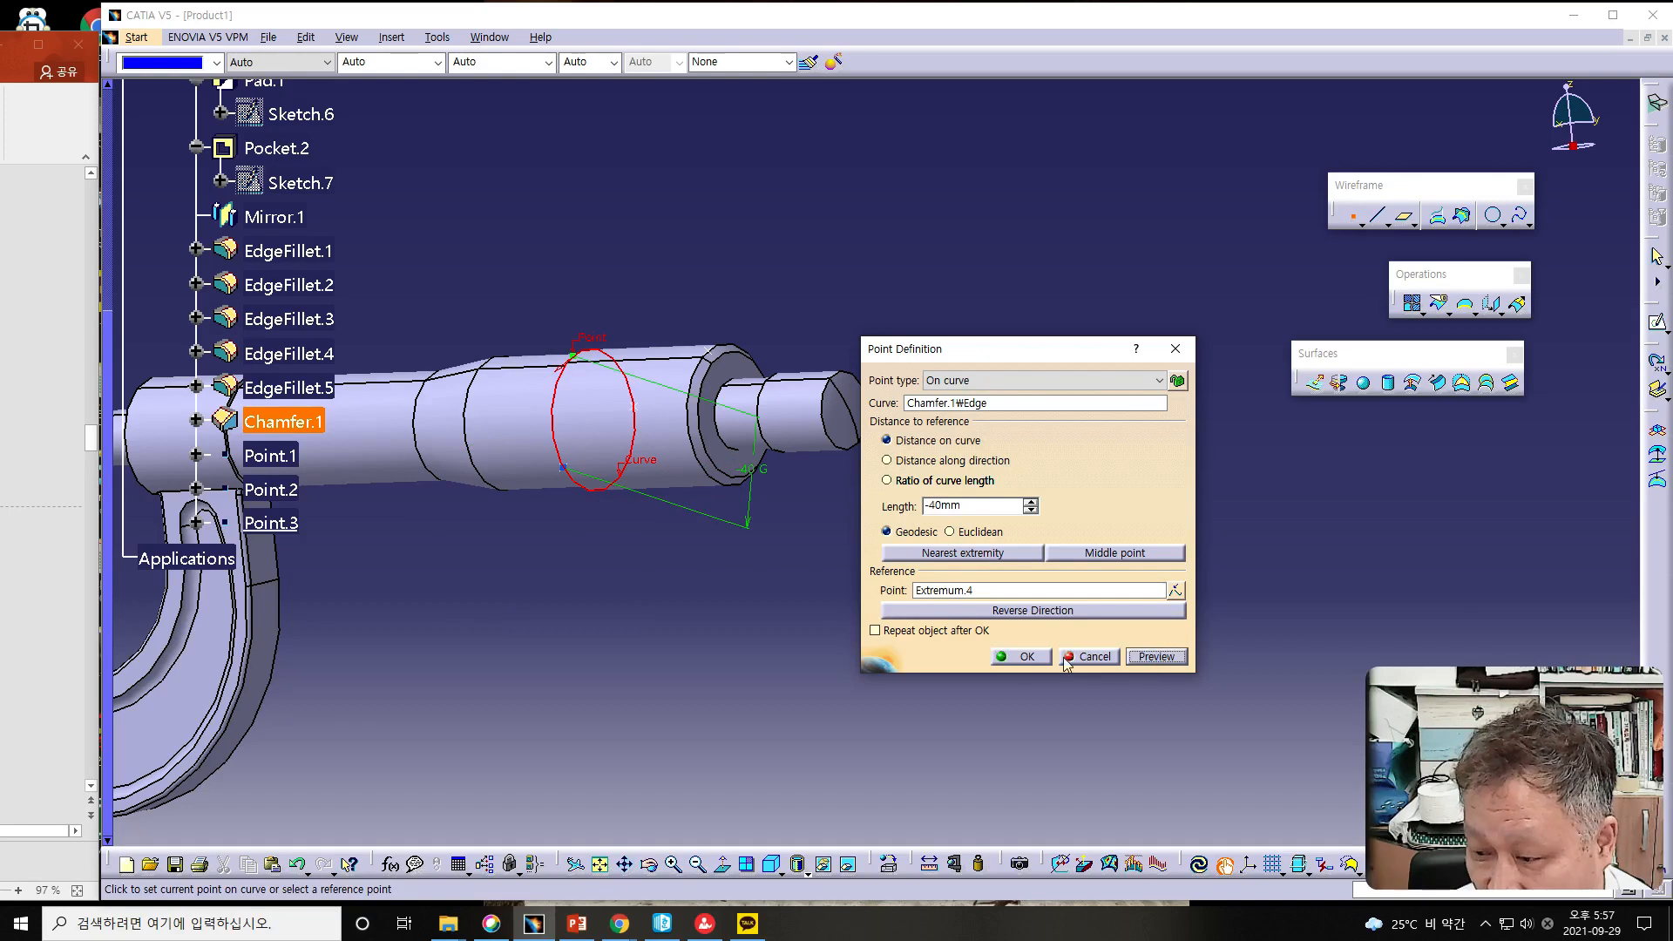
left_click(1026, 657)
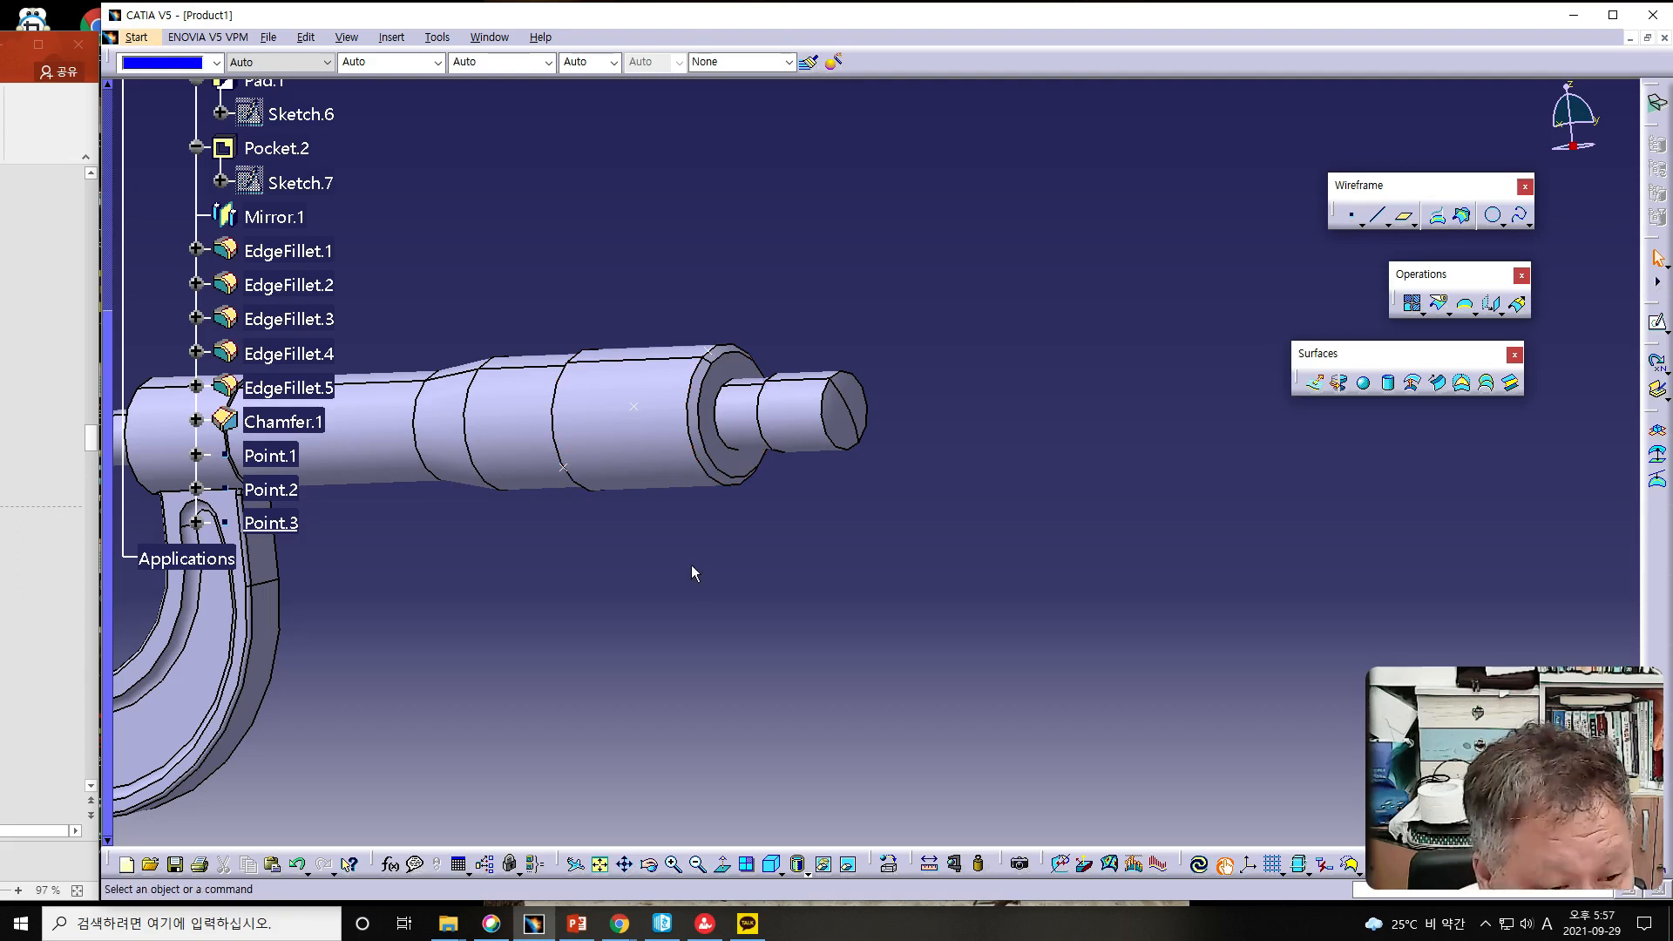
middle_click_drag(613, 549, 740, 474)
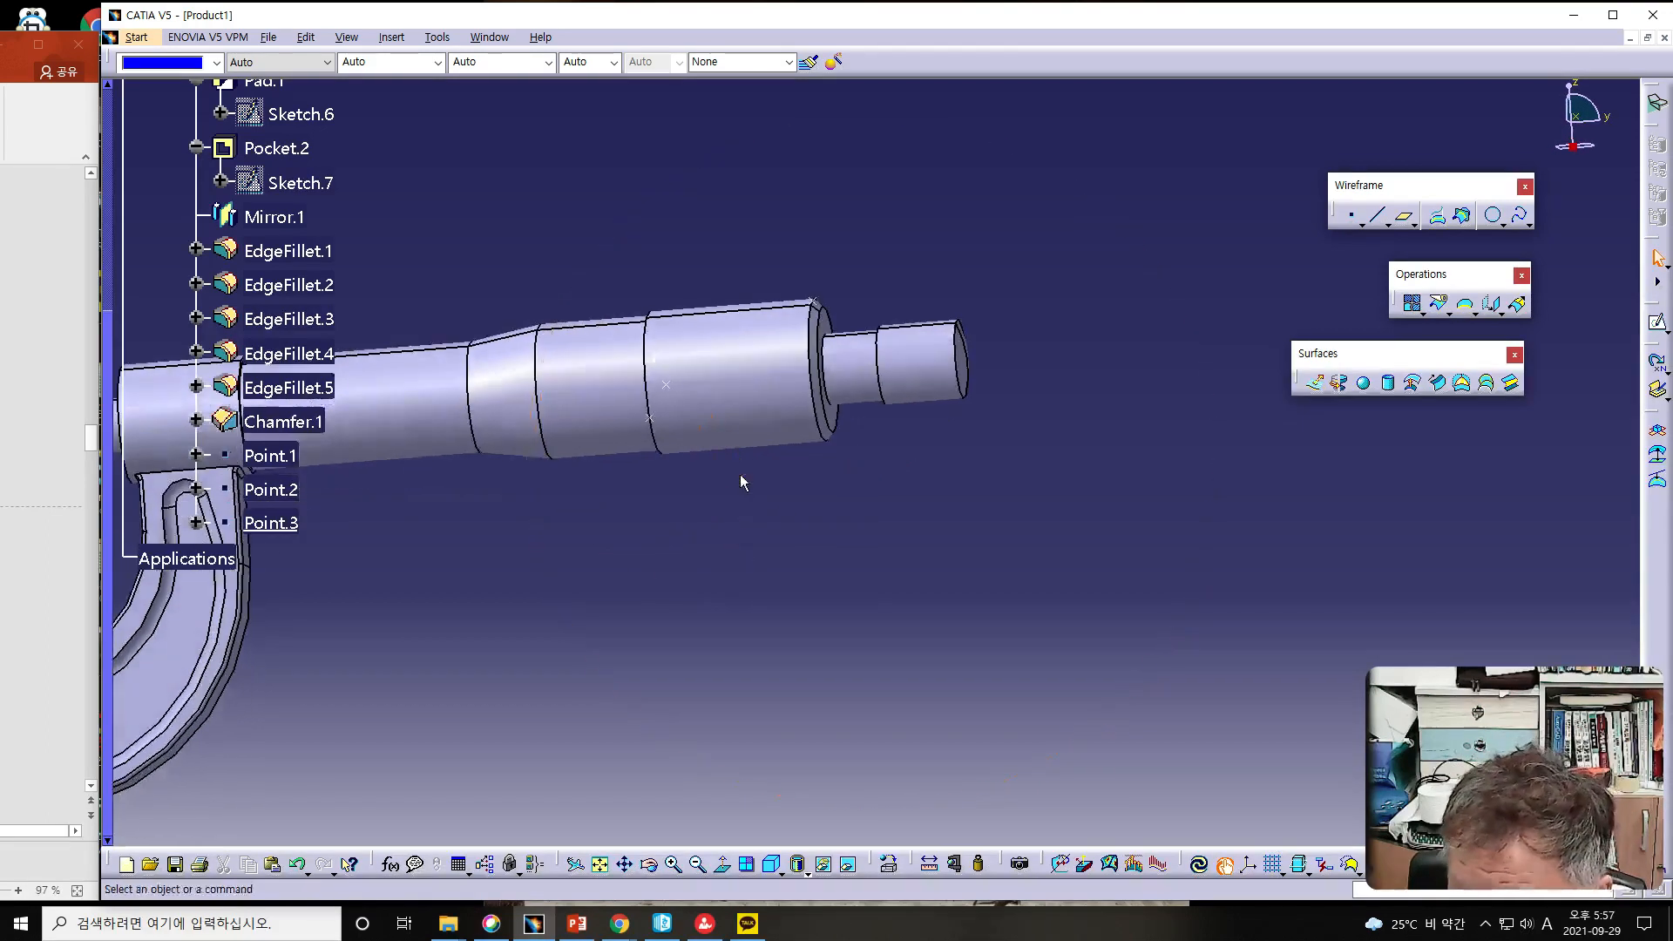
key("alt+Tab")
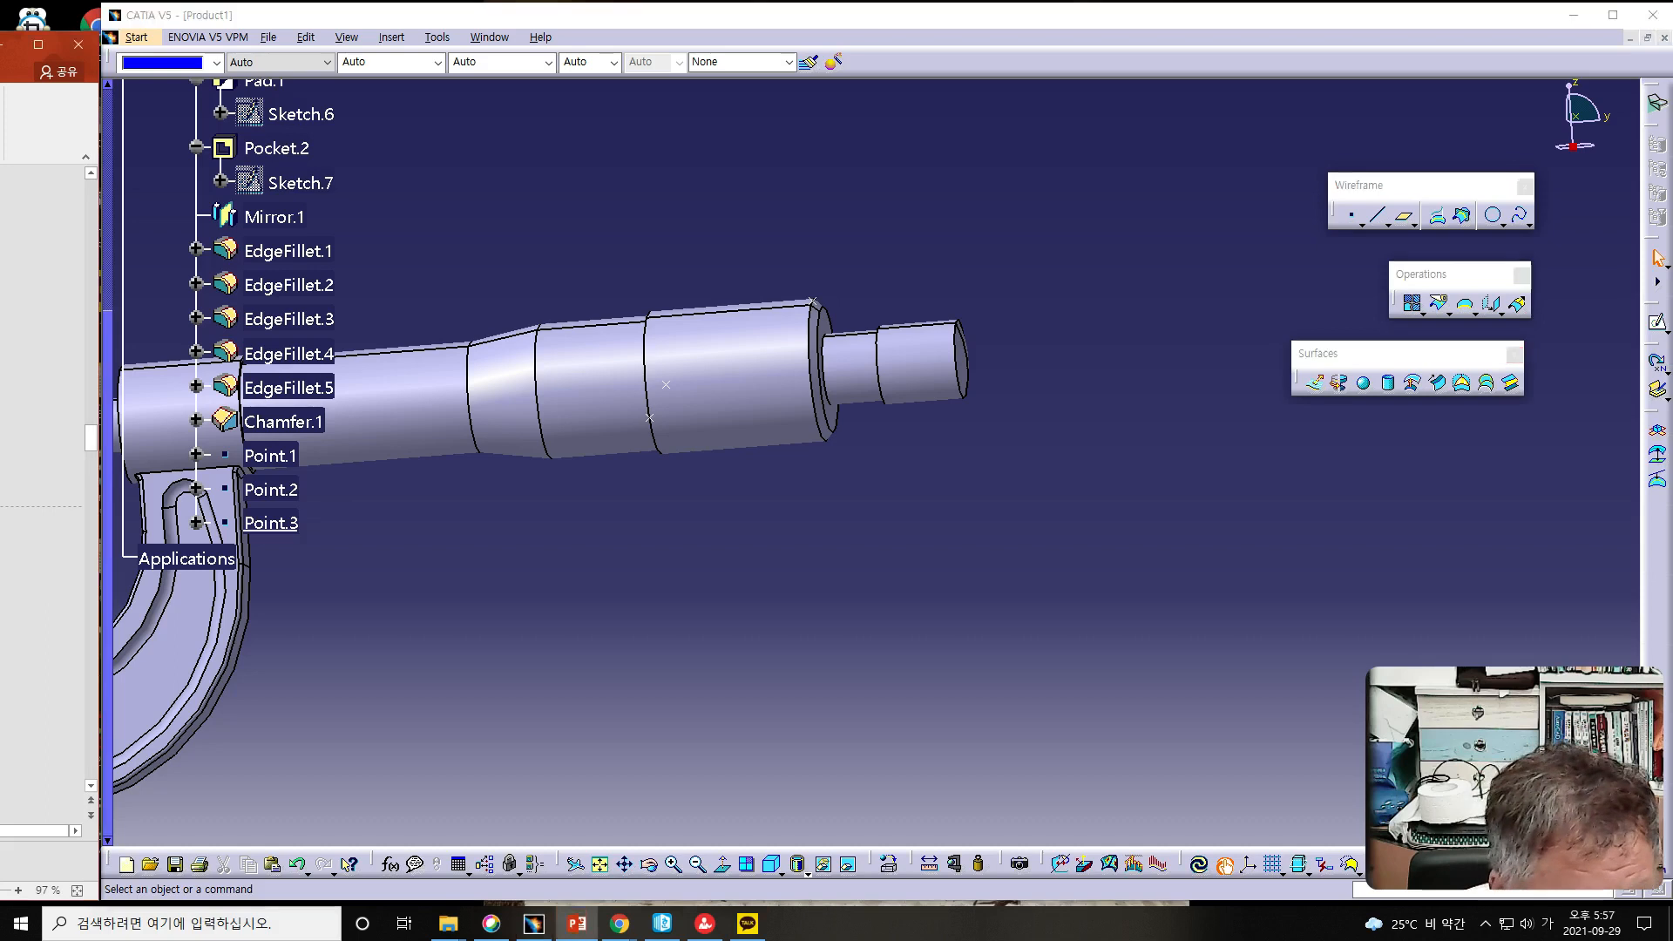
scroll(43, 475, "down", 1)
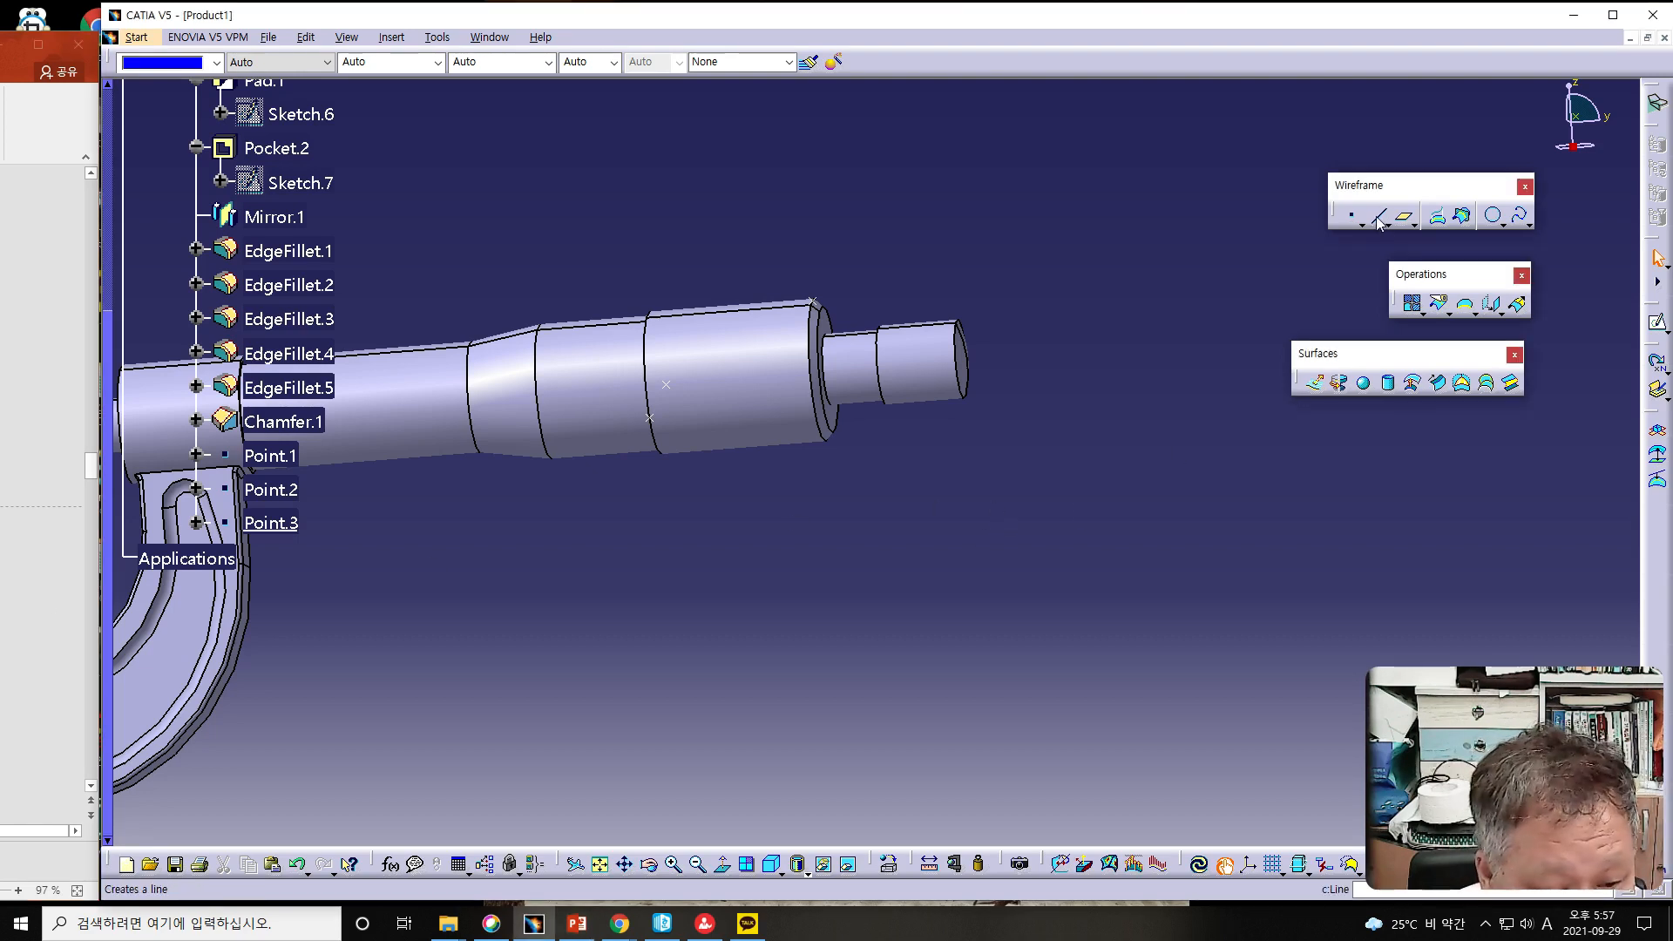
left_click(812, 302)
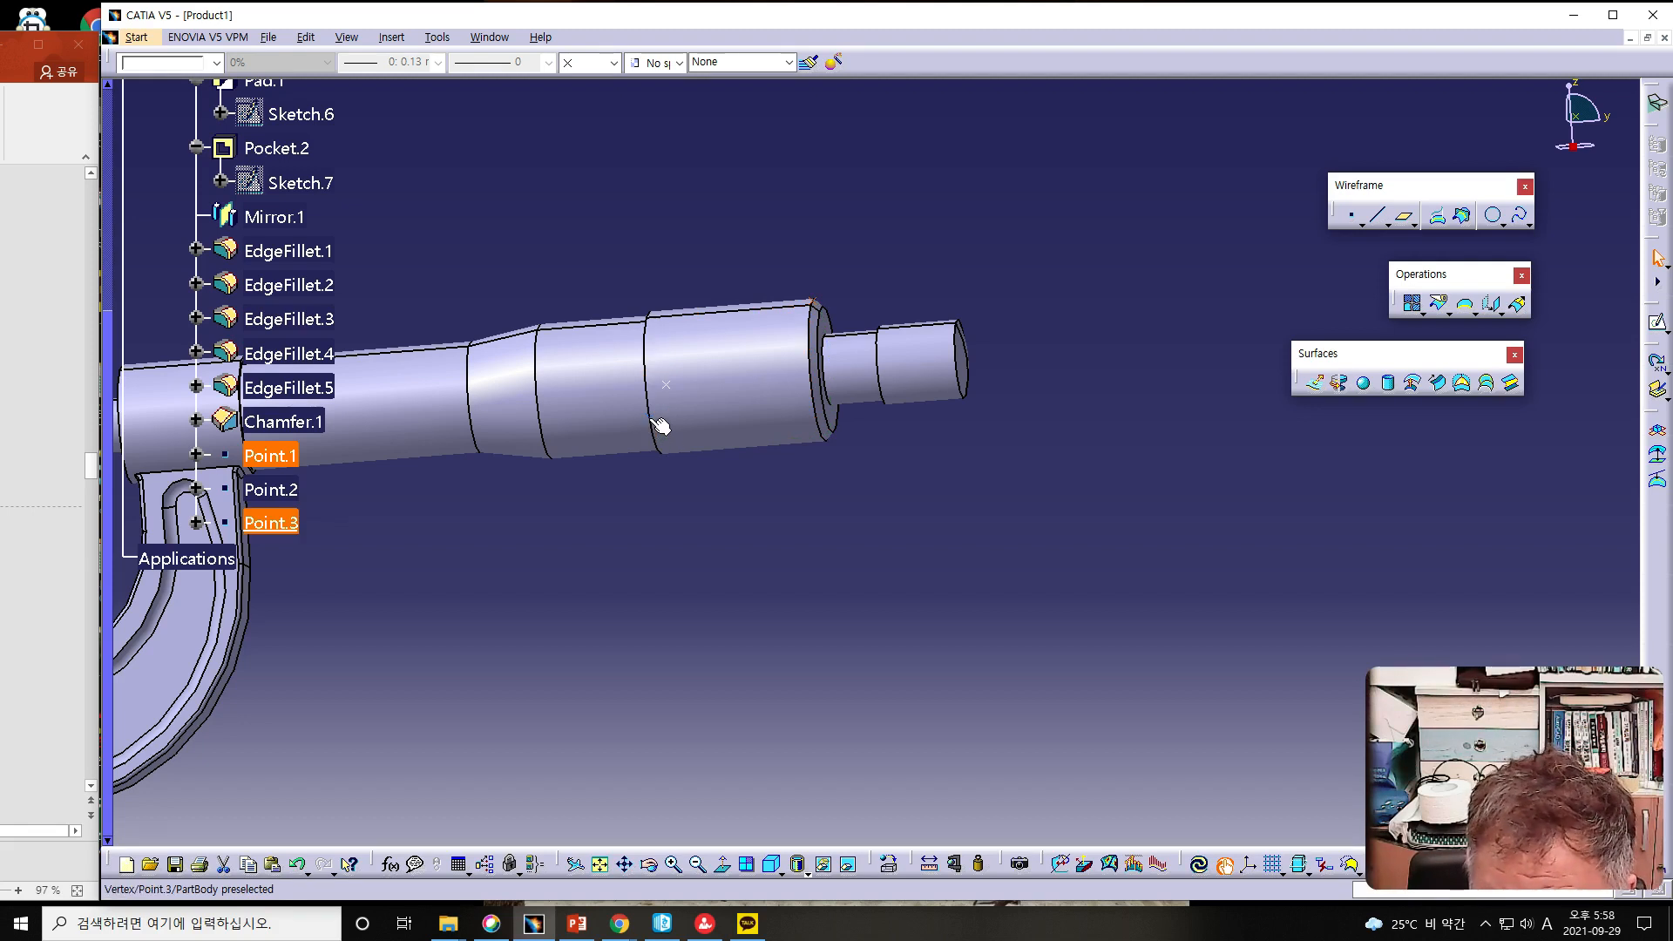
left_click(658, 425)
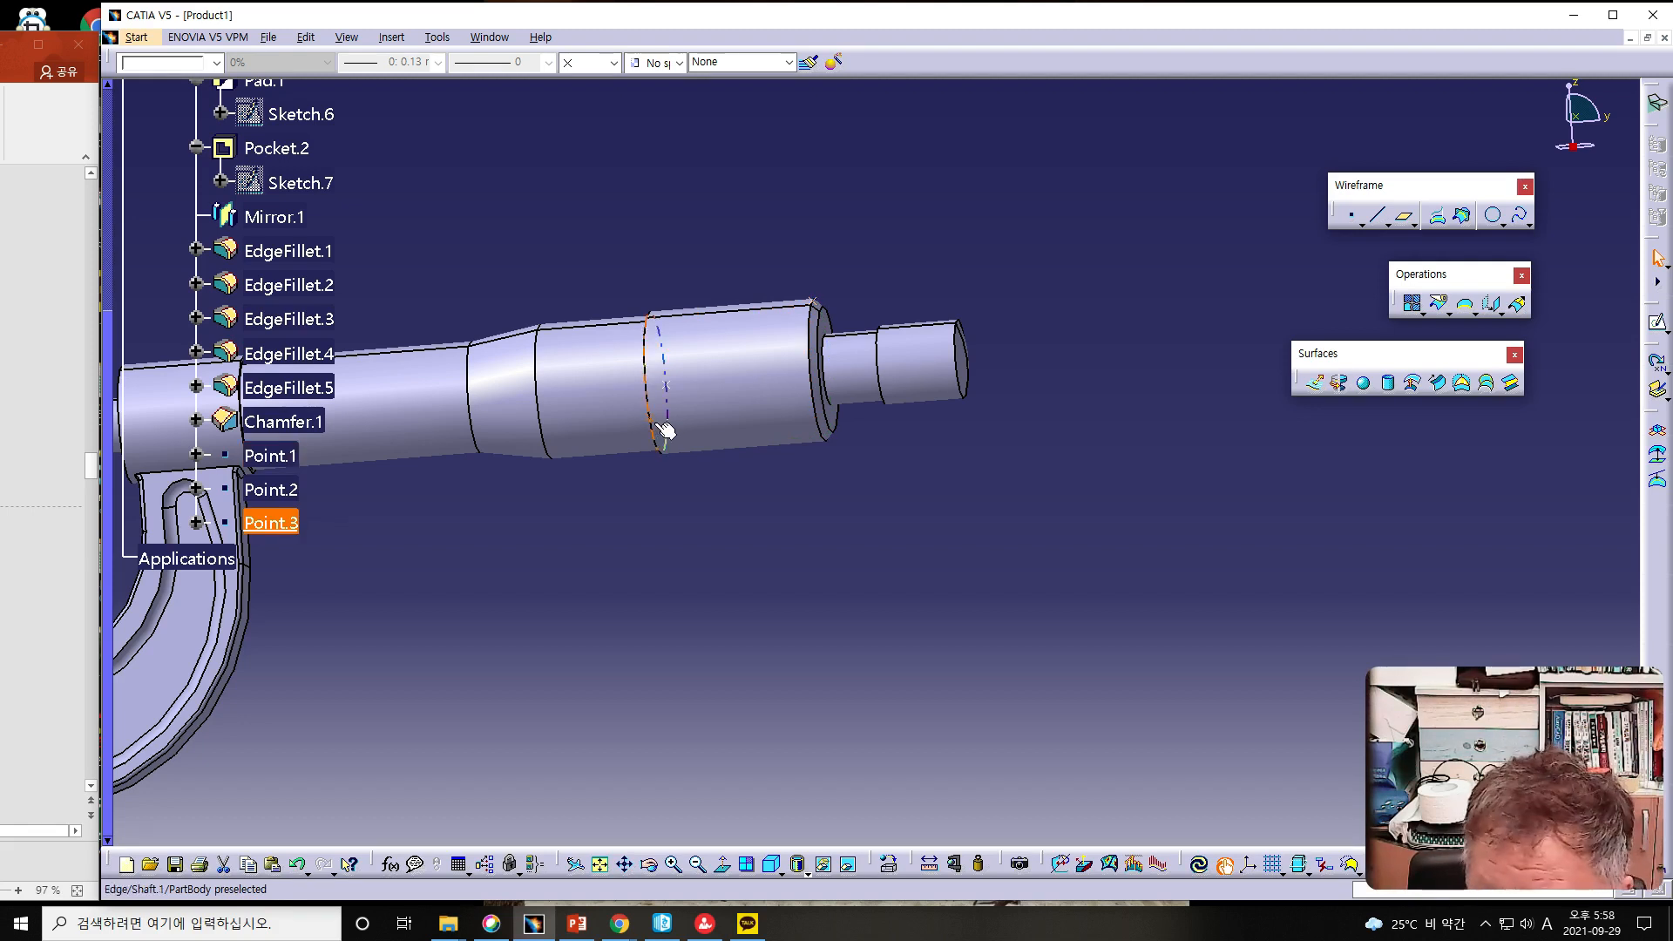
left_click(1376, 214)
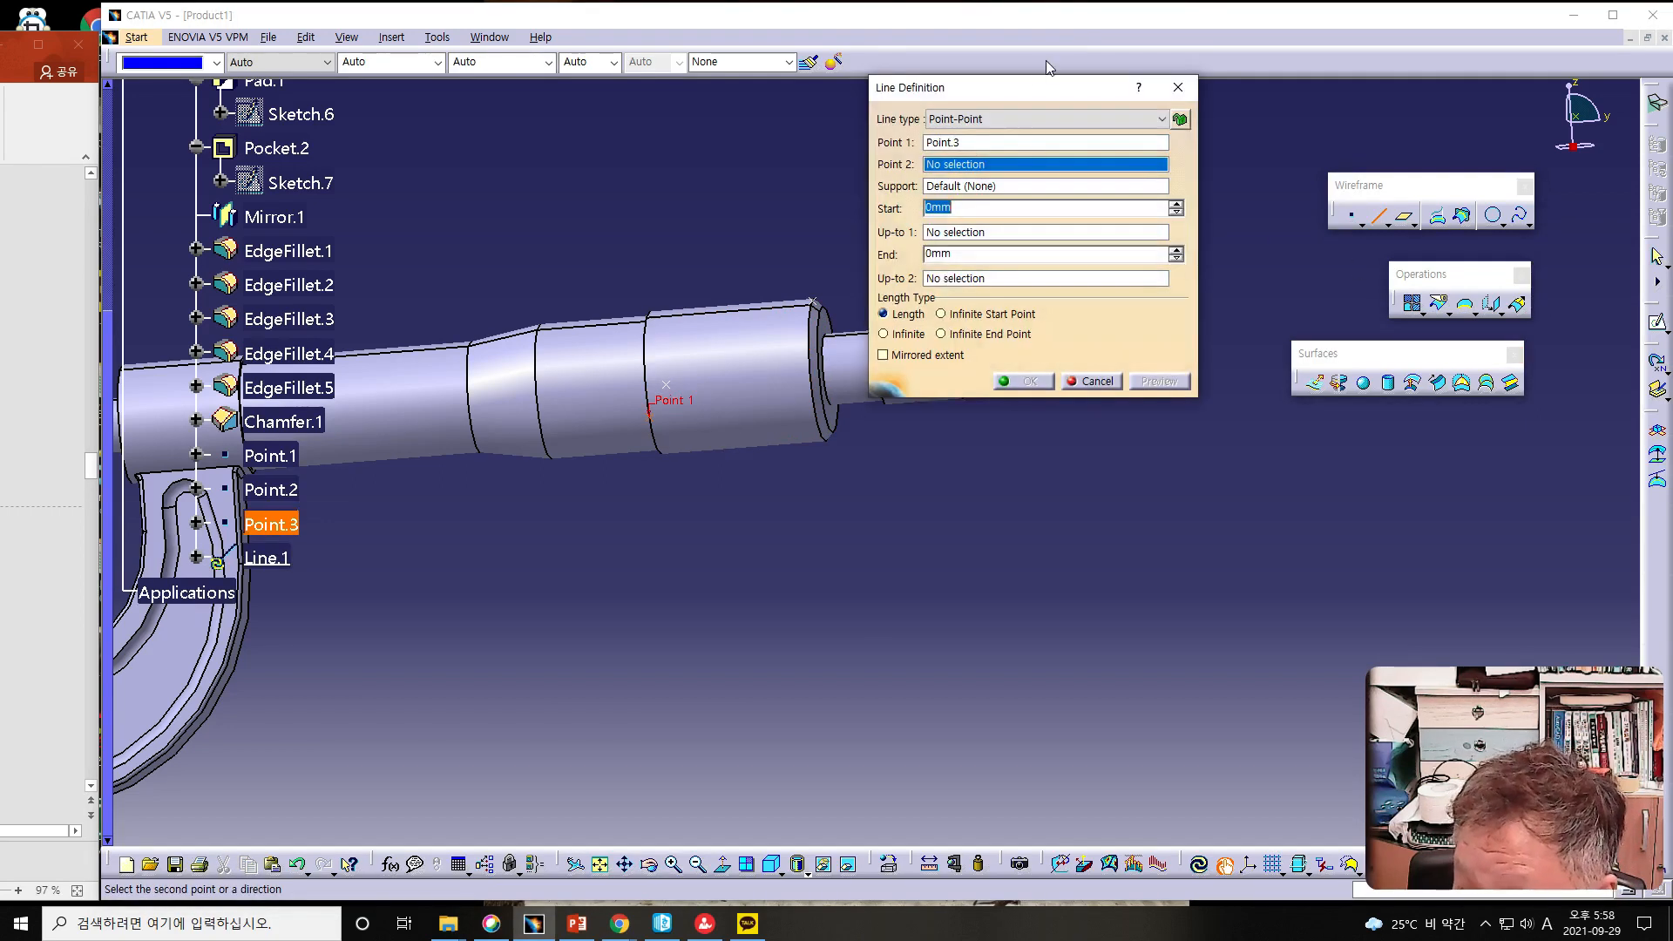
left_click_drag(1029, 89, 1065, 320)
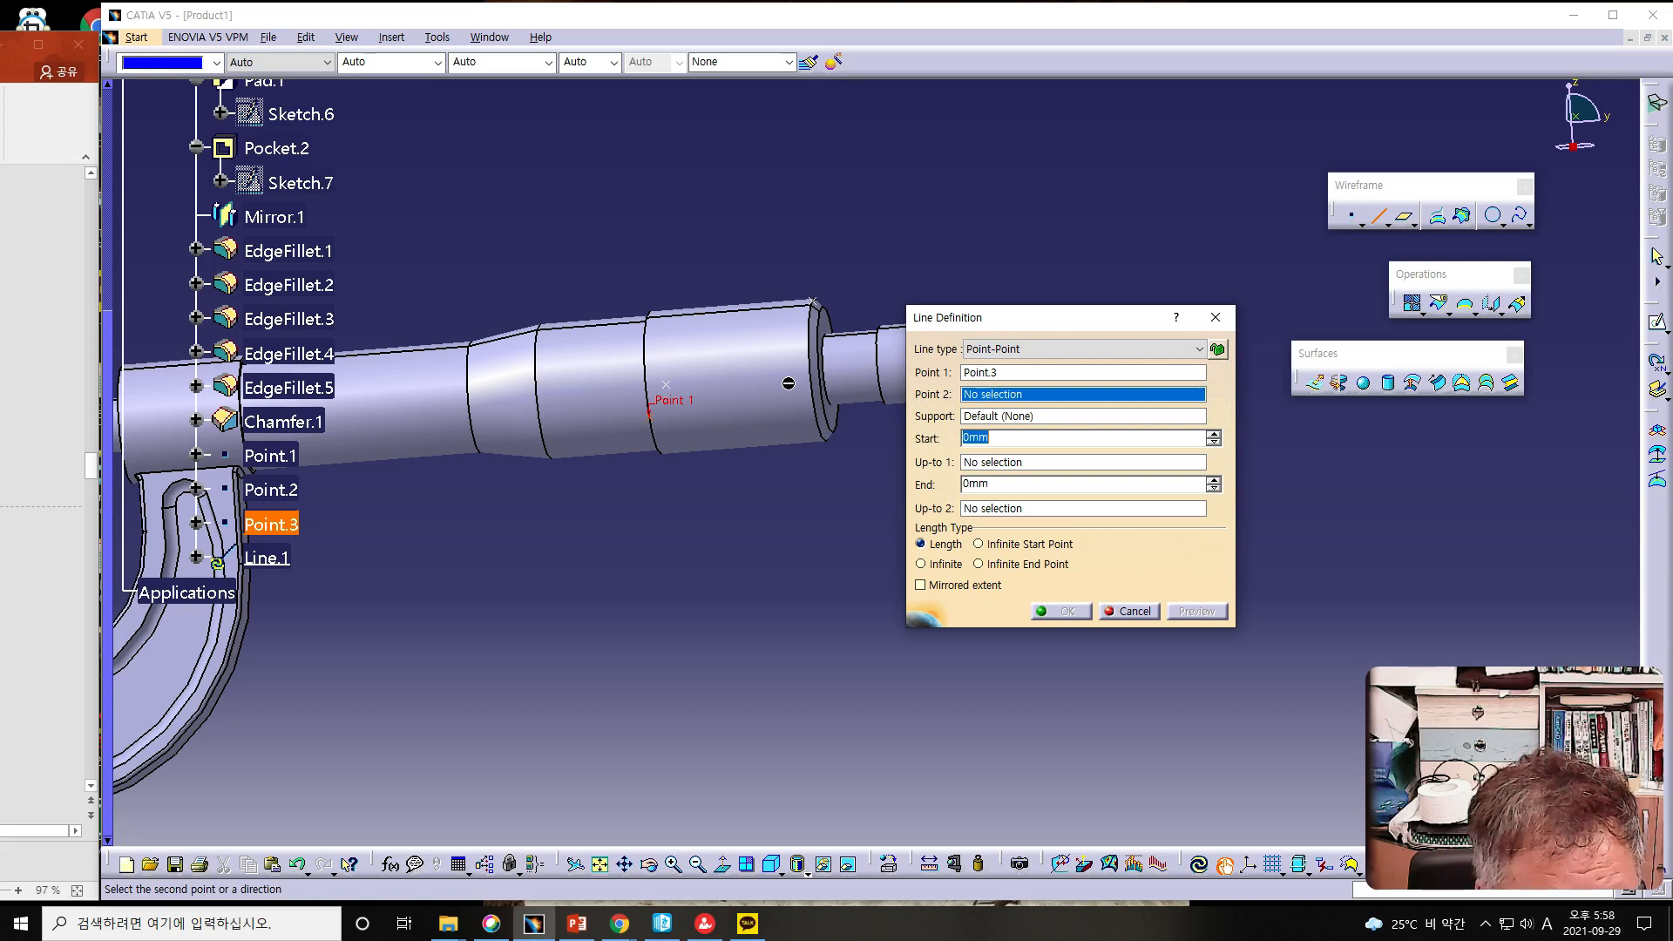
left_click(809, 299)
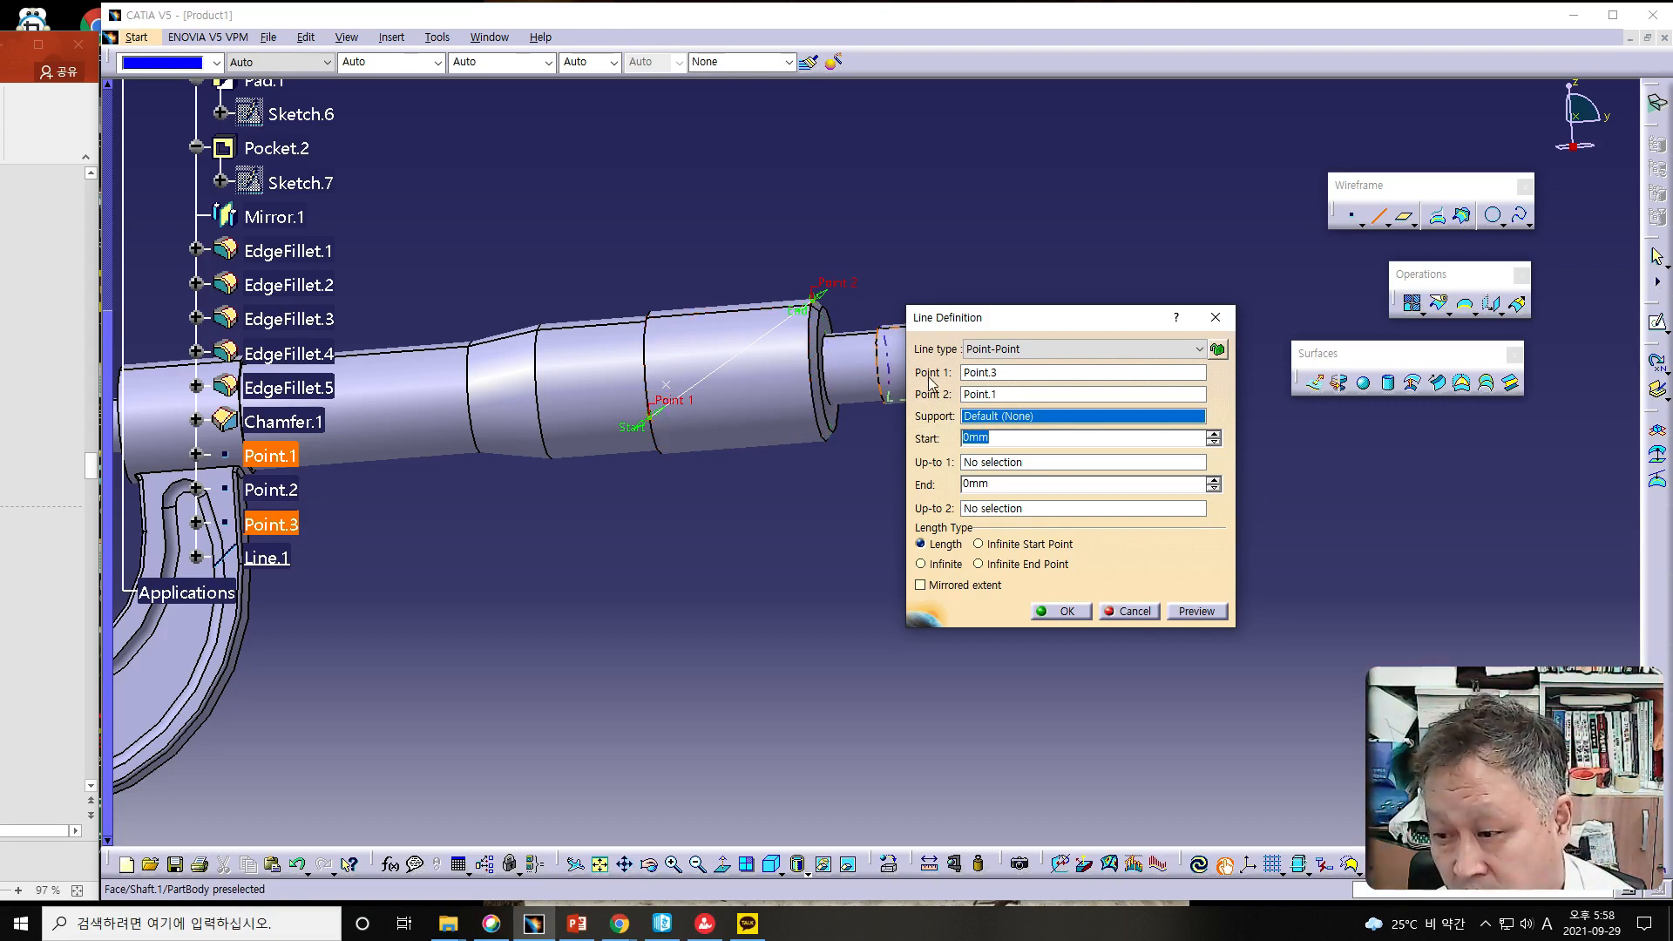
key("Escape")
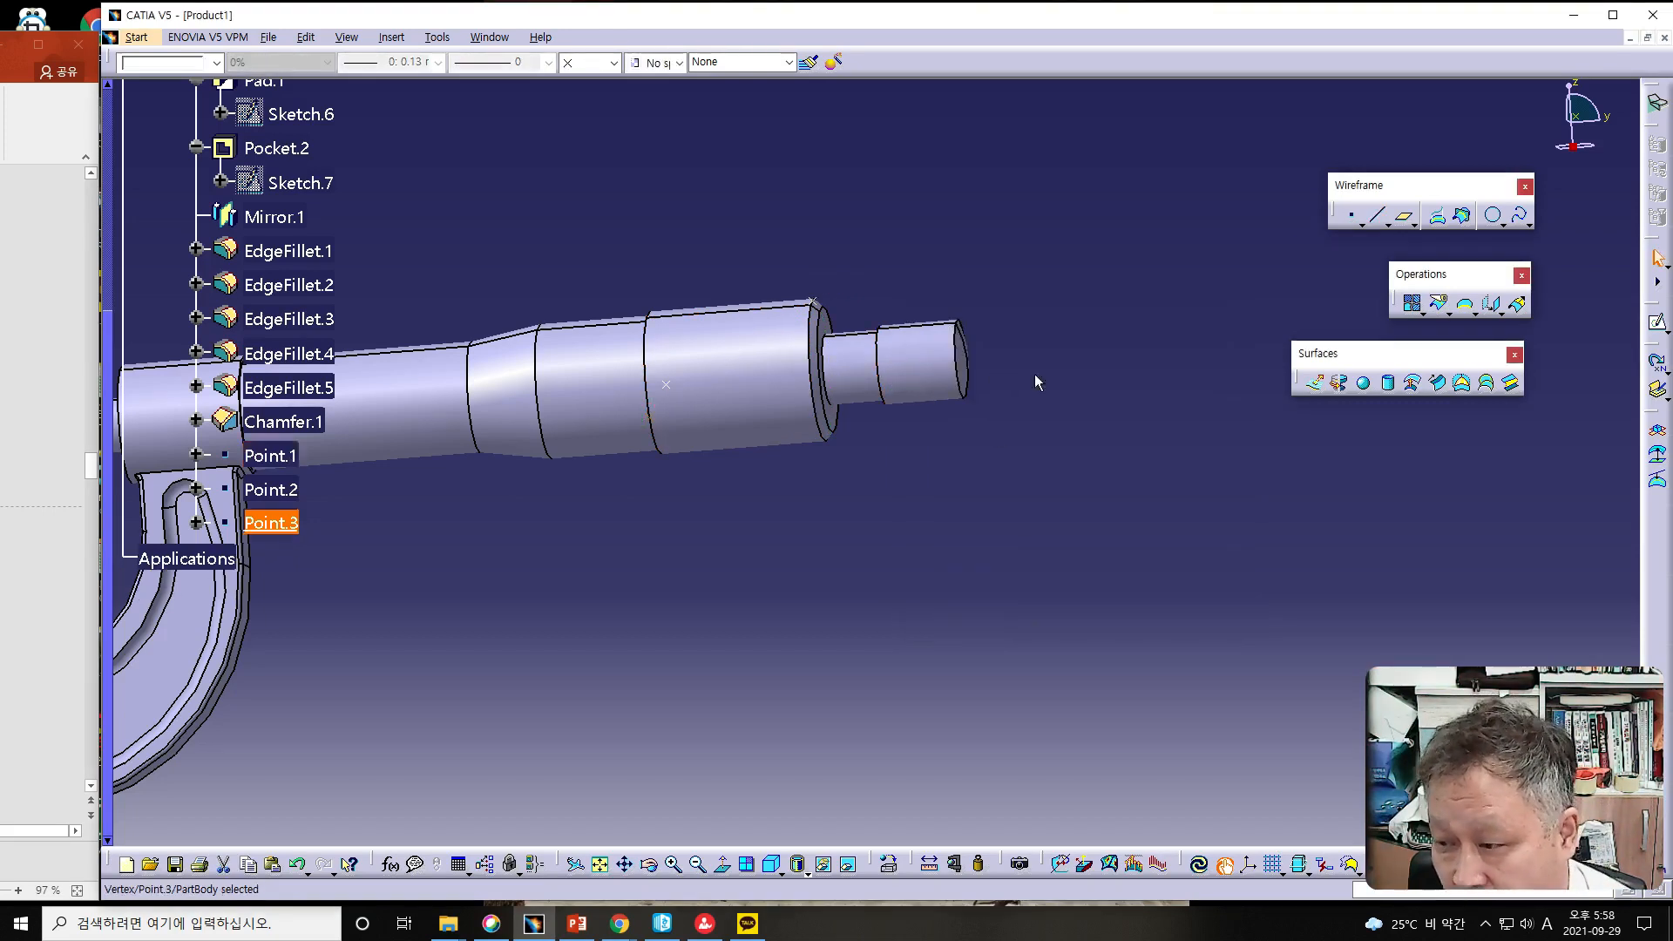
- Create a point-point line from Point.1 to Point.2, using the thimble's cylindrical face as support
left_click(1378, 219)
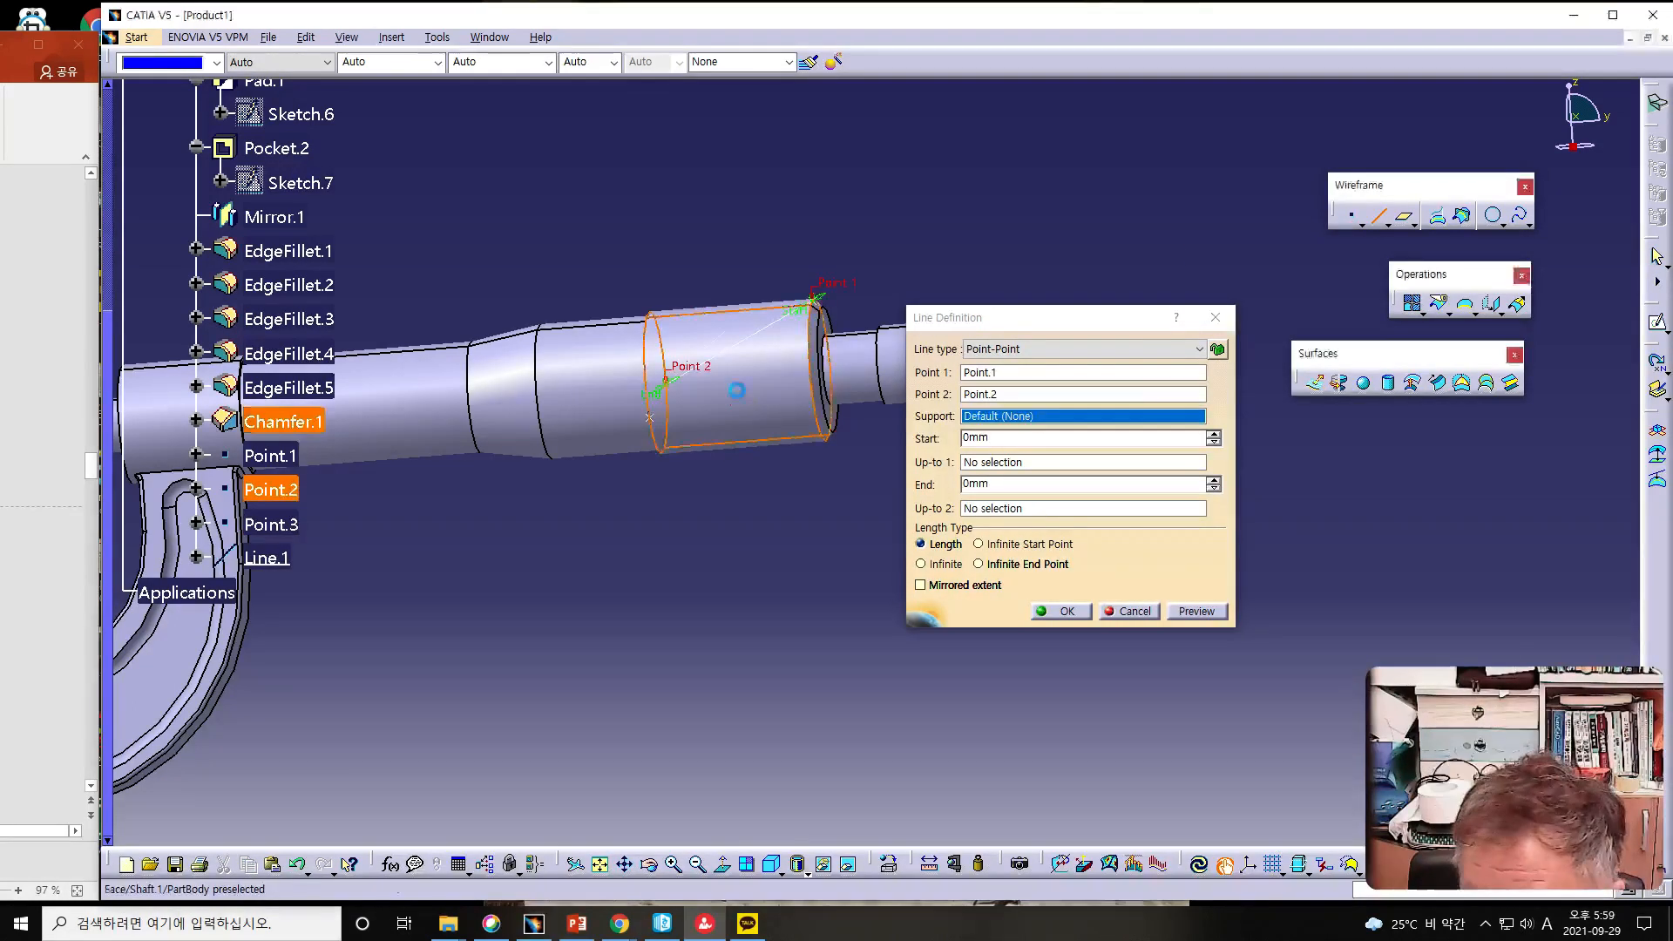
left_click(735, 392)
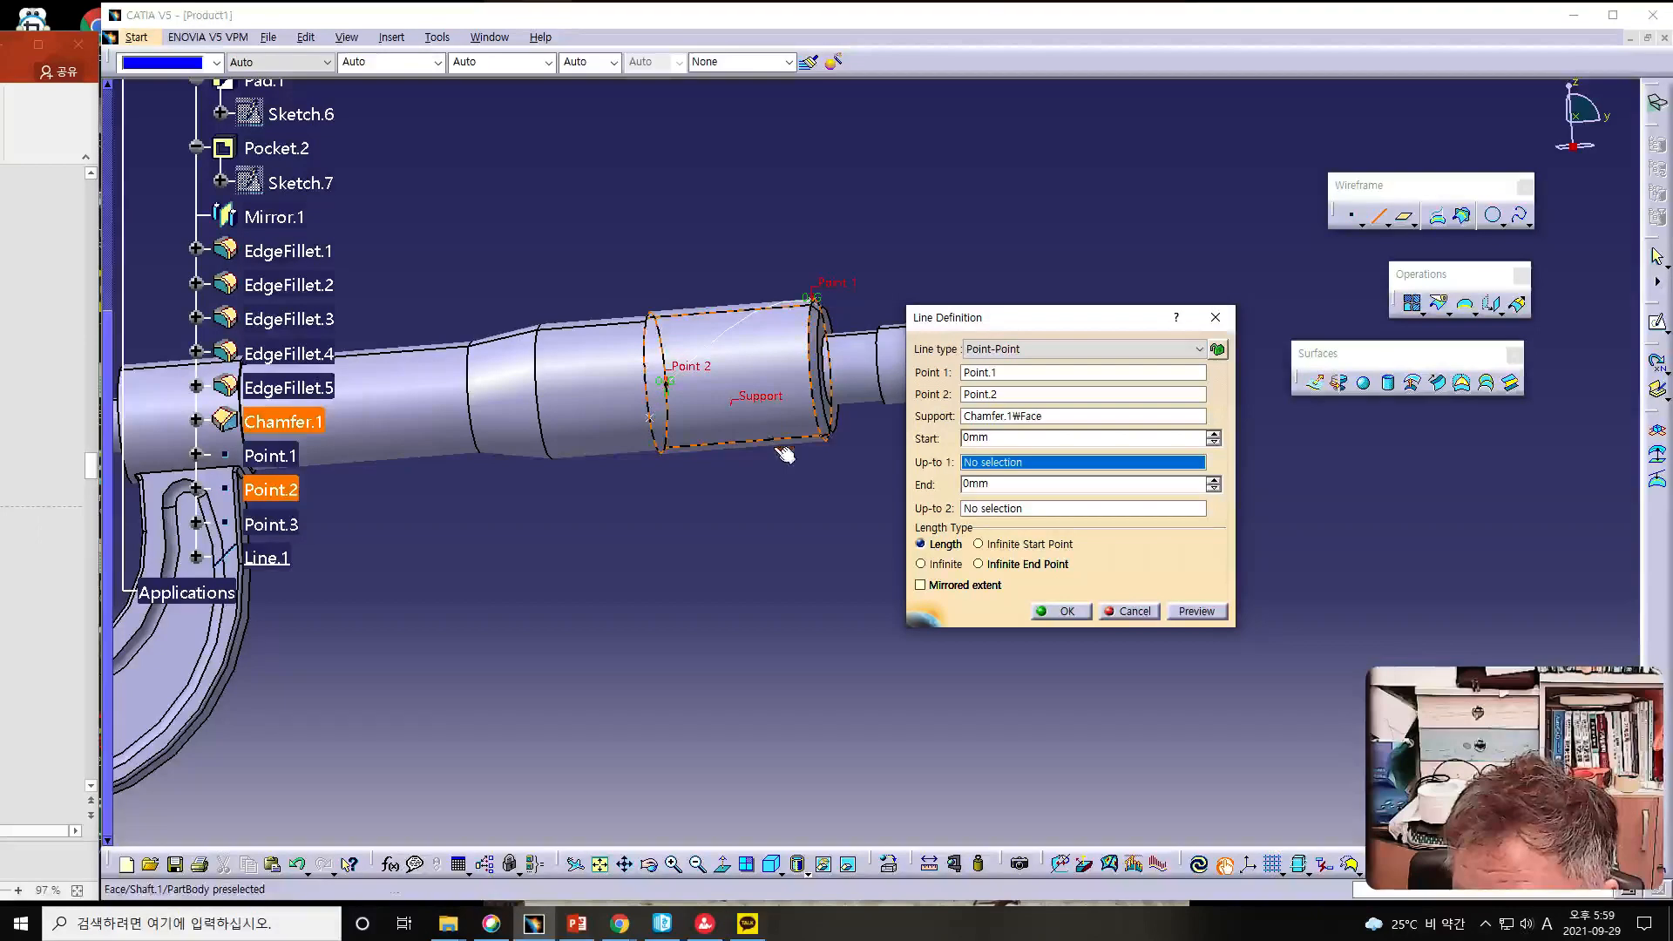
left_click(1201, 611)
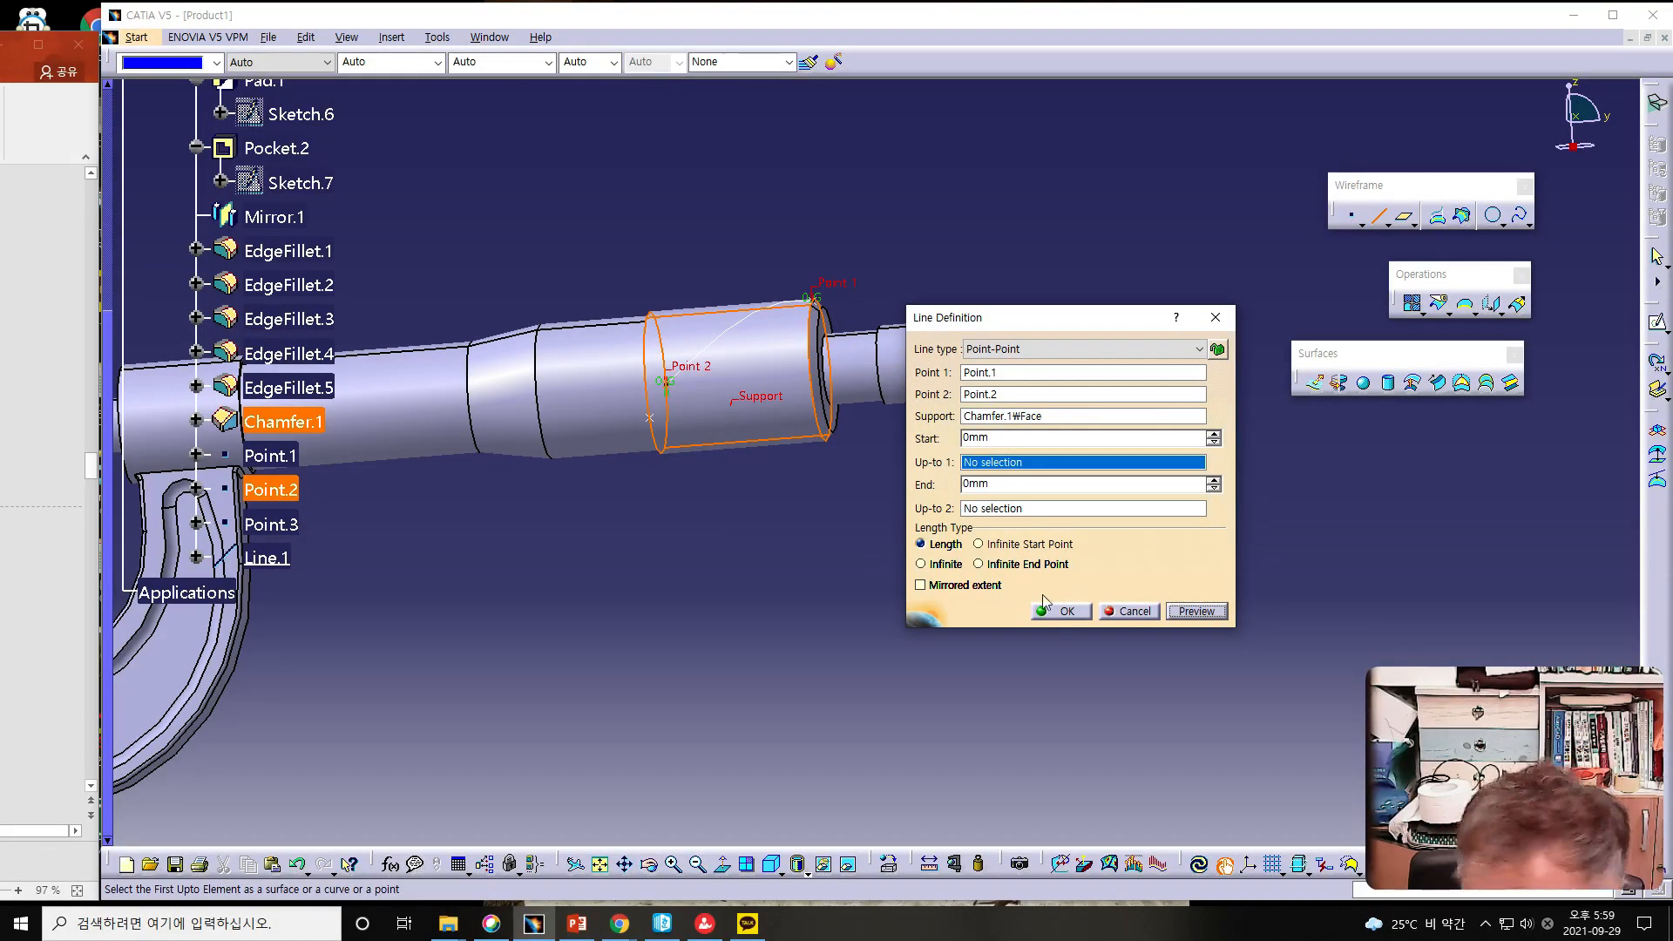
left_click(1065, 611)
- Create a second point-point line from Point.1 to Point.3, supported on the same cylindrical face of the thimble
middle_click_drag(801, 497, 776, 558)
left_click(1377, 215)
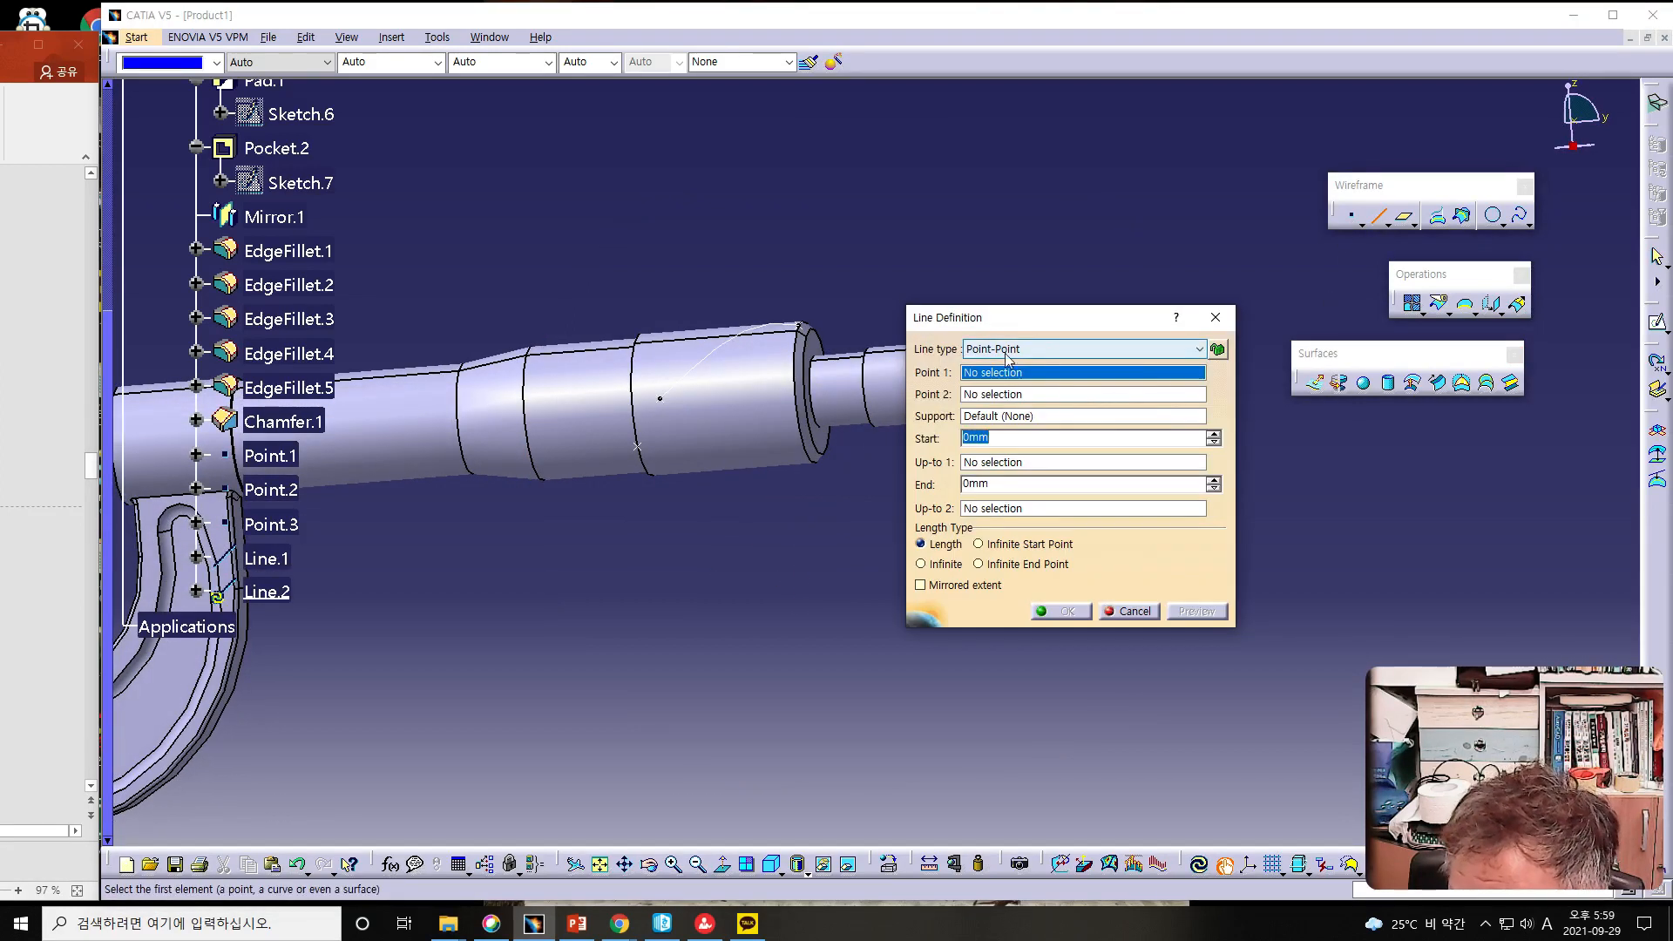
left_click(1017, 352)
left_click(1026, 367)
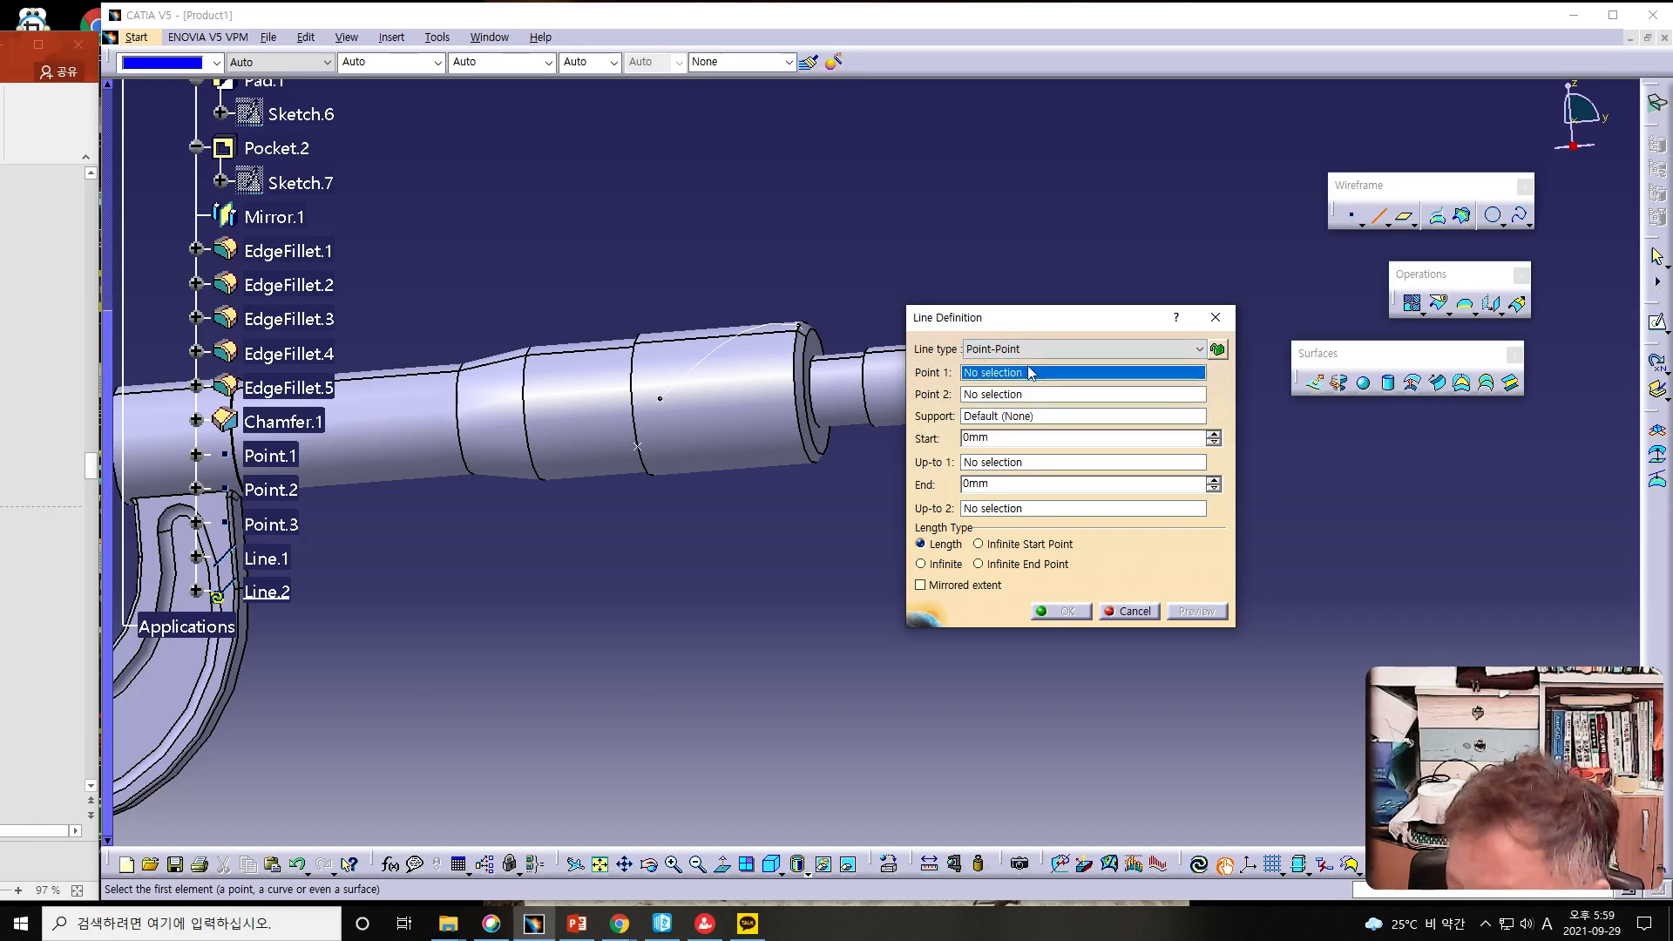
left_click(1039, 395)
left_click(1042, 371)
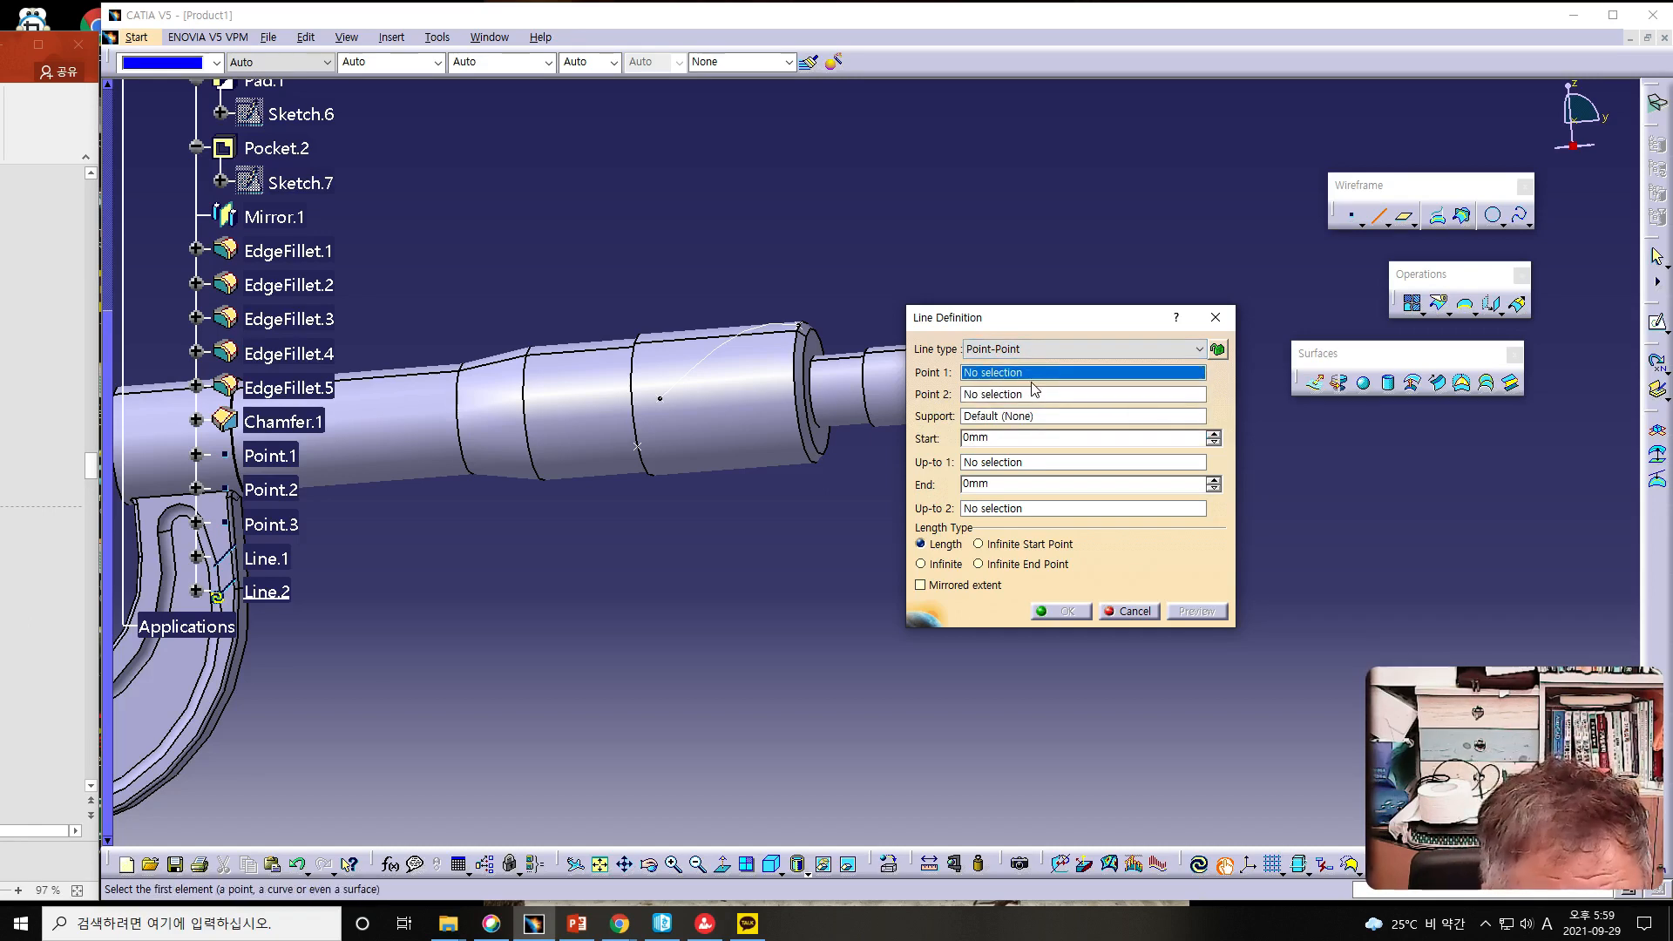
left_click(797, 325)
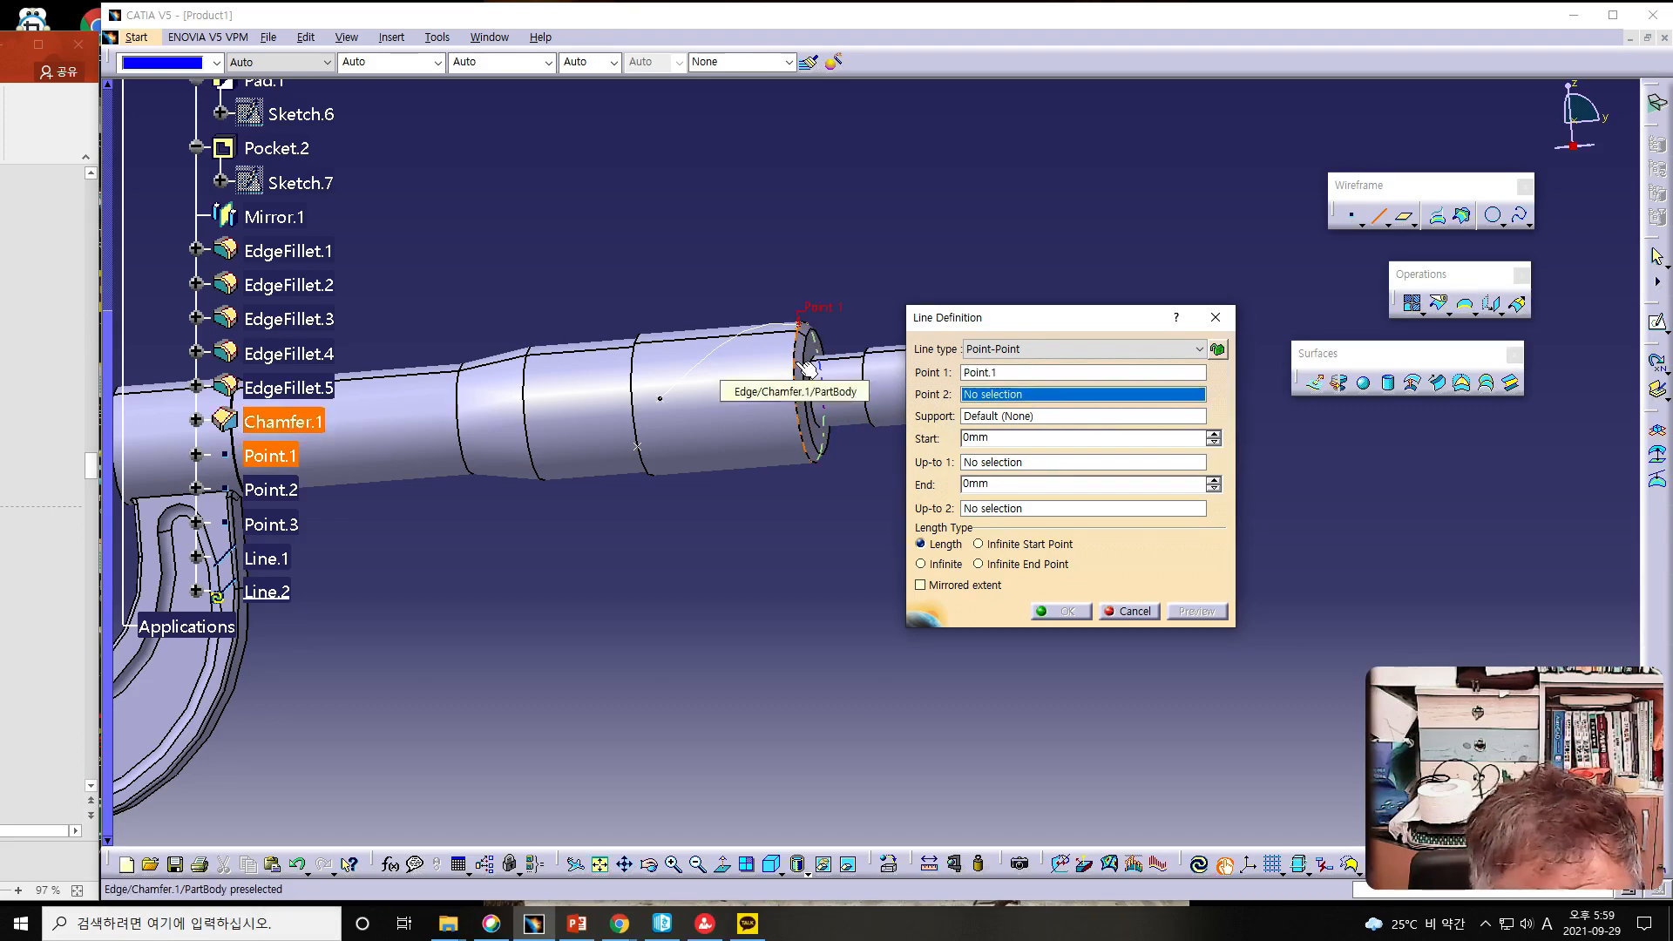
left_click(645, 454)
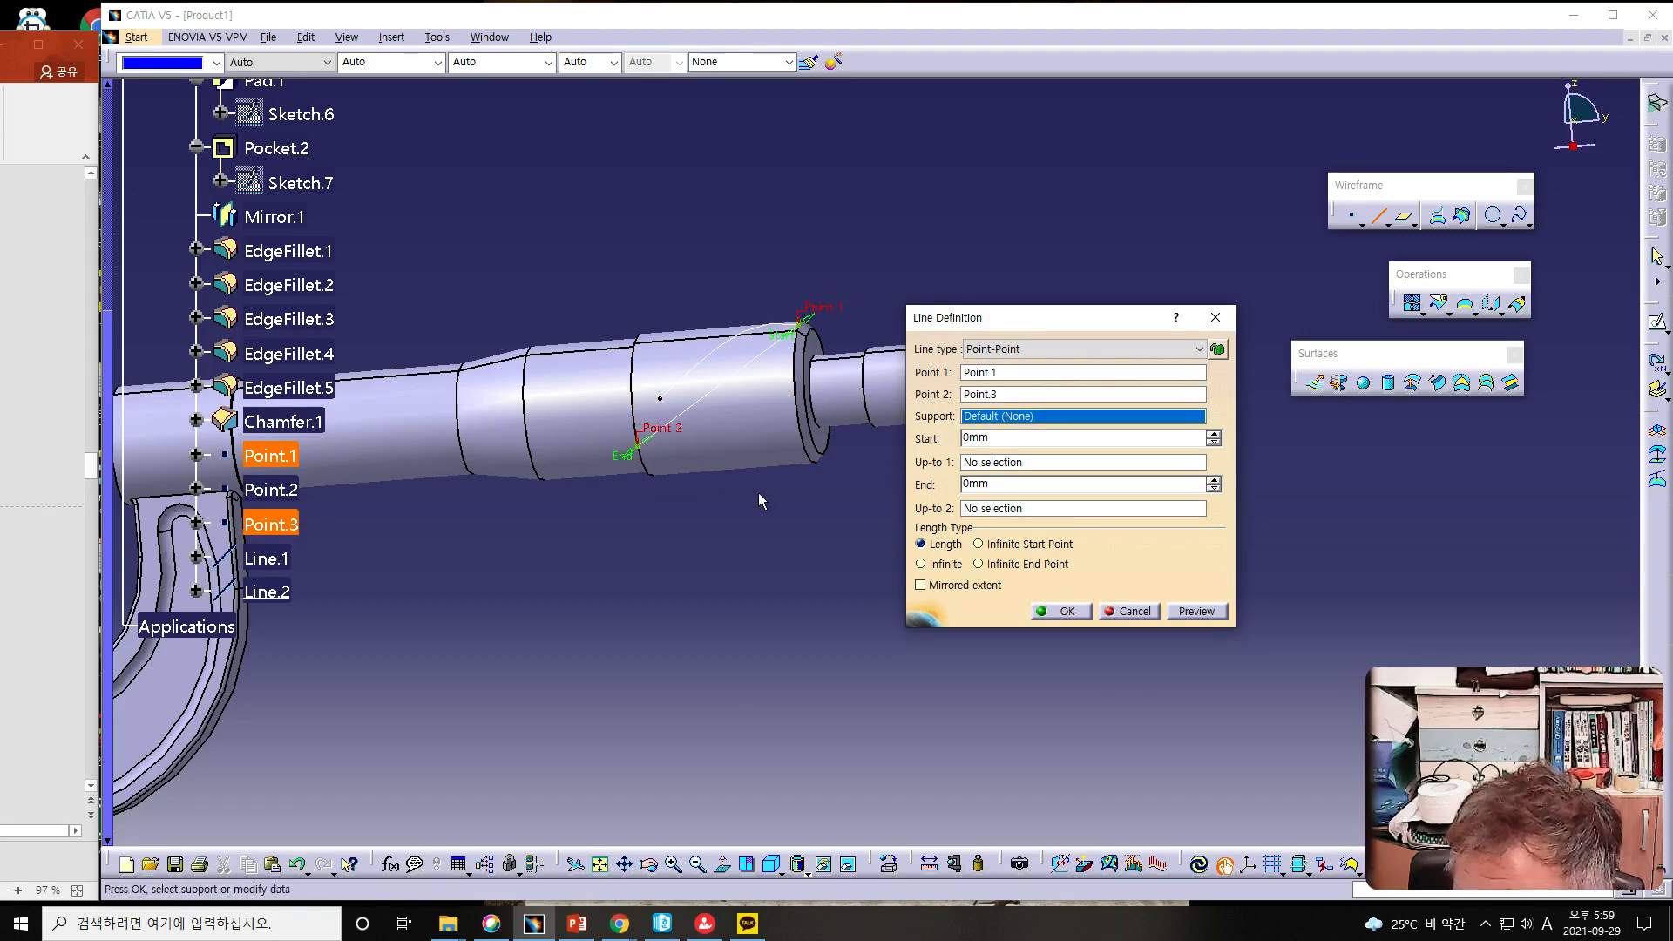
left_click(753, 427)
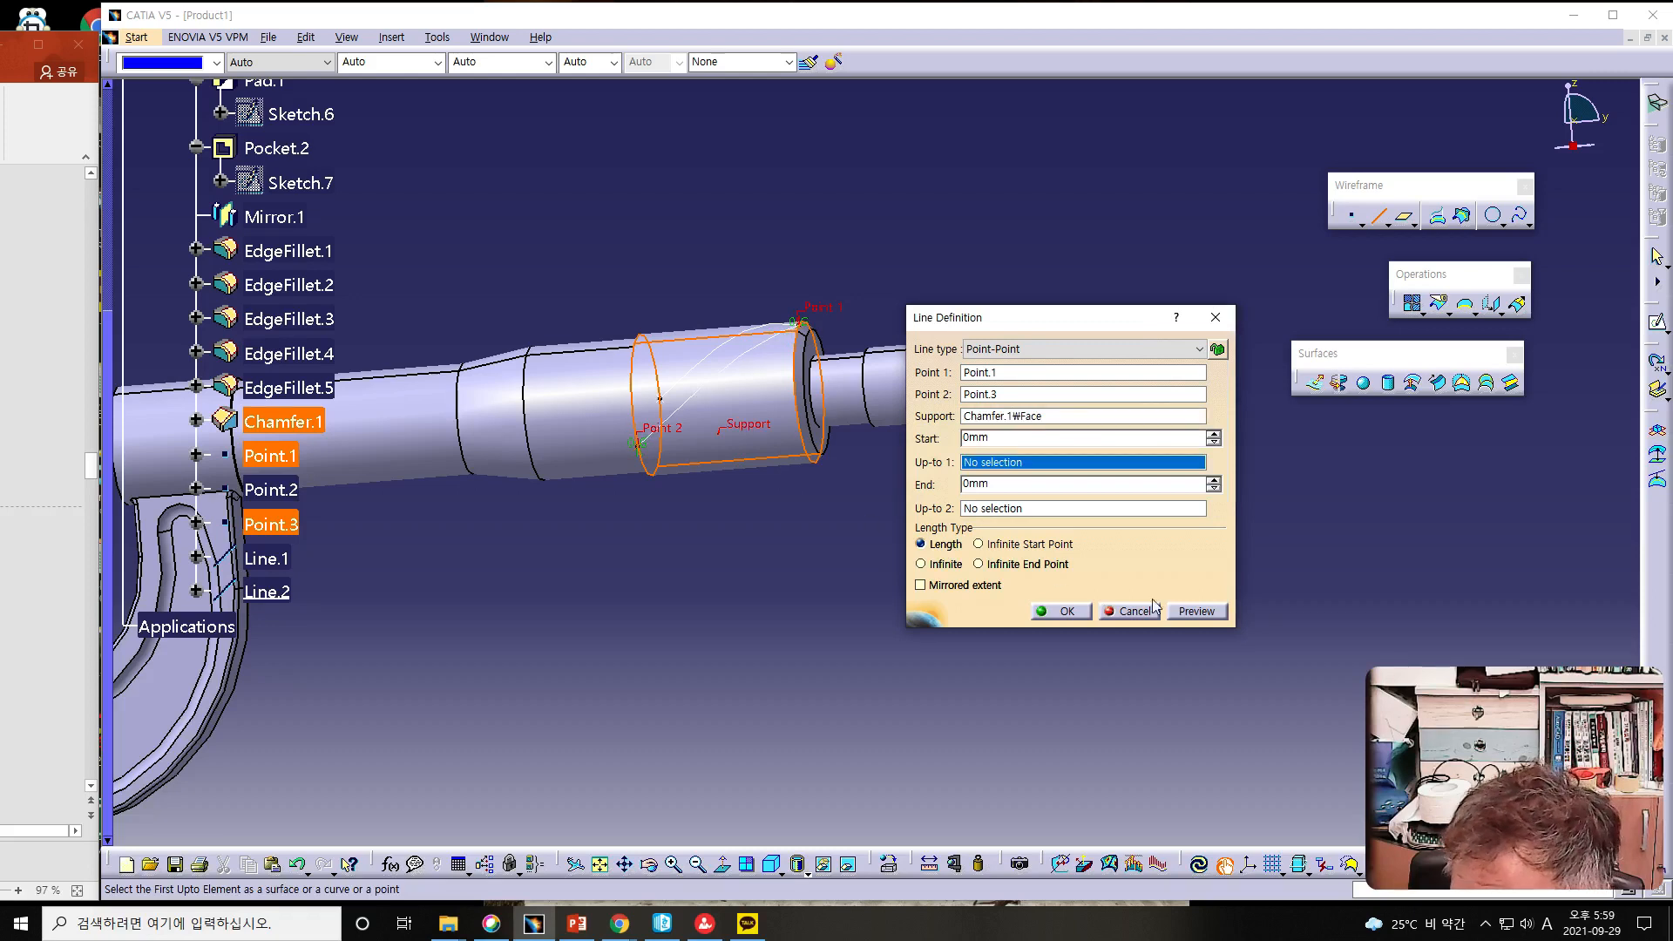
left_click(1069, 613)
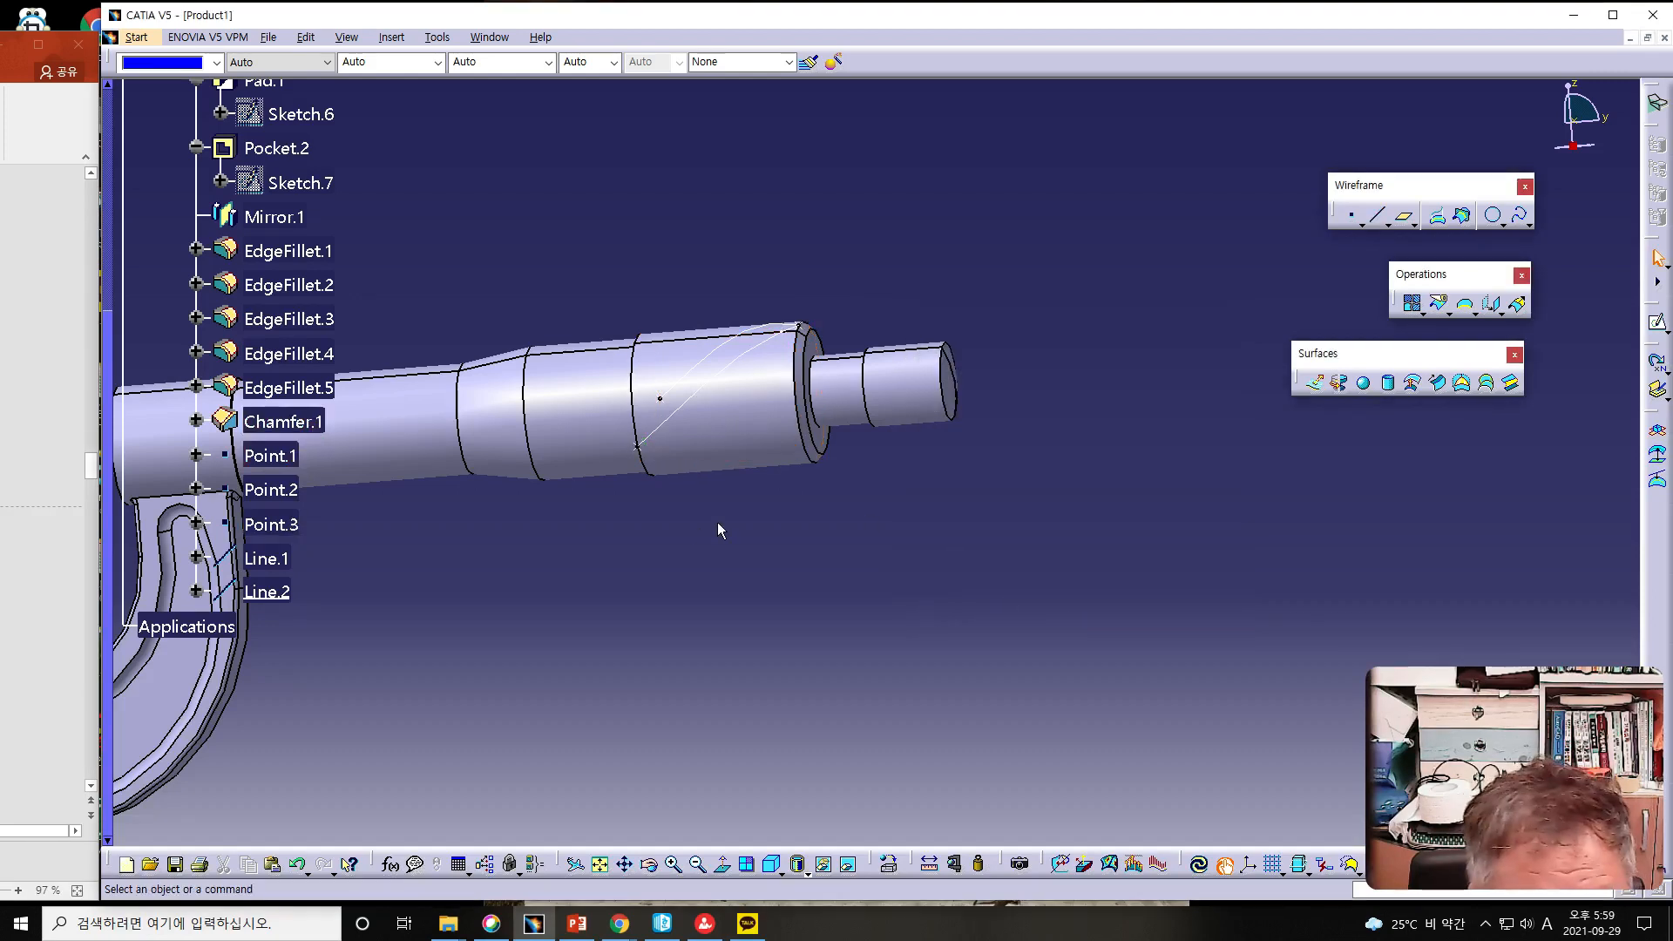
- Create an on-curve point at length 0 mm on the circular end edge of the small cylinder beyond the thimble, consulting the reference document
middle_click_drag(706, 515, 803, 730)
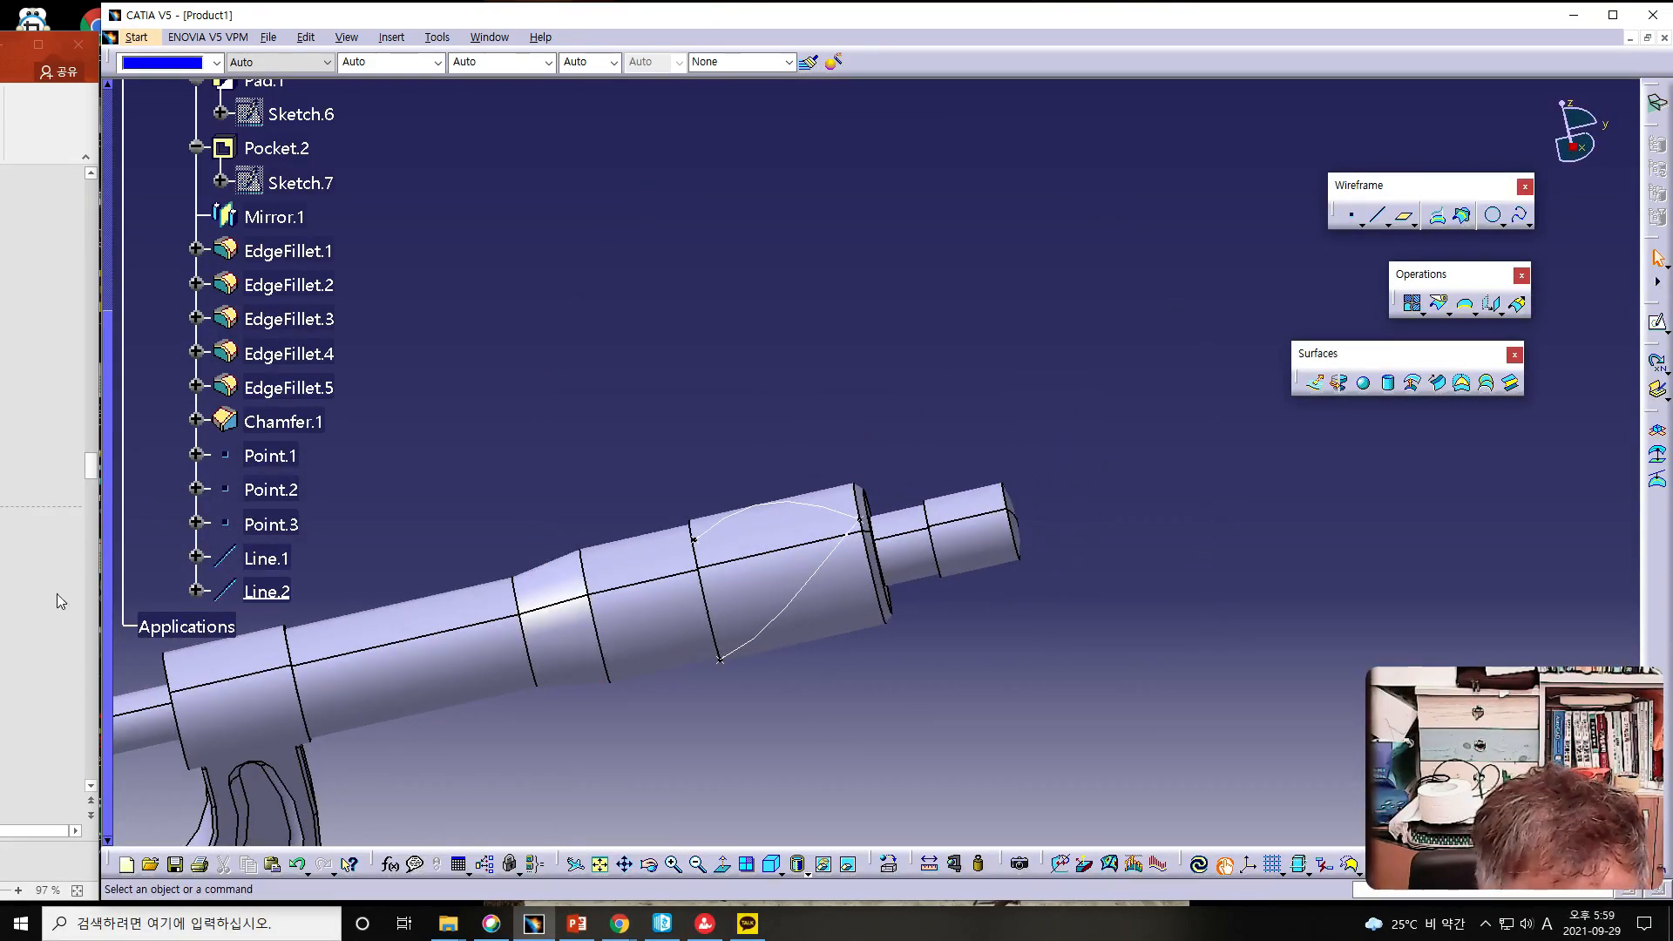
left_click(77, 566)
scroll(41, 488, "down", 1)
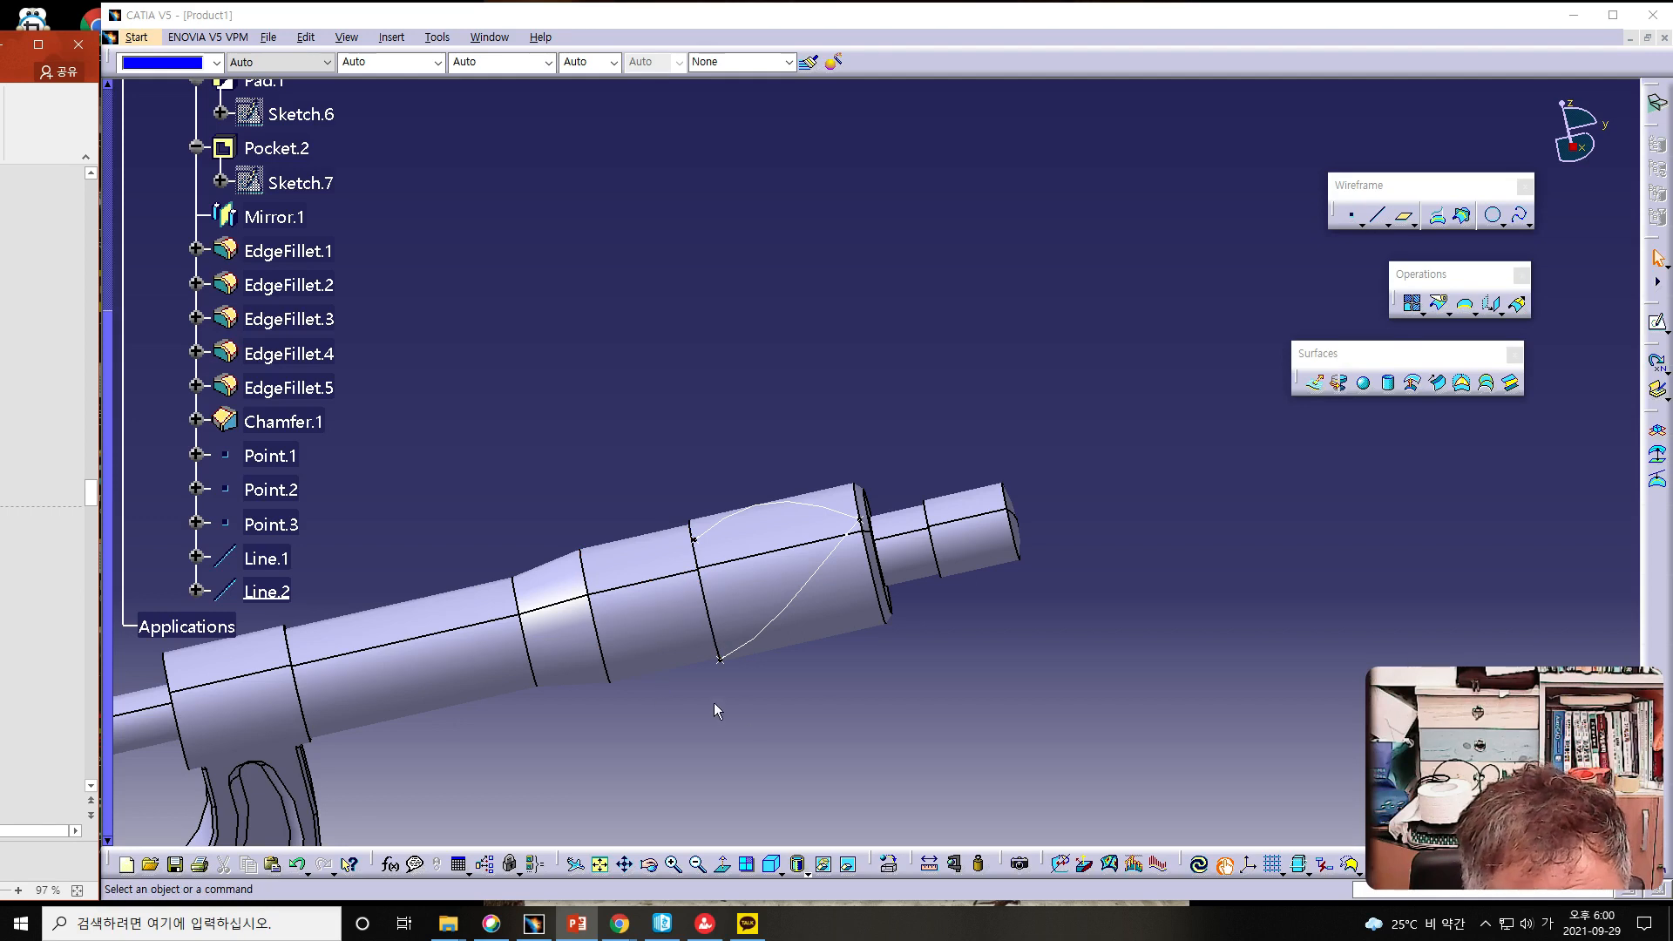
middle_click_drag(643, 693, 641, 577)
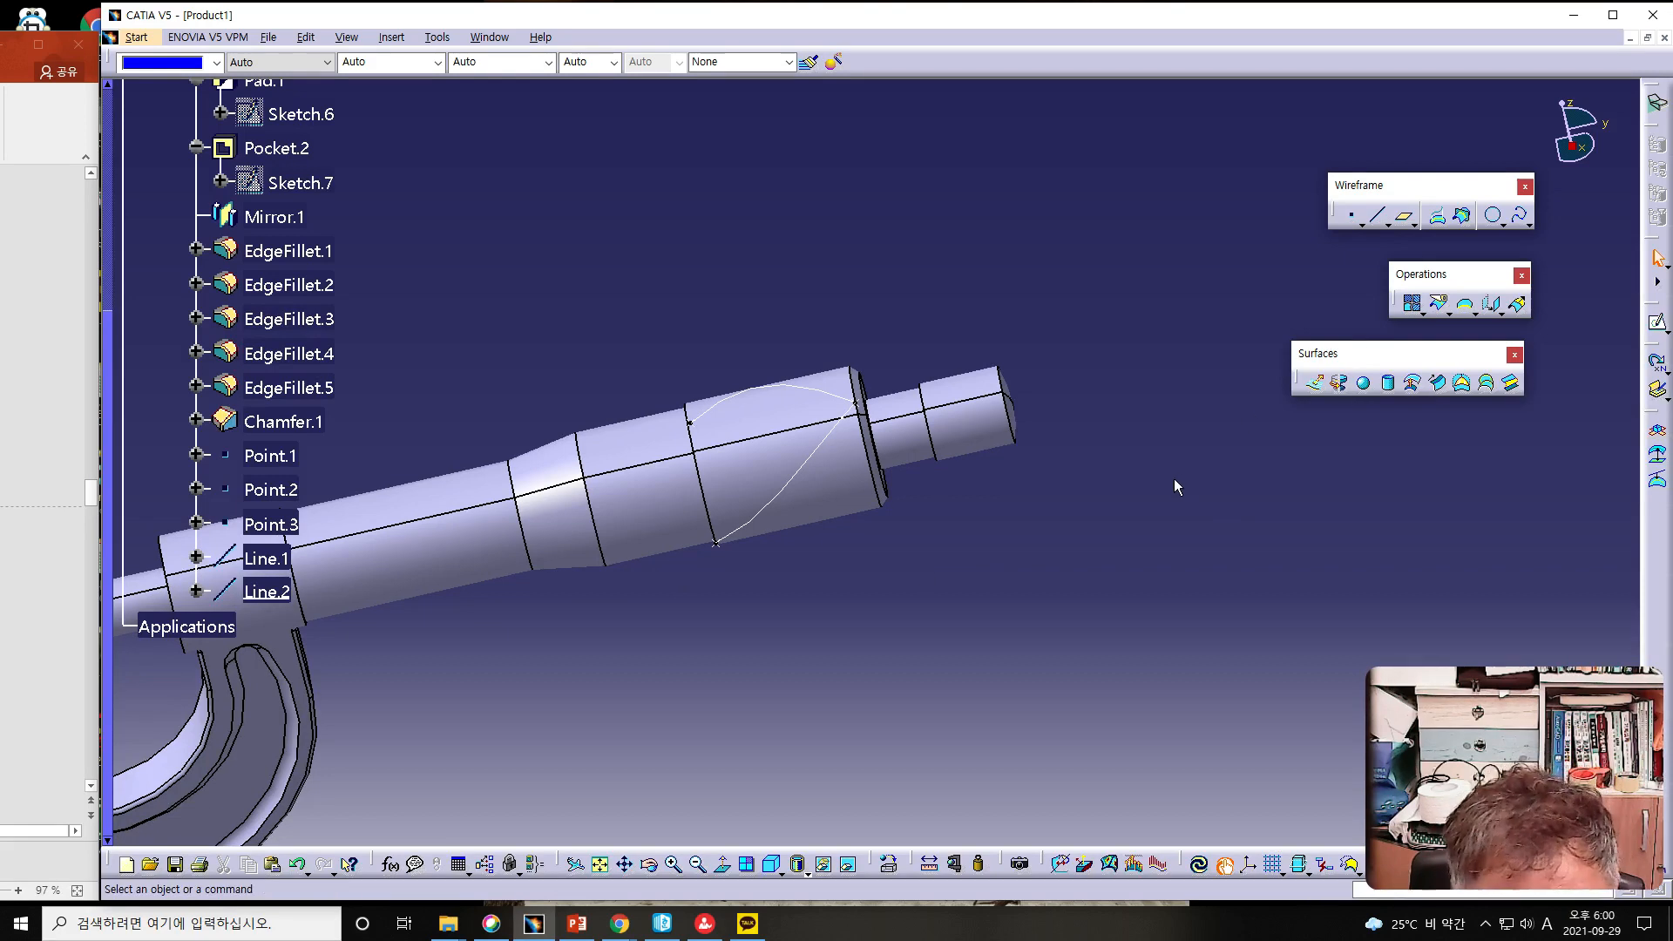
middle_click_drag(1042, 519, 971, 527)
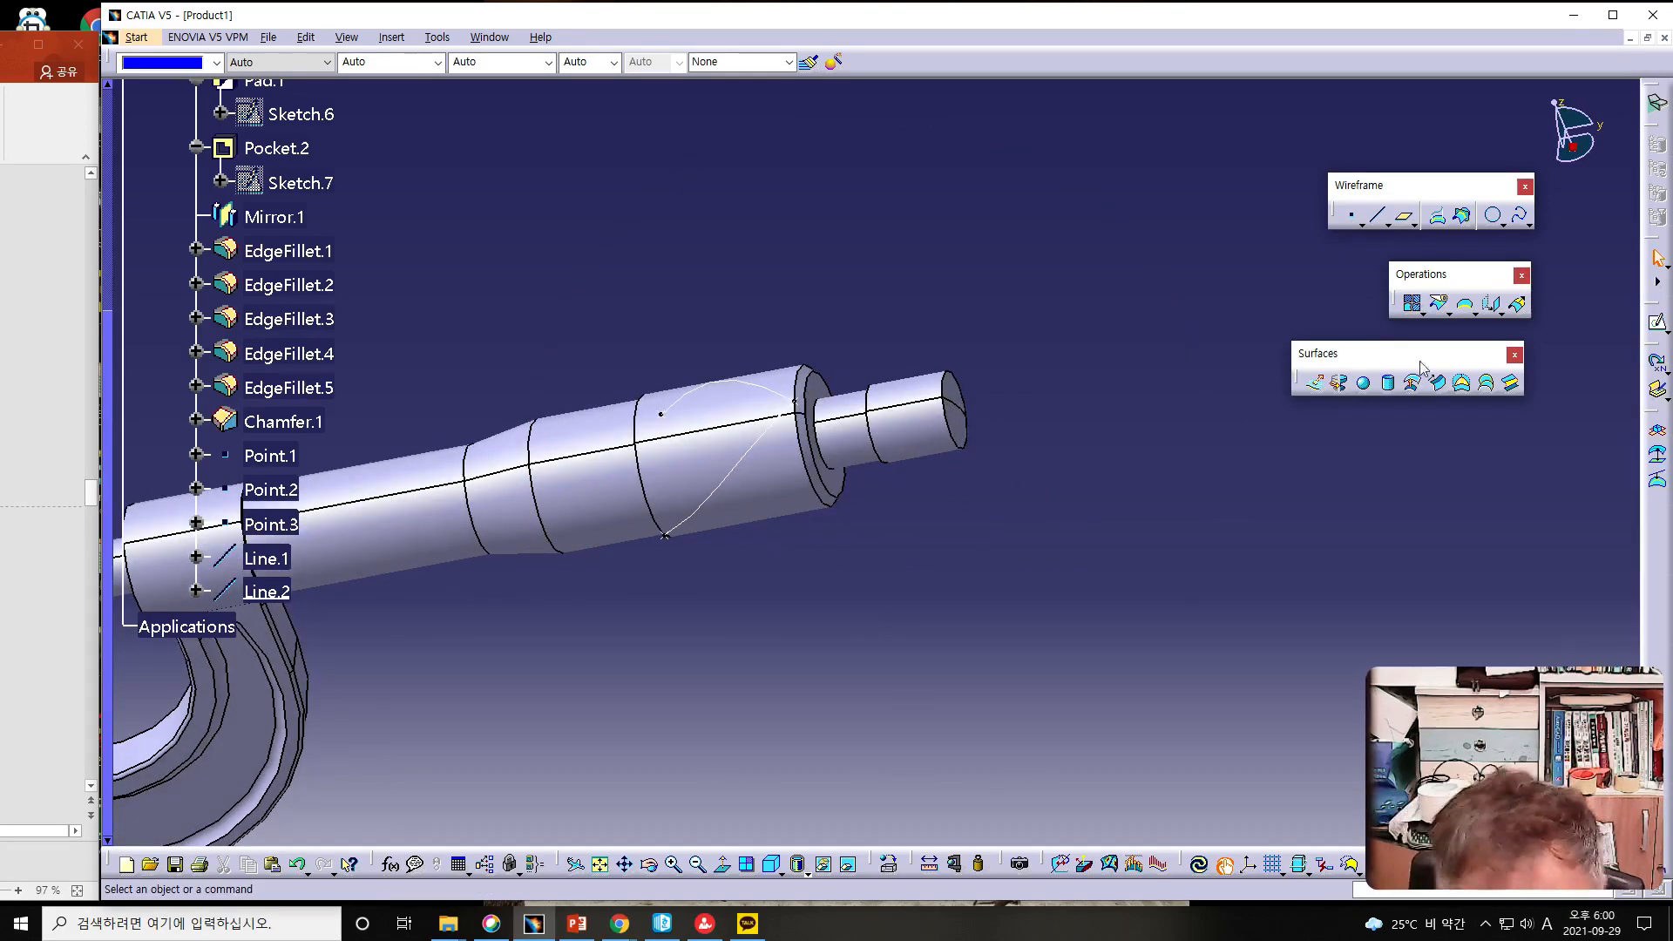
left_click(1353, 216)
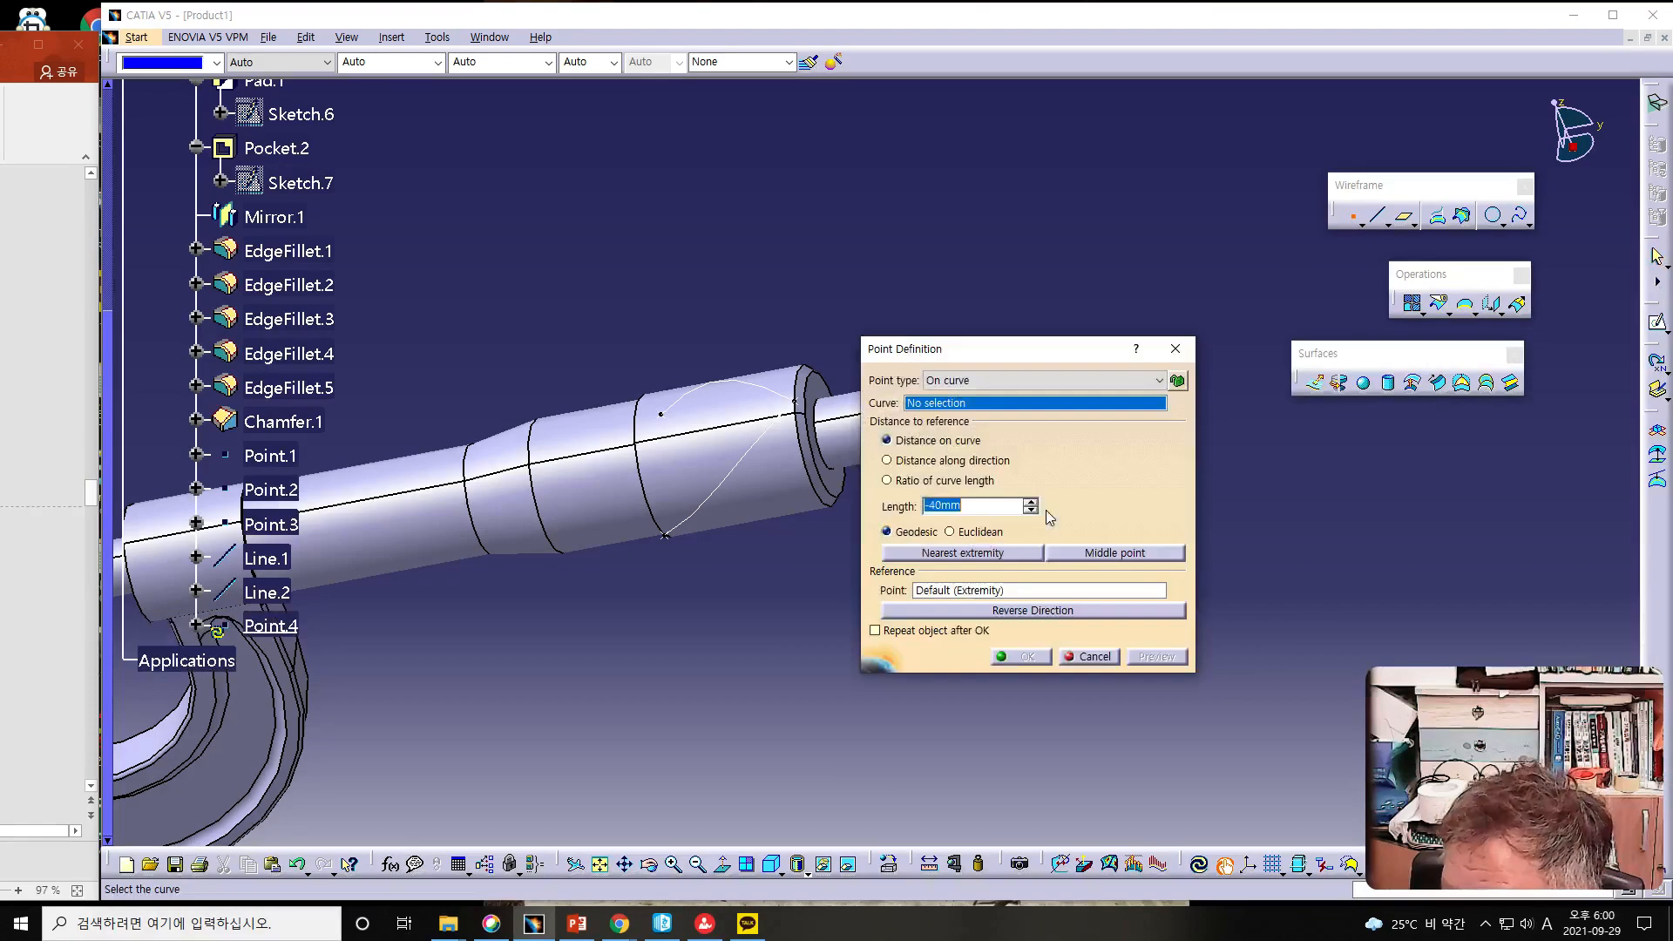
left_click_drag(985, 351, 1107, 353)
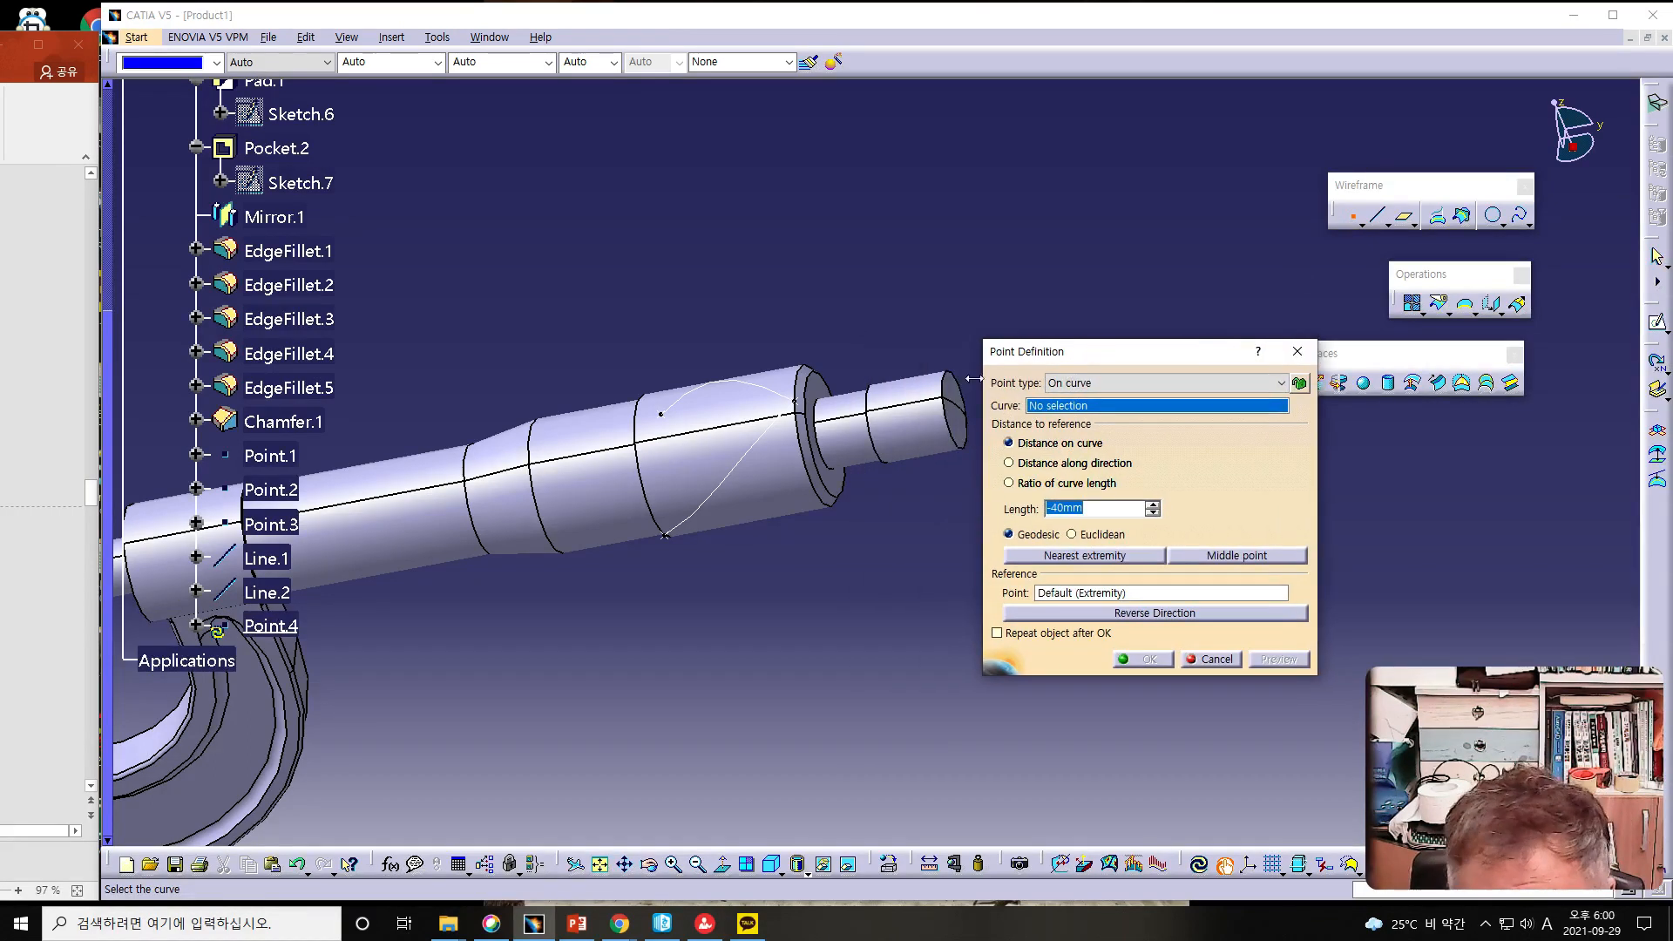
left_click(955, 418)
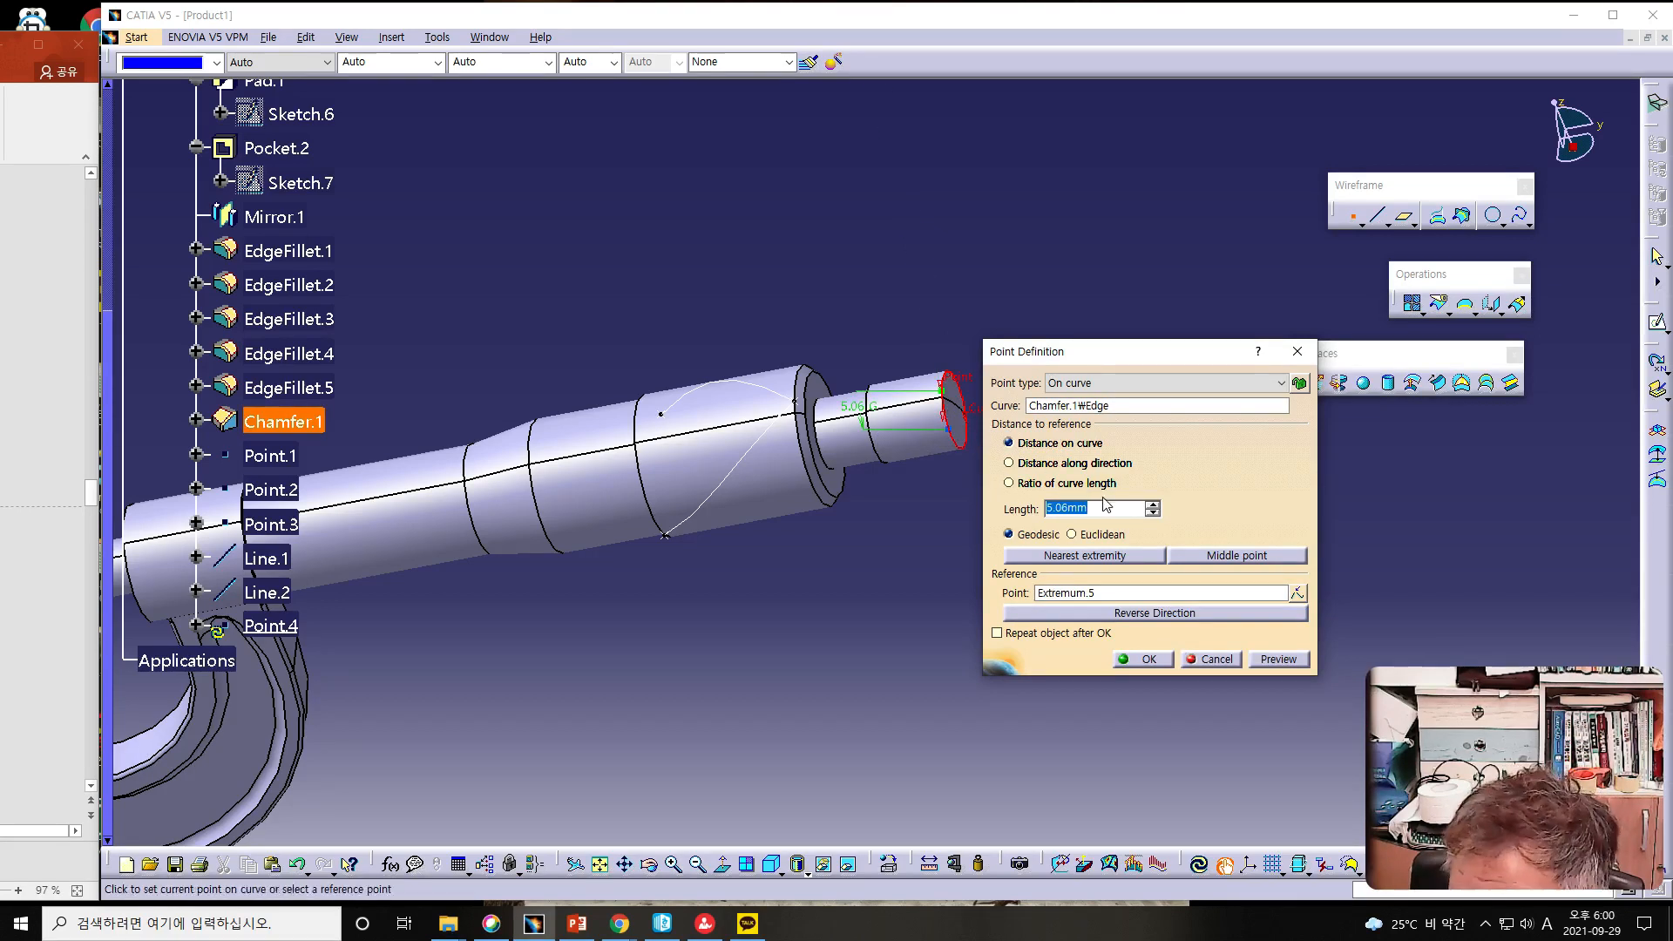
type("0")
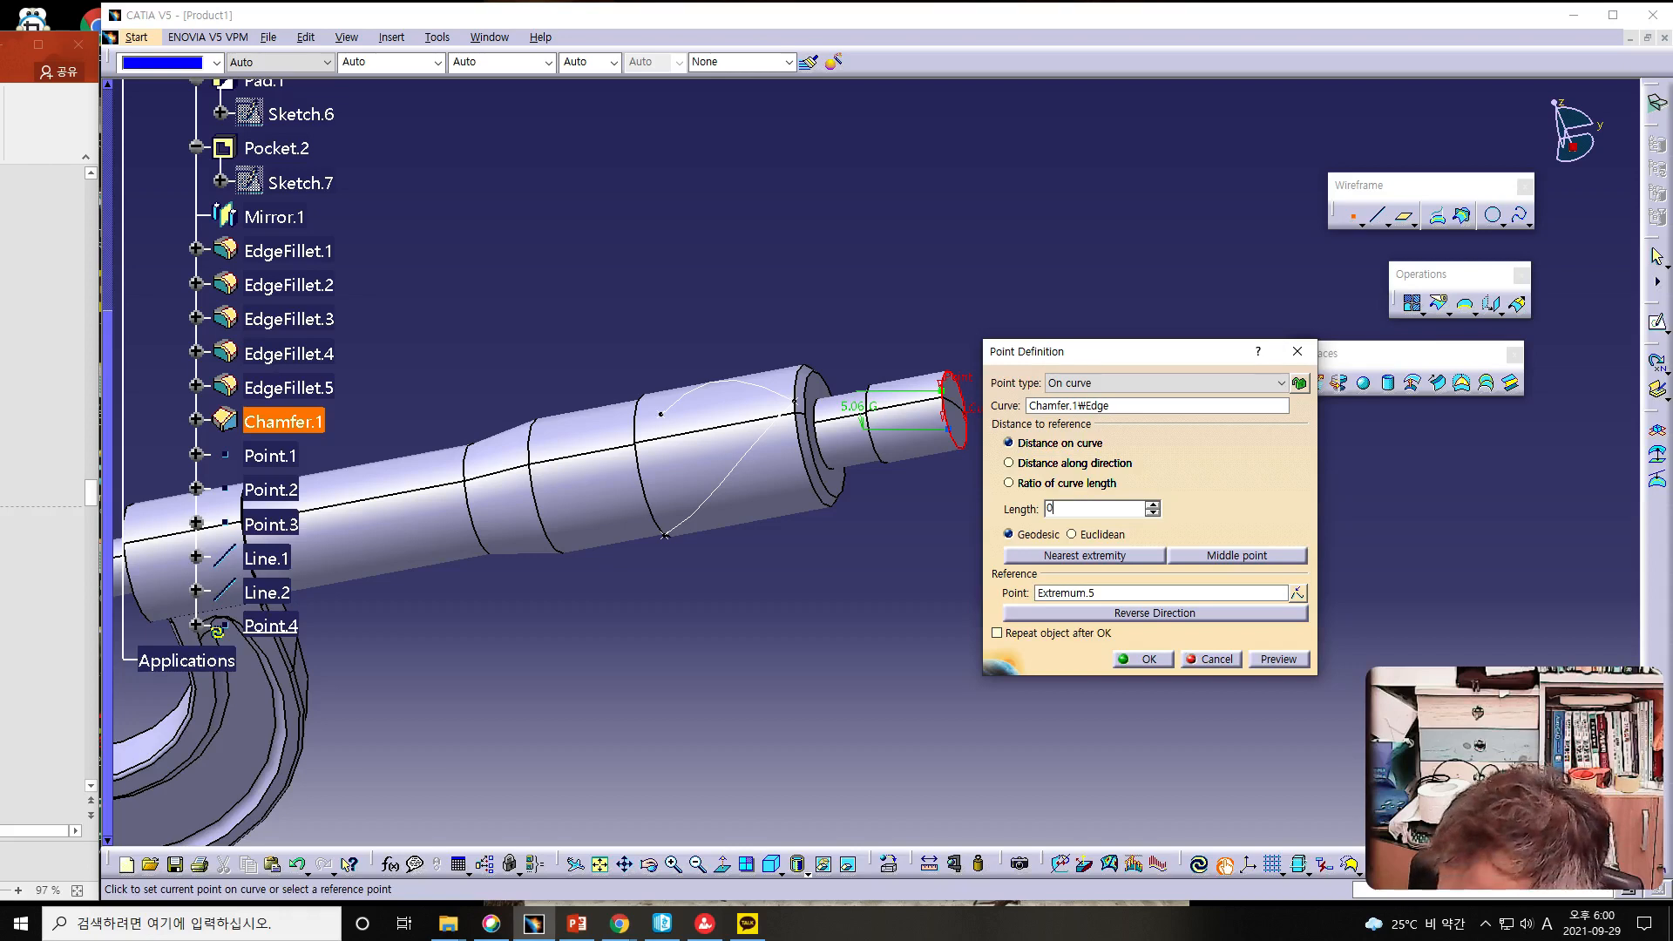
left_click(1143, 659)
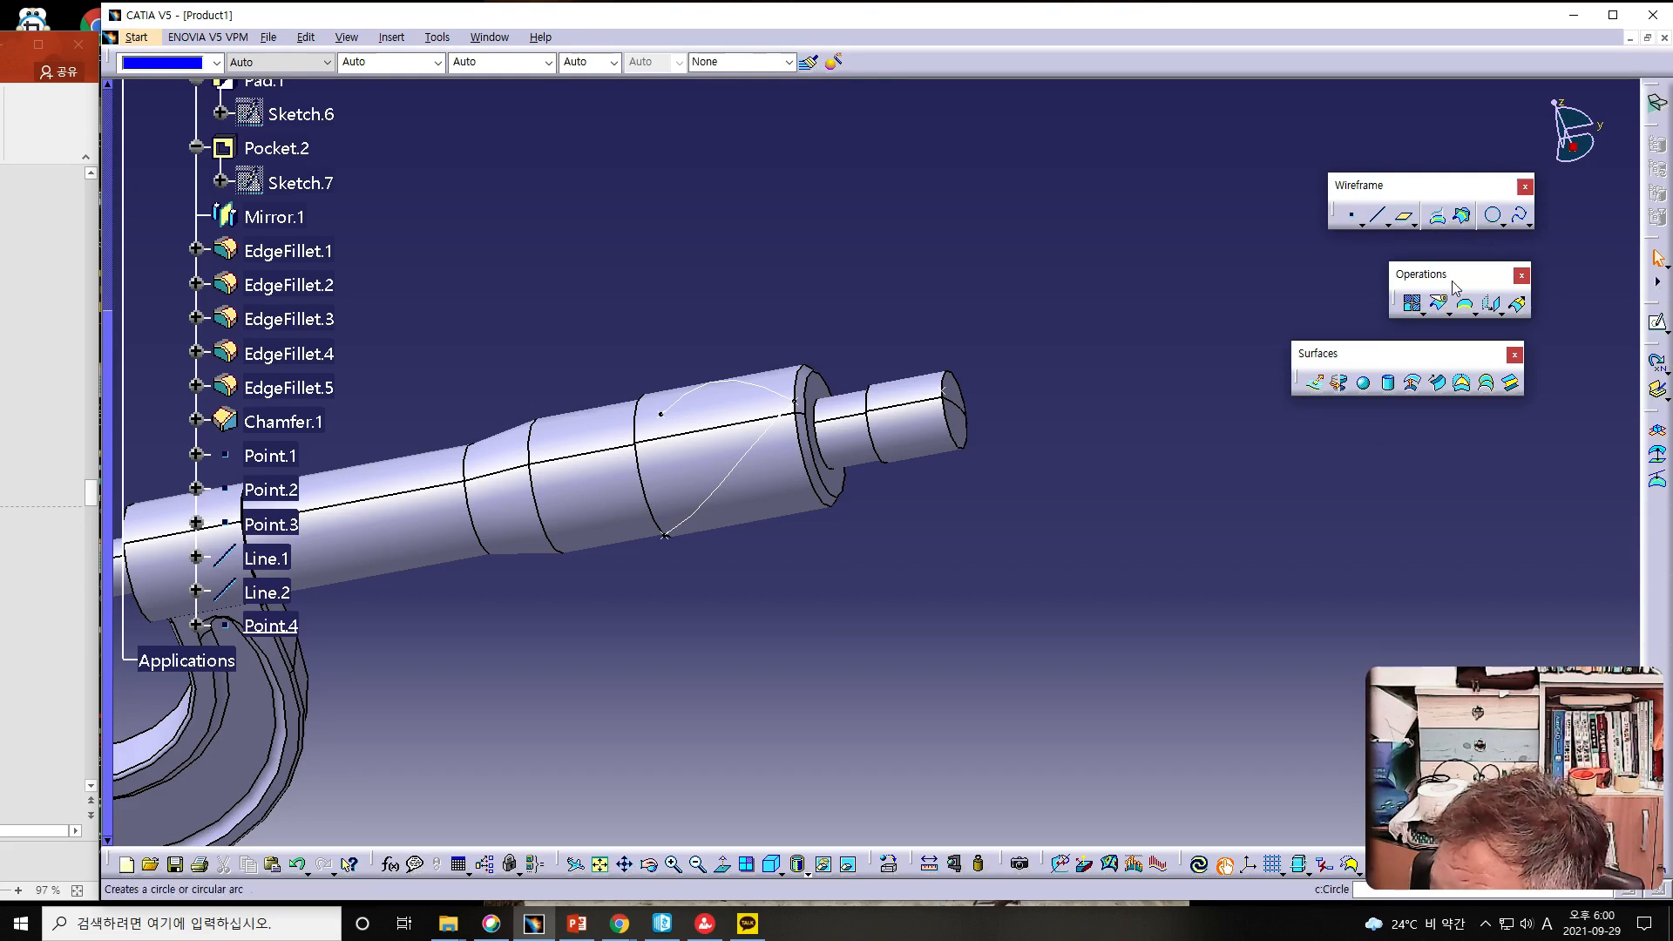
- Create an on-curve point at length 40 mm on the circular edge at the inner end of the small end cylinder
left_click(1352, 216)
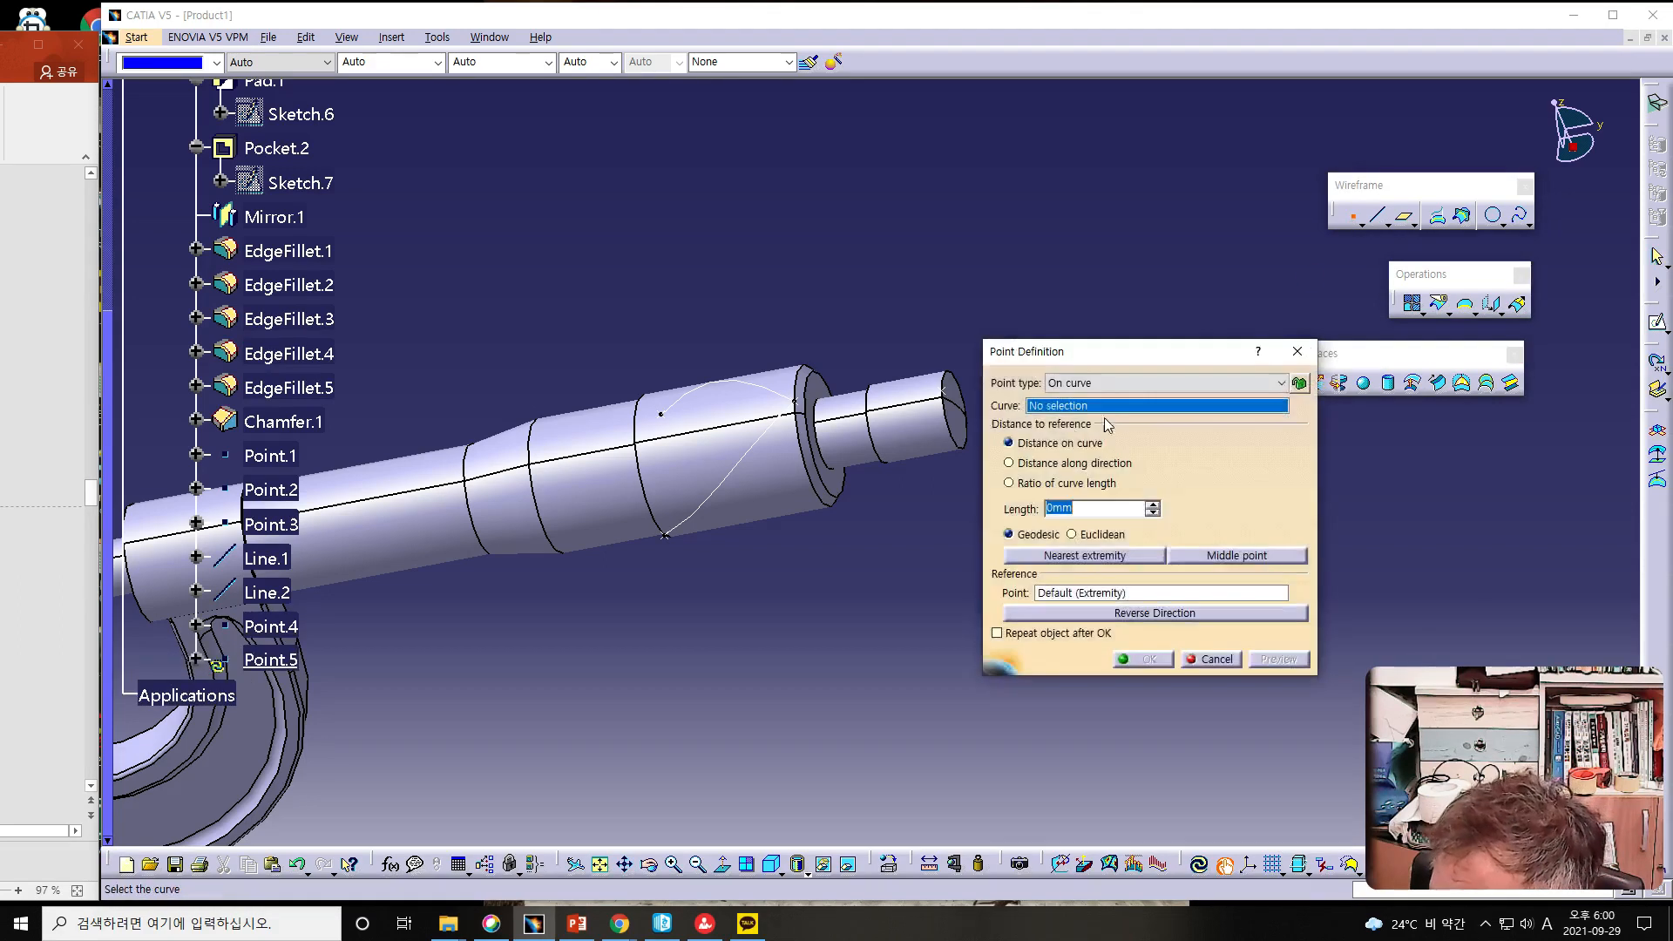
left_click(874, 438)
left_click_drag(1103, 508, 1046, 508)
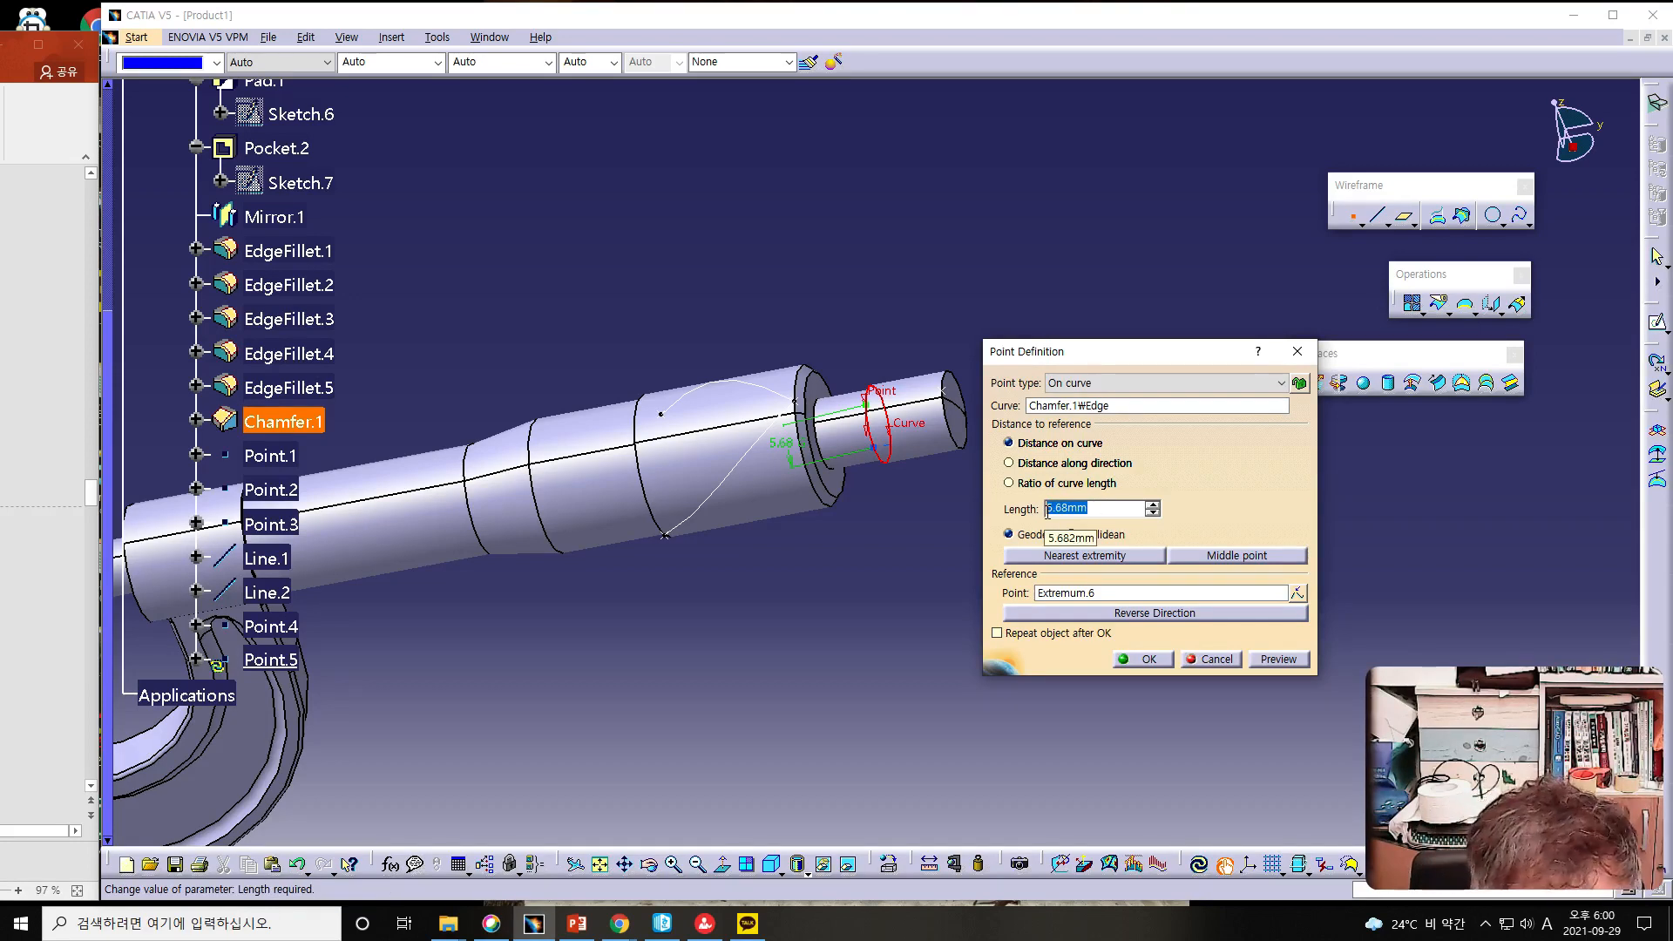
type("4")
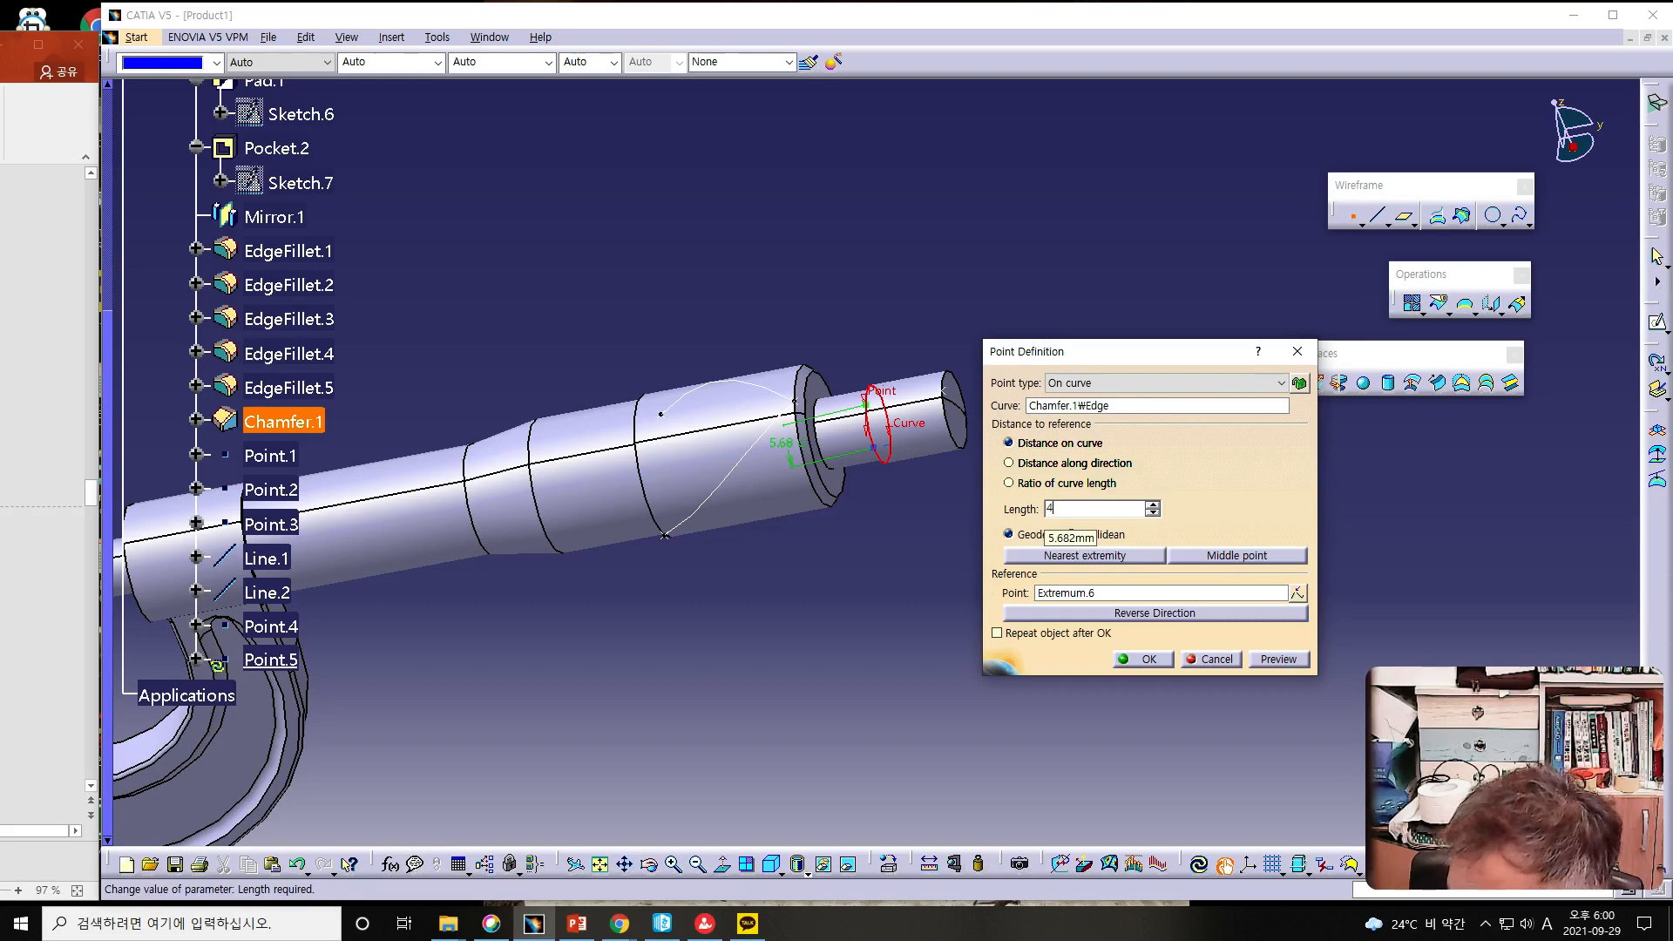
type("0")
left_click(1274, 660)
left_click(1152, 659)
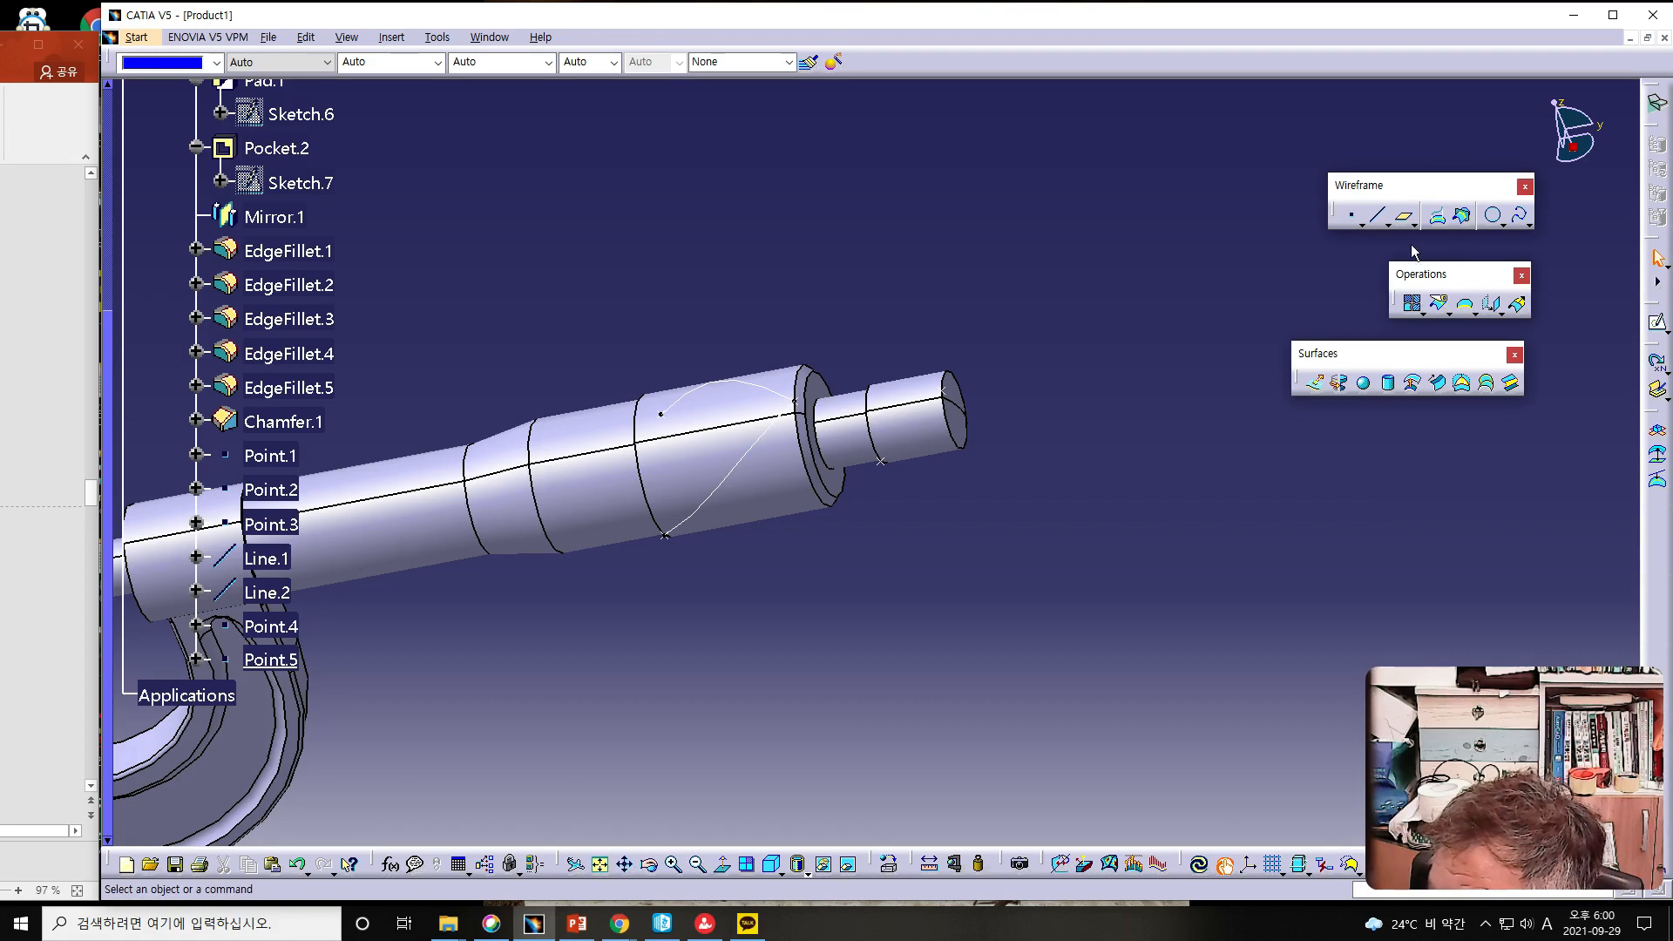
- Create another on-curve point at length -40 mm on the same inner circular edge of the small cylinder
left_click(1346, 218)
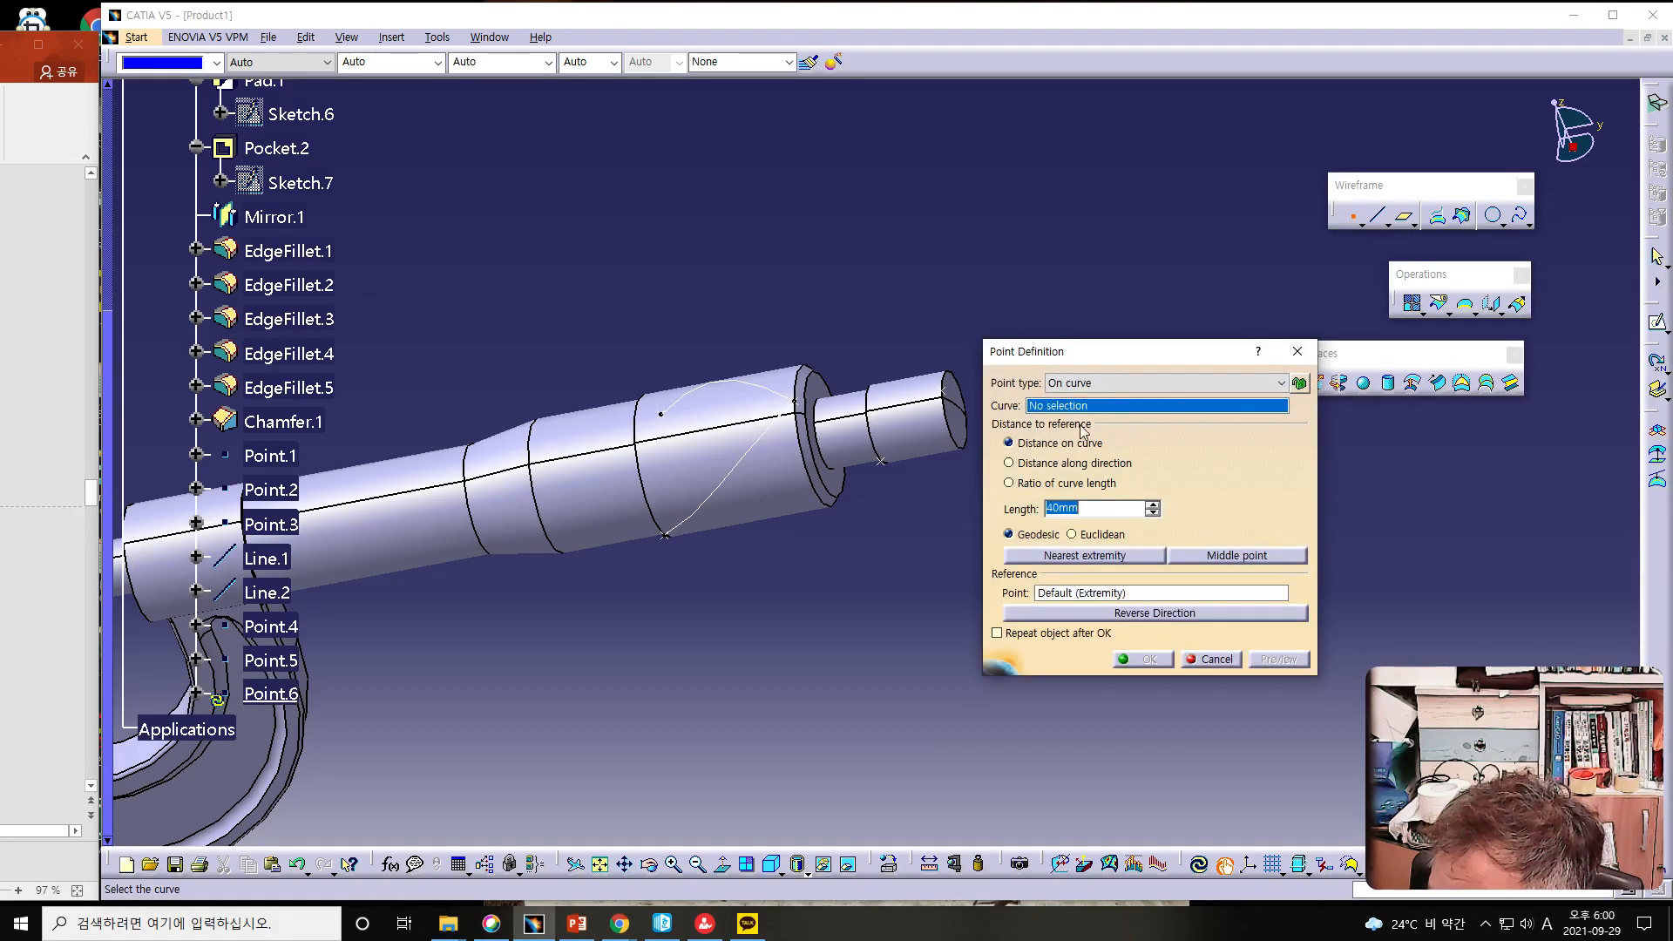
left_click(867, 414)
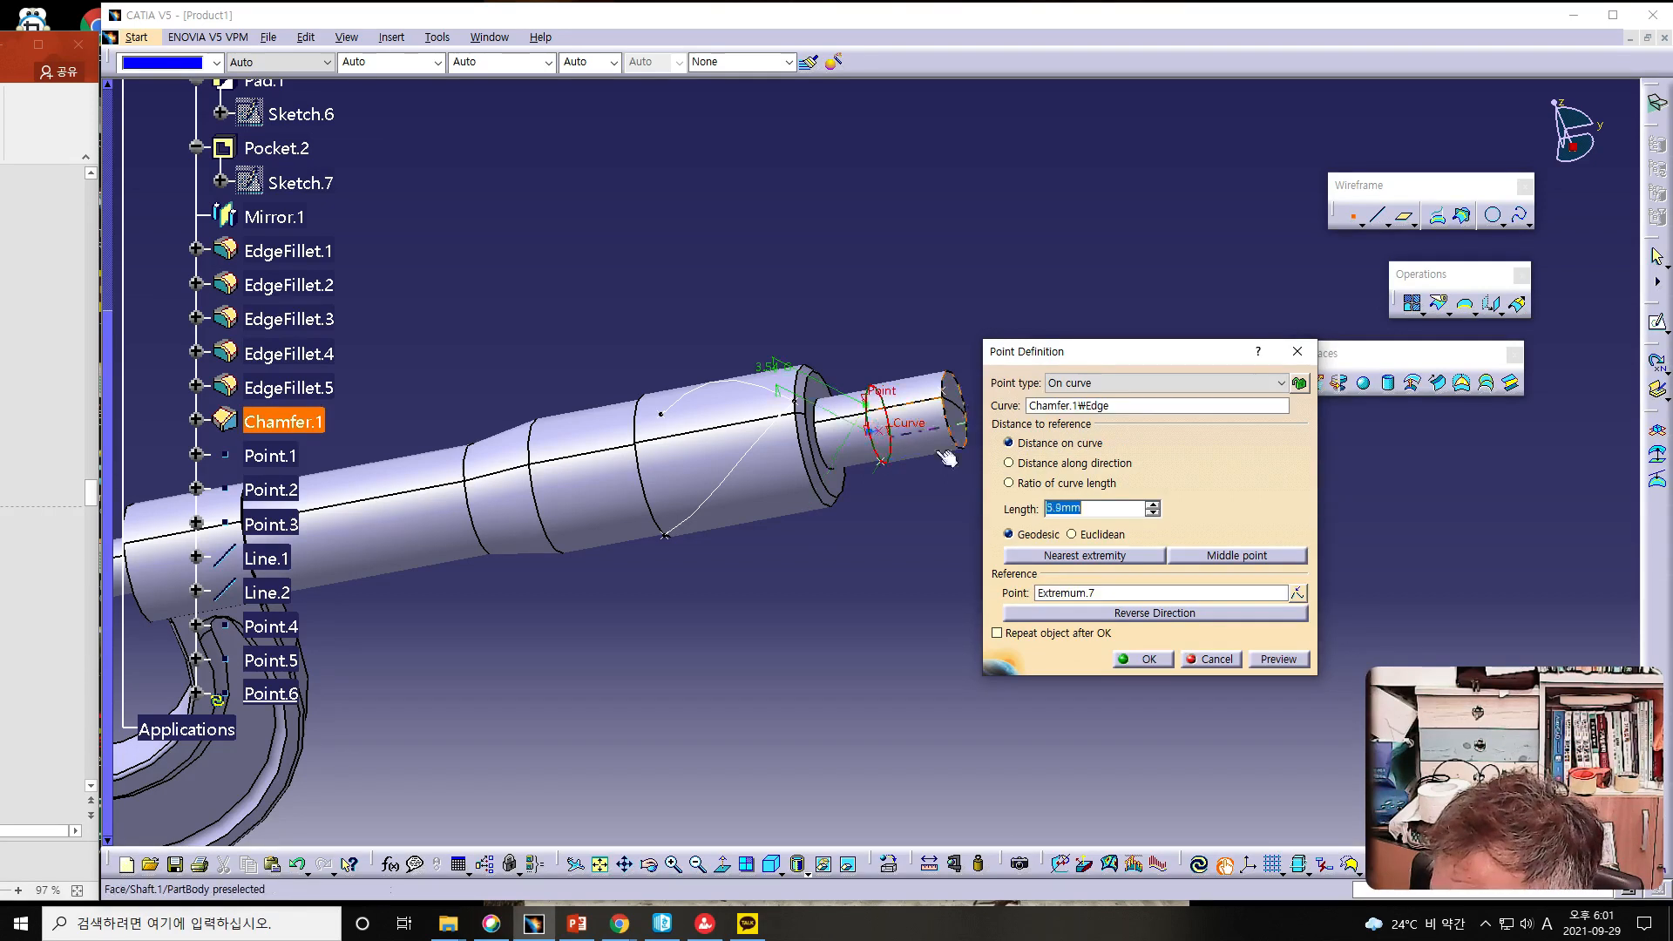
type("-40")
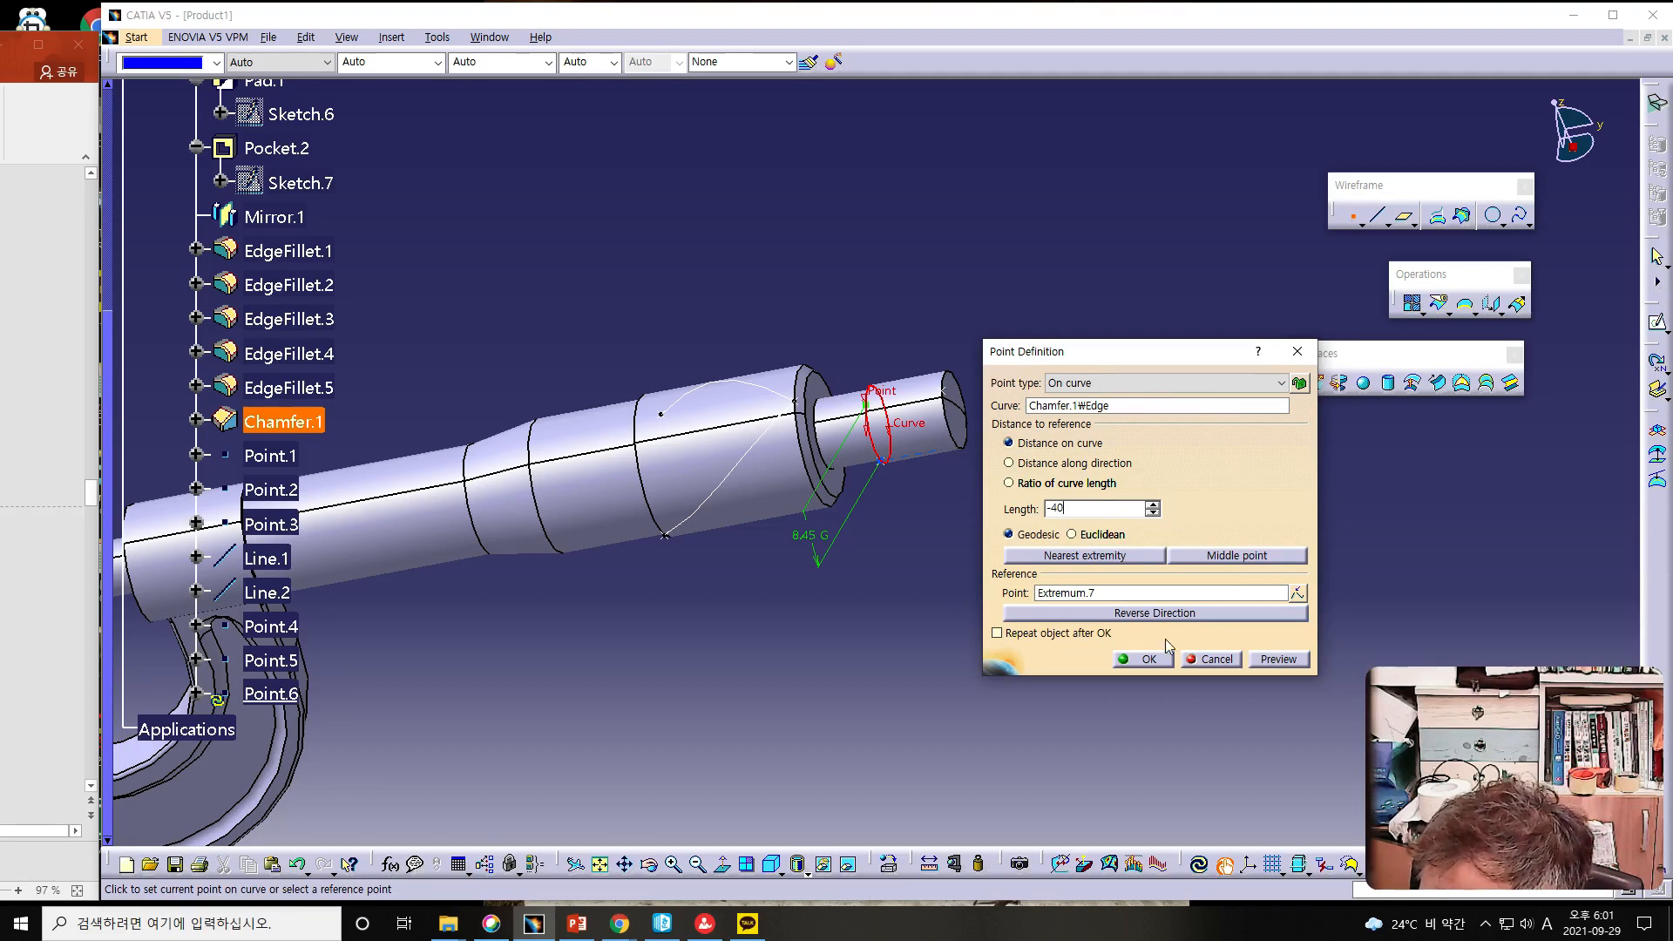
left_click(1148, 660)
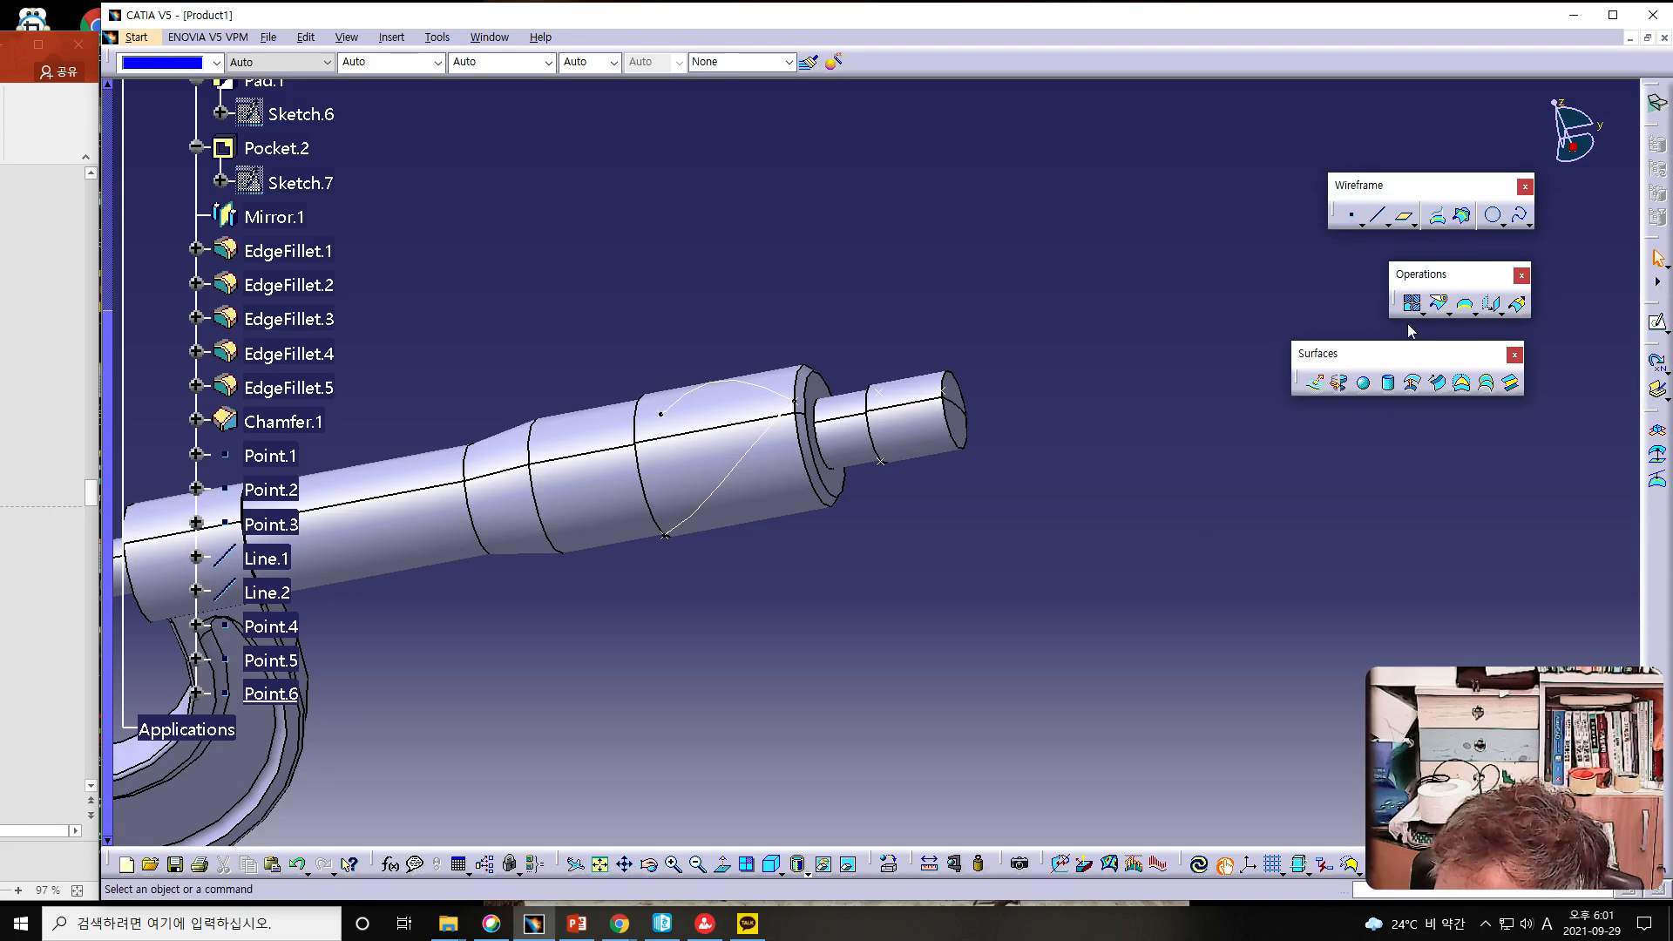
- Create a point-point line from Point.4 to Point.6, using the small cylinder's cylindrical face as support
left_click(1376, 218)
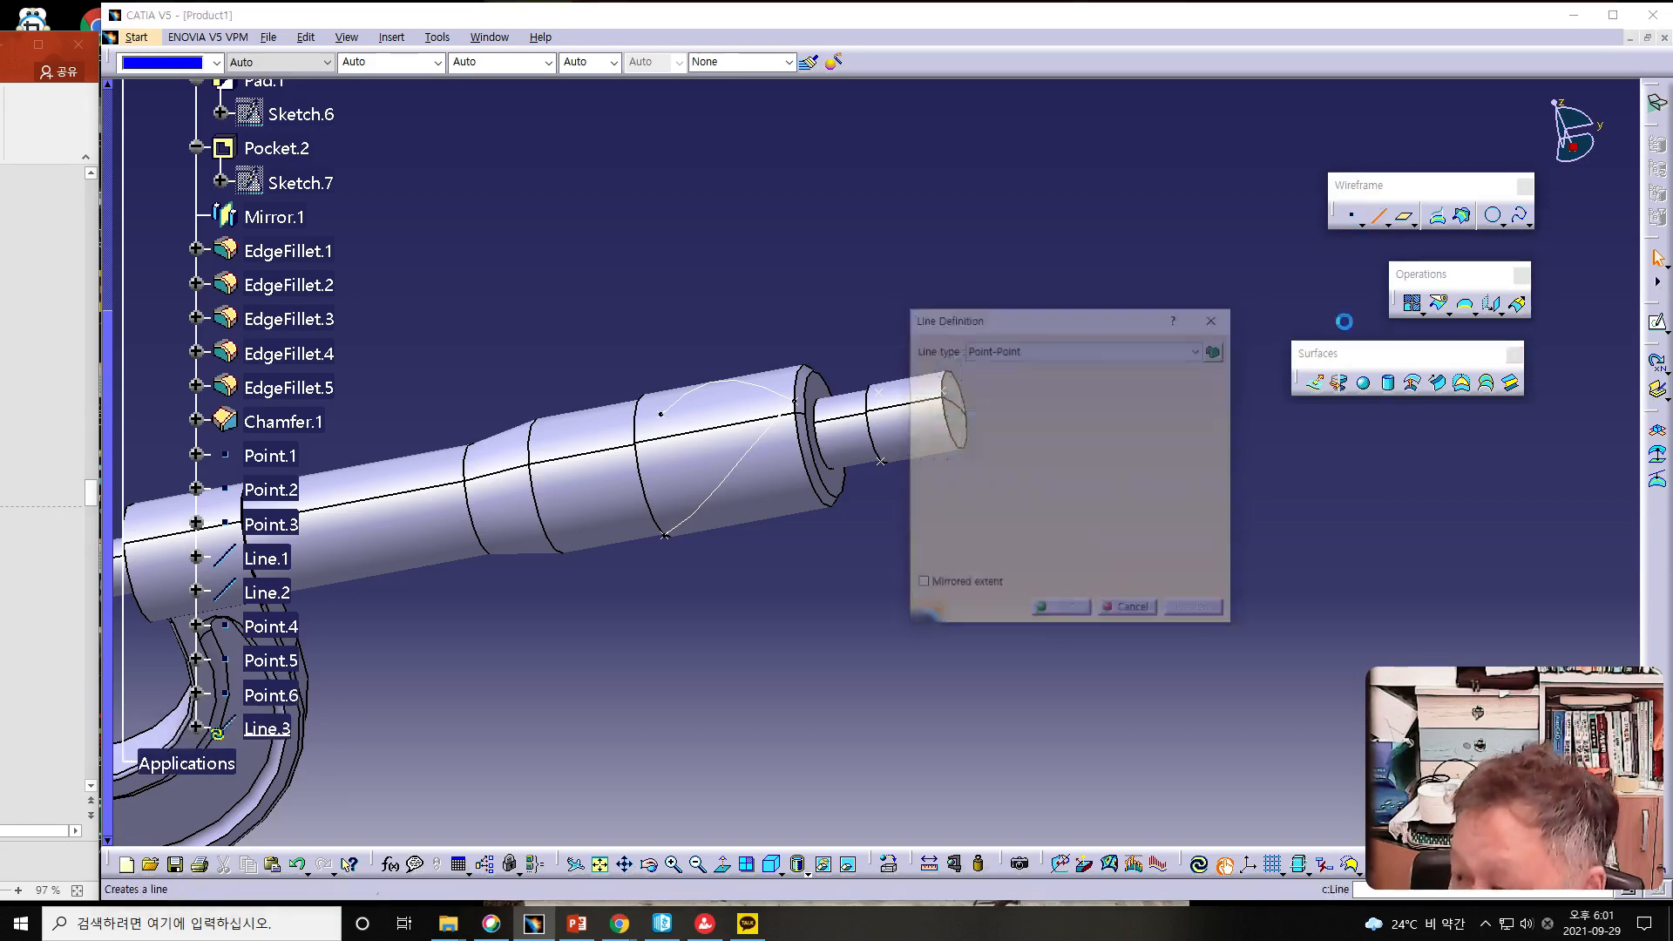
left_click_drag(1002, 304, 1100, 315)
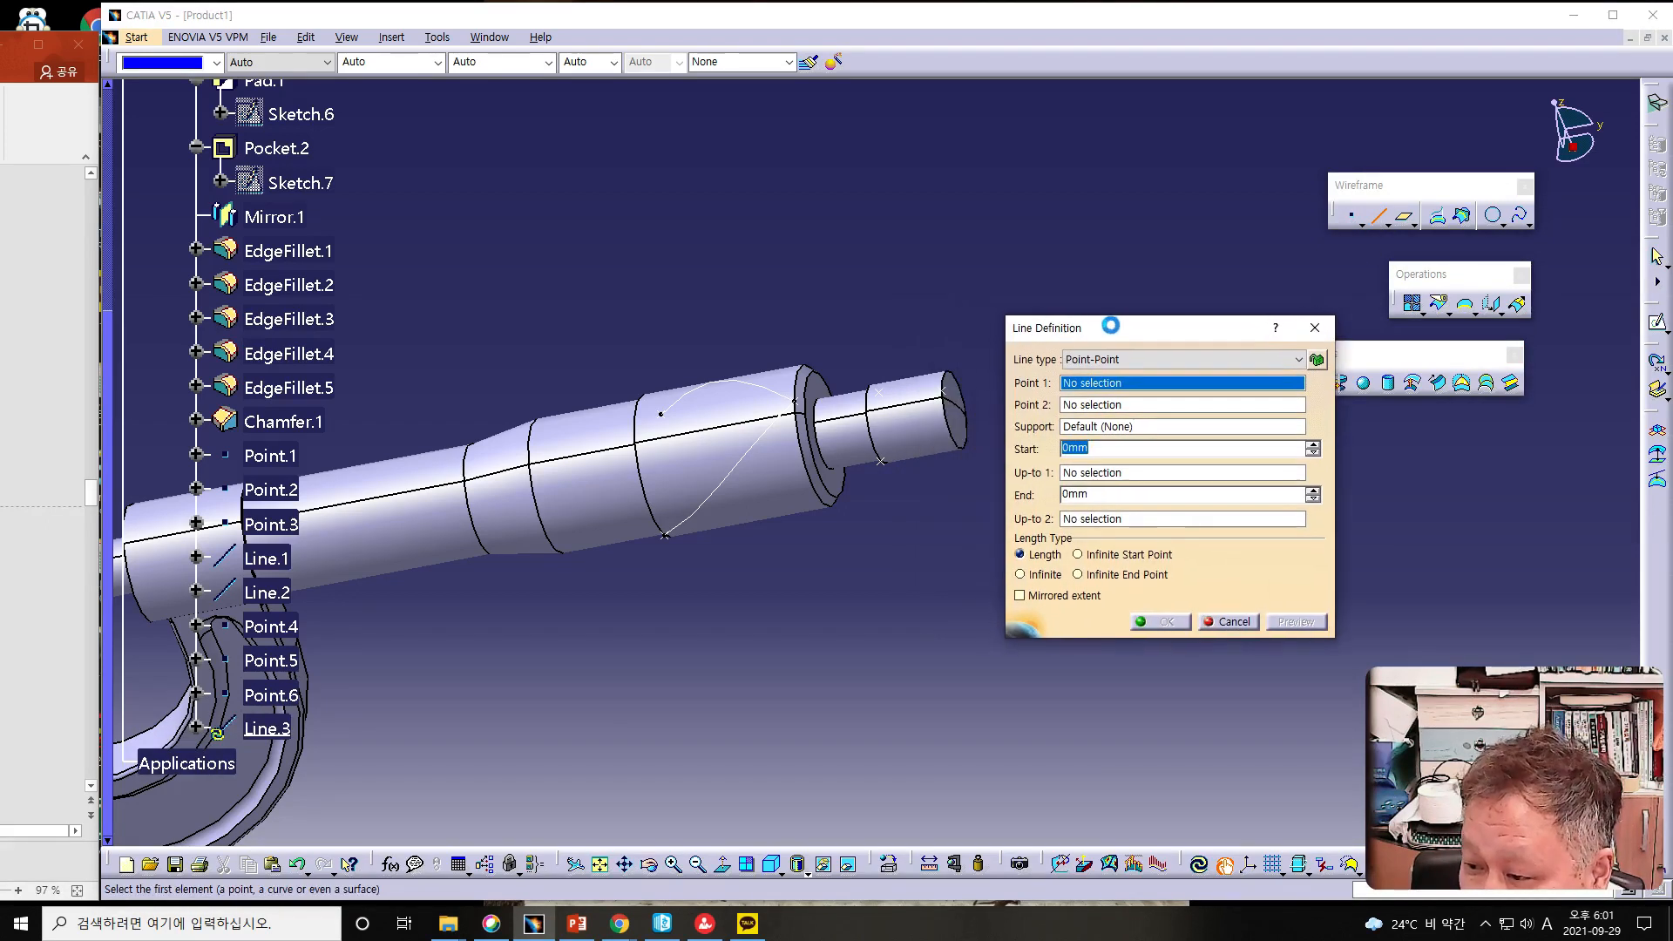
left_click(943, 386)
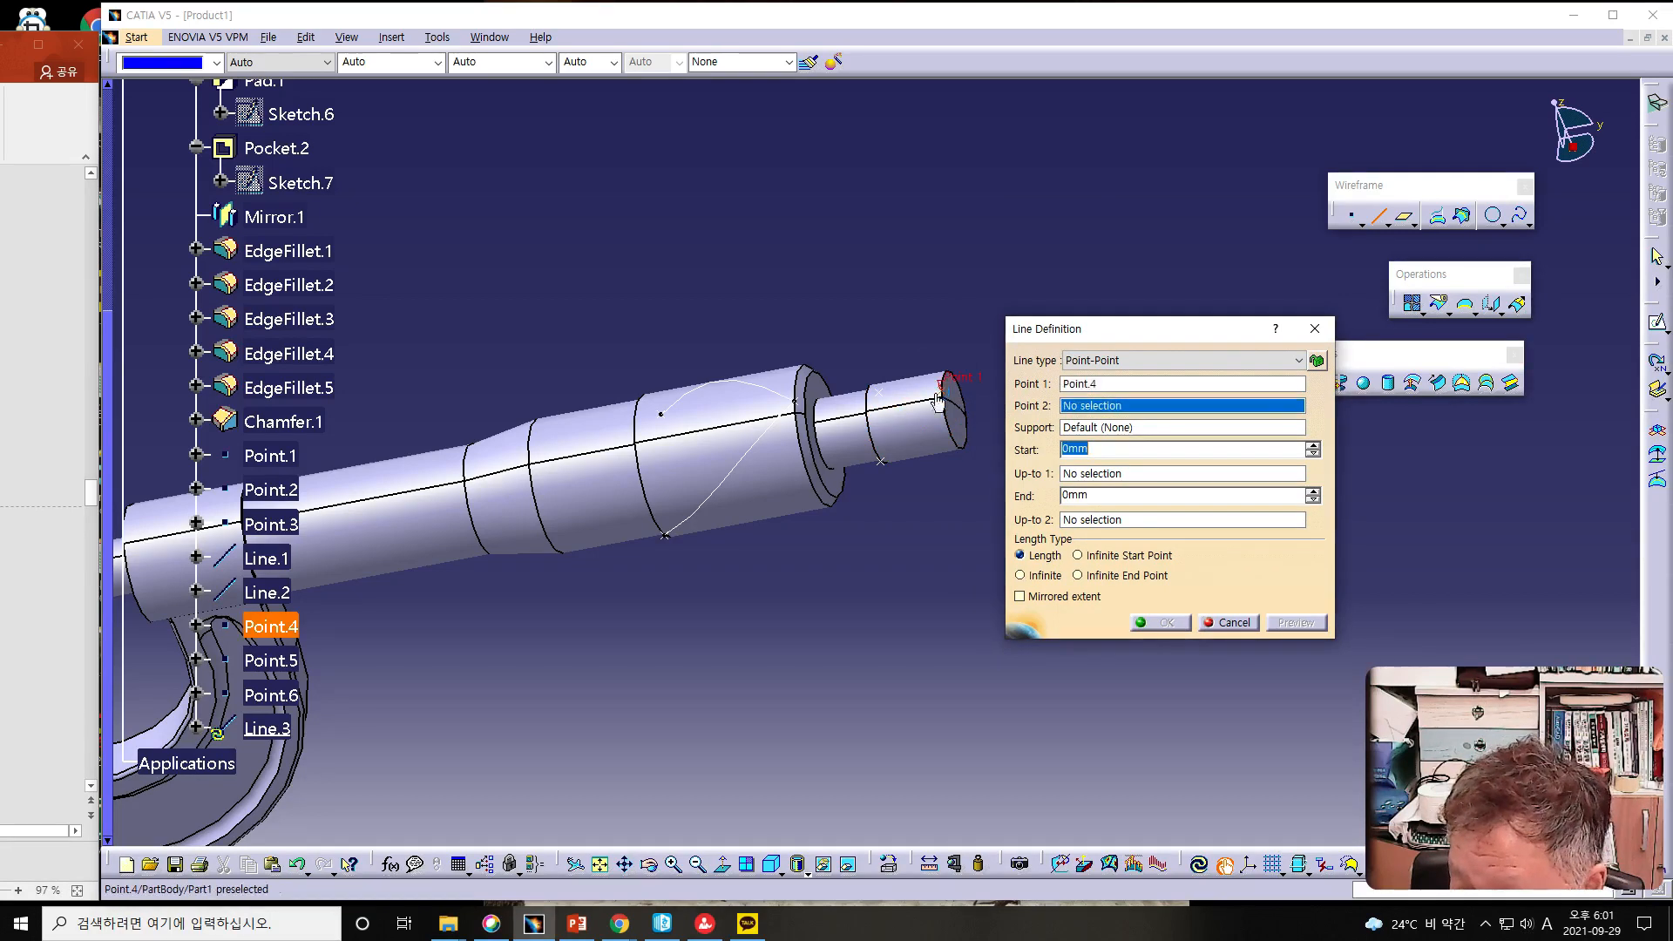
left_click(886, 398)
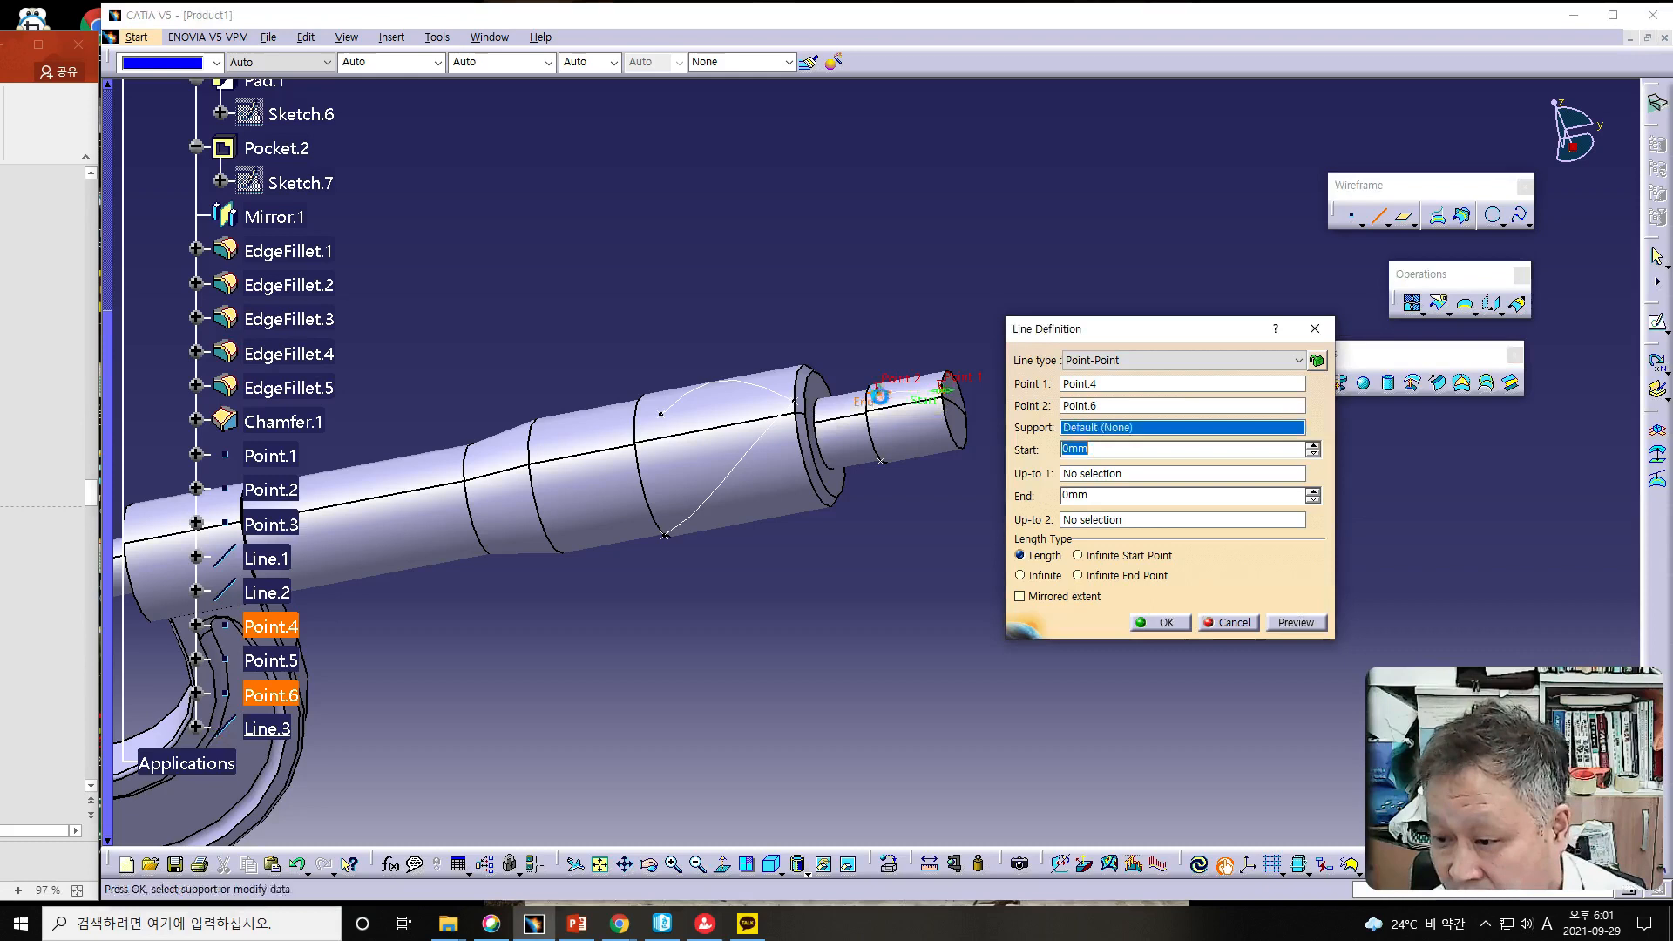
left_click(925, 431)
left_click(1161, 623)
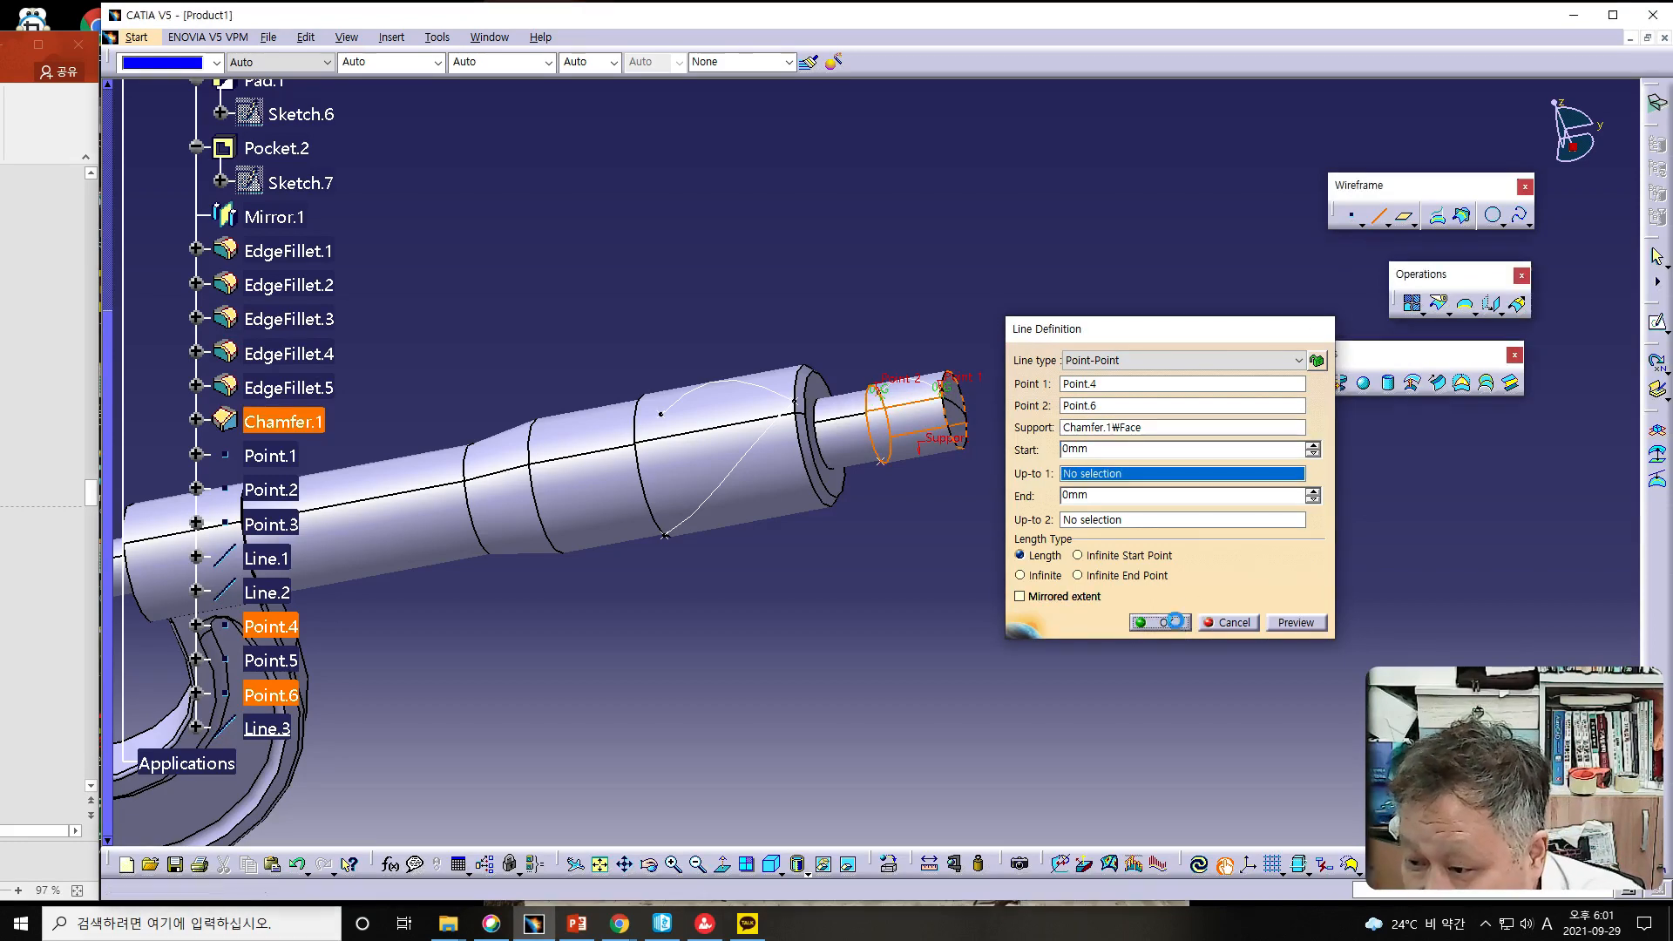
- Create a second point-point line from Point.4 to Point.5, supported on the same face of the small cylinder
left_click(1376, 215)
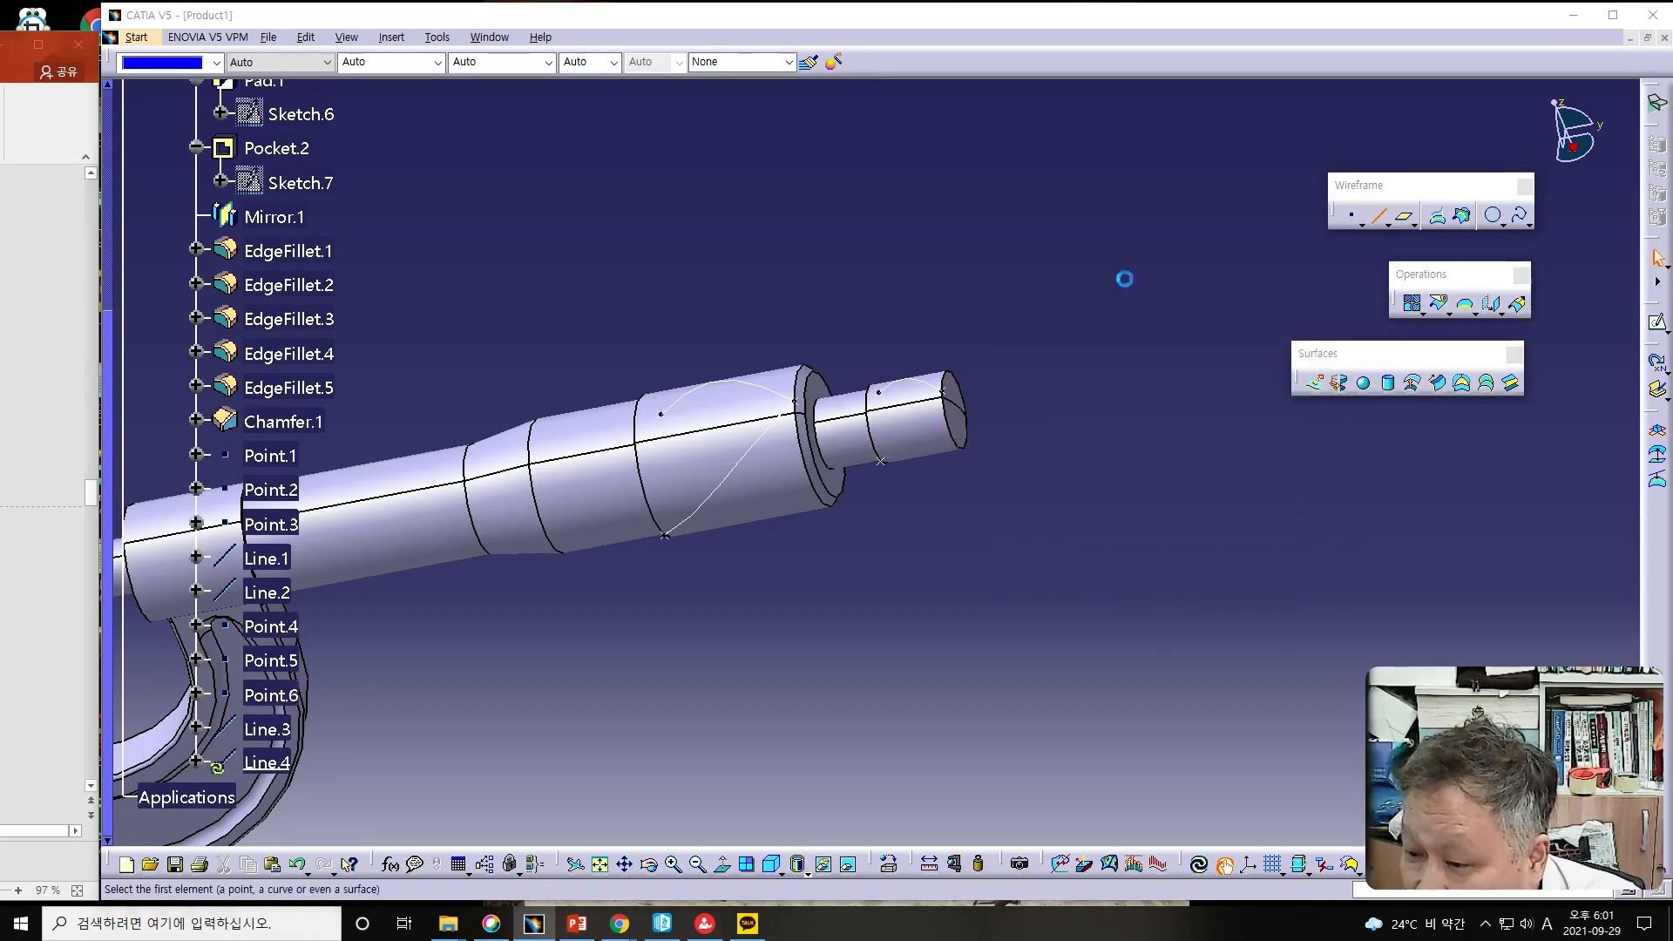
left_click(942, 386)
left_click(881, 461)
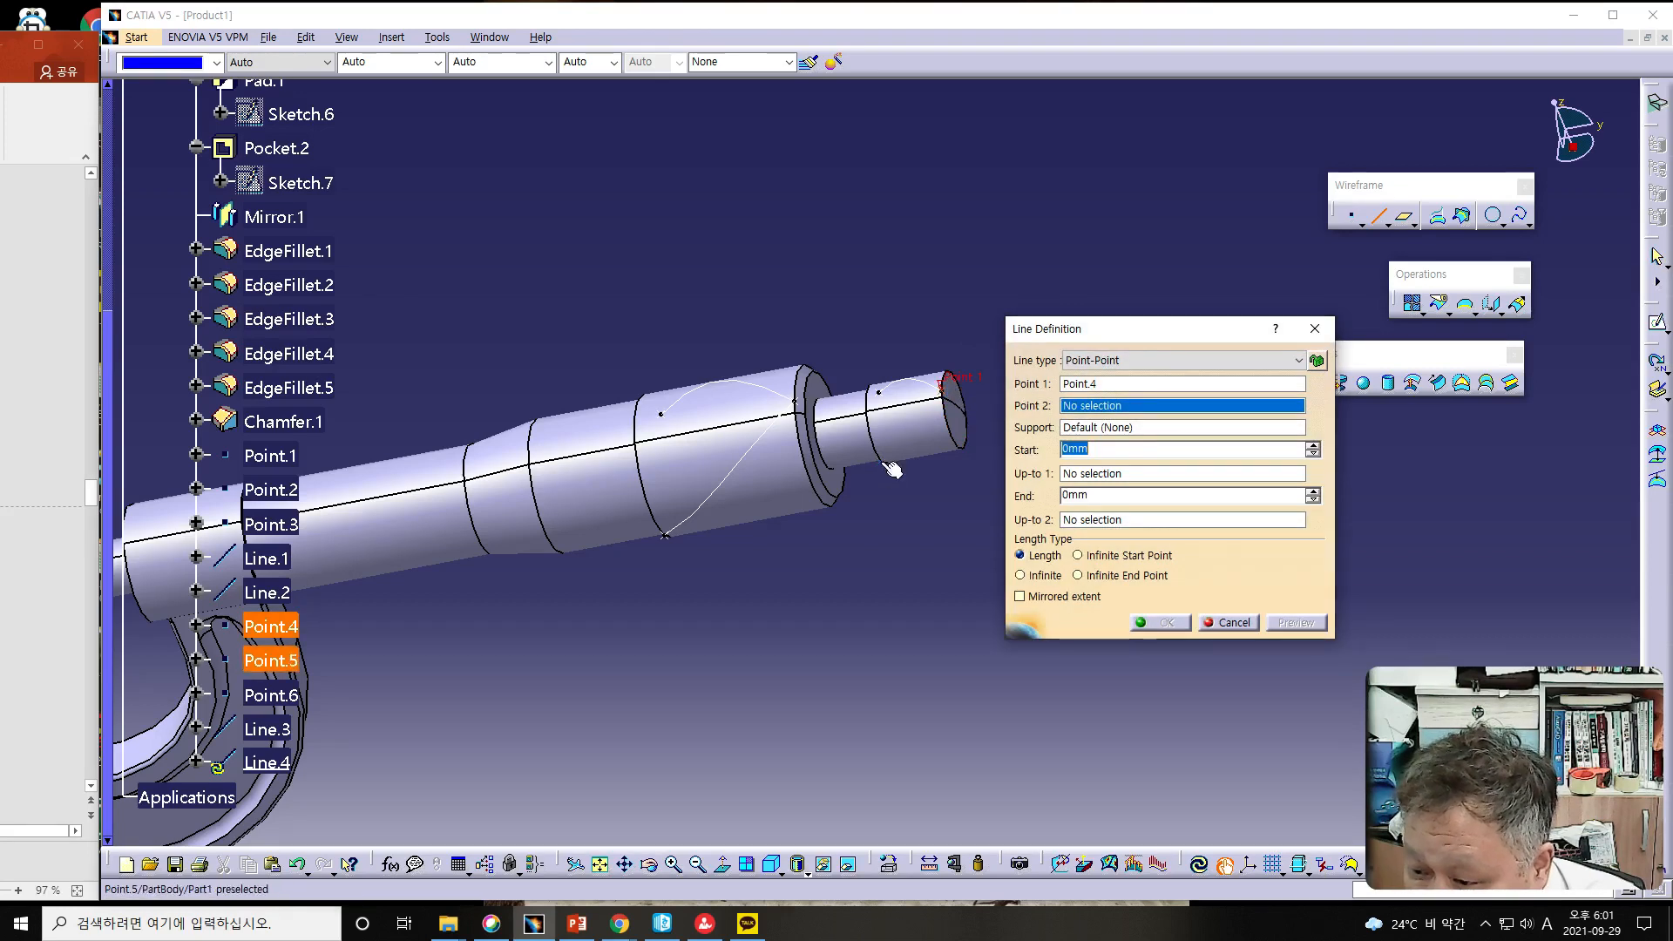
left_click(900, 434)
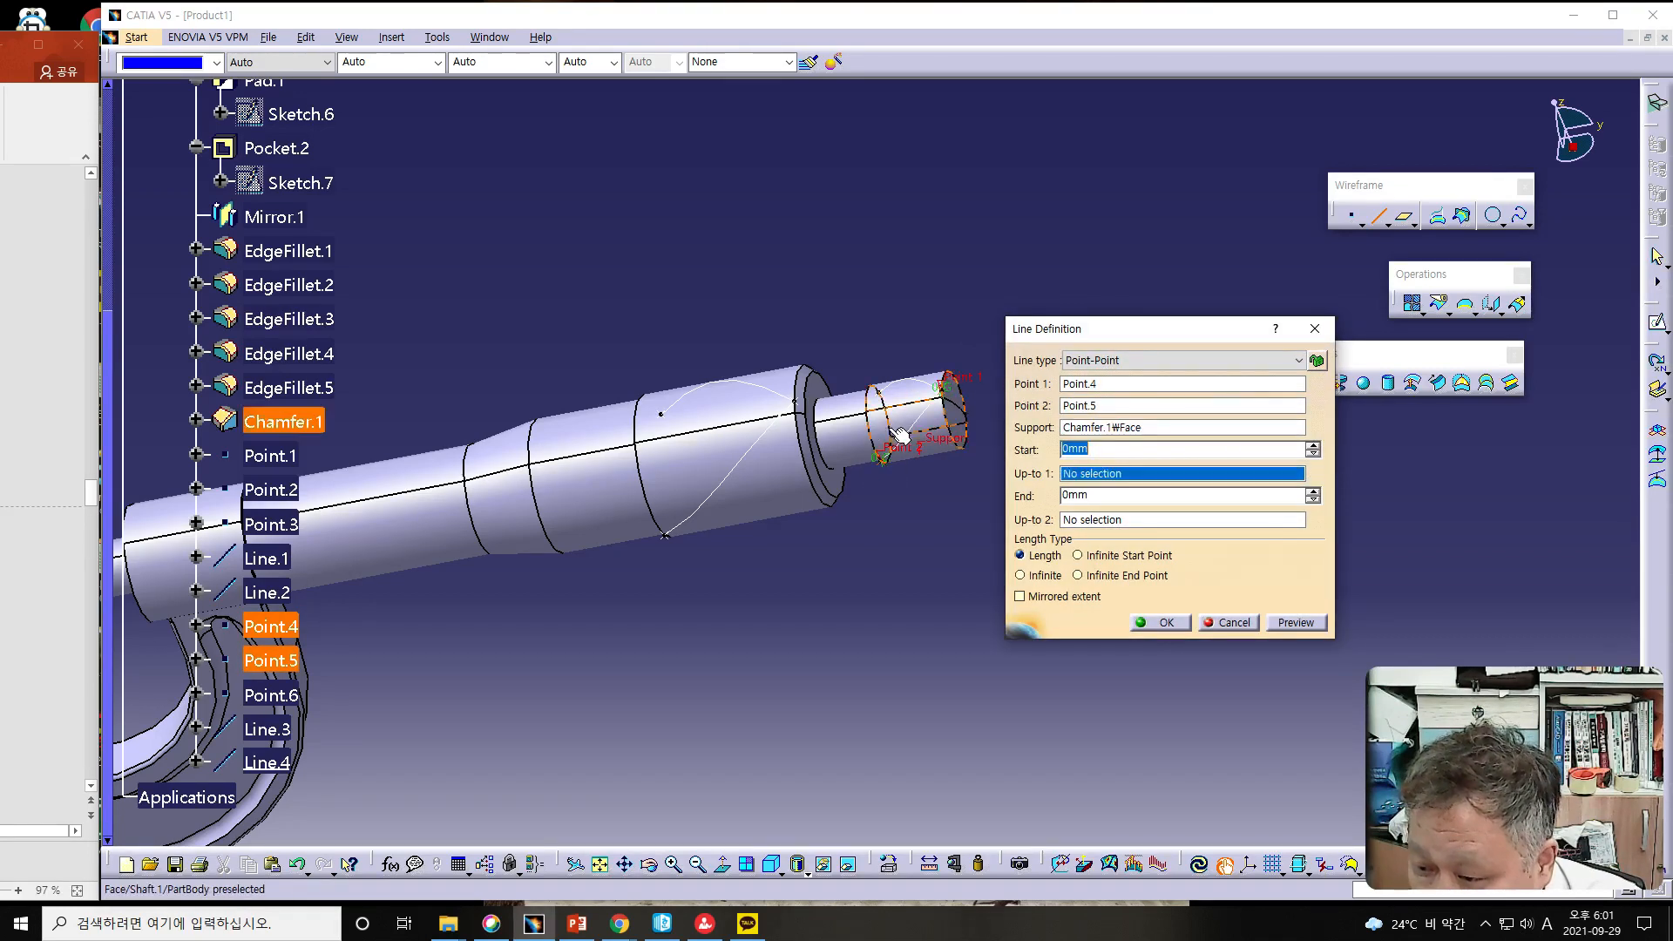
left_click(1168, 622)
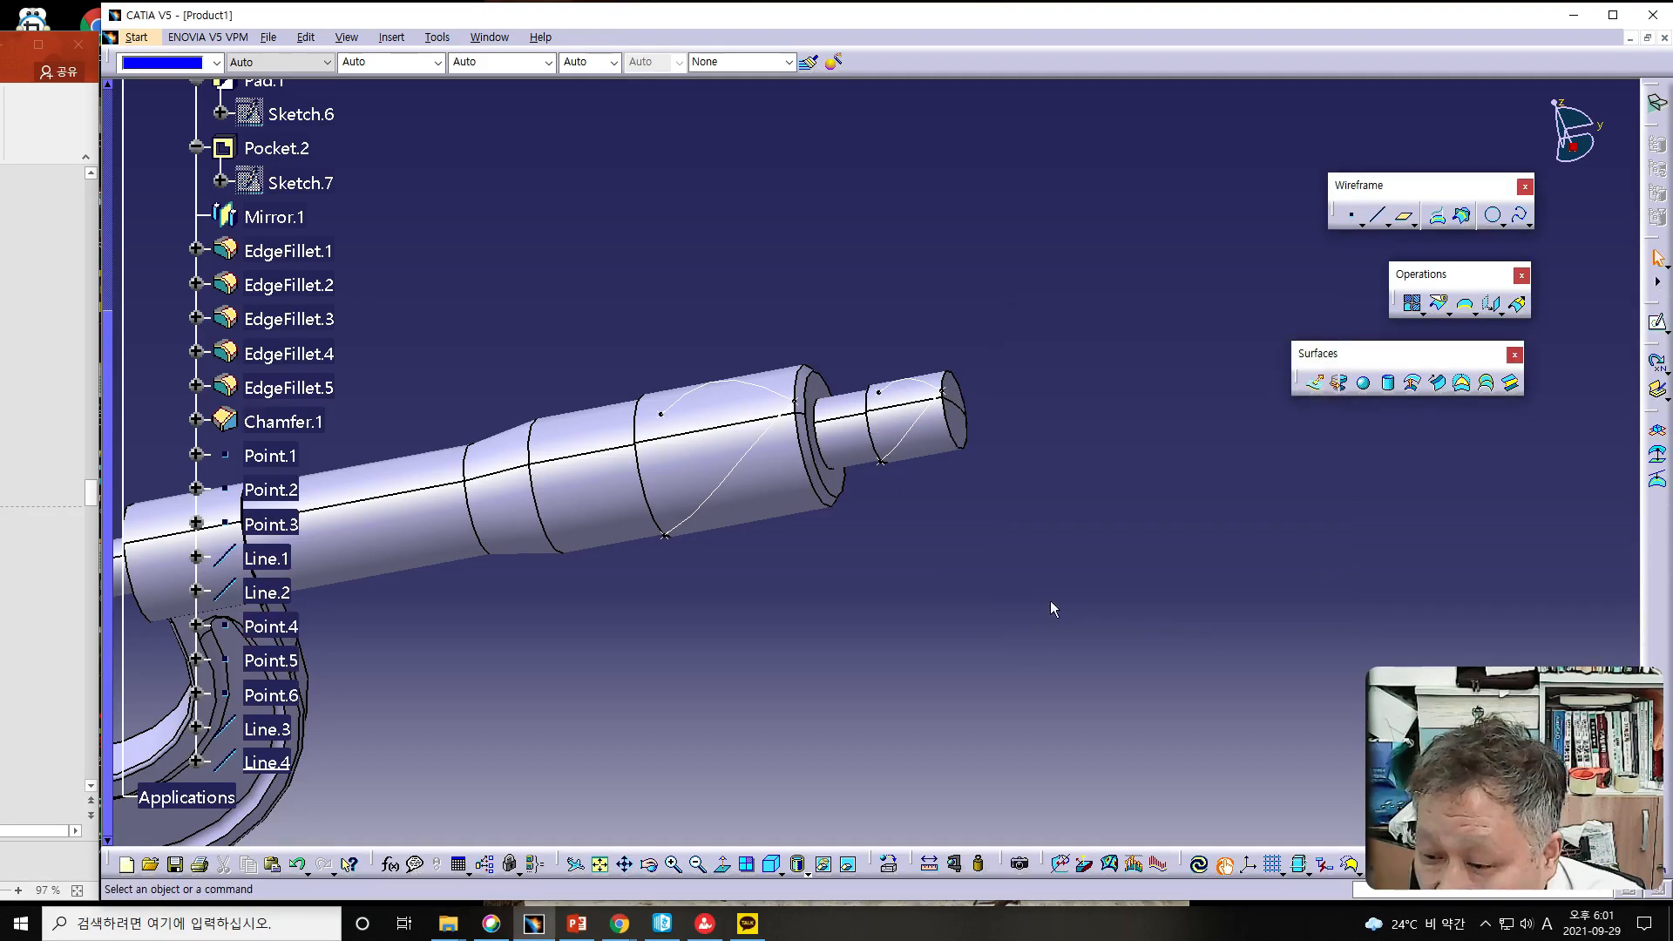
- Create a plane of type Normal to curve on Line.1 of the thimble, keeping the default middle point
middle_click_drag(852, 523, 921, 660)
key("alt+Tab")
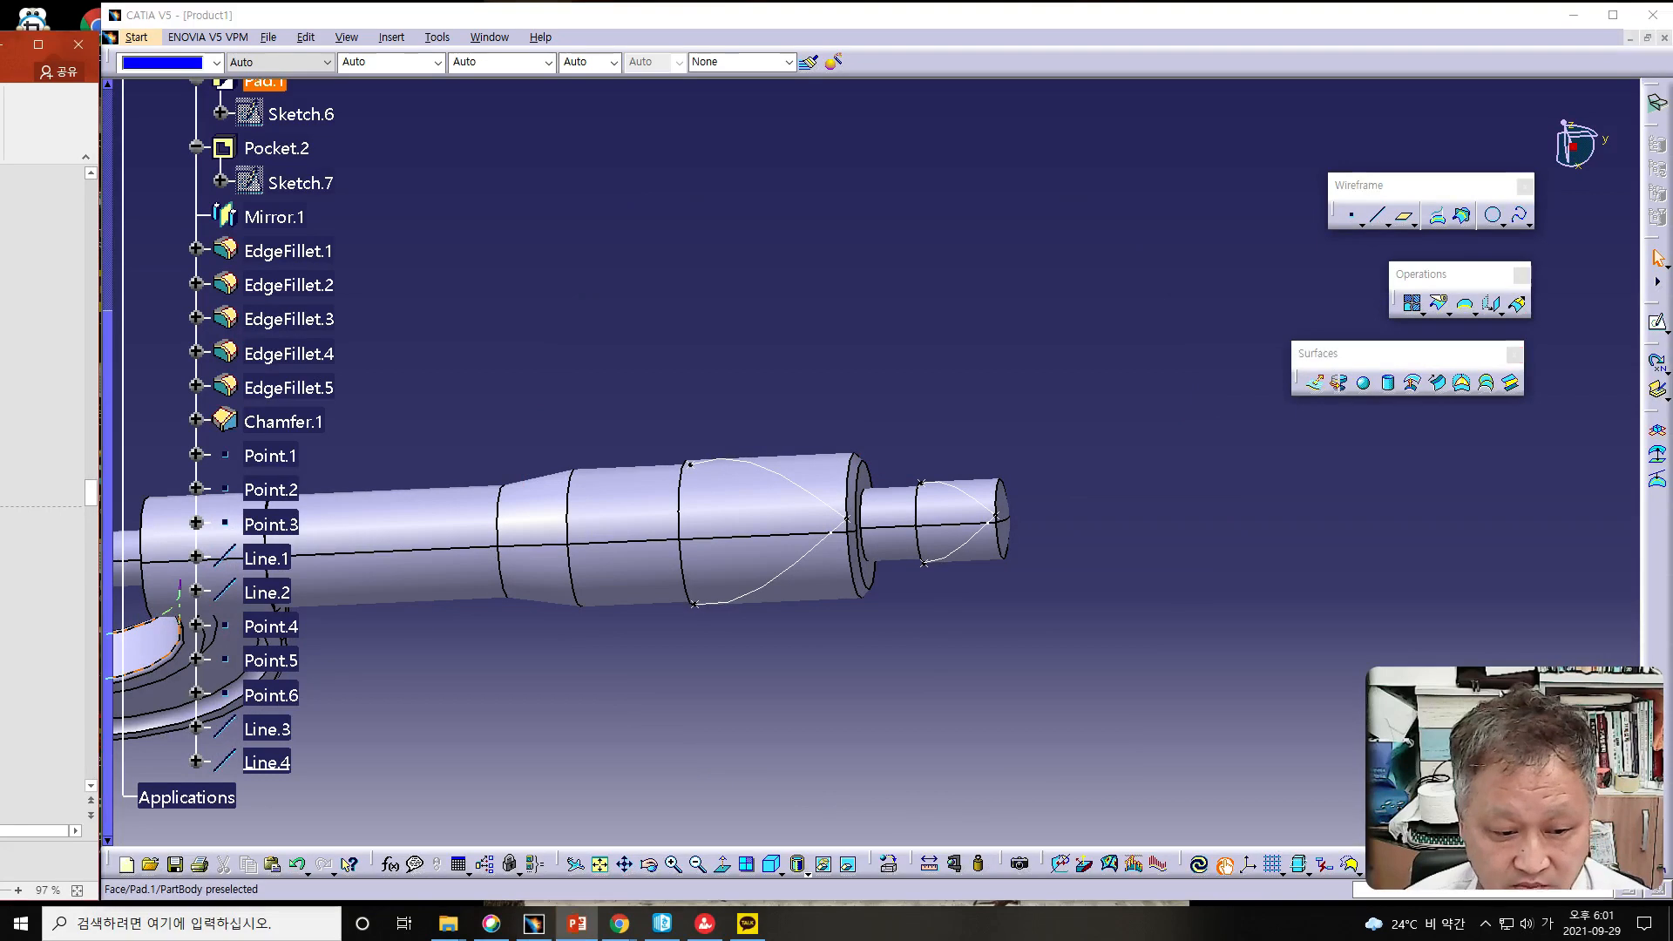
scroll(47, 501, "down", 1)
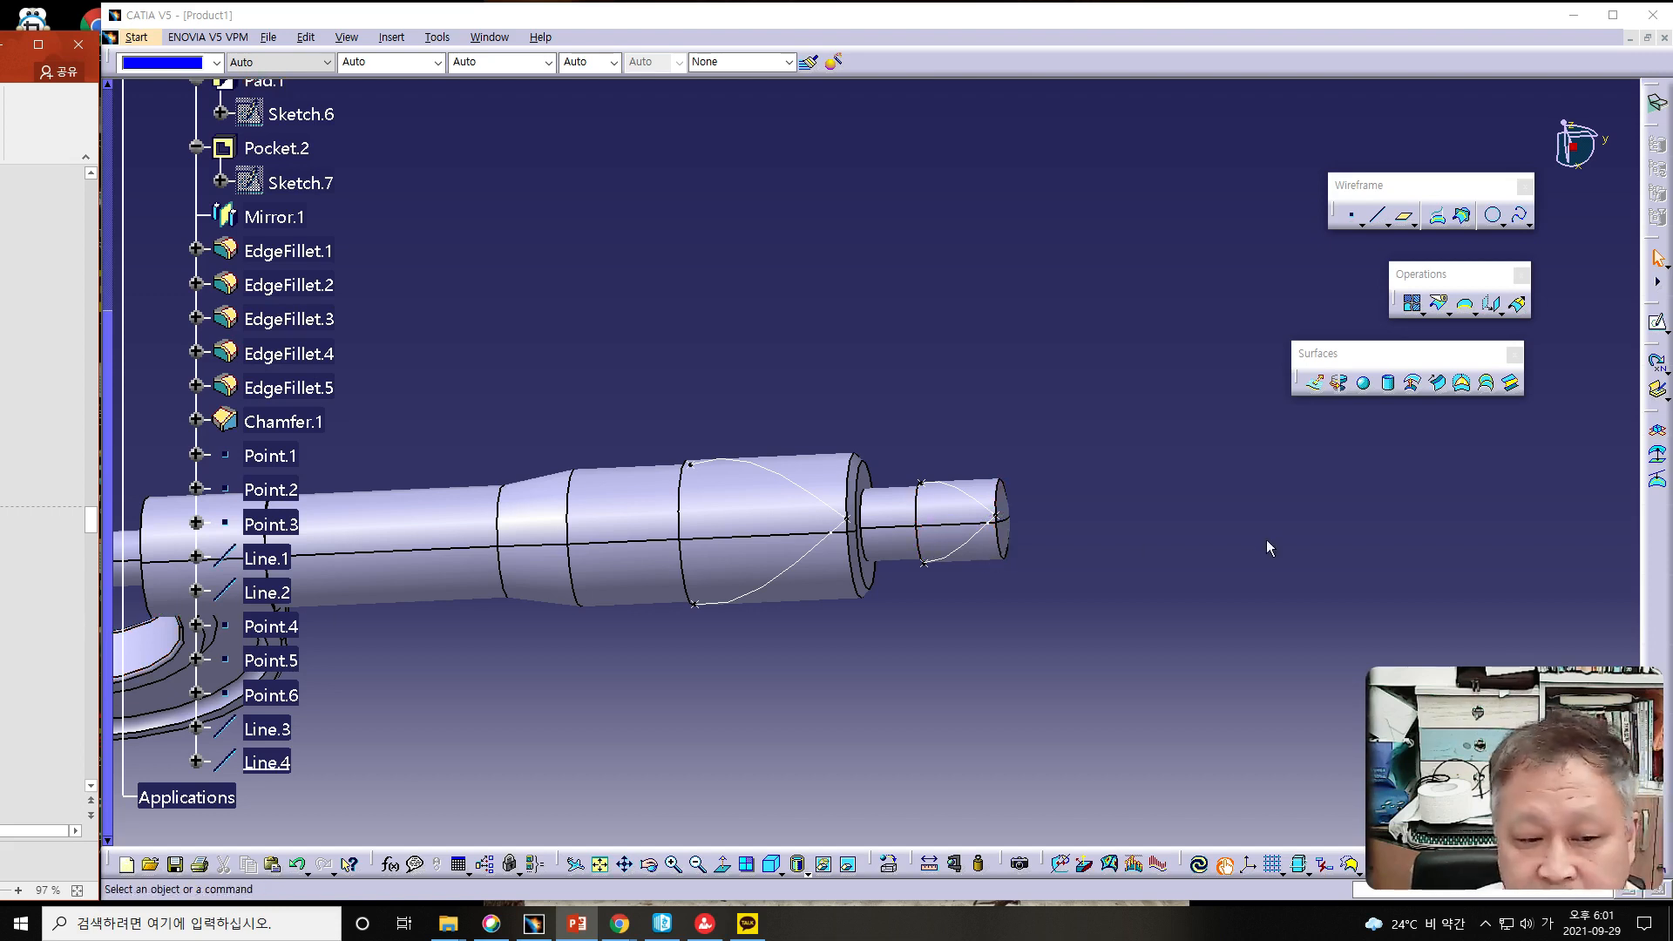
left_click(1407, 218)
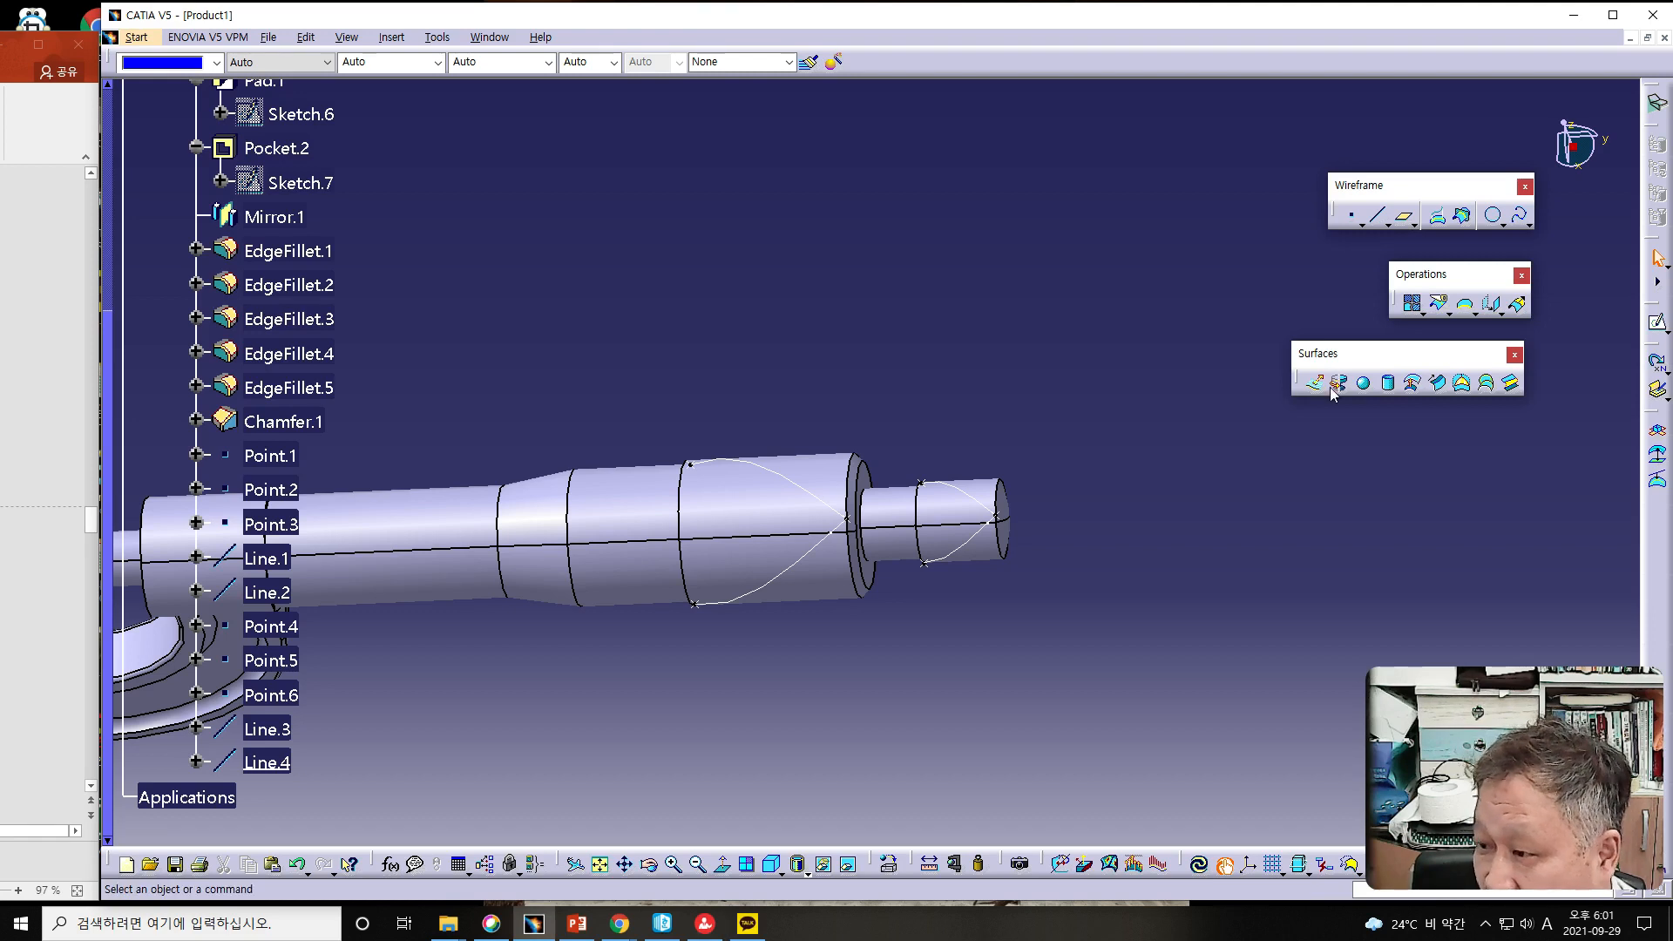
left_click(1405, 216)
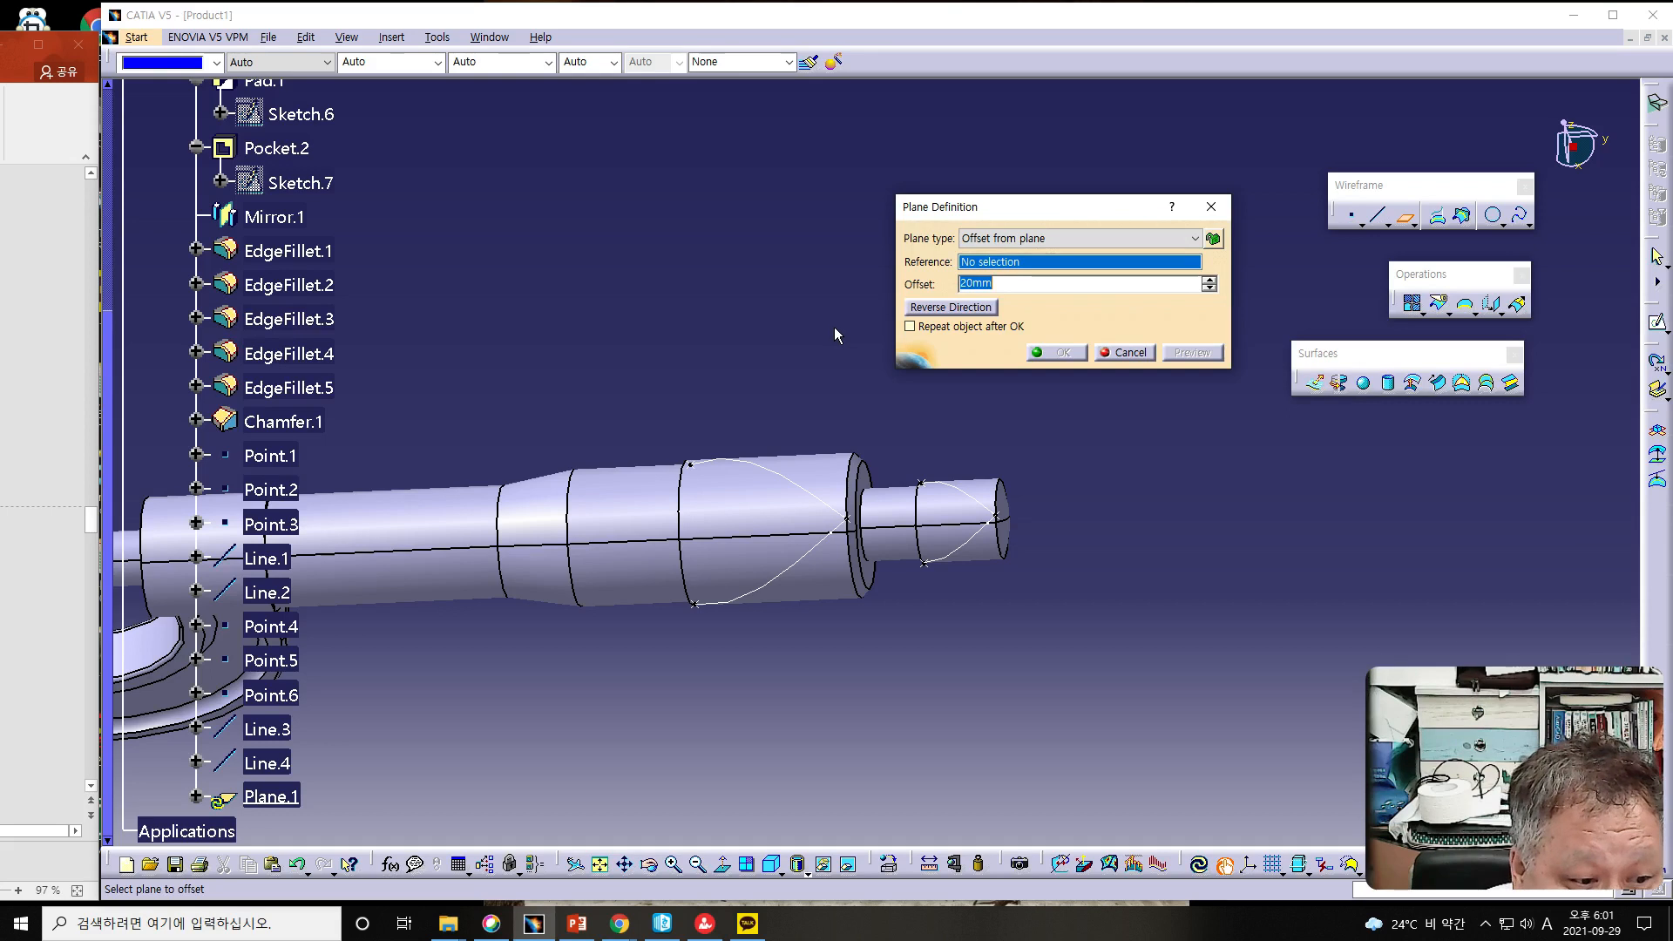
left_click(1045, 243)
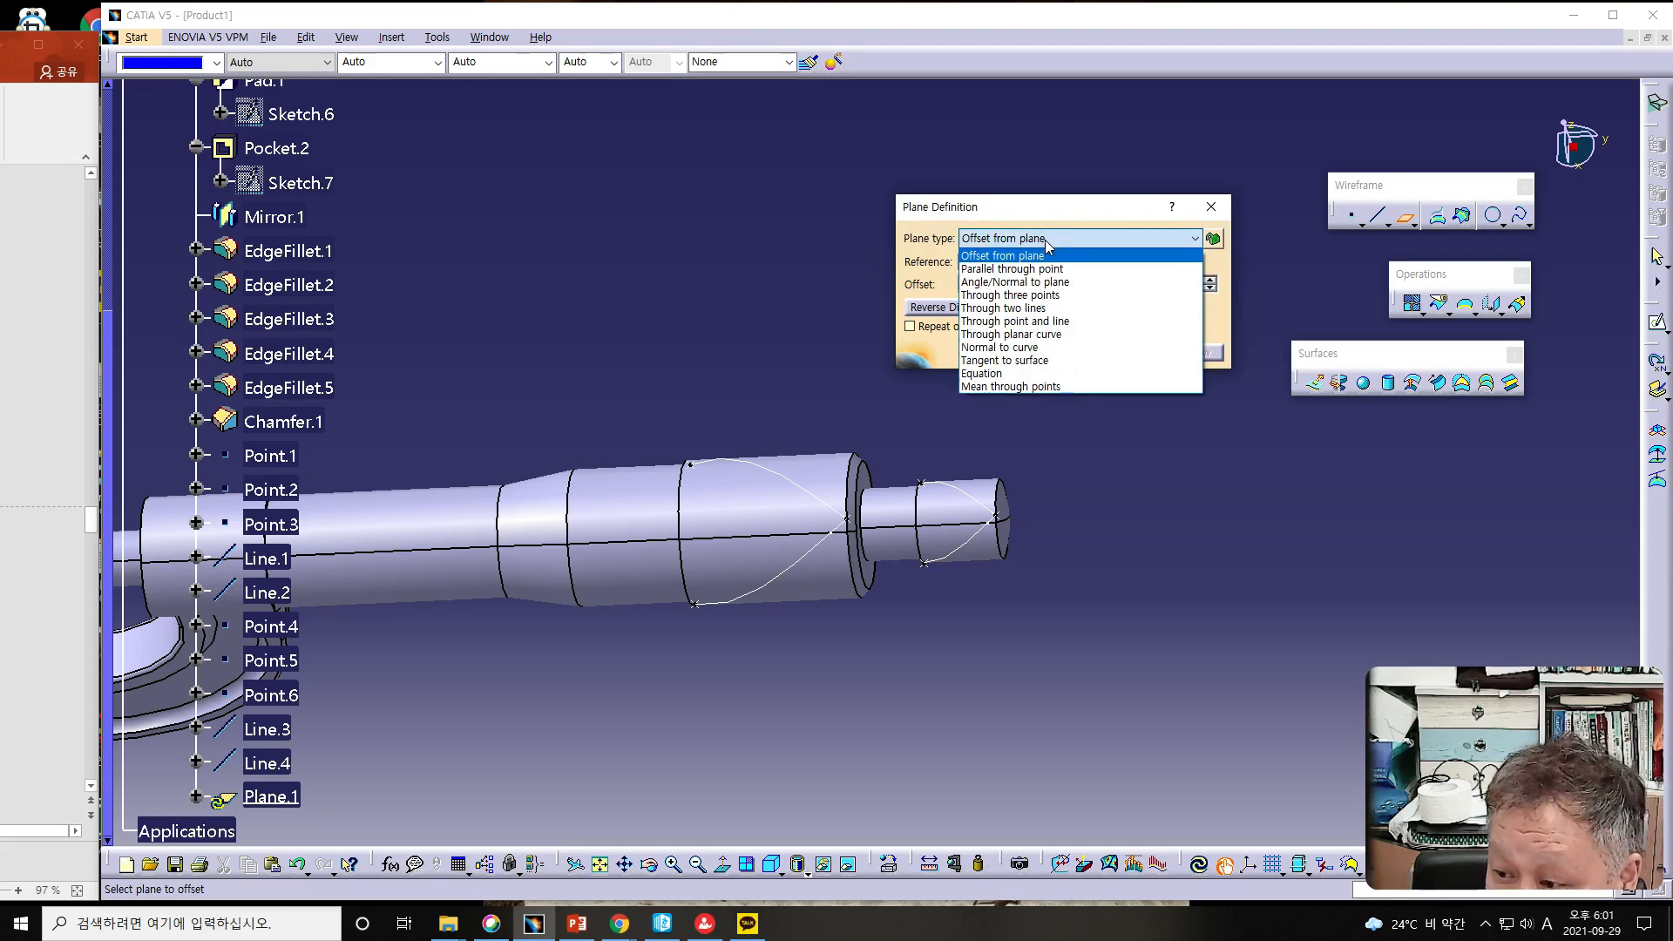
left_click(1051, 348)
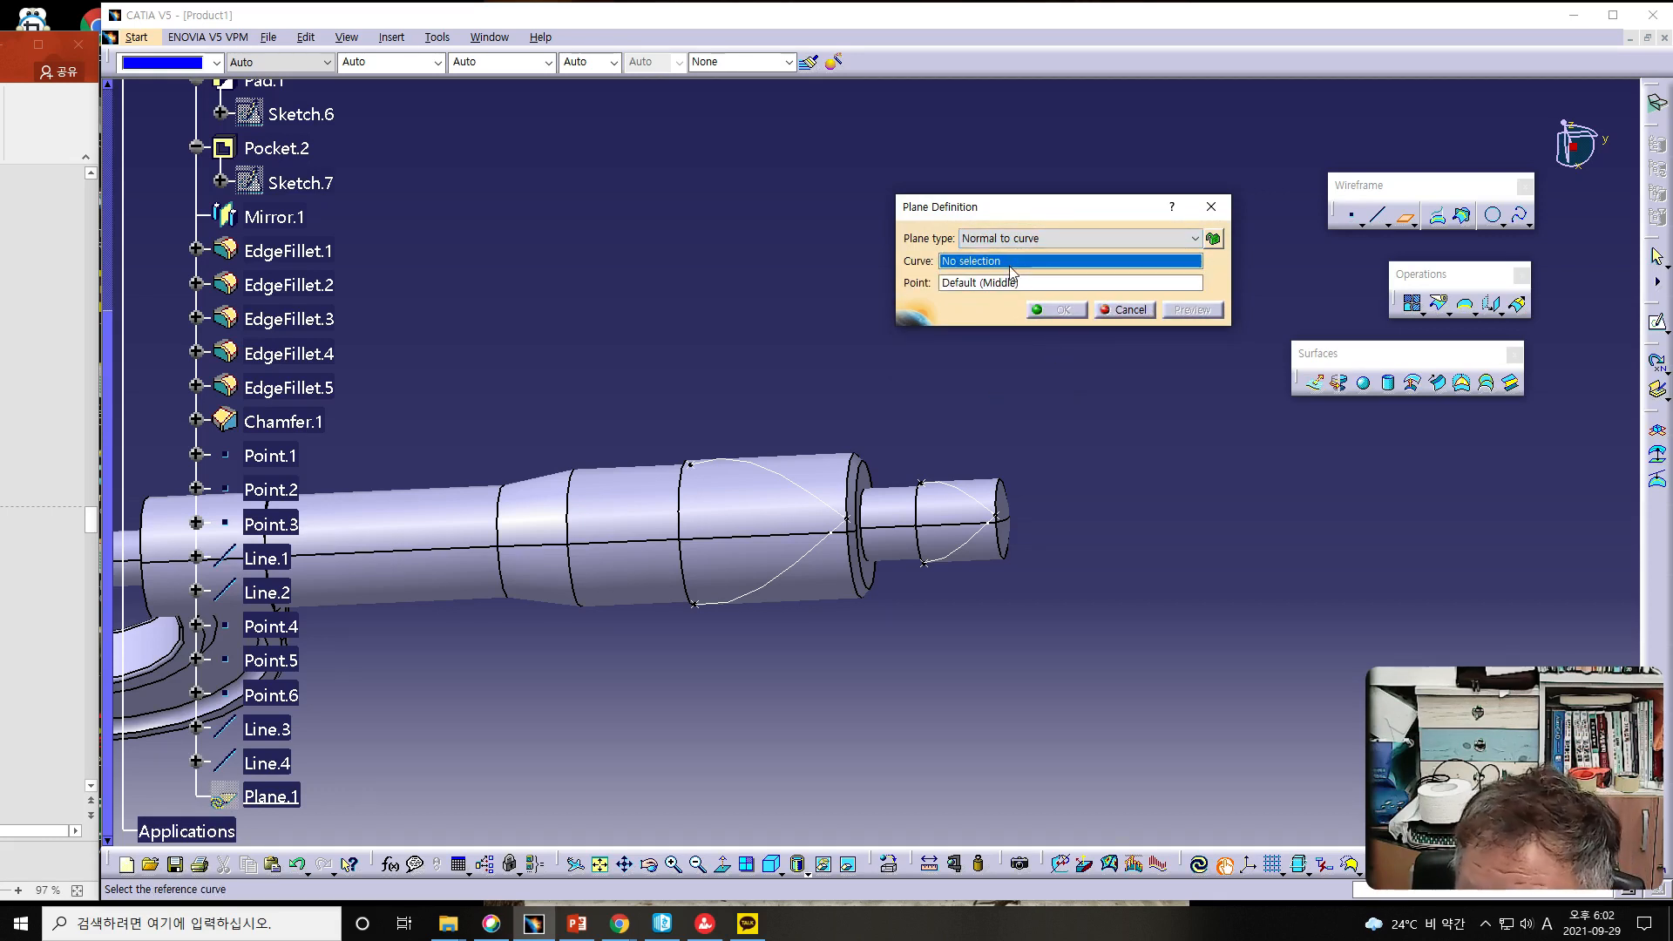
left_click(788, 480)
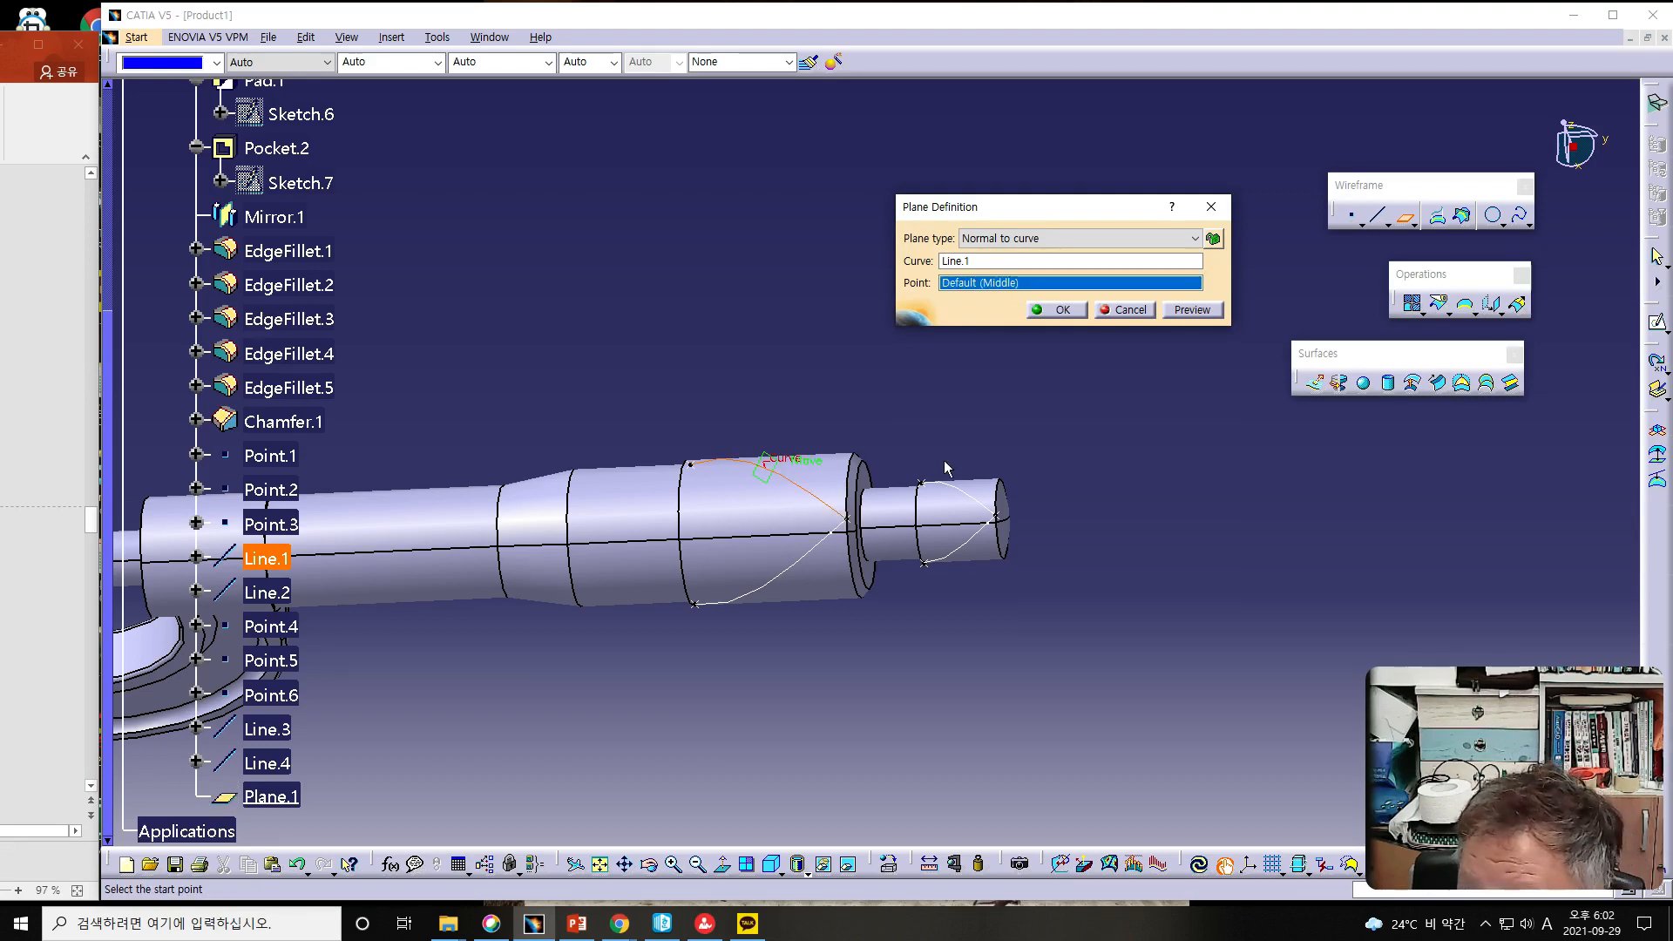
left_click(1057, 311)
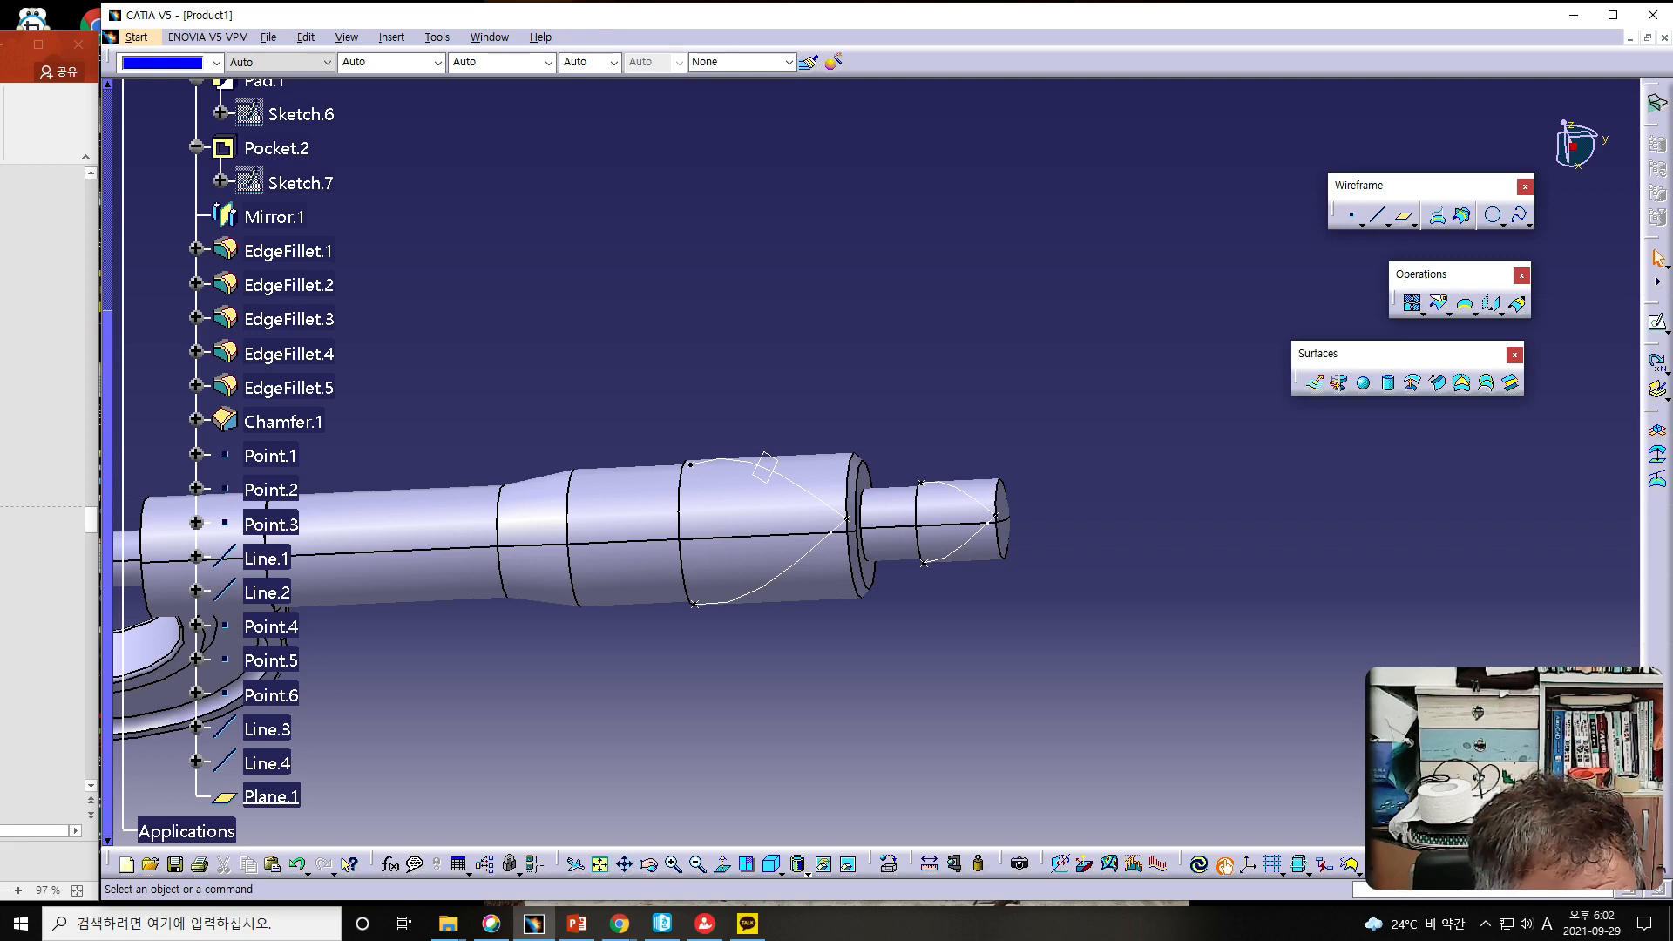
- Redefine the plane normal to Line.1 so that it passes through Point.1 at the thimble's outer end
double_click(795, 476)
left_click(1028, 285)
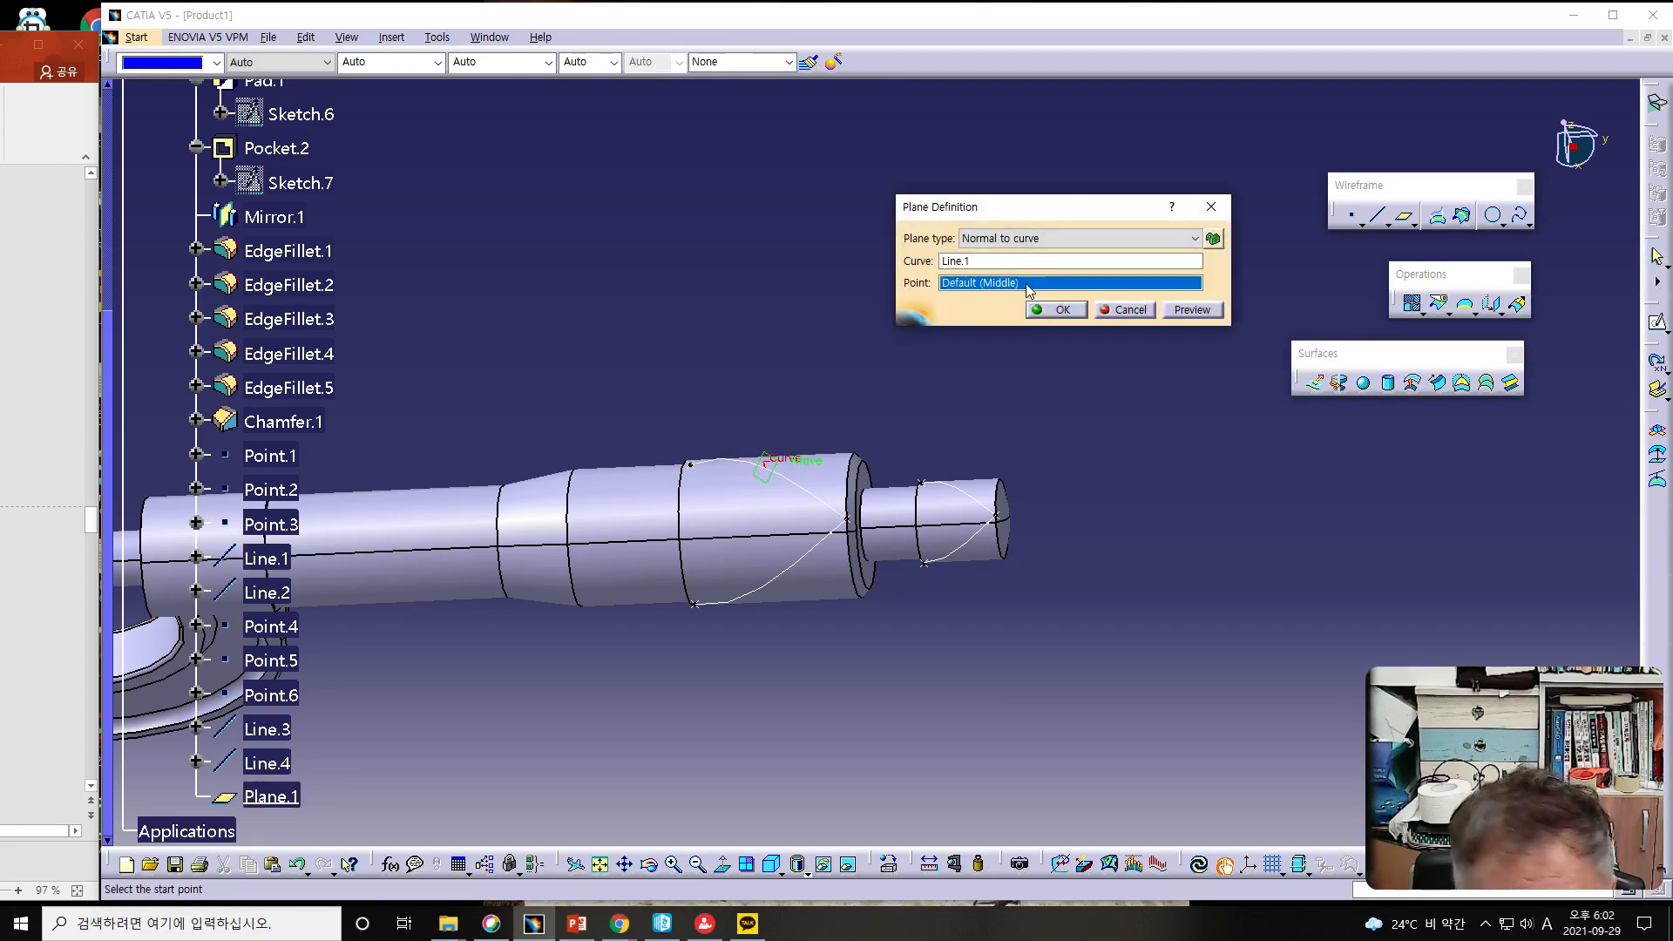
left_click(859, 525)
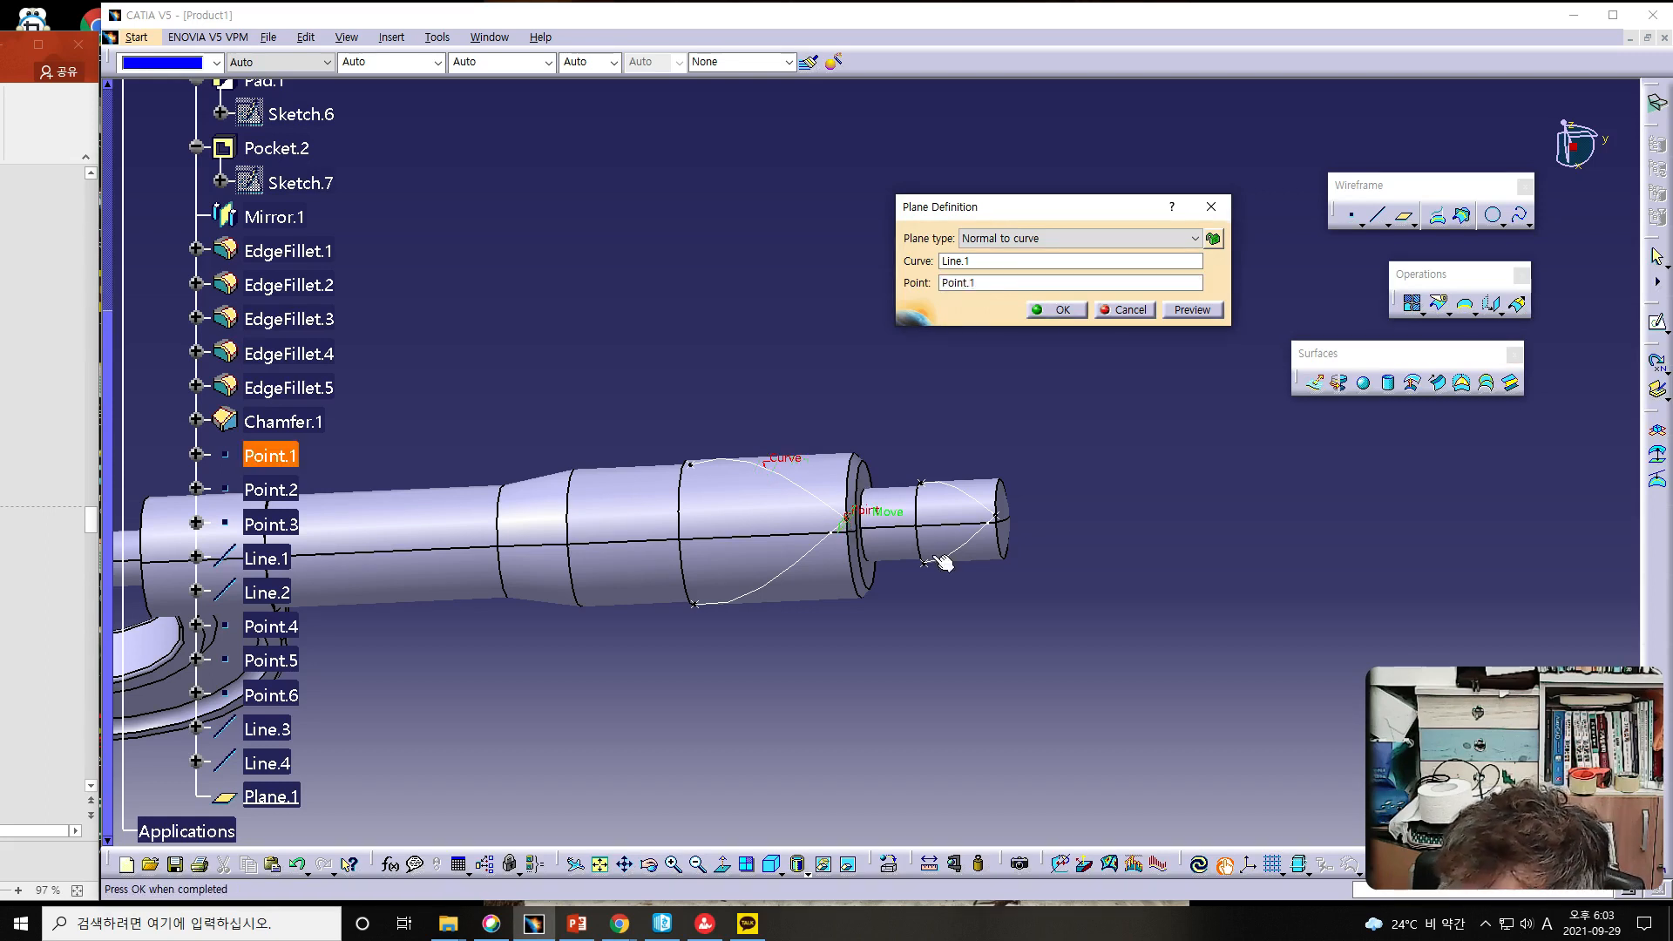
left_click(1060, 309)
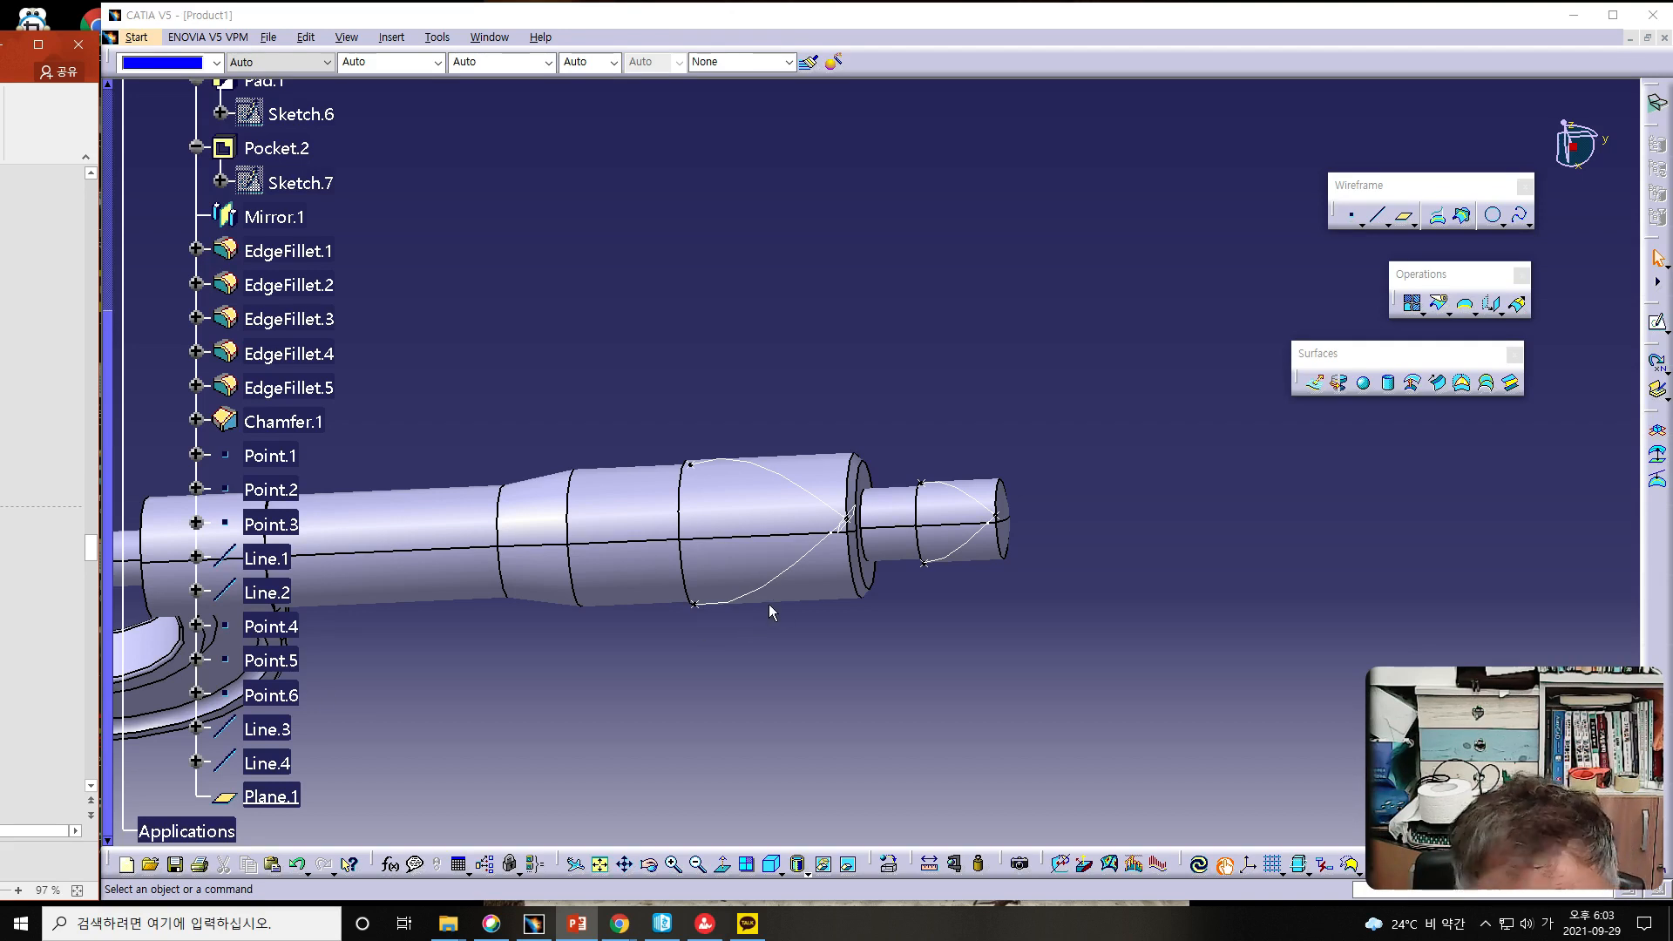
double_click(854, 529)
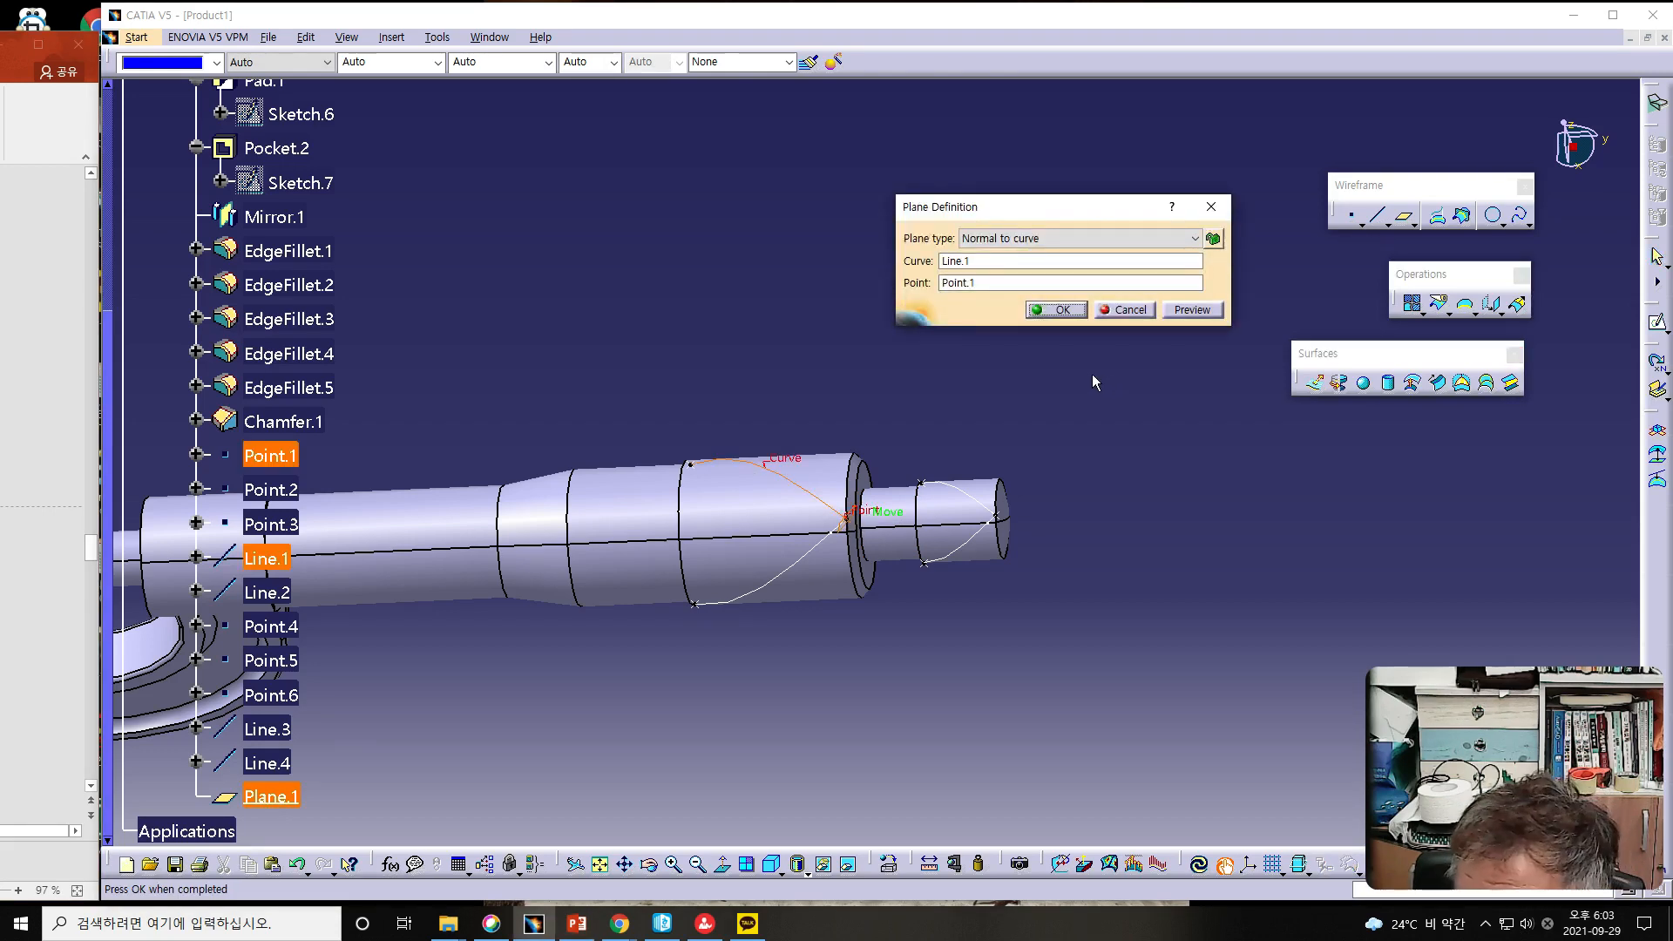
left_click(1149, 311)
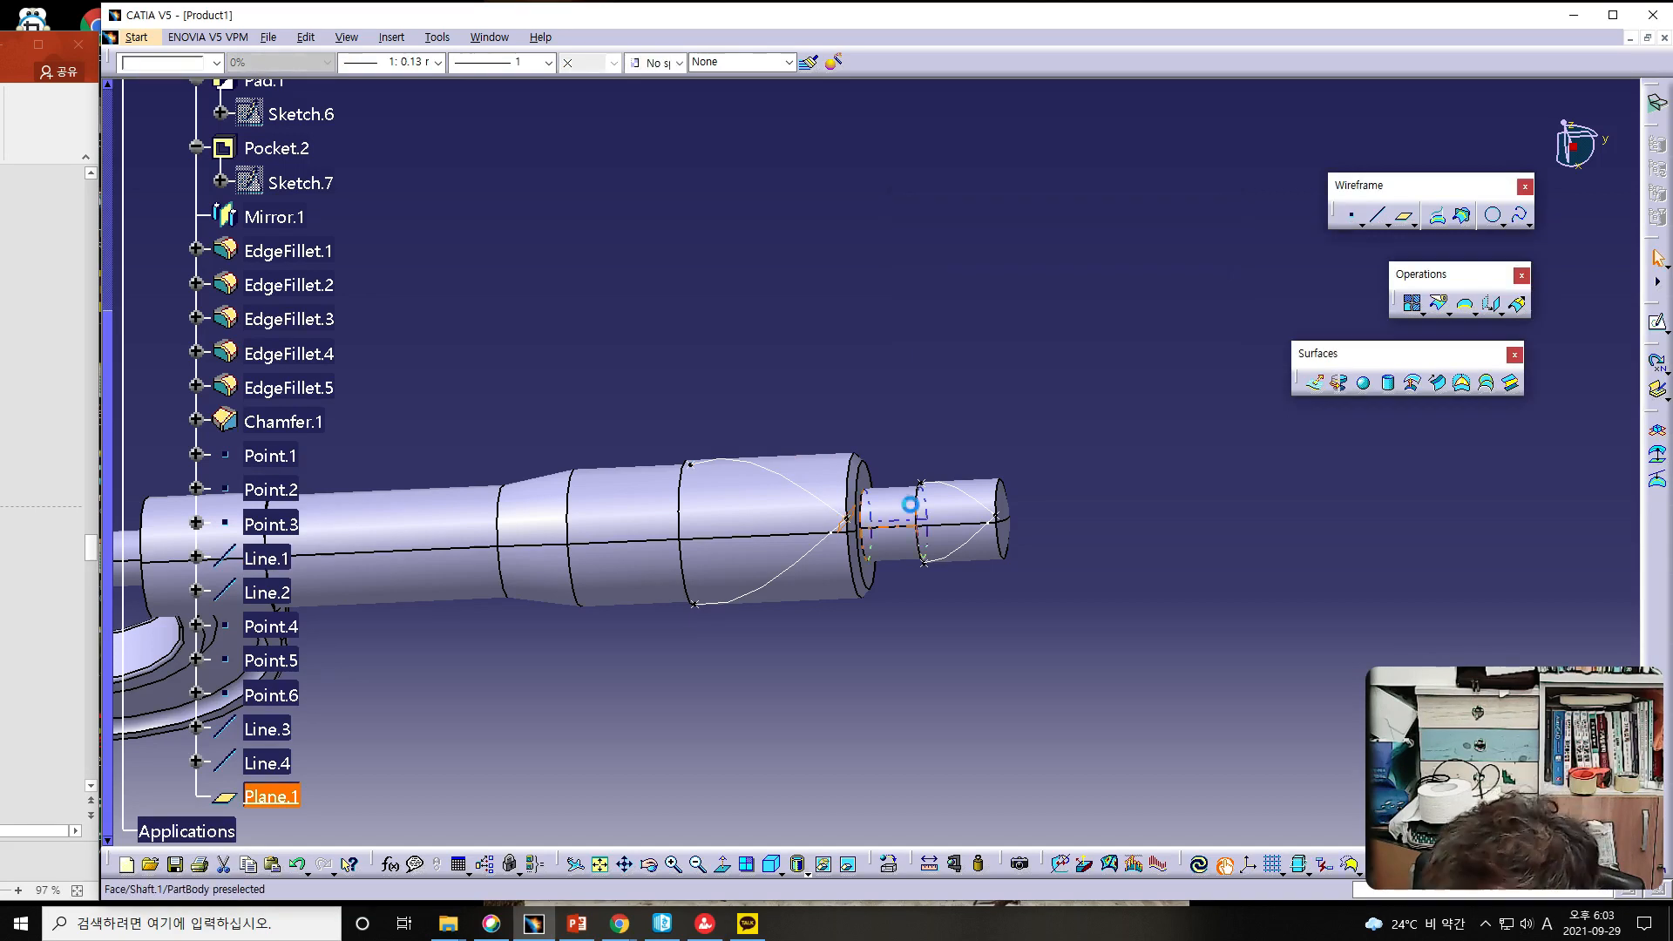
- Start a sketch on Plane.1 and draw a circle about 3.1 mm in diameter, clear of the thimble near Point.1
left_click(1656, 321)
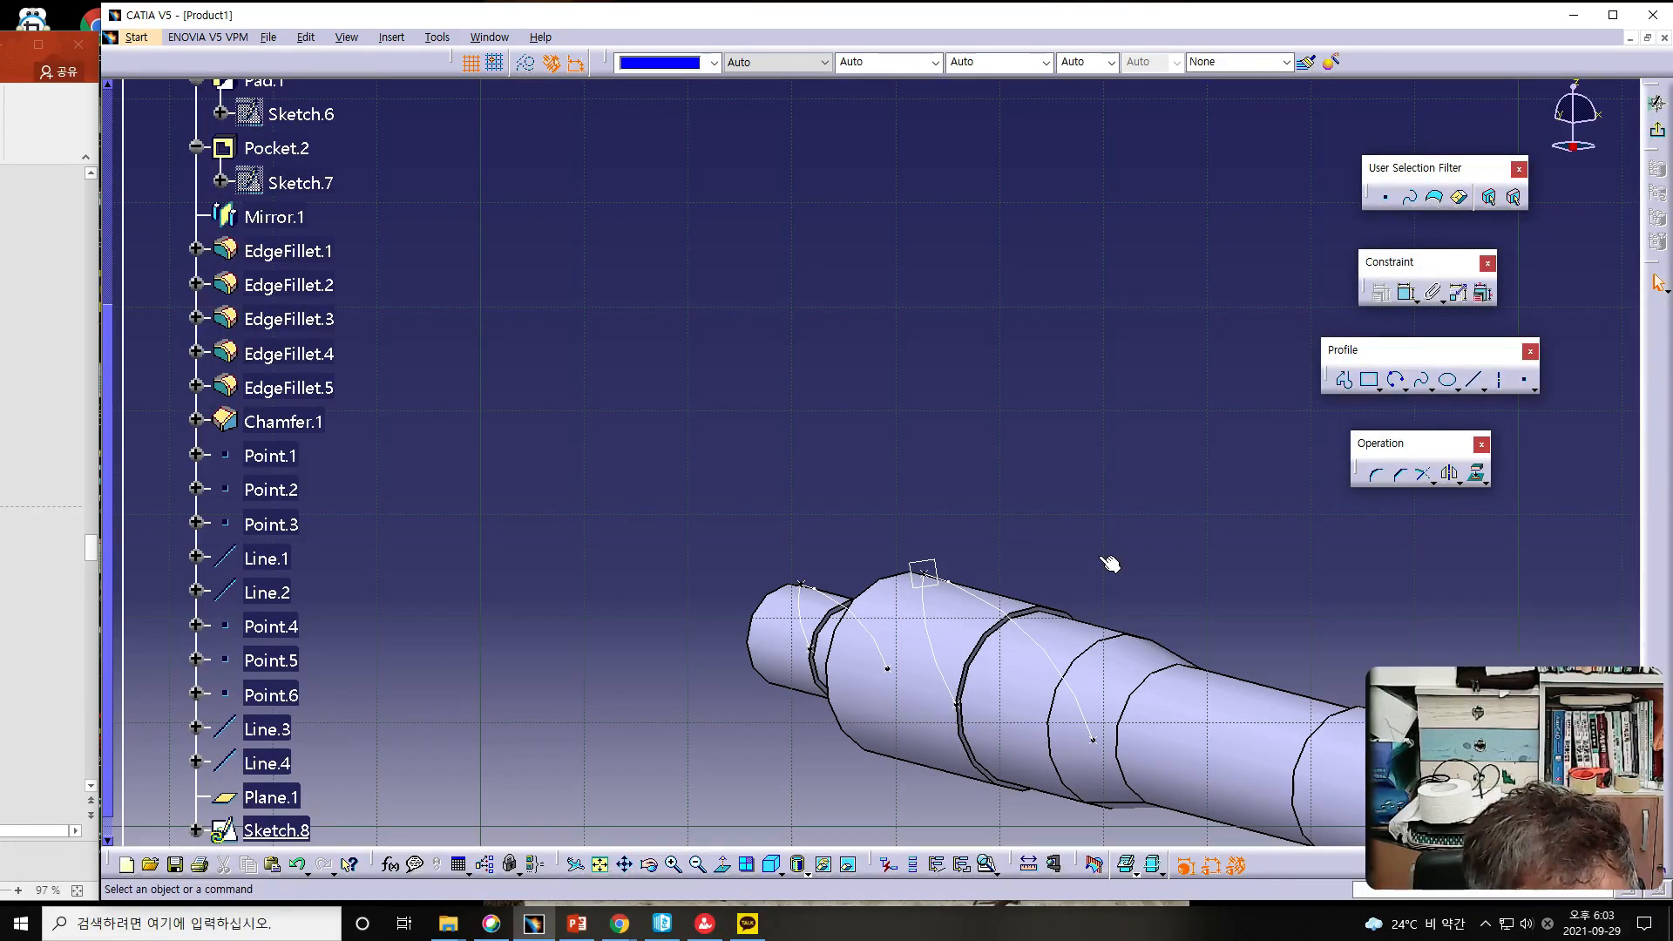
left_click(1403, 390)
left_click(1433, 410)
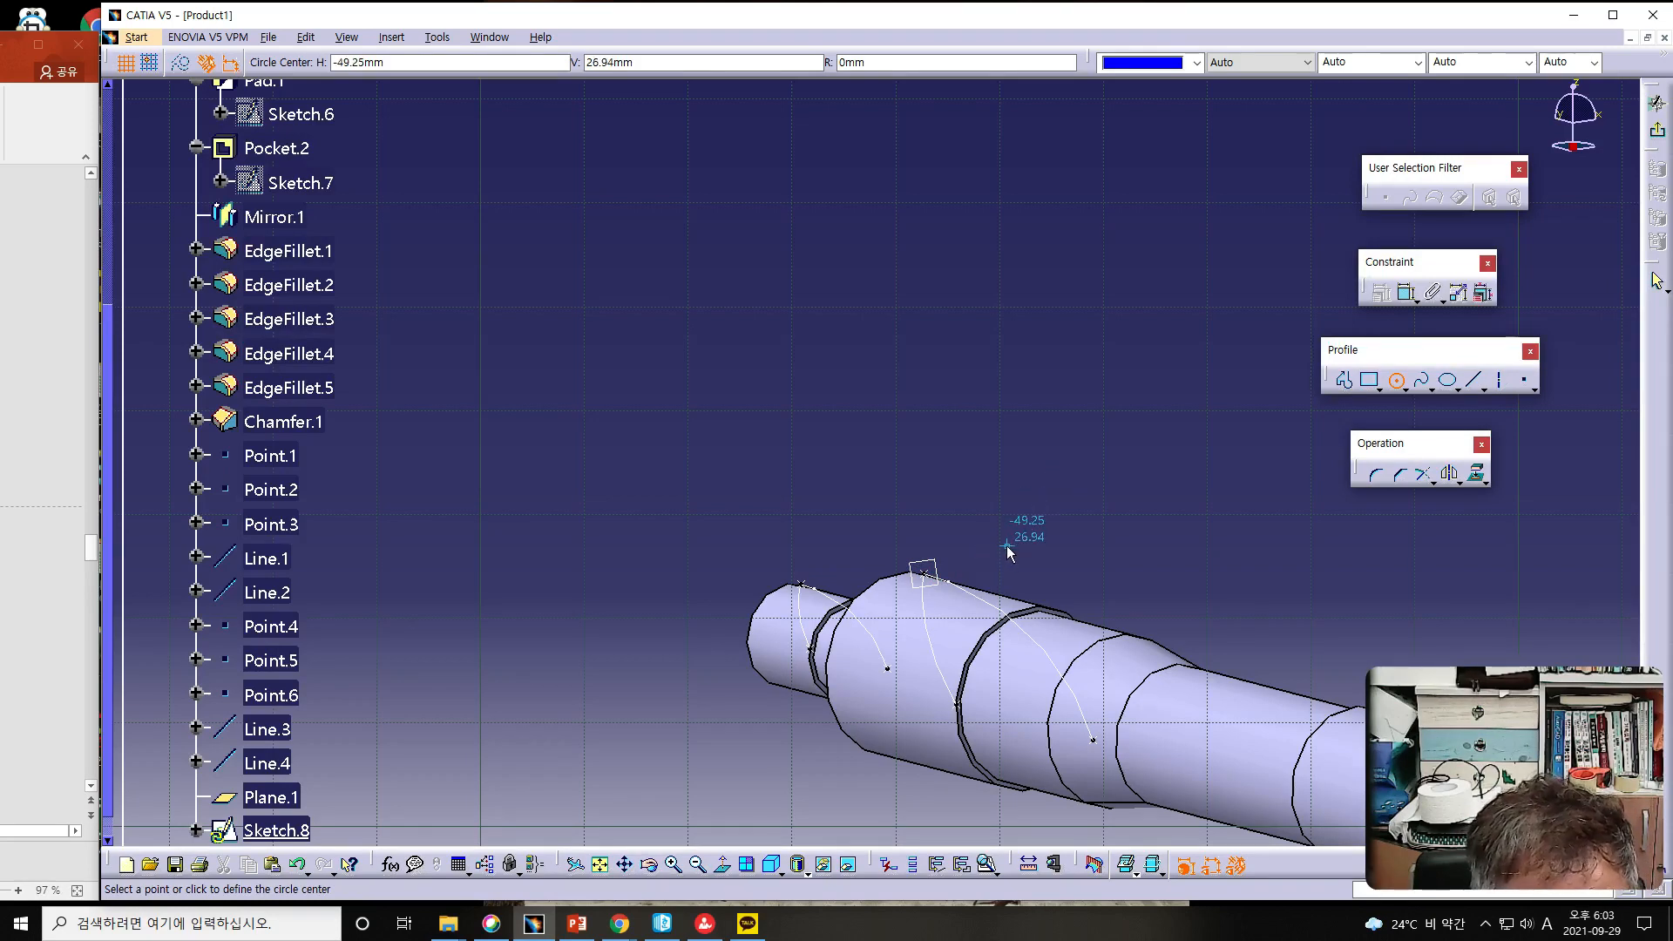
left_click(987, 520)
left_click(1002, 538)
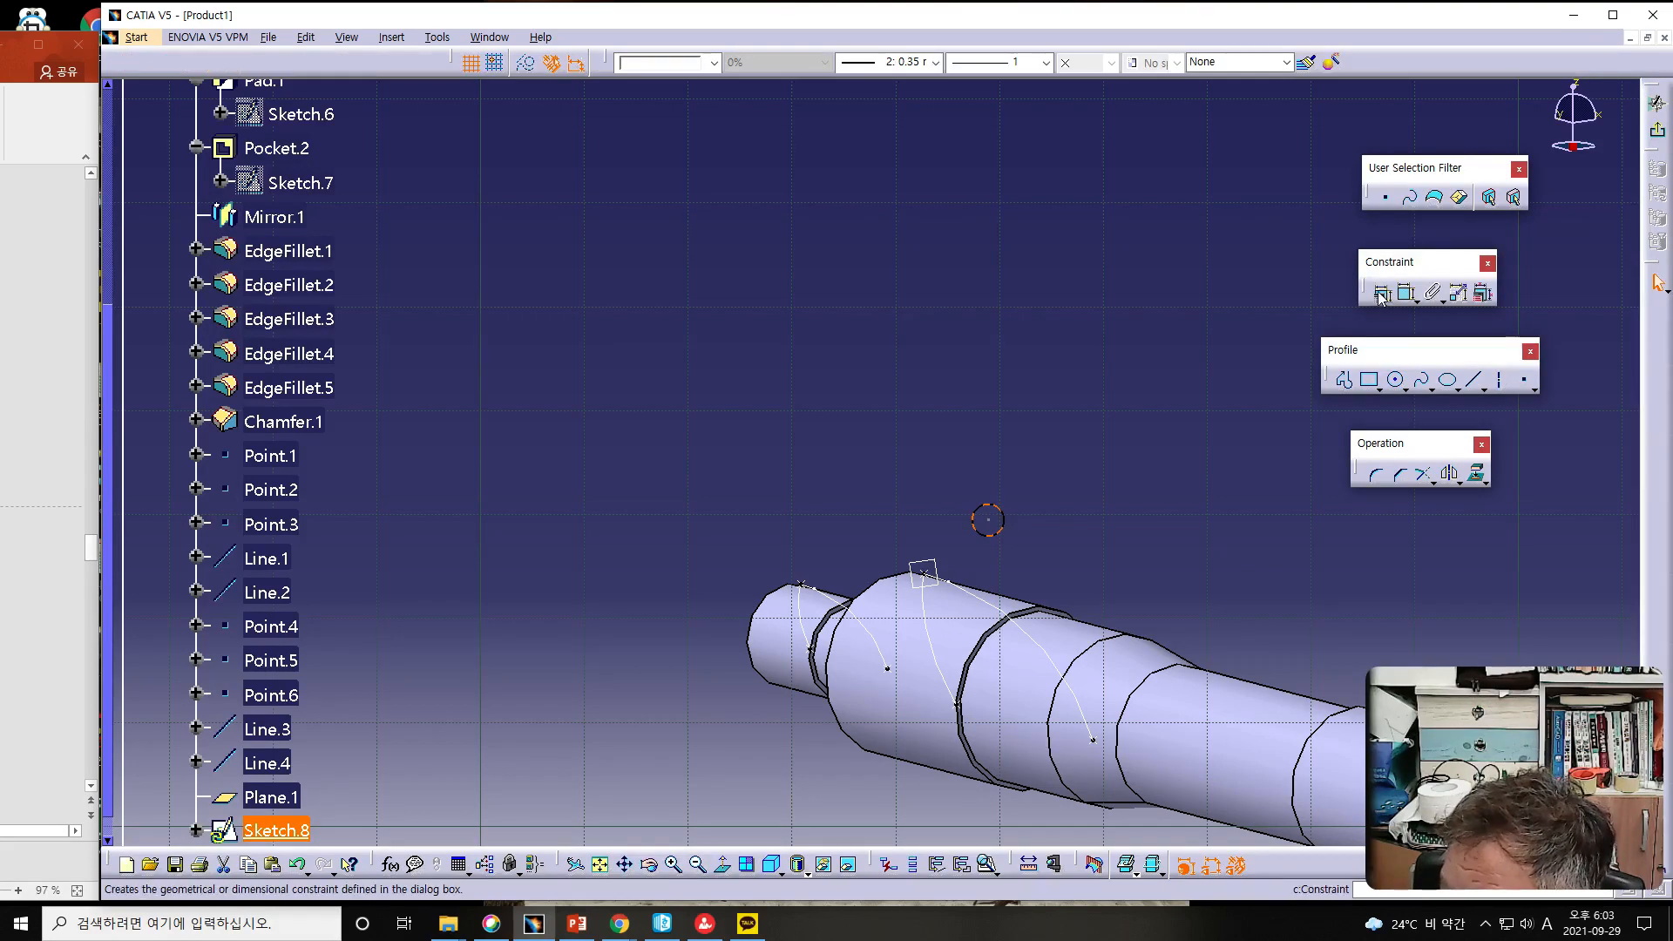
- Dimension the circle in the sketch on Plane.1 and set its diameter to 0.3 mm
left_click(1406, 294)
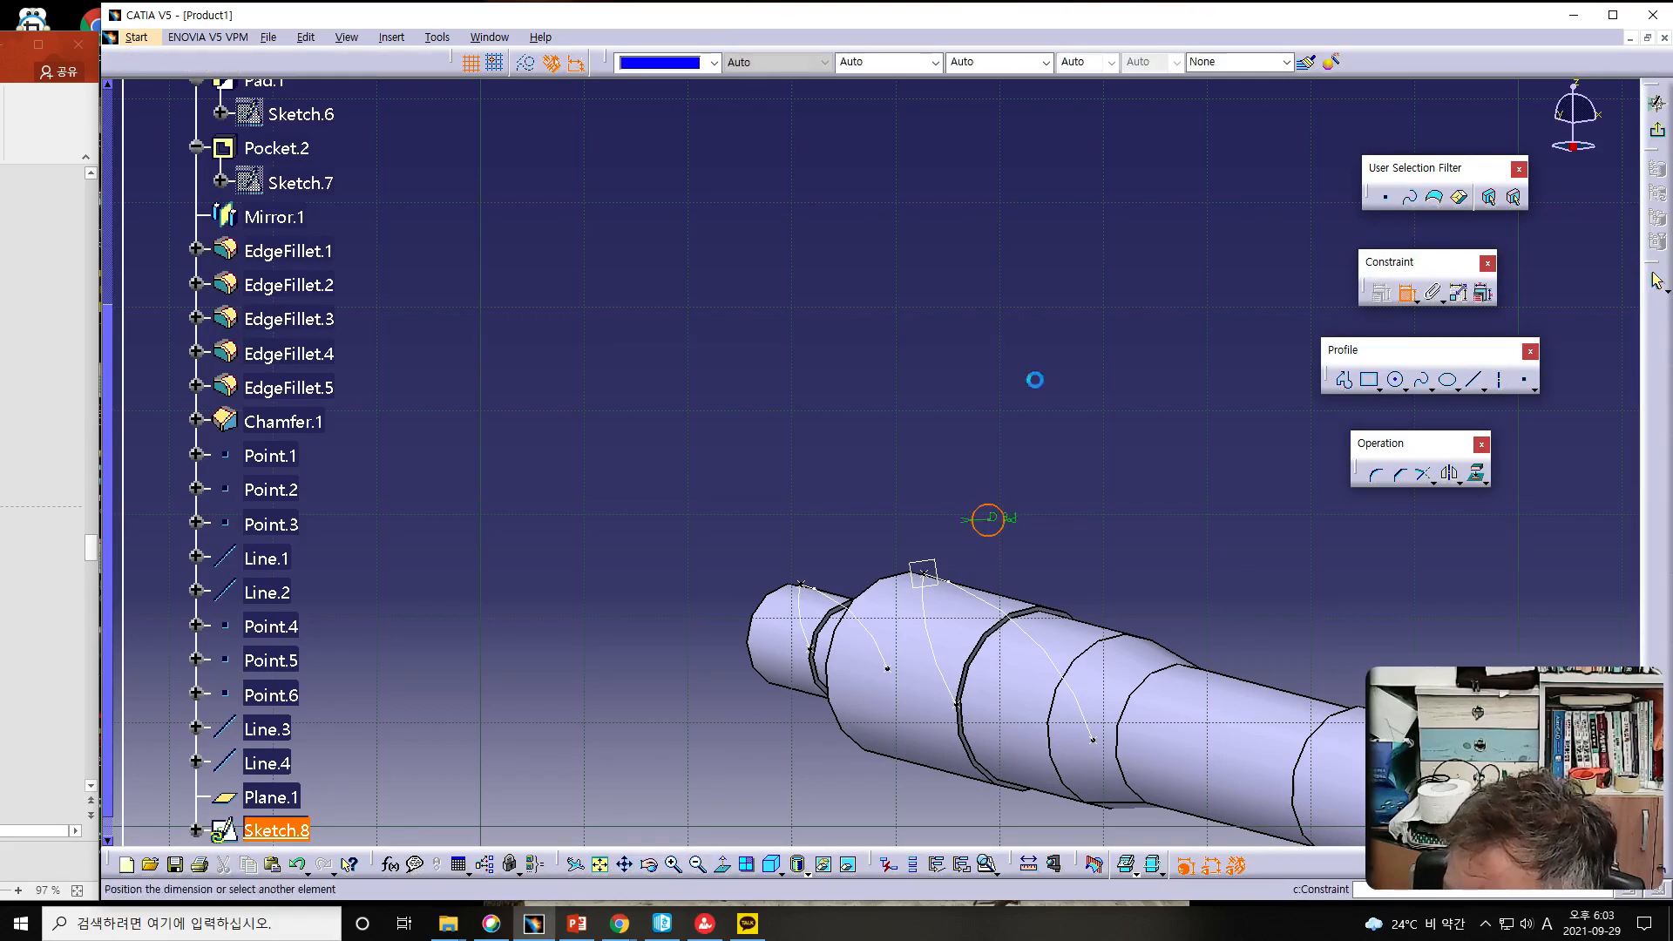
left_click(1068, 425)
double_click(1068, 425)
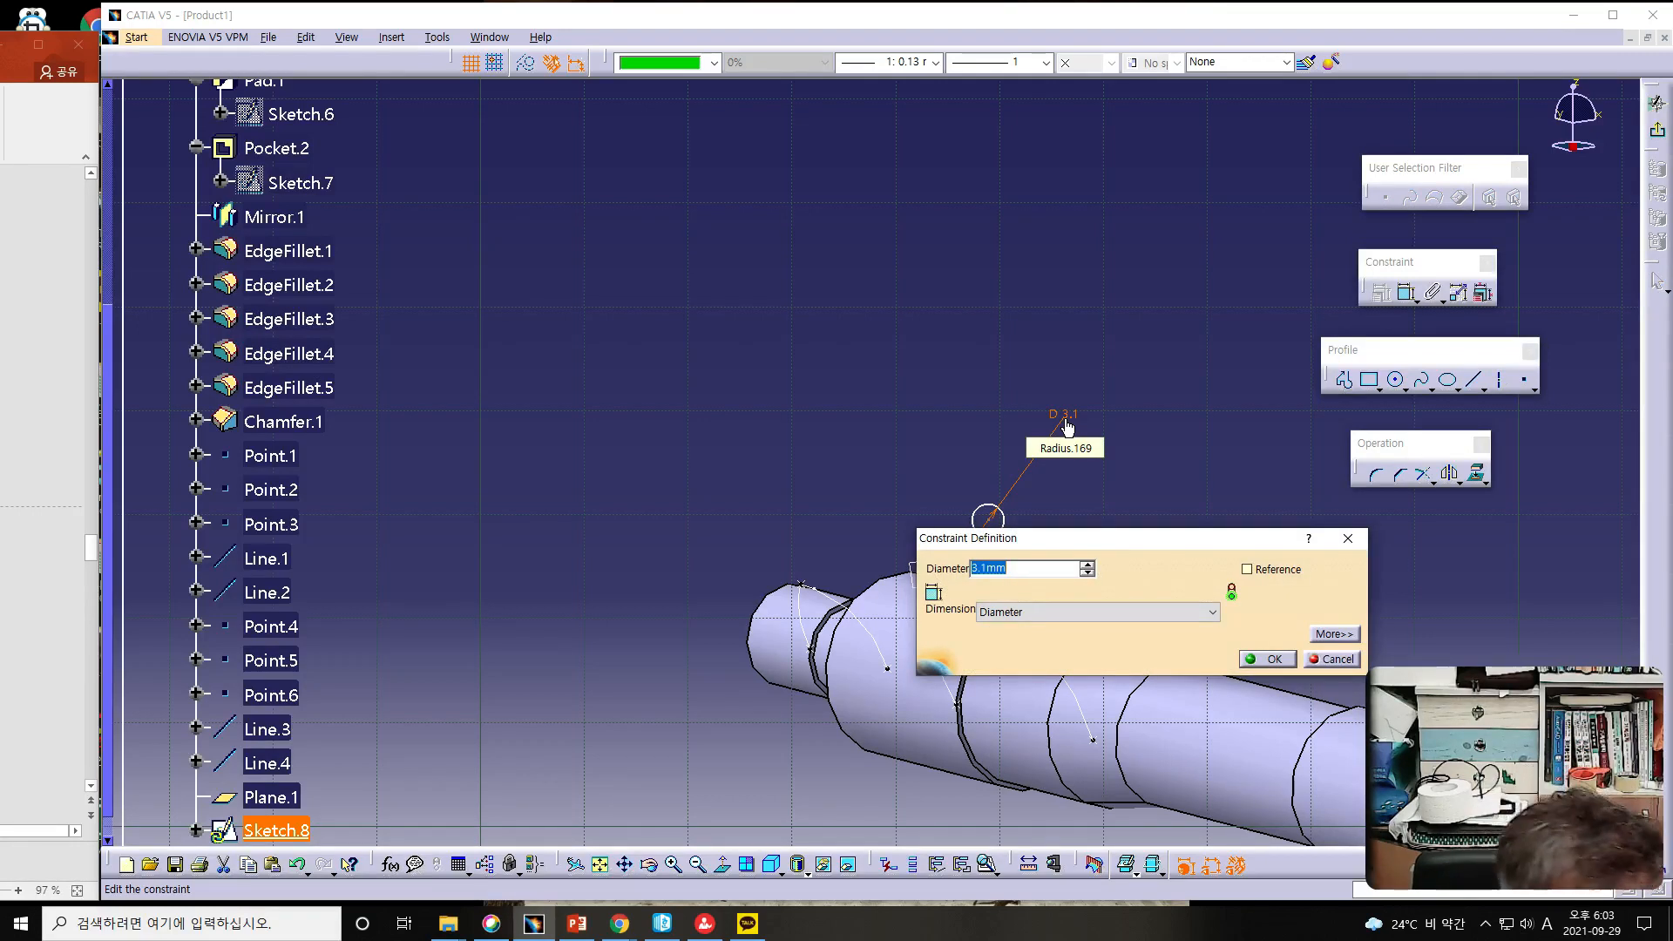
type("0.3")
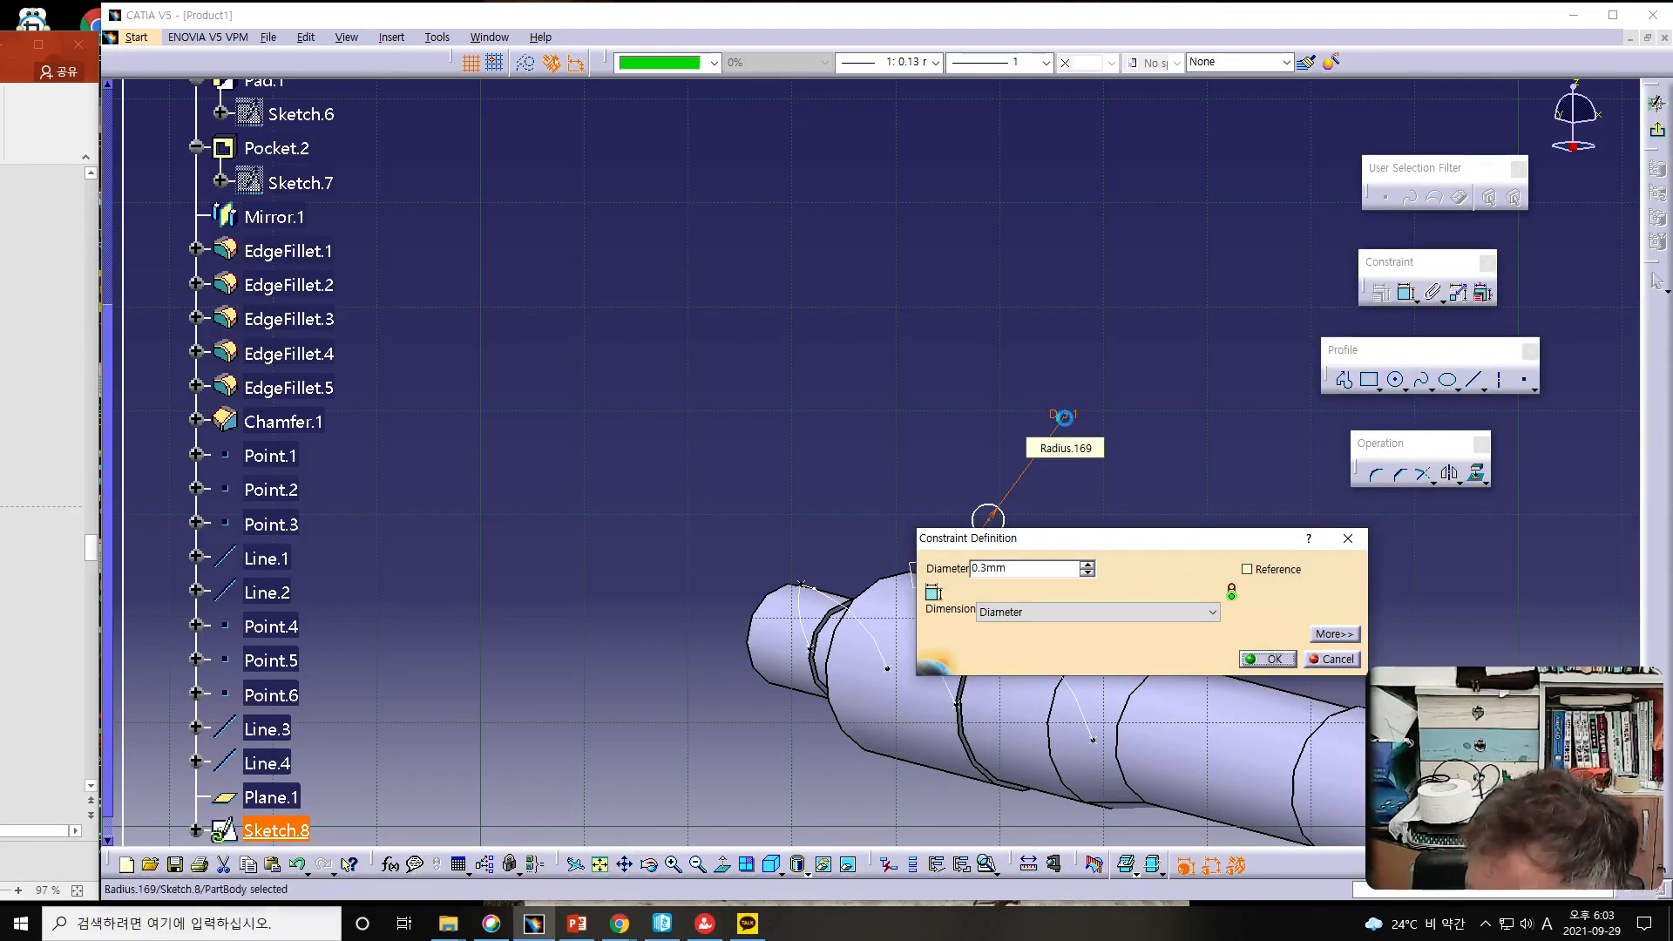
key("Return")
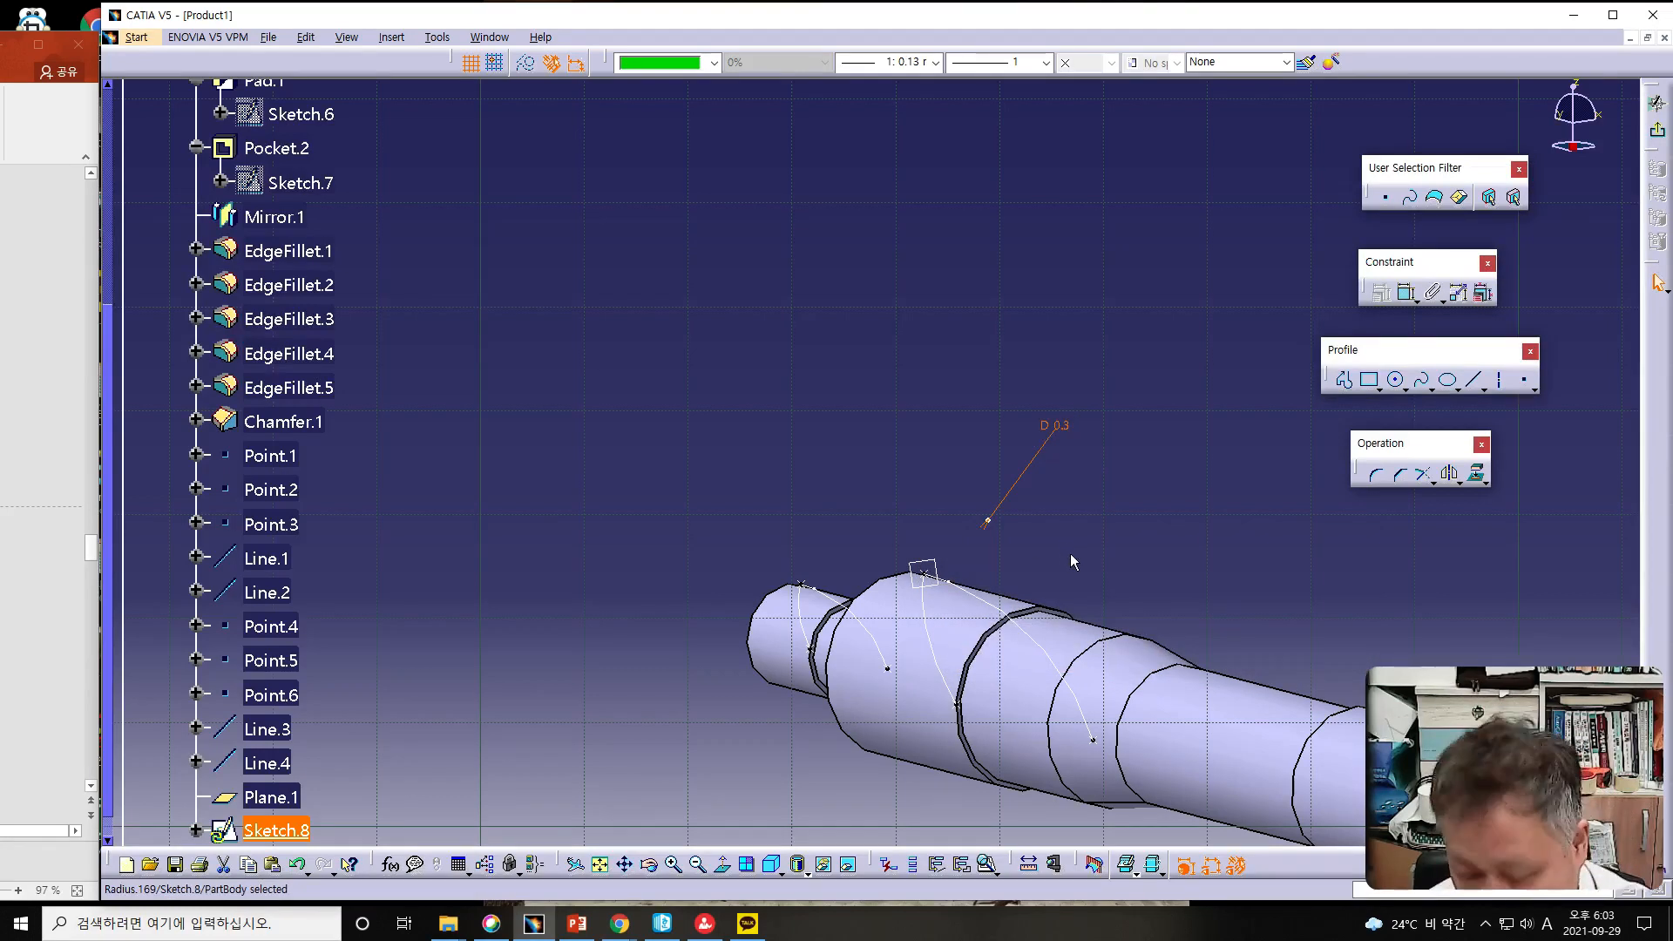
- Constrain the circle's centre to coincide with Point.1 at the end of Line.1, and exit the sketch
middle_click_drag(1106, 568, 958, 416)
left_click(985, 337)
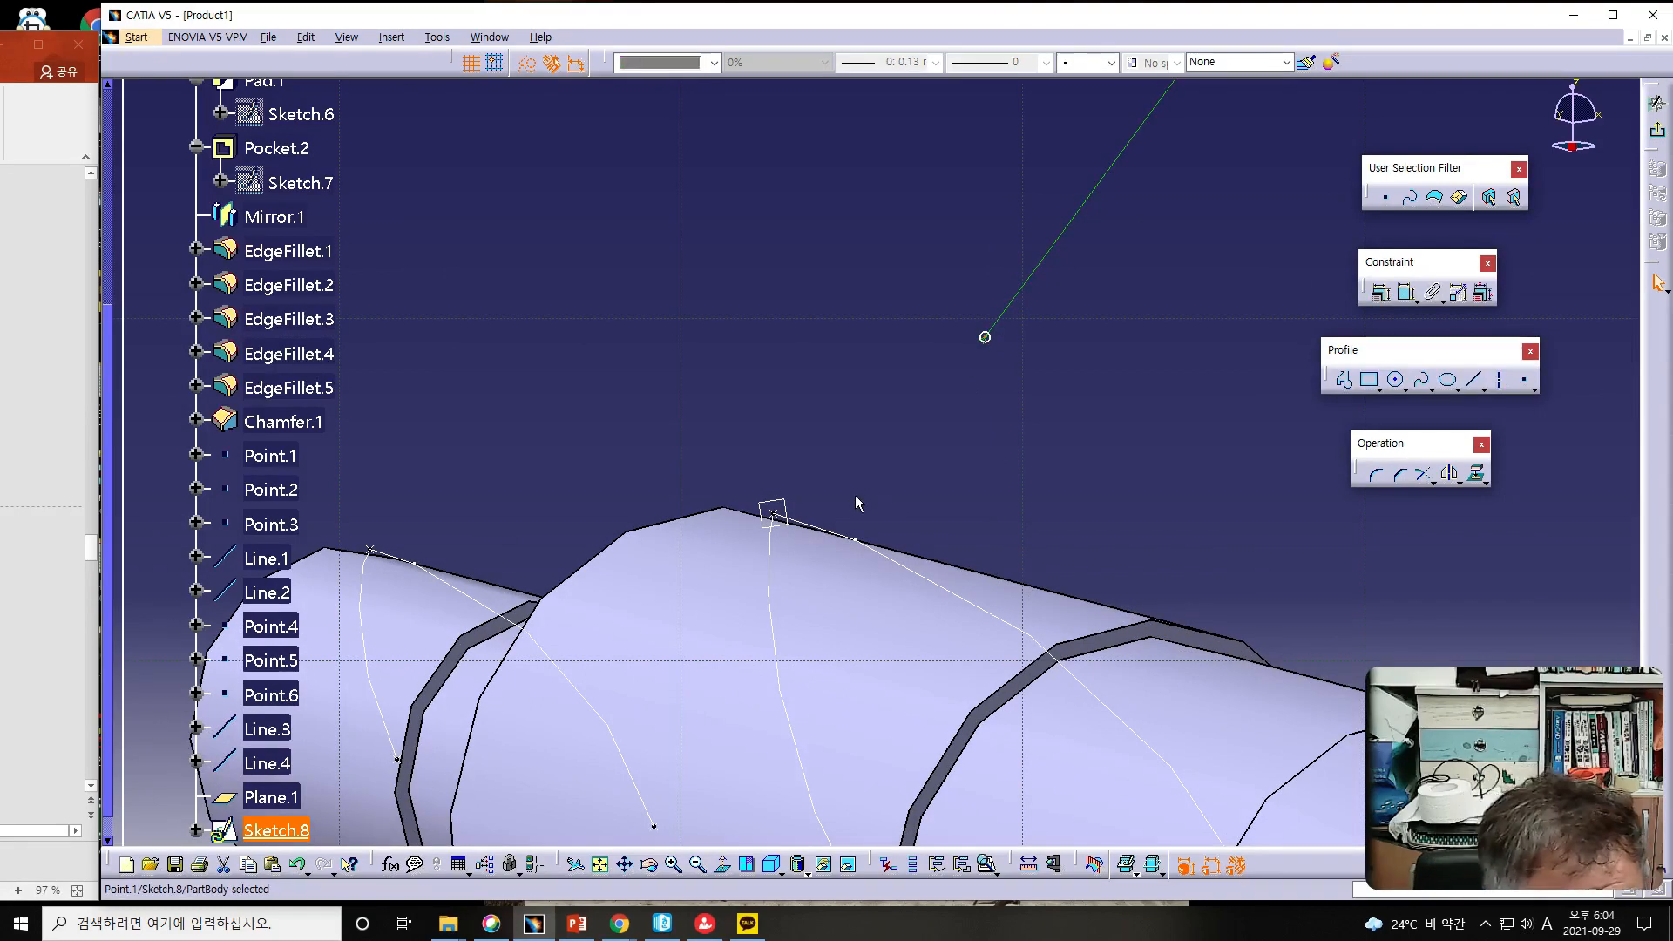
left_click(781, 518)
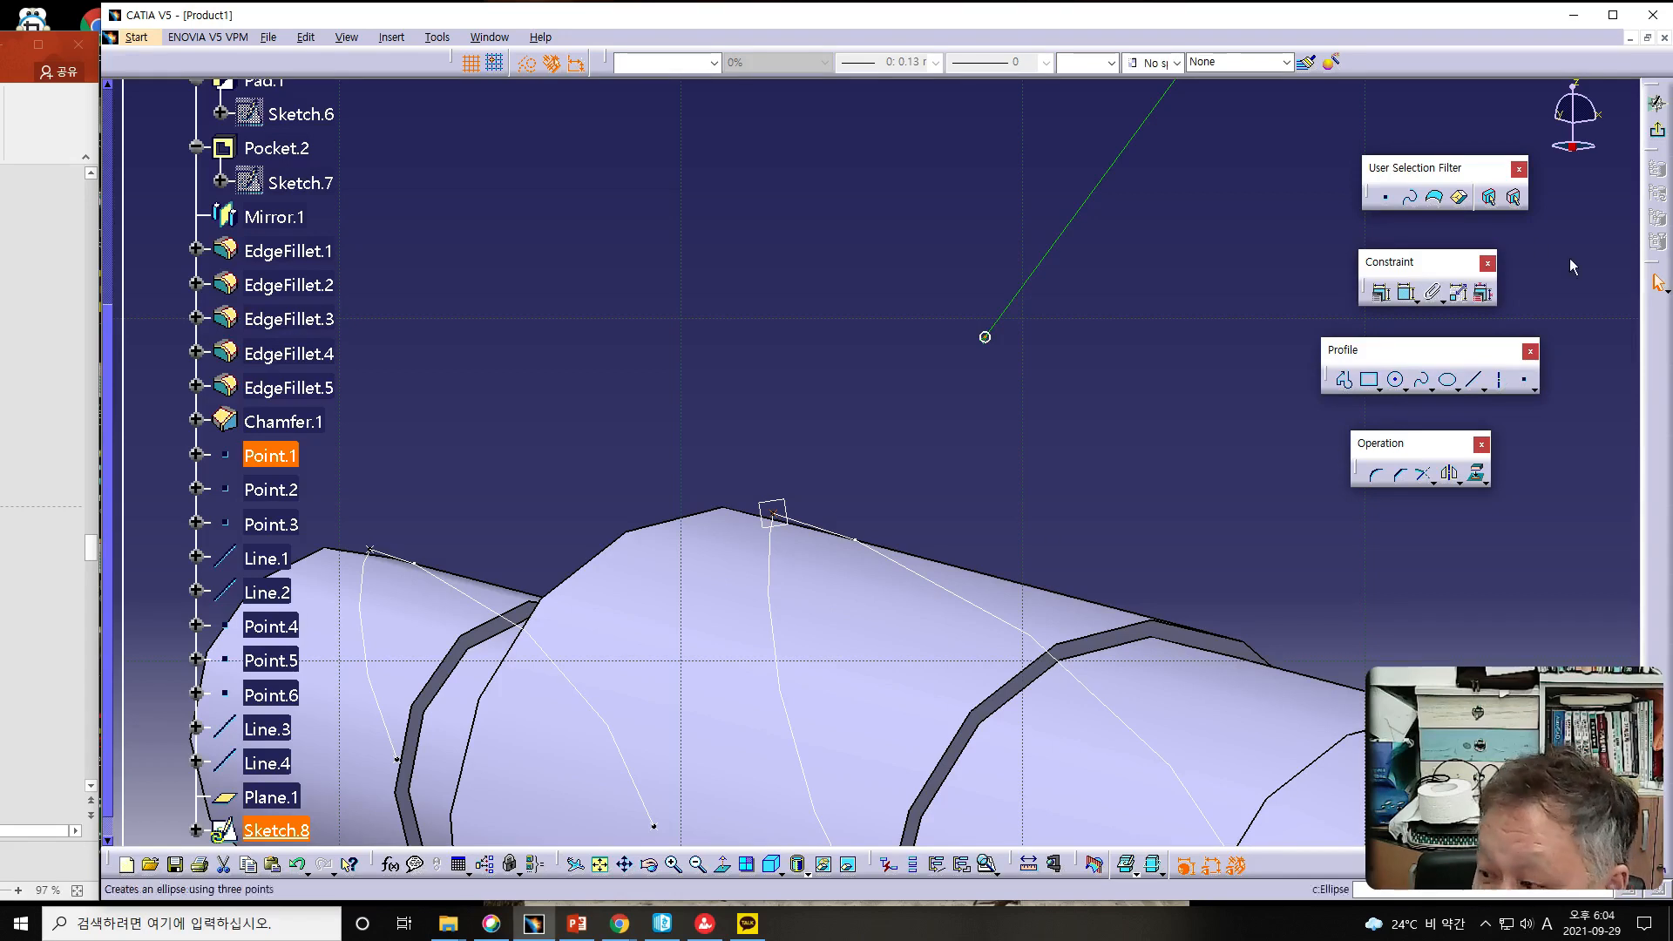
left_click(1381, 294)
left_click(1227, 230)
left_click(1220, 397)
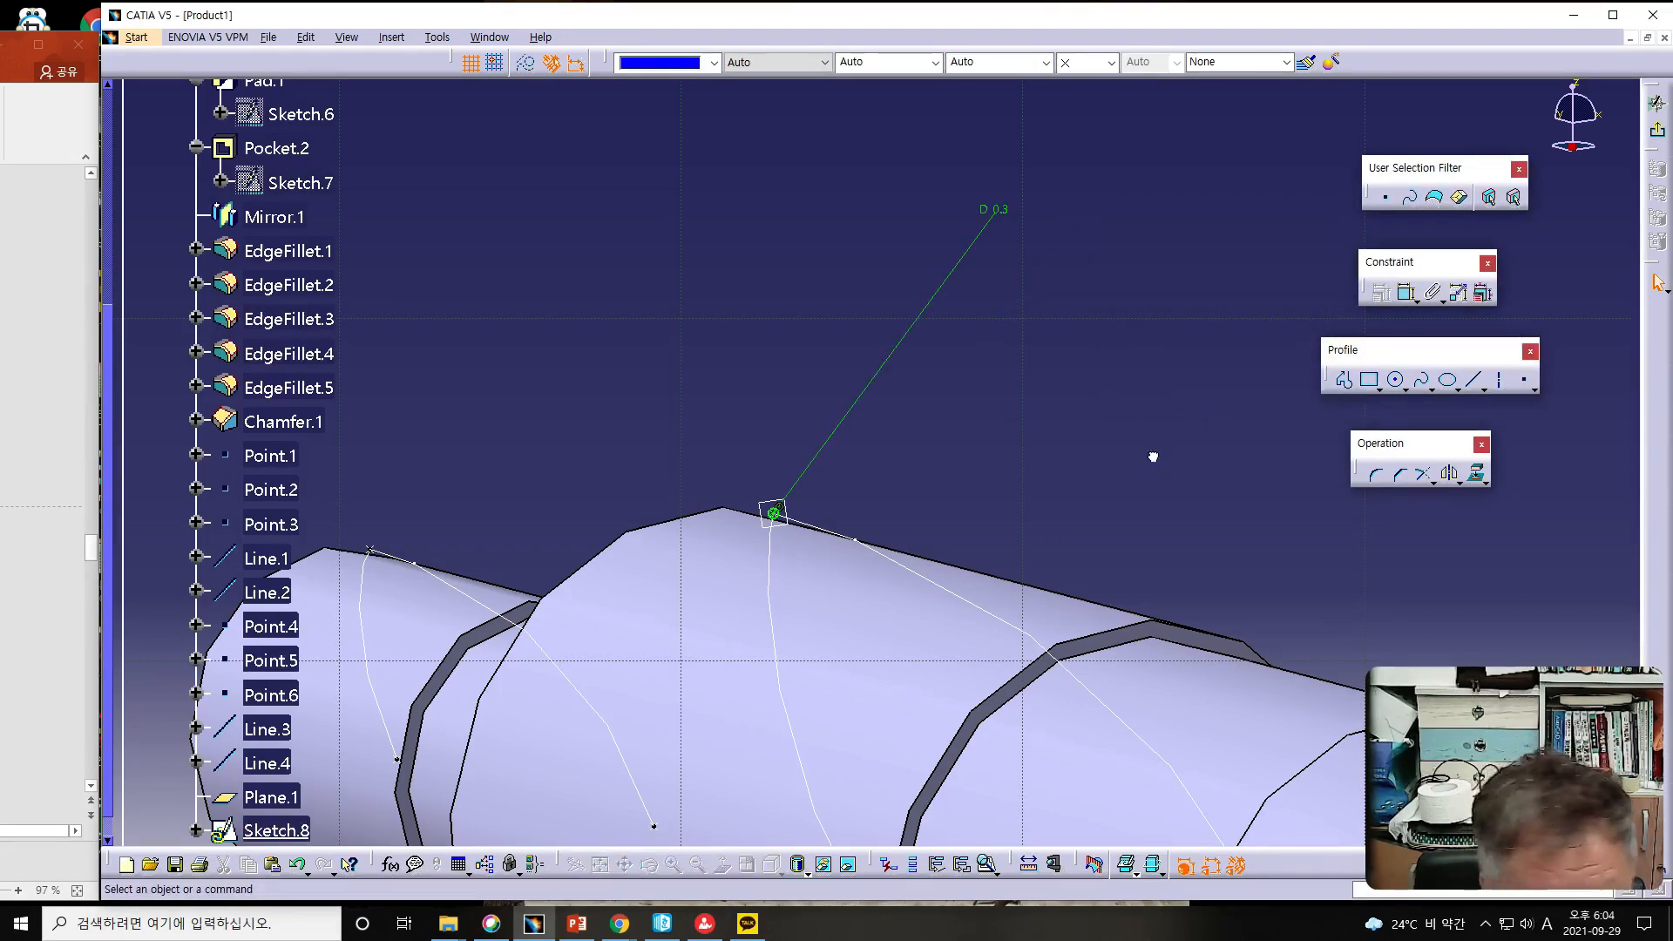
key("alt+Tab")
scroll(42, 505, "down", 1)
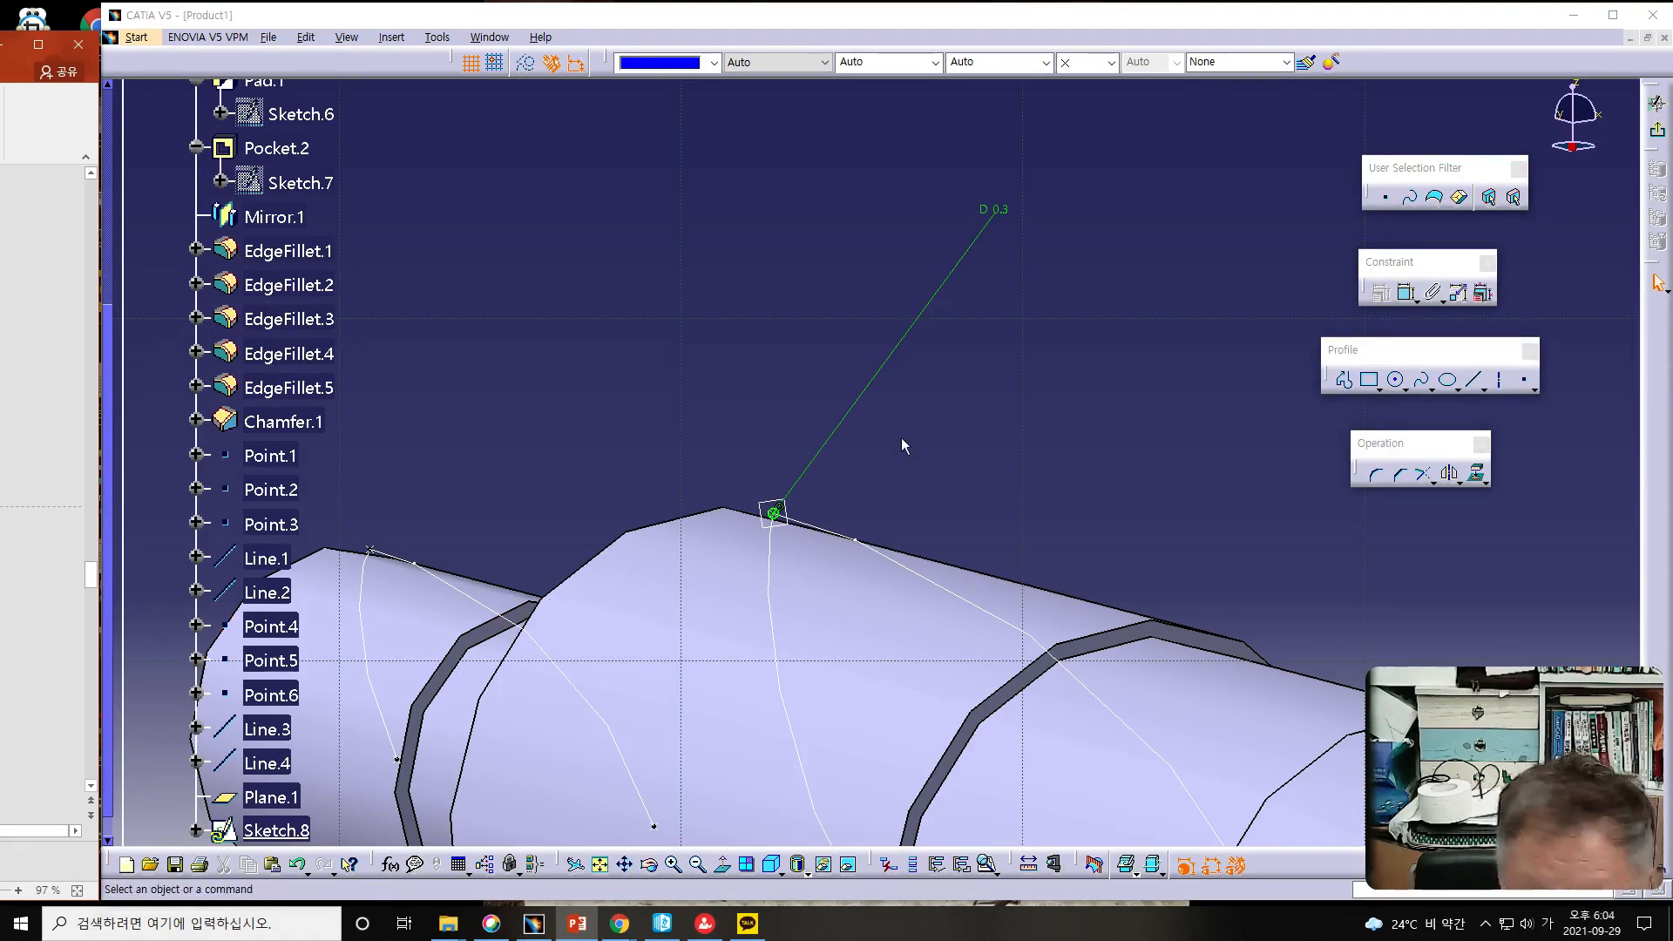
left_click(1657, 127)
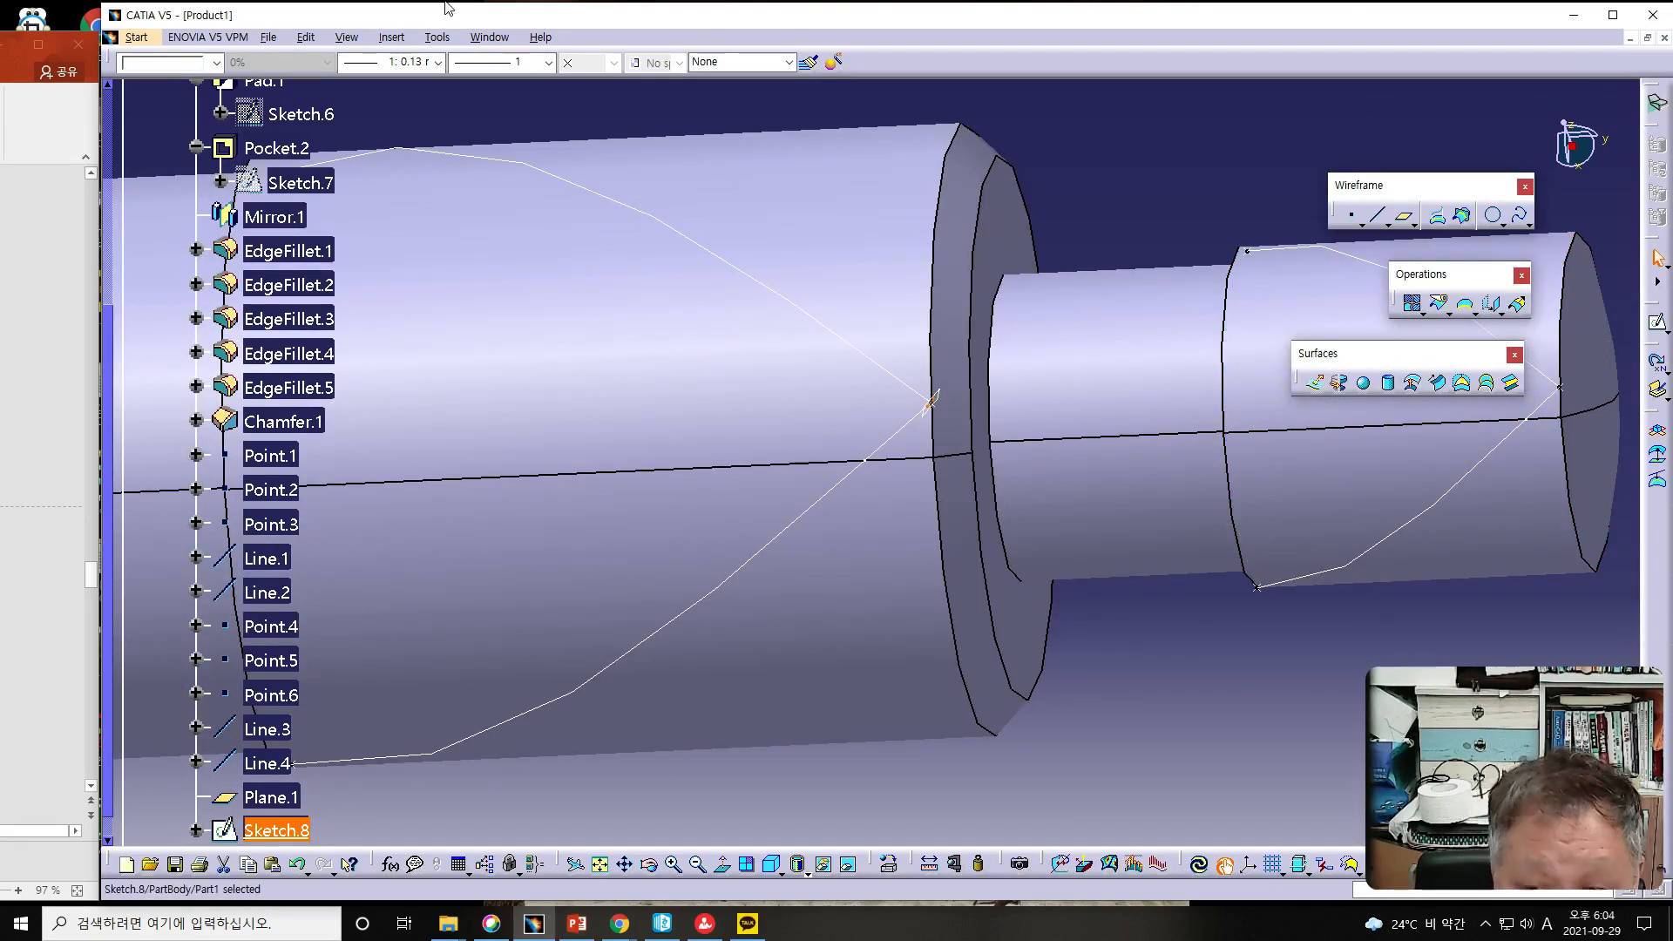
- Switch to the Part Design workbench and cut a slot in the thimble with Sketch.8 as profile and Line.1 as center curve
left_click(153, 41)
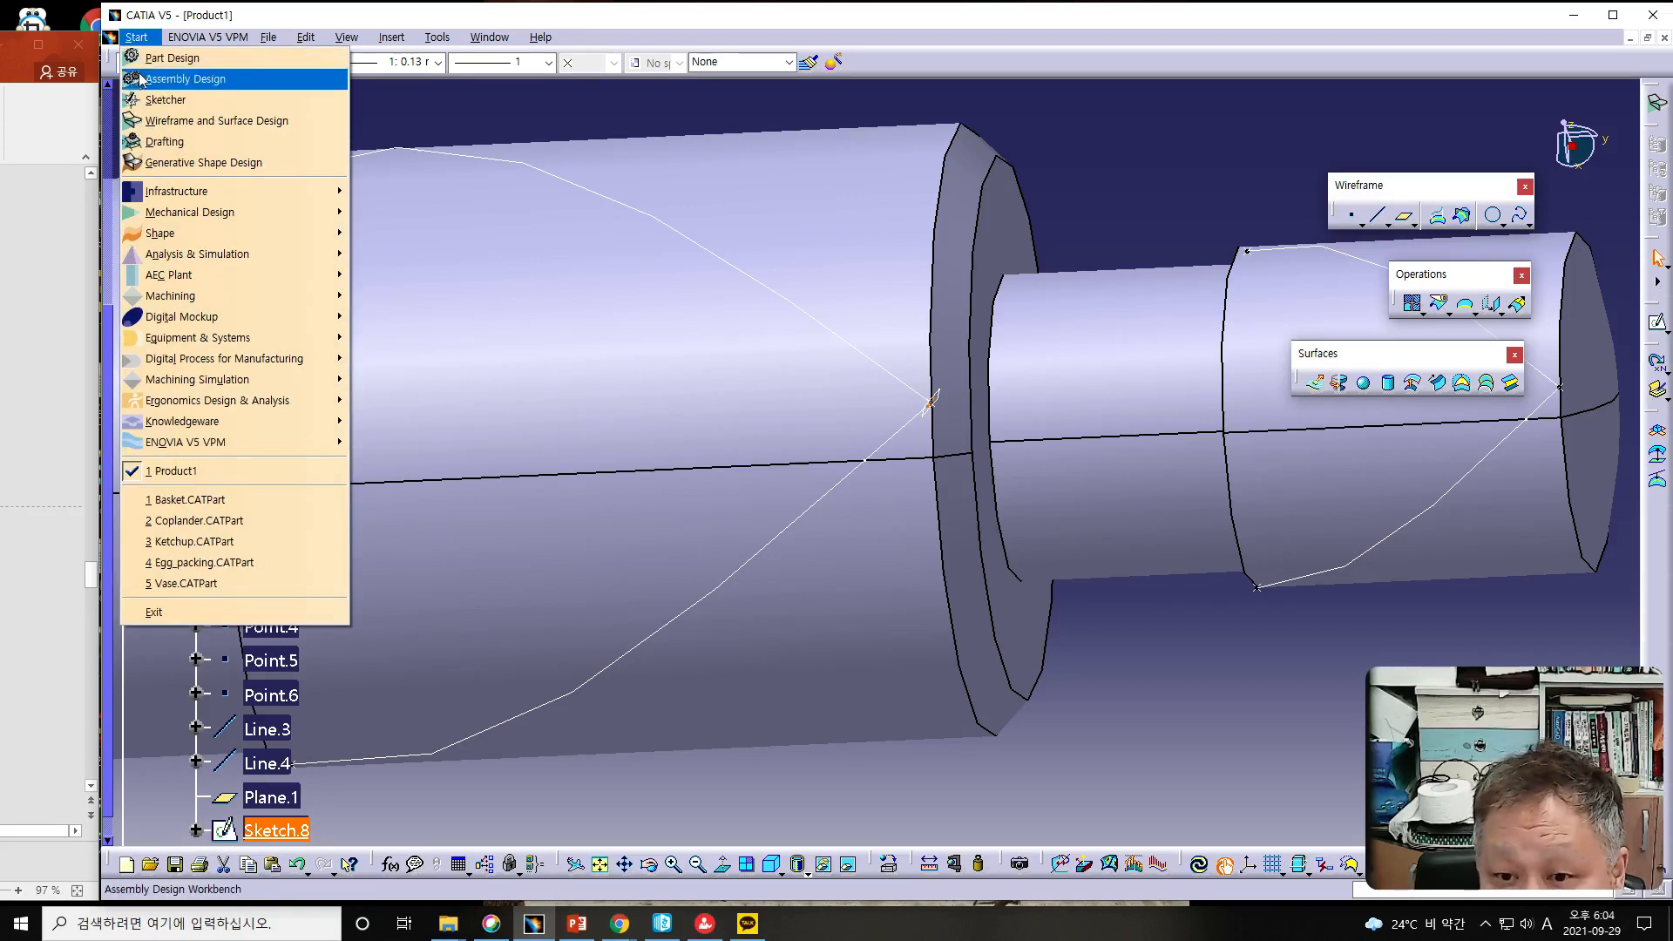
left_click(165, 58)
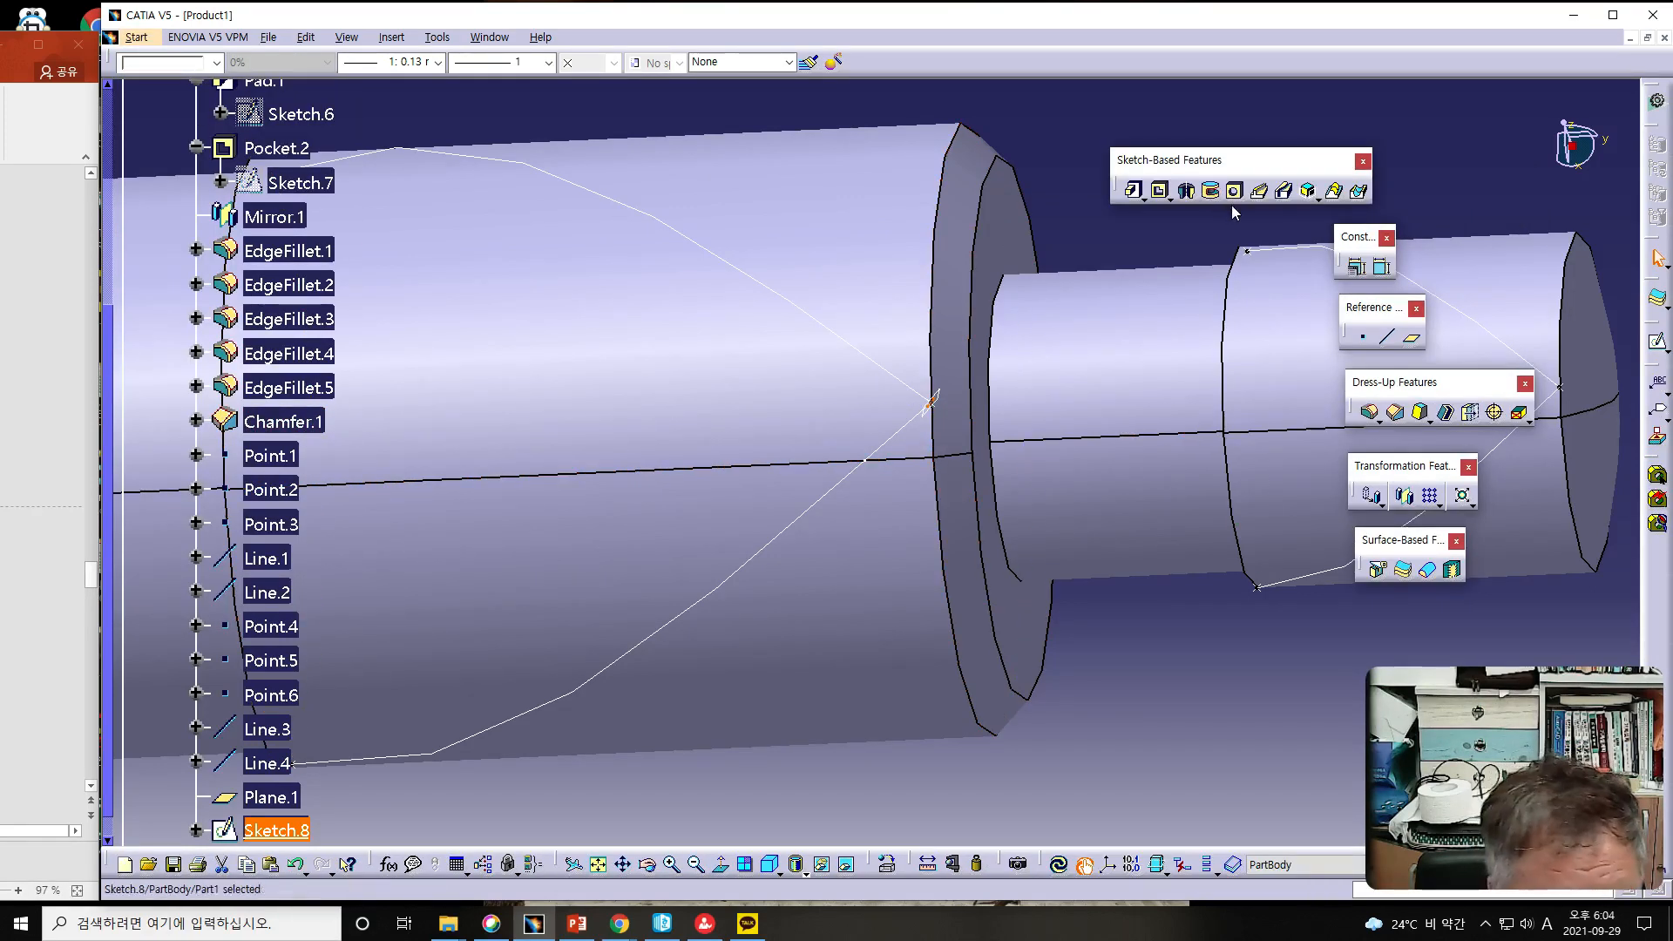
left_click(1285, 192)
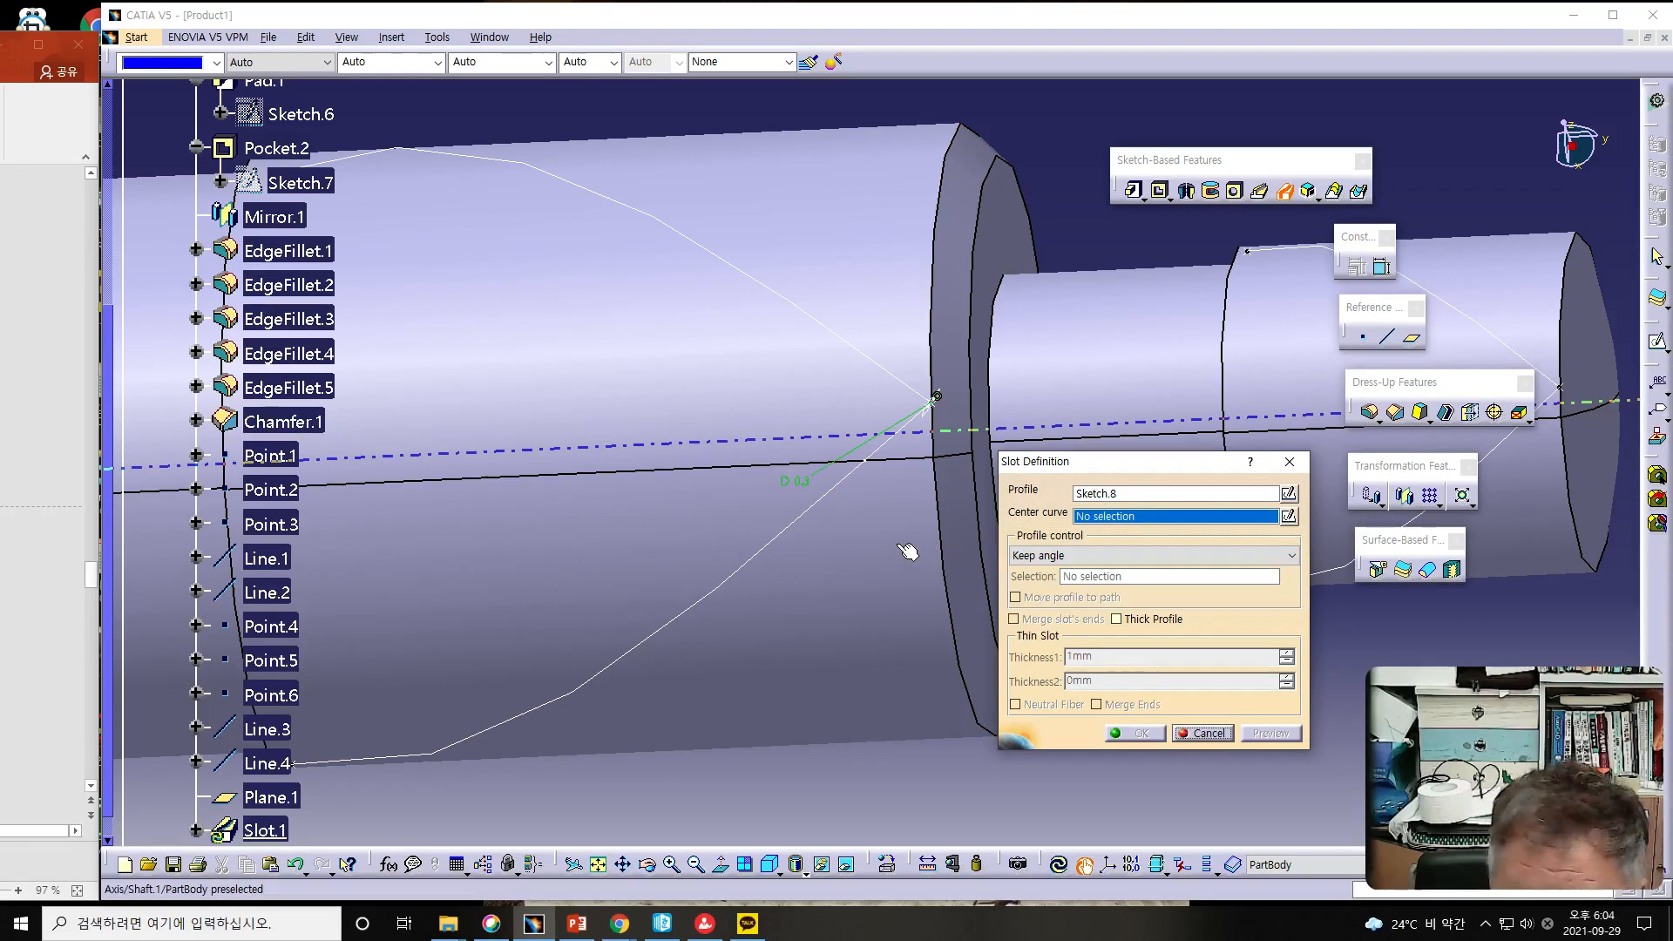
left_click(866, 354)
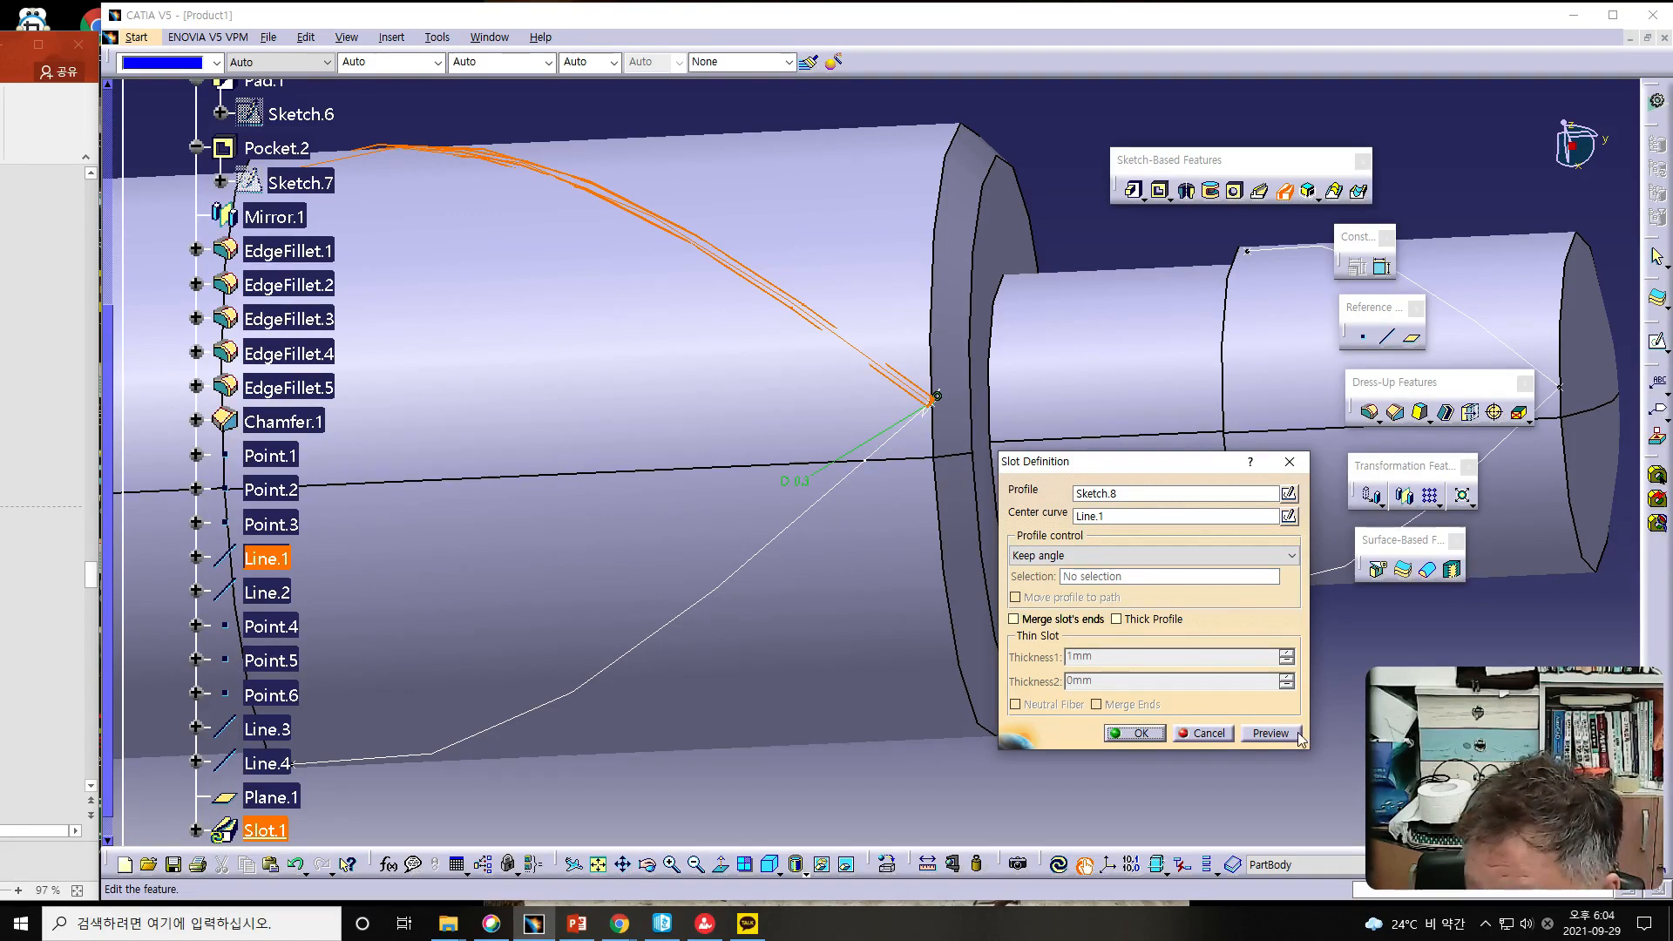
left_click(1271, 733)
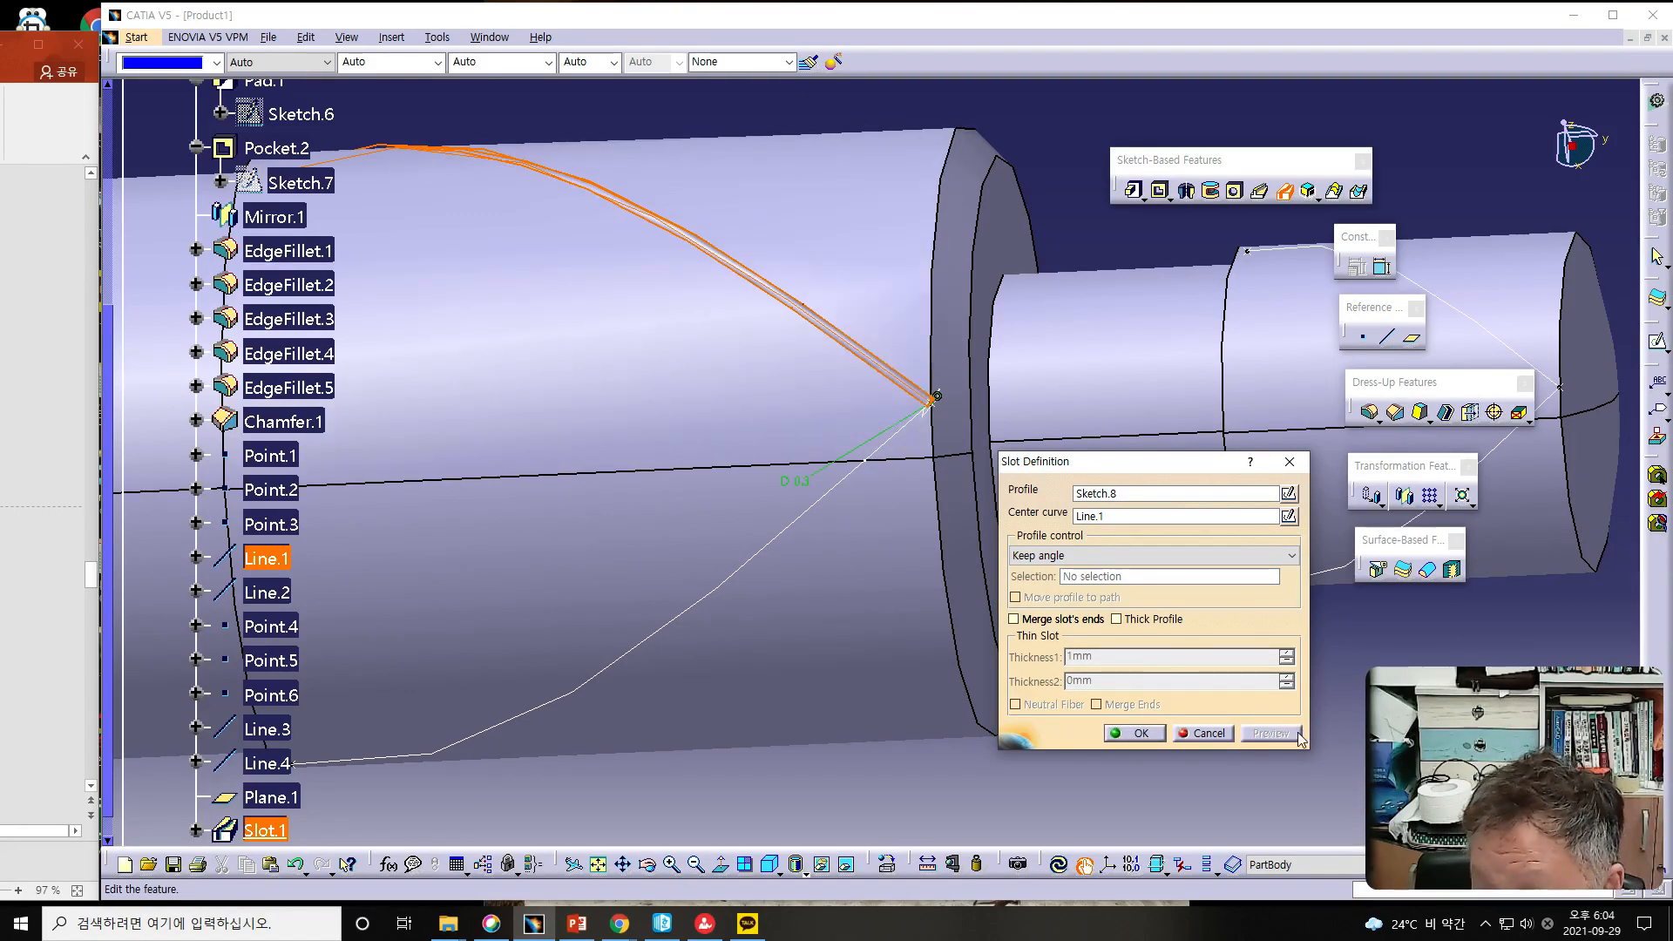
left_click(1140, 733)
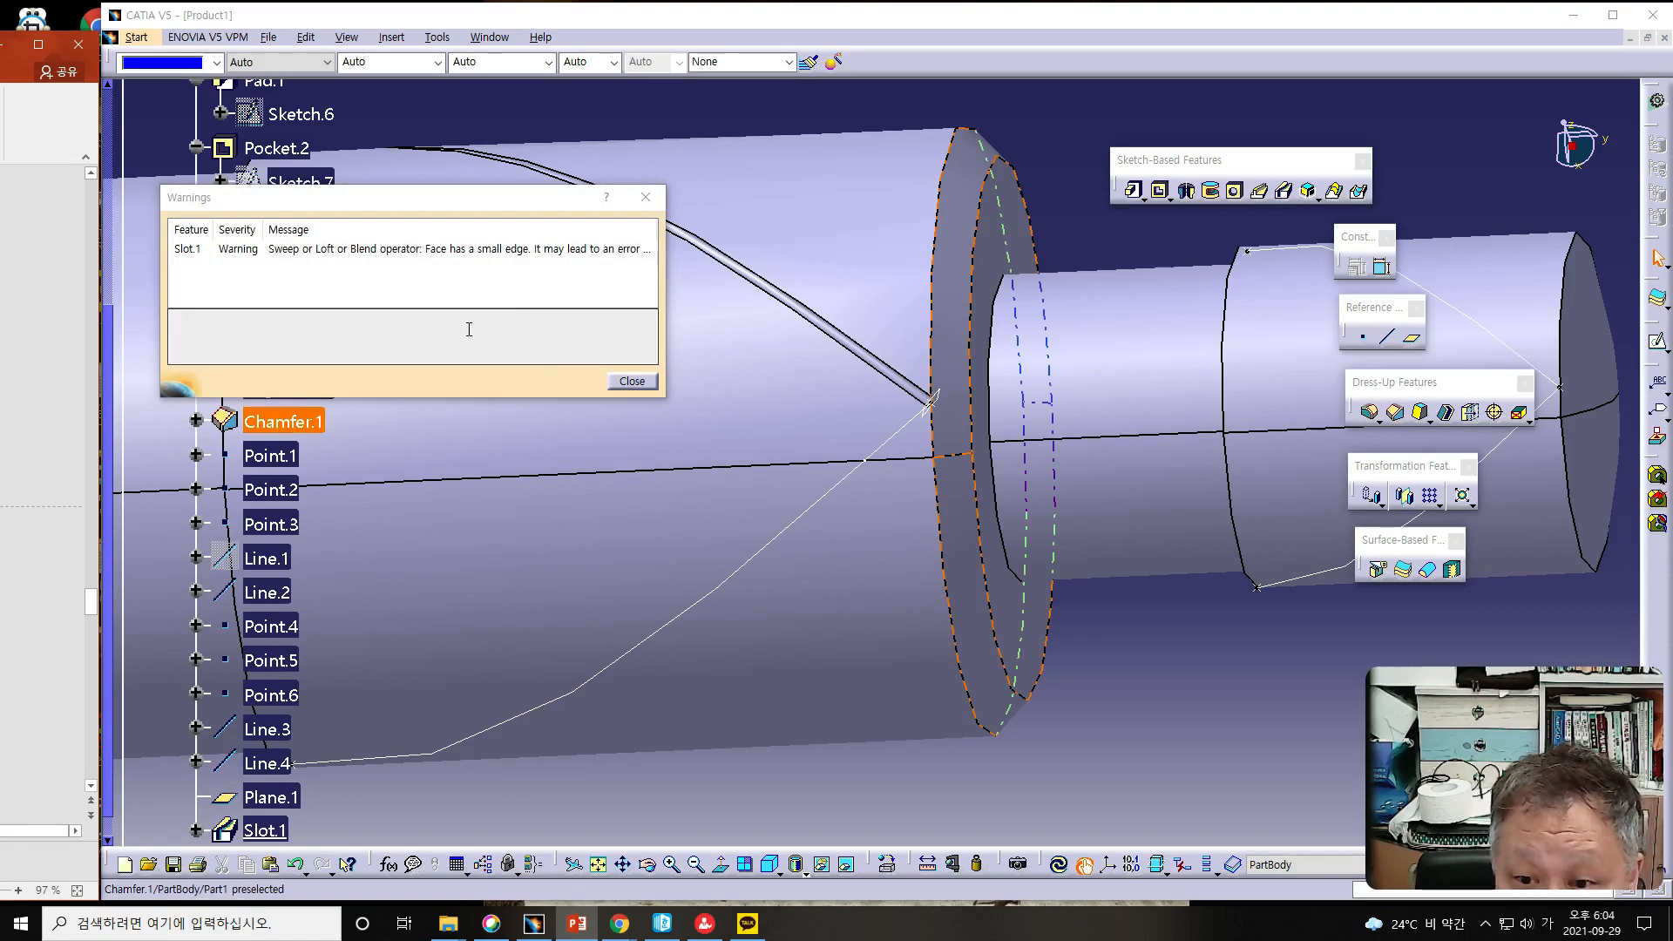
left_click(614, 382)
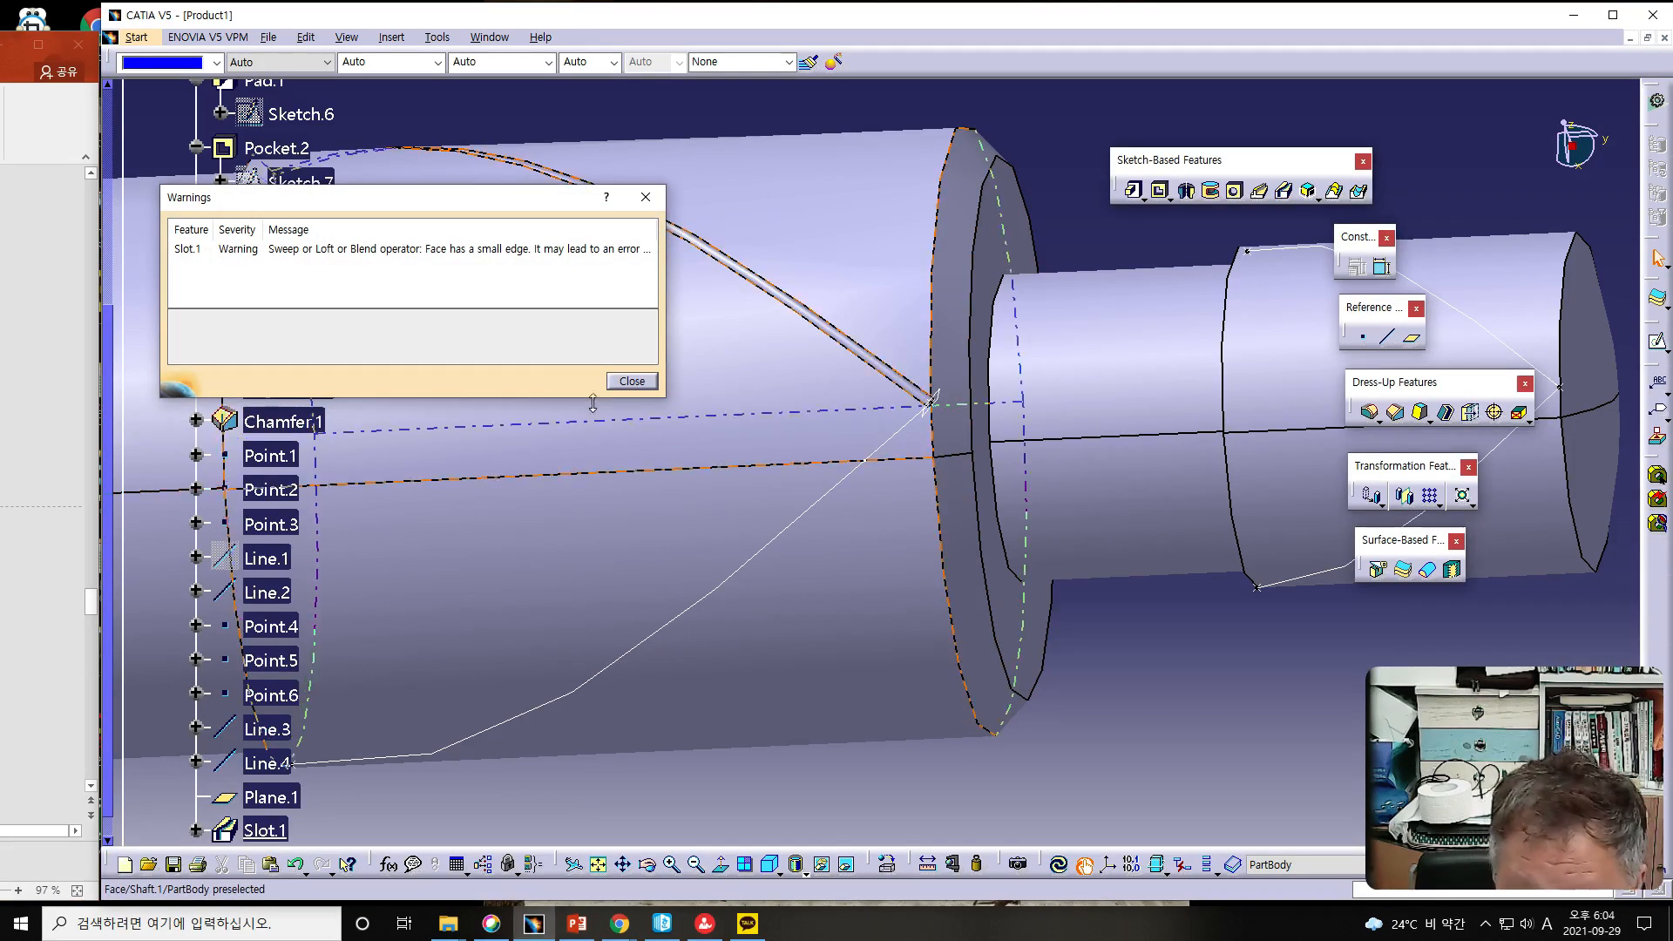
left_click(629, 381)
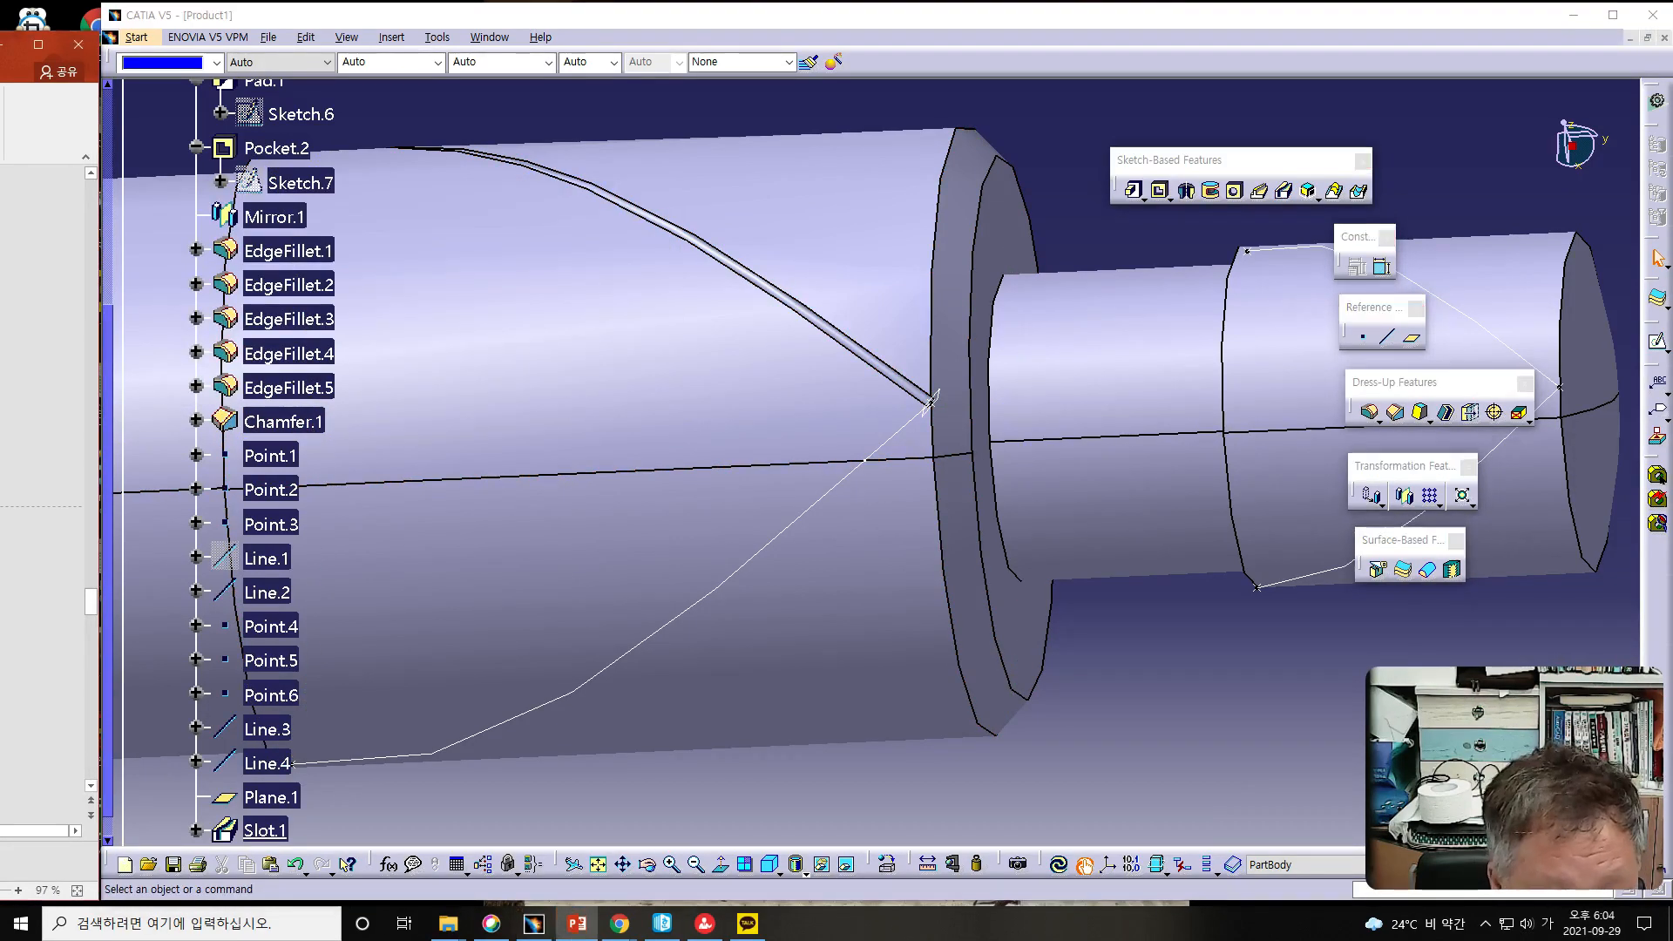
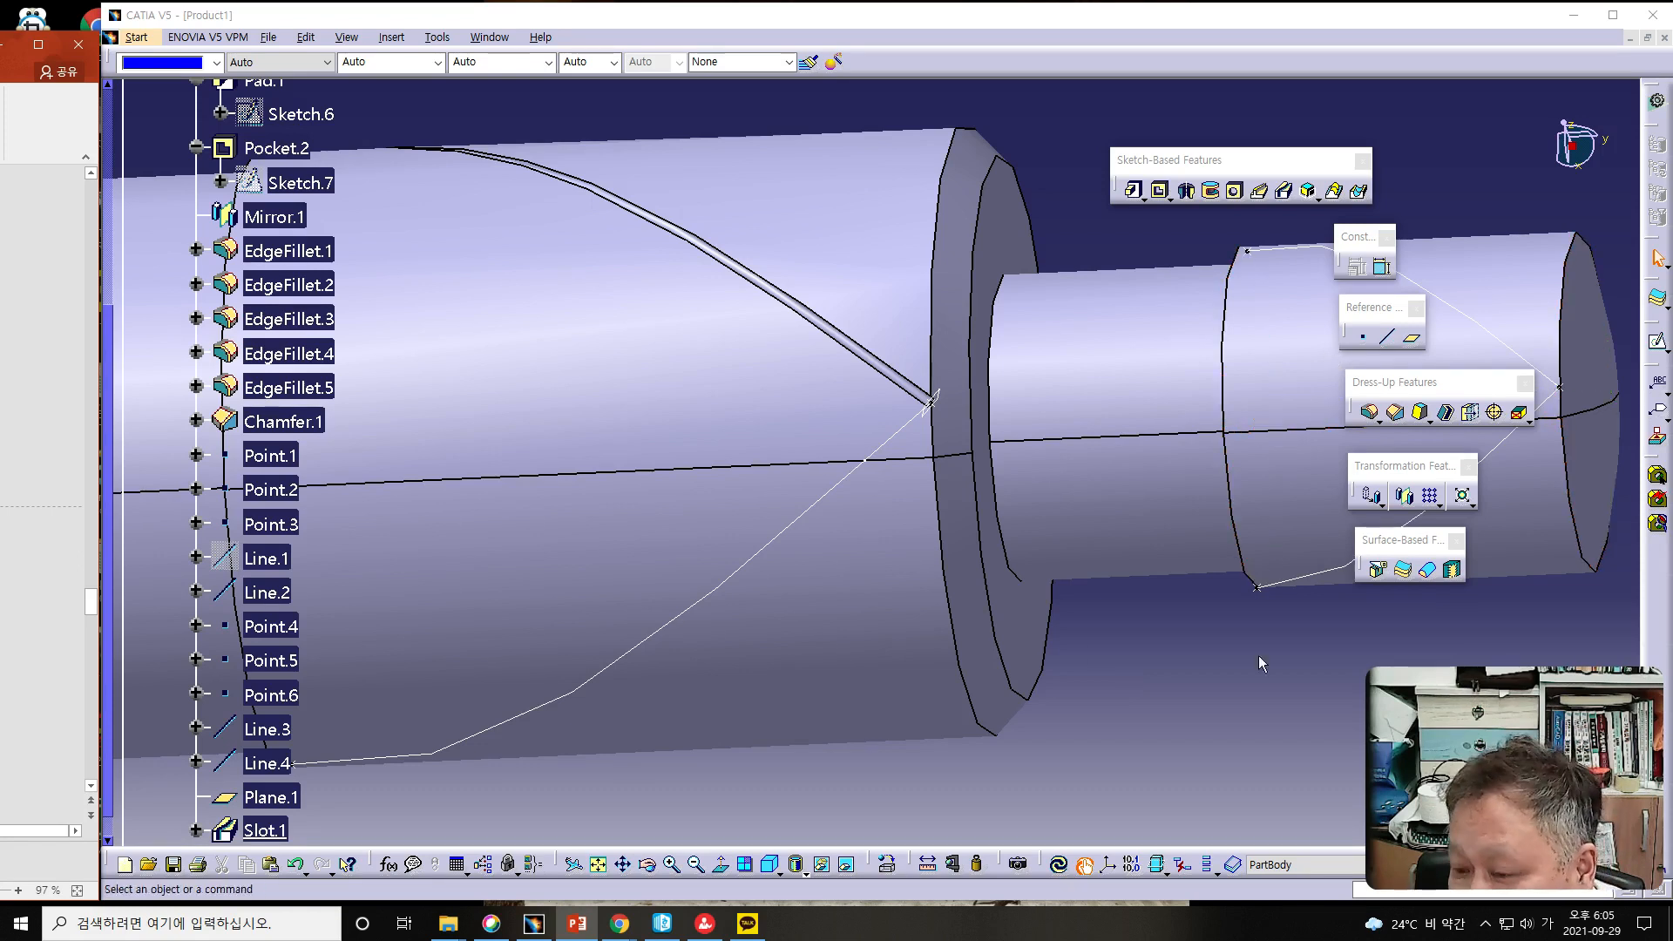
- Create a plane of type Normal to curve on Line.2 of the thimble, passing through Point.1
mouse_move(1217, 689)
middle_mouse_down("ctrl")
mouse_move(1199, 665)
mouse_move(1213, 710)
mouse_move(1236, 709)
middle_mouse_up("ctrl")
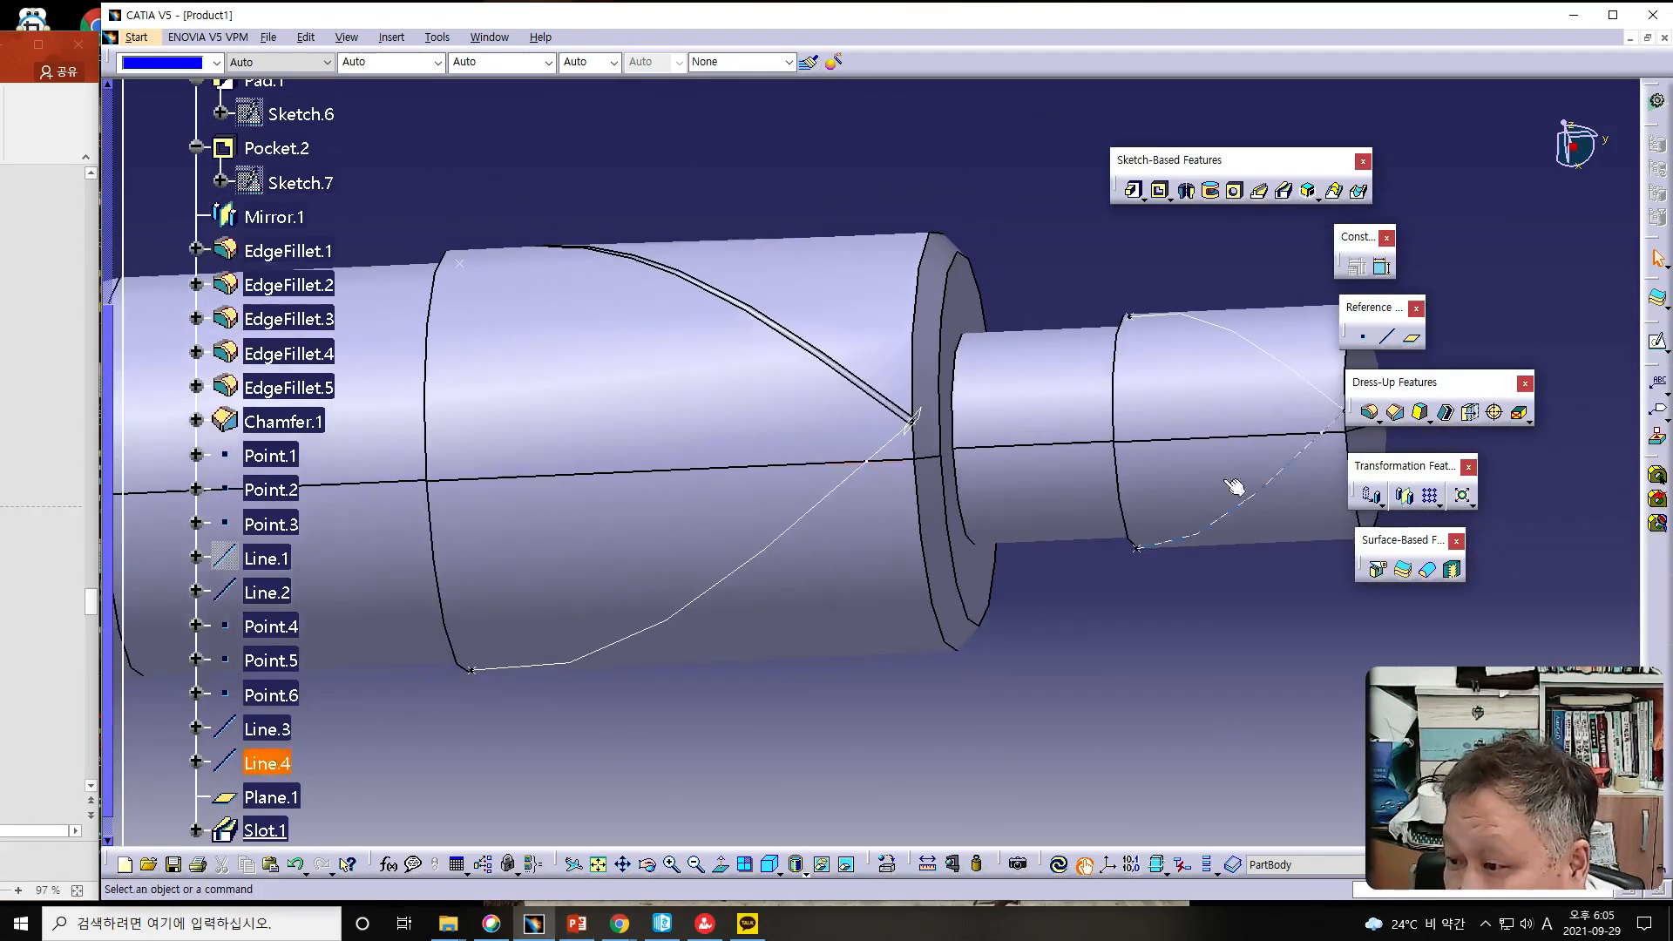
left_click(1412, 341)
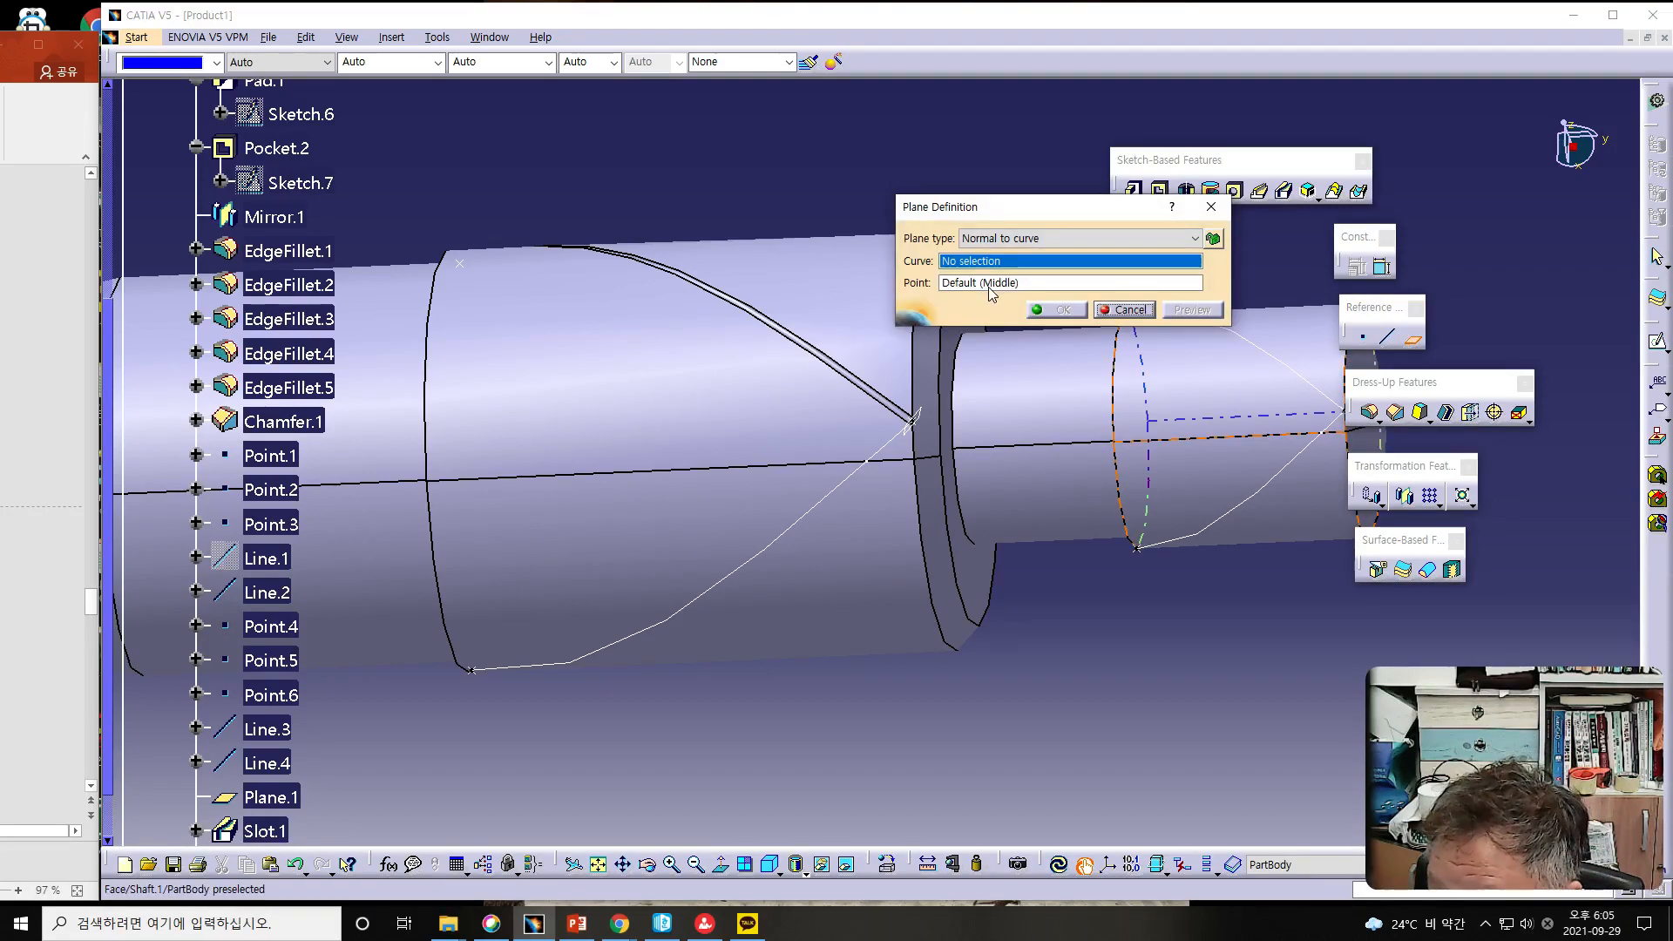
left_click(1037, 241)
left_click(1035, 241)
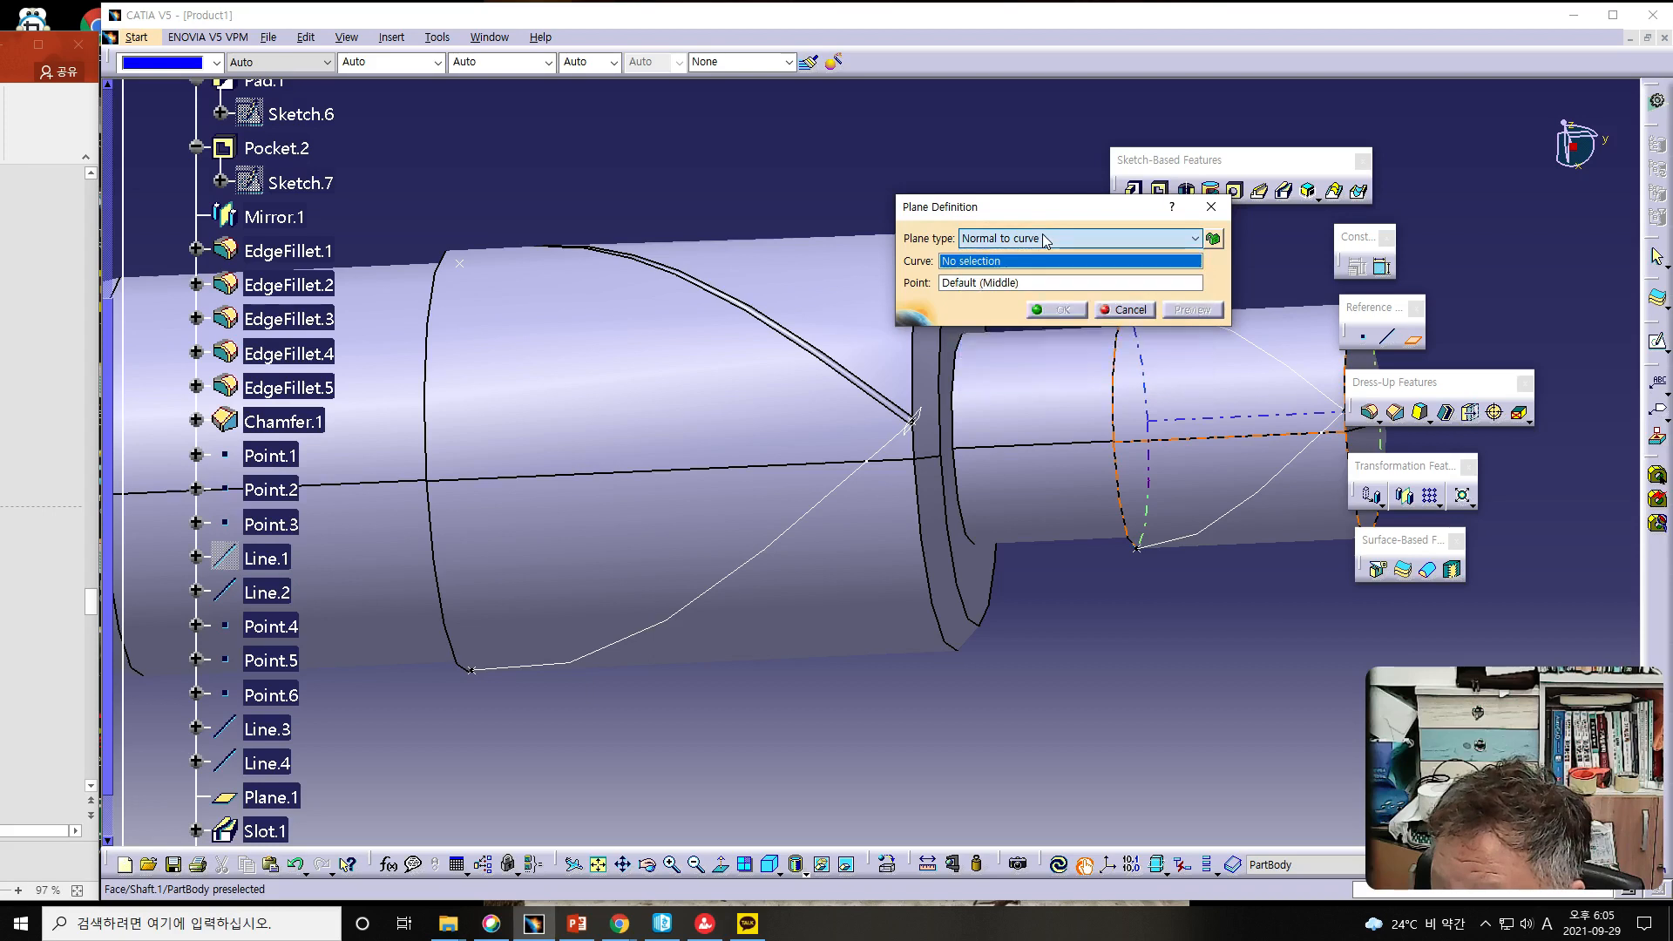
left_click(813, 519)
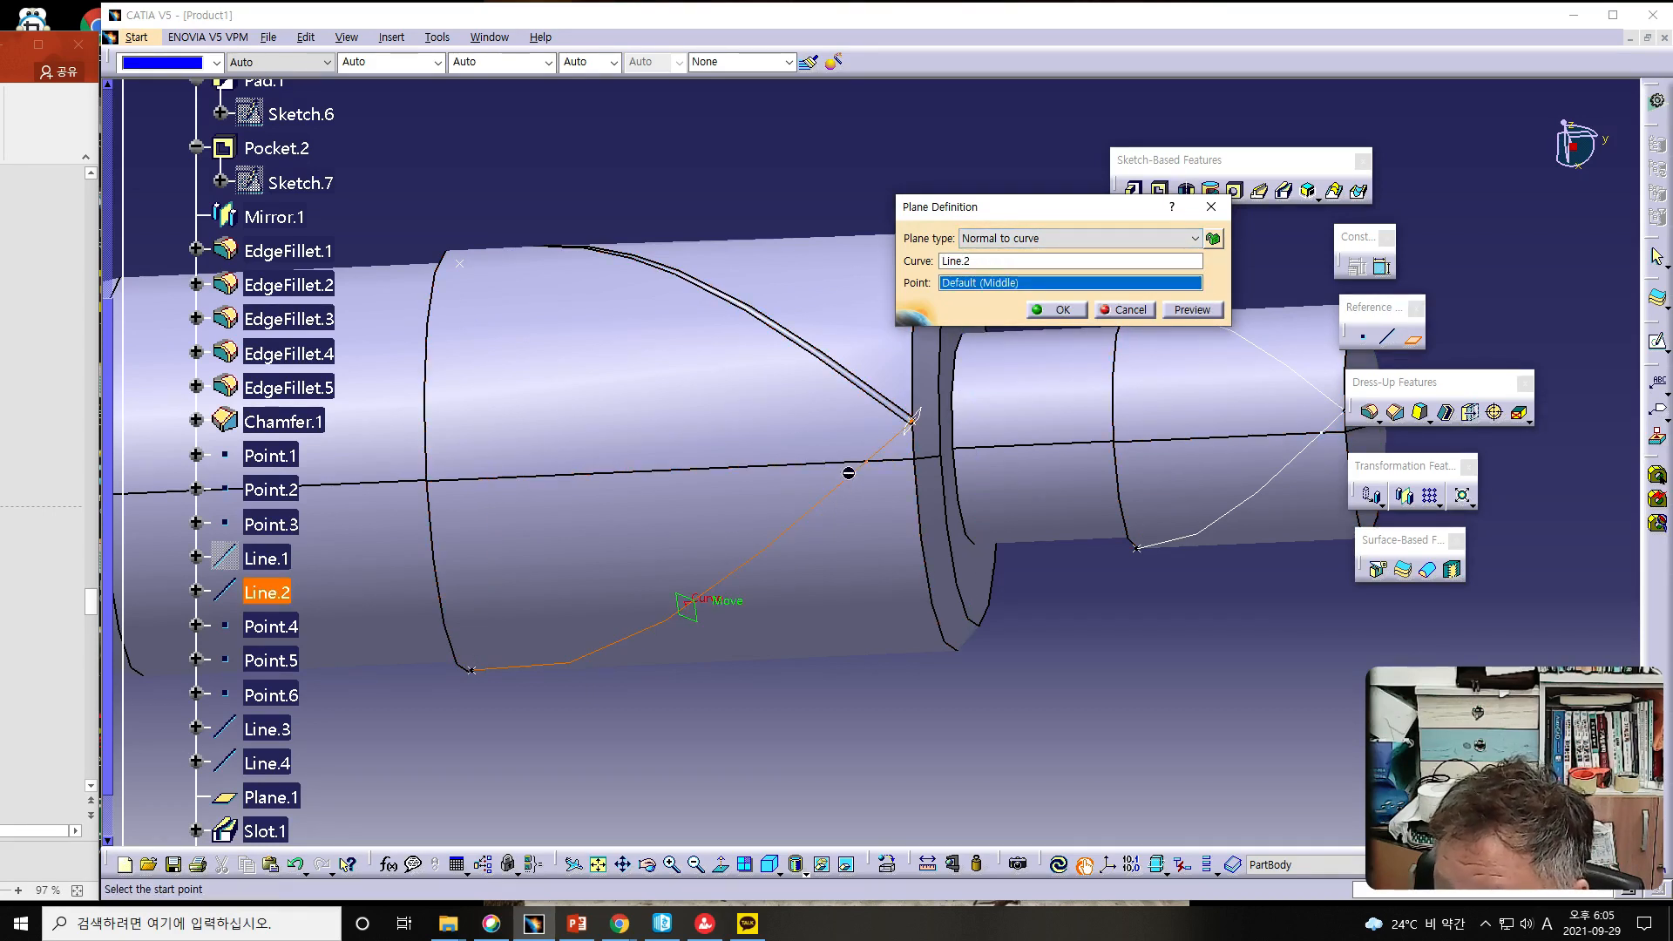
left_click(915, 423)
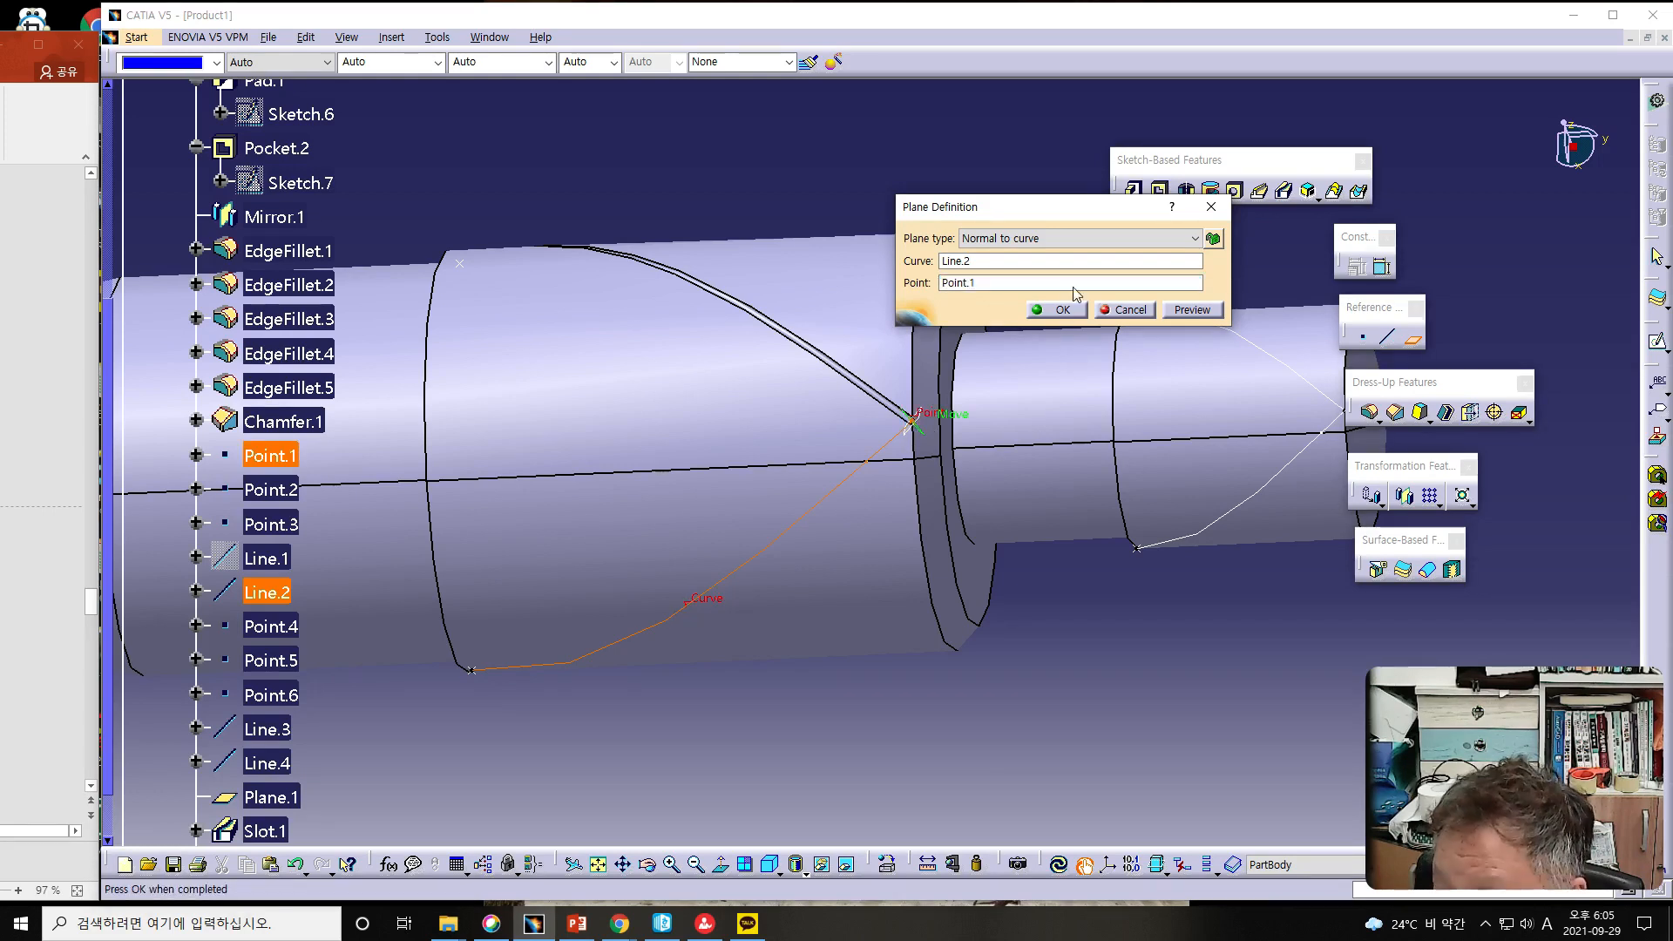
left_click(1061, 310)
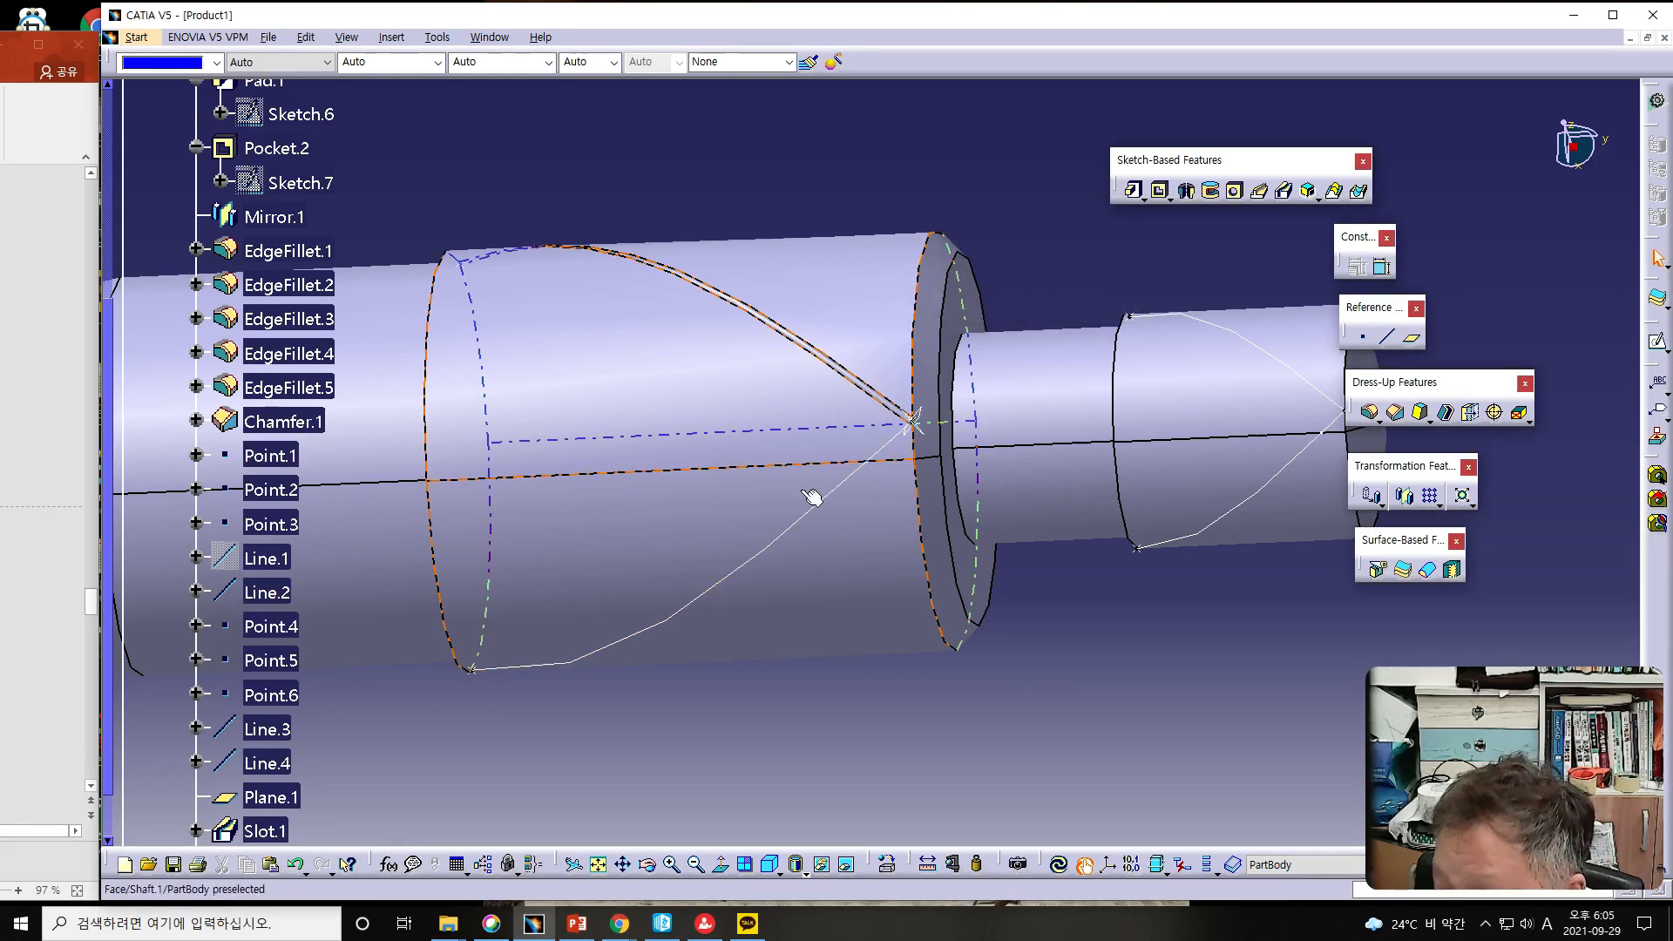
- Start a sketch on the plane normal to Line.2 and draw a circle about 1 mm in diameter, clear of the thimble near Point.1
left_click(1657, 384)
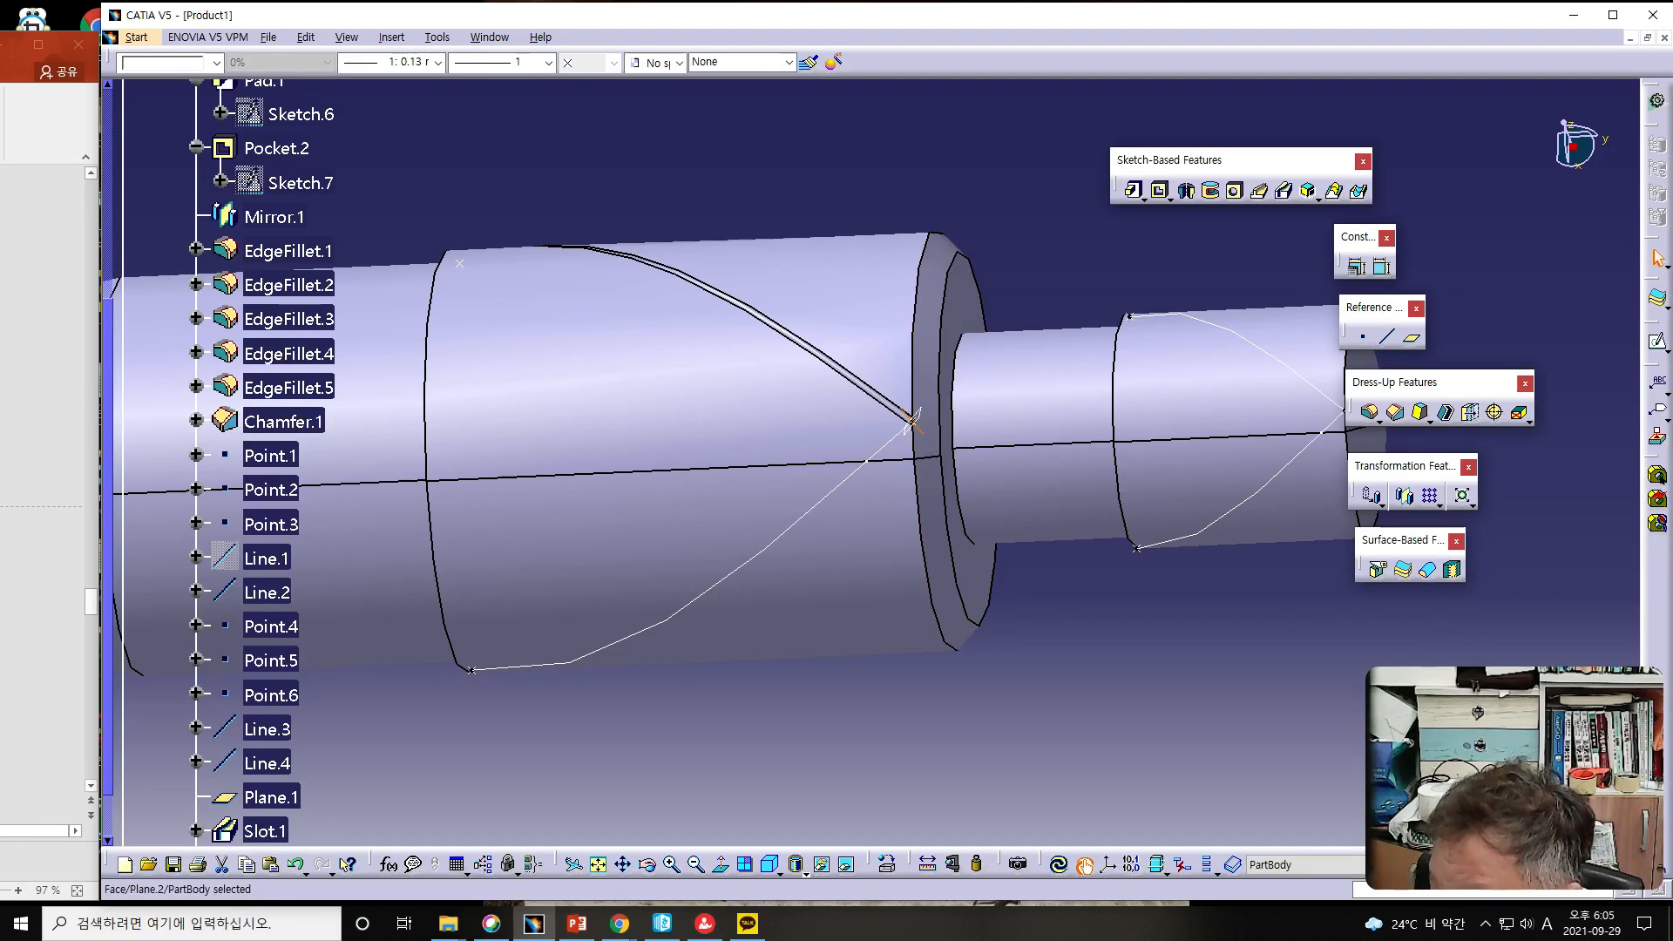
left_click(1657, 341)
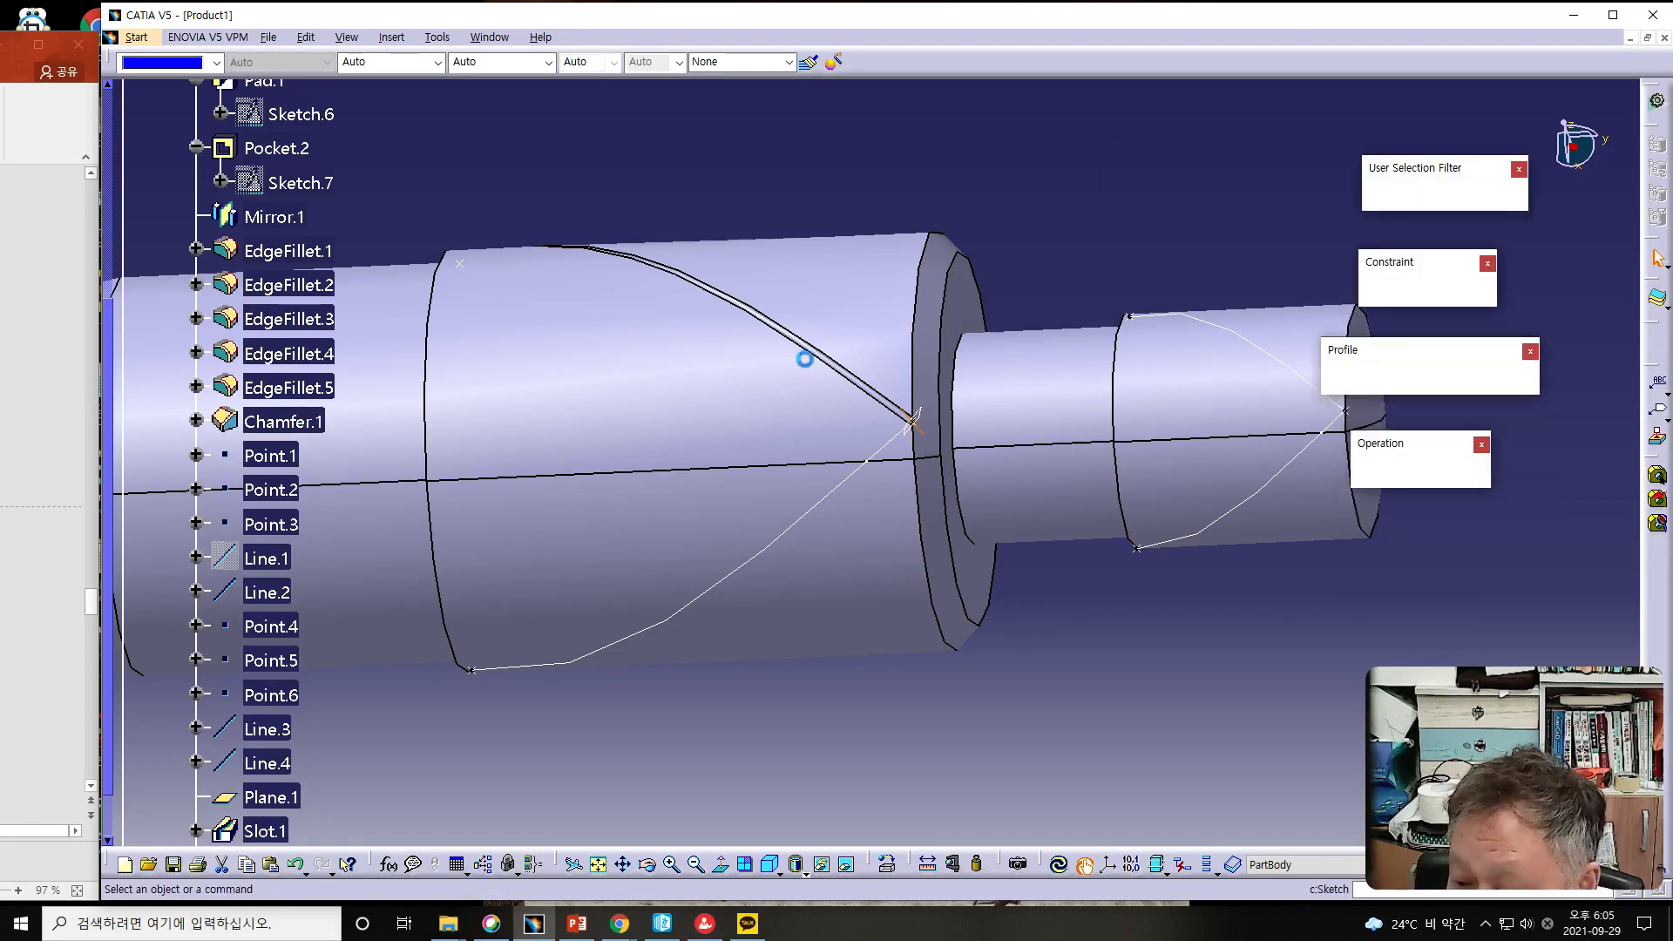
left_click(599, 863)
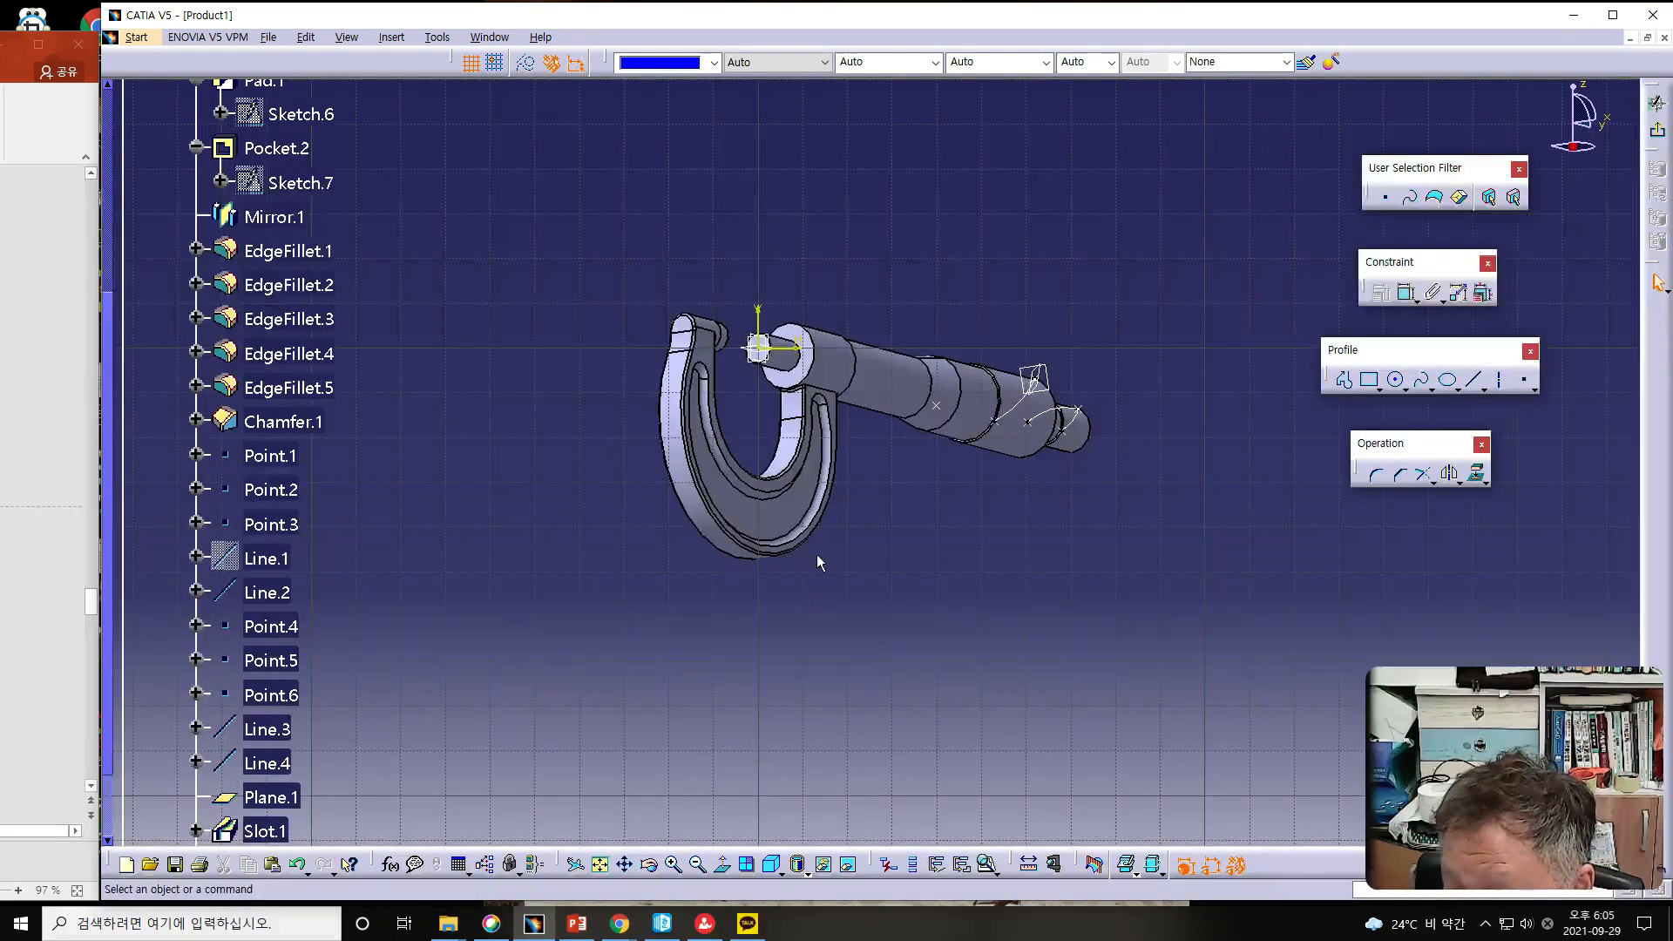
middle_click_drag(1062, 536, 990, 497, "ctrl")
middle_click_drag(1218, 514, 553, 464)
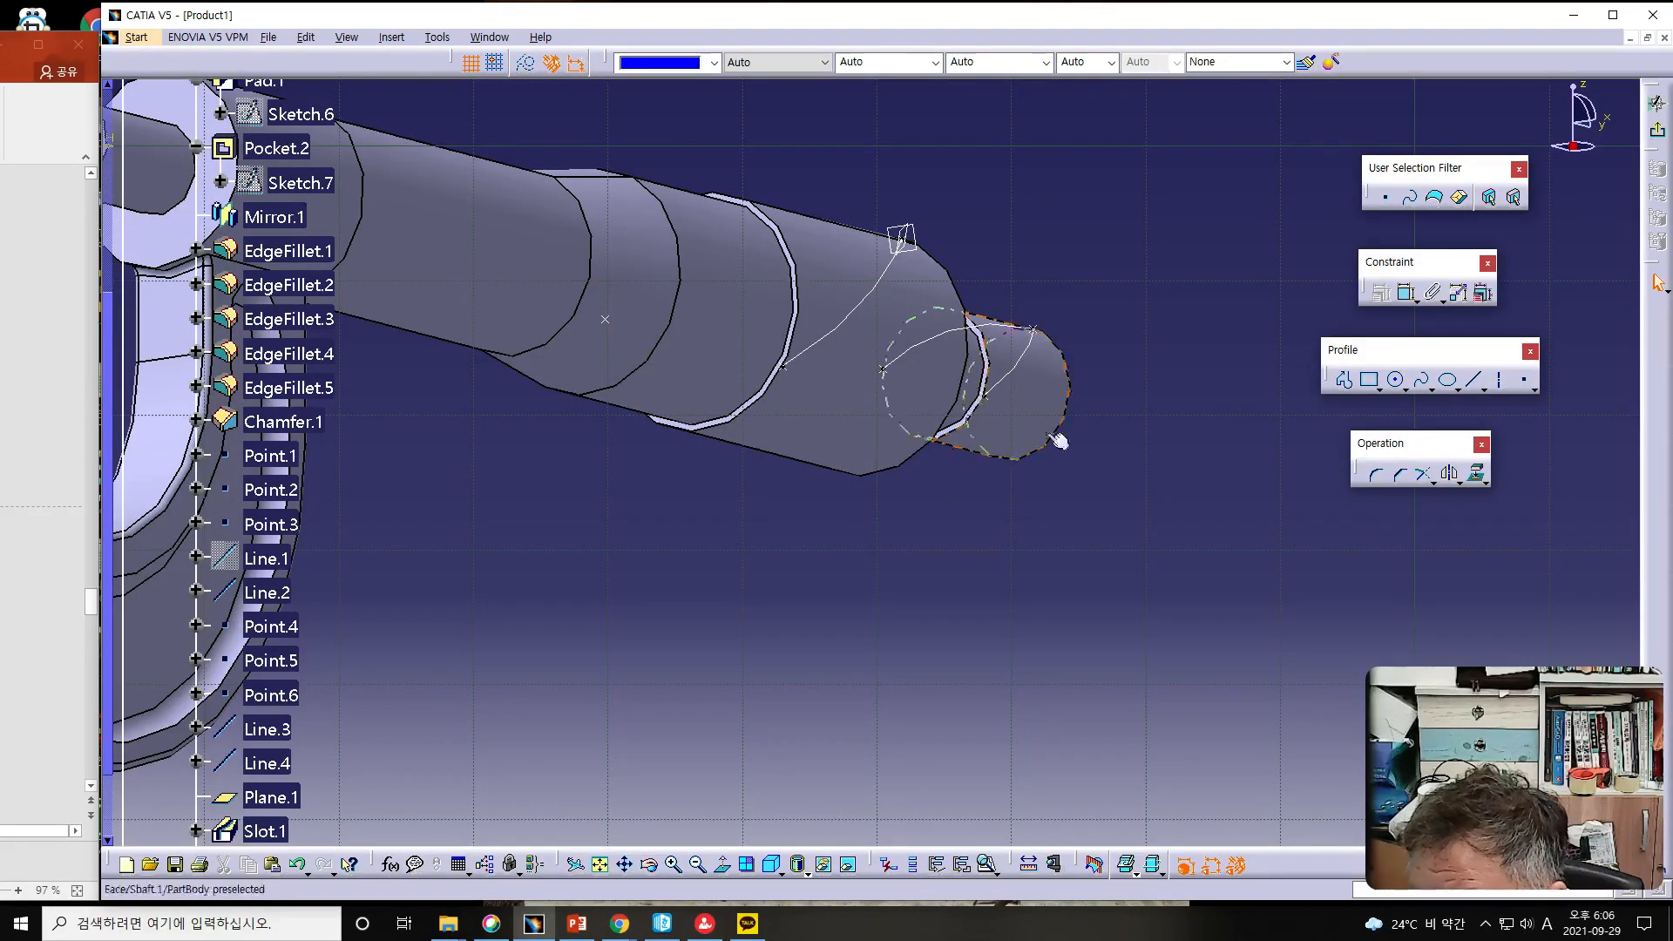
left_click(1396, 380)
left_click(983, 236)
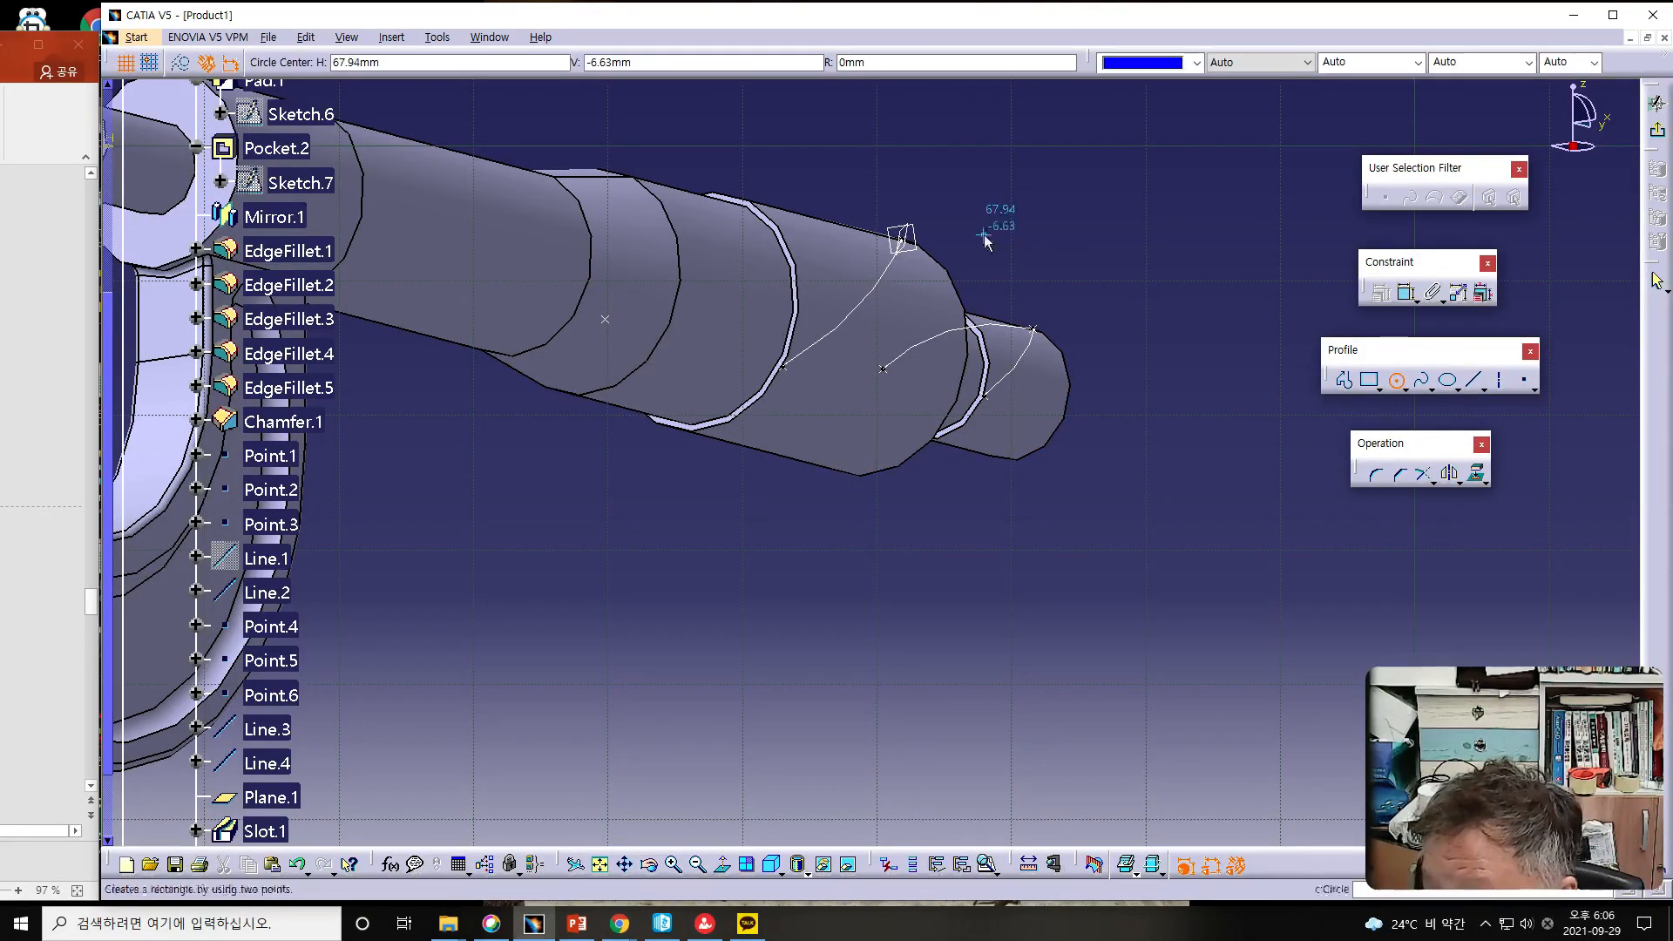
left_click(991, 236)
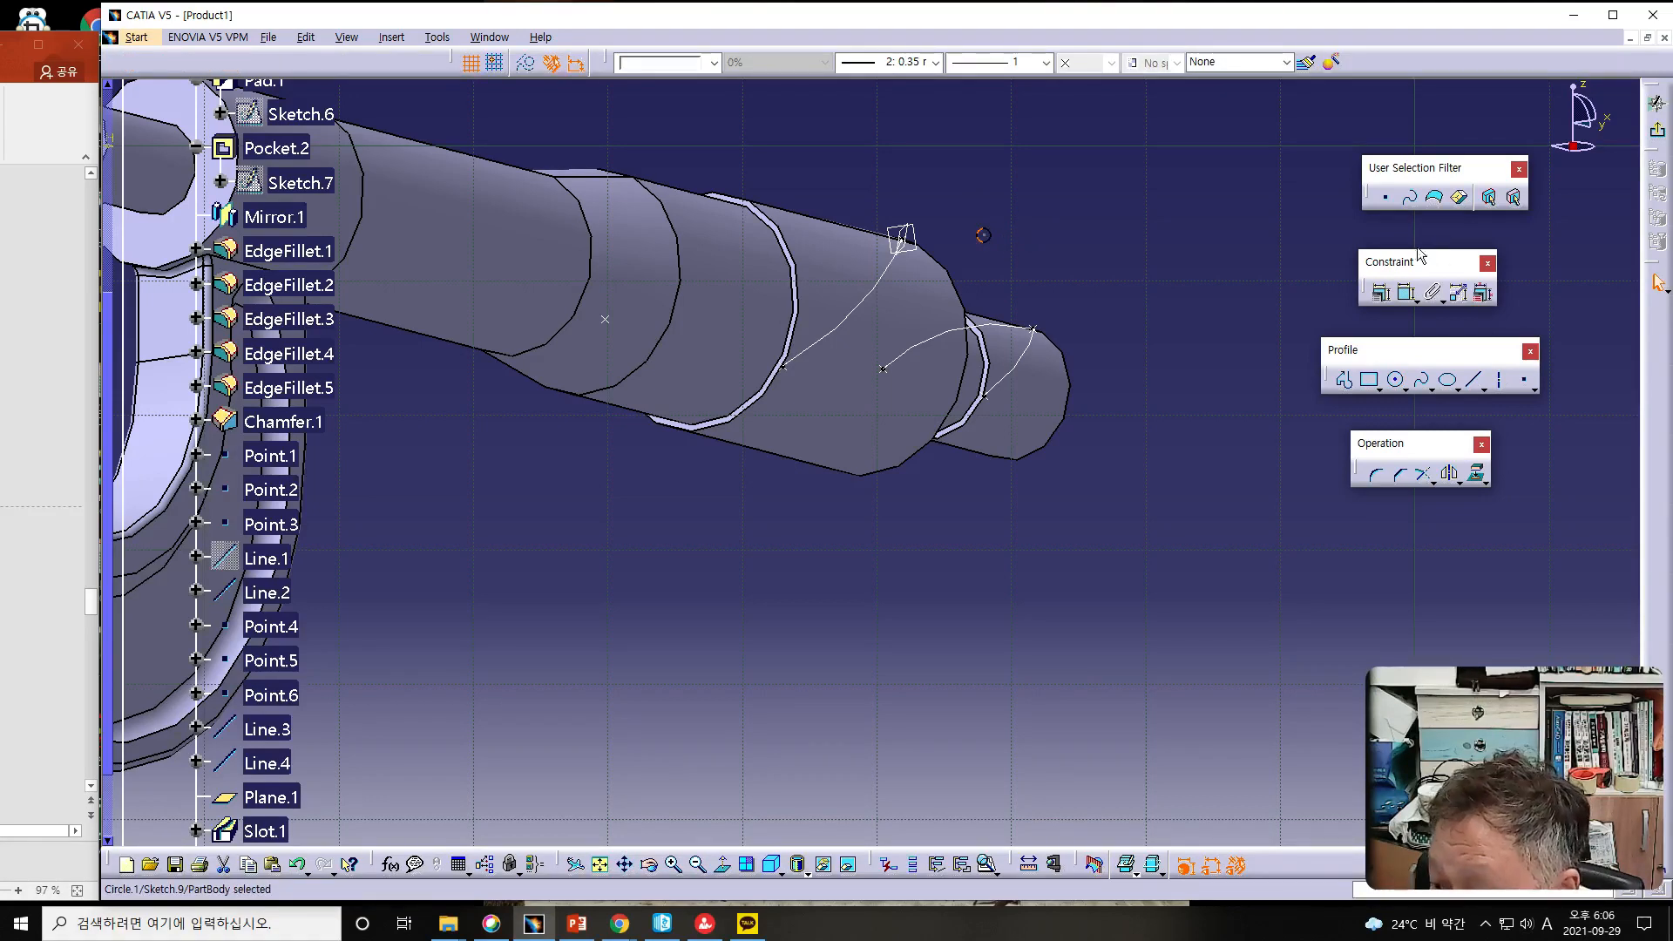
- Dimension the new circle near the thimble's end and set its diameter to 0.3 mm
left_click(1406, 295)
left_click(983, 236)
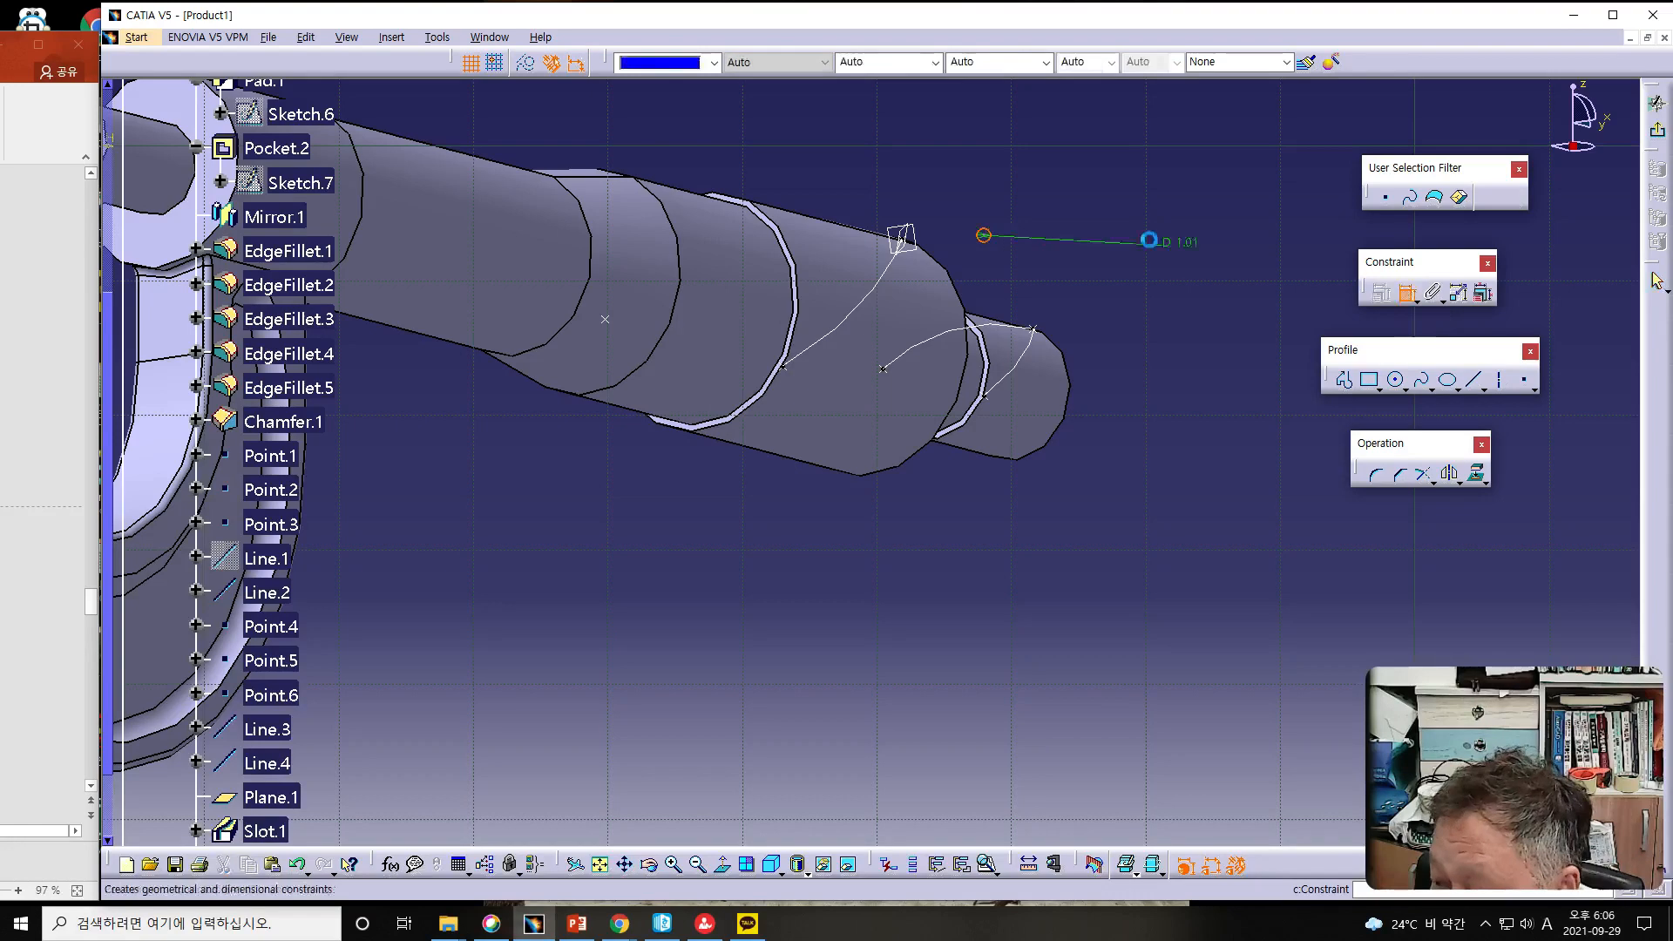
double_click(1121, 212)
type("0.3")
key("Return")
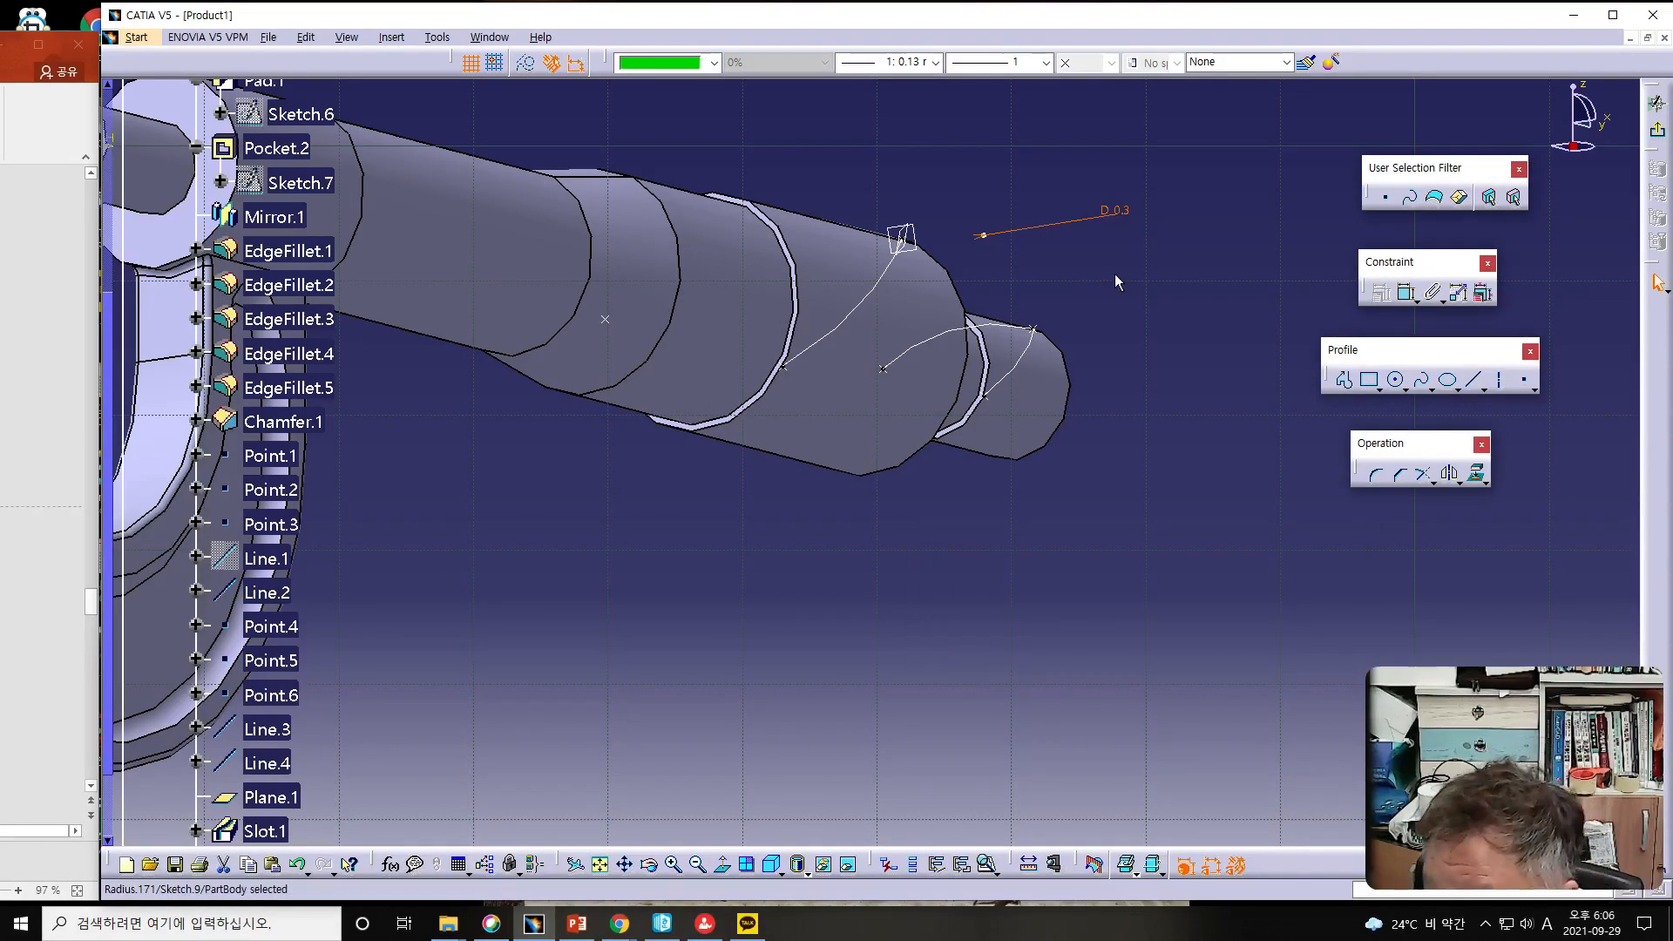
- Constrain the center of the 0.3 mm circle coincident with Point.1 at the thimble's end
middle_click_drag(1163, 319, 927, 260)
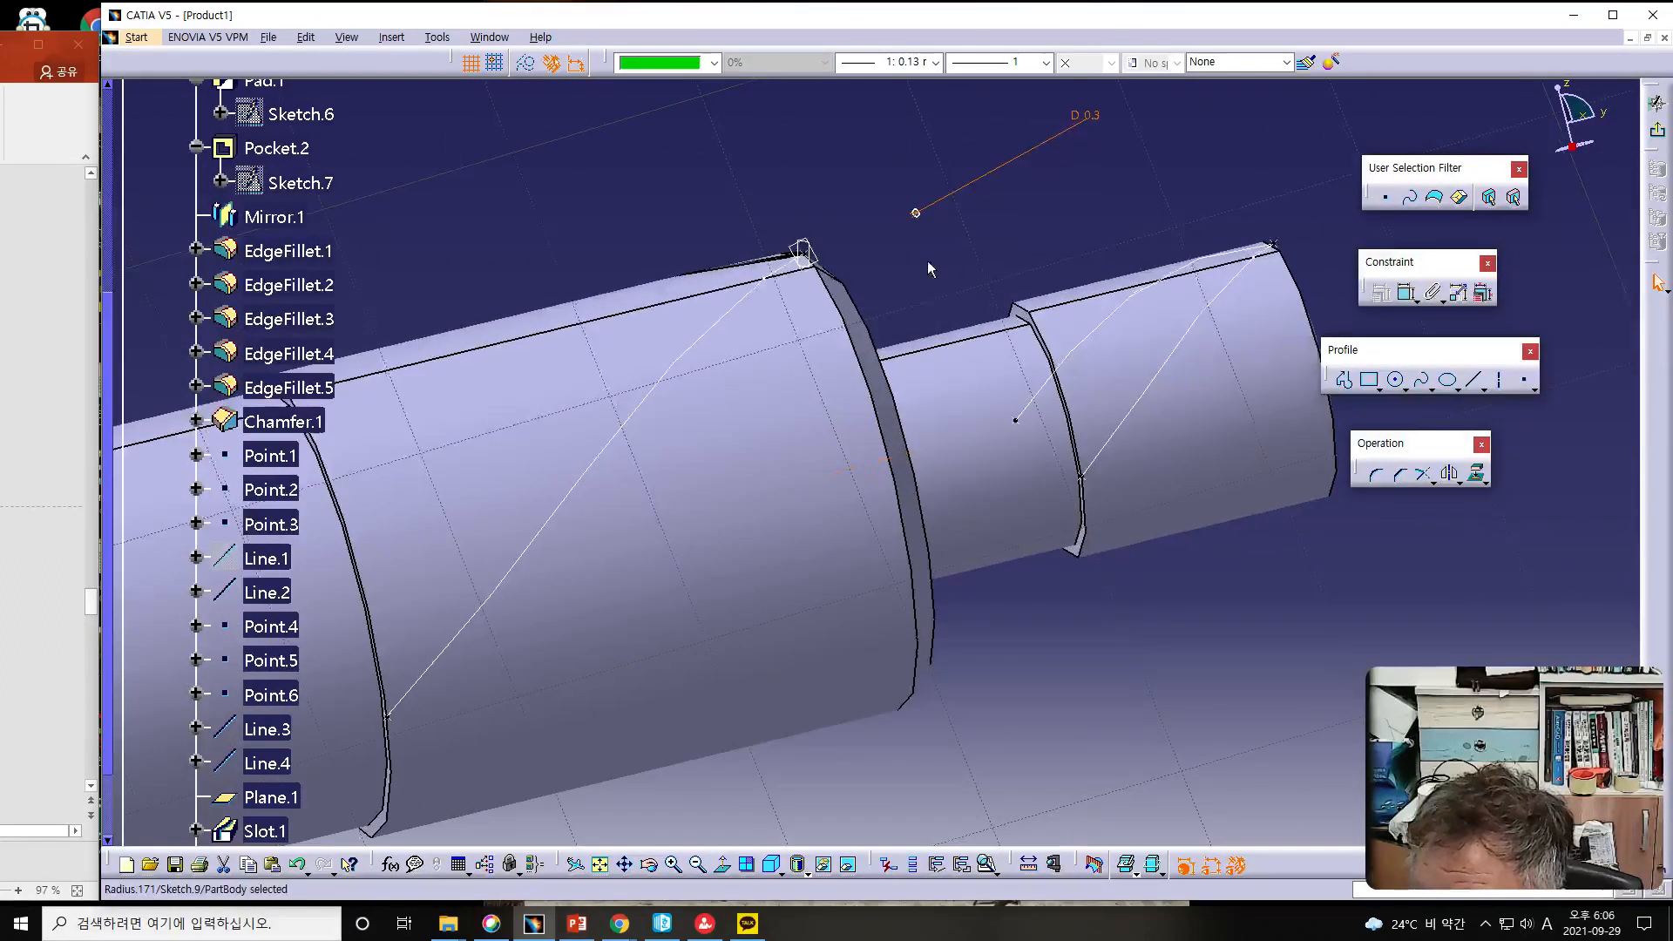
middle_click_drag(1012, 221, 886, 323)
left_click(888, 320)
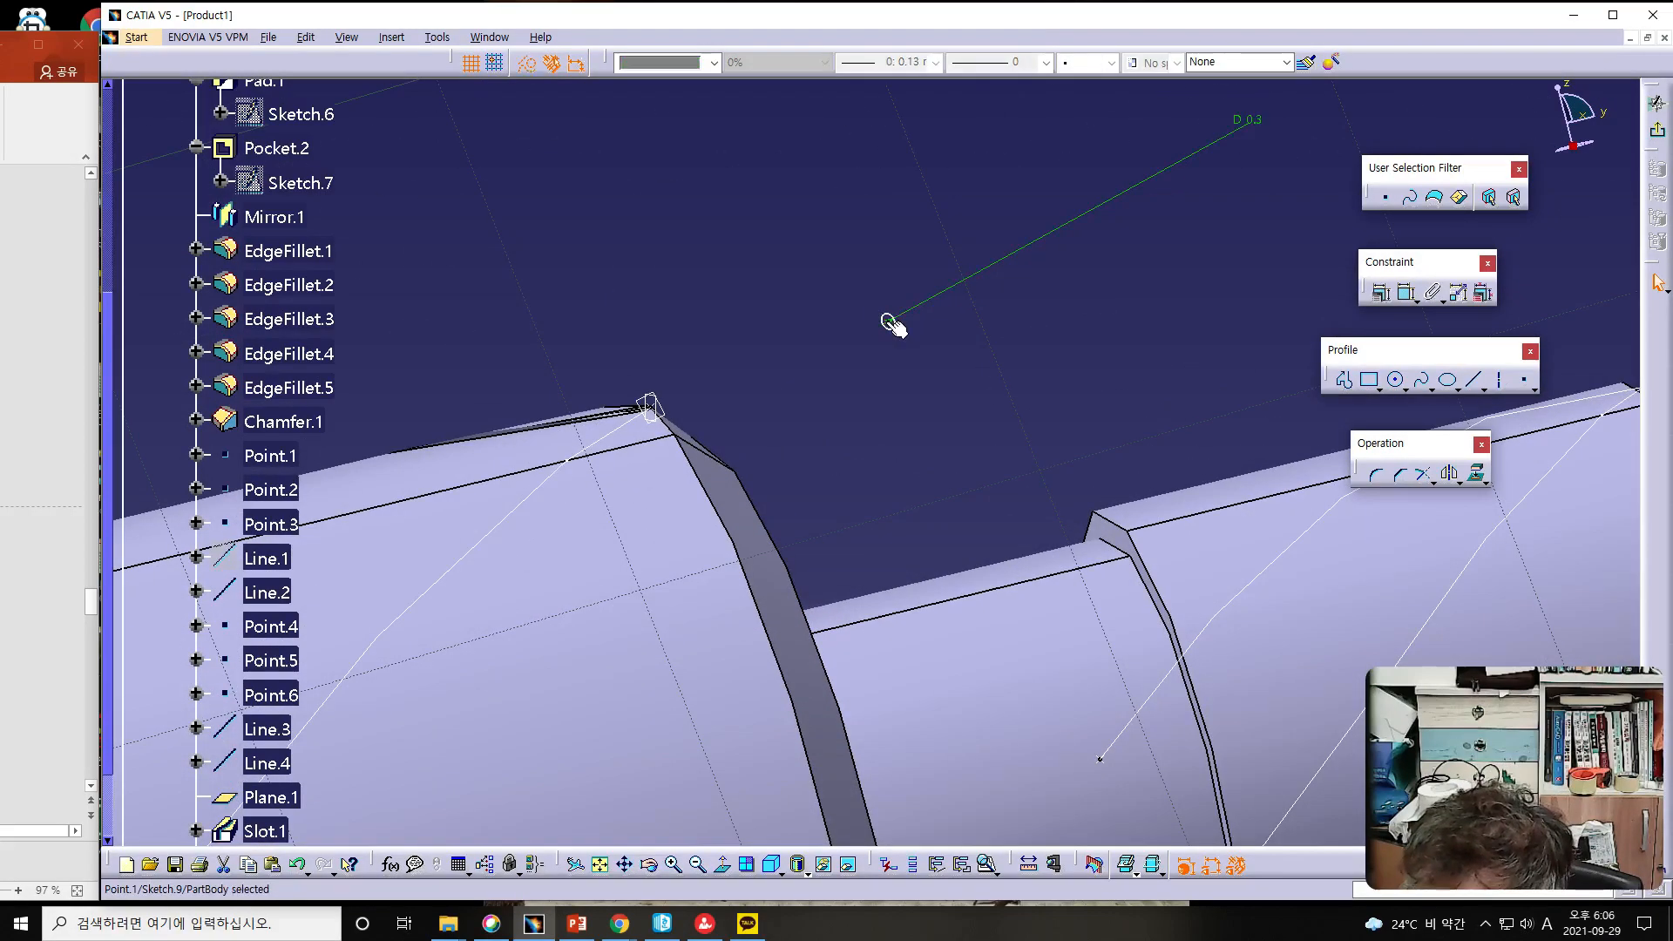
left_click(651, 406, "ctrl")
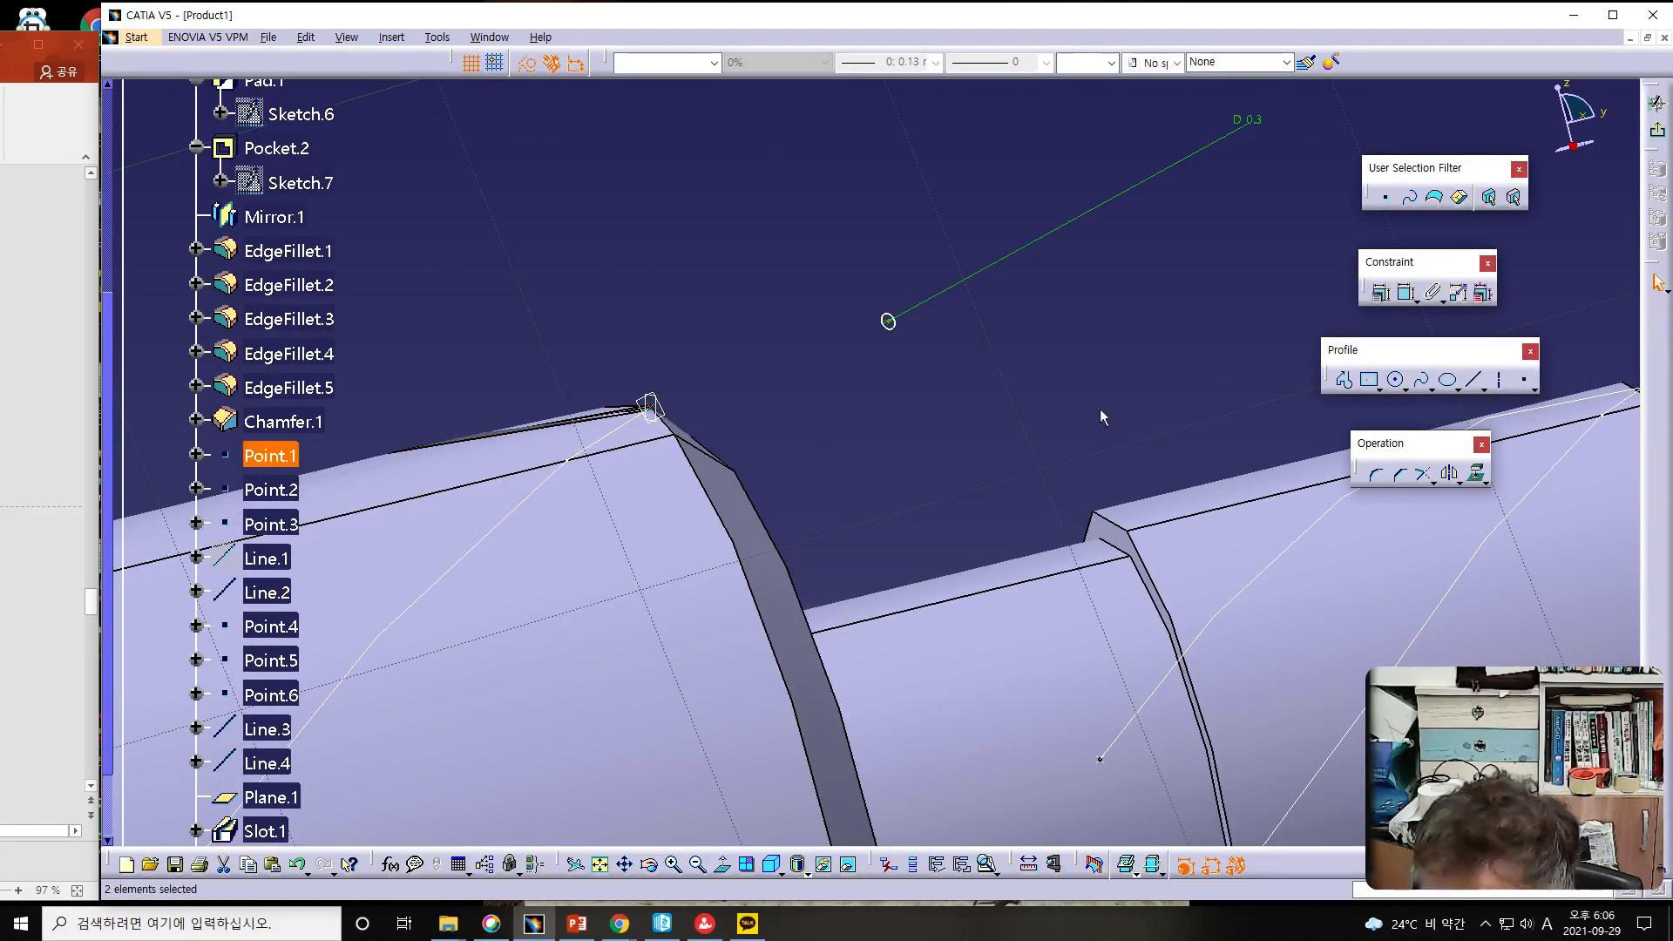
left_click(1408, 294)
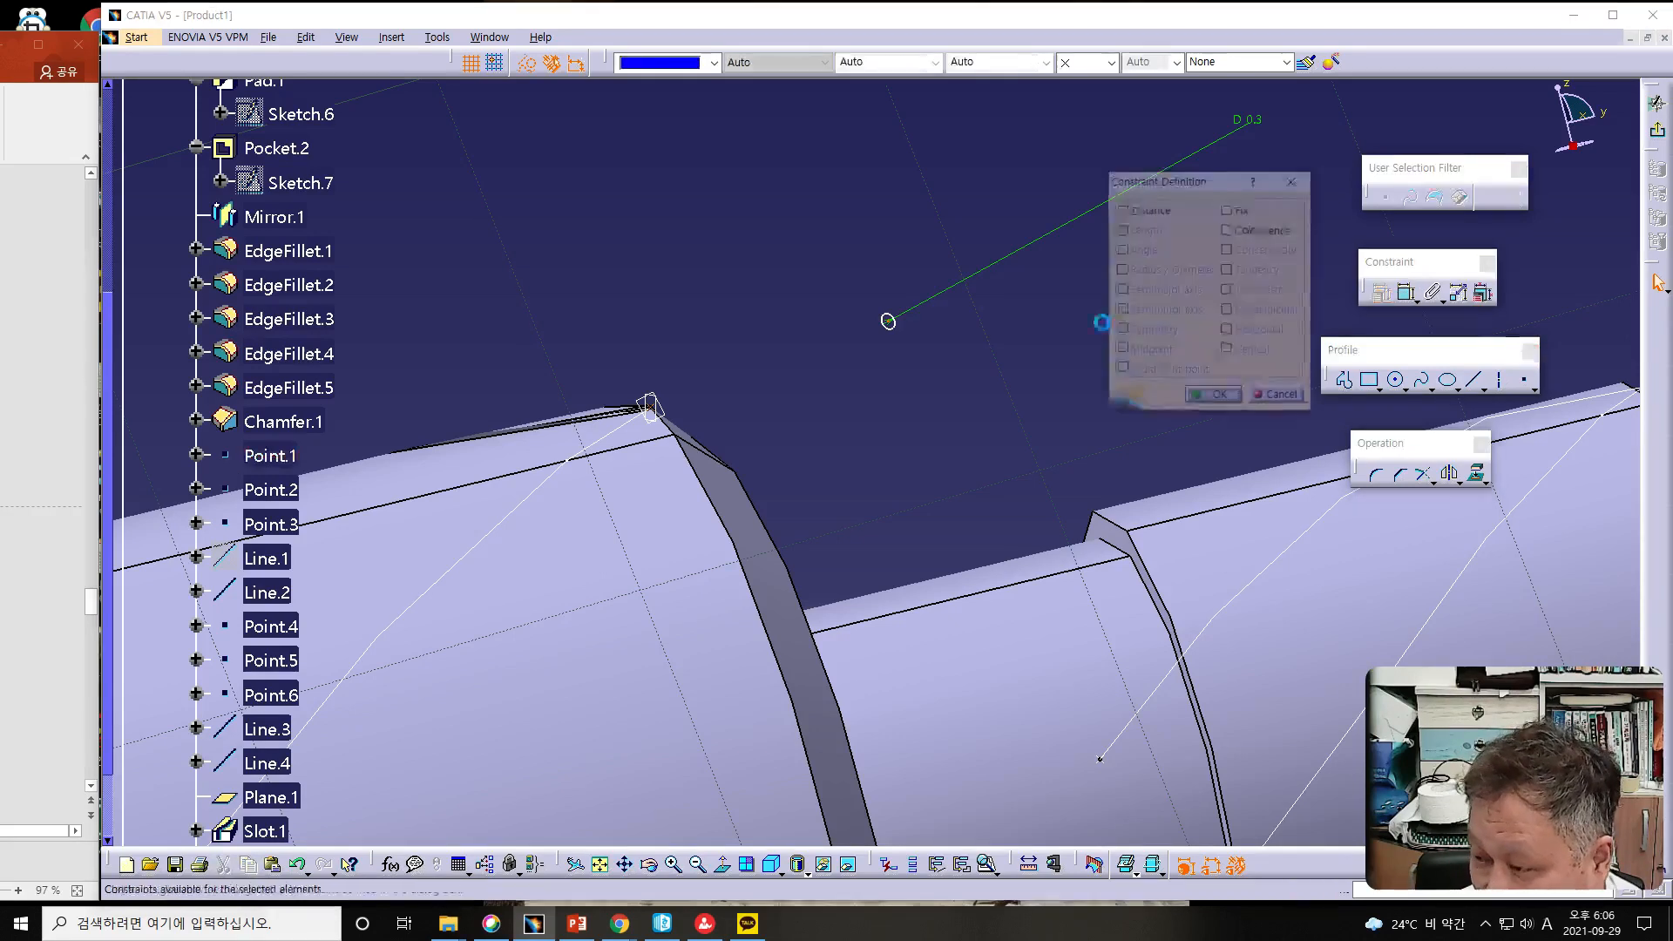
left_click(1227, 229)
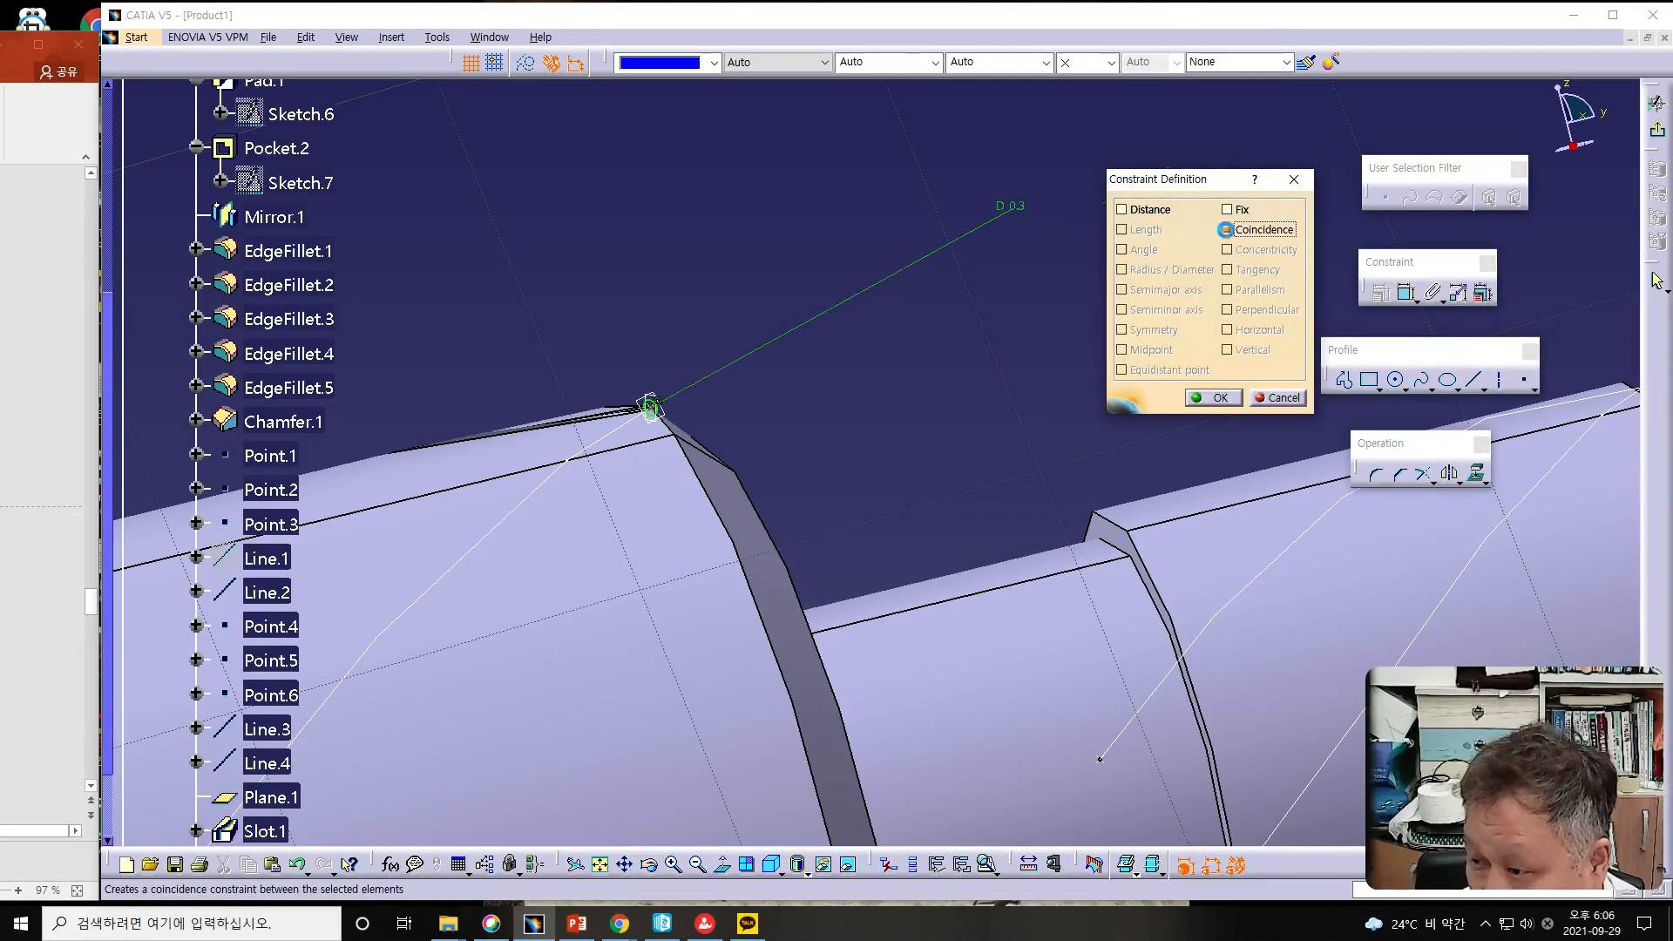
left_click(1220, 399)
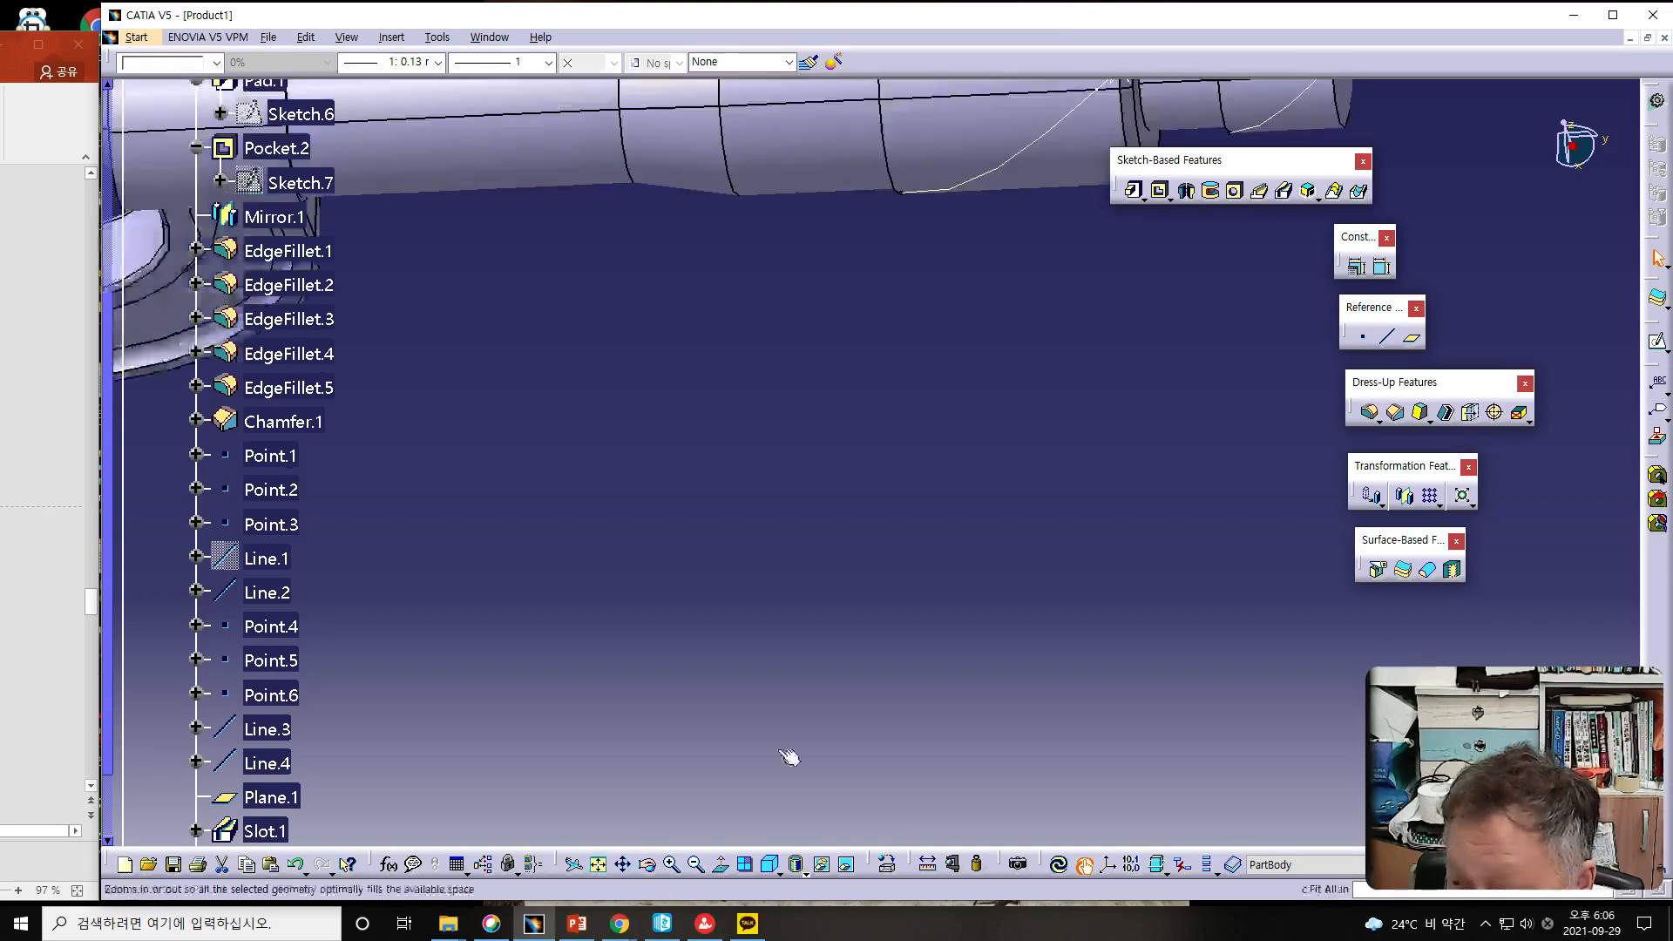
- Cut a slot in the thimble with Sketch.9 as profile and Line.2 as center curve
left_click(1283, 192)
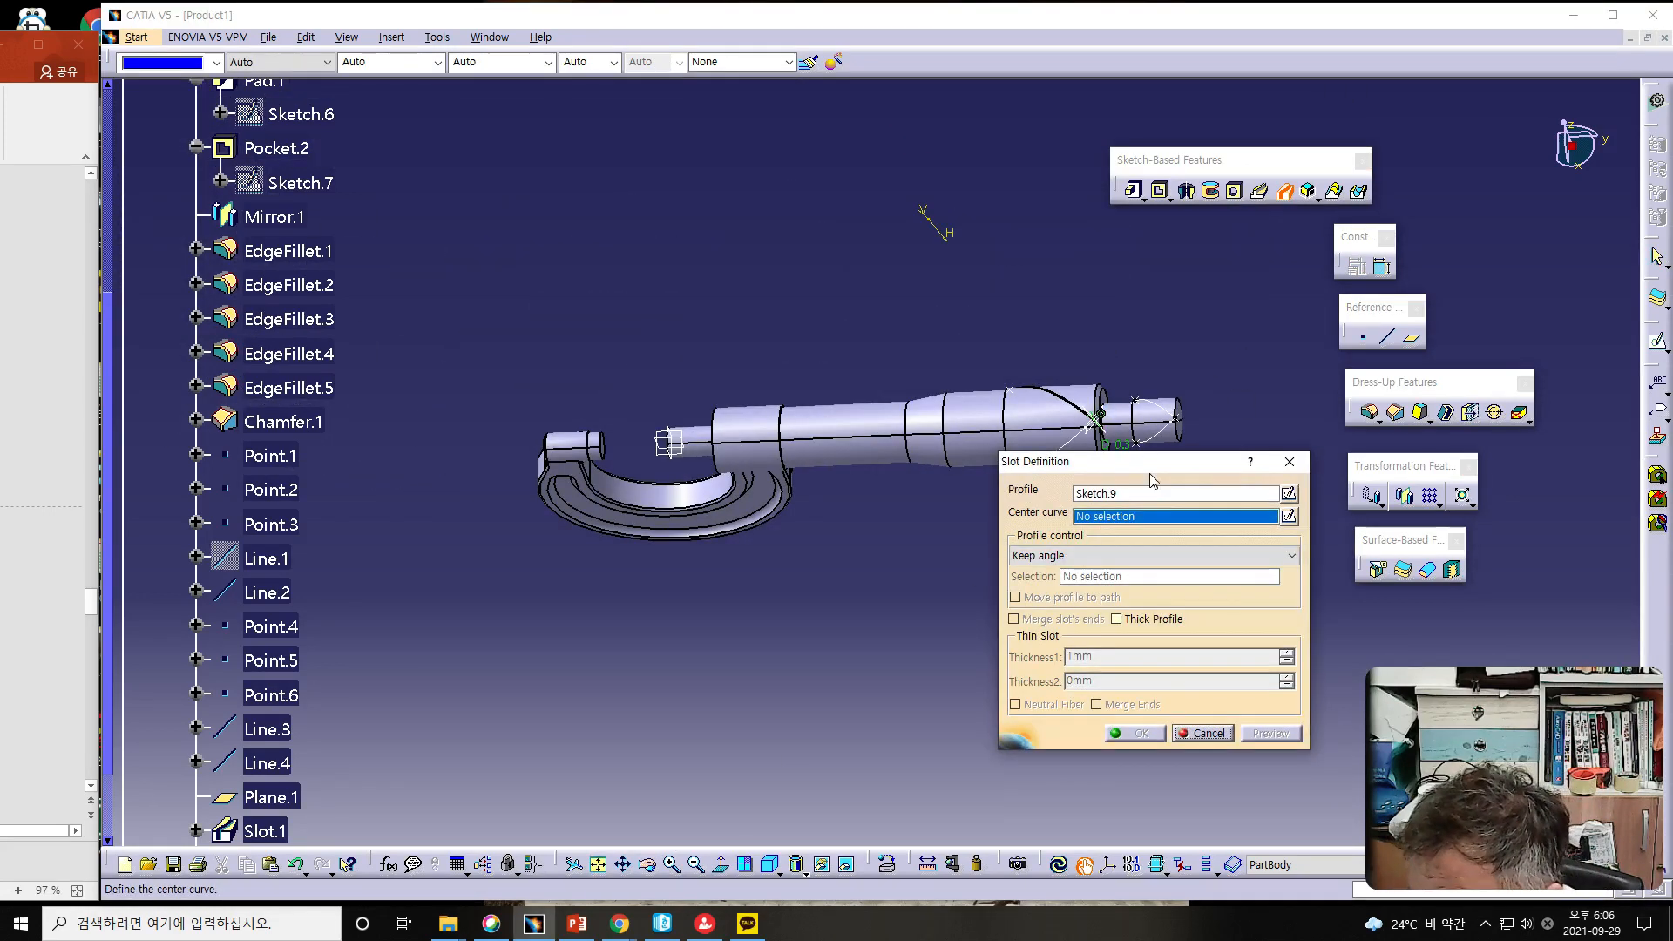
left_click_drag(1153, 472, 1293, 463)
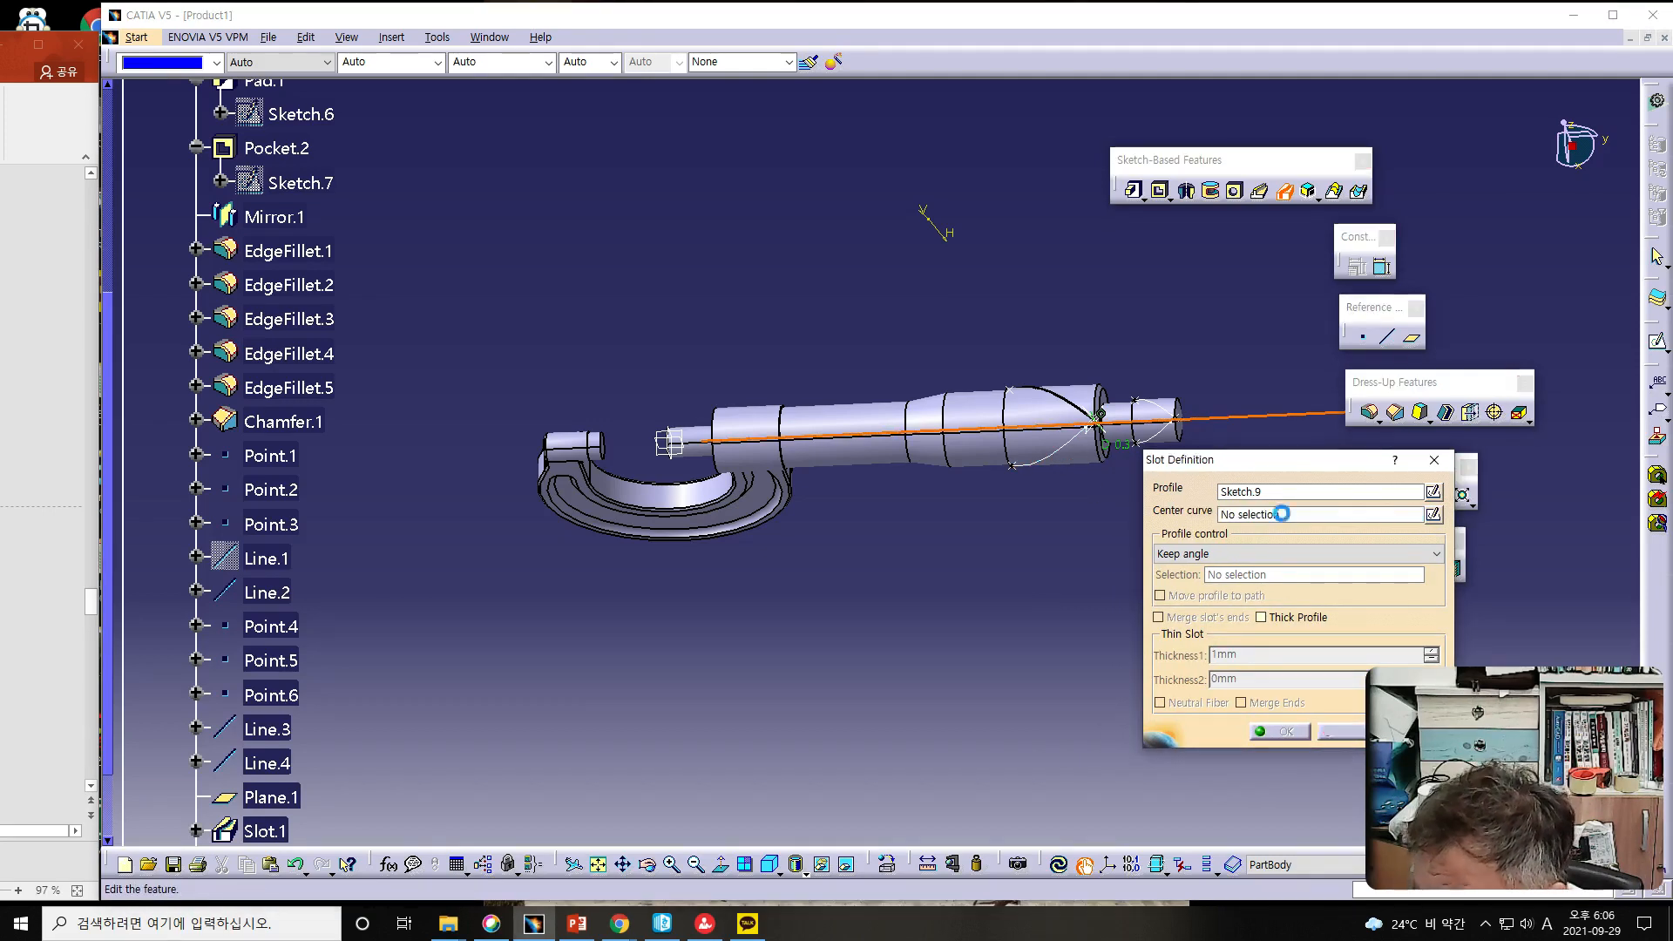
left_click(1068, 444)
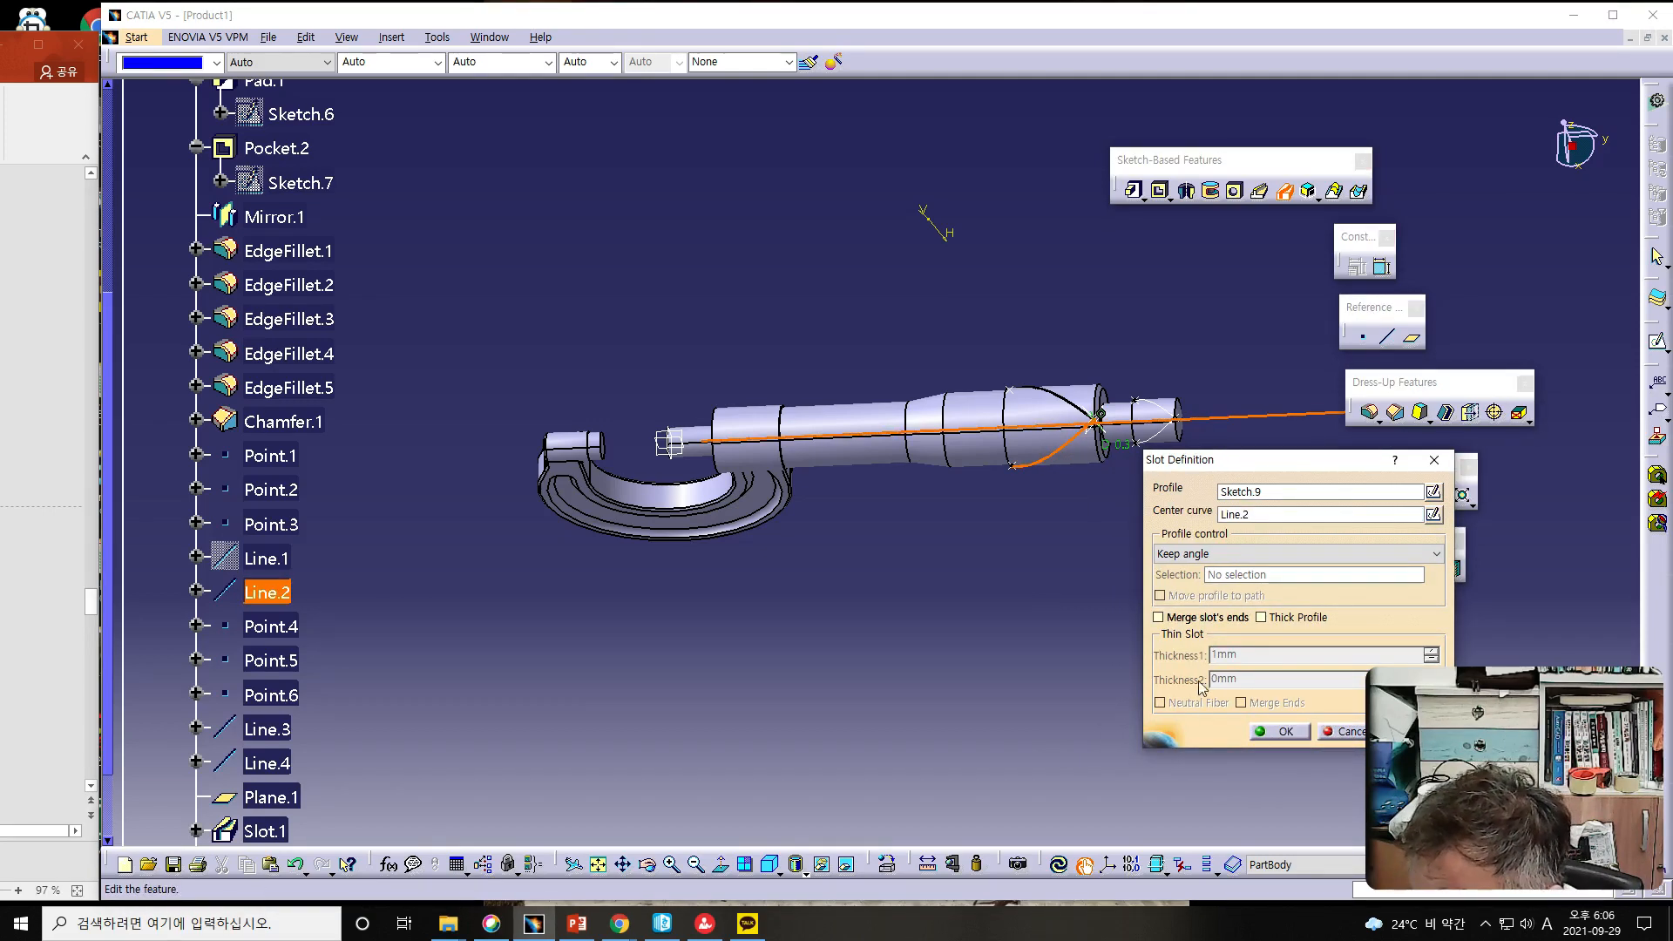
left_click(1279, 732)
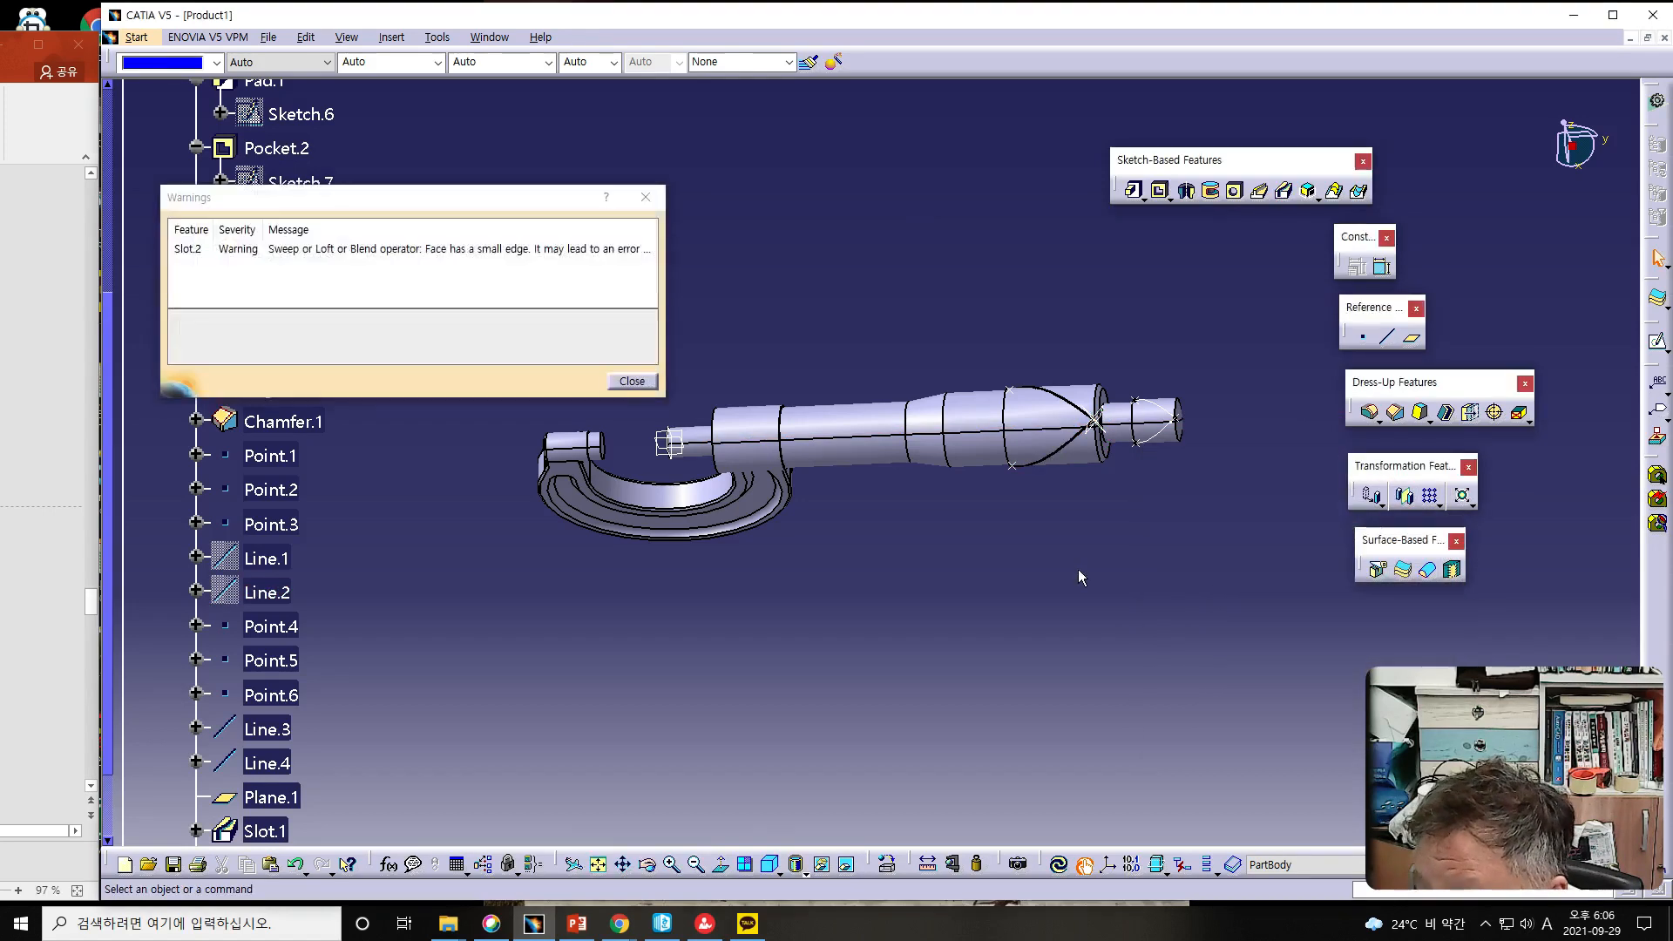
left_click(631, 381)
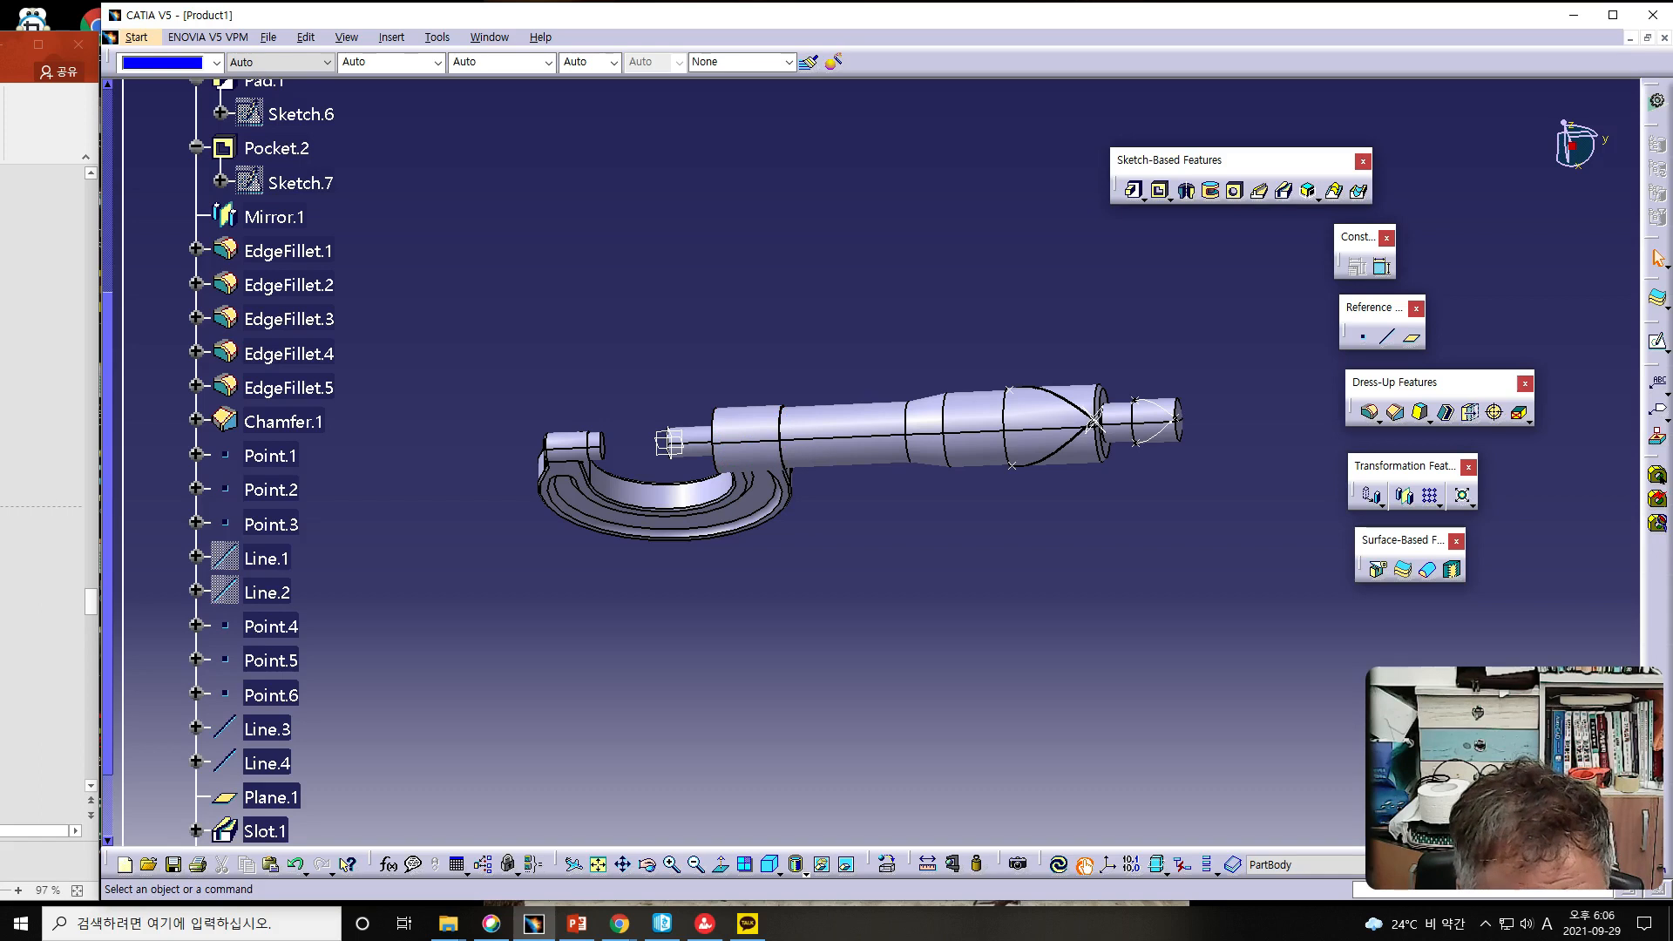
left_click(49, 489)
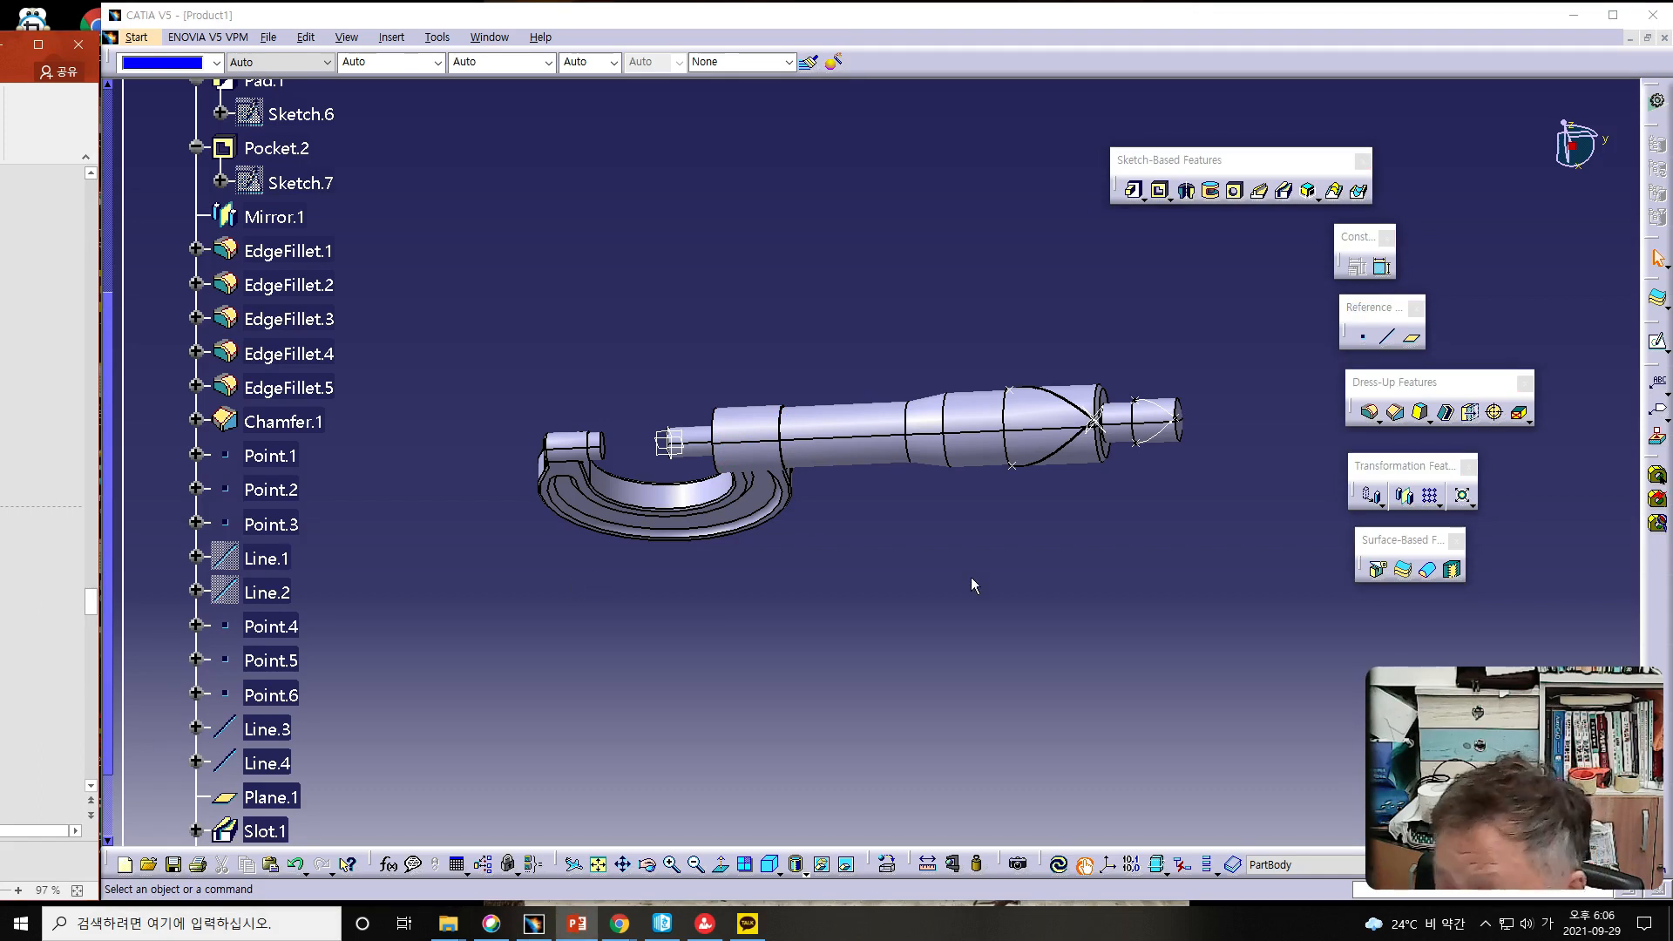
- Create a plane of type Normal to curve on Line.3 of the small cylinder, passing through Point.4
middle_click_drag(1196, 494, 974, 561)
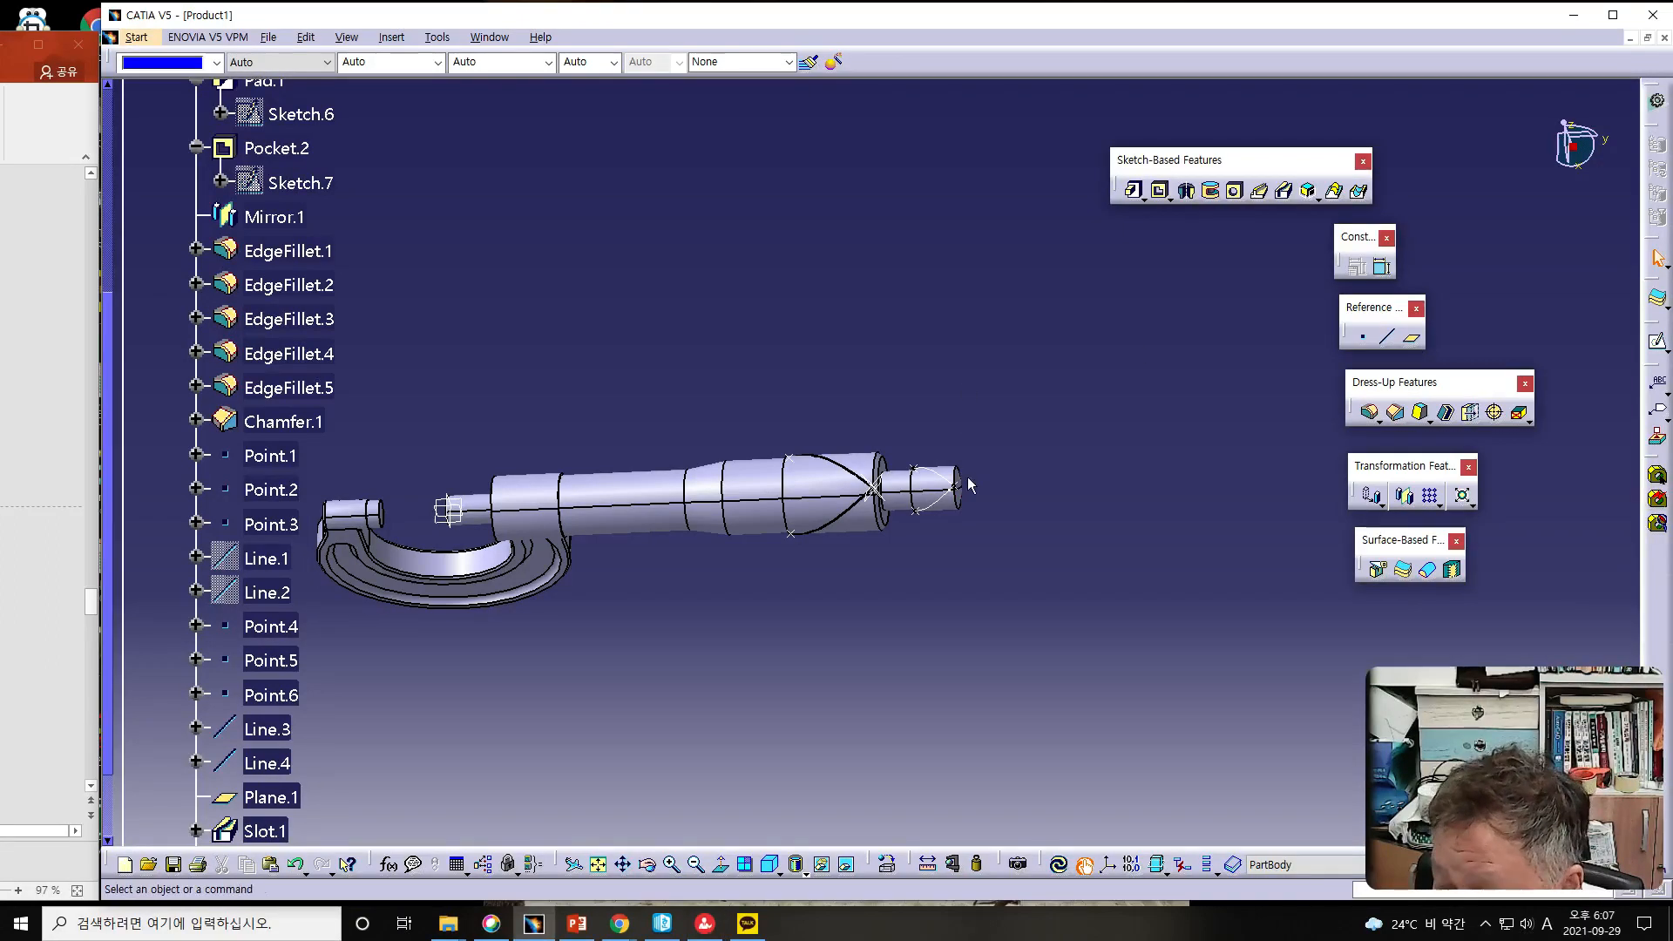
left_click(1412, 337)
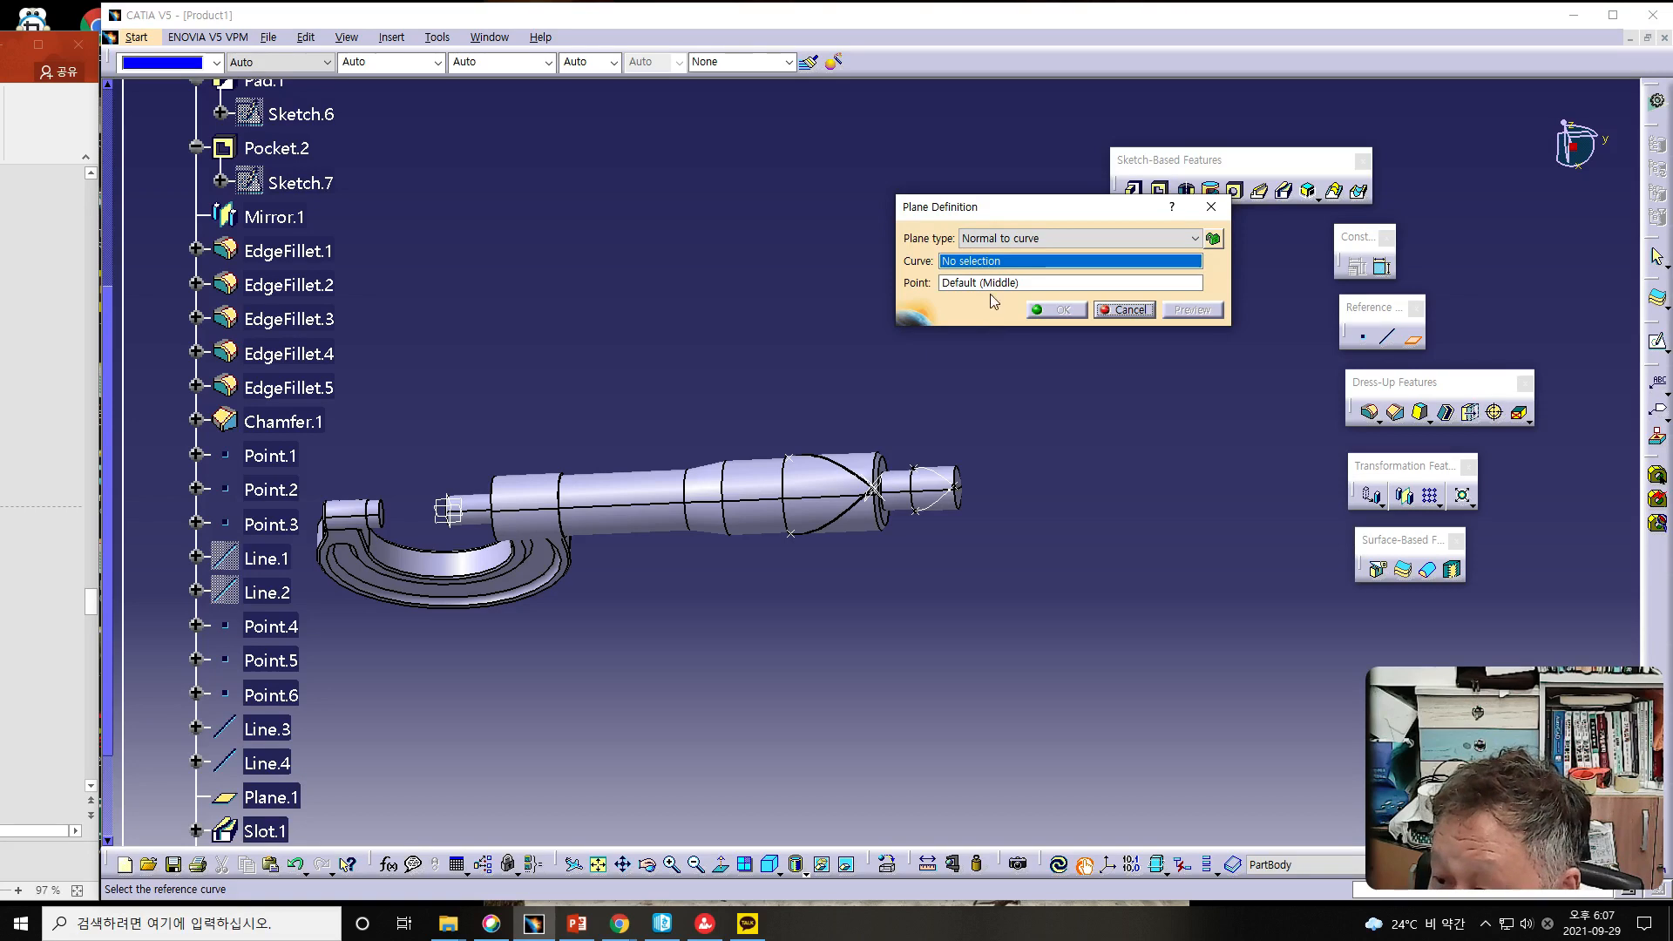
left_click(944, 477)
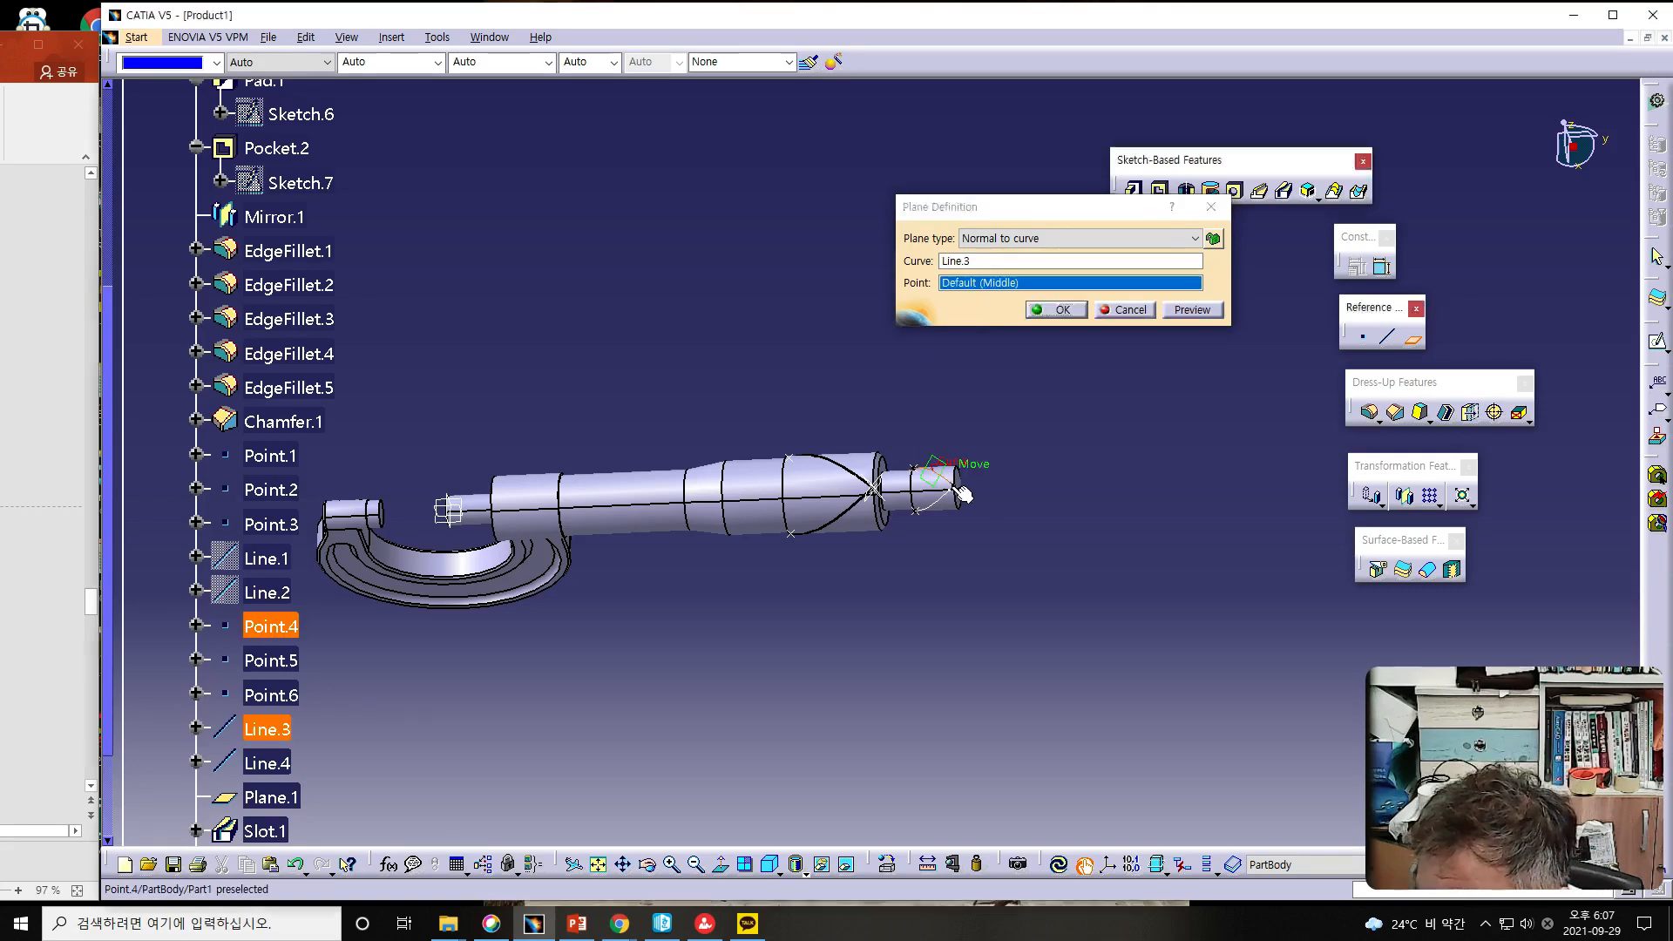
left_click(953, 490)
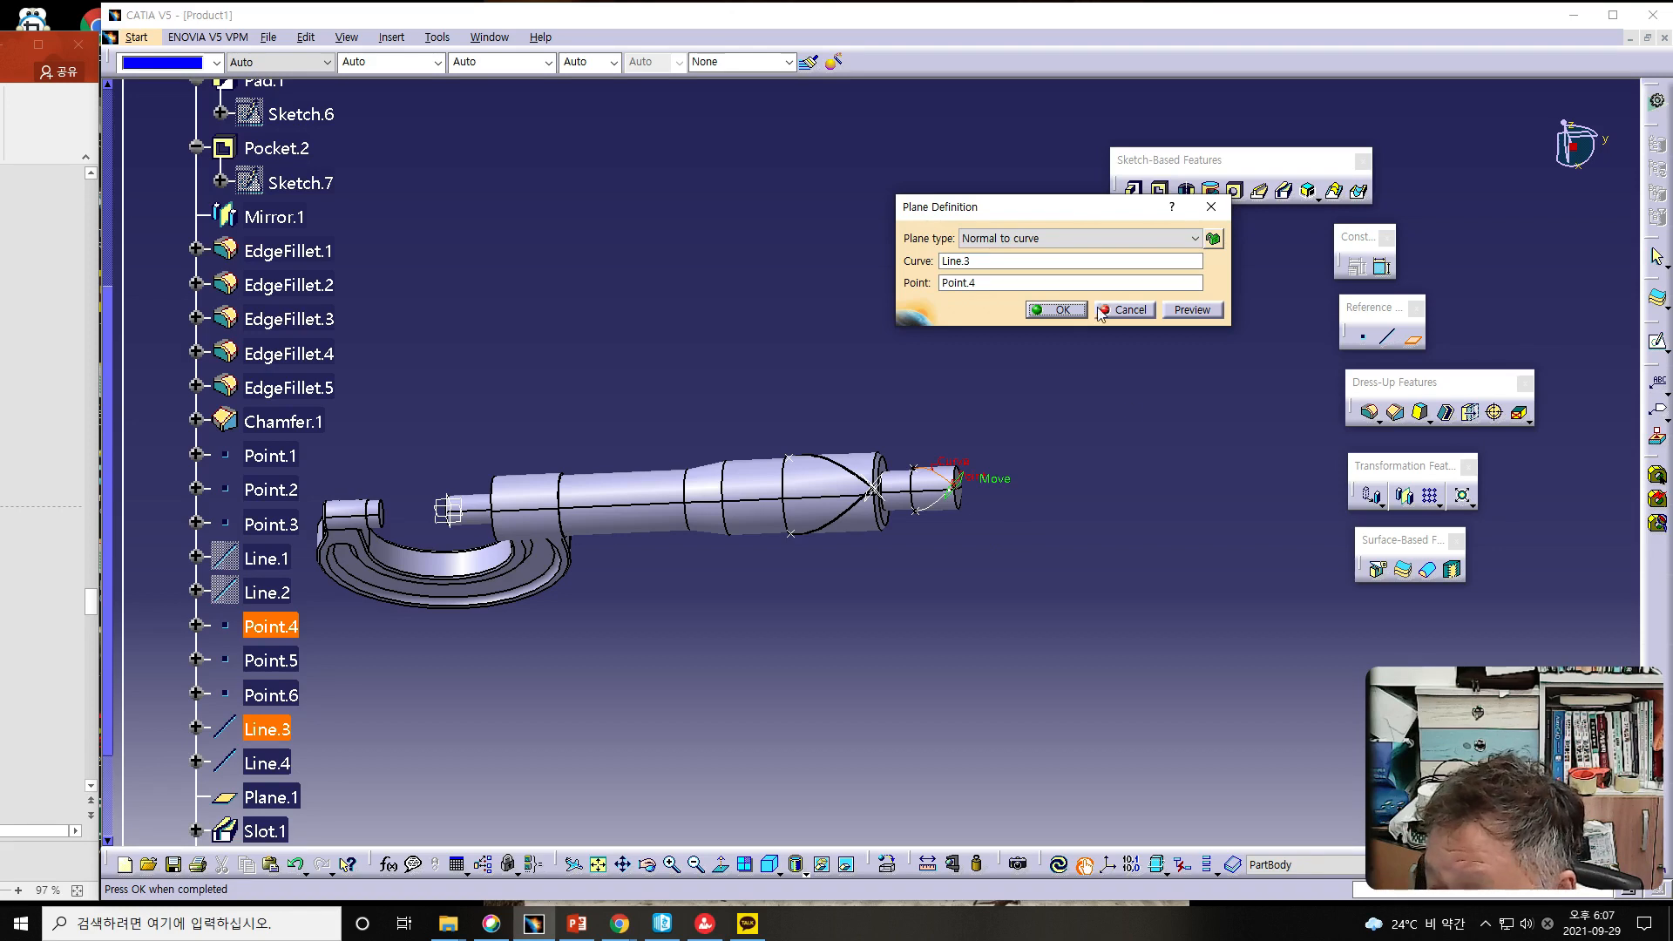
left_click(1059, 310)
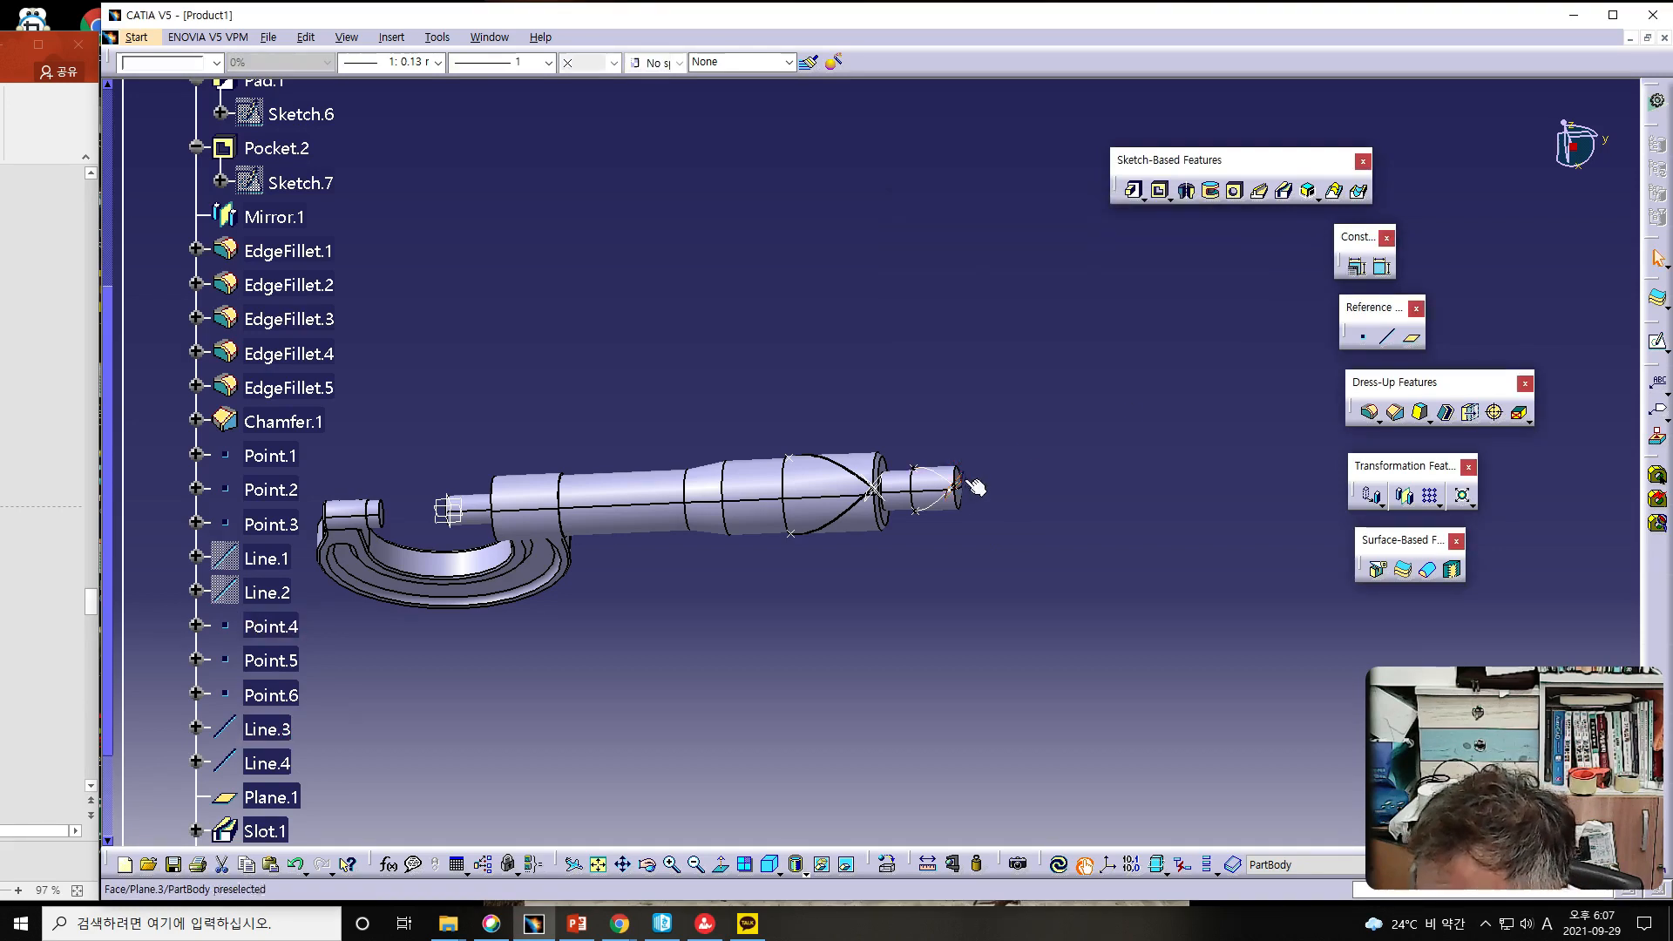
- Start a sketch on the plane normal to Line.3 and draw a circle about 3.3 mm in diameter, clear of the small cylinder's end
left_click(1657, 341)
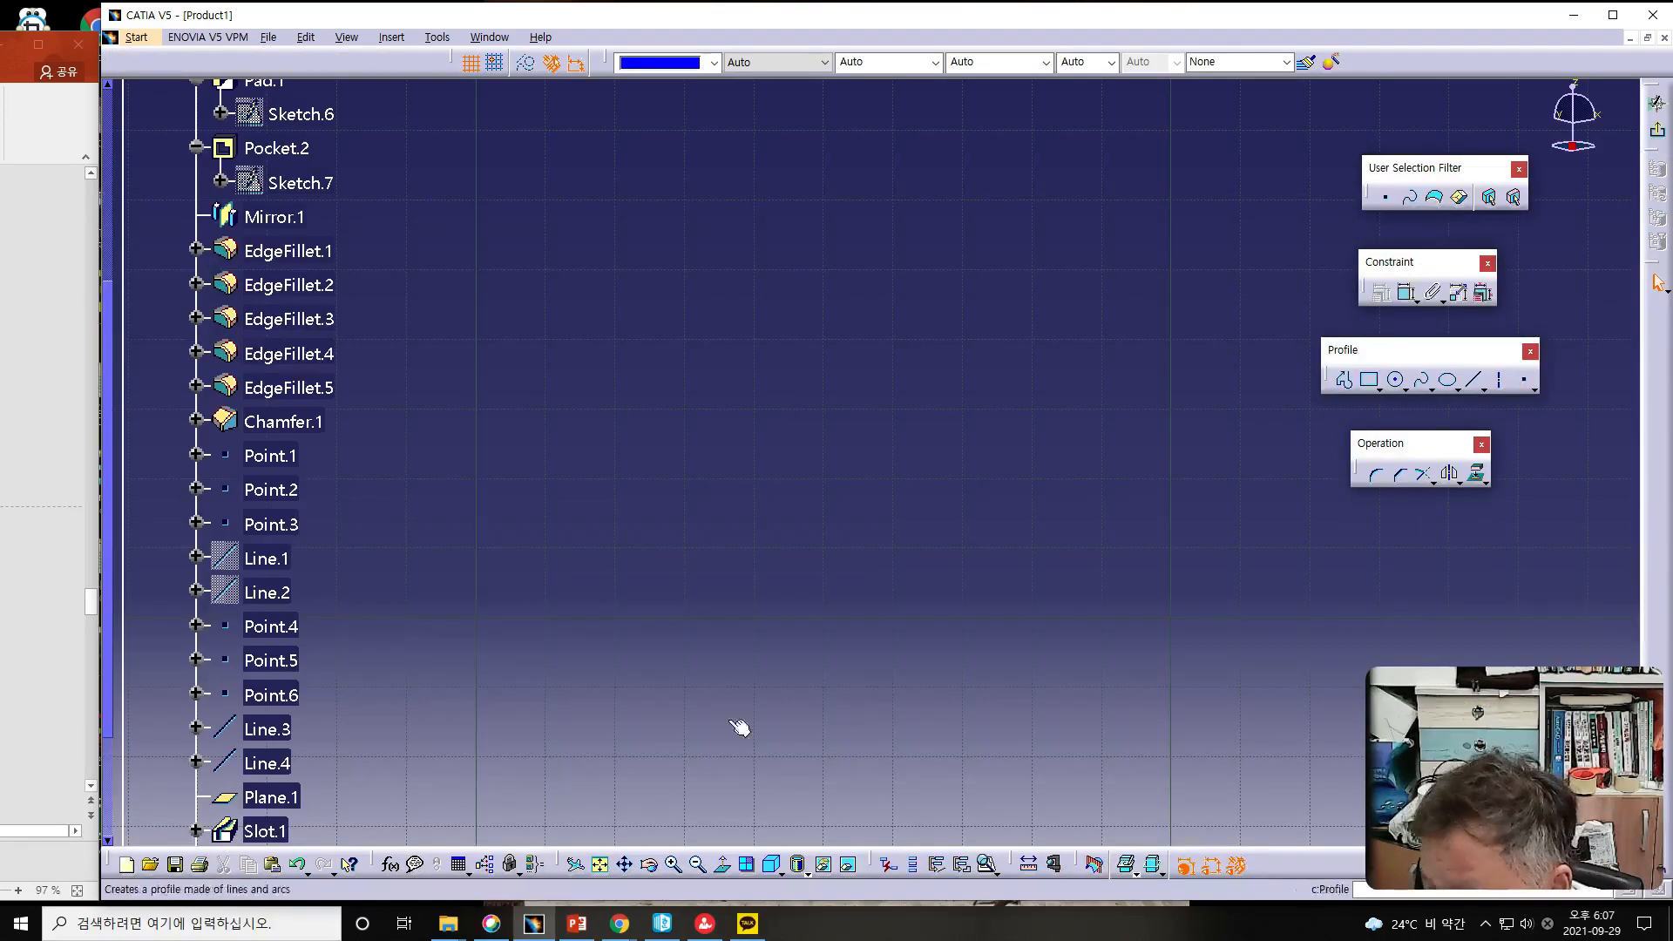
left_click(601, 866)
left_click(1395, 380)
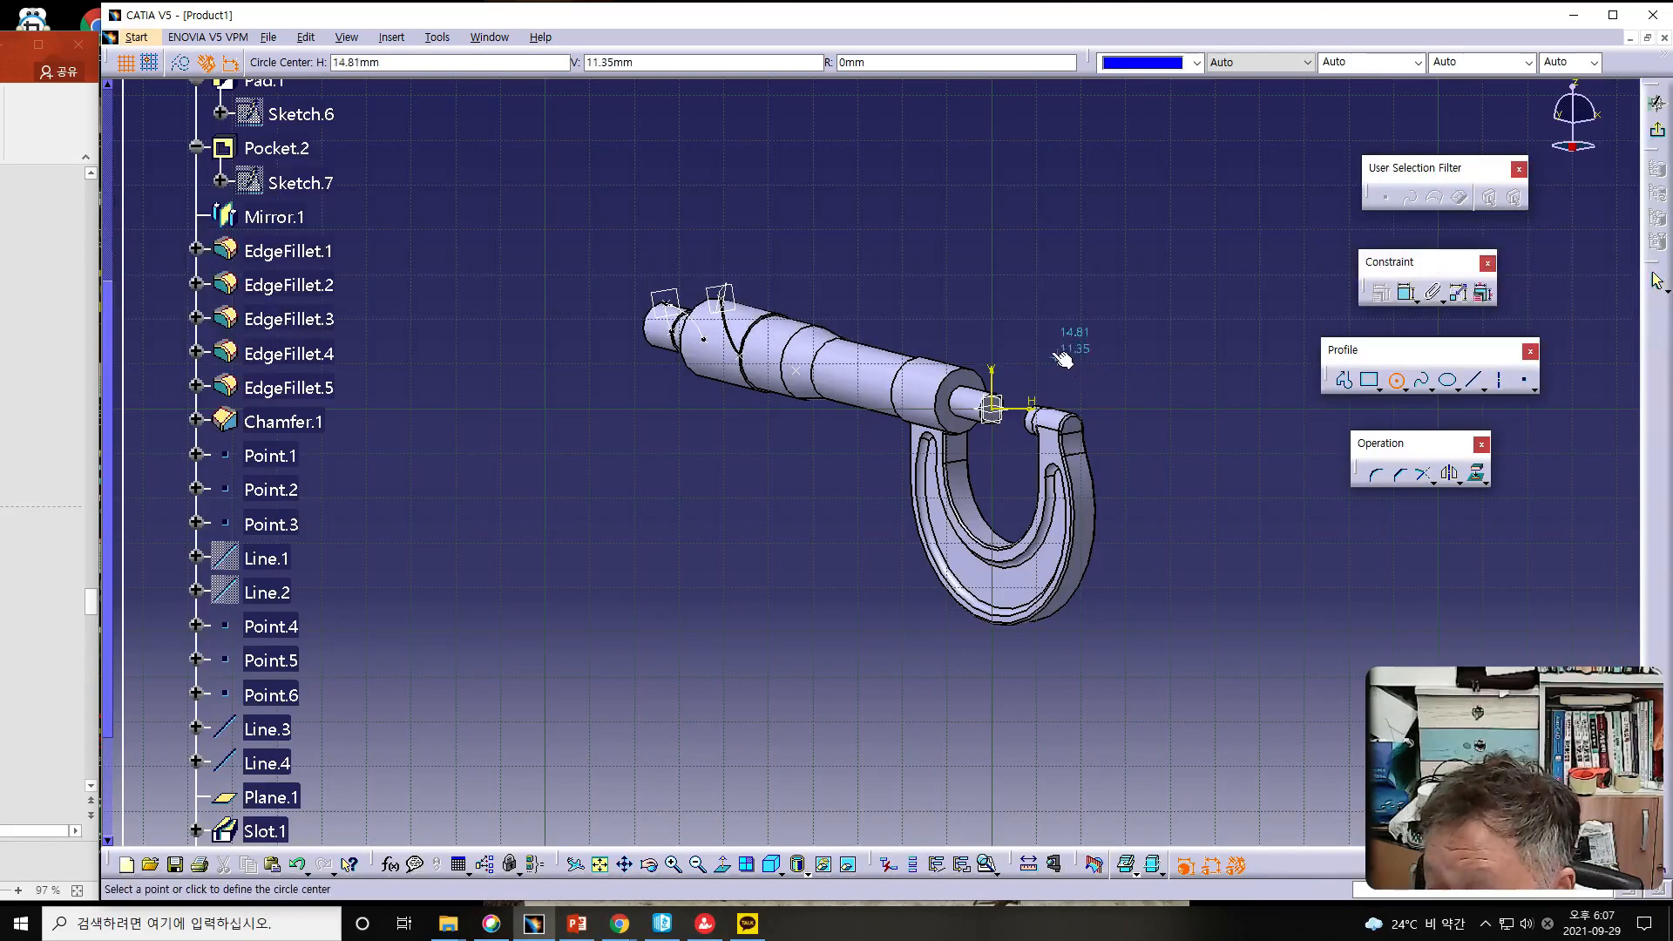
left_click(648, 275)
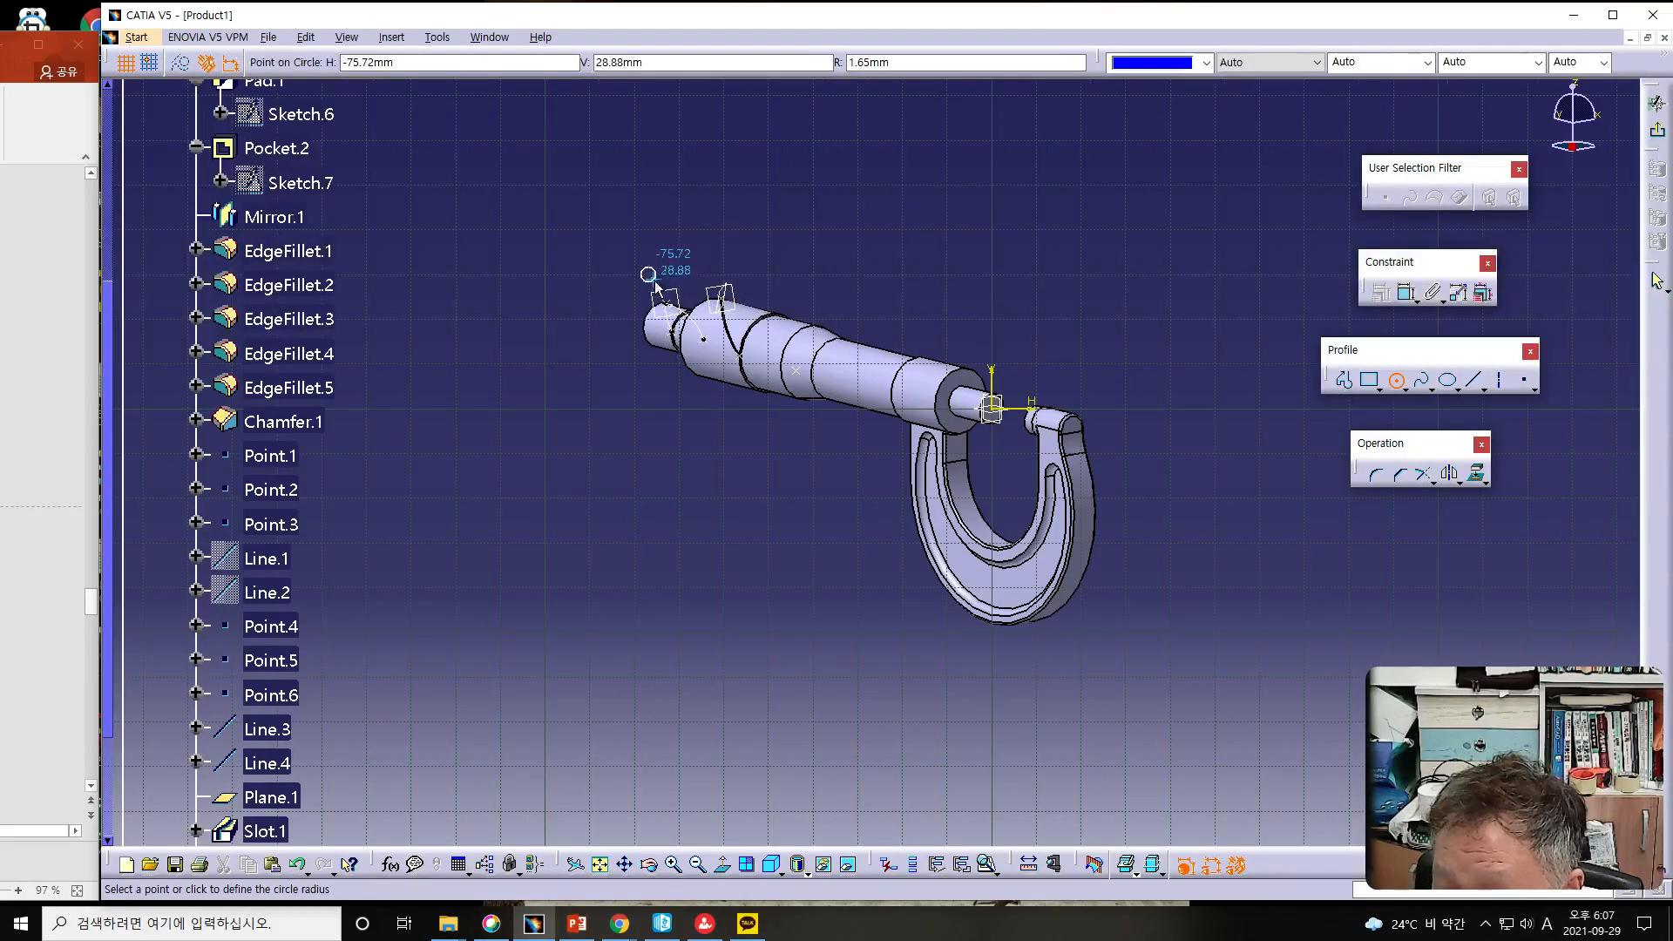
left_click(654, 274)
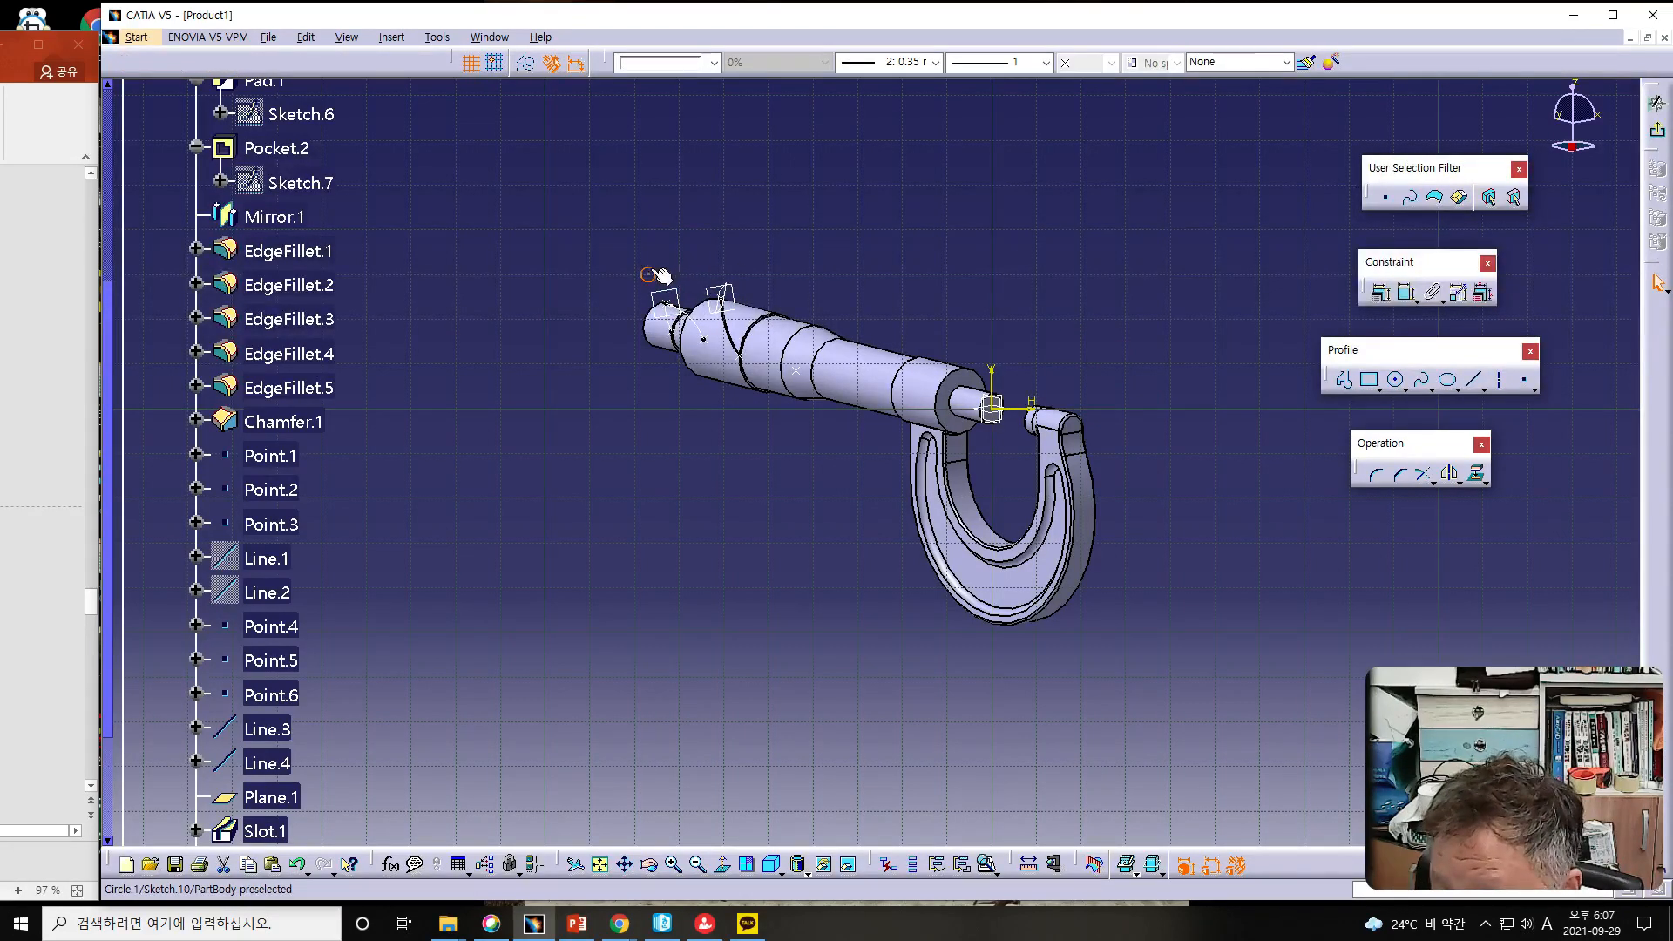
- Dimension the new circle near the small cylinder and set its diameter to 0.3 mm
left_click(1406, 293)
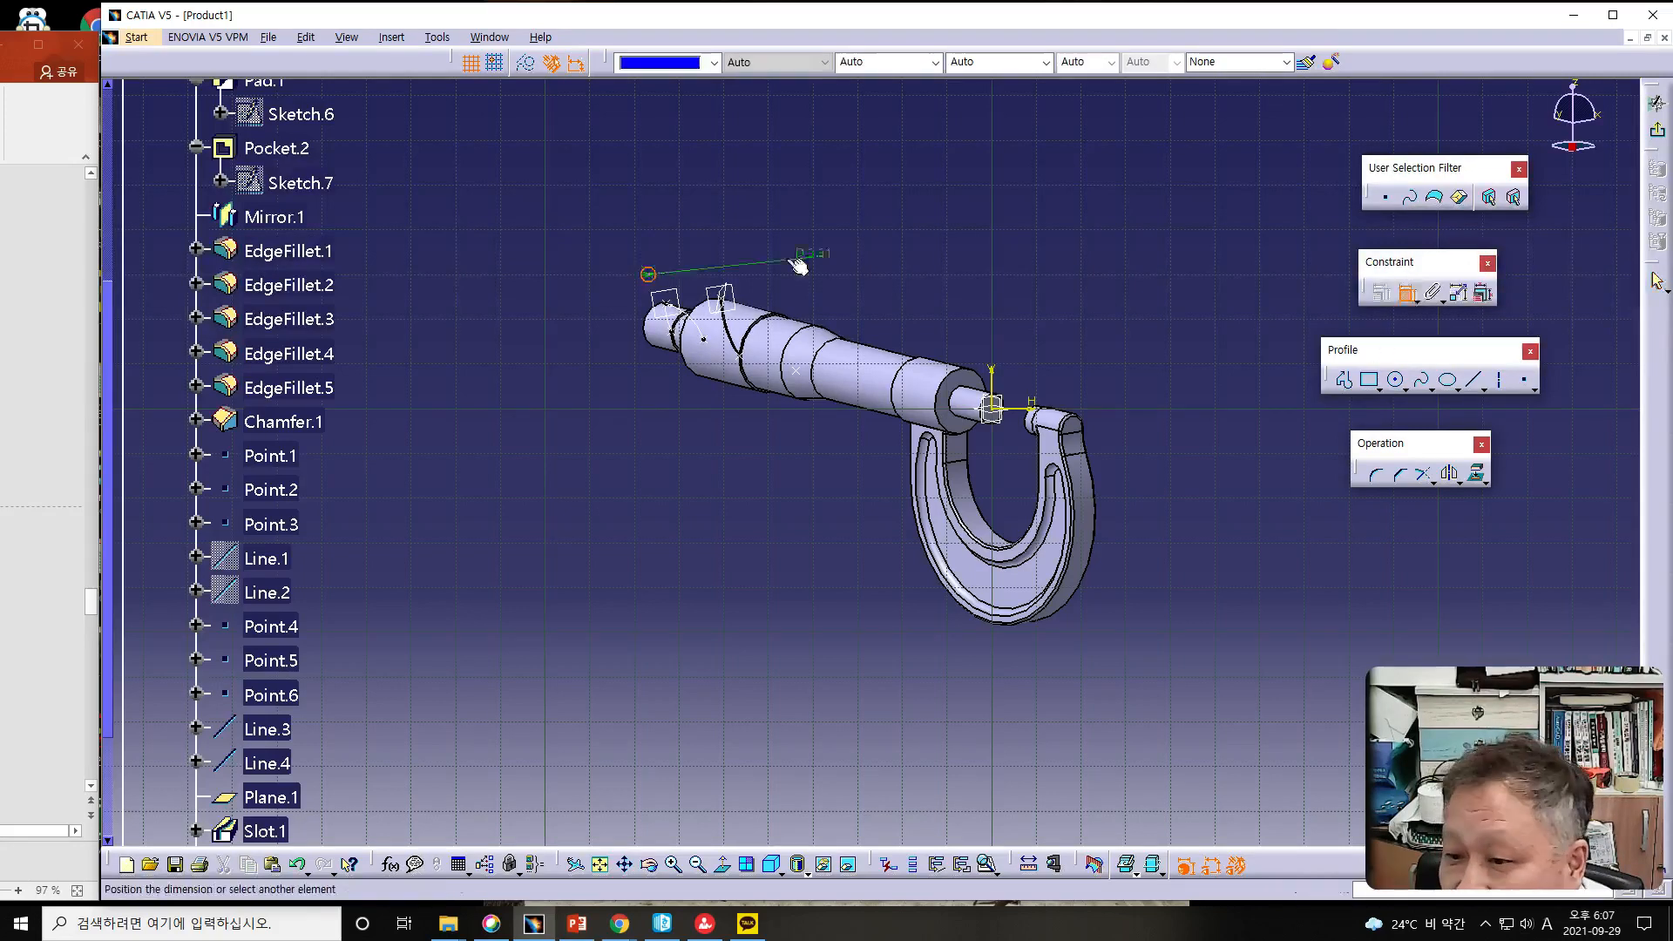
left_click(652, 229)
double_click(648, 222)
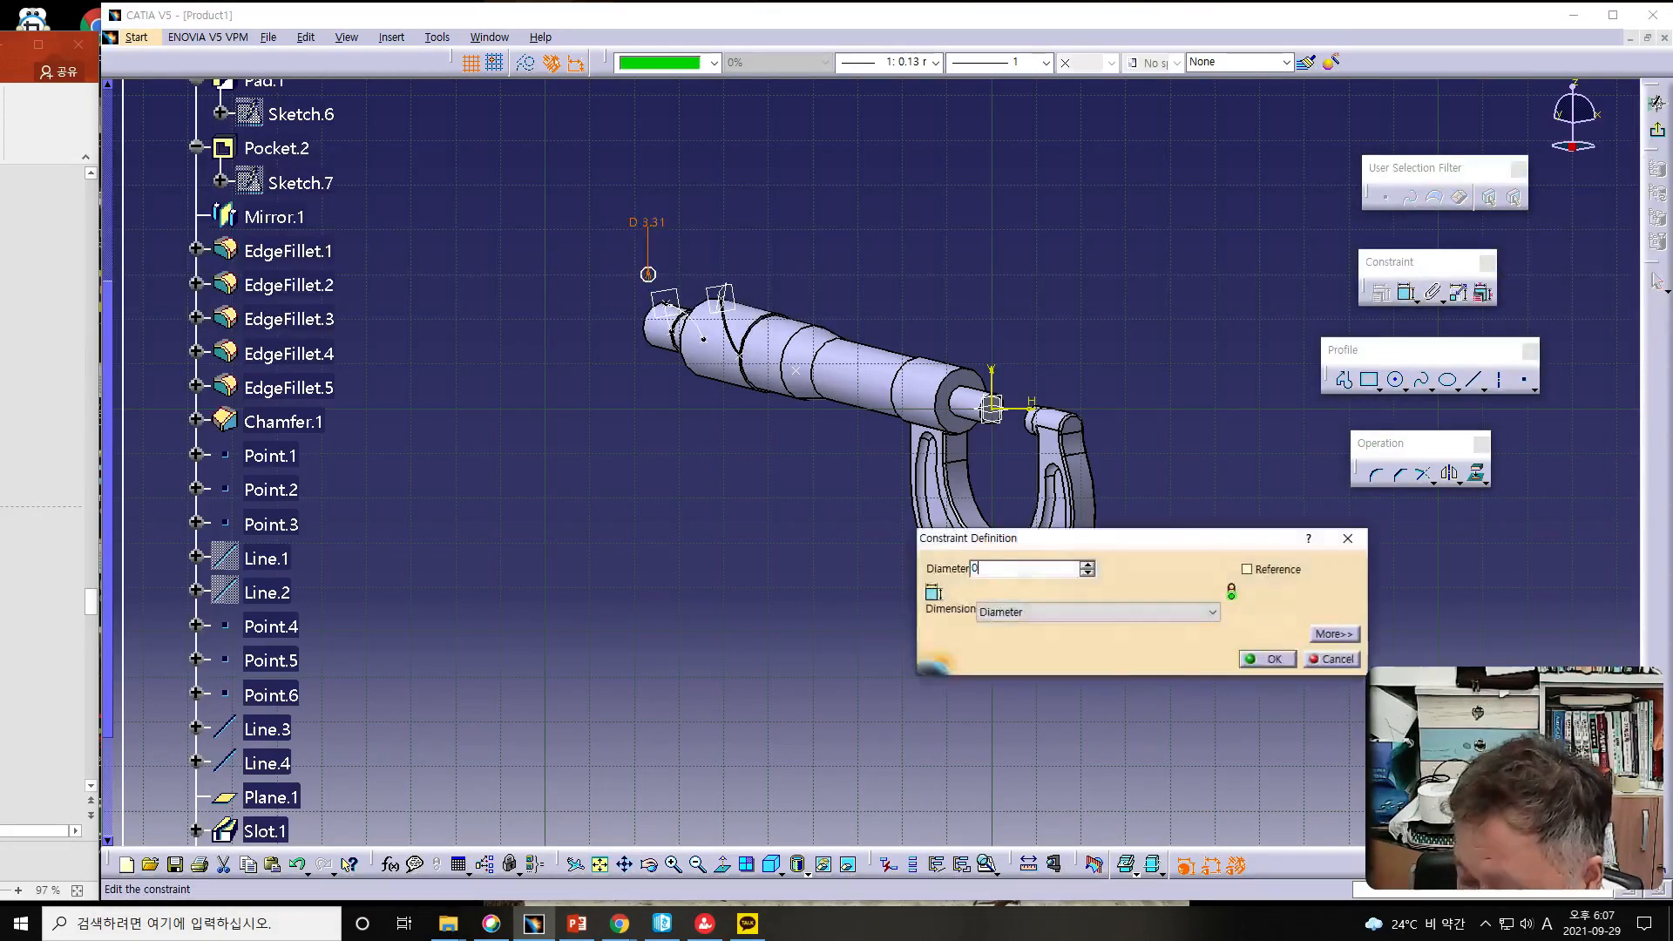
type("0.3")
key("Return")
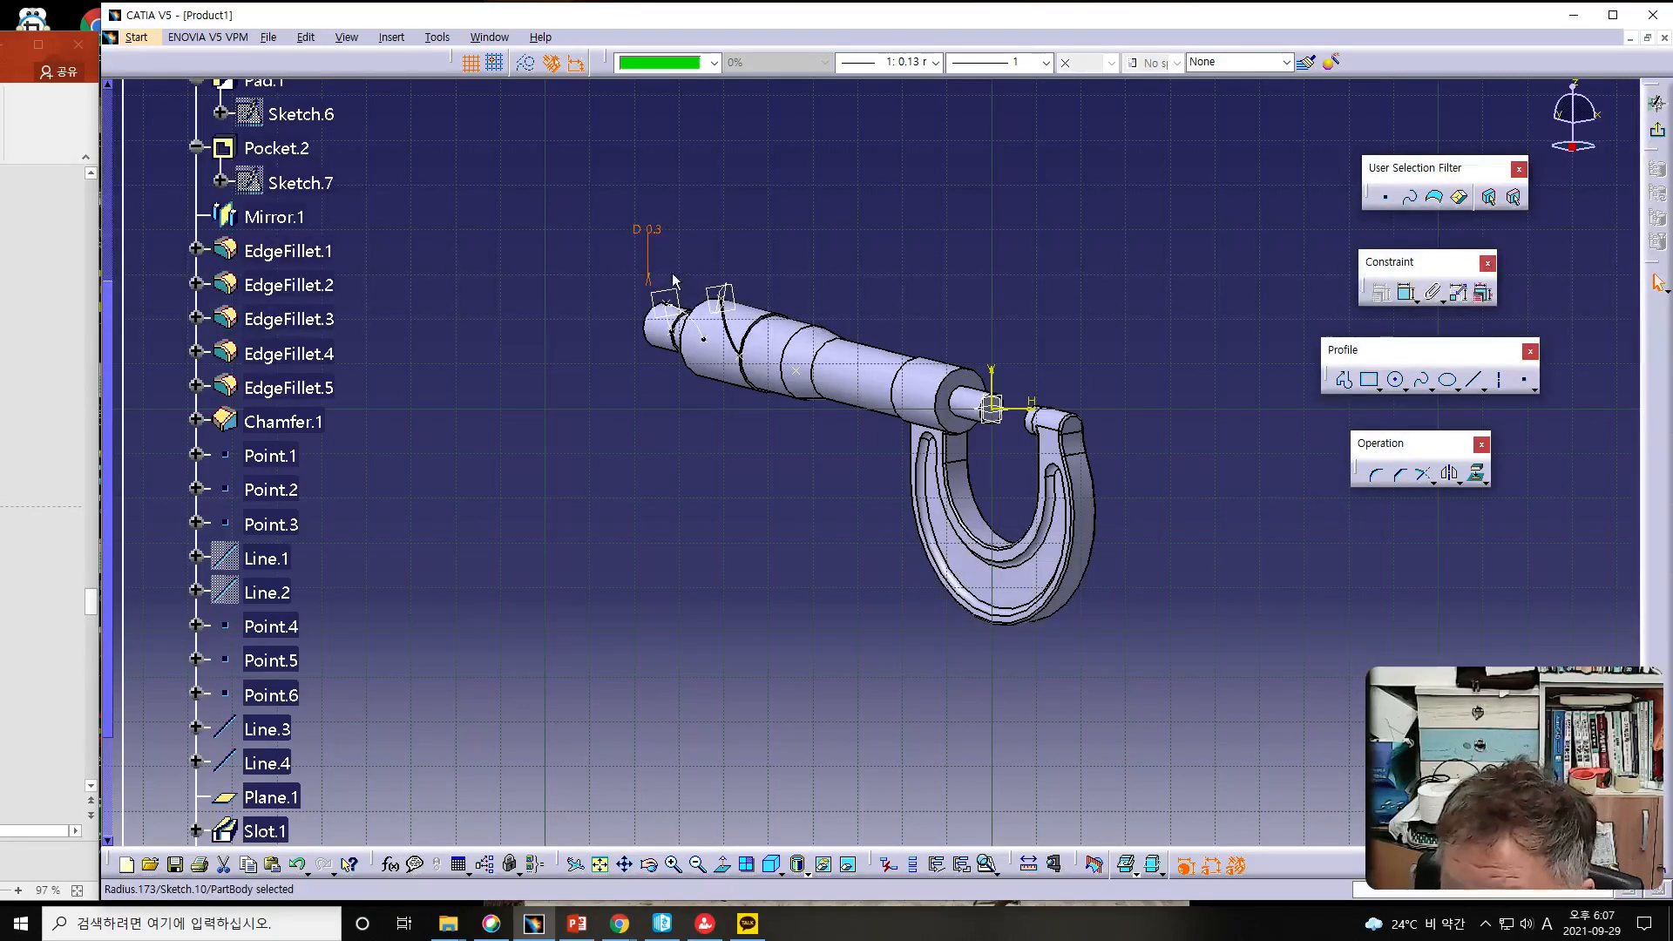
- Constrain the small circle's center coincident with Point.4 on the small cylinder and exit the sketch
middle_click_drag(772, 272, 680, 205, "ctrl")
middle_click_drag(425, 266, 625, 532)
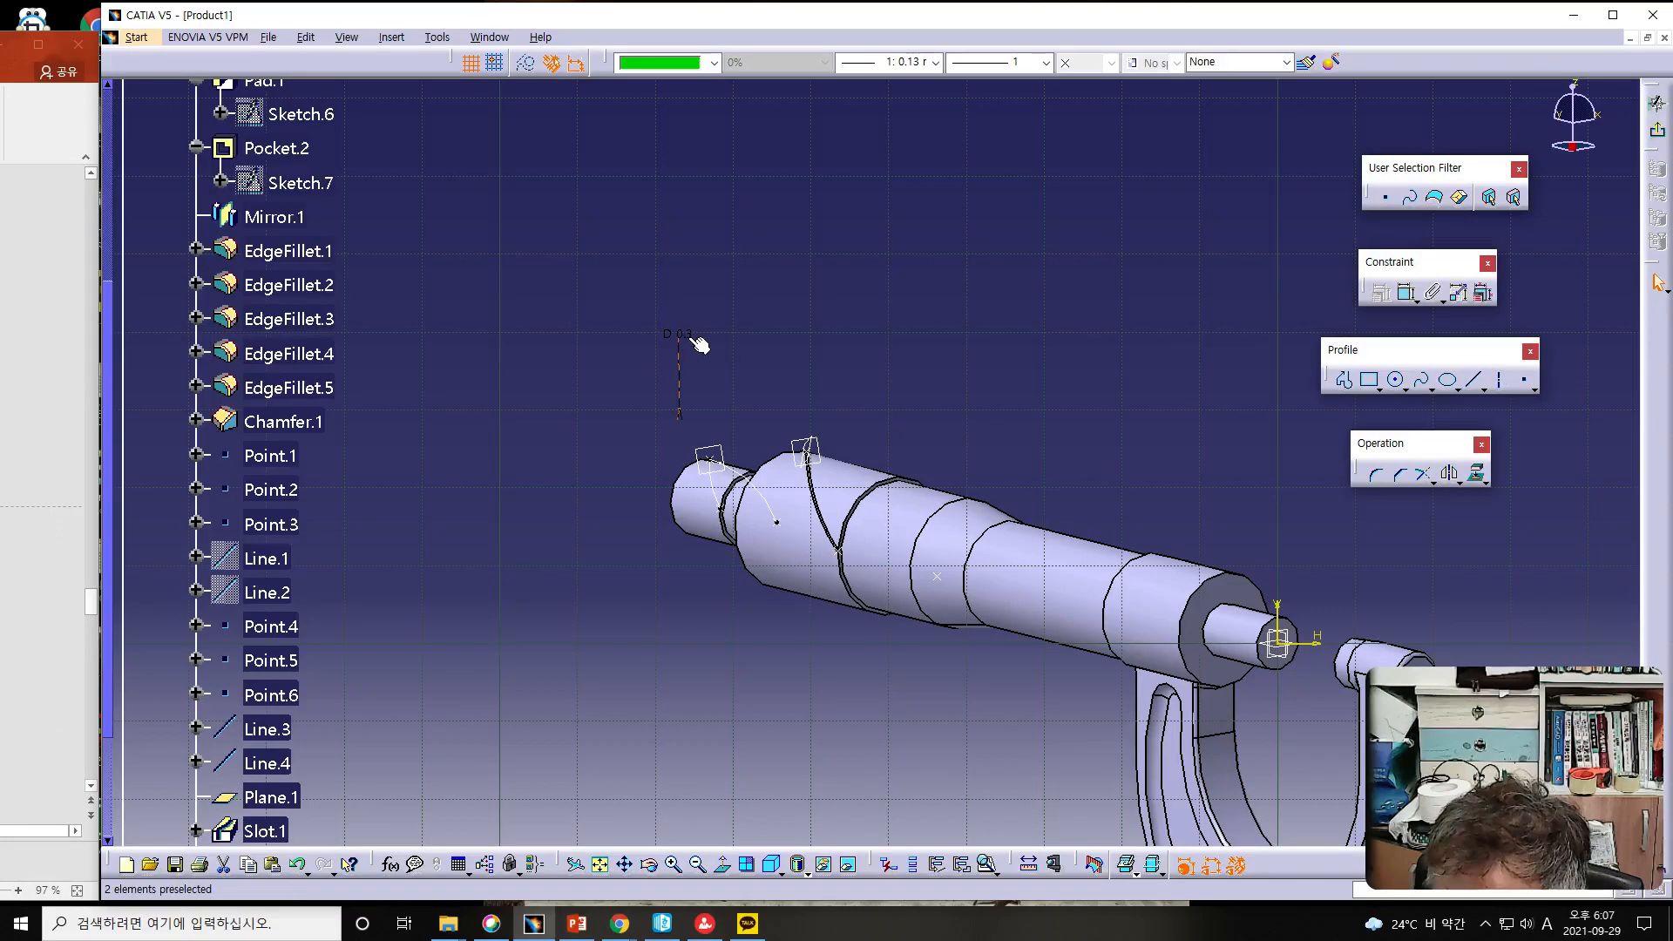
middle_click_drag(846, 385, 688, 262, "ctrl")
middle_click_drag(616, 340, 697, 357)
middle_click_drag(583, 453, 702, 415)
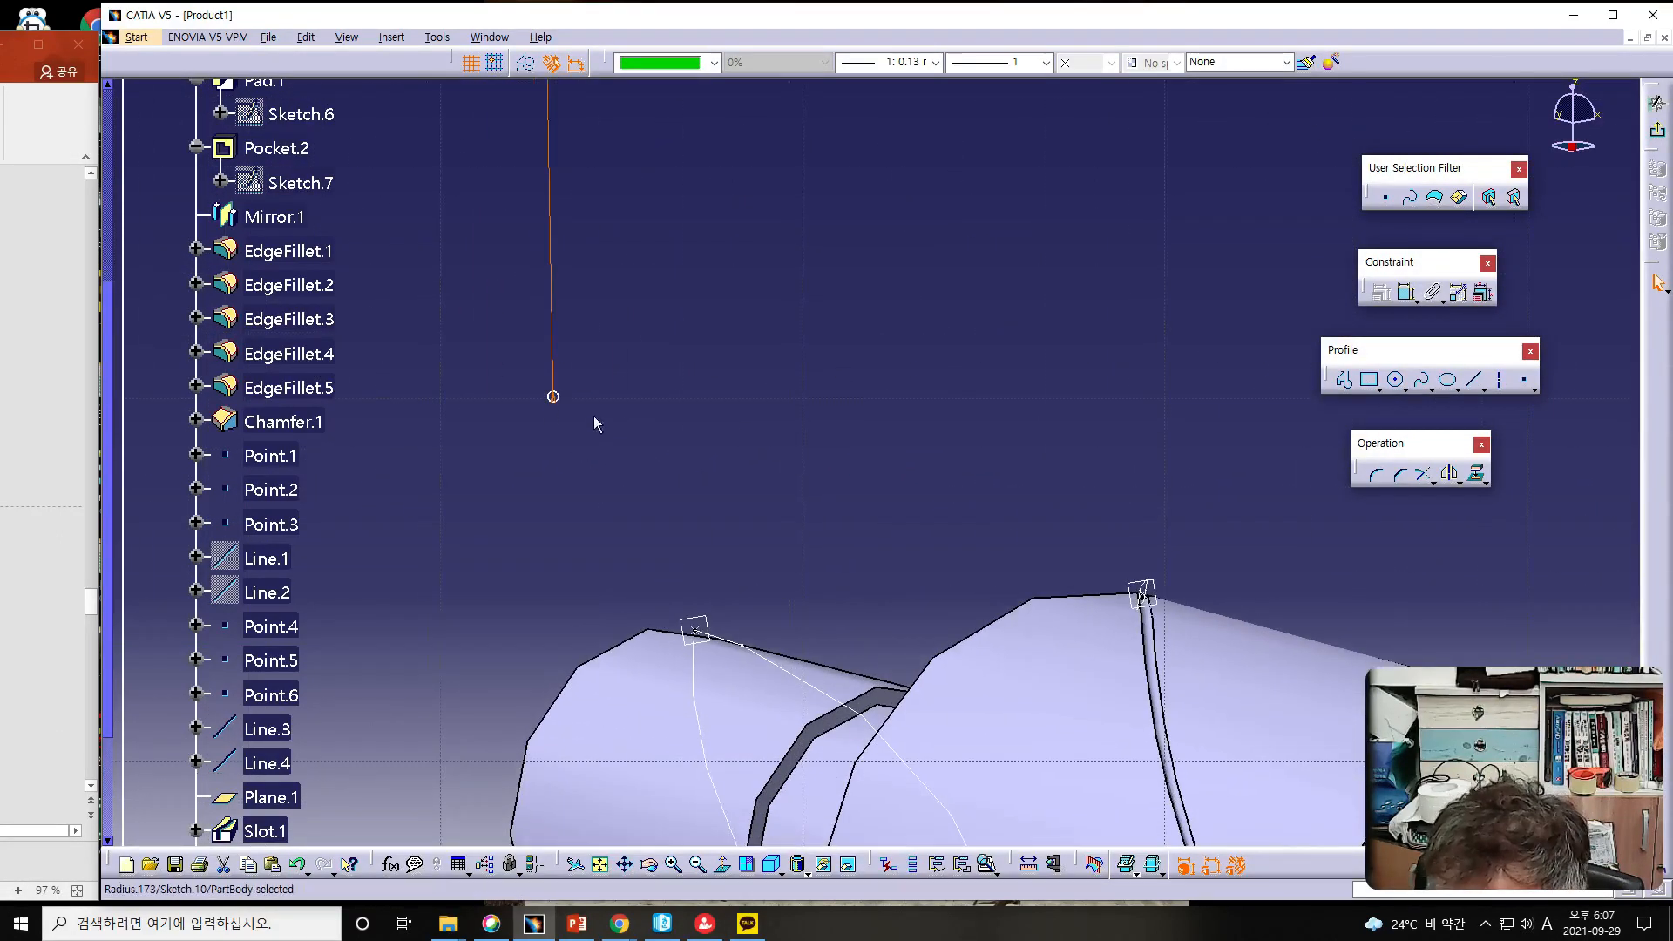
left_click(554, 398)
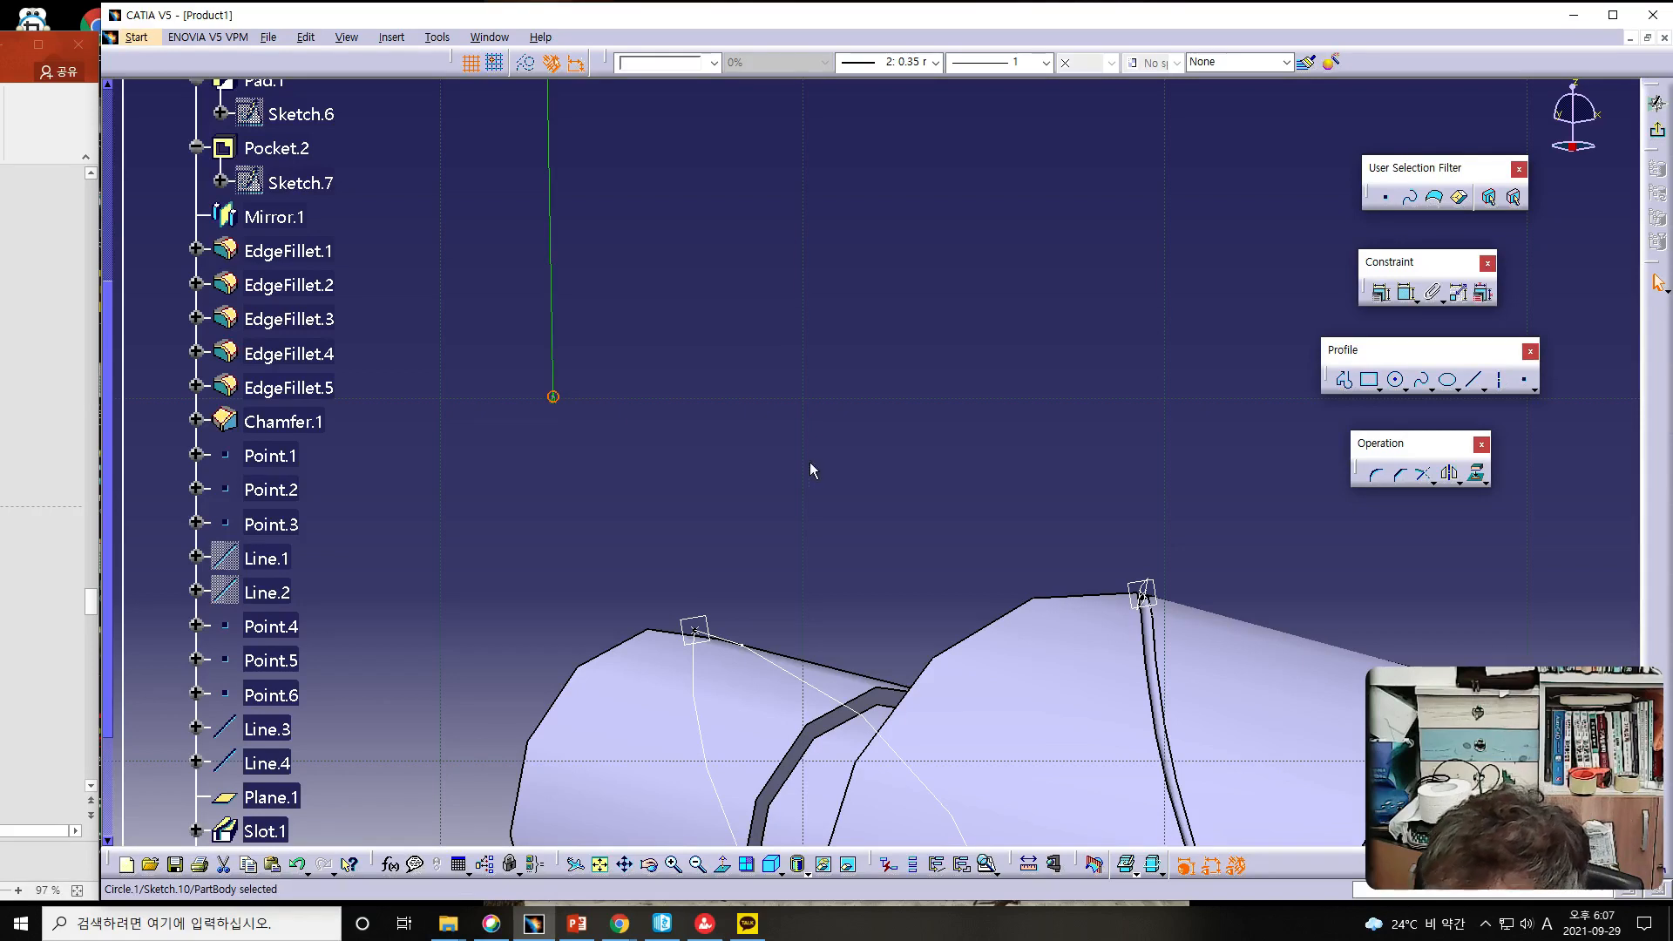
left_click(556, 399)
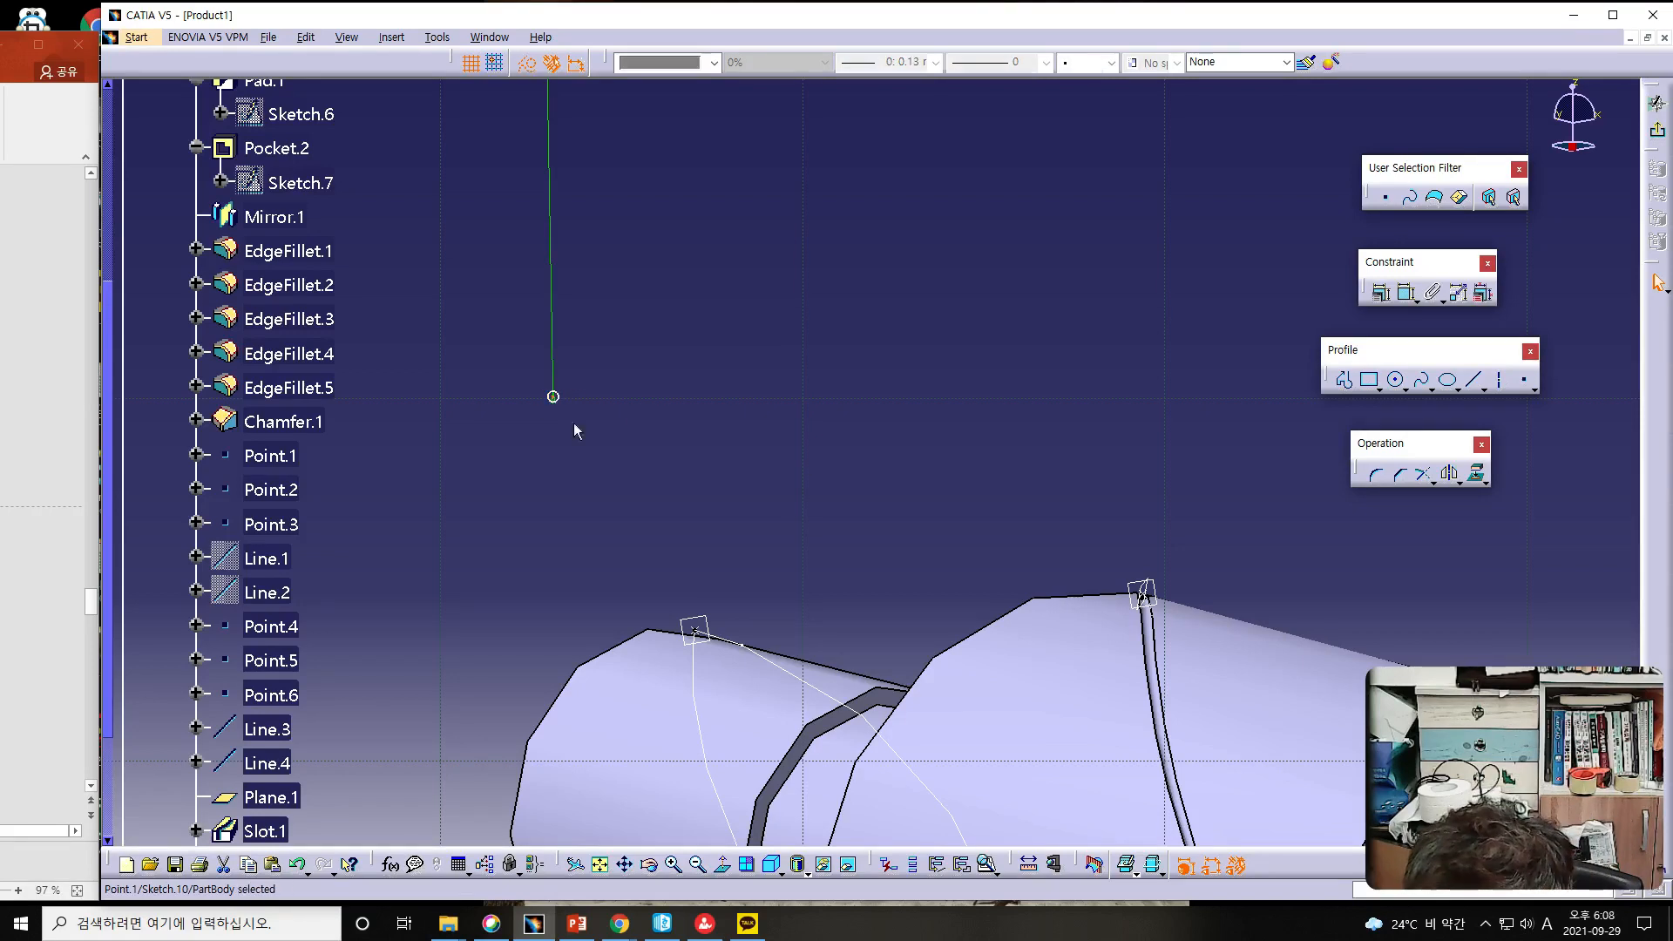
left_click(697, 631)
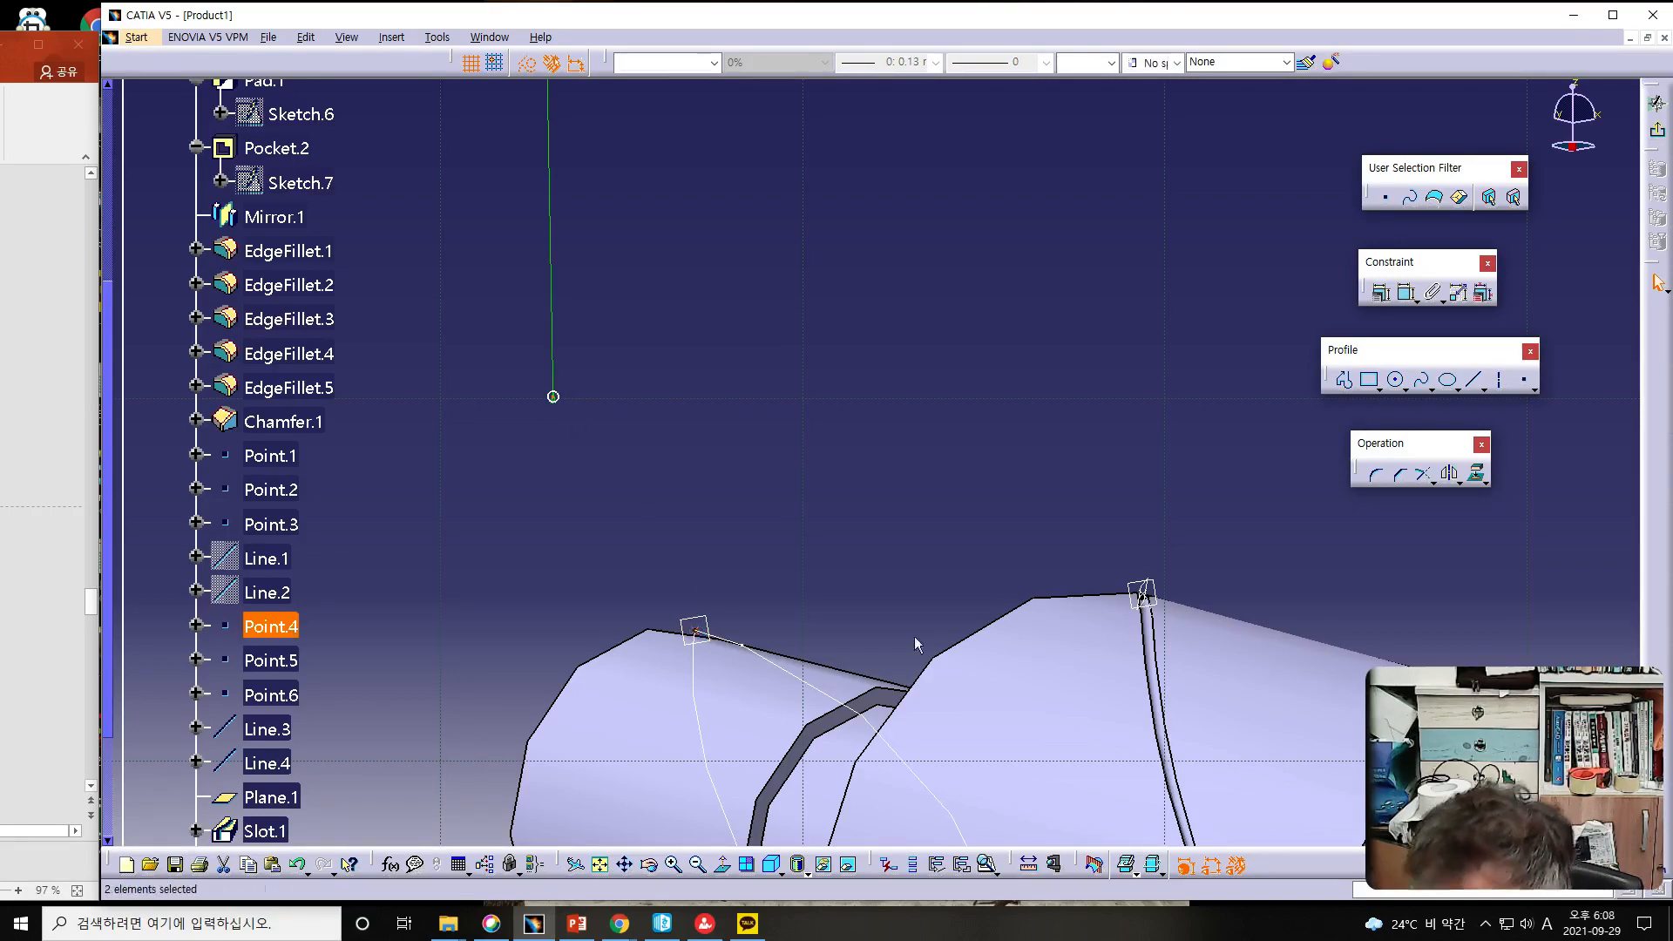
left_click(1381, 293)
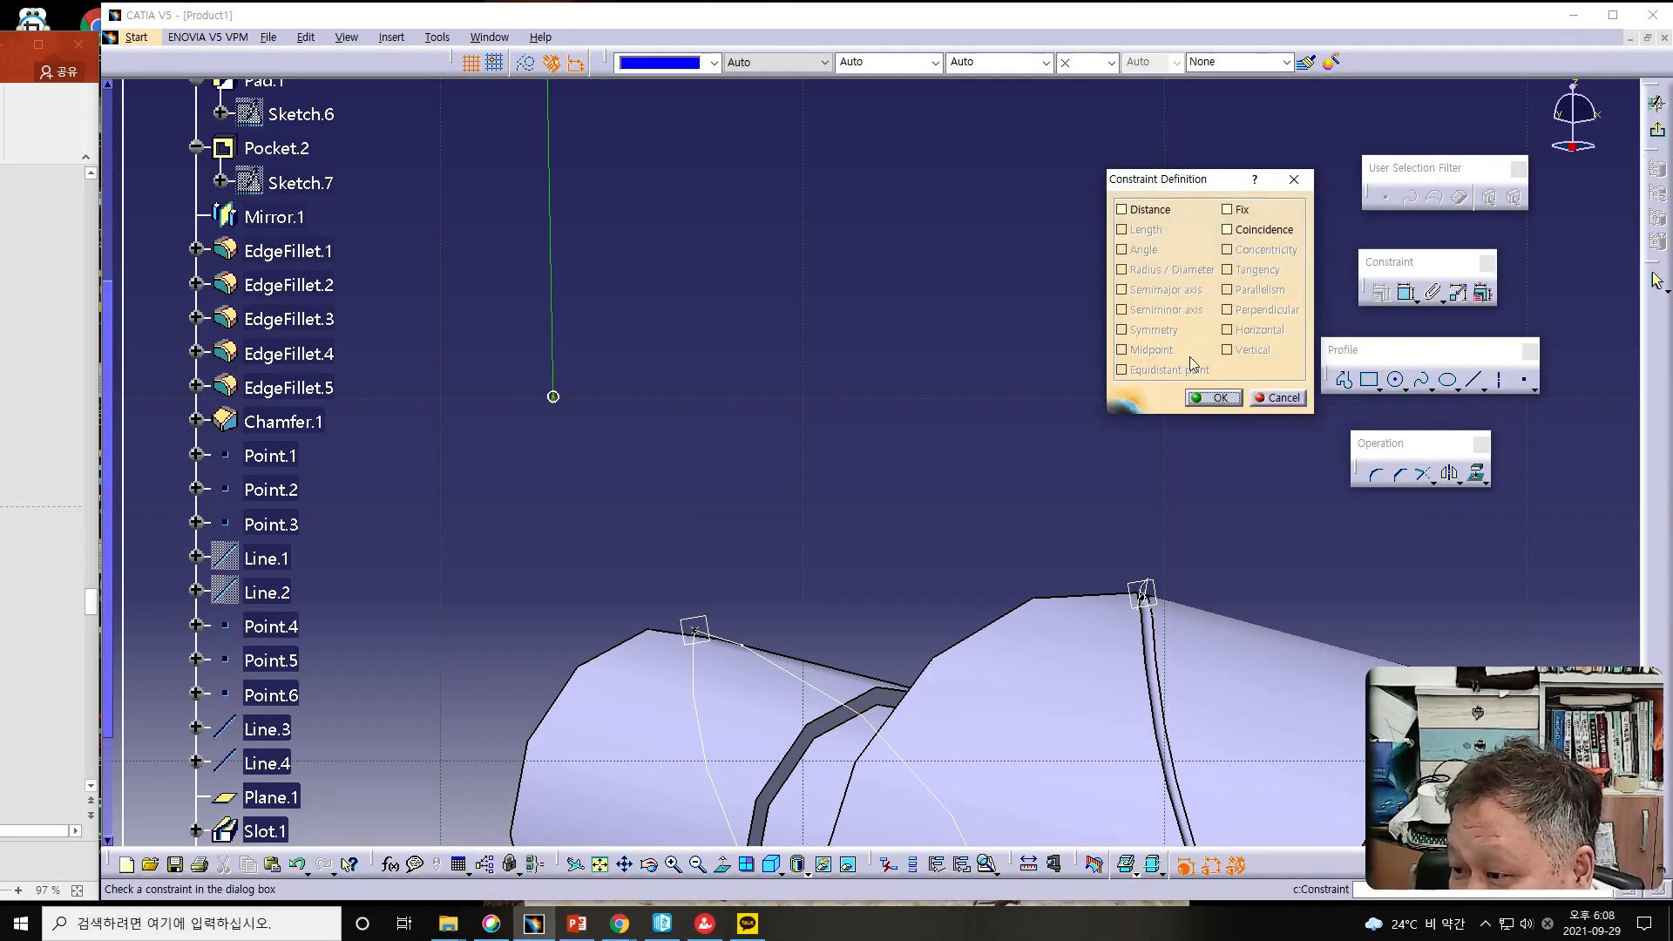
left_click(1227, 229)
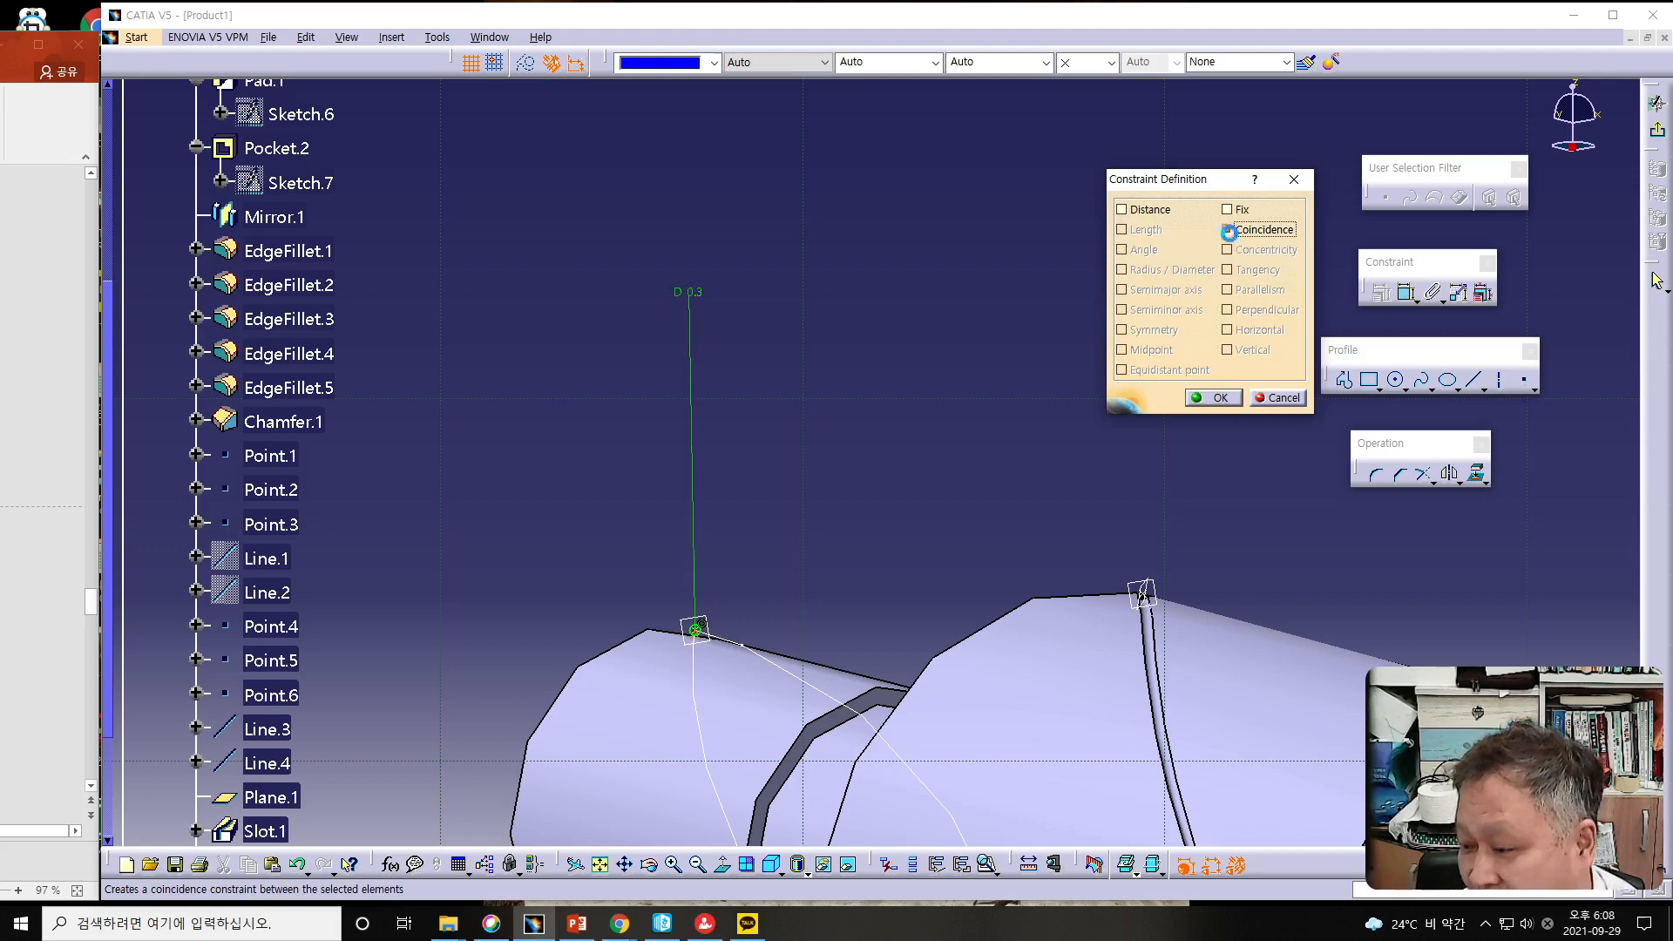
left_click(1213, 398)
left_click(1656, 102)
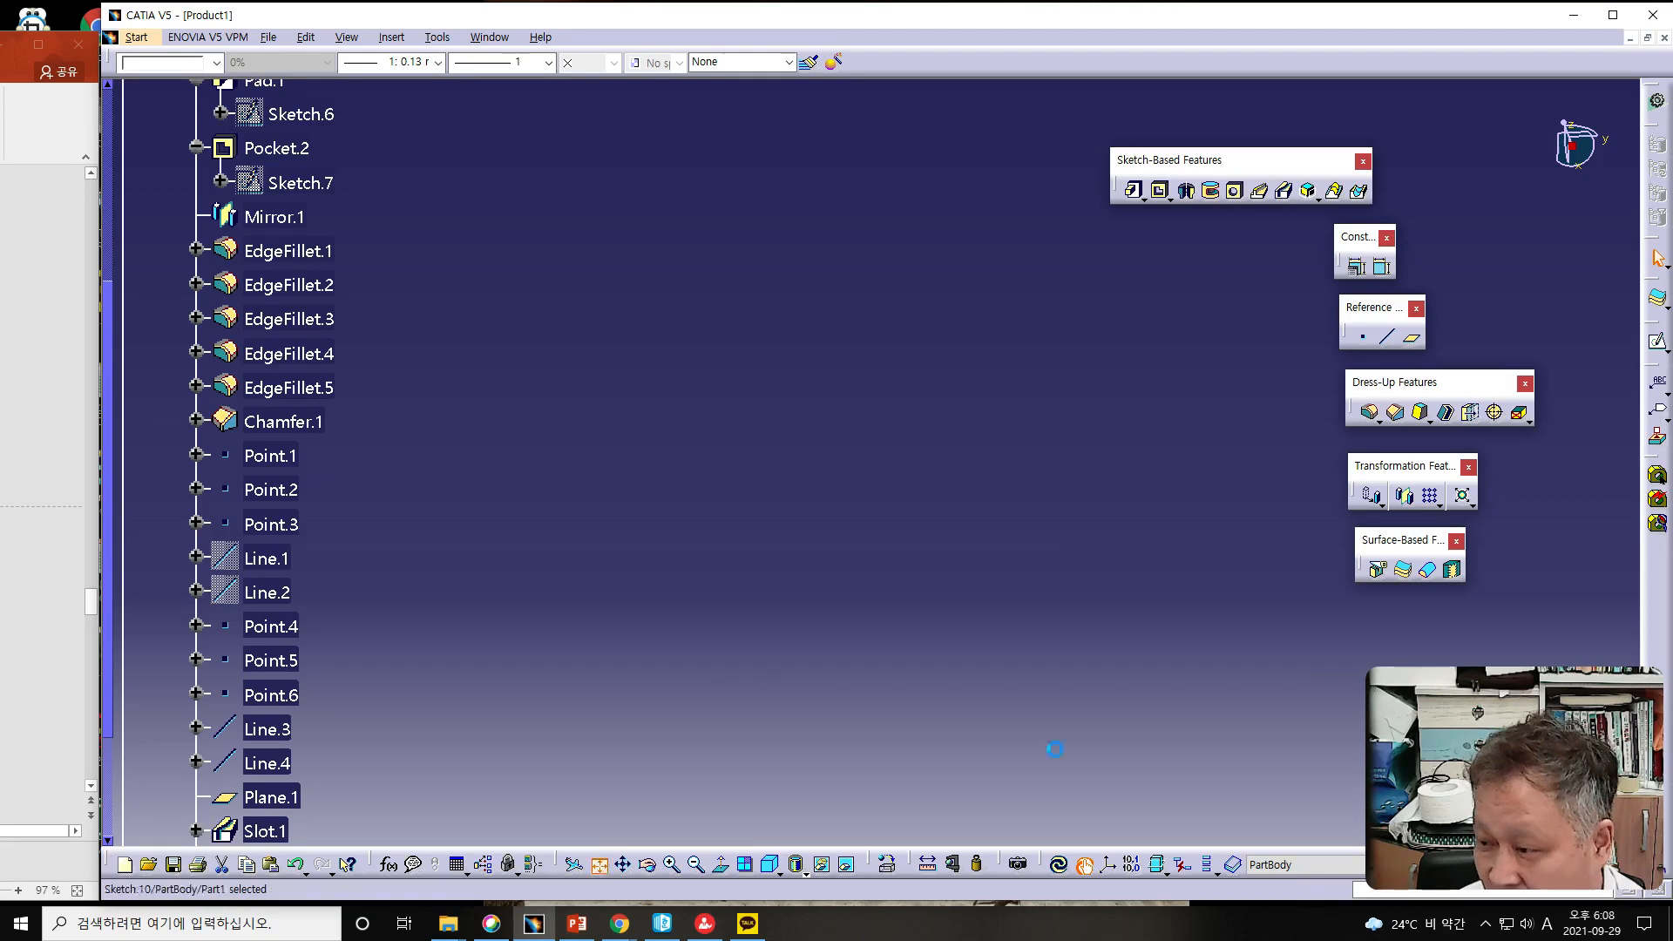
- Cut a slot in the small cylinder with Sketch.10 as profile and Line.3 as center curve
left_click(1282, 191)
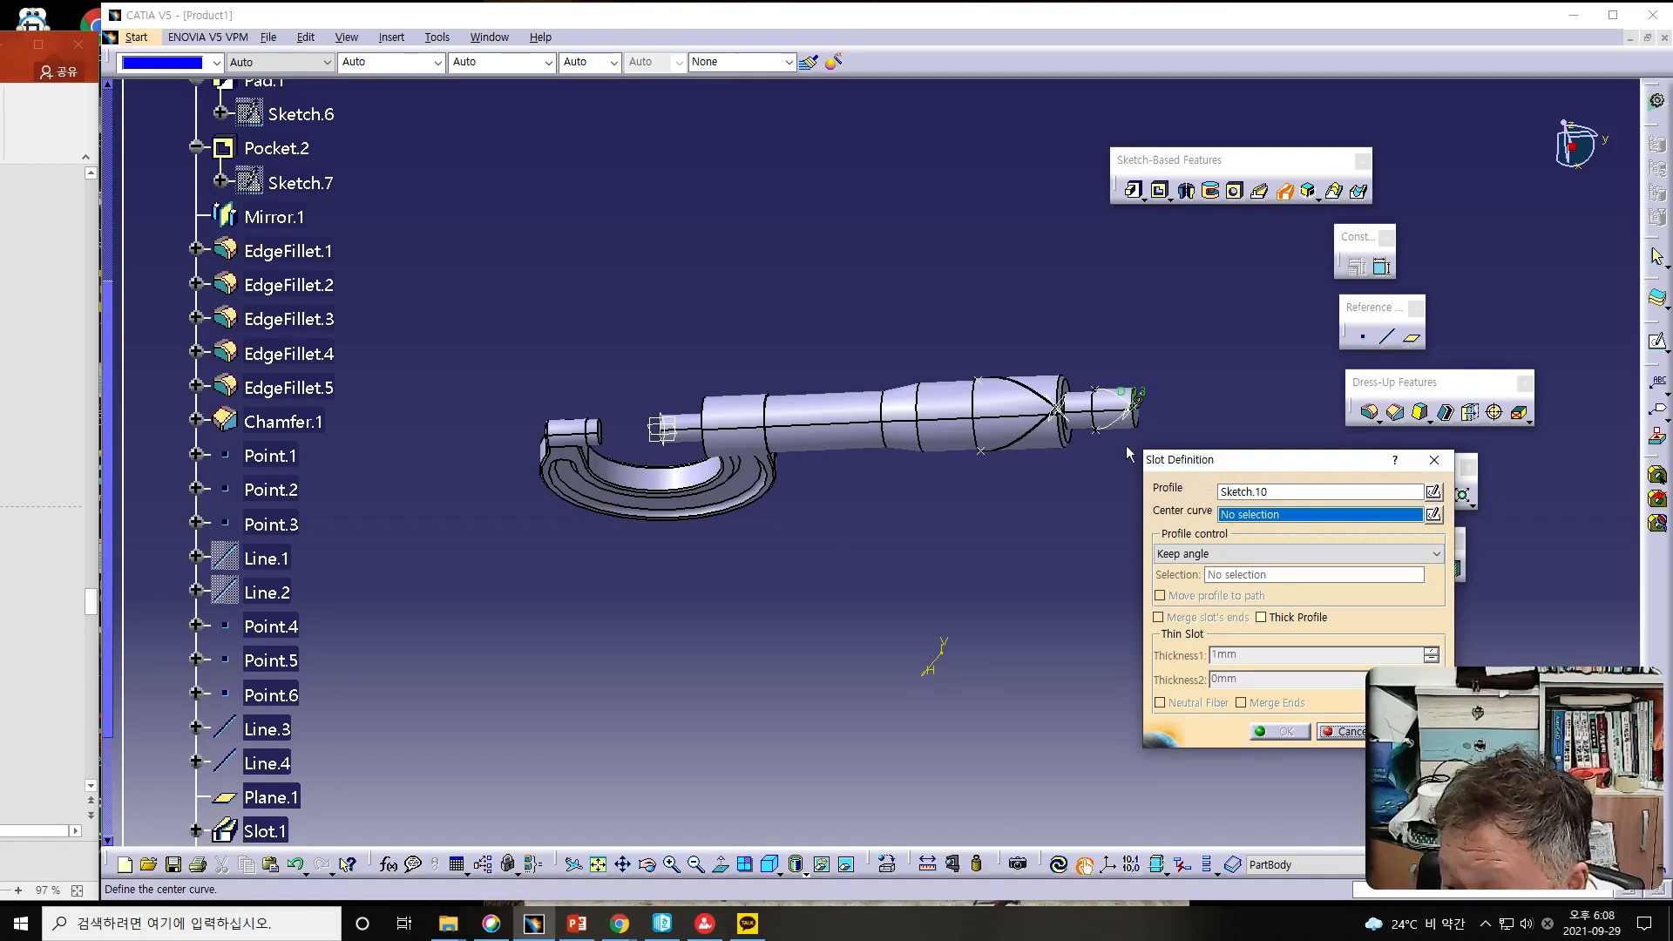
left_click(1119, 399)
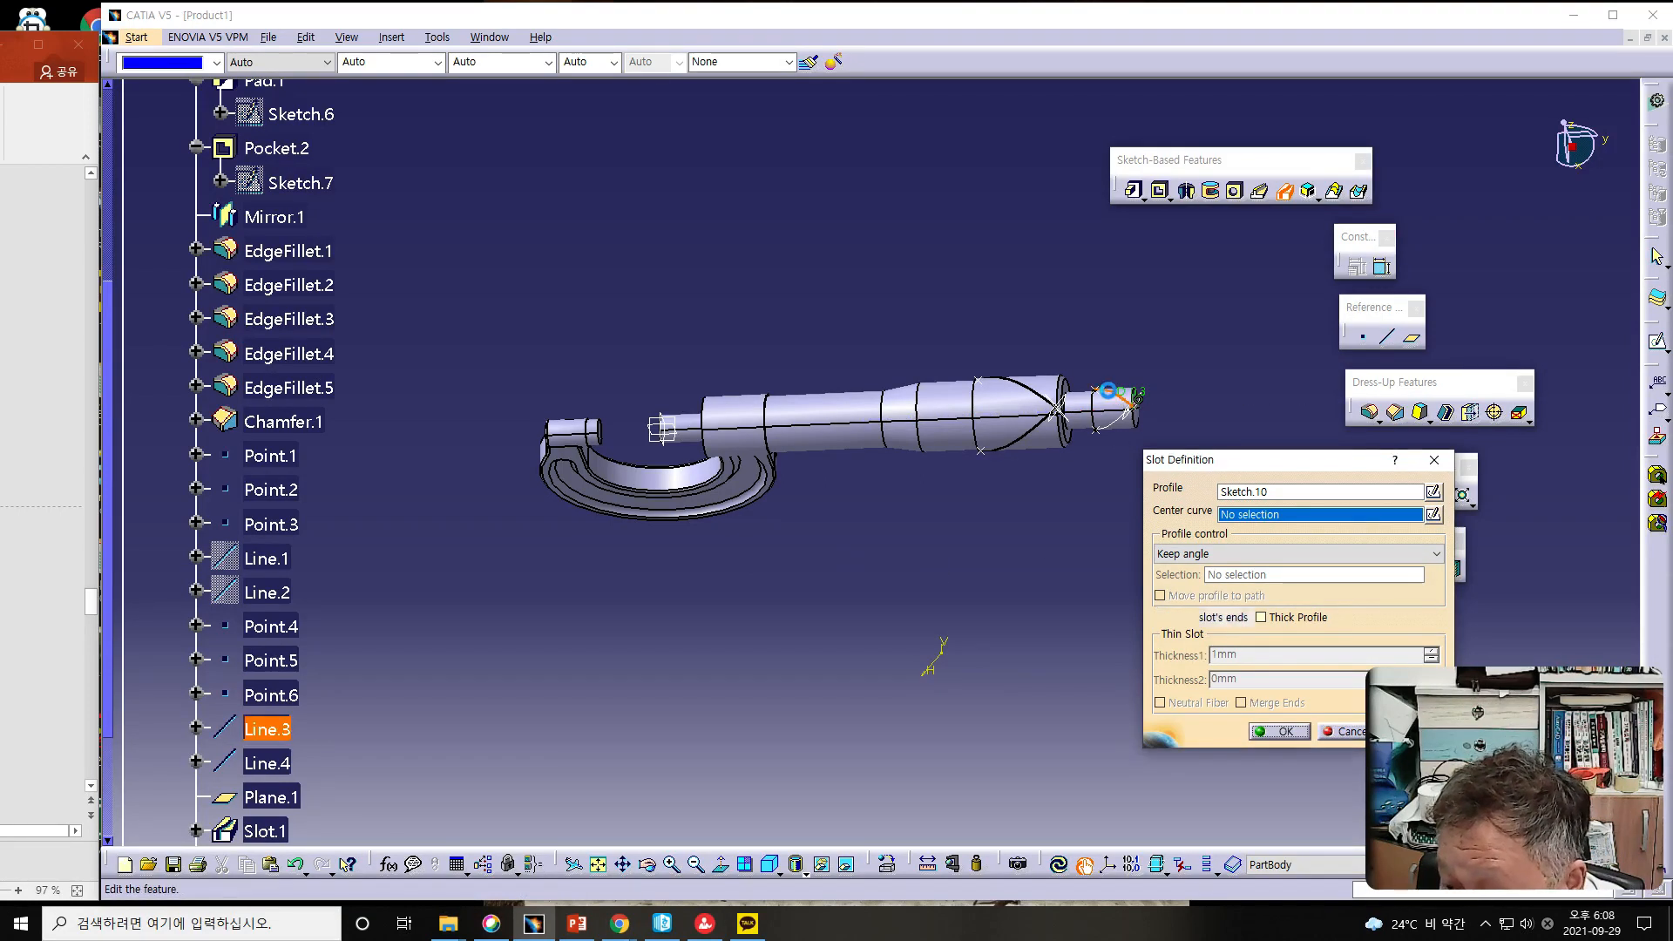
left_click(1274, 733)
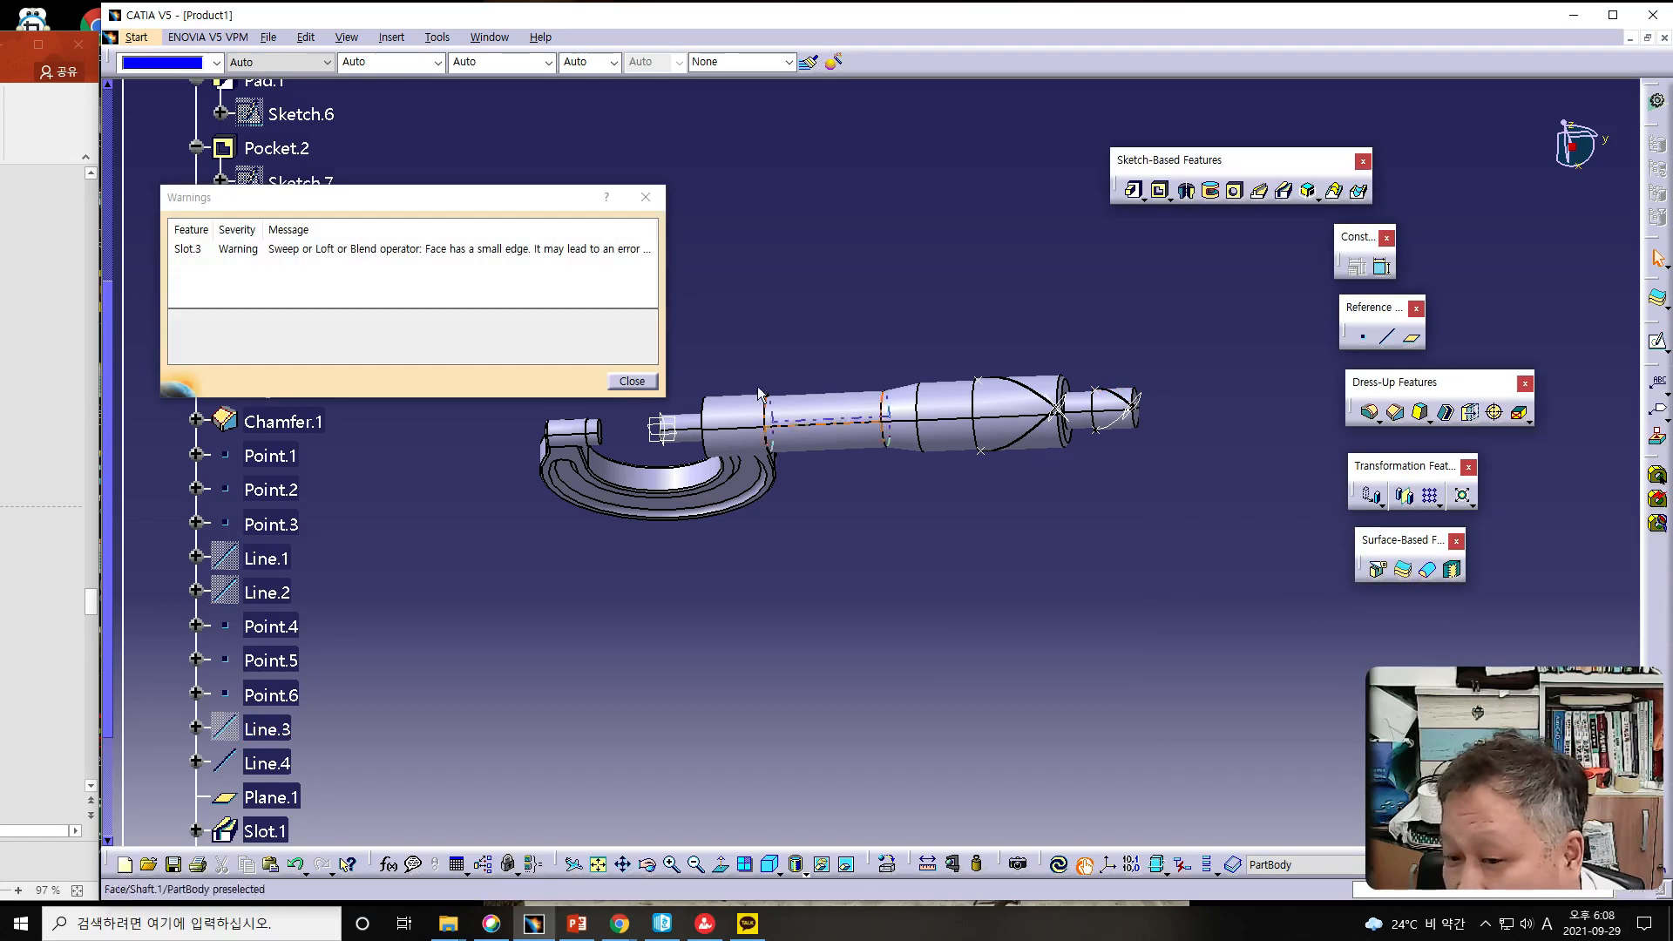
- Close the warning raised by the slot cut in the small cylinder
left_click(631, 381)
middle_click_drag(1194, 498, 941, 448, "ctrl")
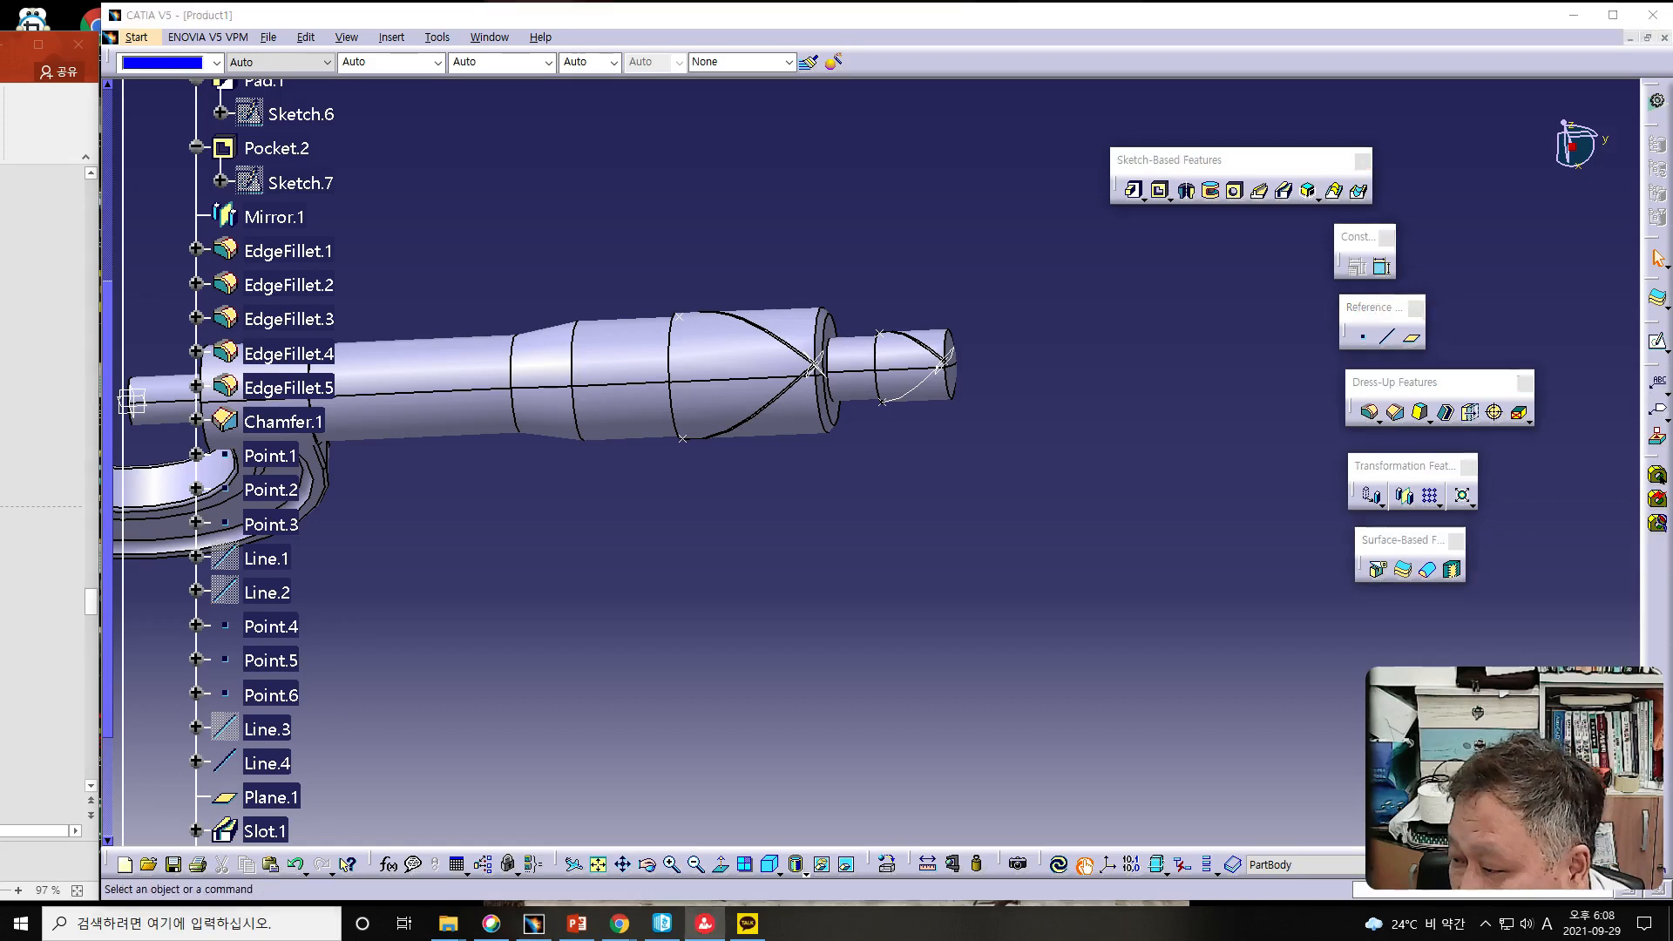
left_click(1412, 338)
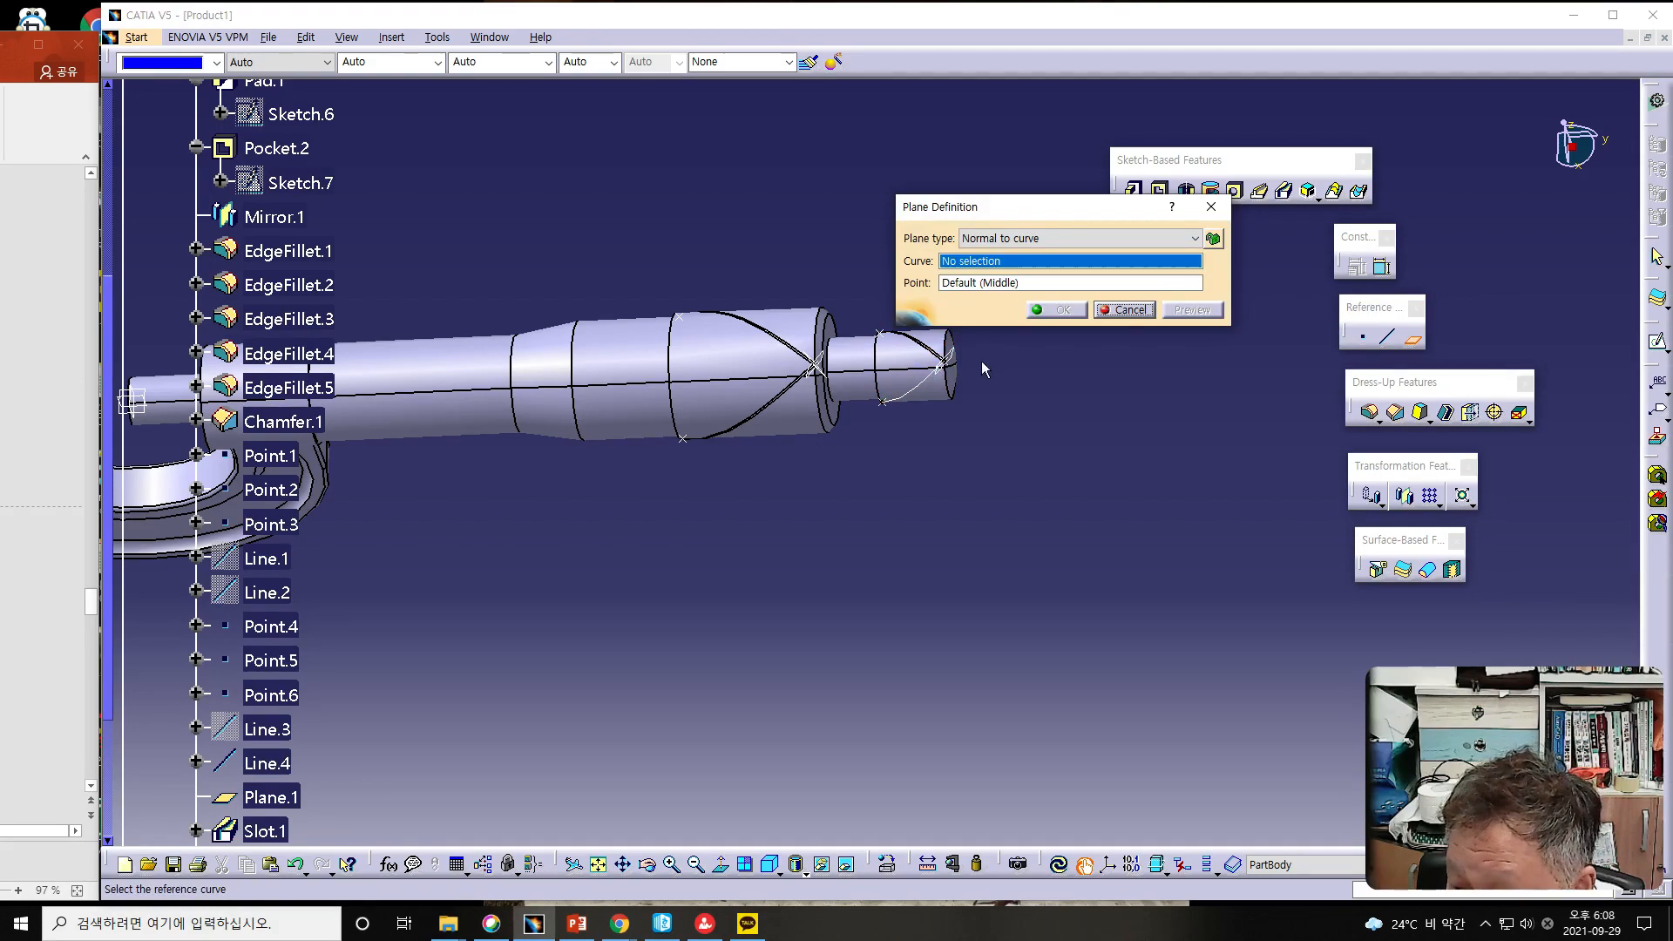
left_click(907, 387)
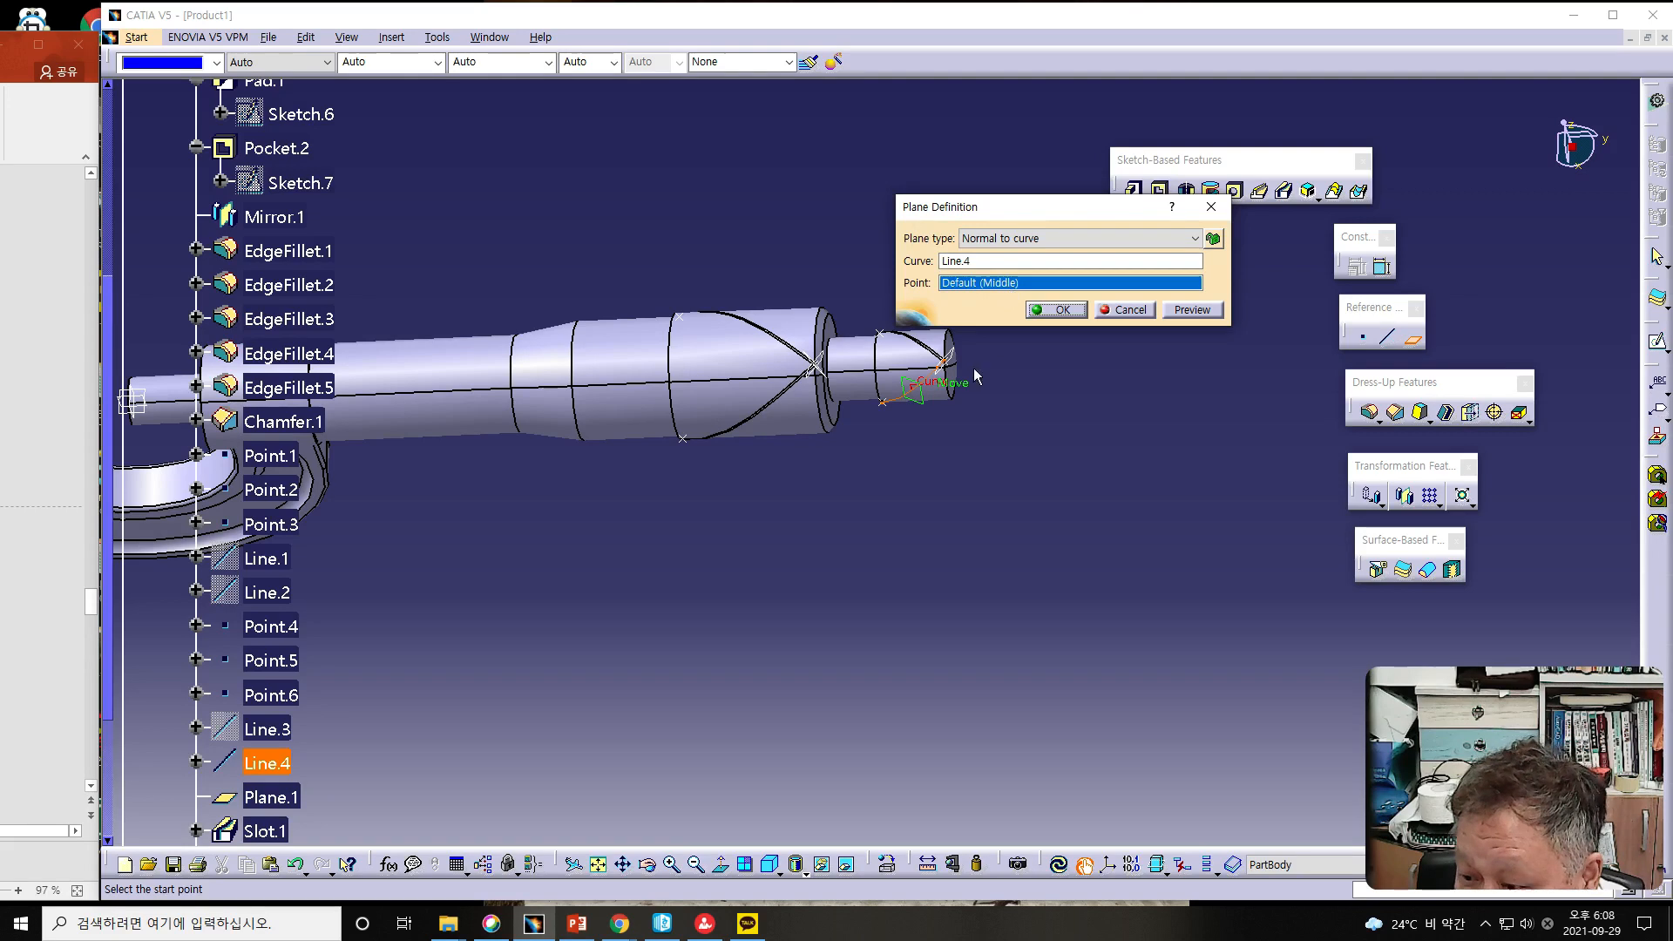
left_click(946, 361)
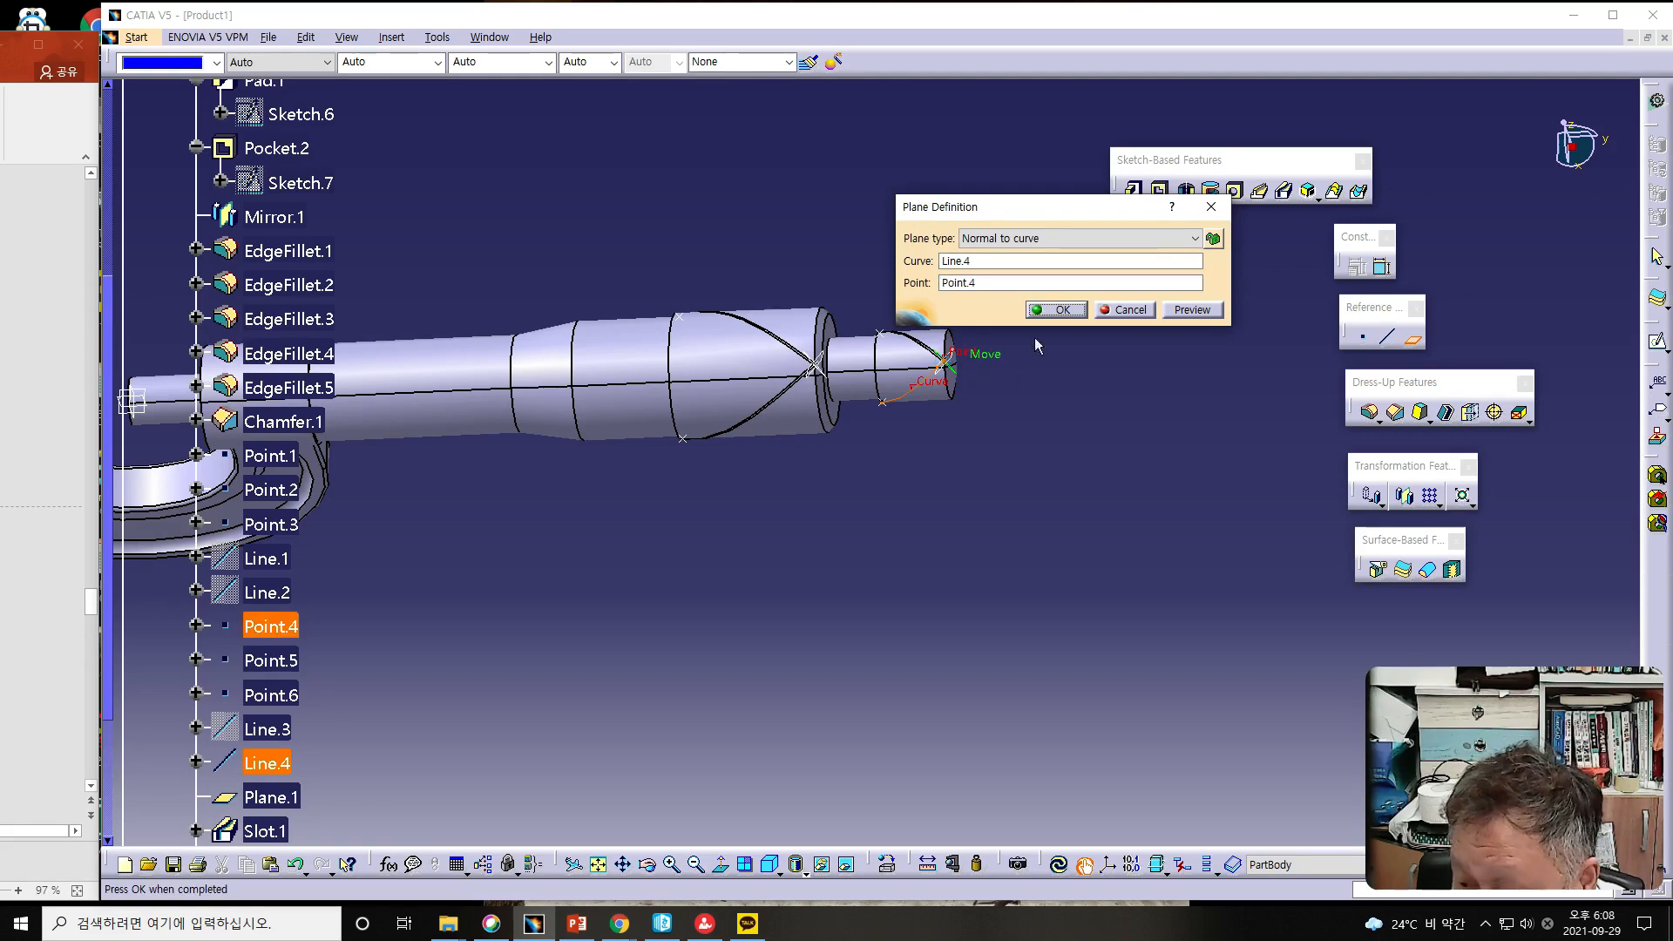
left_click(1049, 314)
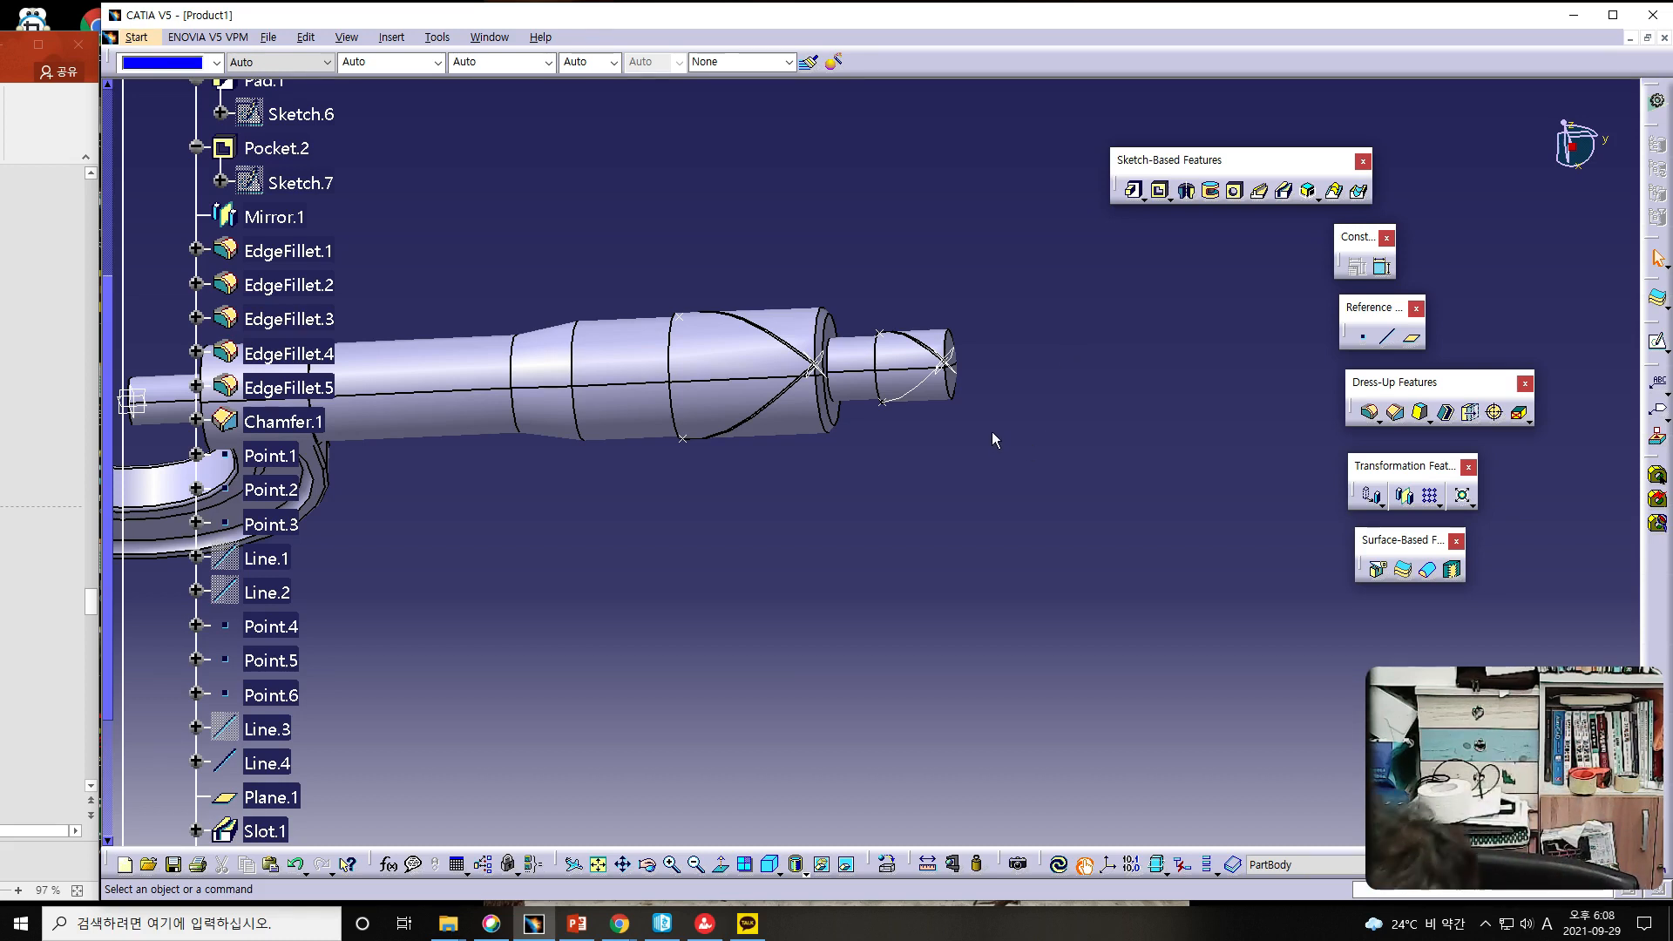
left_click(296, 867)
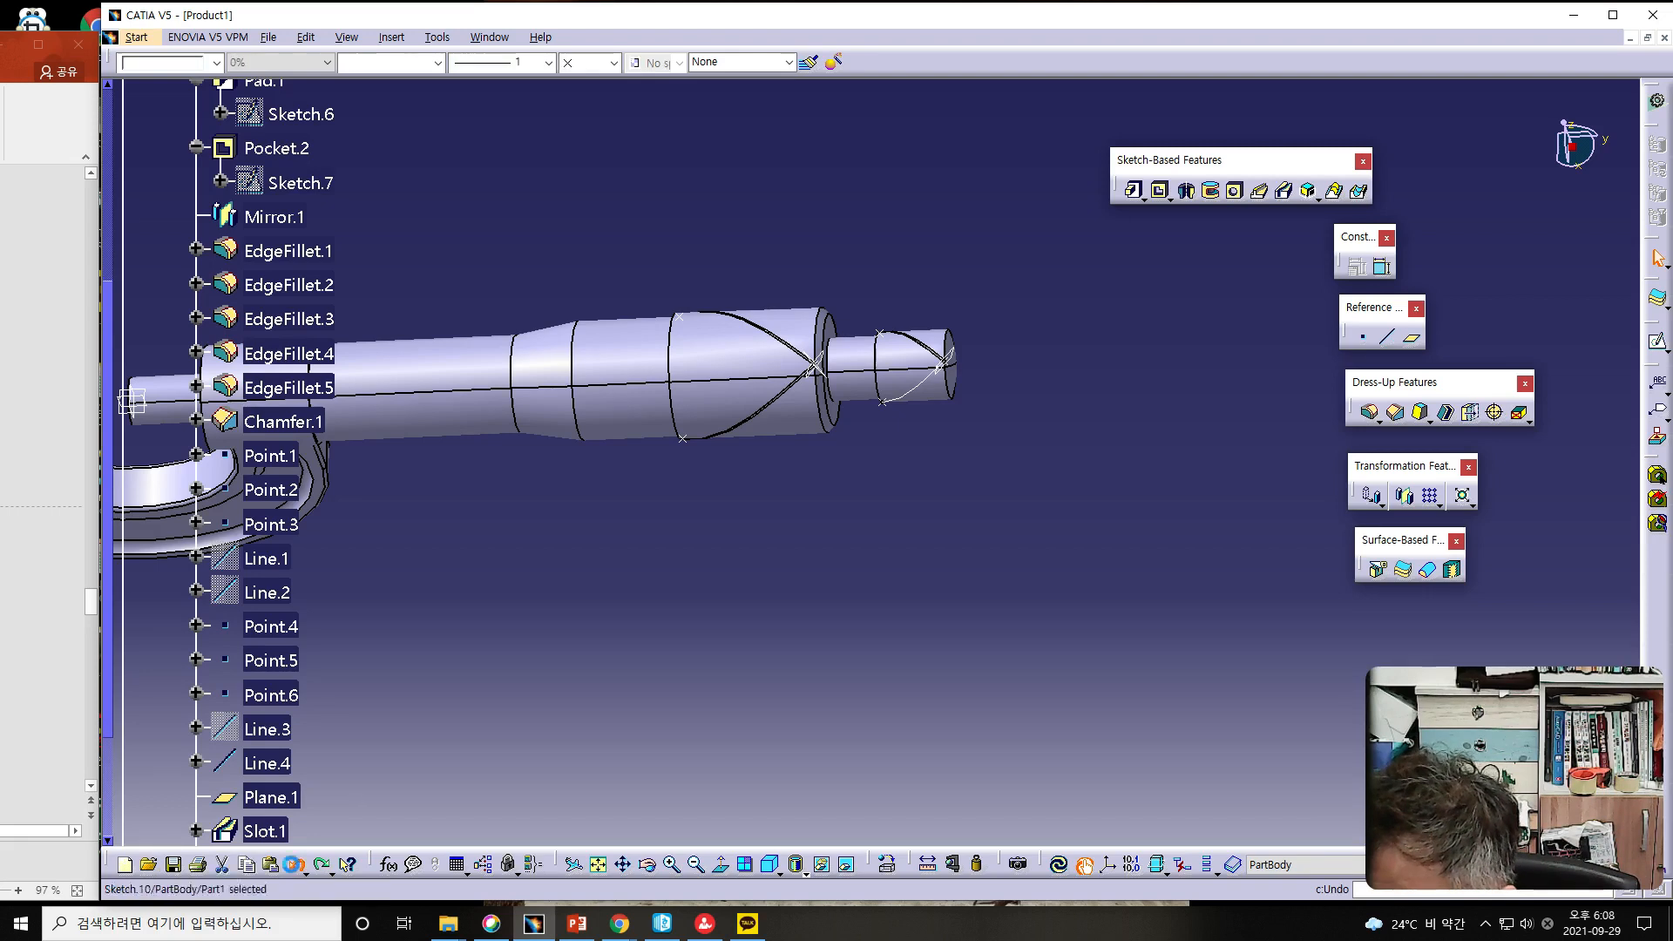
left_click(322, 866)
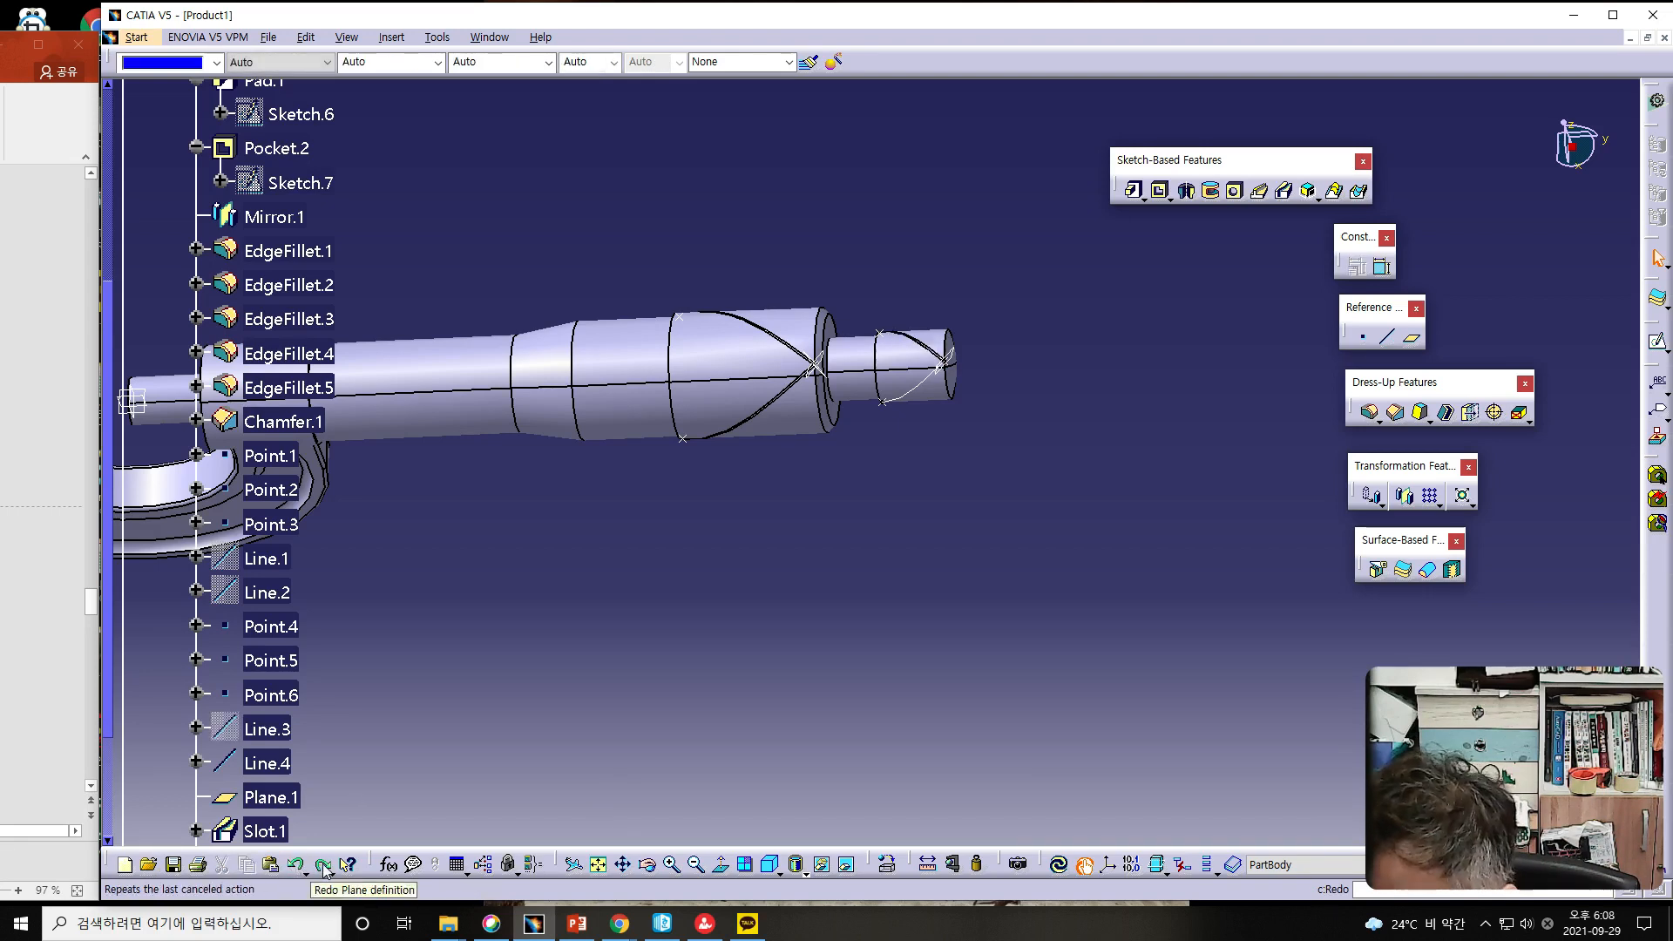
- Create a reference plane normal to Line.4 through Point.4 at the small cylinder's end
left_click(1413, 340)
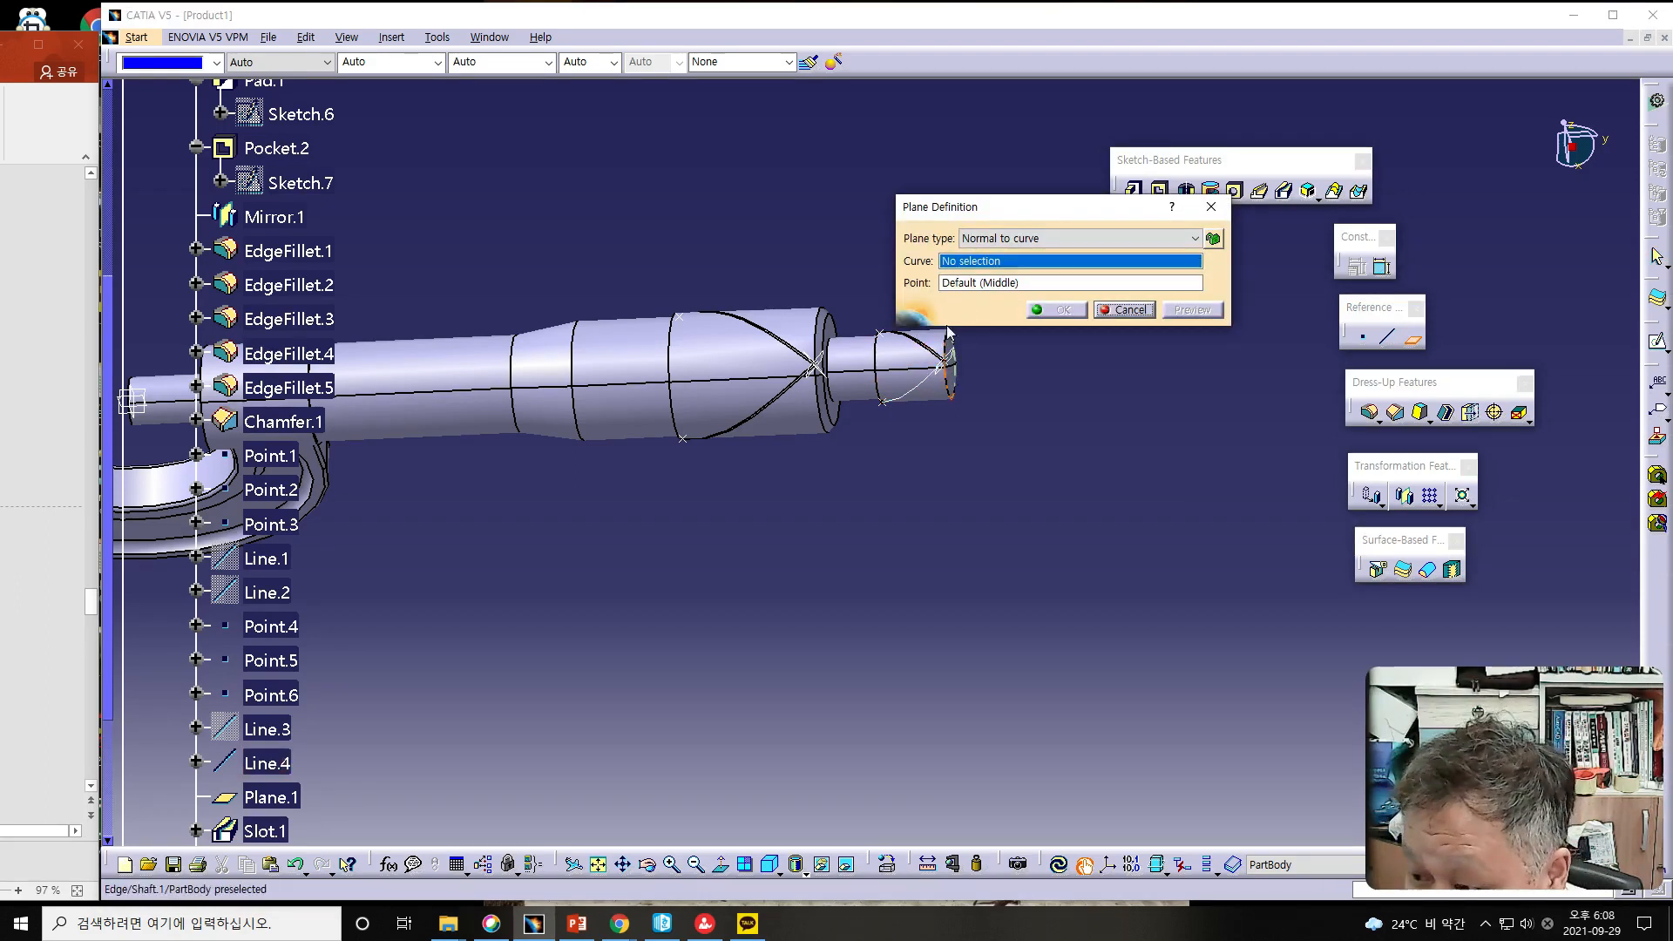
left_click(915, 383)
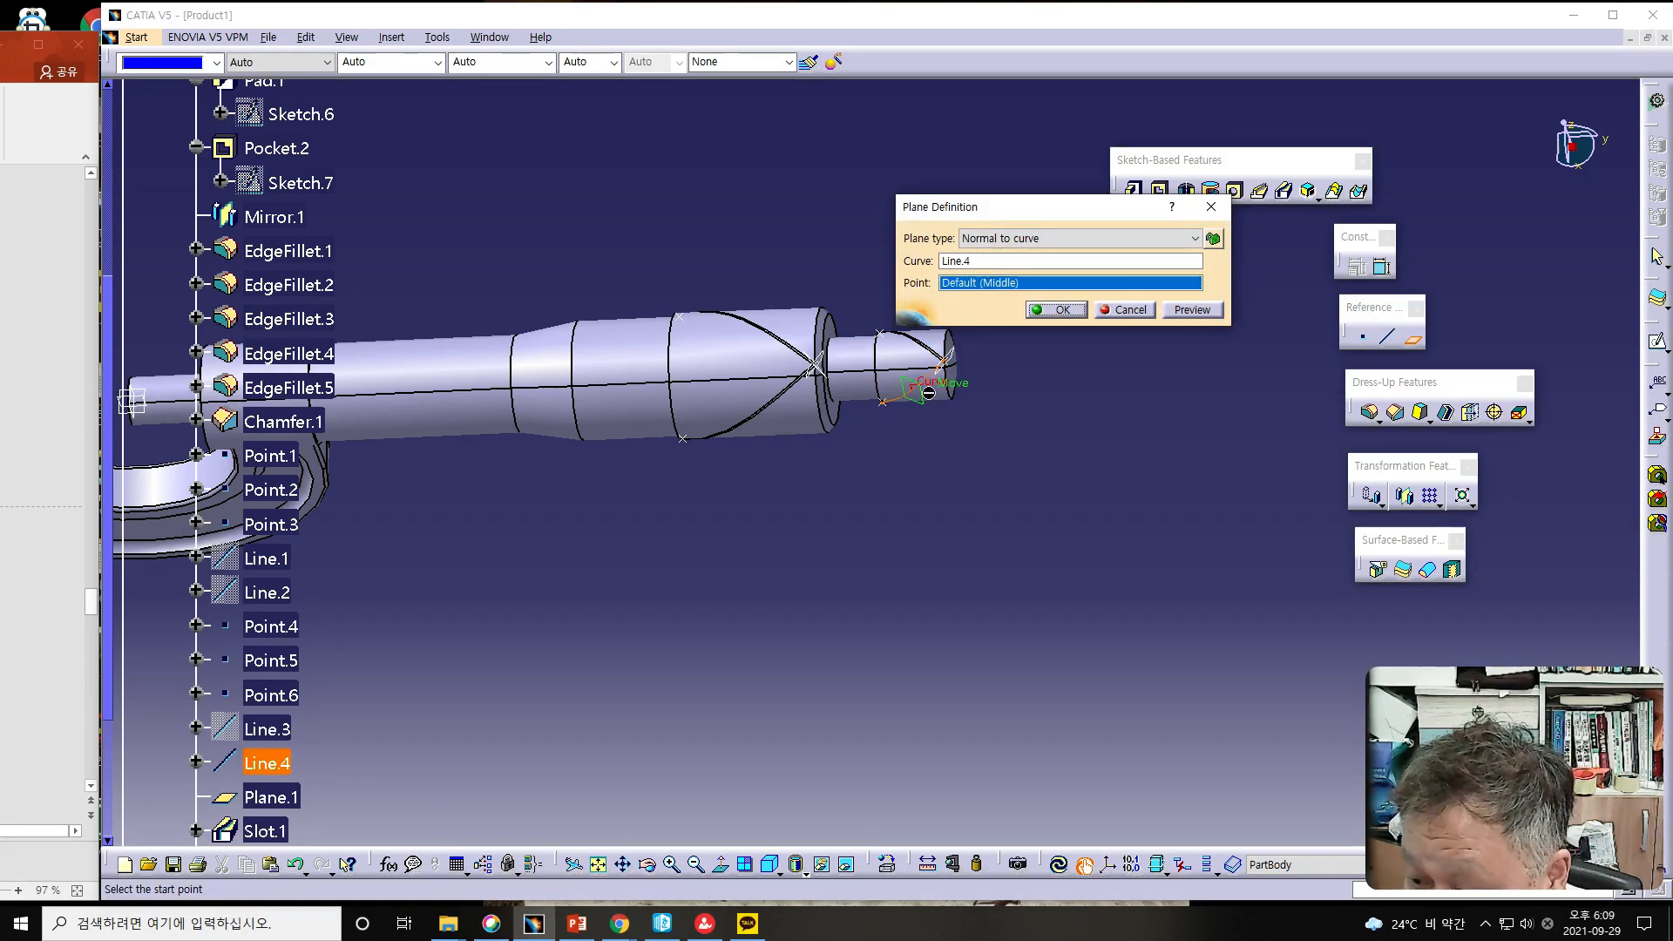
middle_click_drag(1028, 421, 1023, 381, "ctrl")
middle_click_drag(1209, 472, 697, 512)
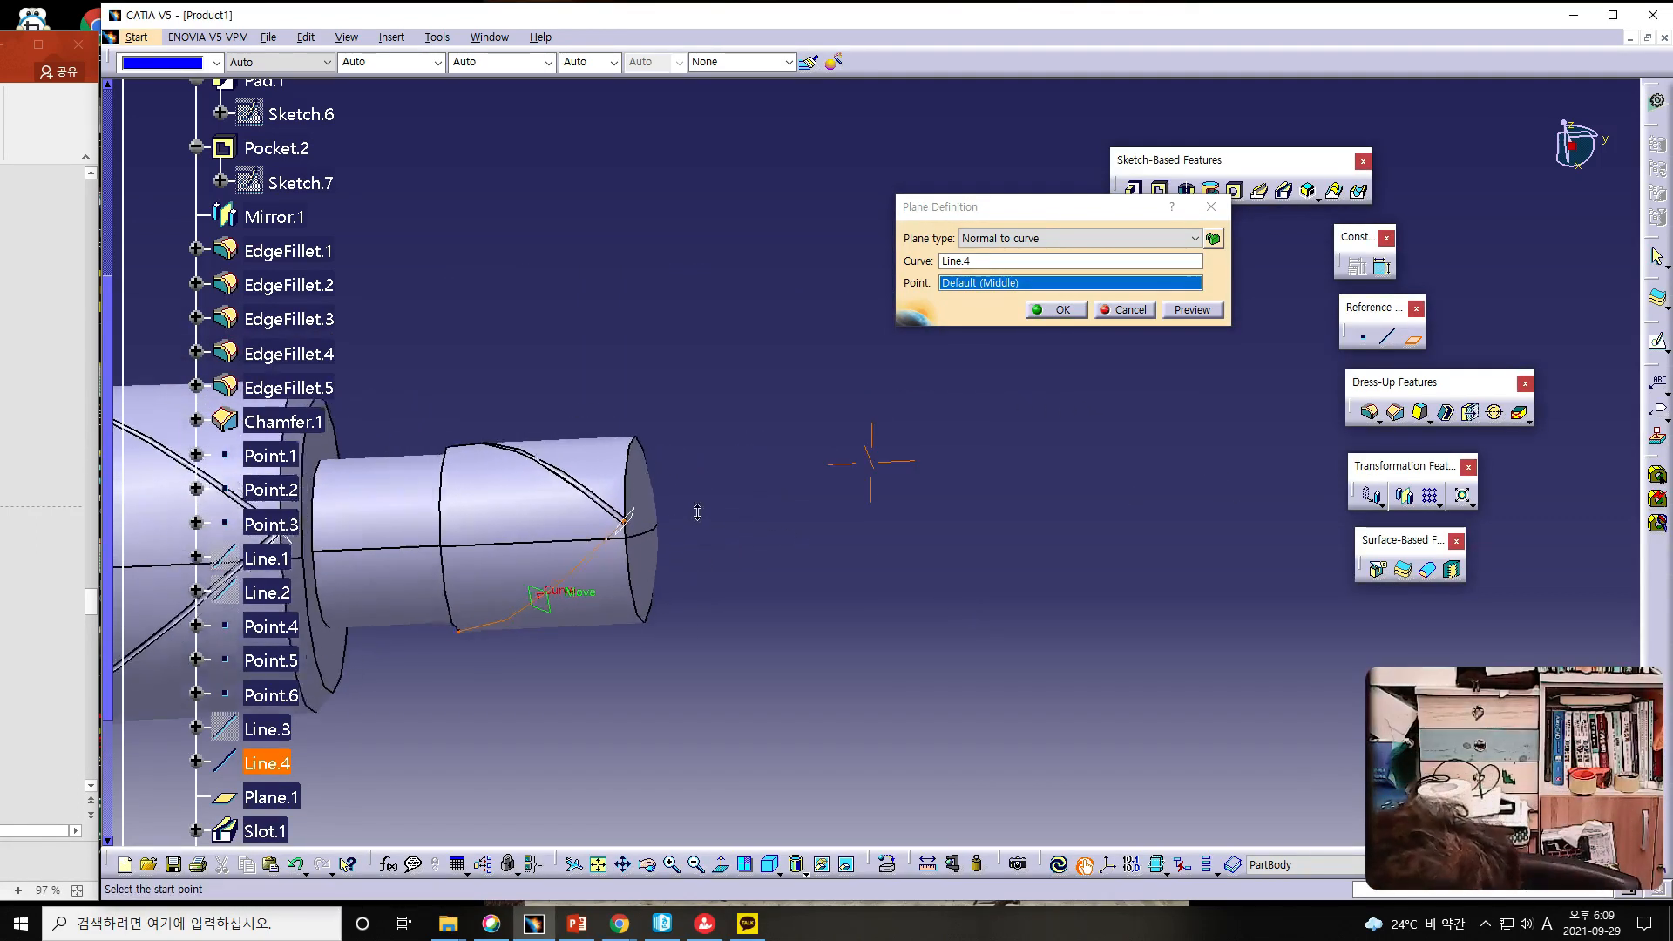
left_click(621, 523)
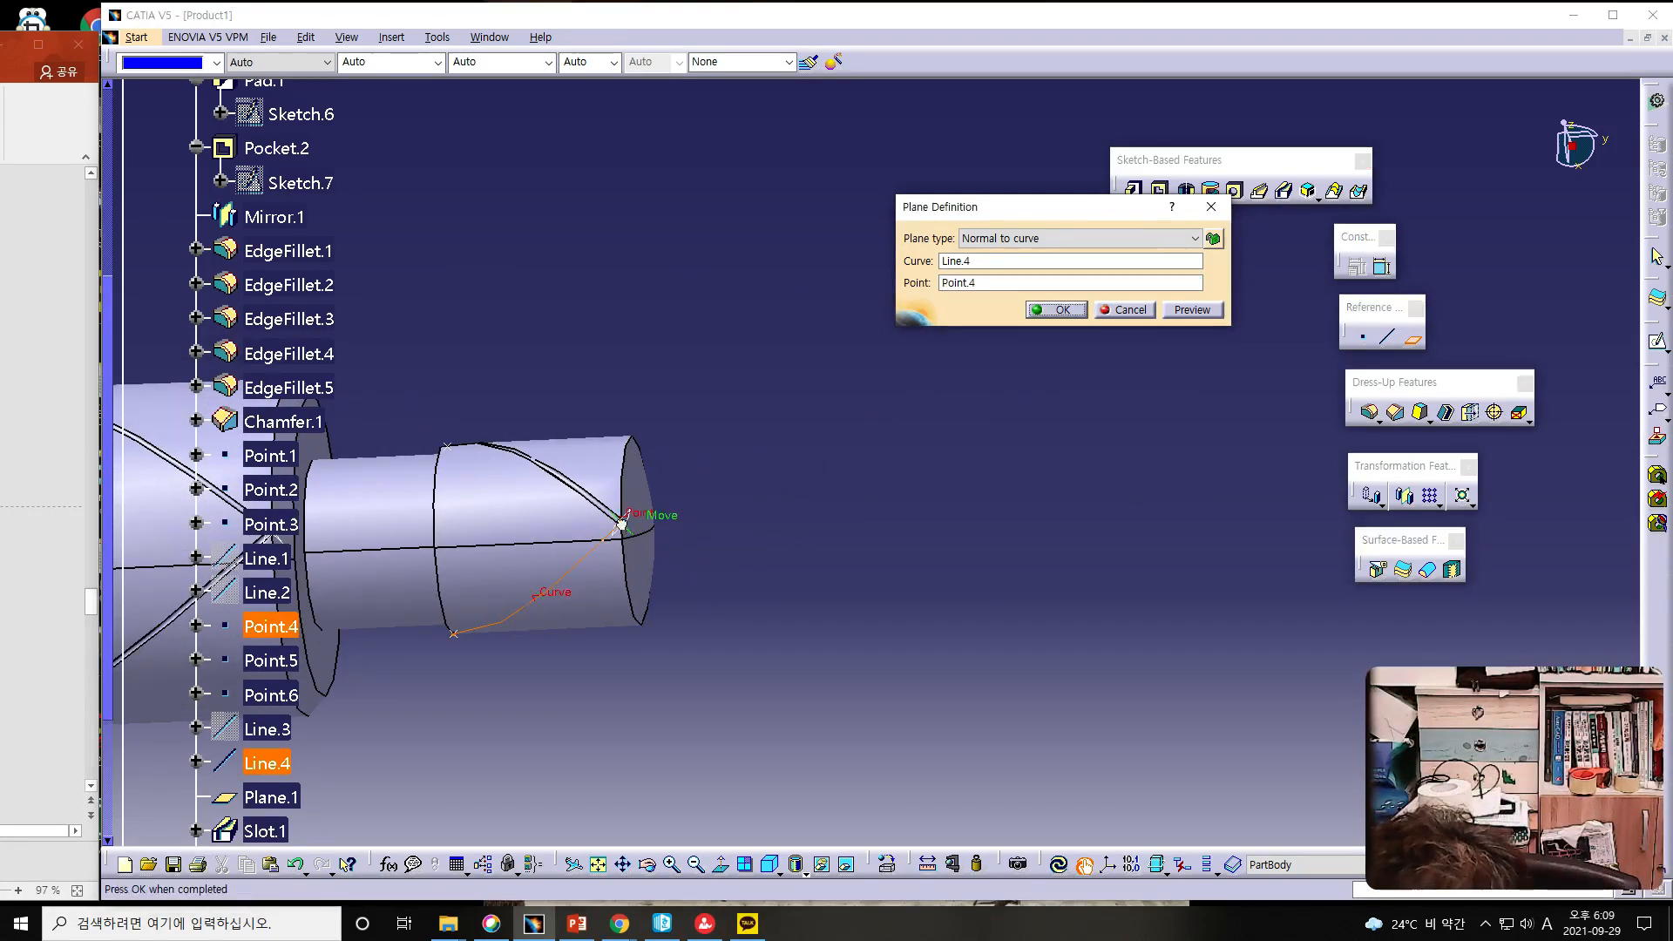
left_click(1056, 310)
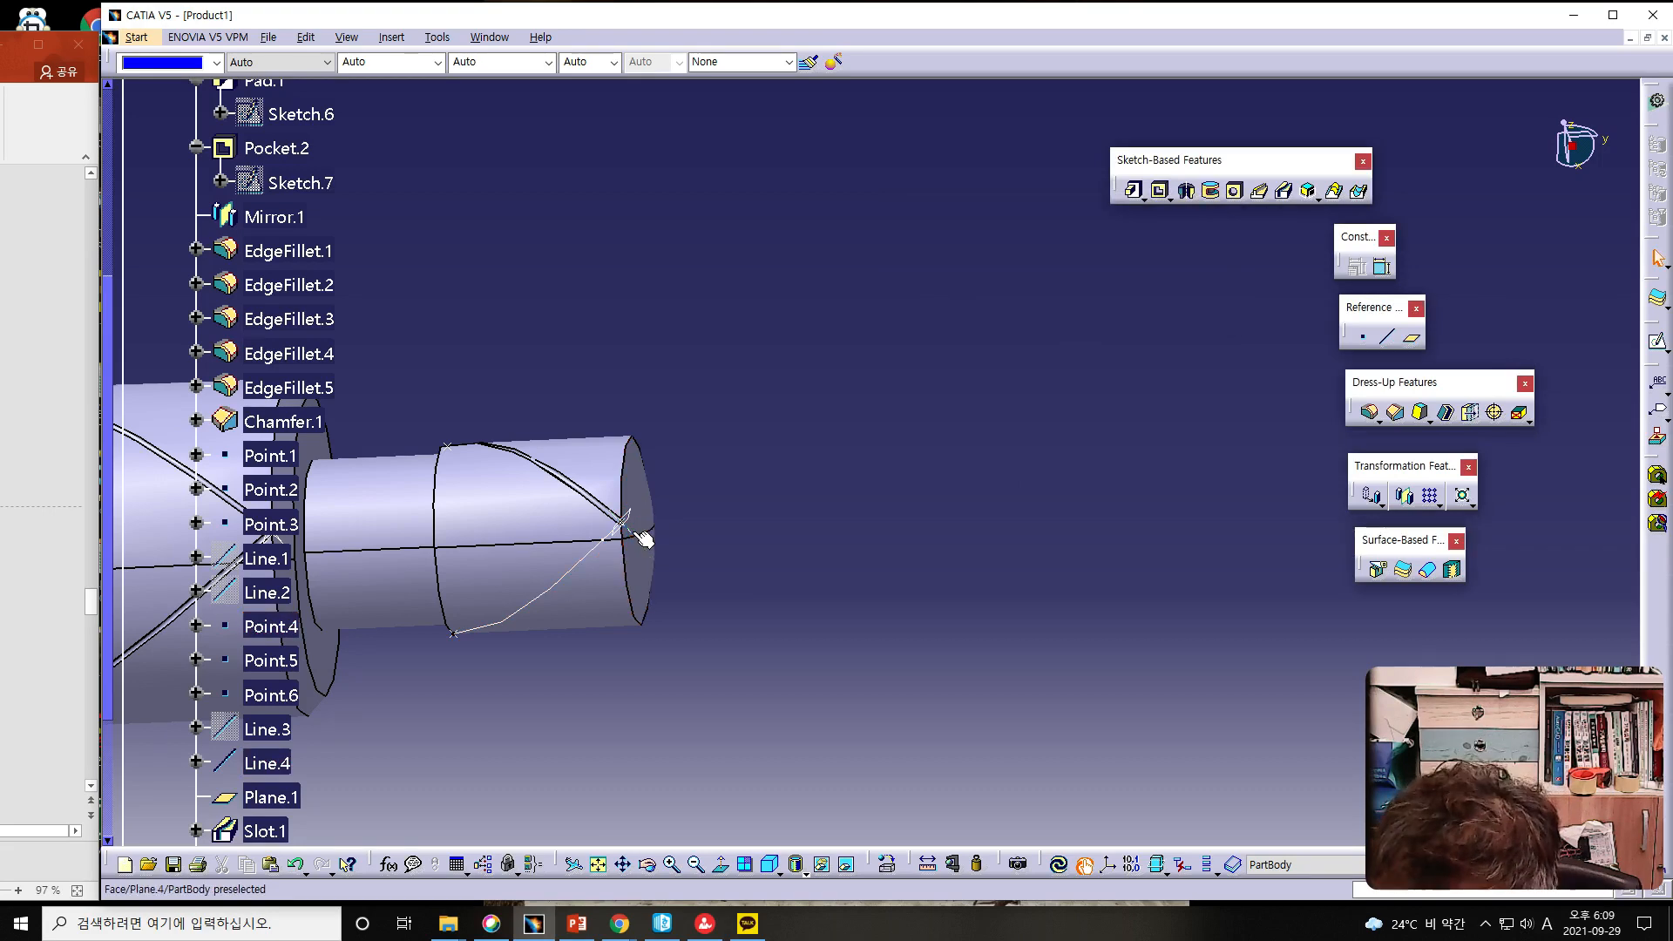
- Start a sketch on the plane normal to Line.4 and draw a circle about 1.75 mm in diameter beyond the small cylinder's end
left_click(1658, 345)
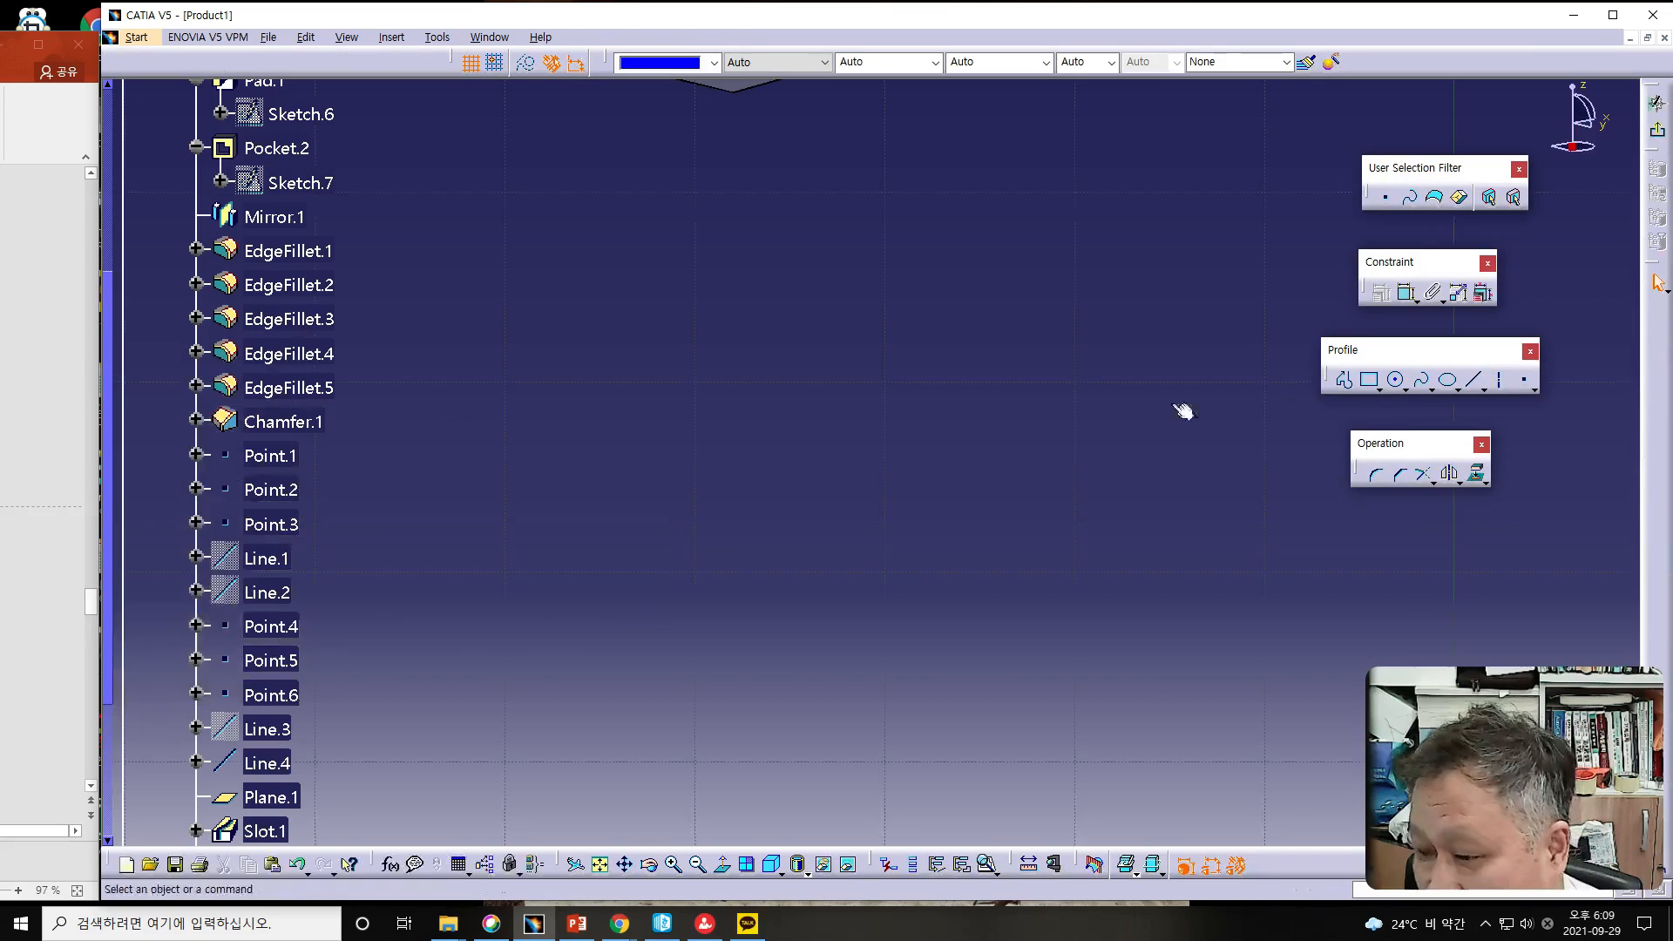
left_click(605, 862)
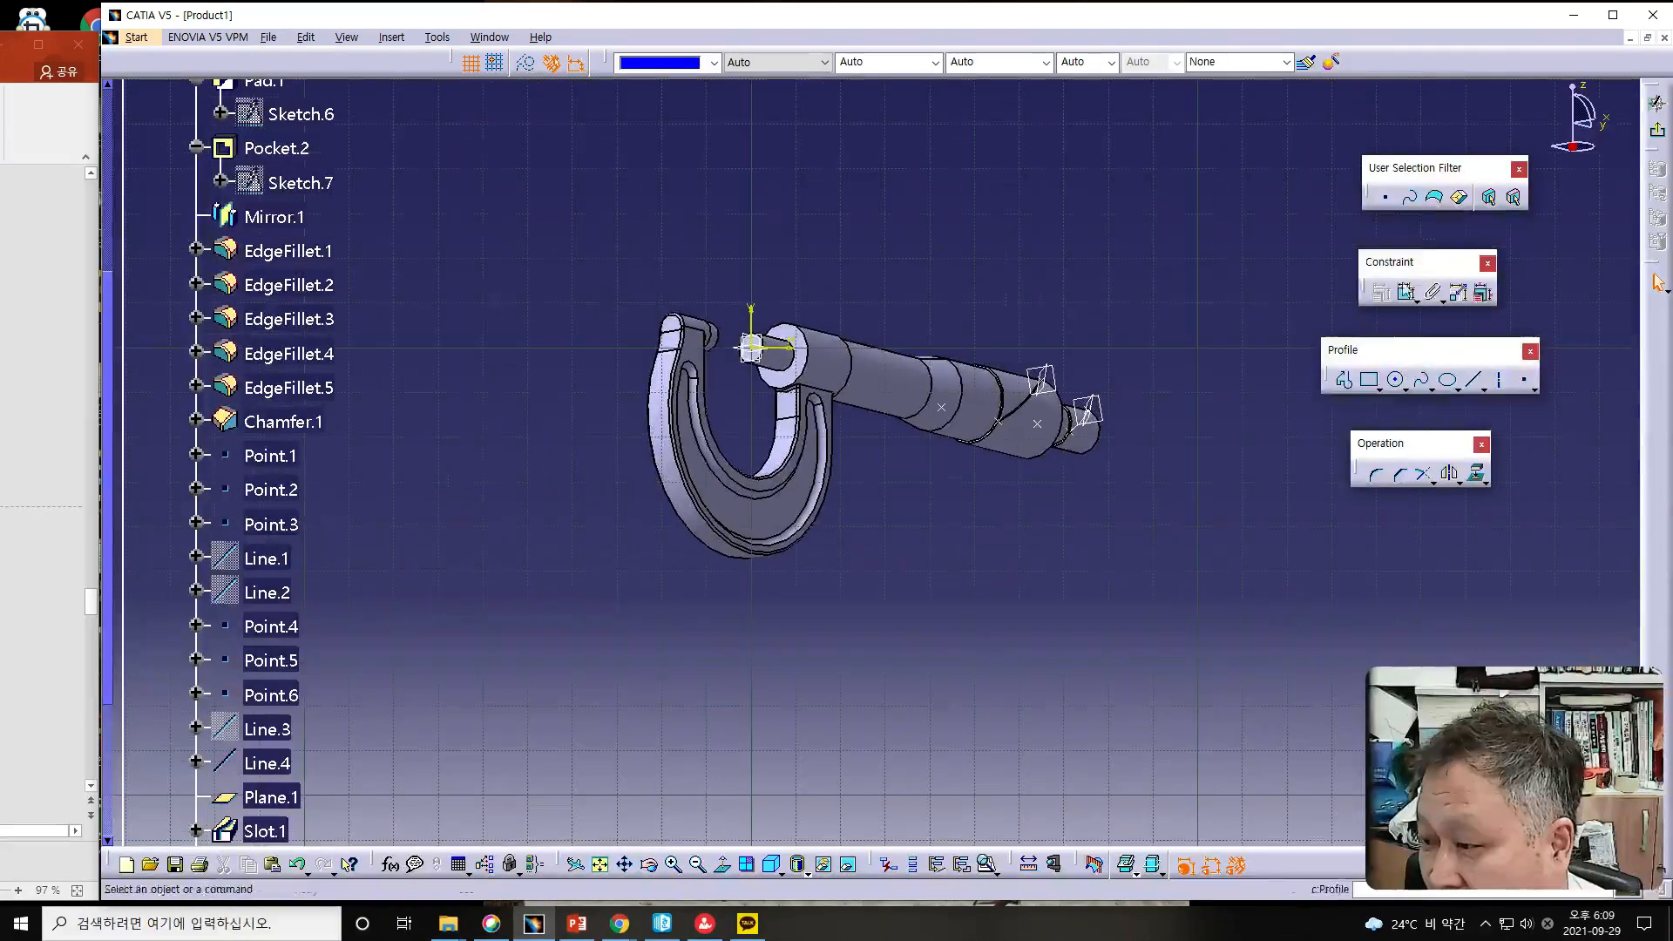
left_click(1390, 203)
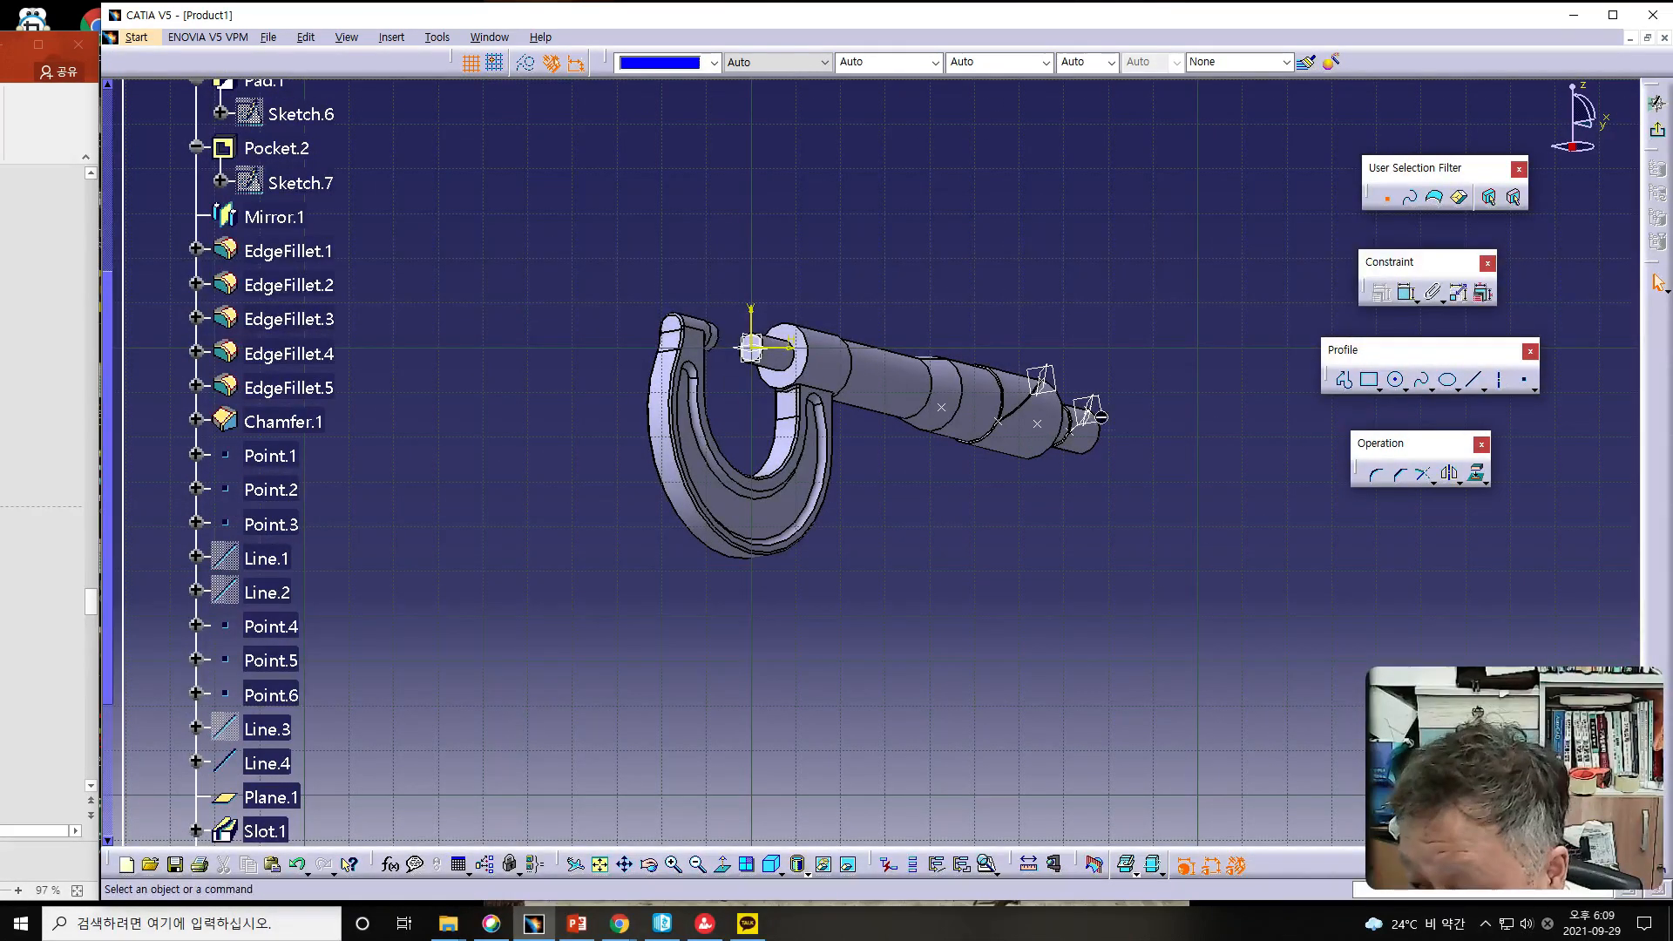
middle_click_drag(1162, 451, 1041, 462)
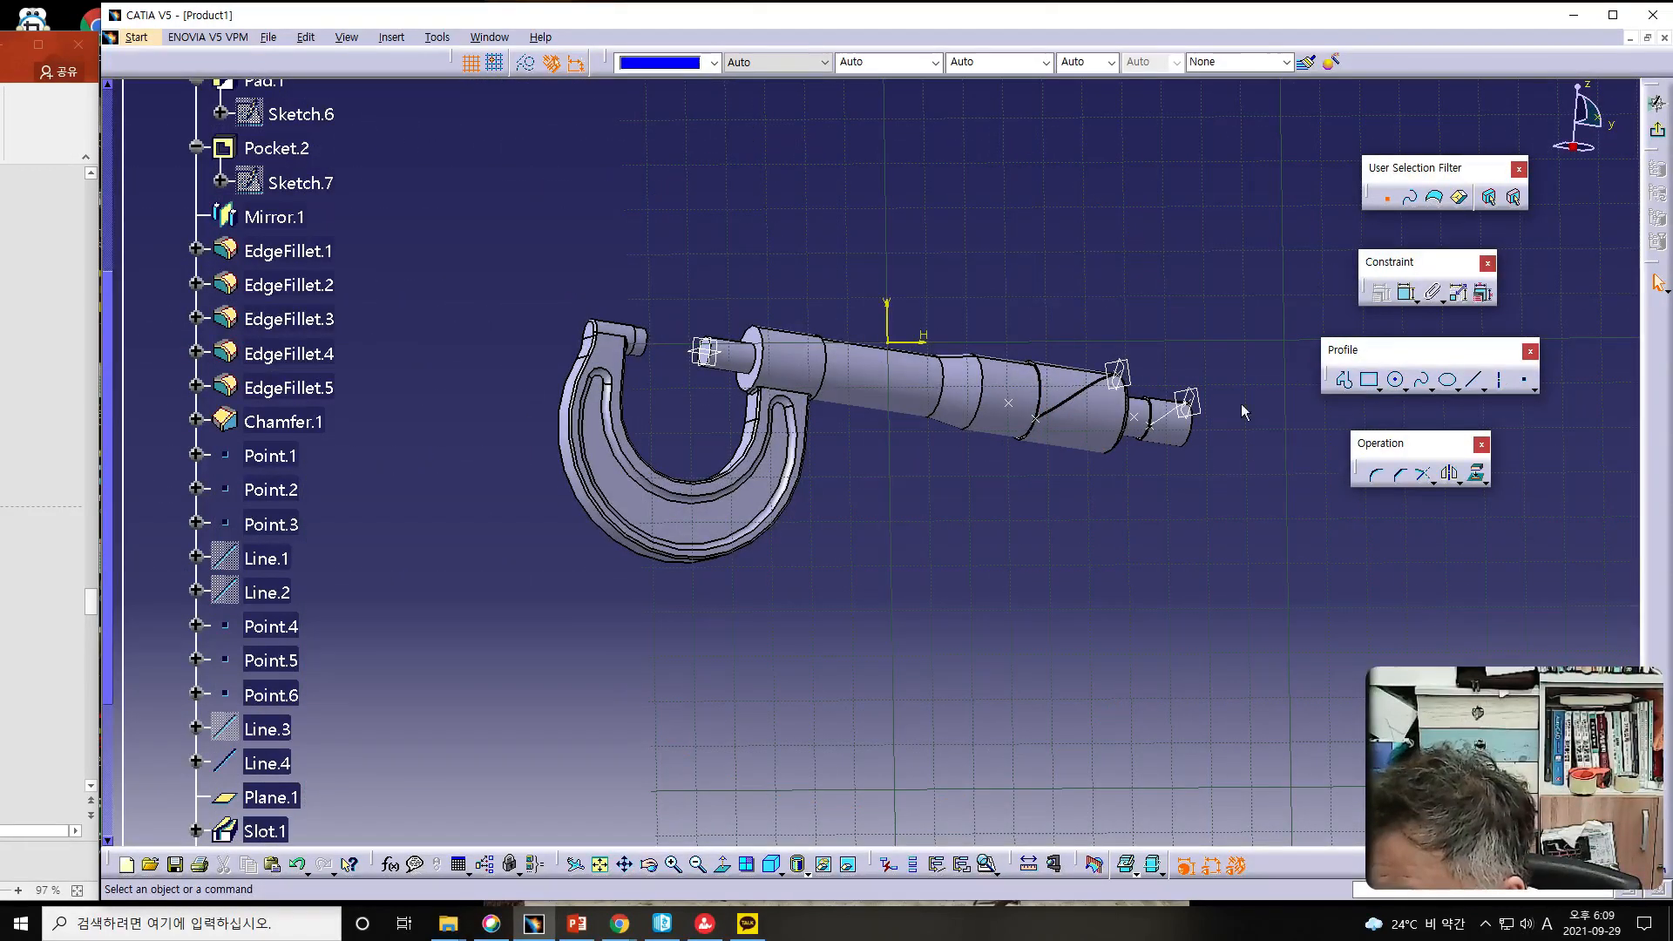
left_click(1395, 380)
left_click(1230, 393)
left_click(1234, 400)
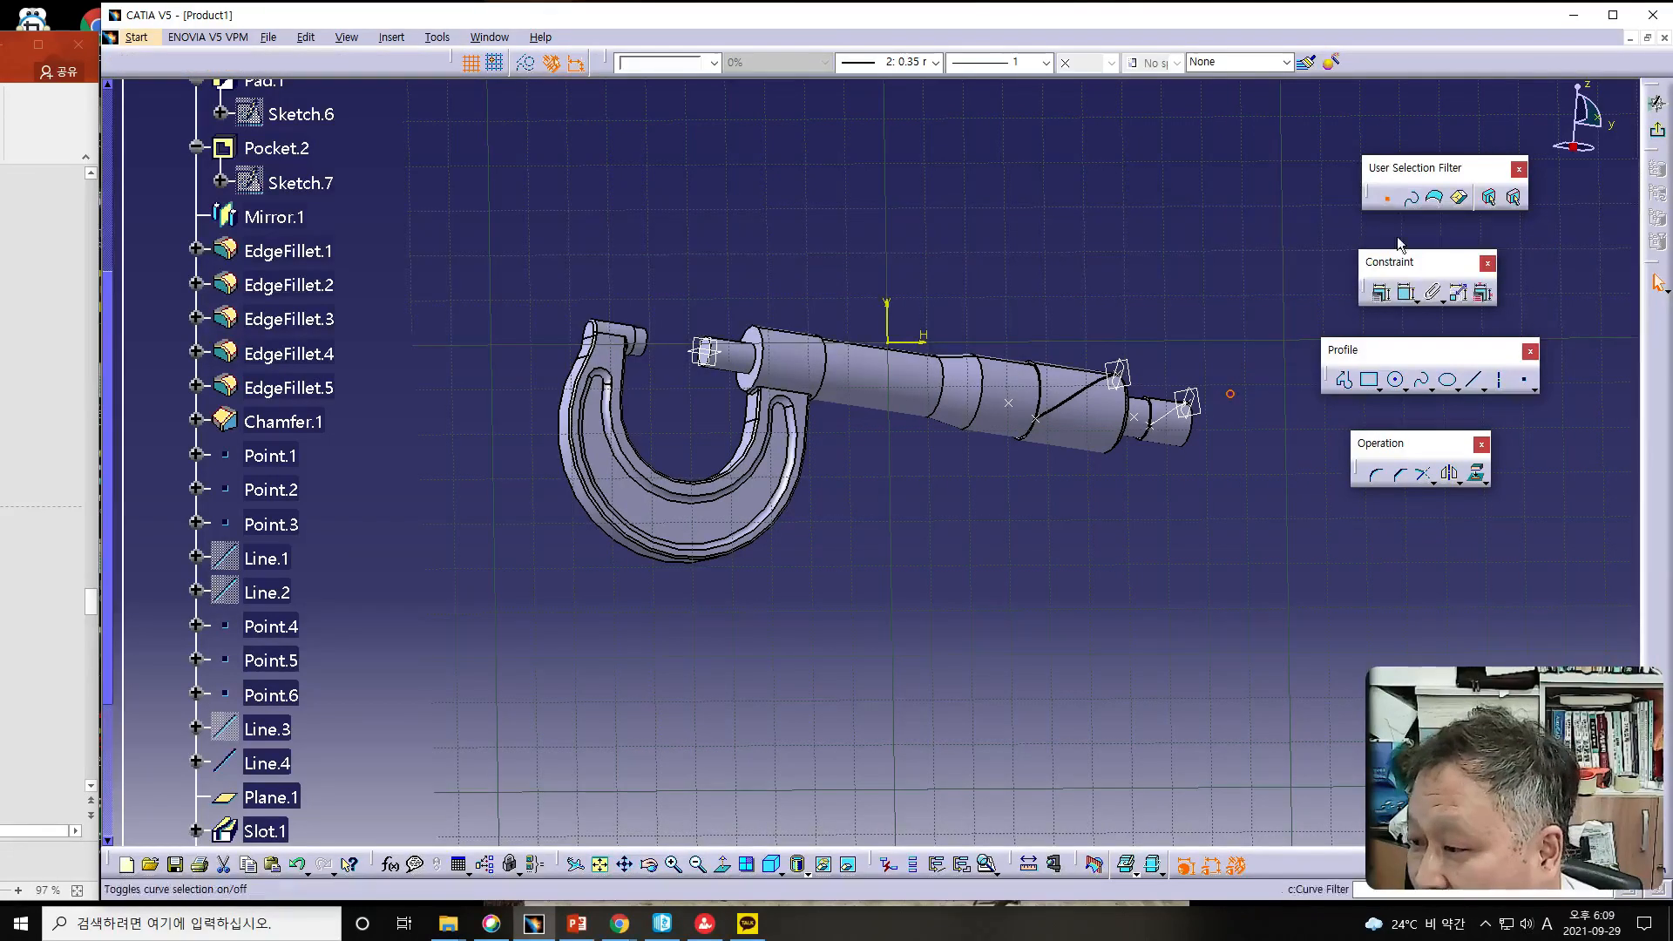
- Dimension the circle just drawn beyond the small cylinder and set its diameter to 0.3 mm
left_click(1401, 297)
left_click(1230, 394)
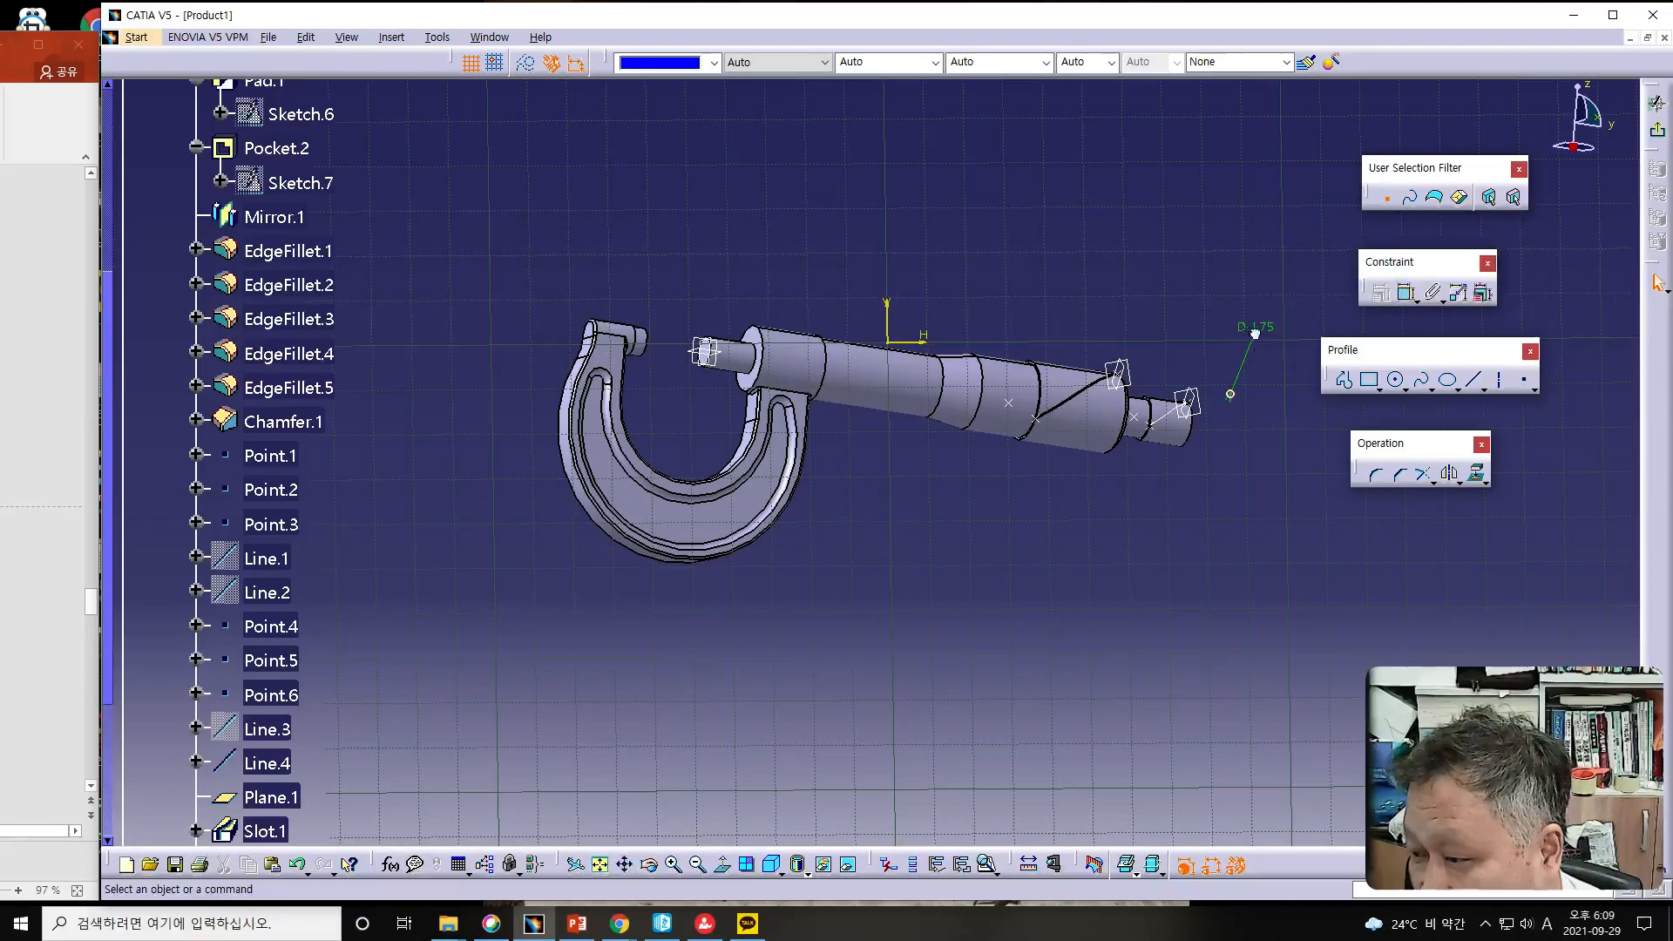
double_click(1258, 340)
type("0.3")
key("Return")
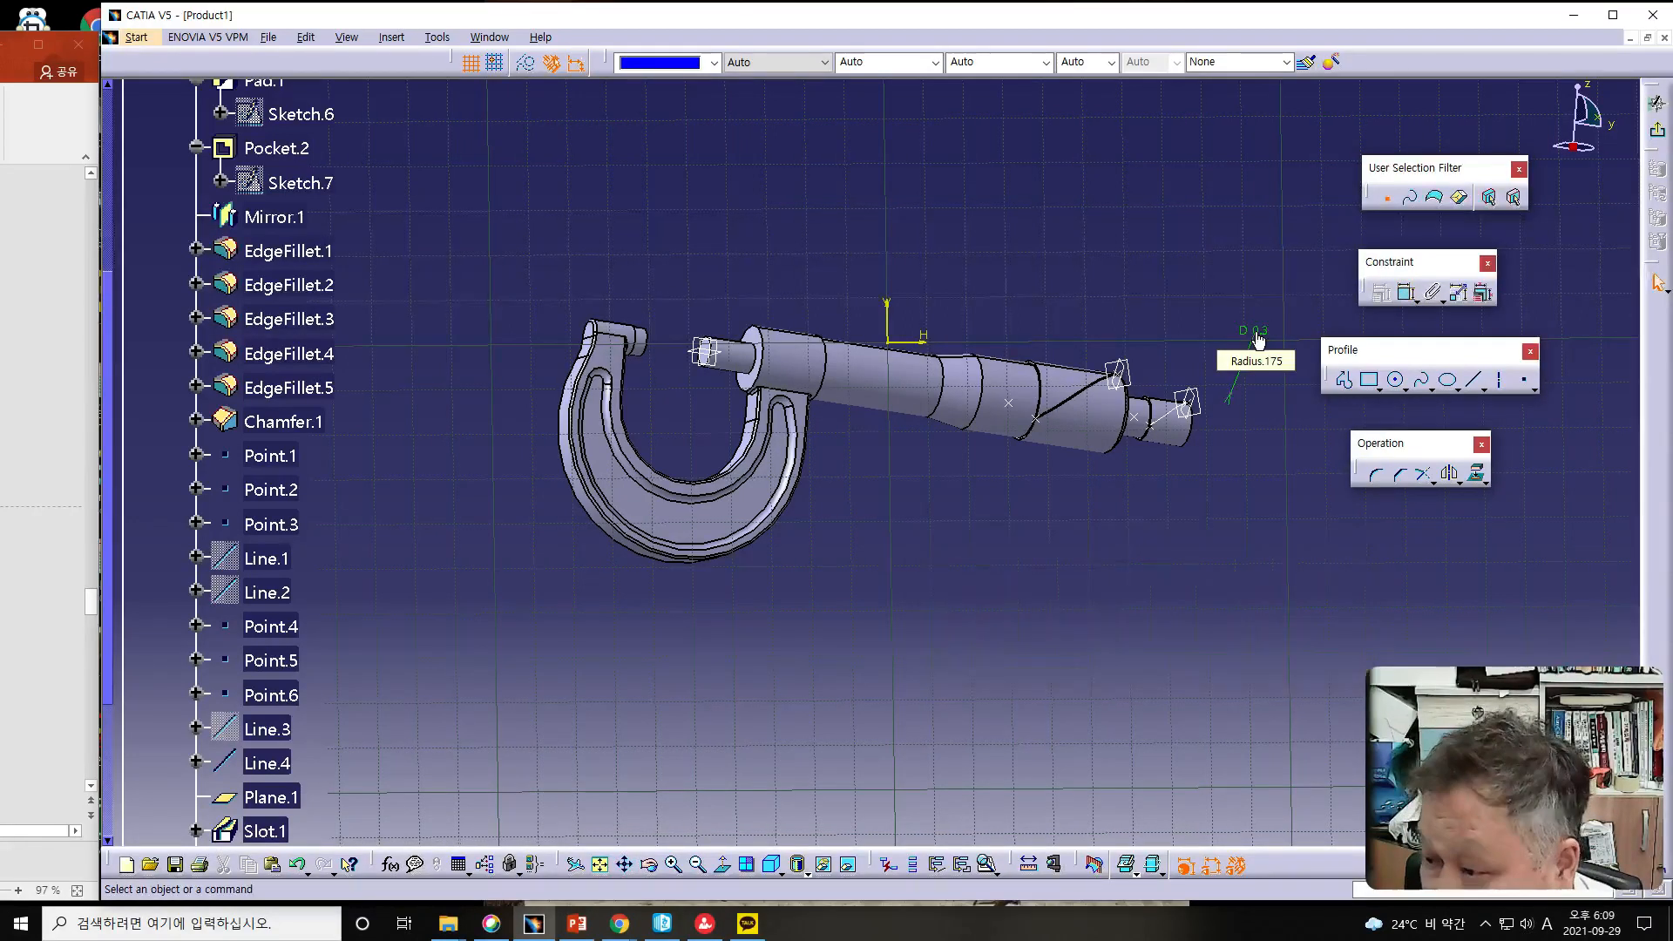
- Make the 0.3 mm circle's center coincident with Point.4 and exit the sketch
mouse_move(1294, 441)
middle_mouse_down()
mouse_move(1340, 547)
mouse_move(1002, 497)
mouse_move(952, 441)
mouse_move(1224, 370)
mouse_move(1126, 511)
mouse_move(1172, 448)
mouse_move(1262, 479)
mouse_move(1147, 464)
mouse_move(1136, 374)
middle_mouse_up()
left_click(1133, 351)
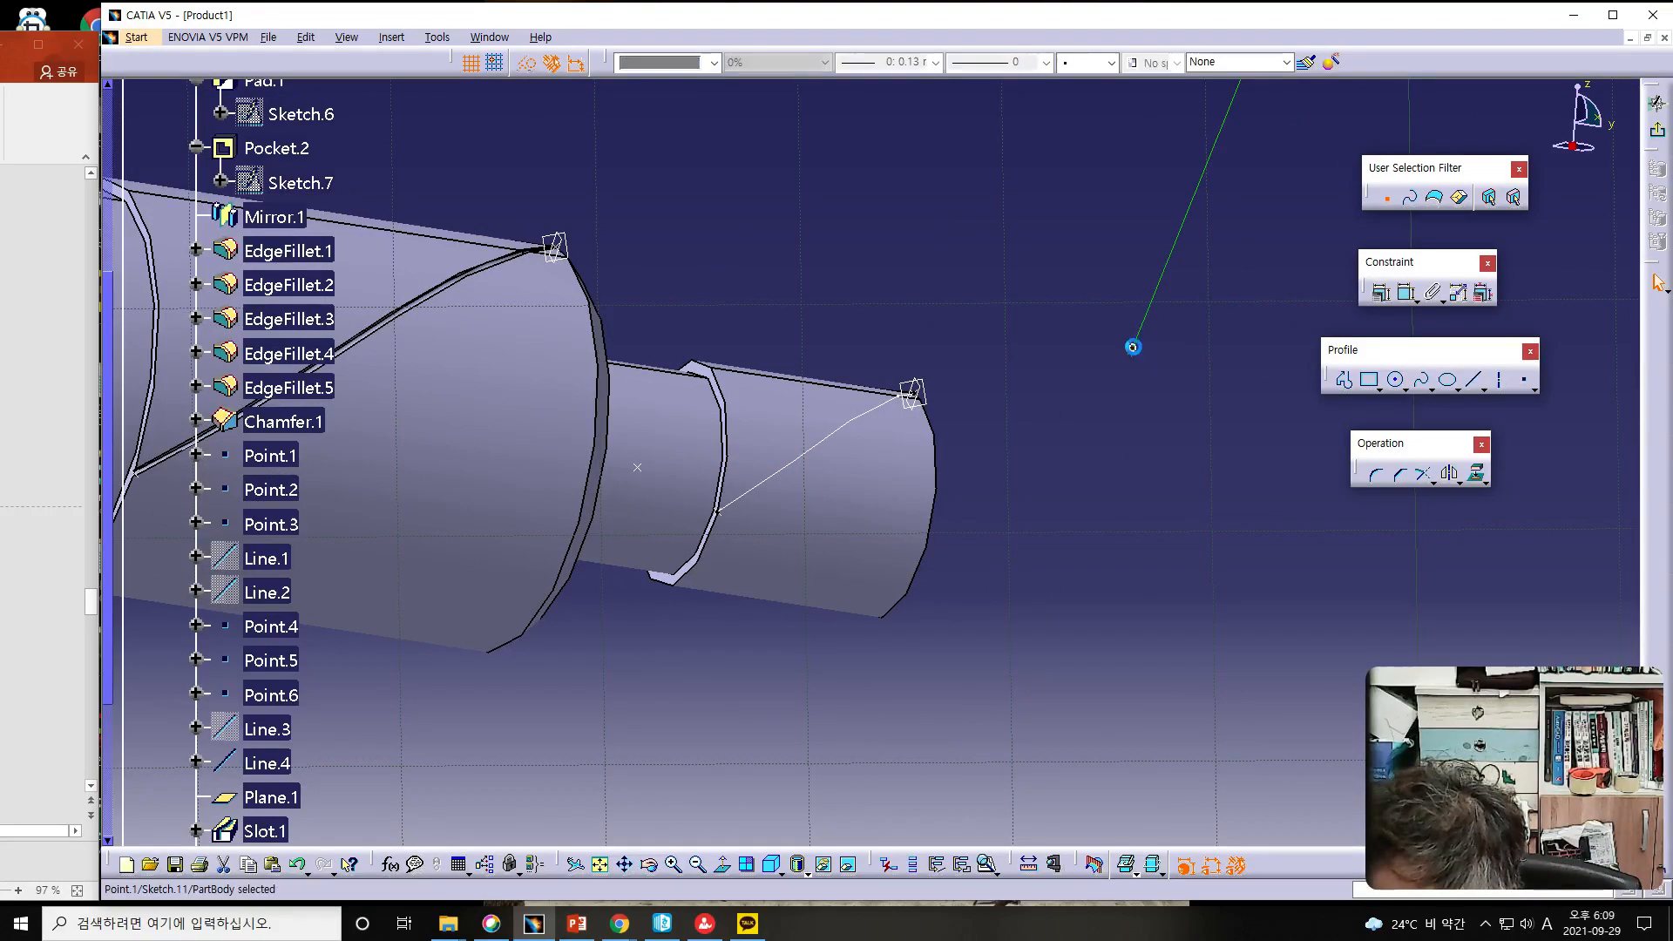
left_click(926, 398, "ctrl")
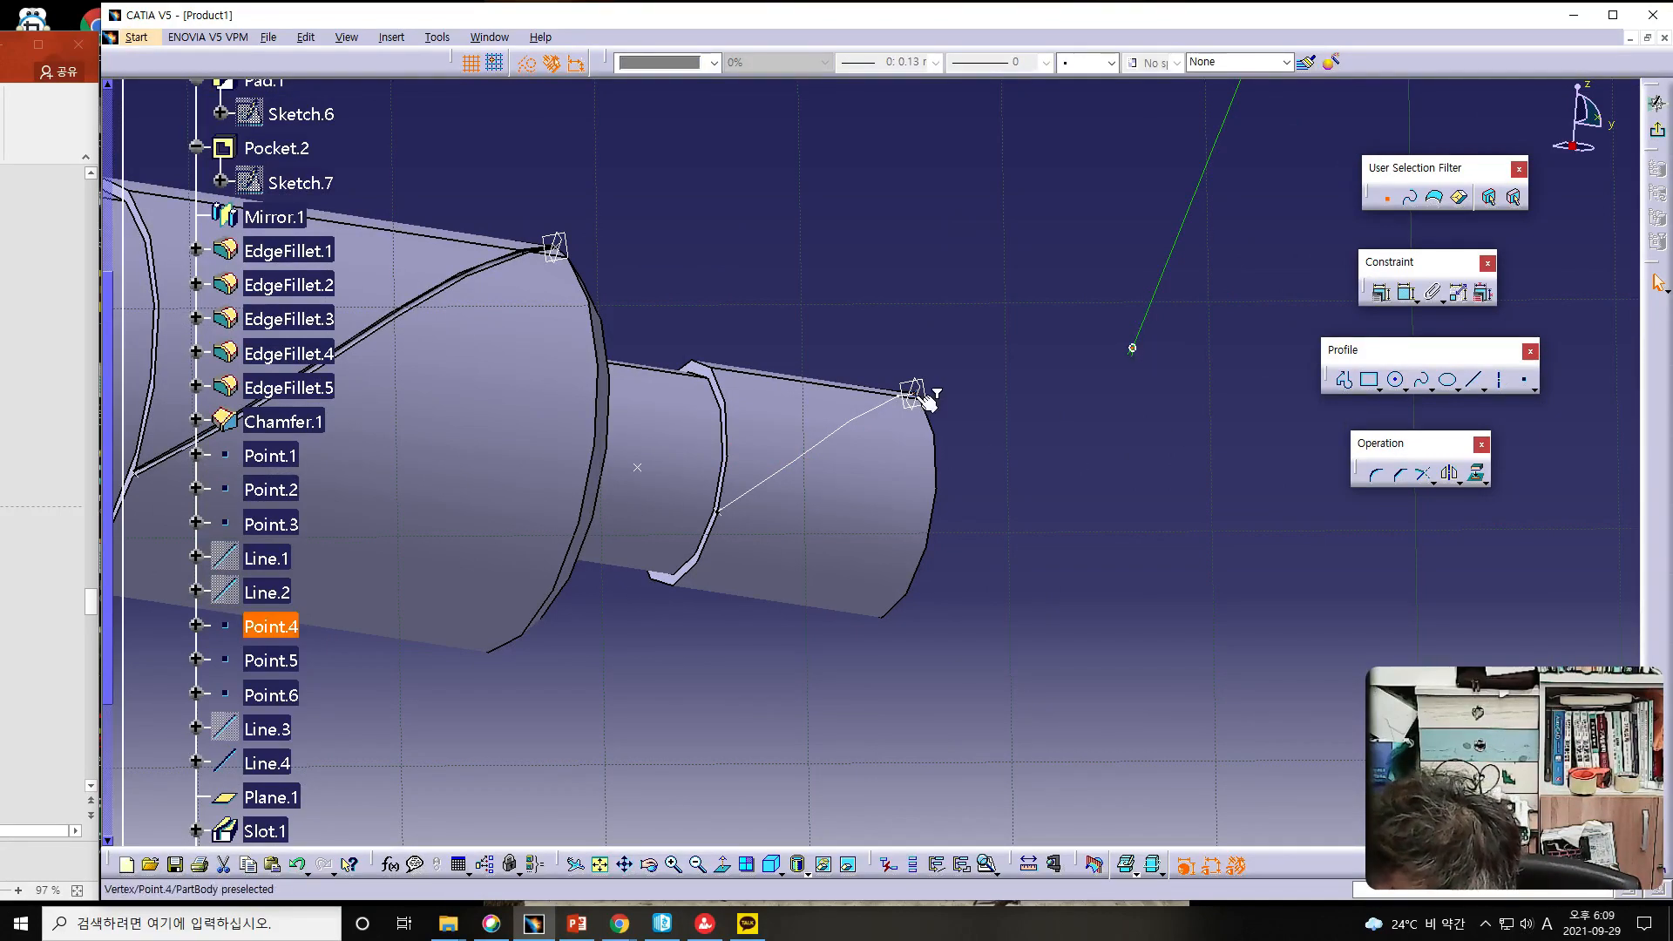
left_click(1380, 293)
left_click(1236, 229)
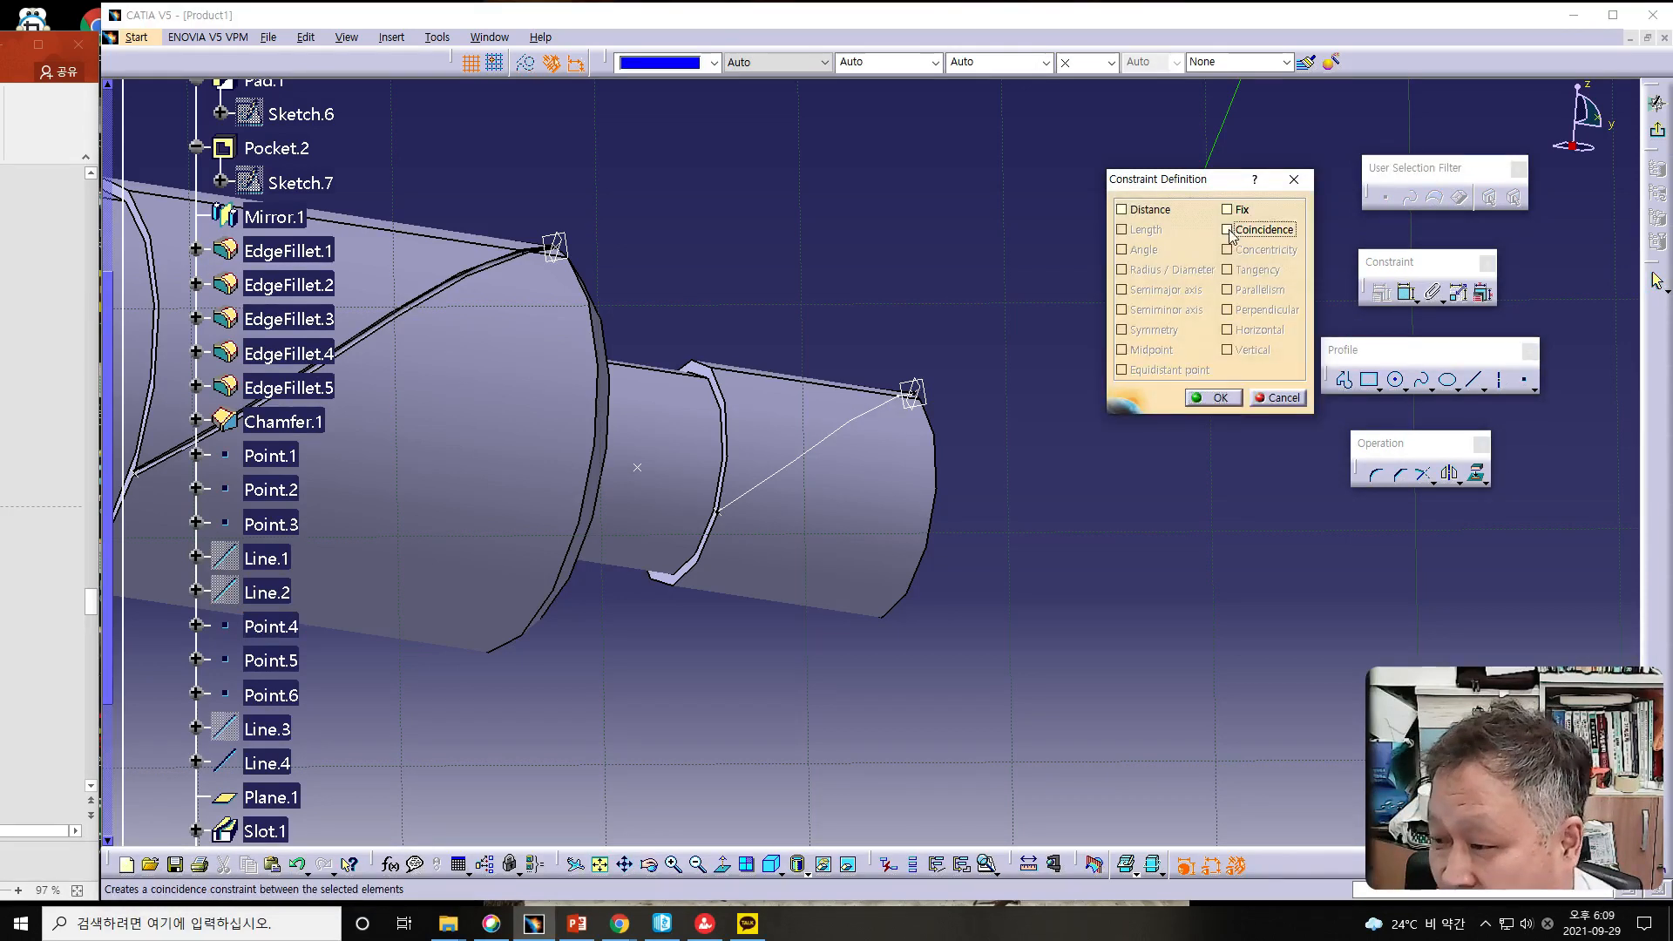
left_click(1214, 398)
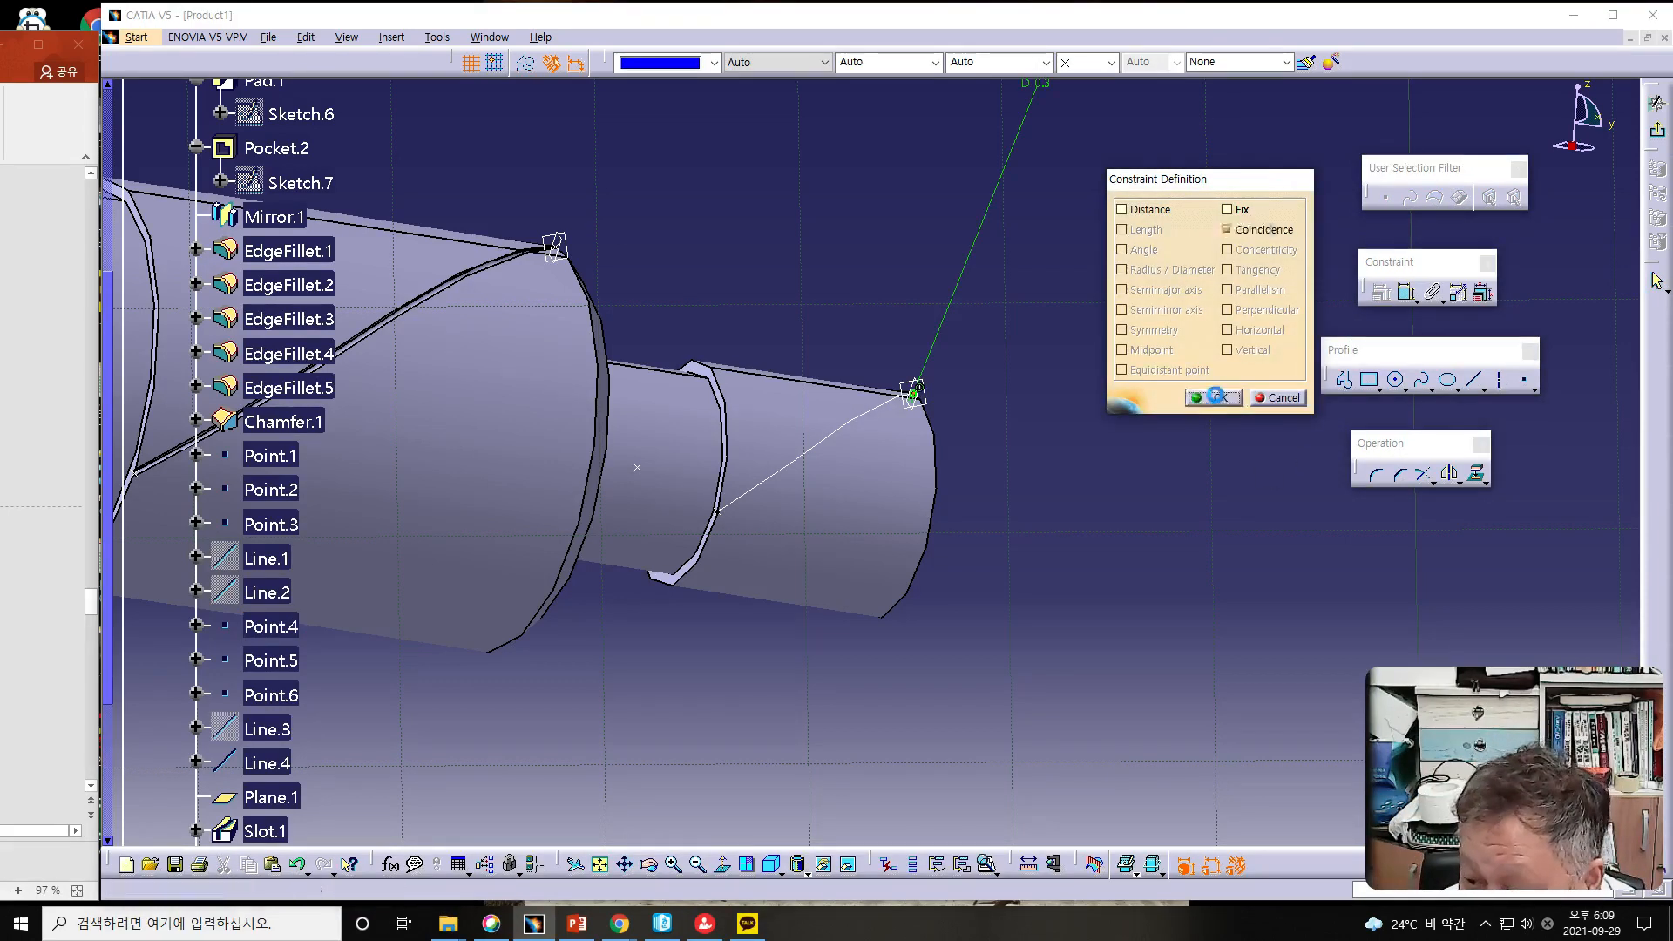
left_click(1657, 129)
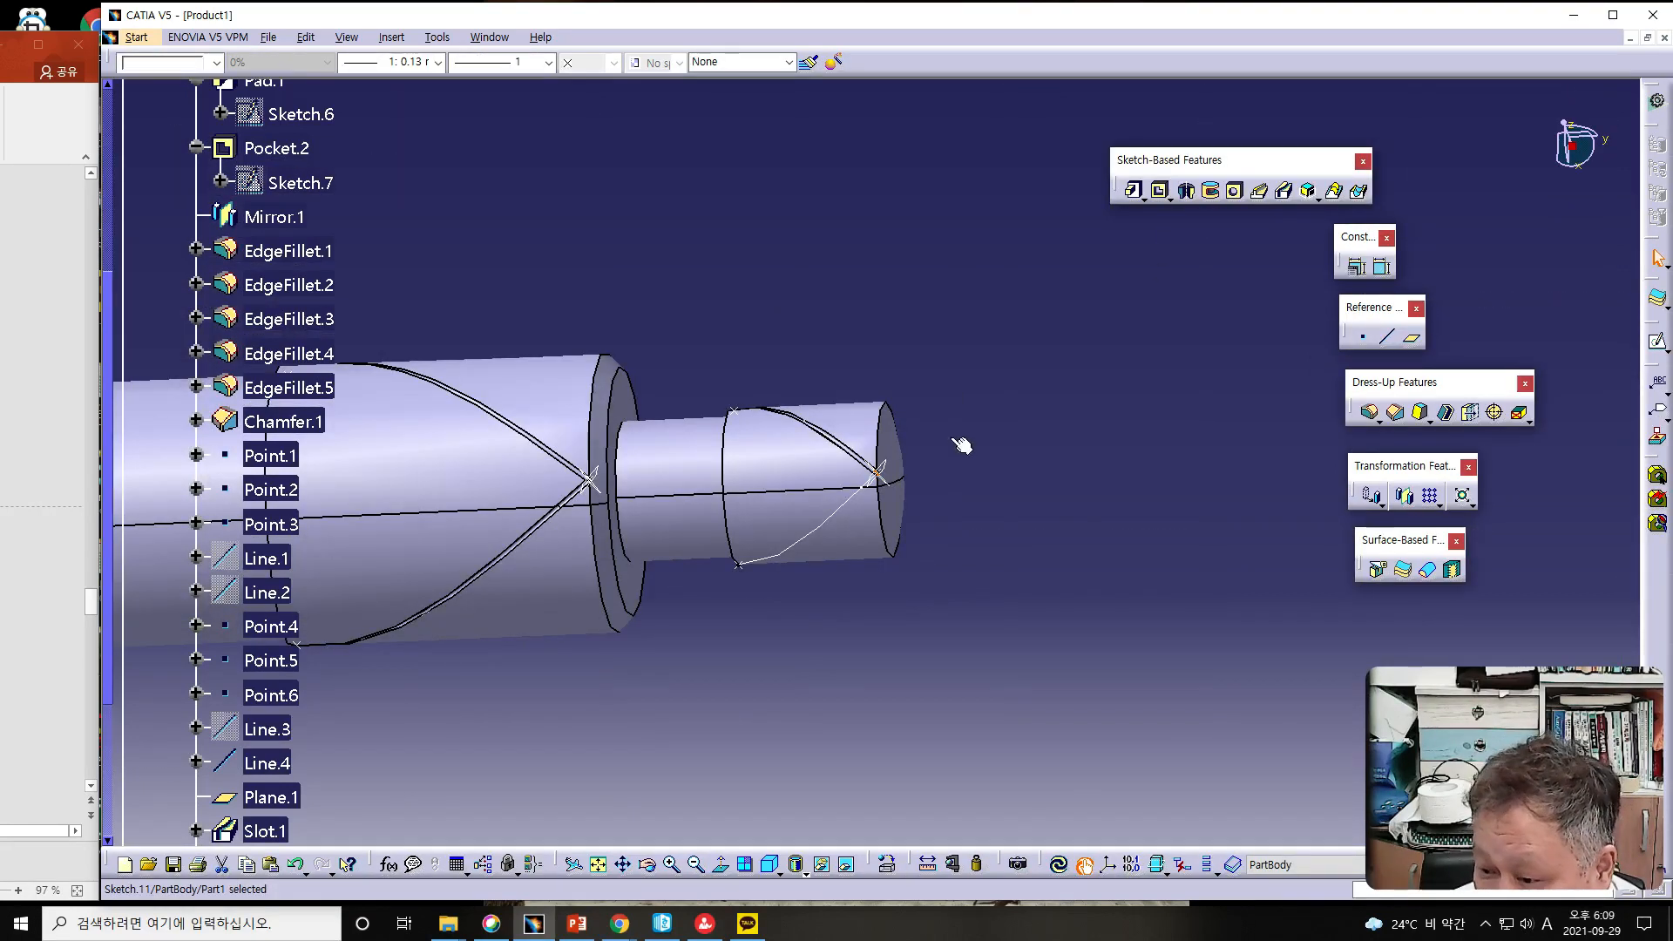
- Cut a slot in the small cylinder with Sketch.11 as profile and Line.4 as center curve
left_click(1285, 192)
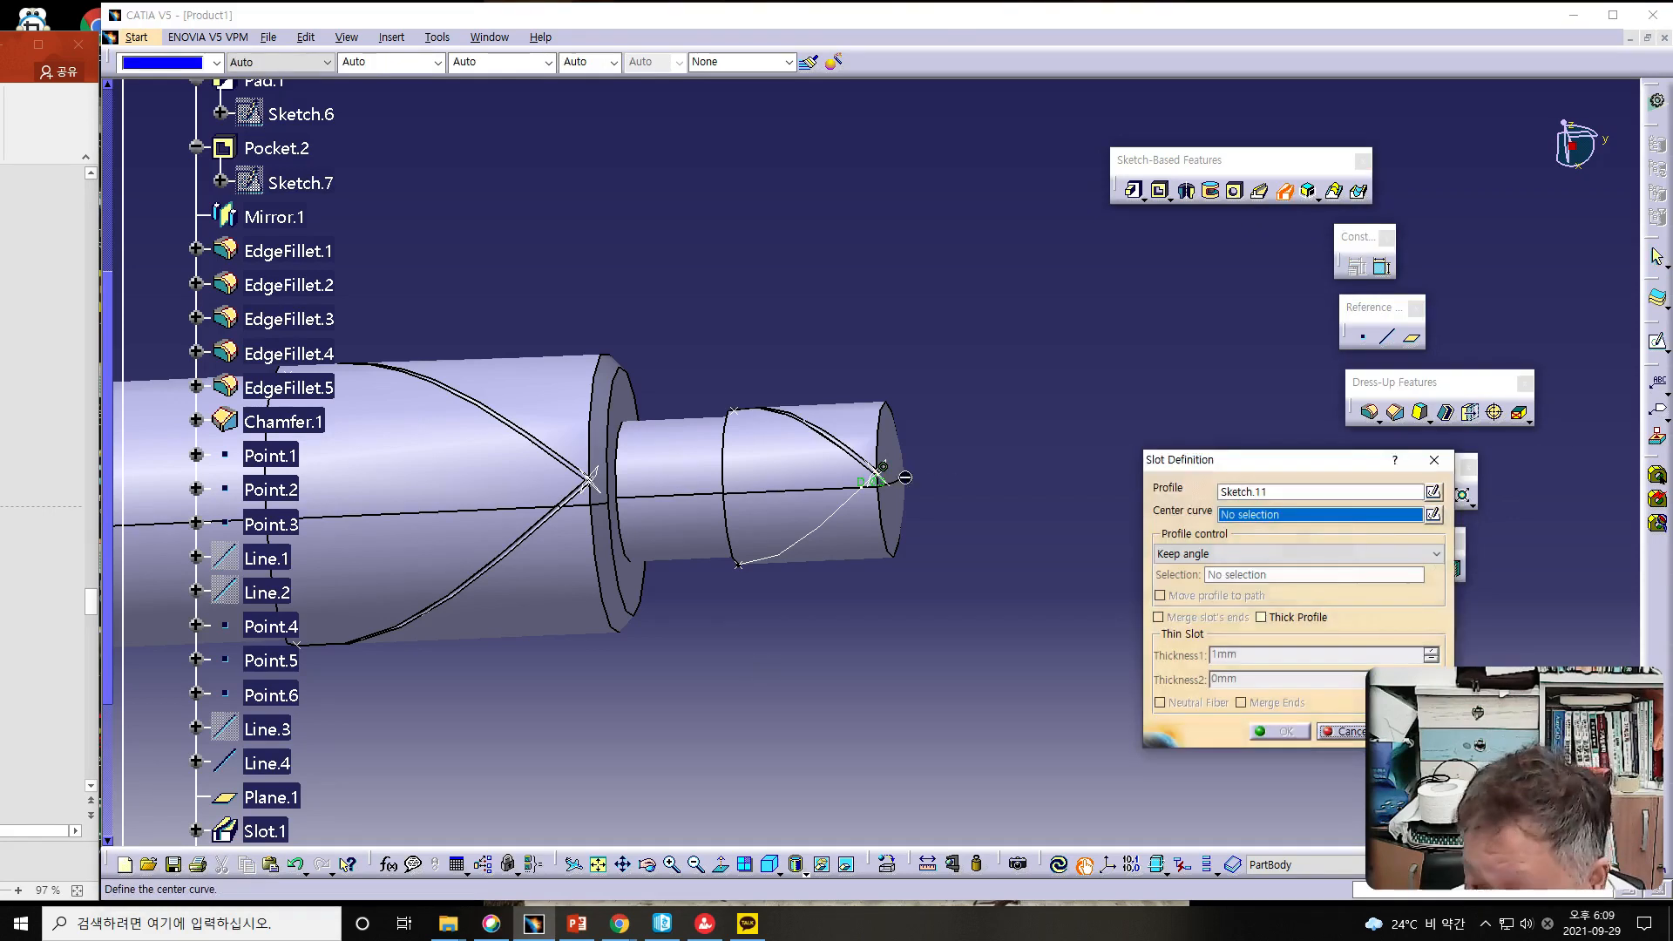
left_click(862, 521)
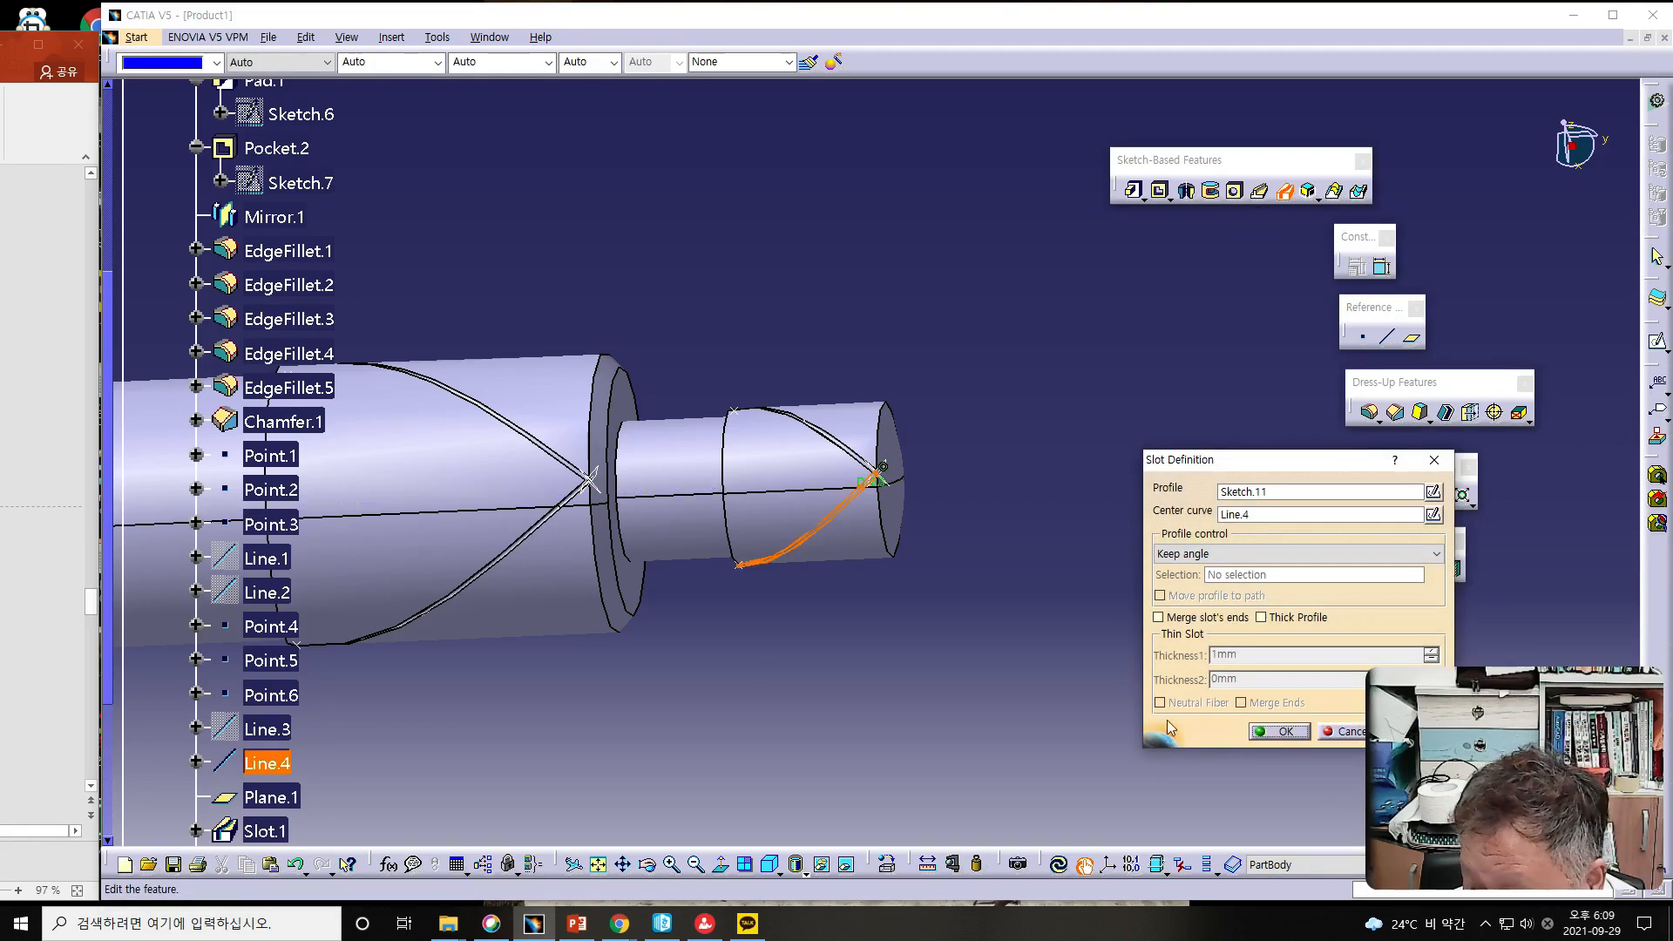
left_click(1307, 734)
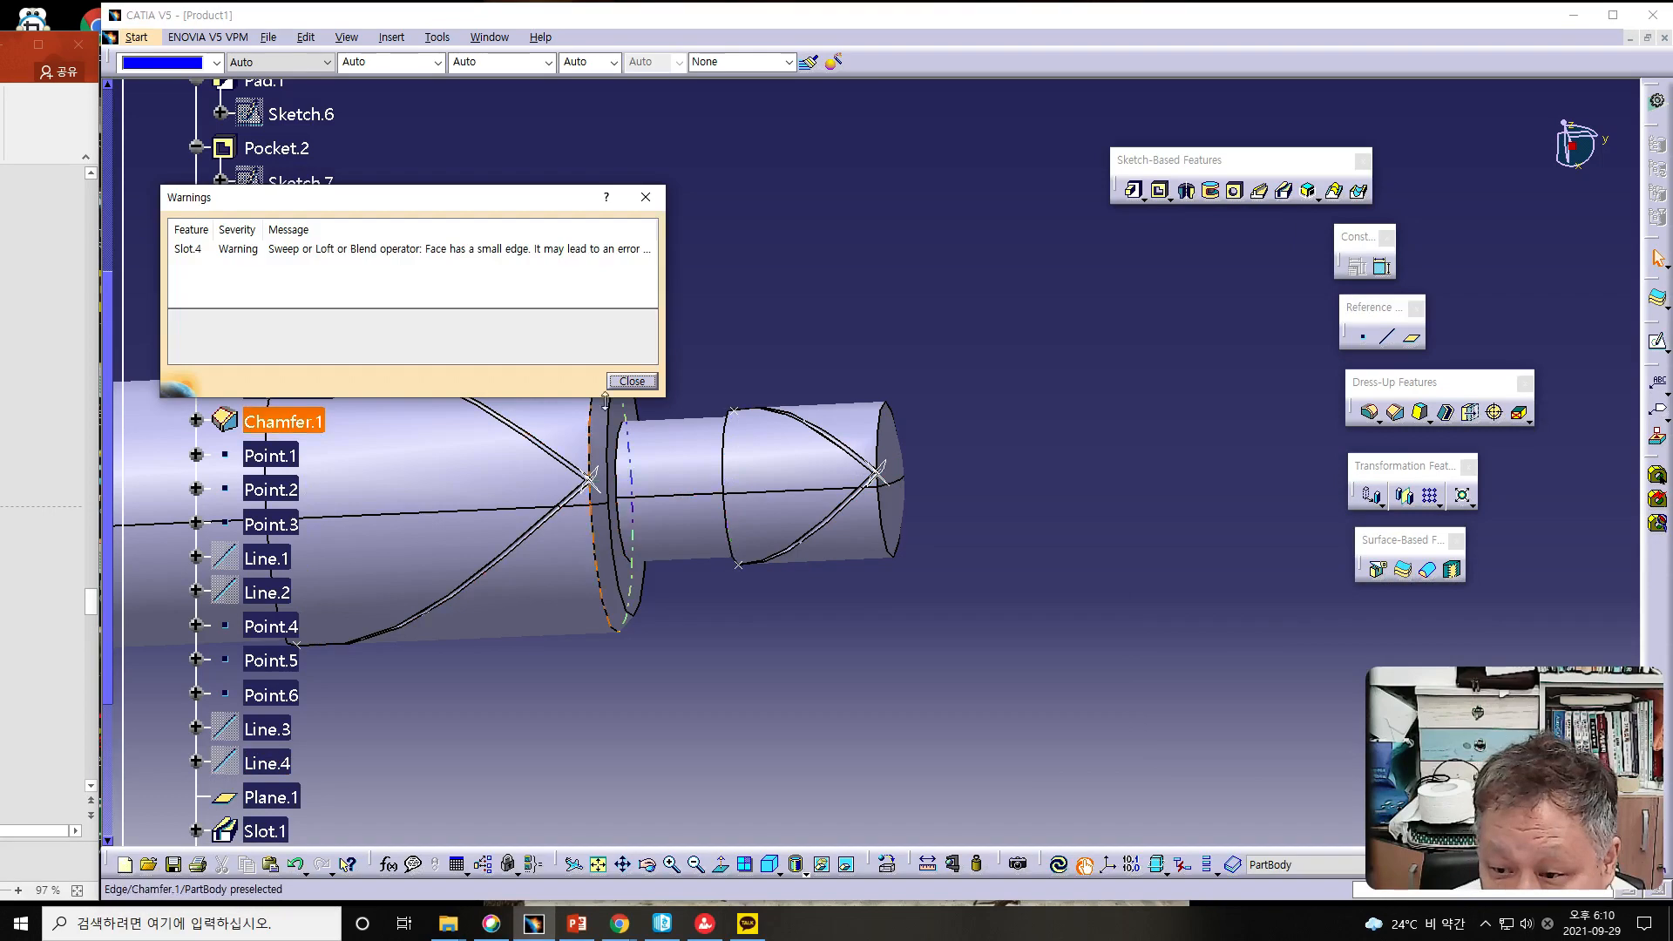
left_click(631, 382)
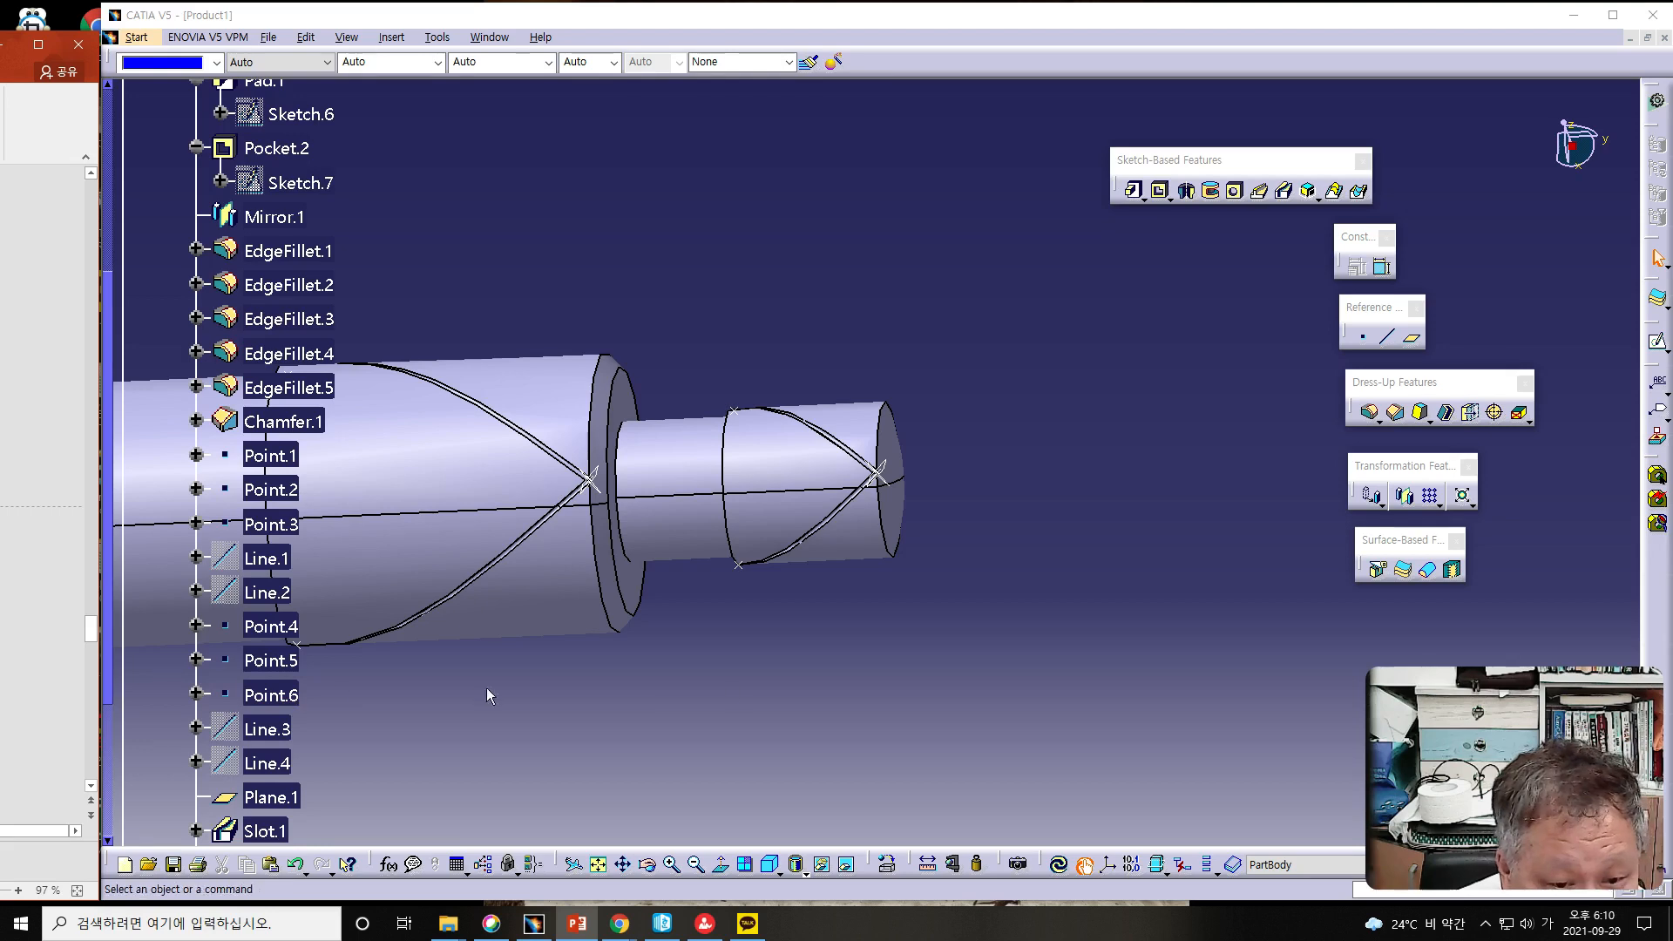
- Set up a circular pattern of Slot.1 on the thimble with 40 instances and the Y Axis as reference element
left_click(1441, 506)
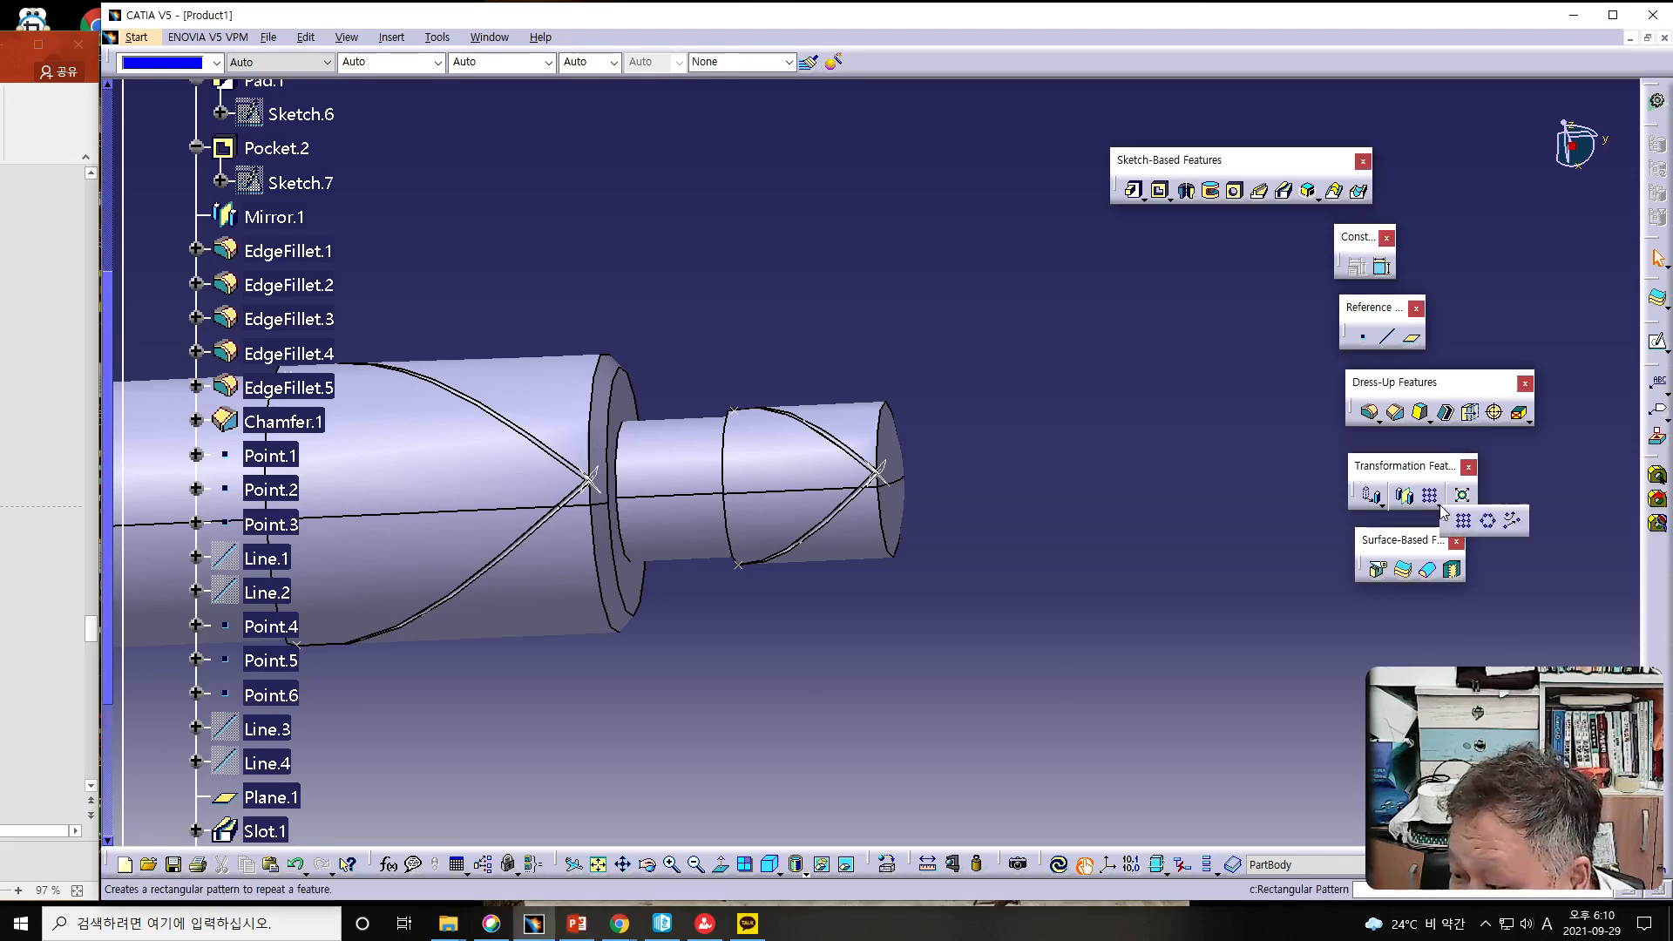
left_click(1489, 521)
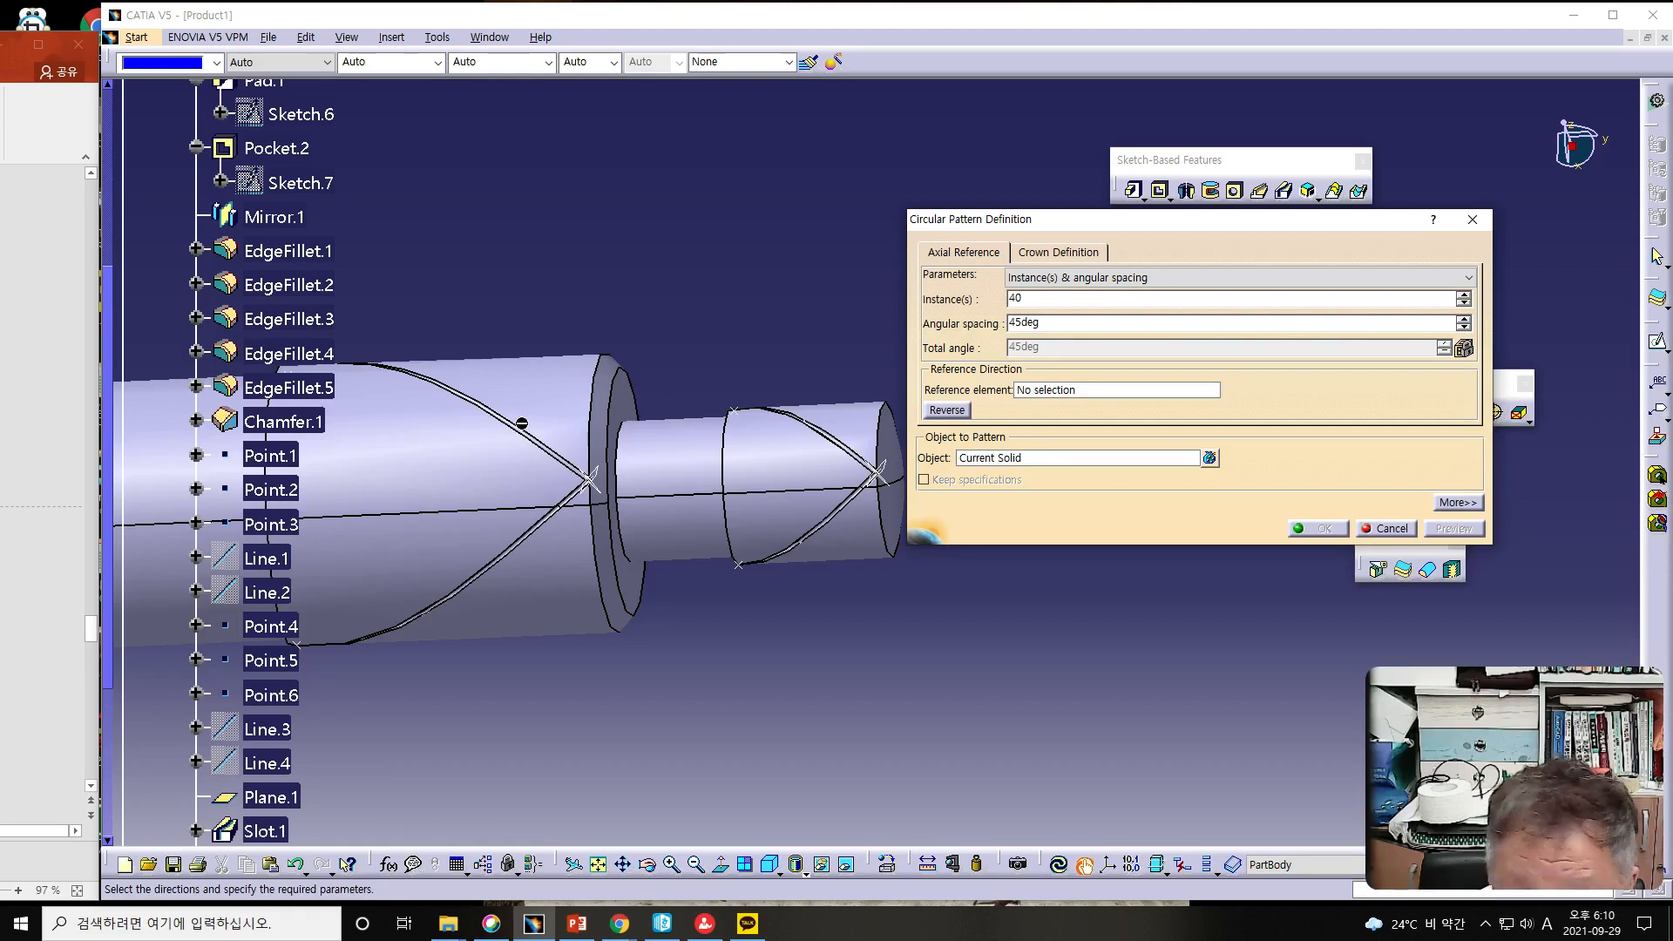
left_click(1054, 390)
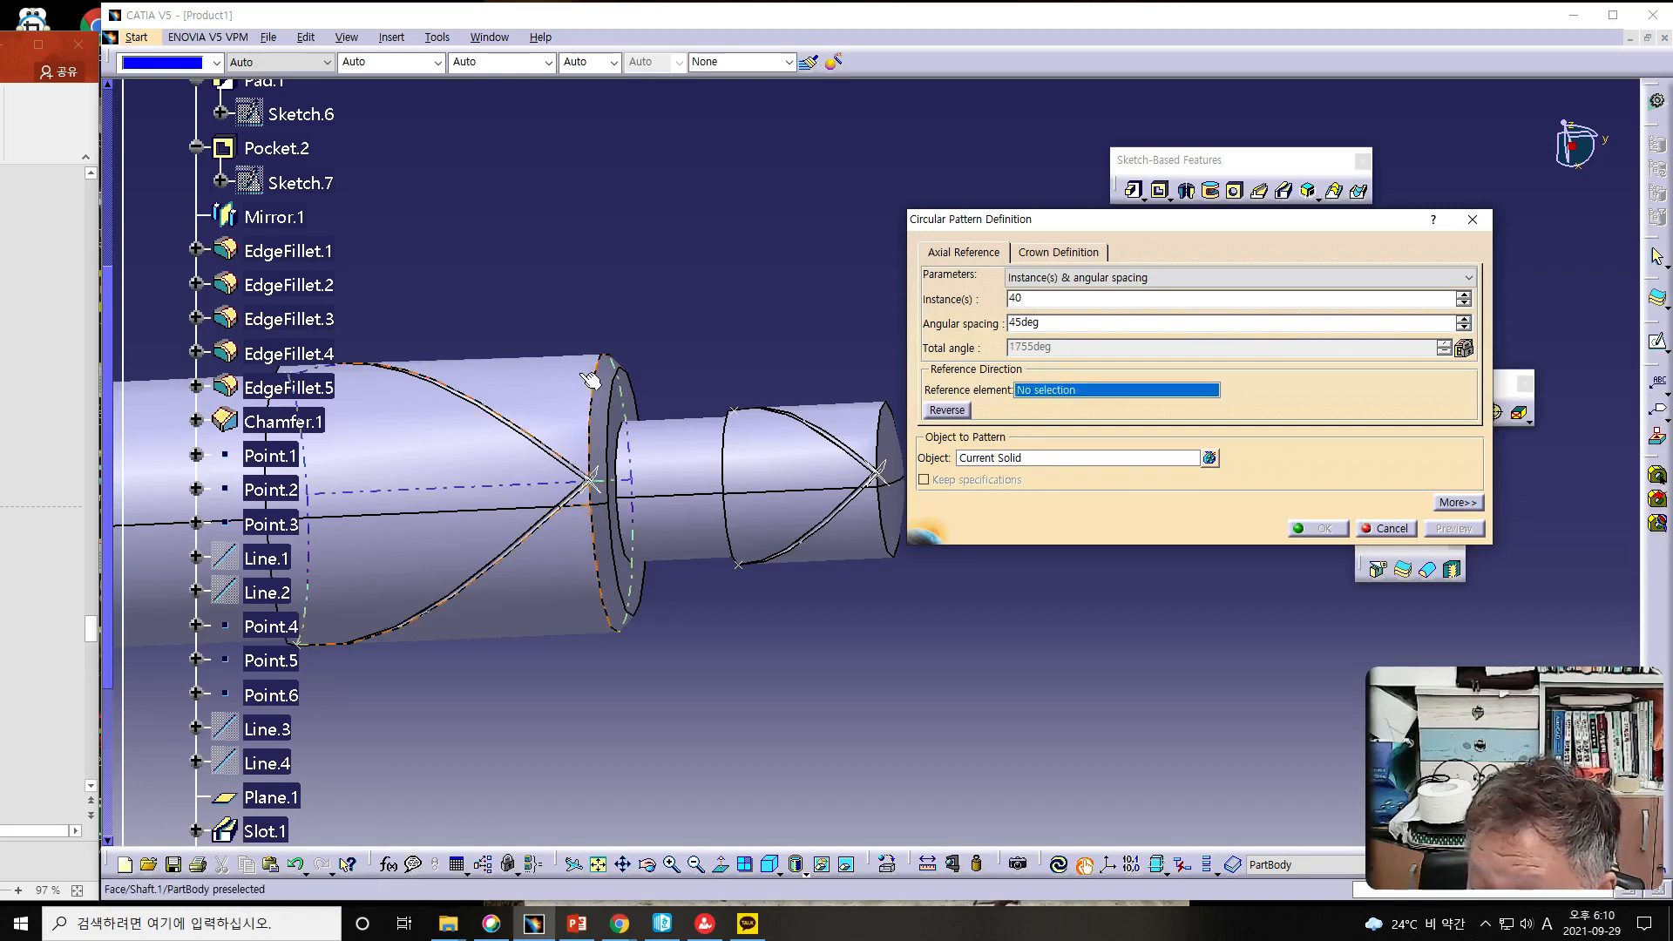
left_click(1015, 456)
left_click(520, 428)
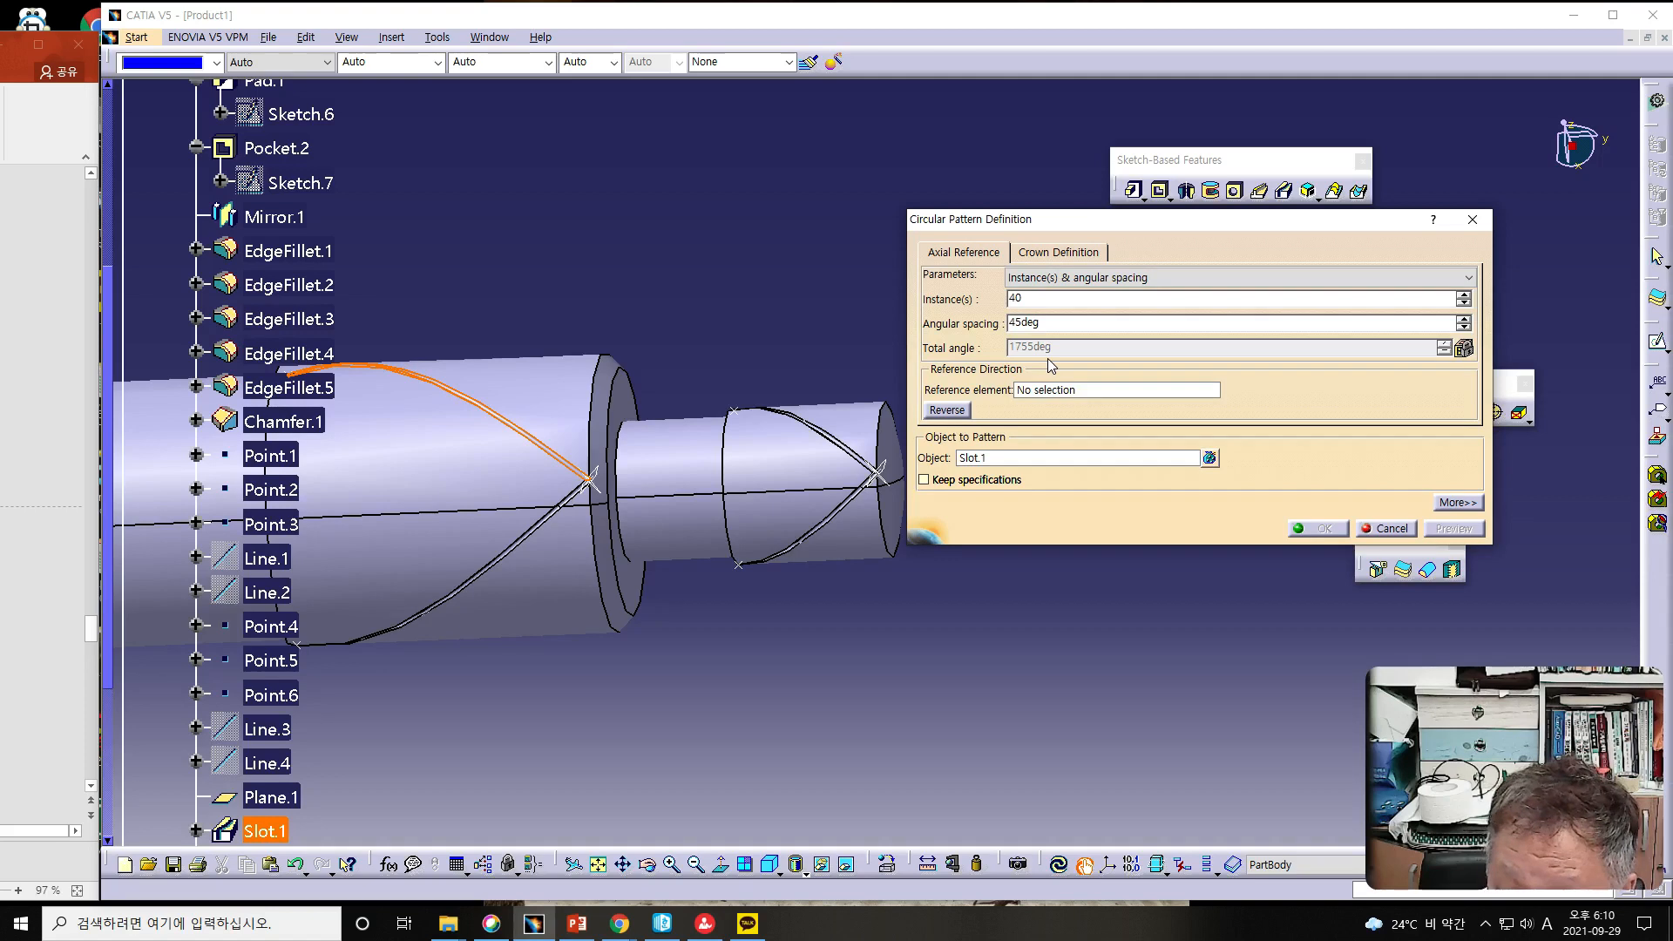
left_click(1075, 391)
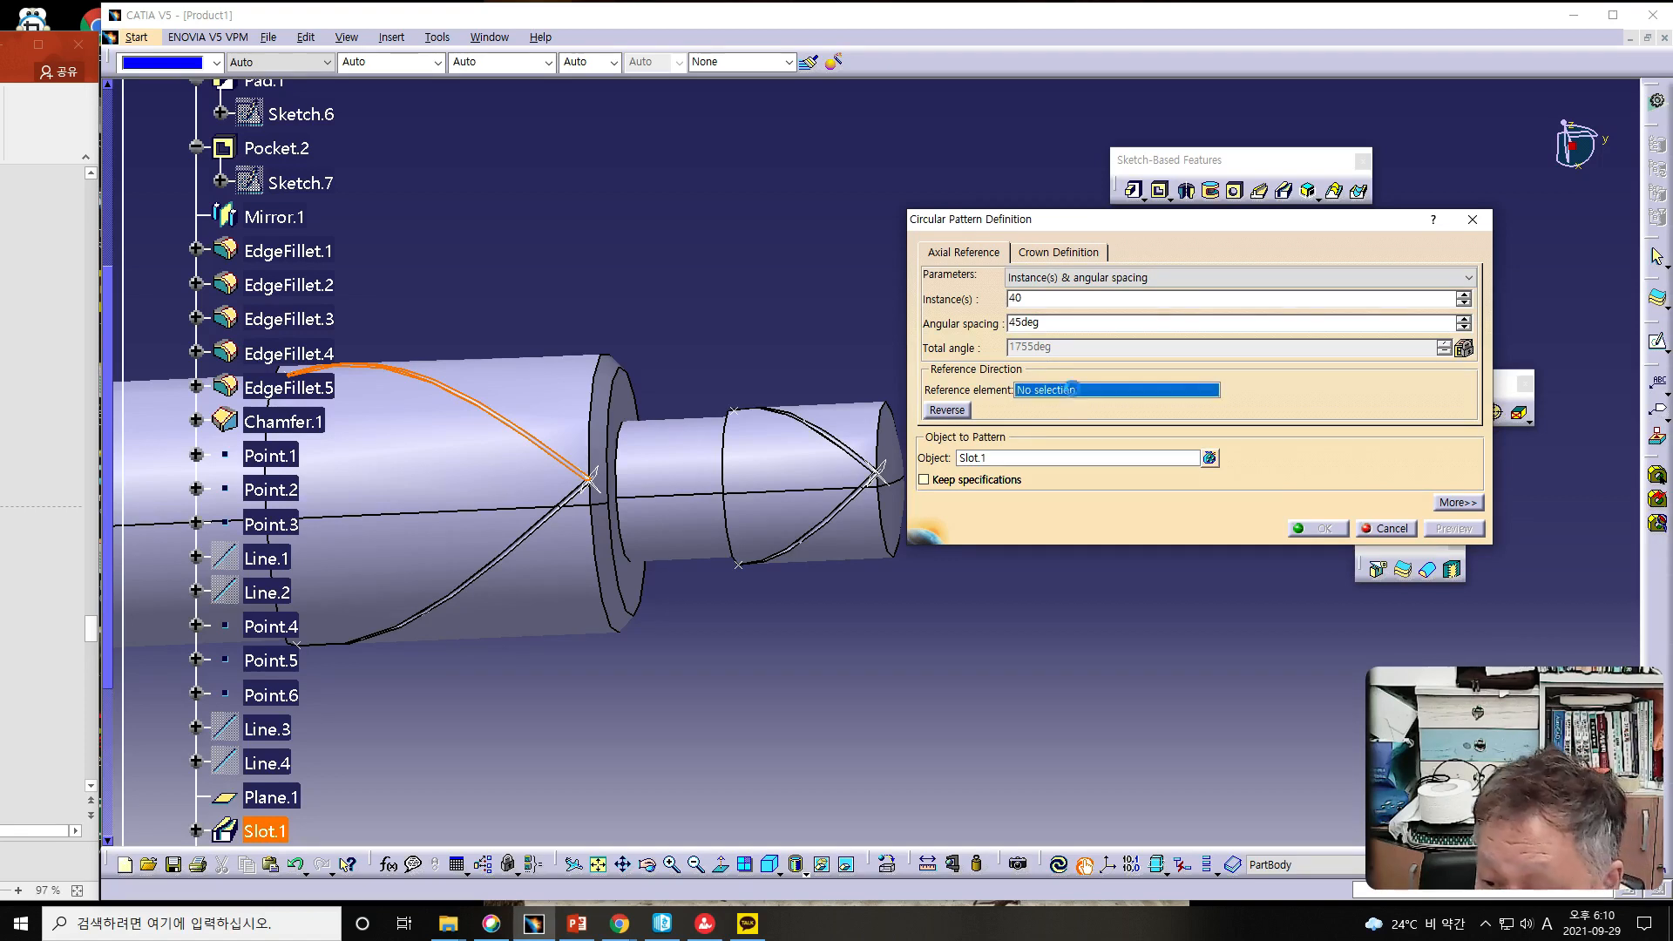
right_click(1075, 391)
left_click(1114, 446)
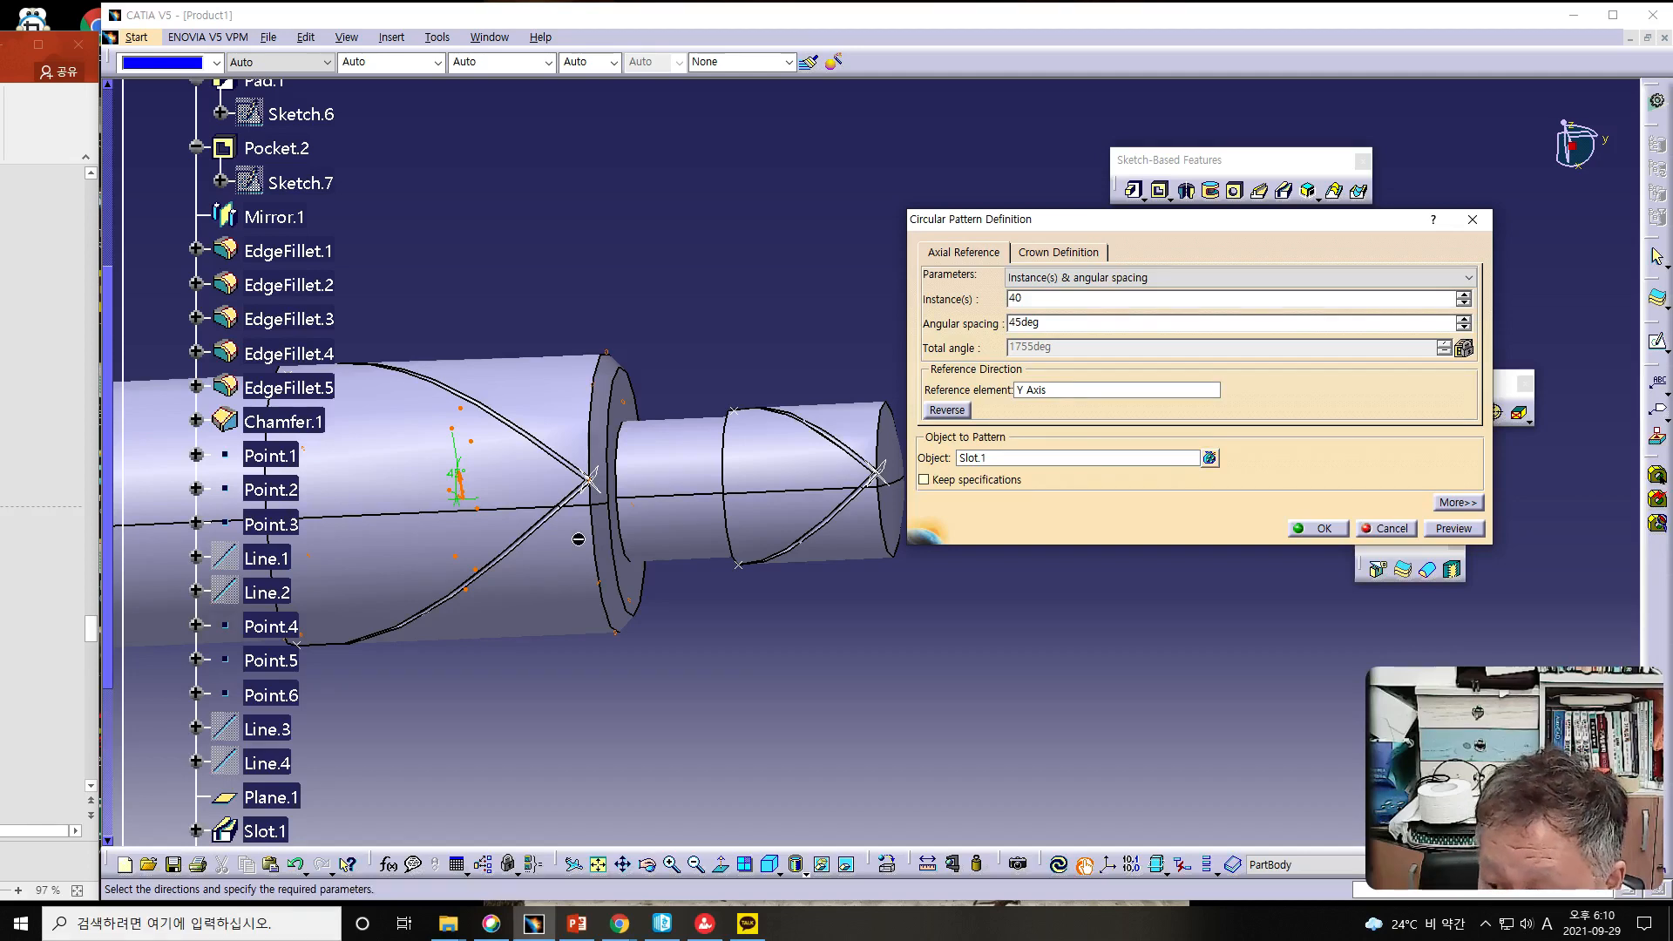
- Set the Slot.1 pattern's angular spacing to 9 deg, preview it and create the pattern
middle_click_drag(584, 624, 776, 621)
left_click(1453, 528)
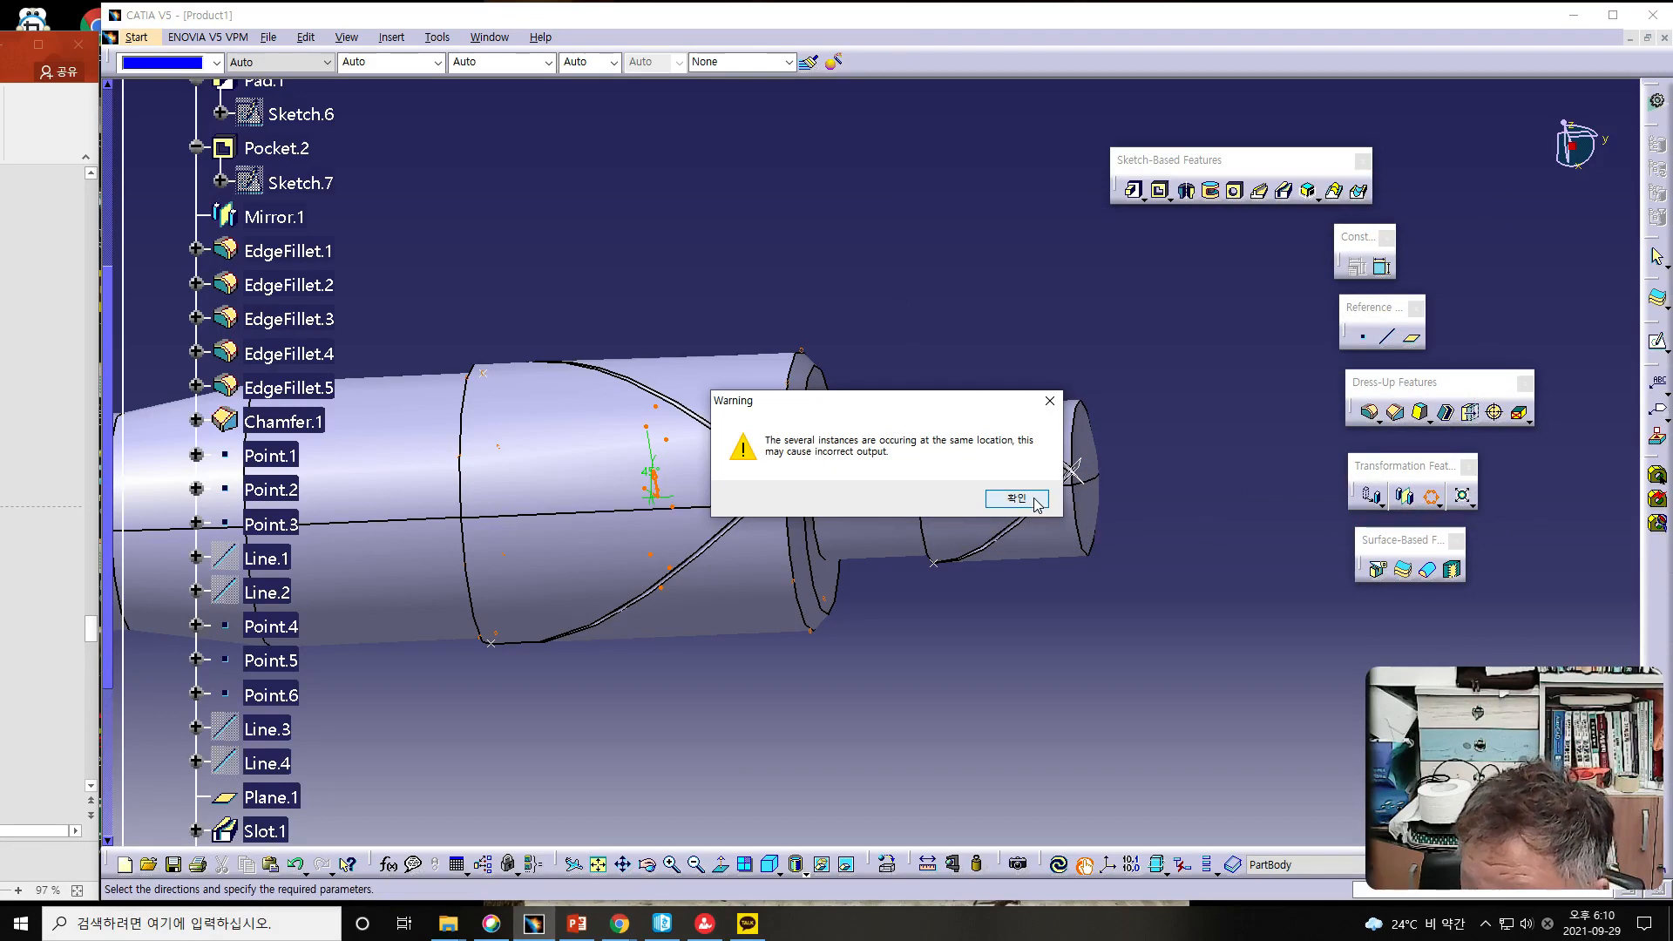
left_click(1035, 502)
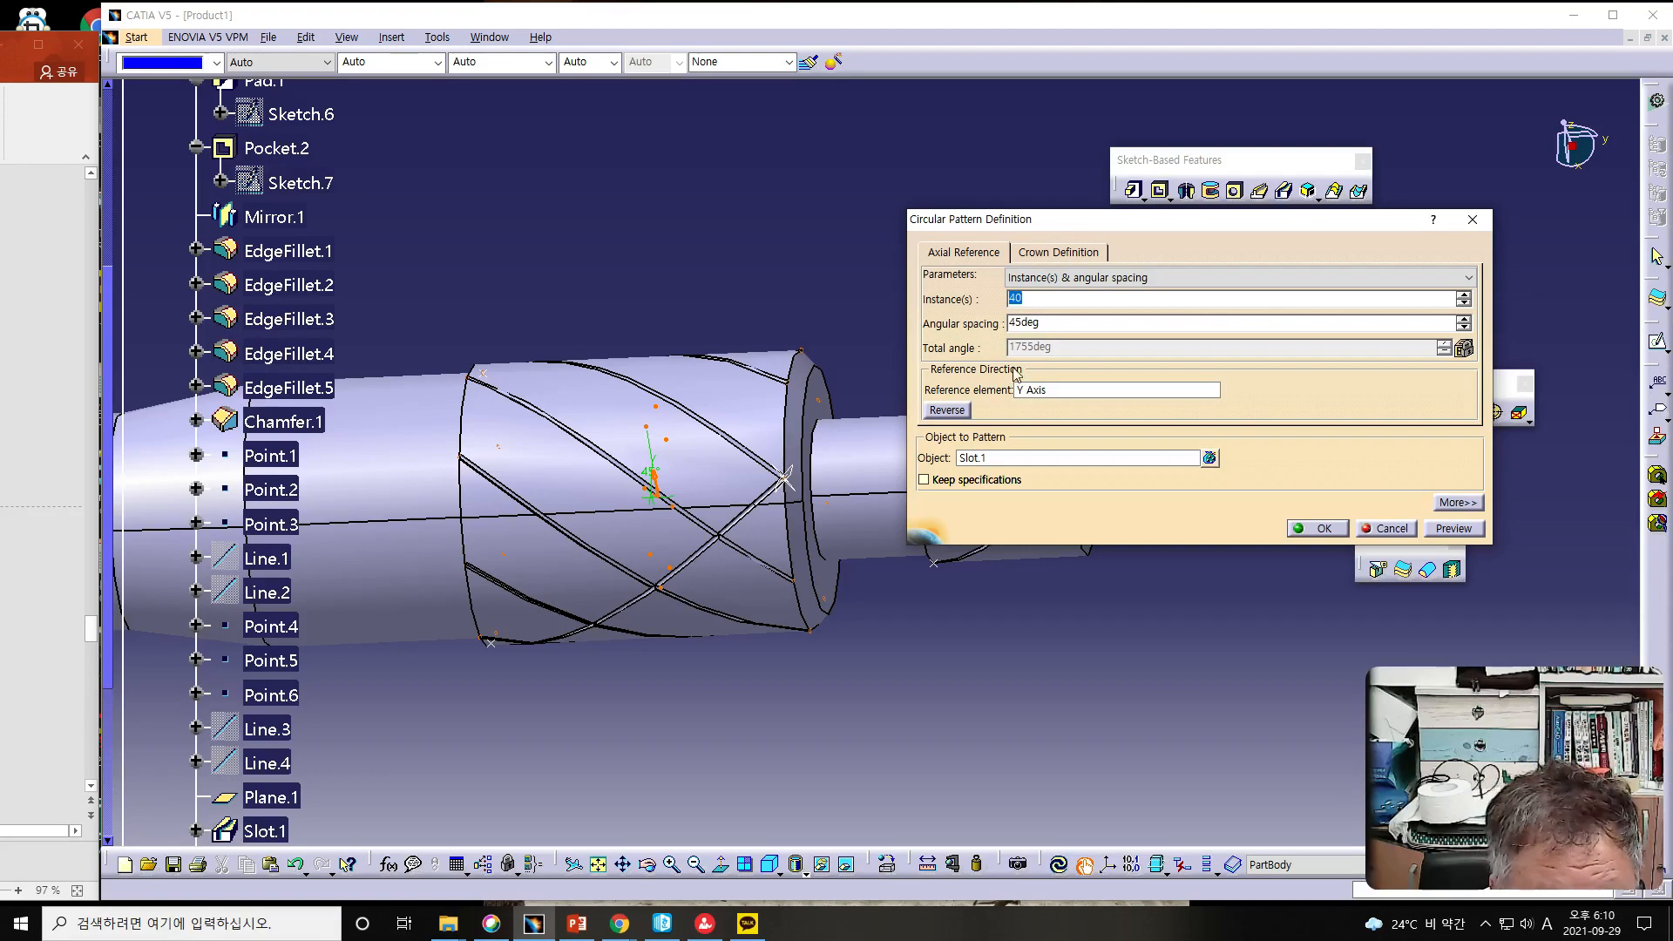
key("Tab")
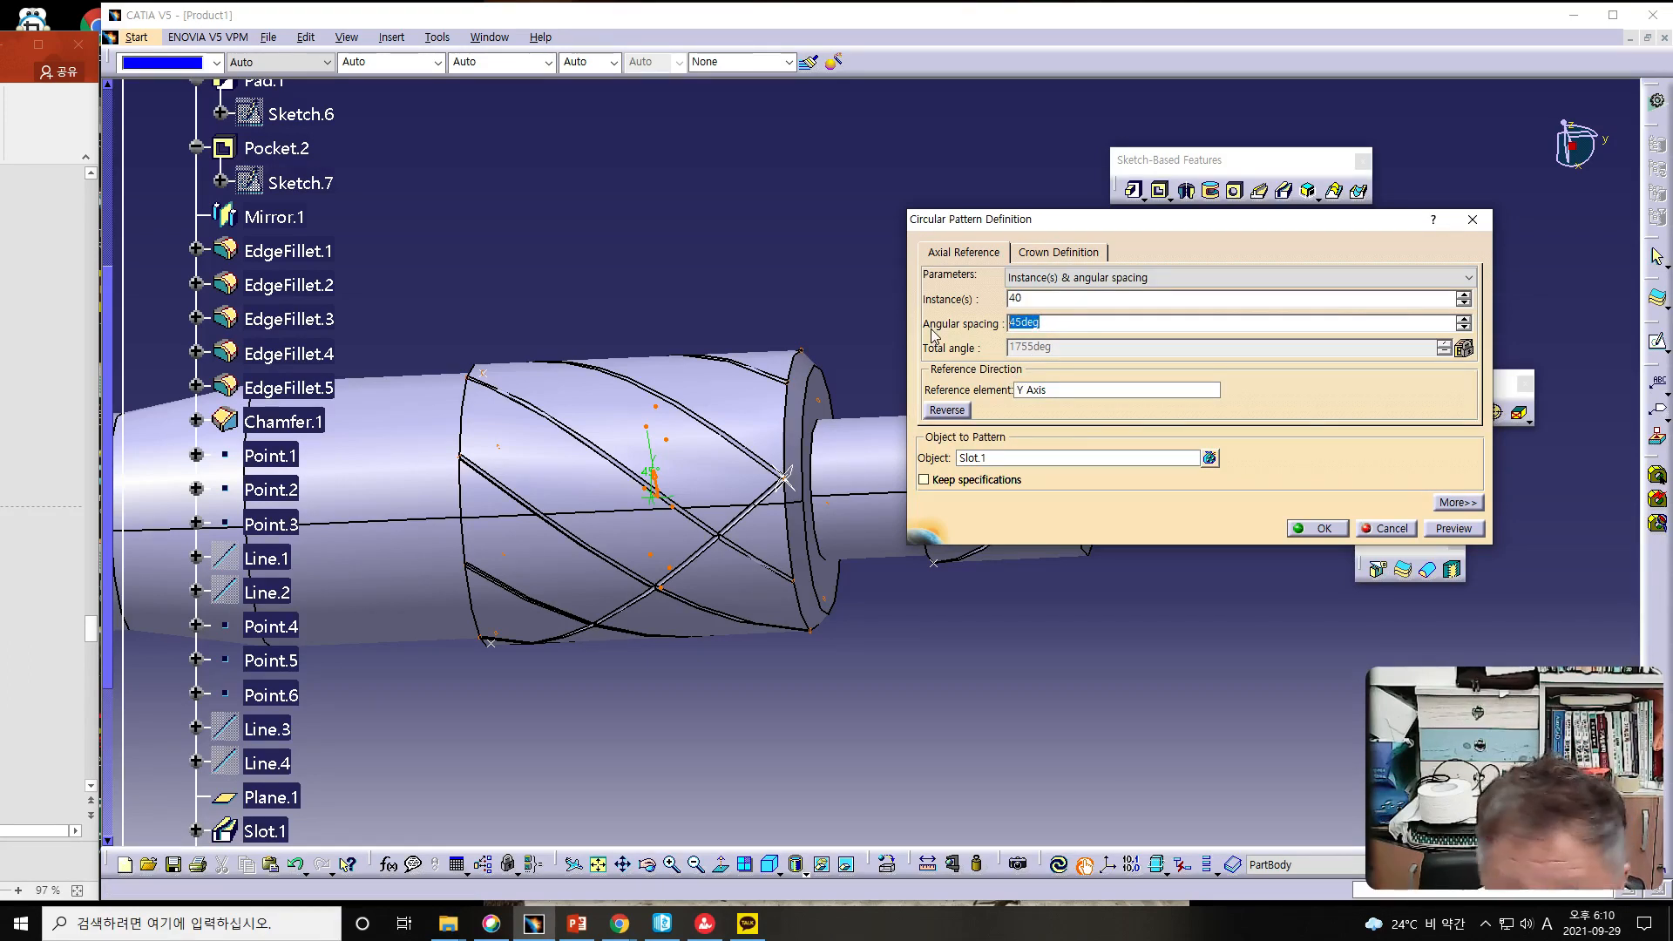
type("9")
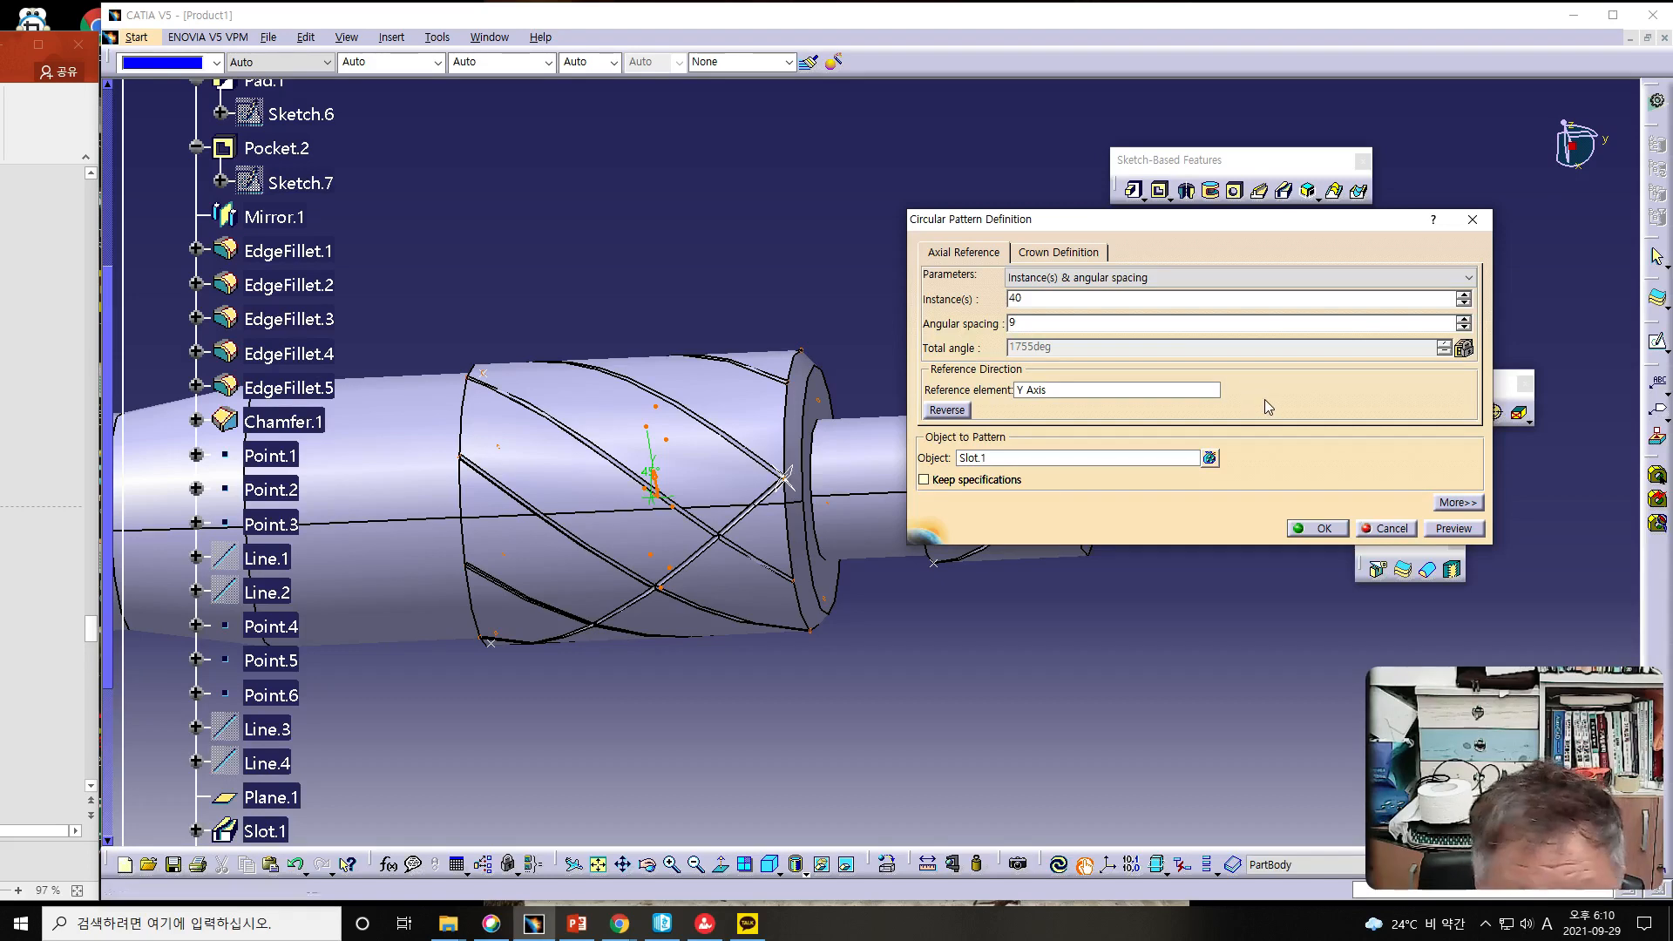
key("Return")
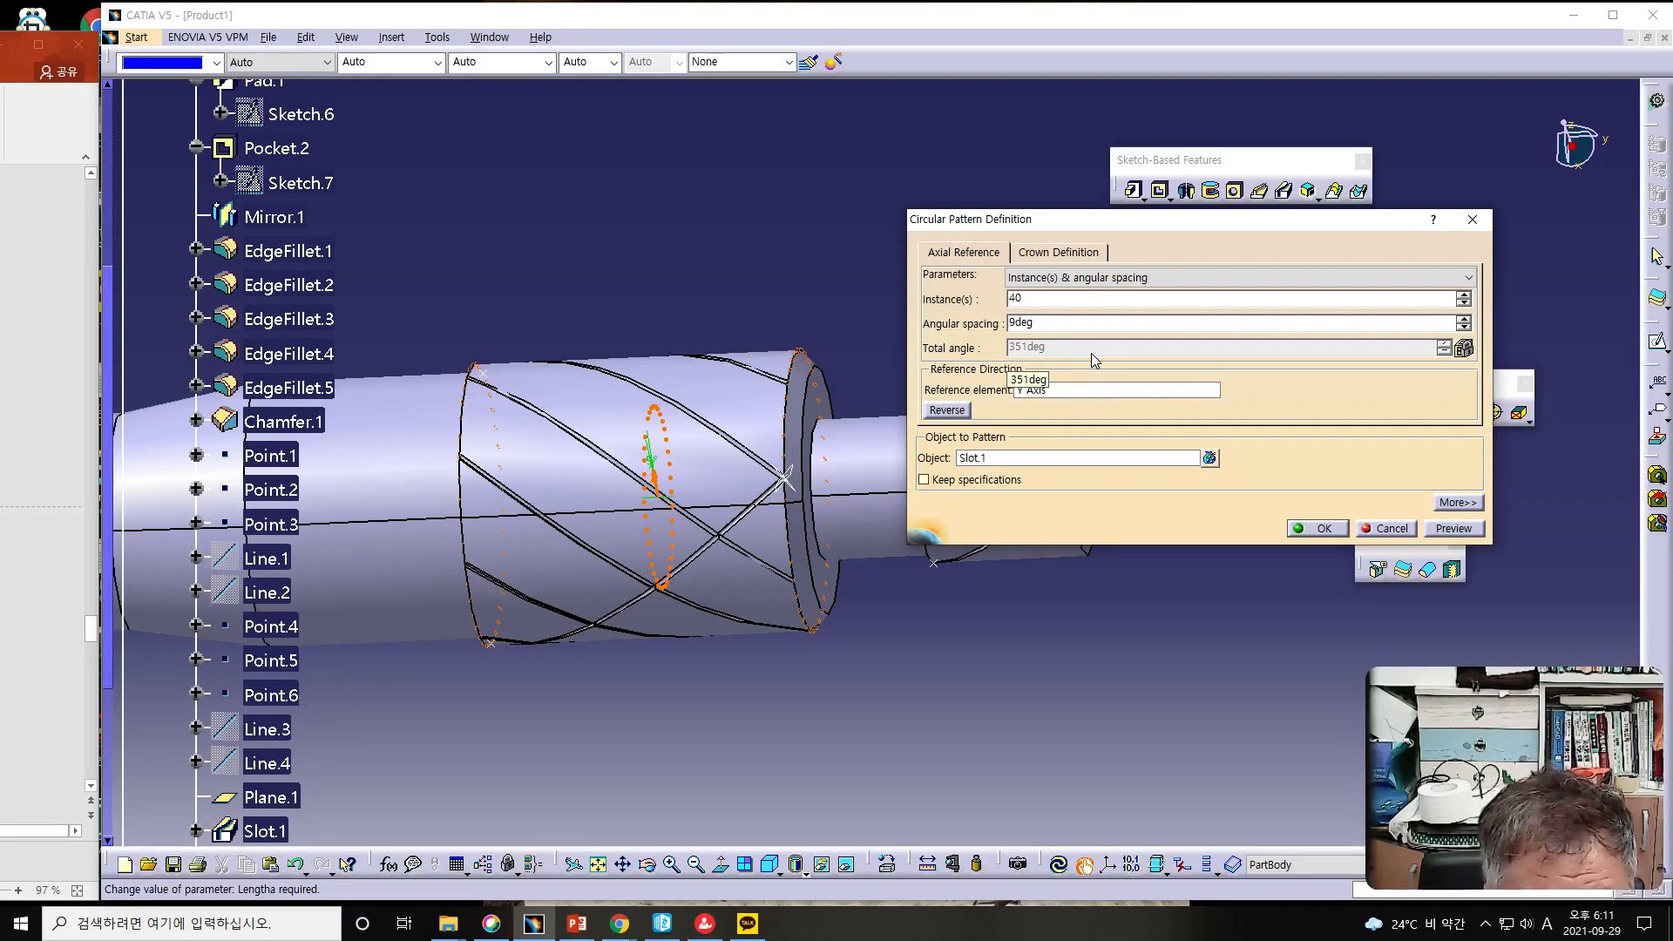
left_click(1436, 528)
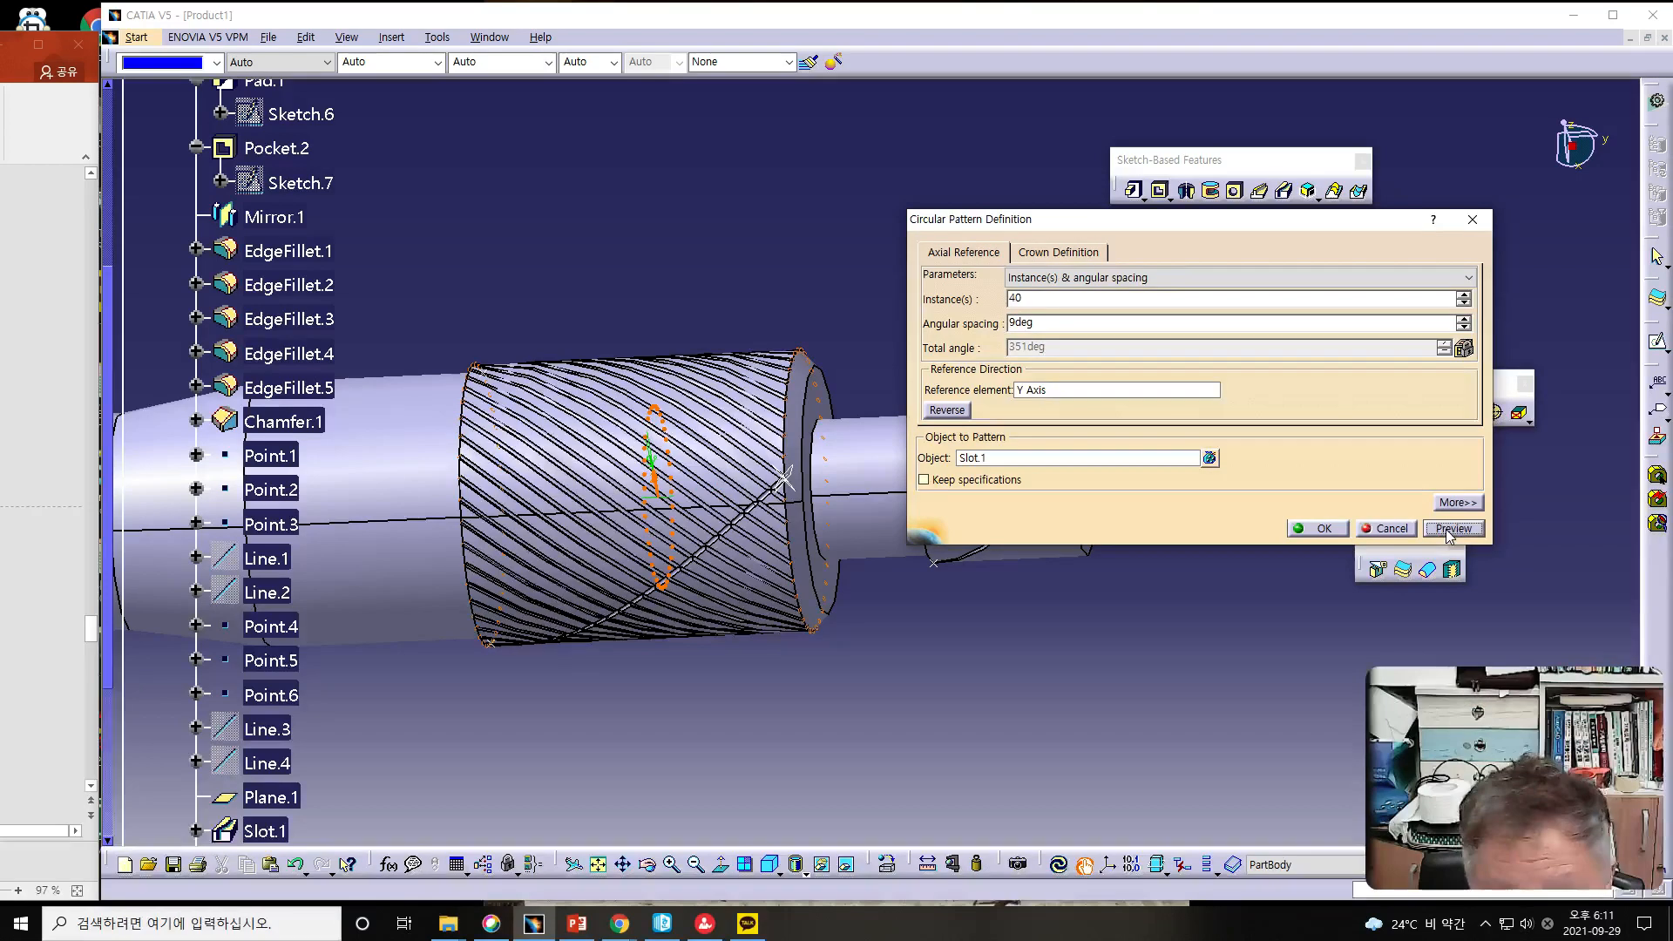
left_click(1306, 527)
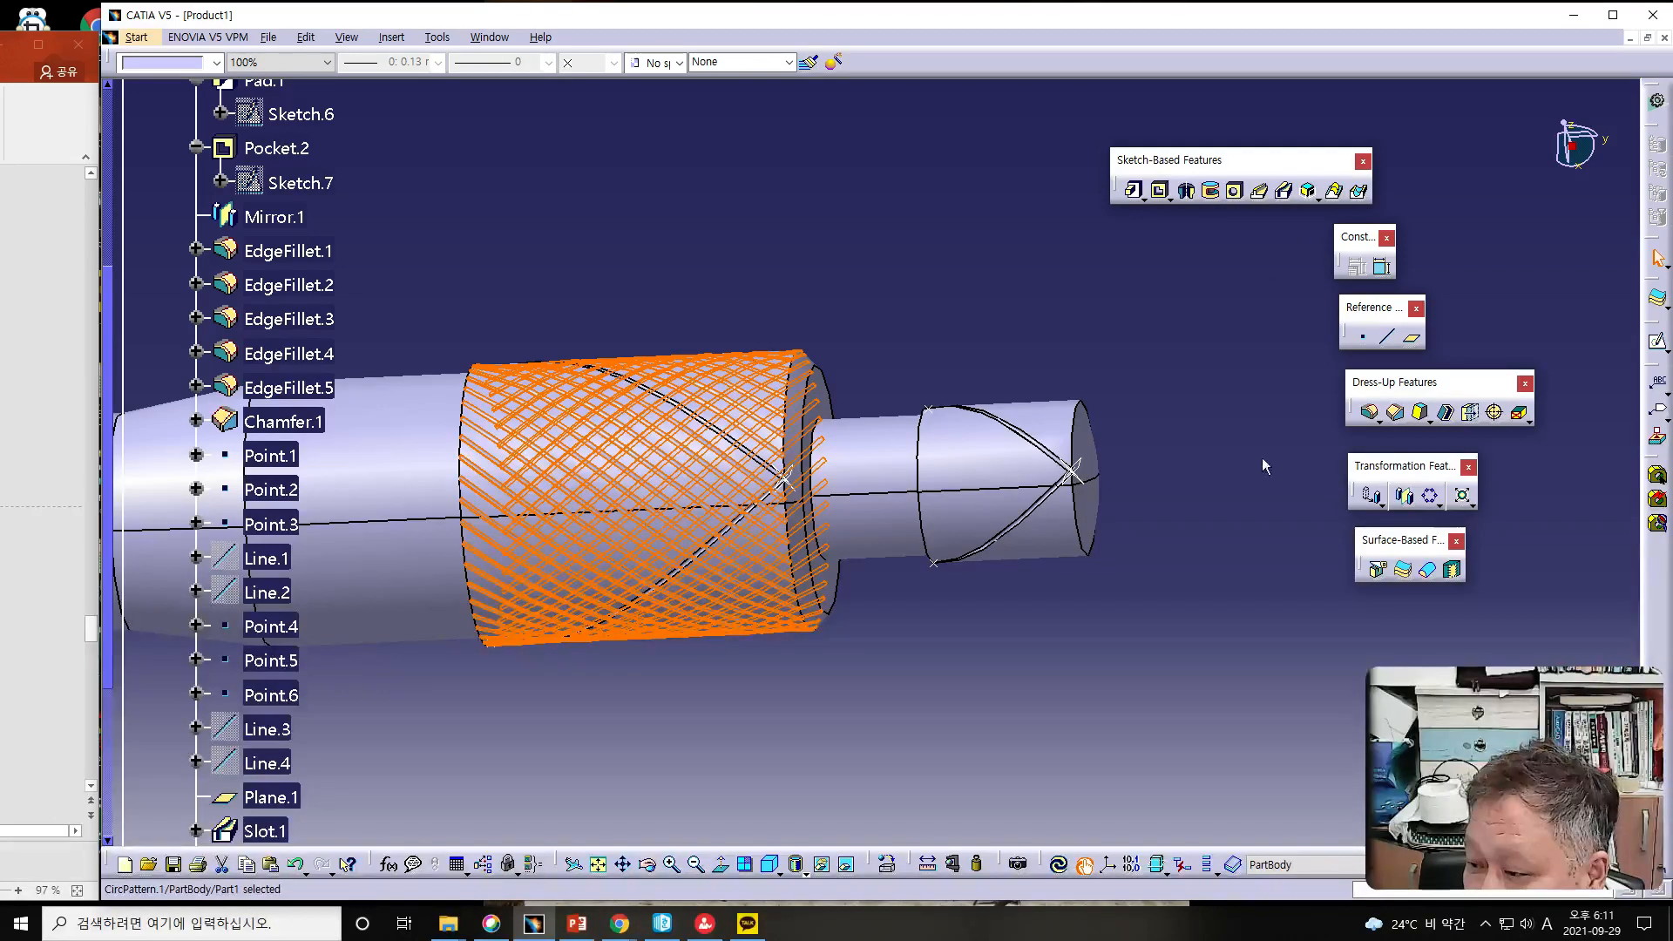
- Repeat the crossing groove Slot.2 around the Y Axis in a circular pattern of 40 instances at 9 deg spacing
left_click(1430, 497)
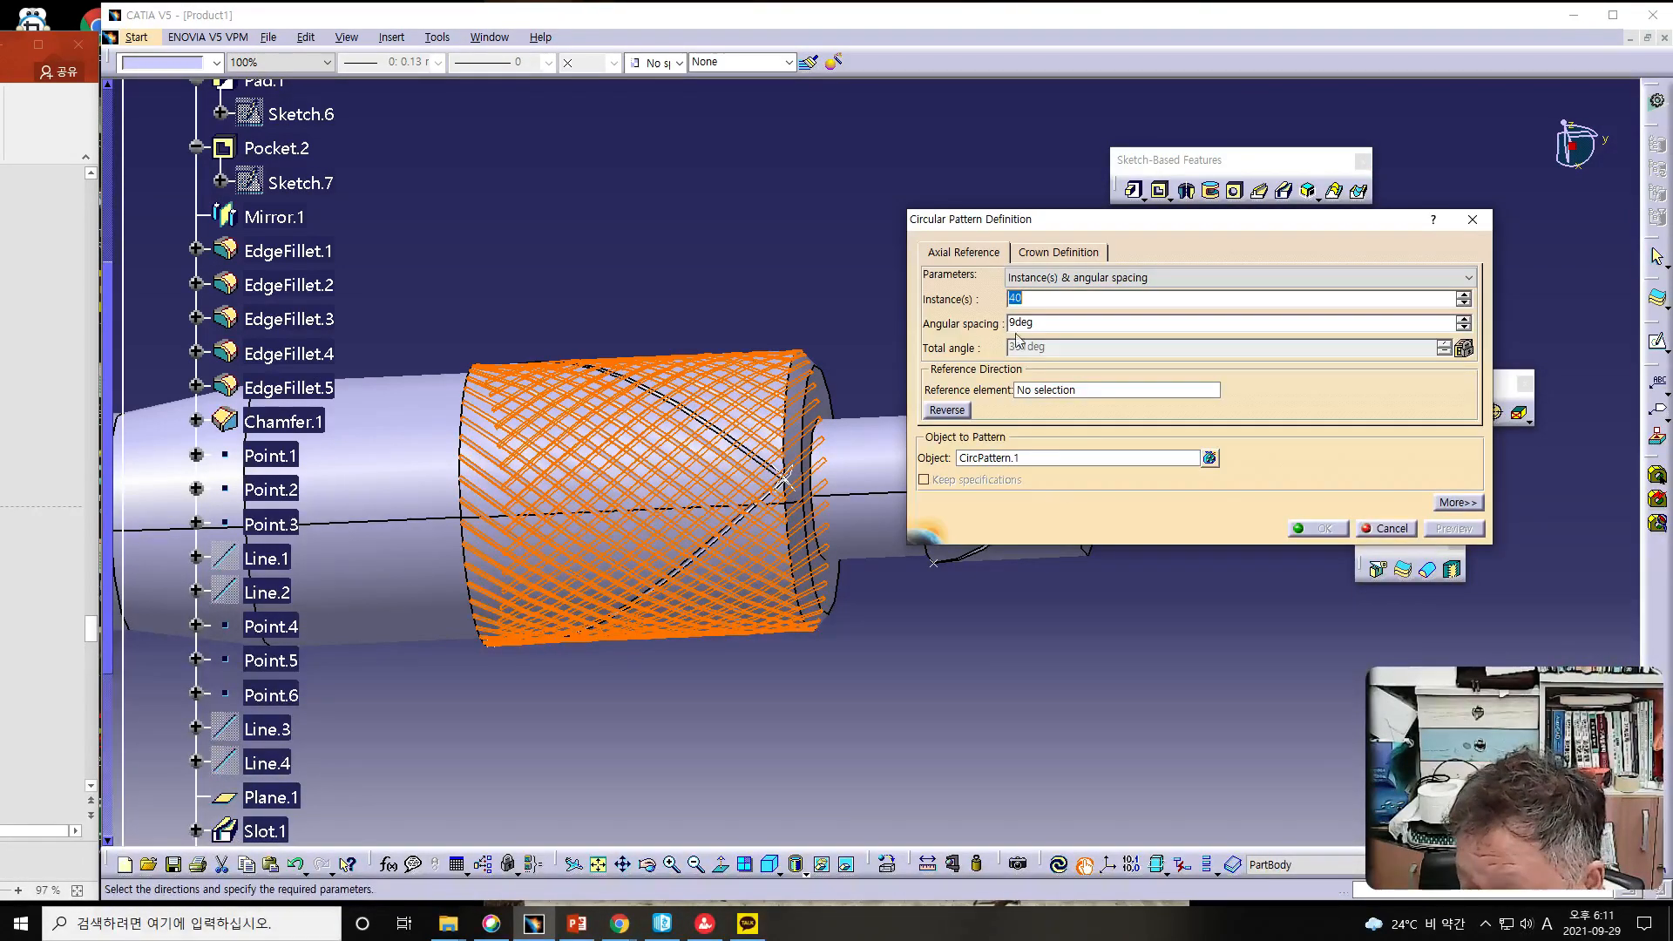
left_click(1001, 457)
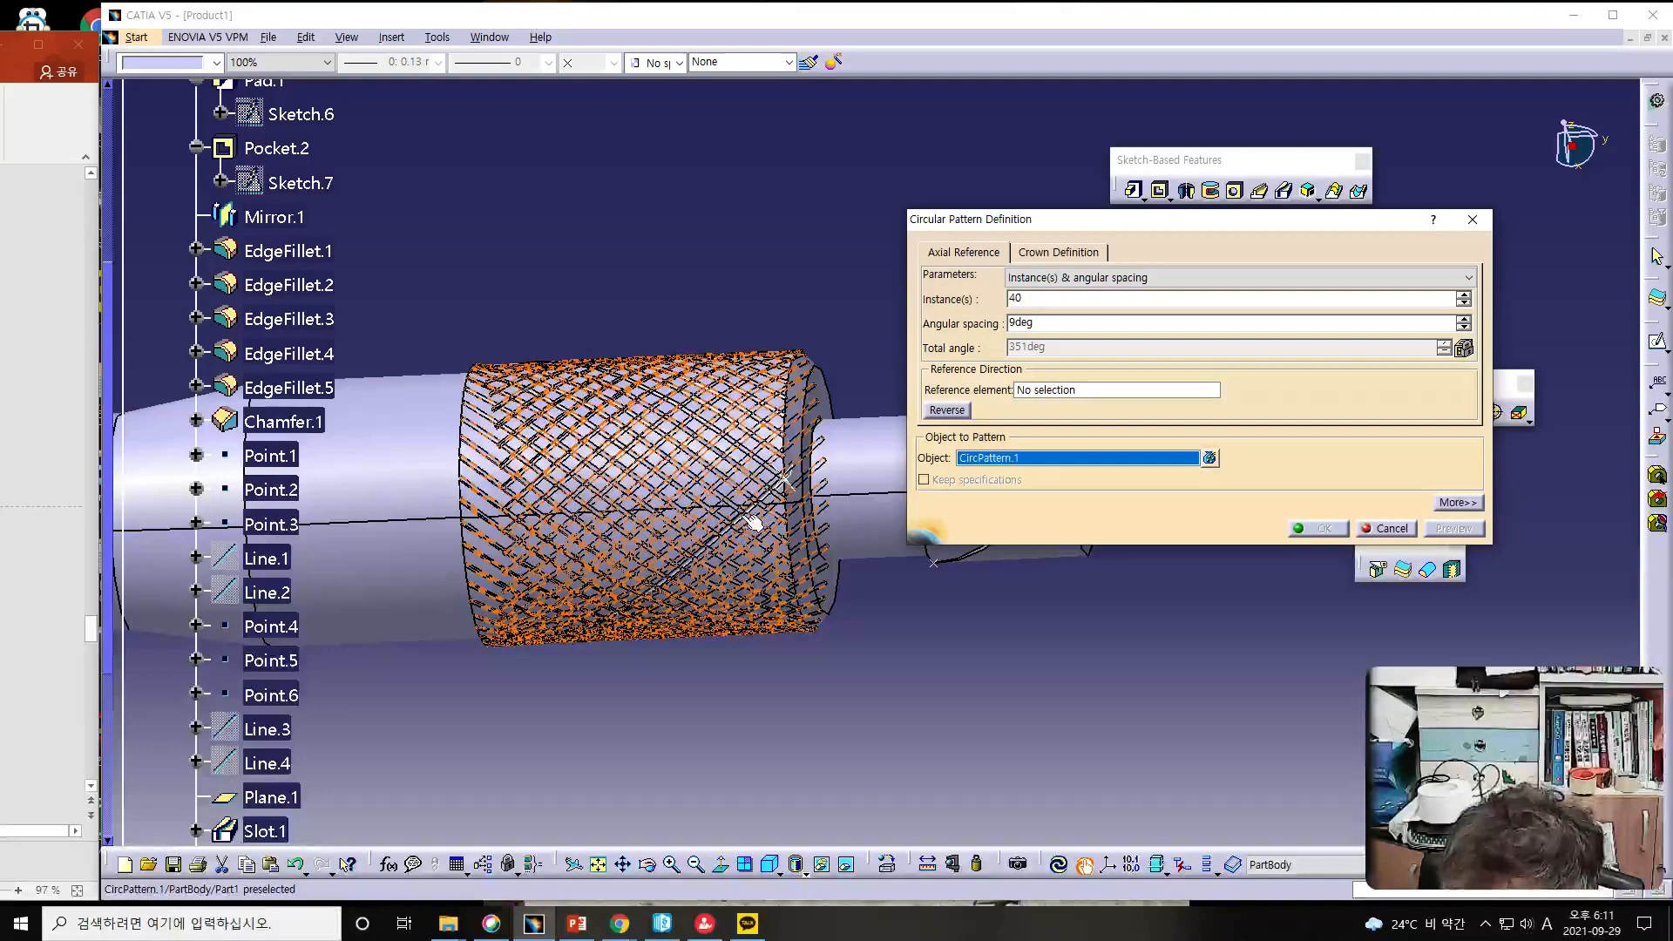
middle_click_drag(814, 598, 732, 559, "ctrl")
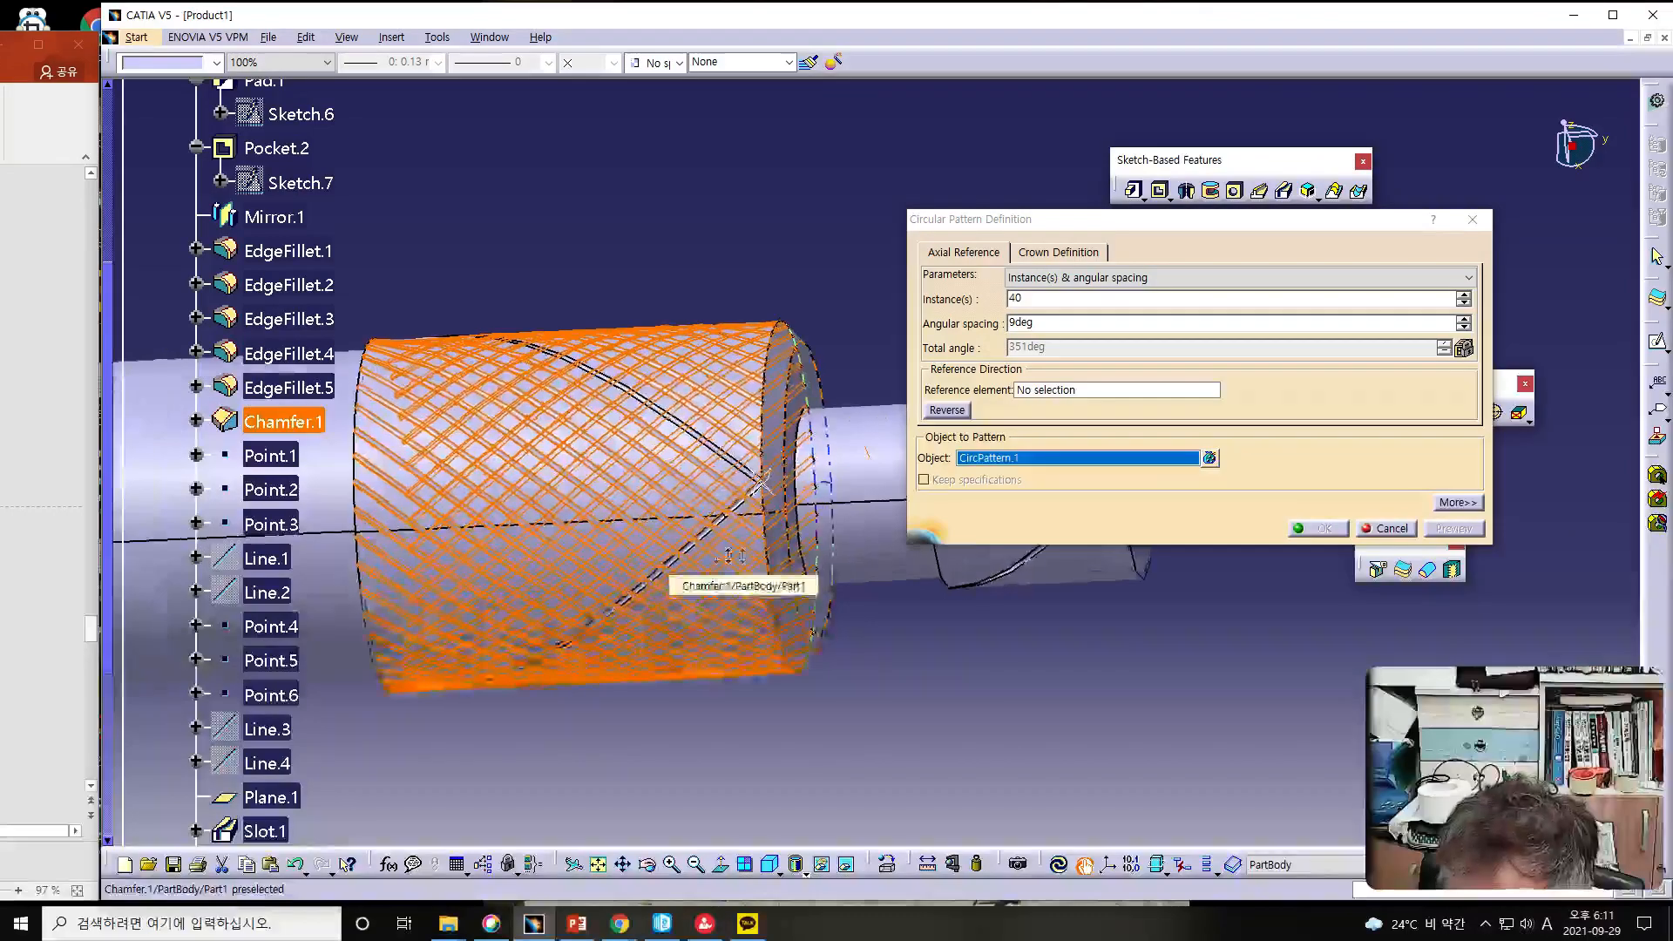
middle_click_drag(628, 672, 740, 601)
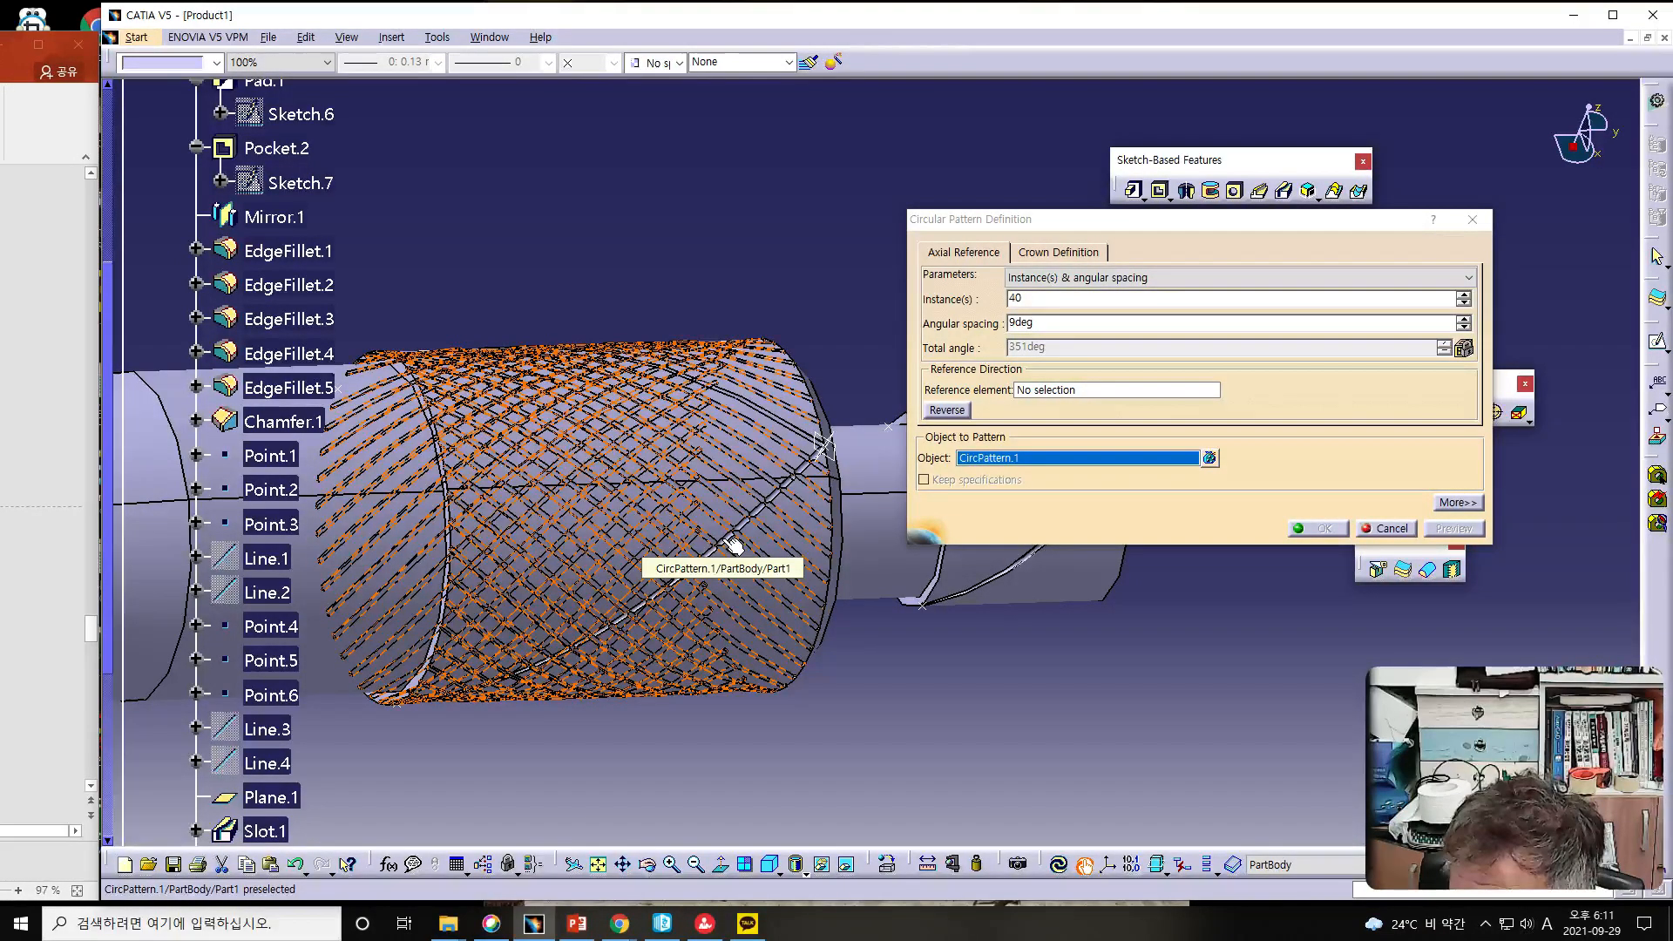
left_click(728, 542)
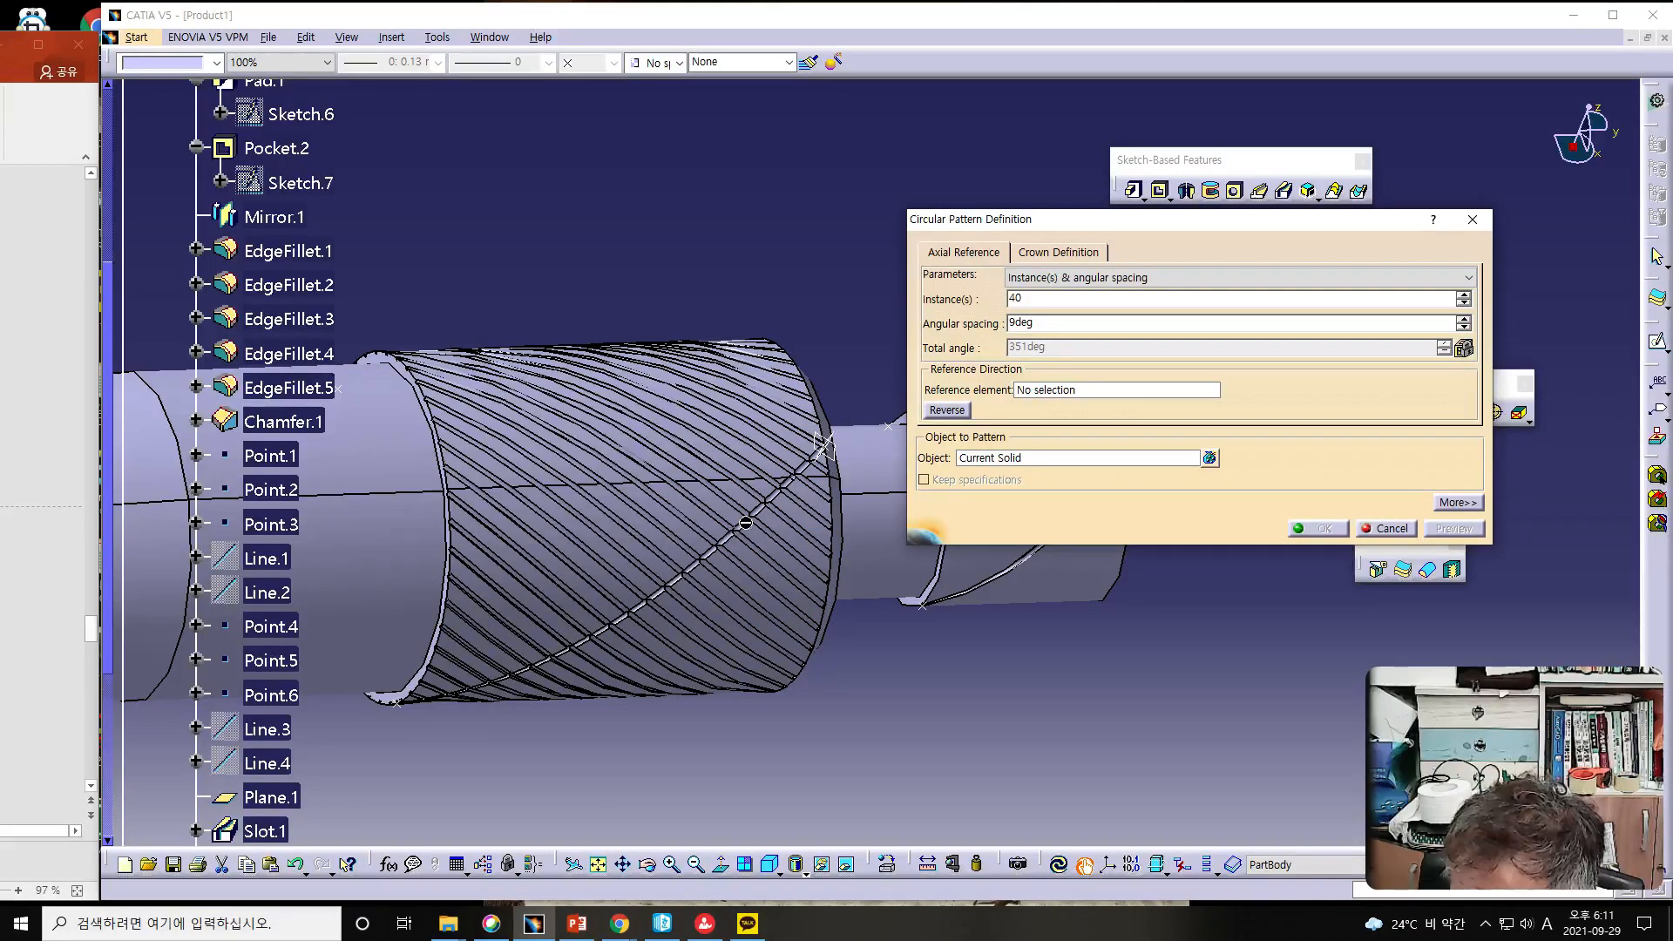
left_click(1020, 458)
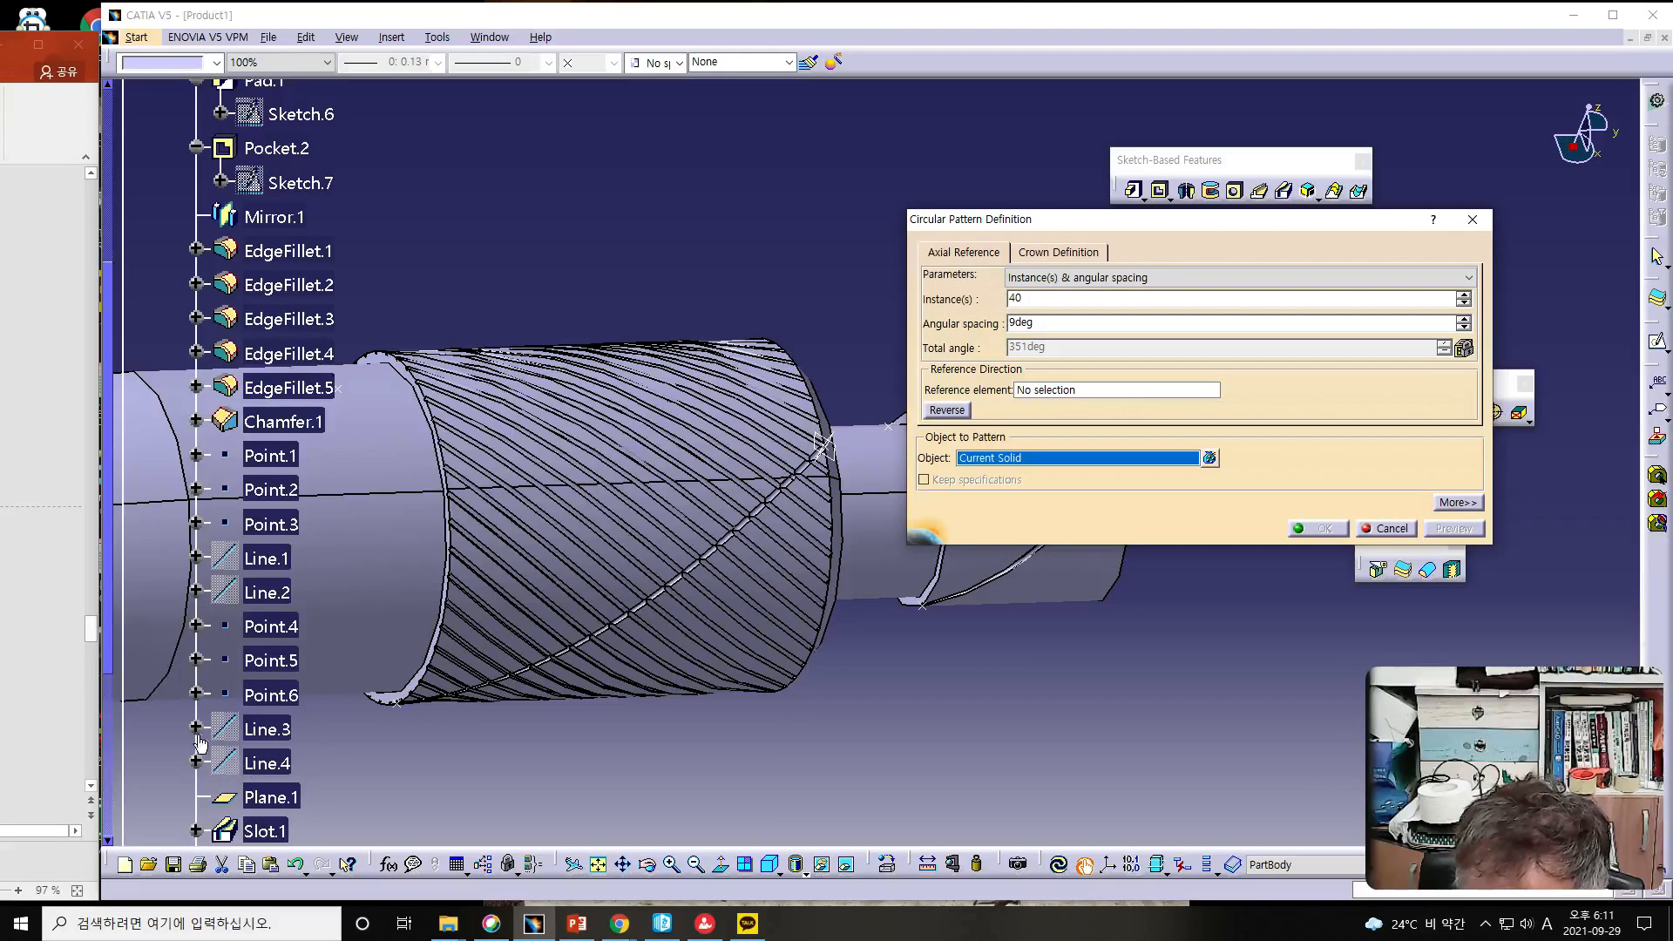
left_click_drag(108, 665, 108, 771)
left_click(263, 646)
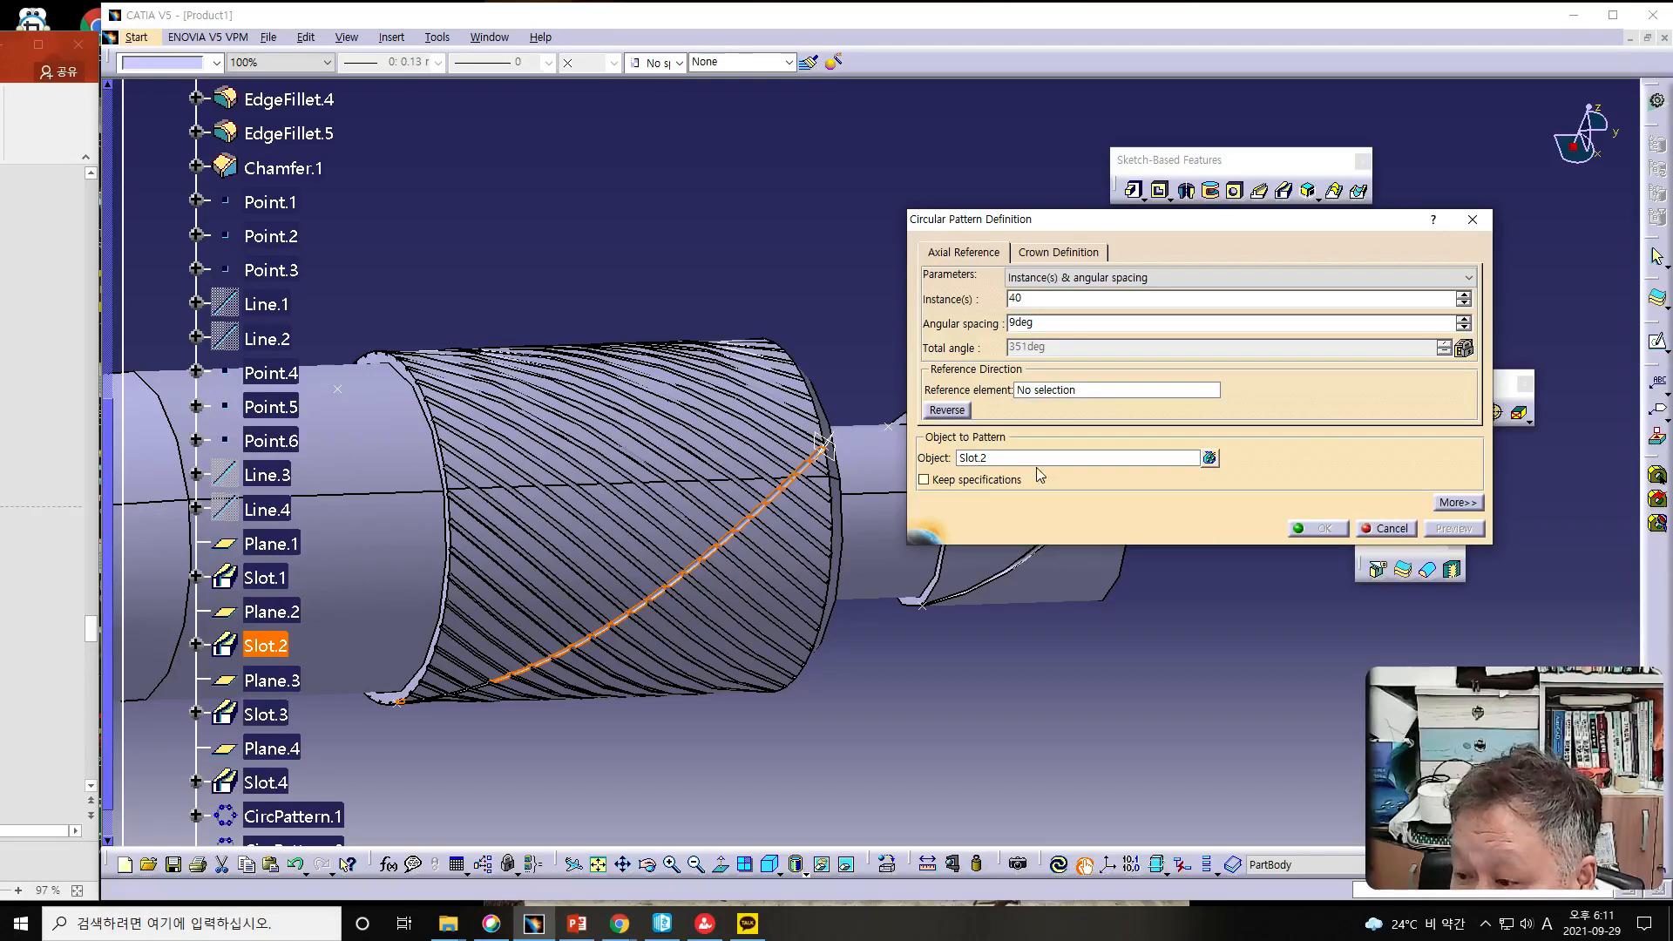
right_click(1059, 397)
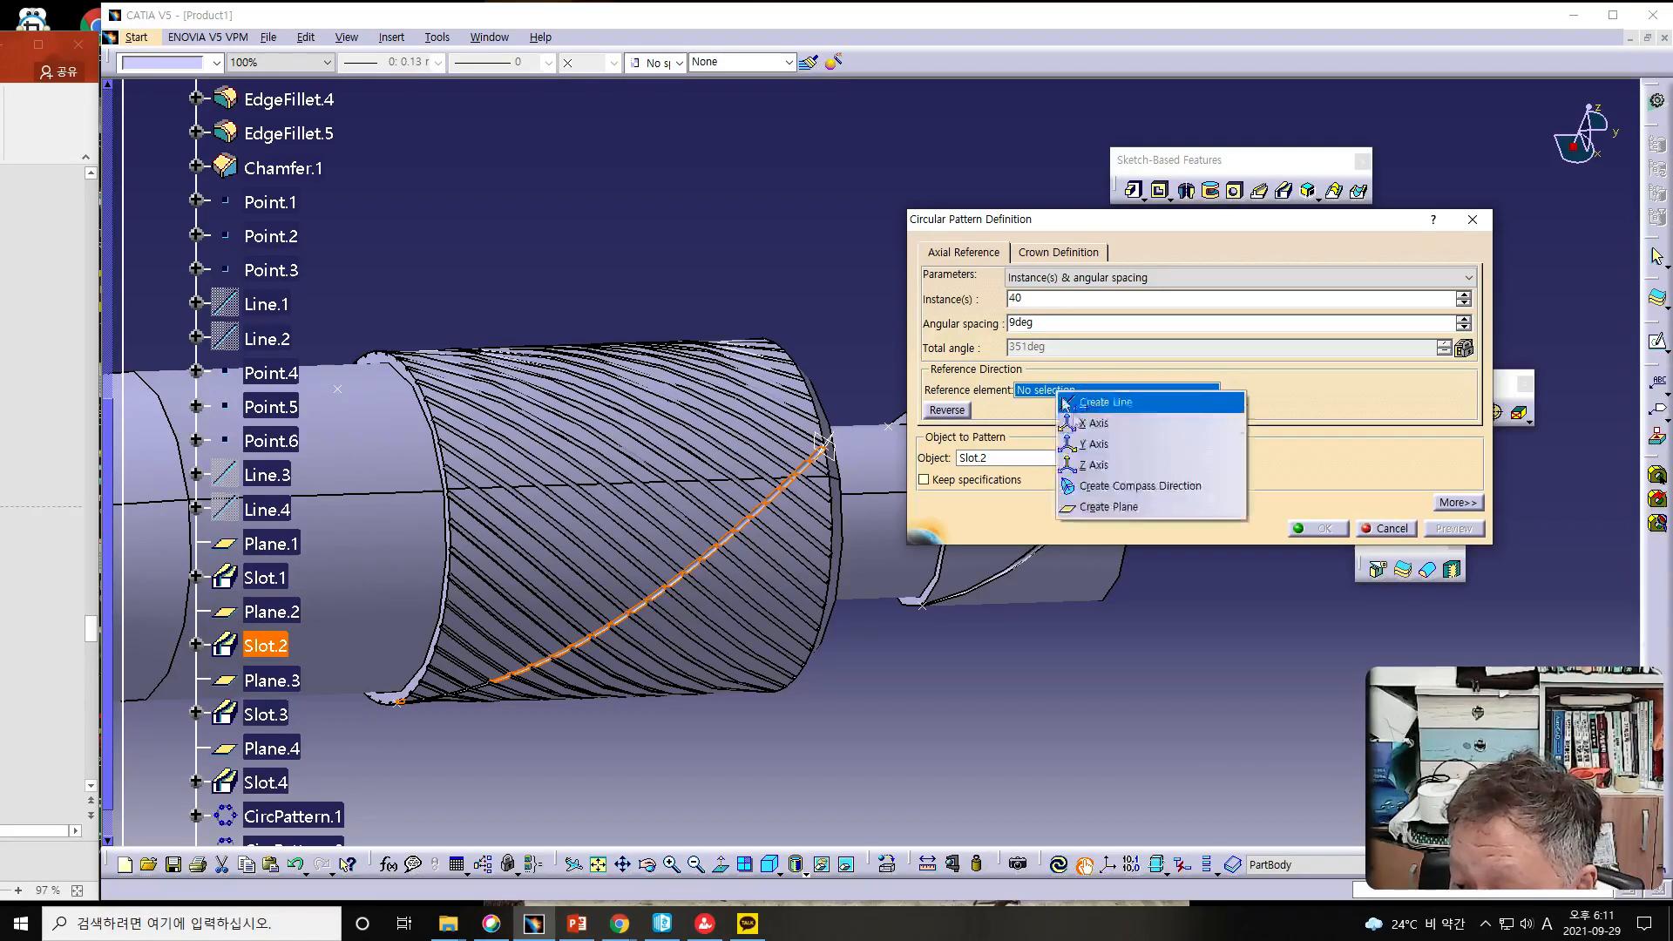
left_click(1100, 445)
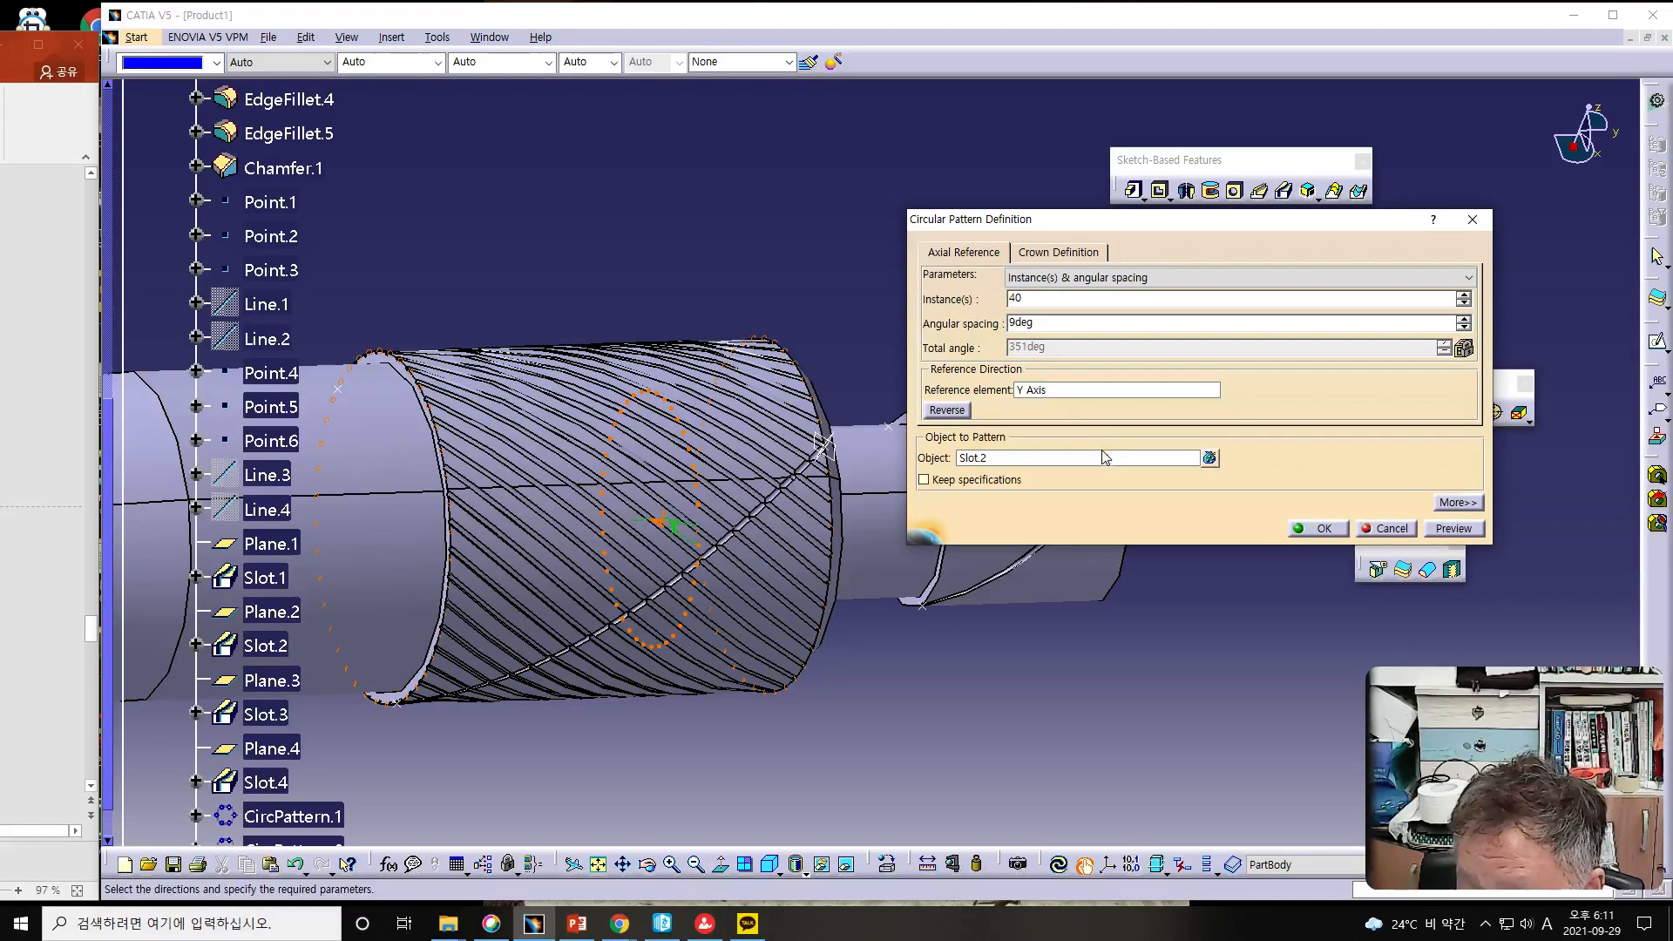
left_click(1456, 528)
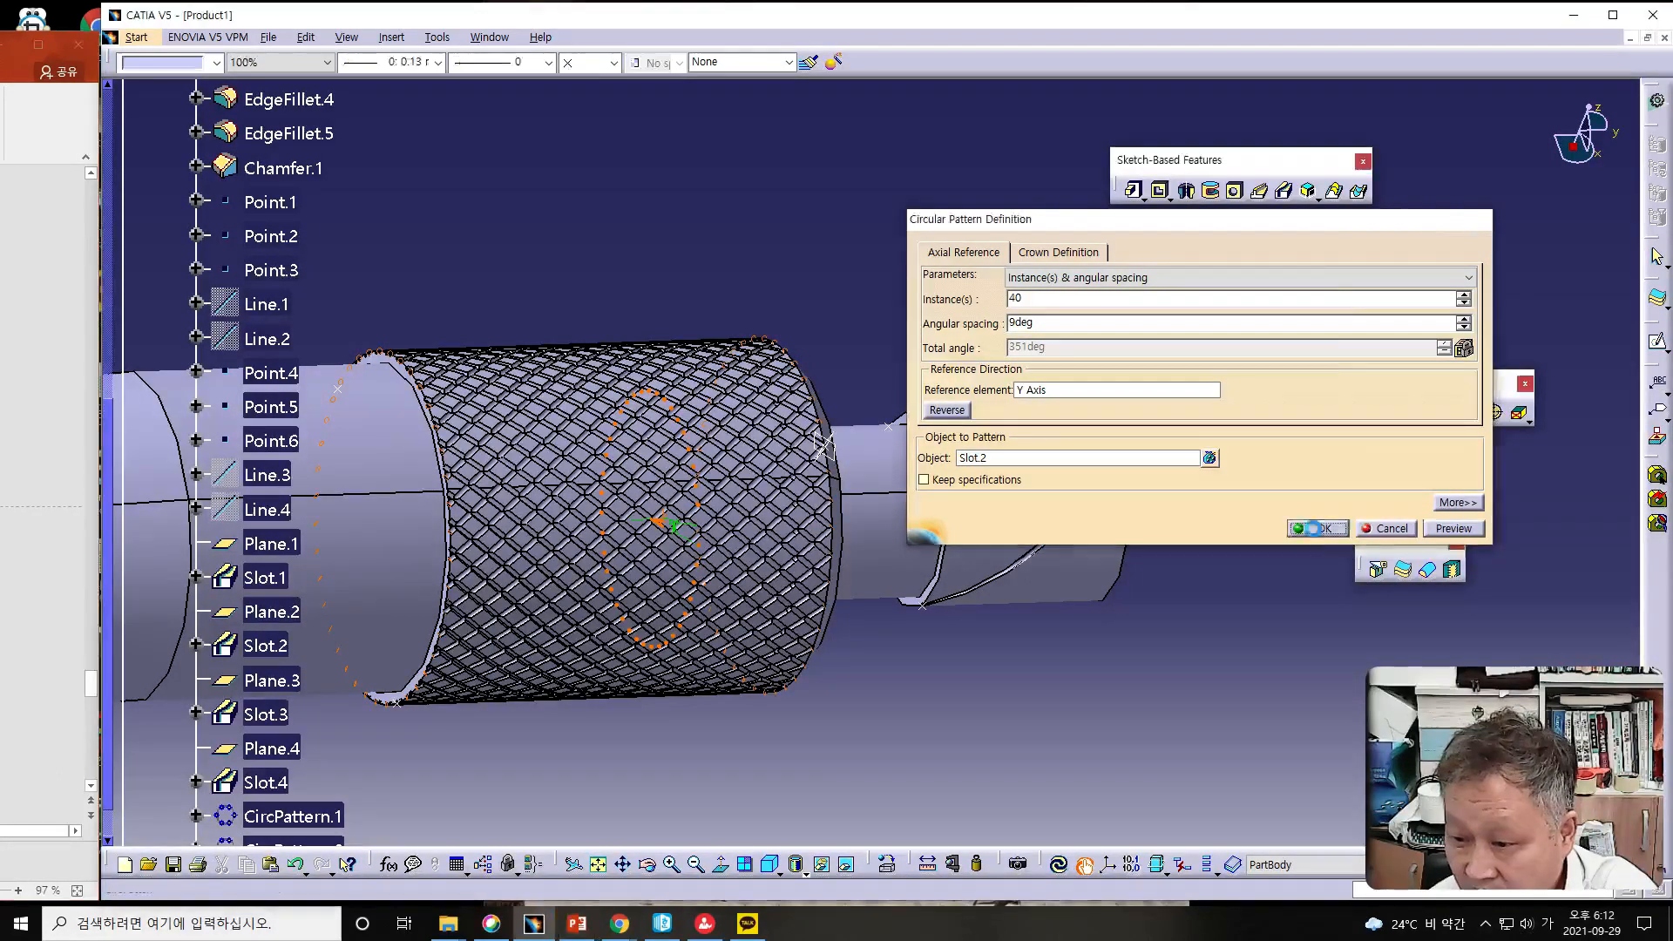
left_click(1317, 529)
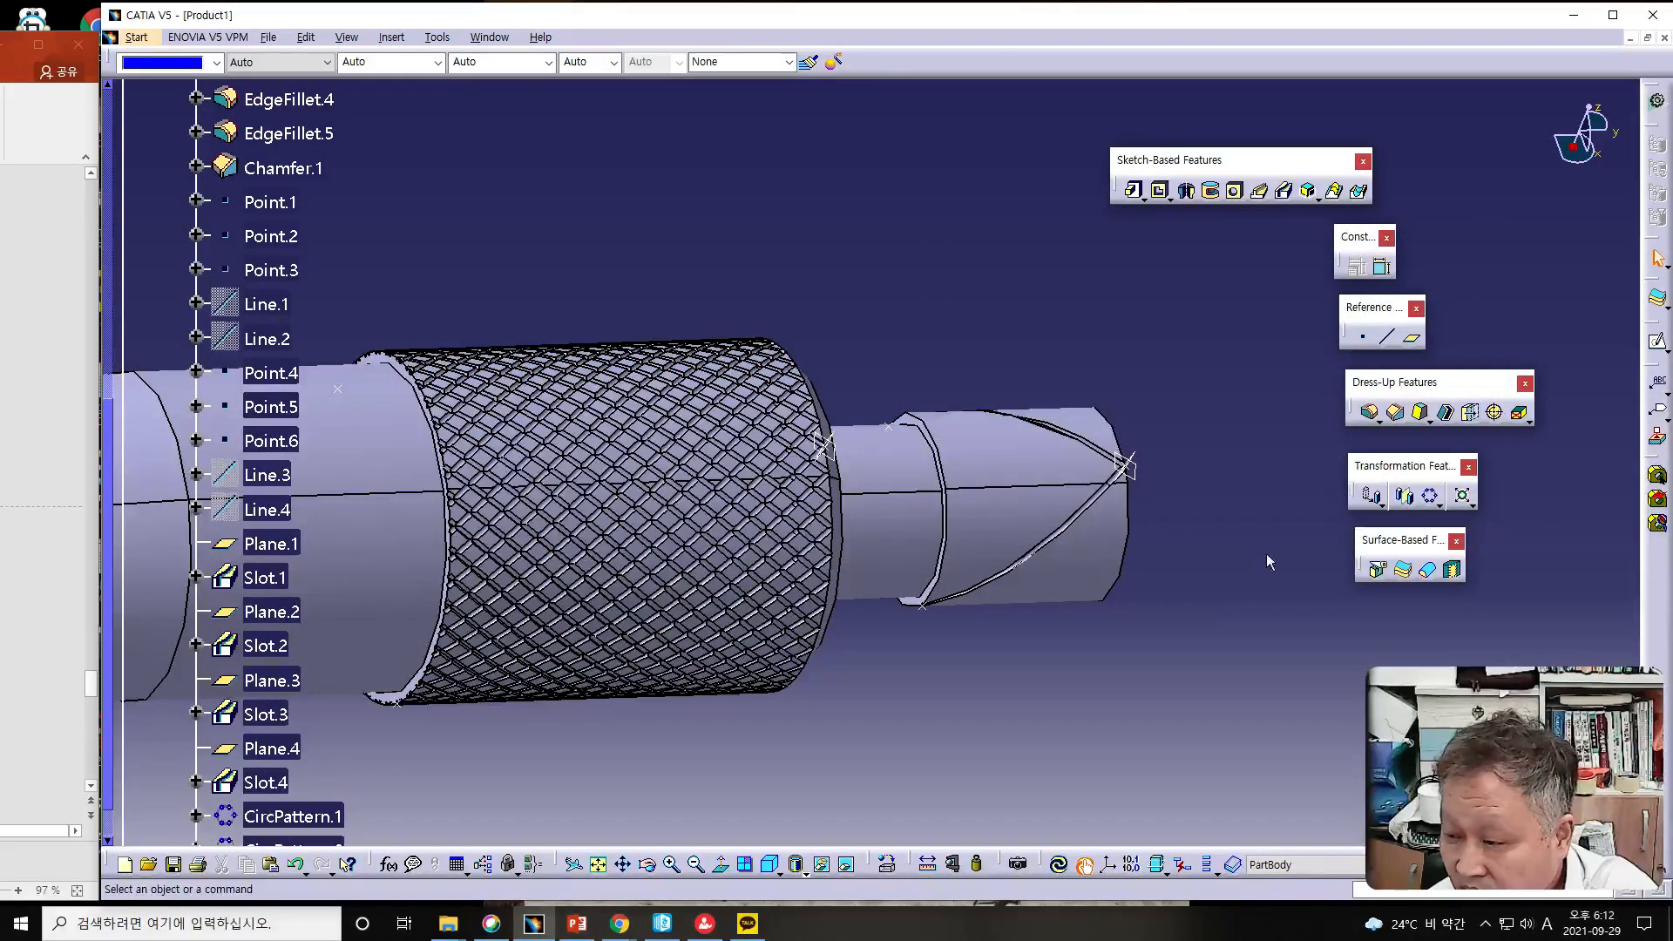
- Repeat Slot.3 on the small cylinder around the Y Axis in a circular pattern of 40 instances at 9 deg spacing
left_click(1432, 495)
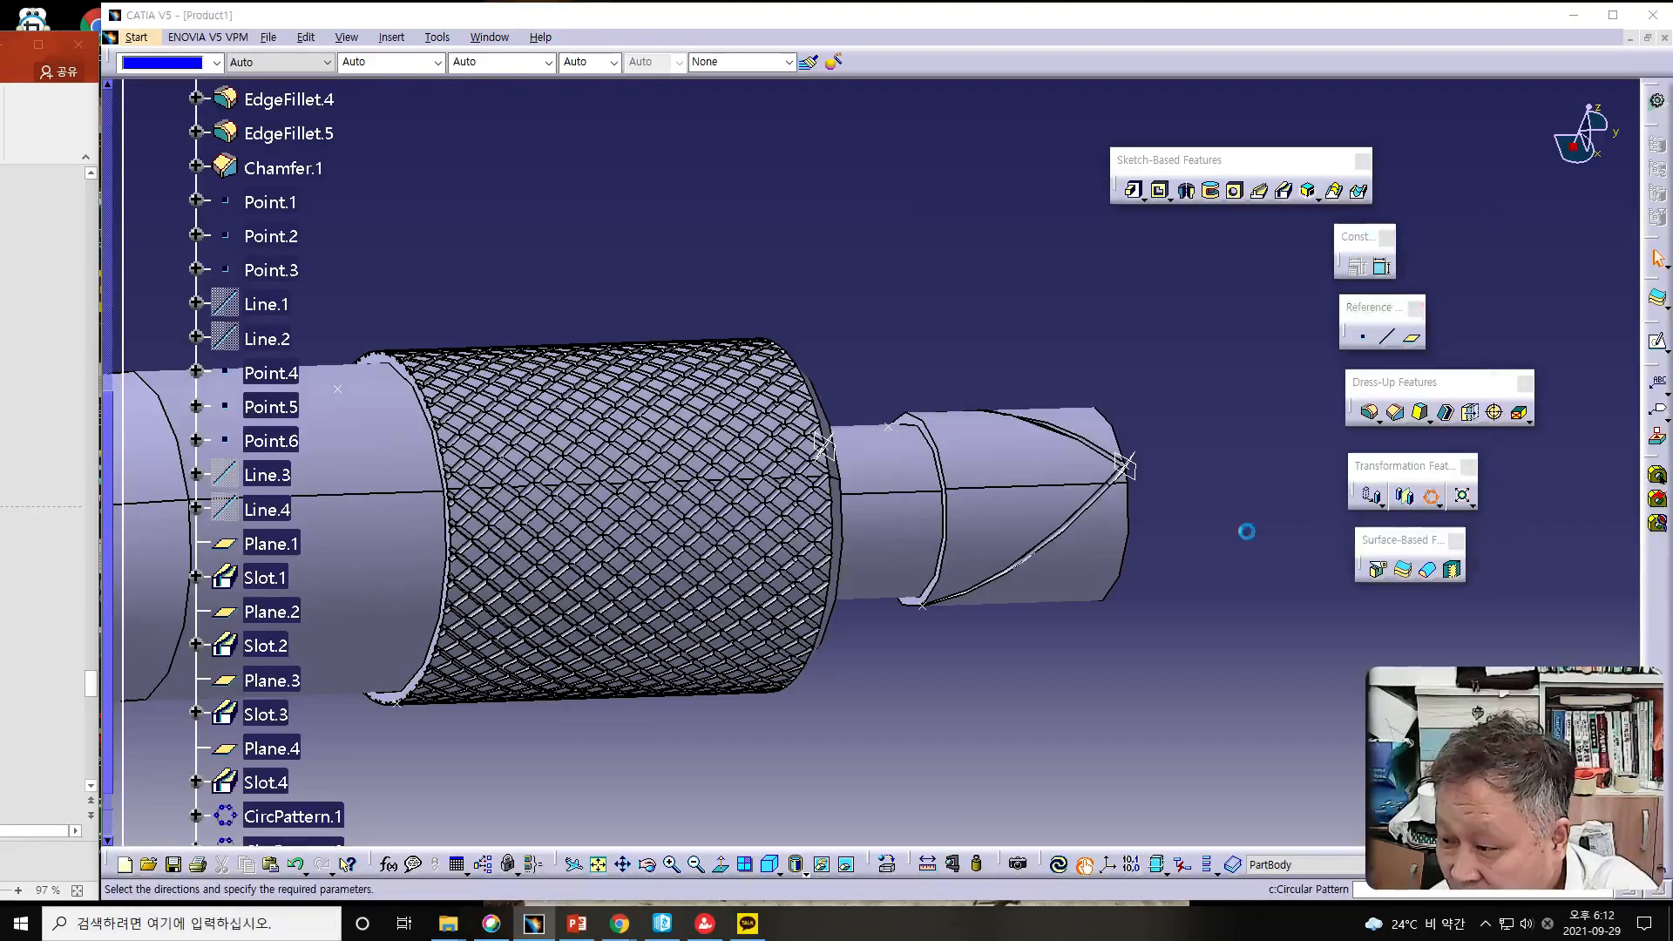
left_click_drag(1132, 221, 1308, 178)
left_click(1240, 418)
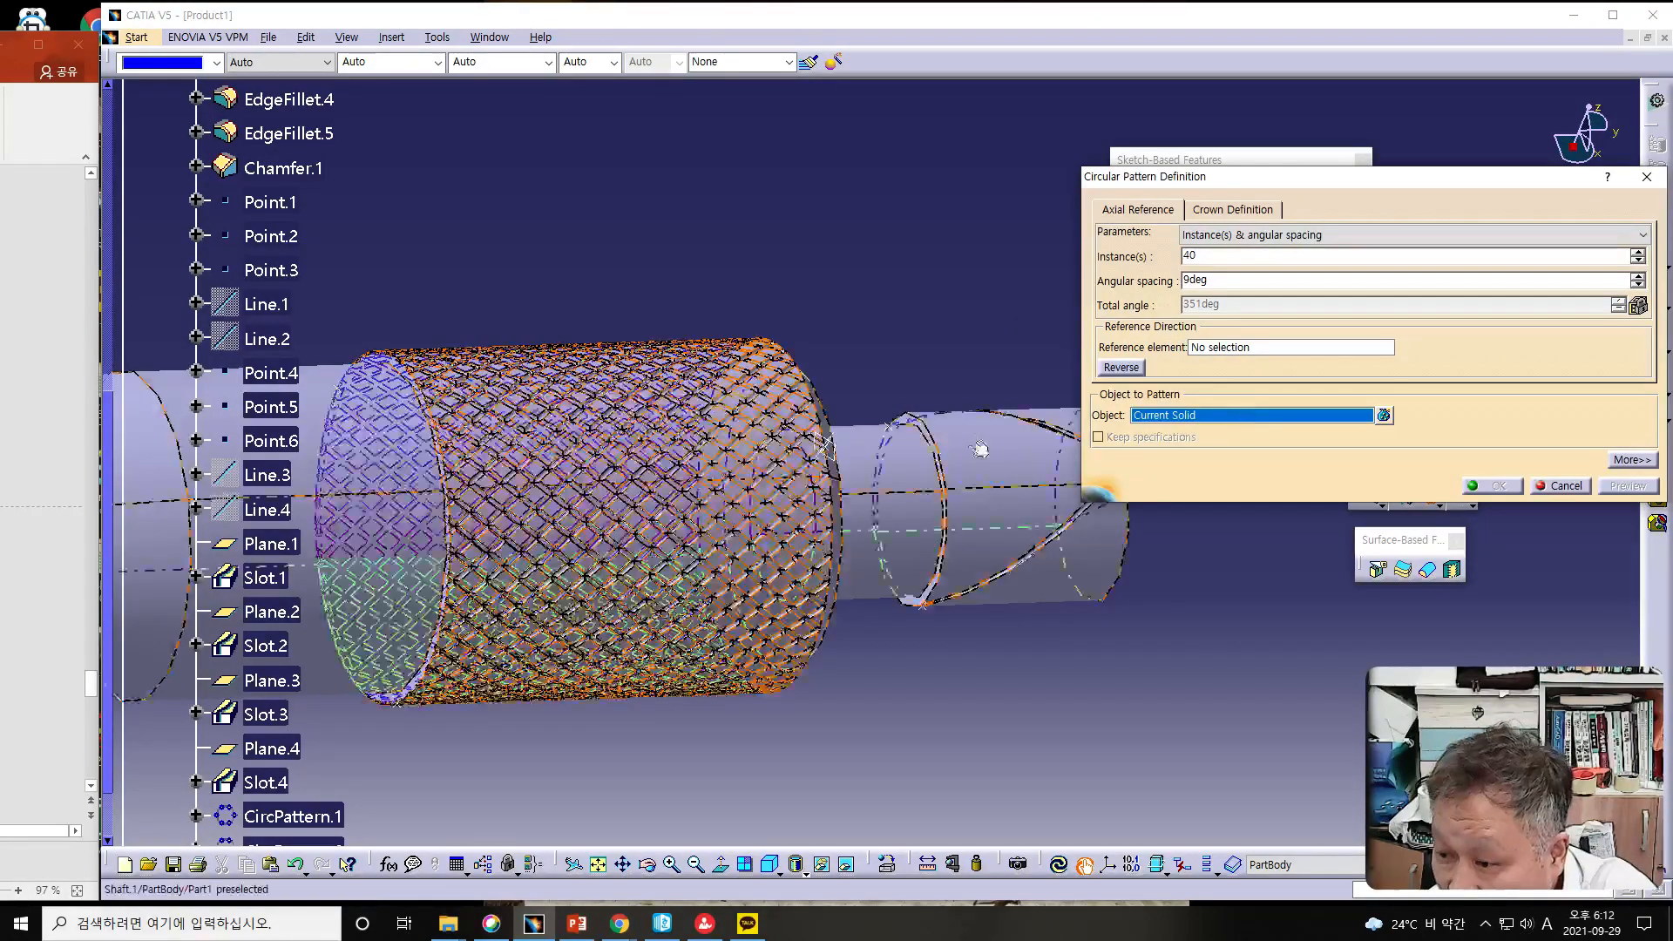
left_click(976, 447)
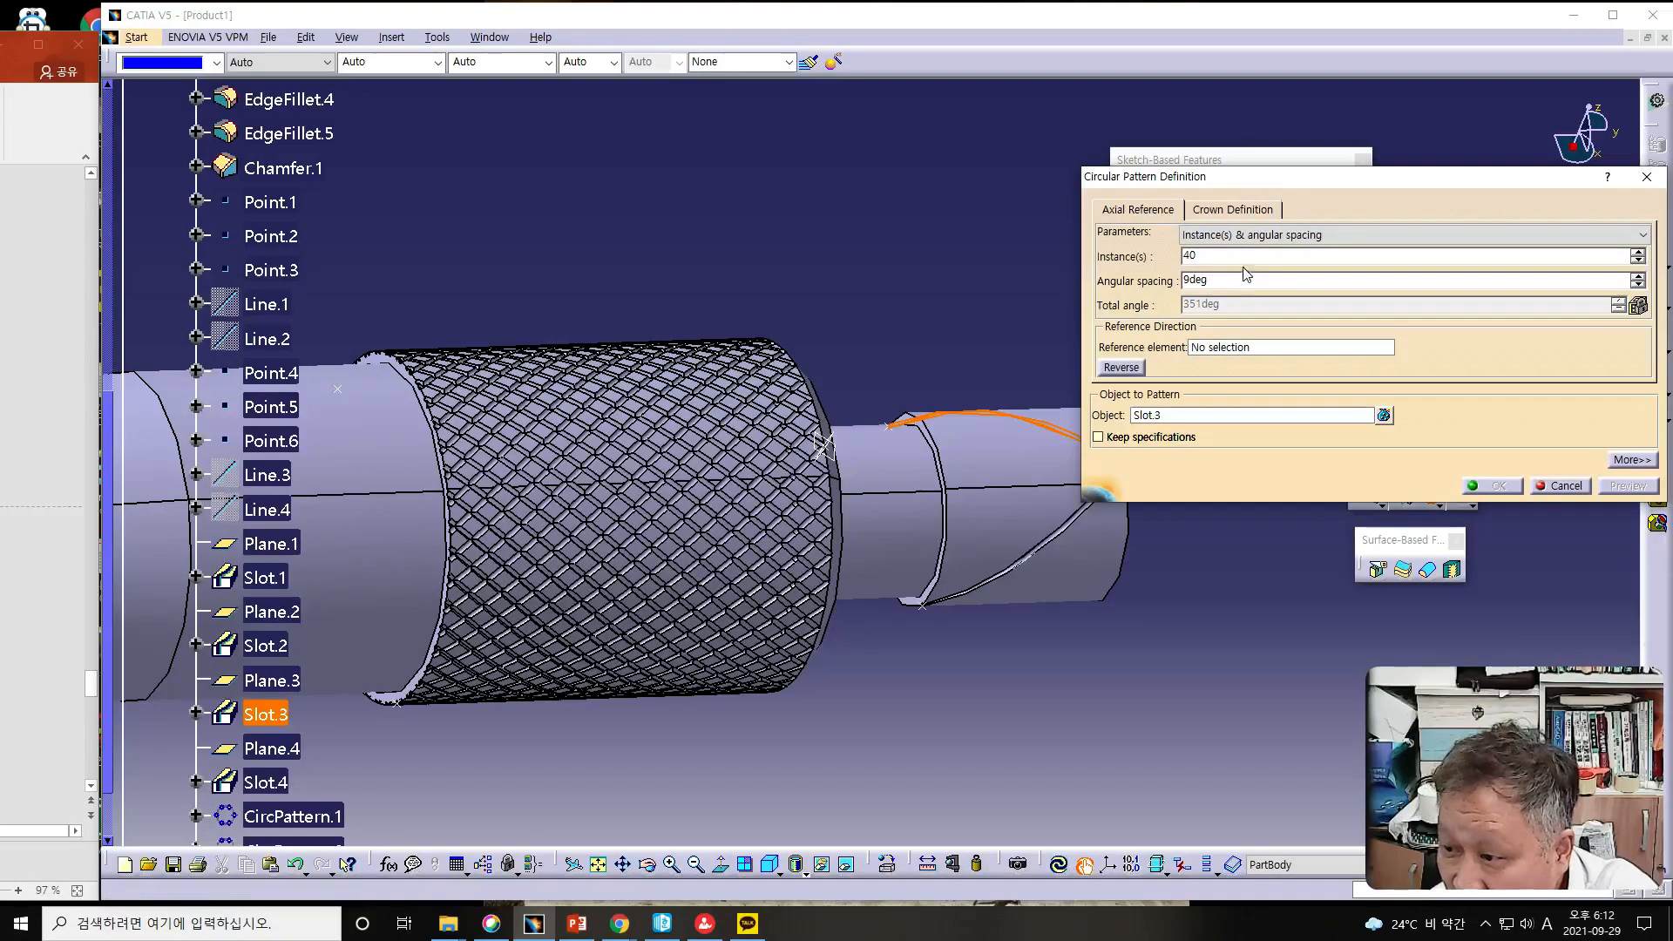
right_click(1238, 349)
left_click(1274, 402)
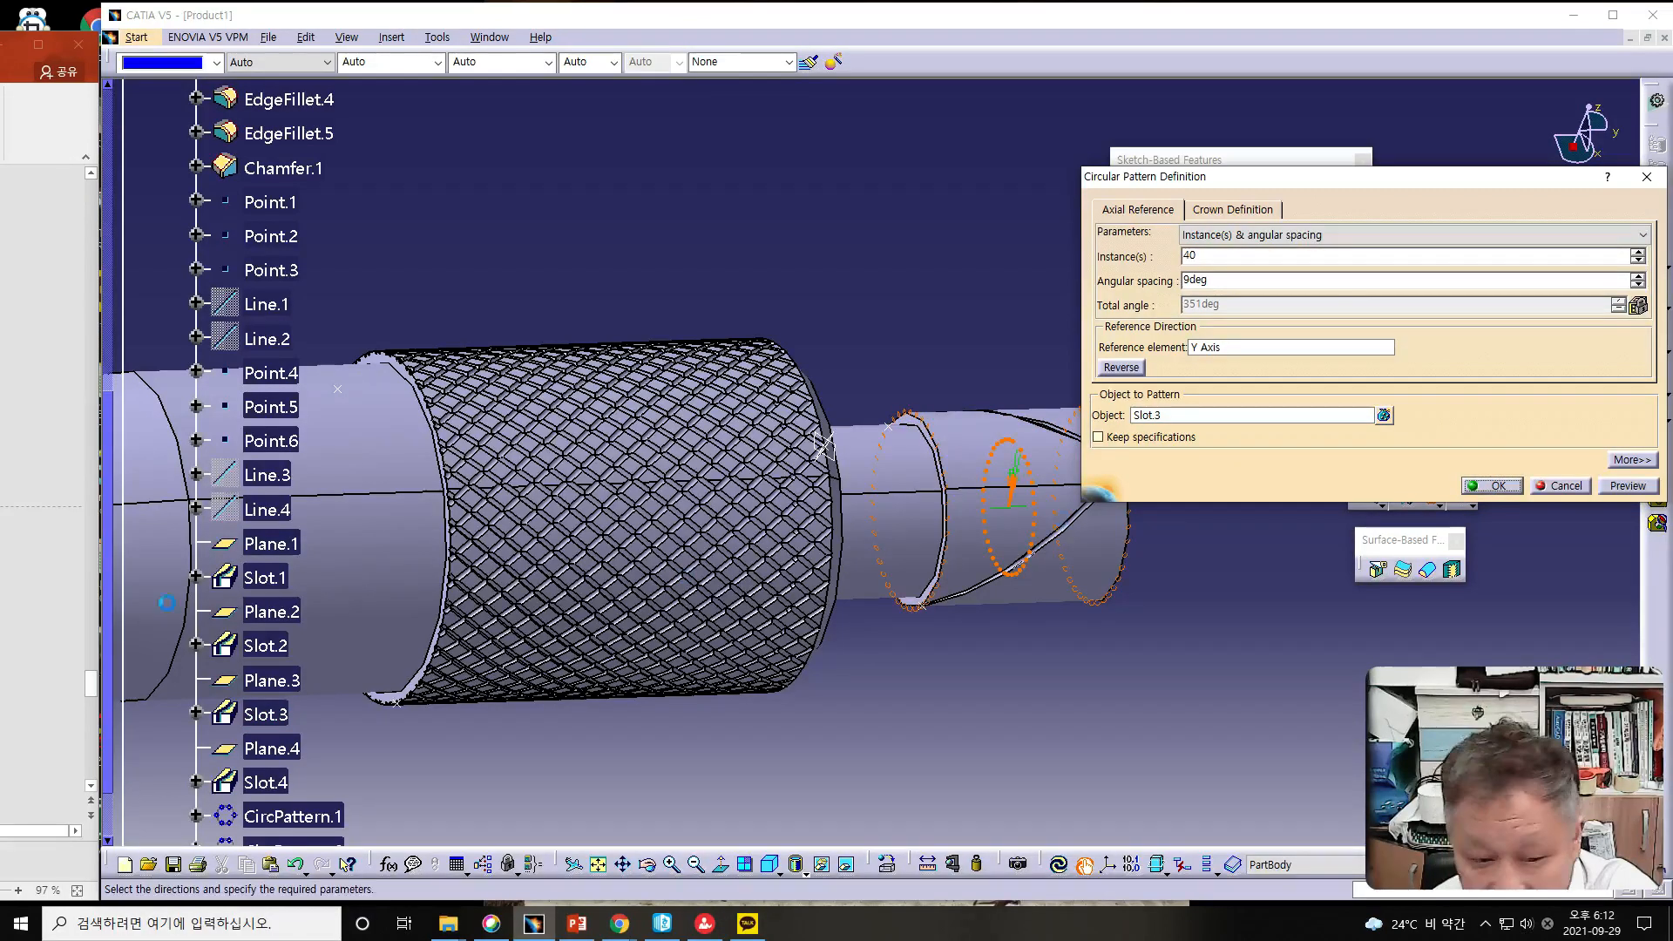
left_click(43, 602)
scroll(43, 601, "down", 2)
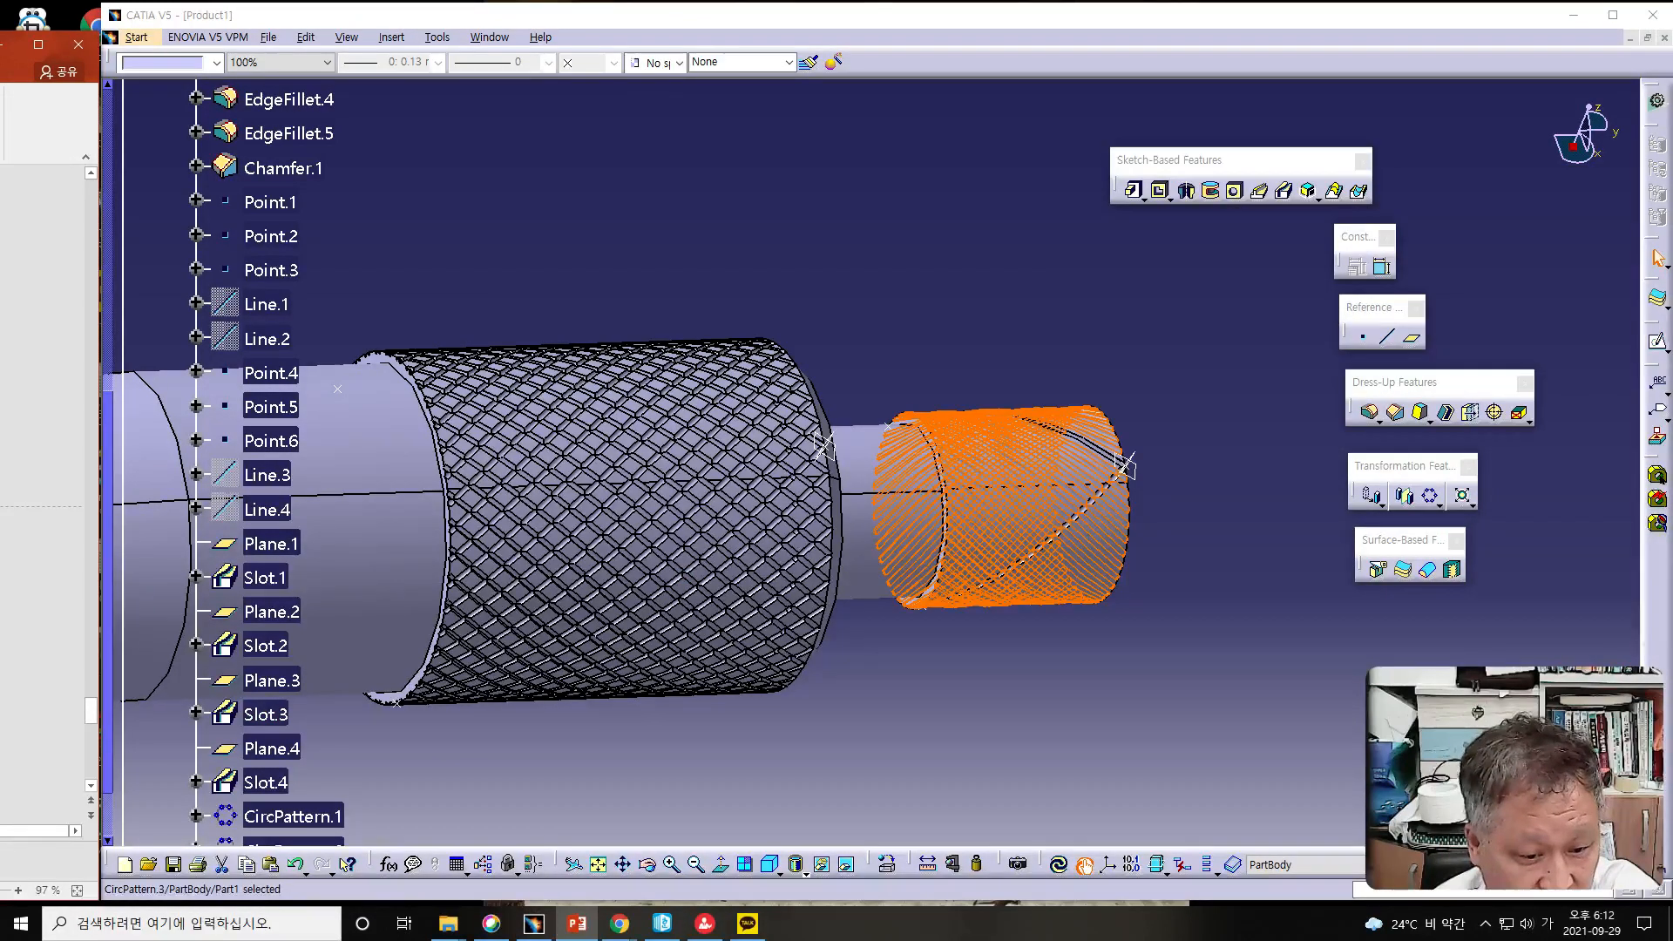
left_click(1246, 577)
- Repeat Slot.4 around the Y Axis in a circular pattern of 40 instances at 9 deg to cross the small cylinder's grooves
left_click(1430, 495)
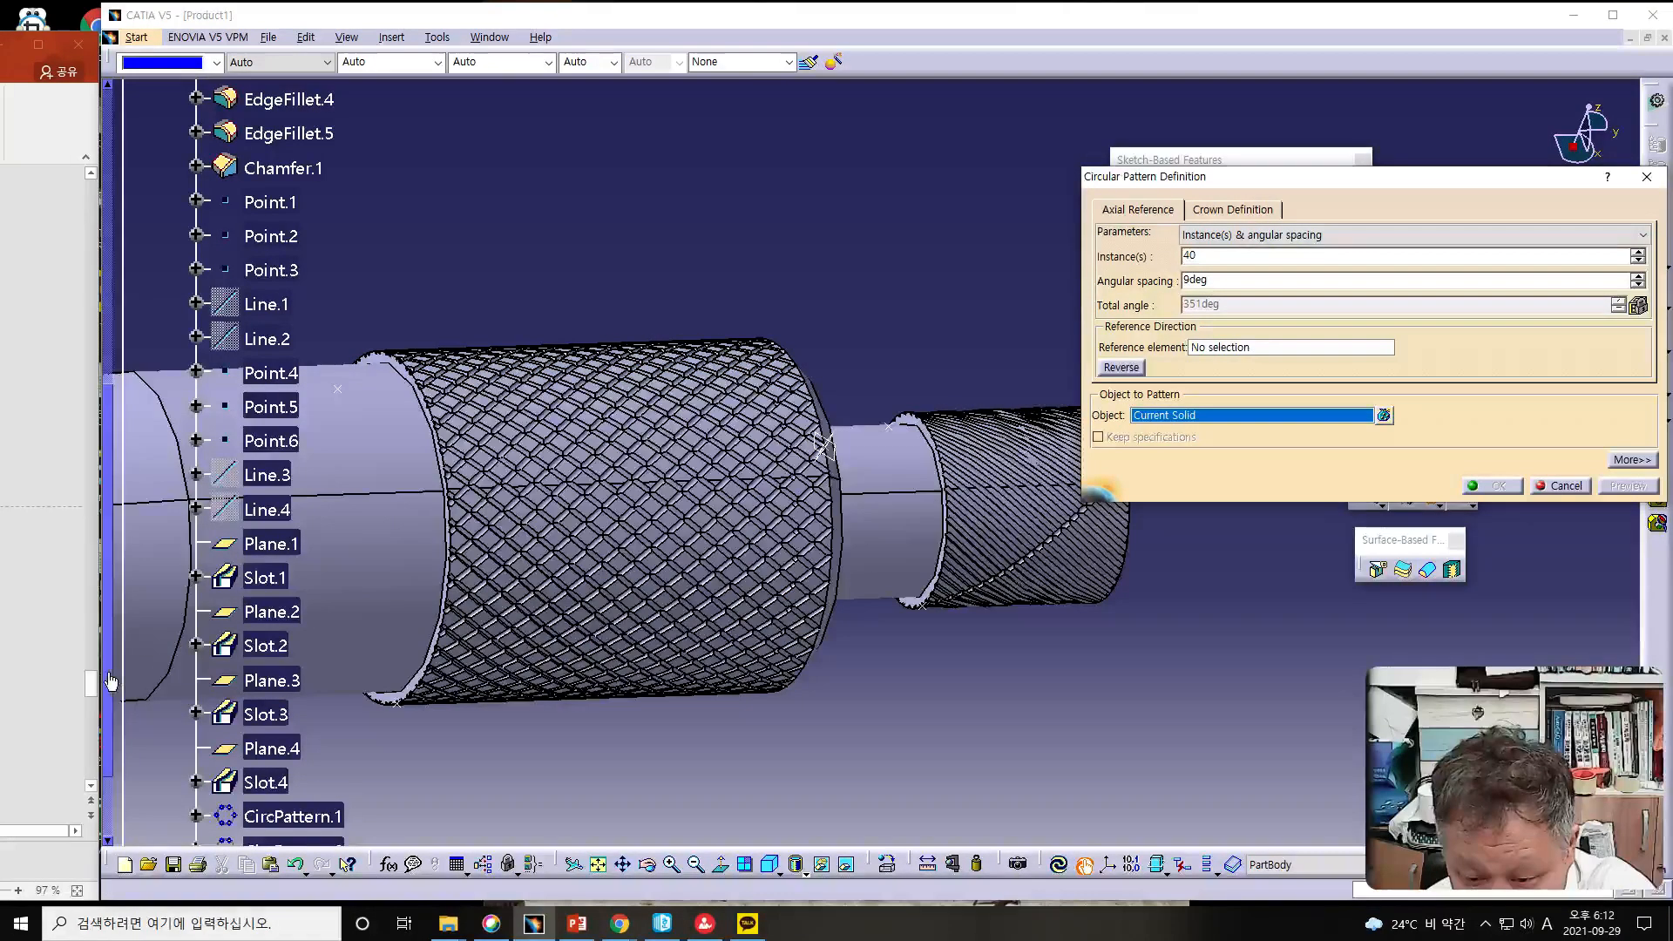
left_click_drag(111, 679, 116, 738)
left_click(265, 665)
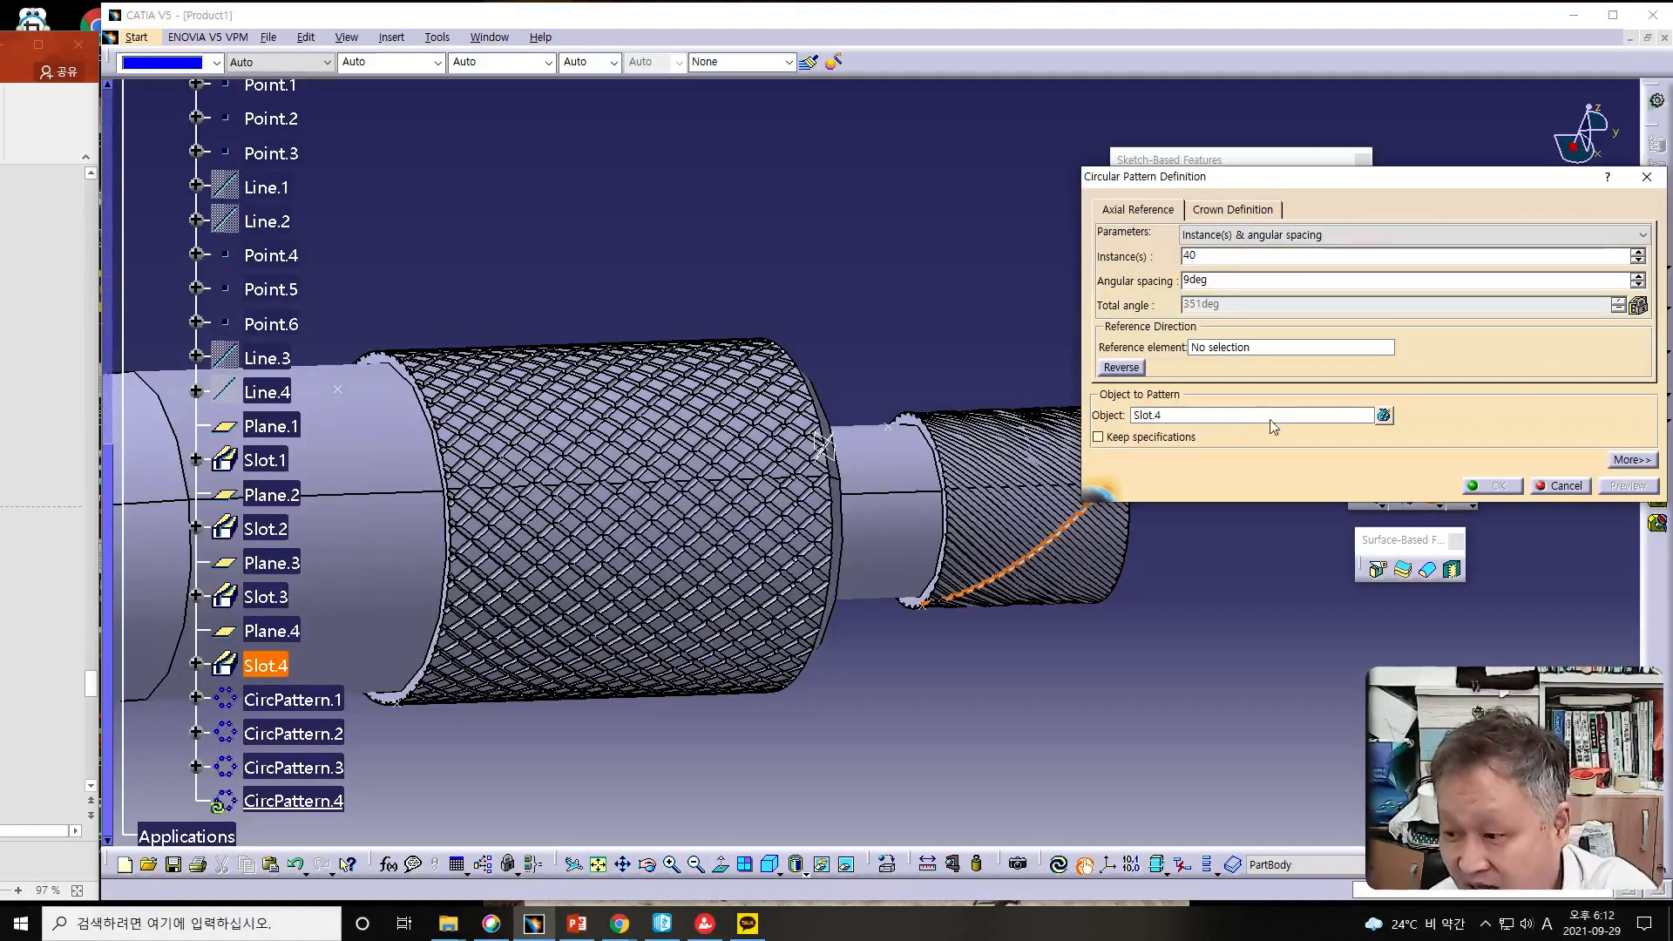
right_click(1261, 350)
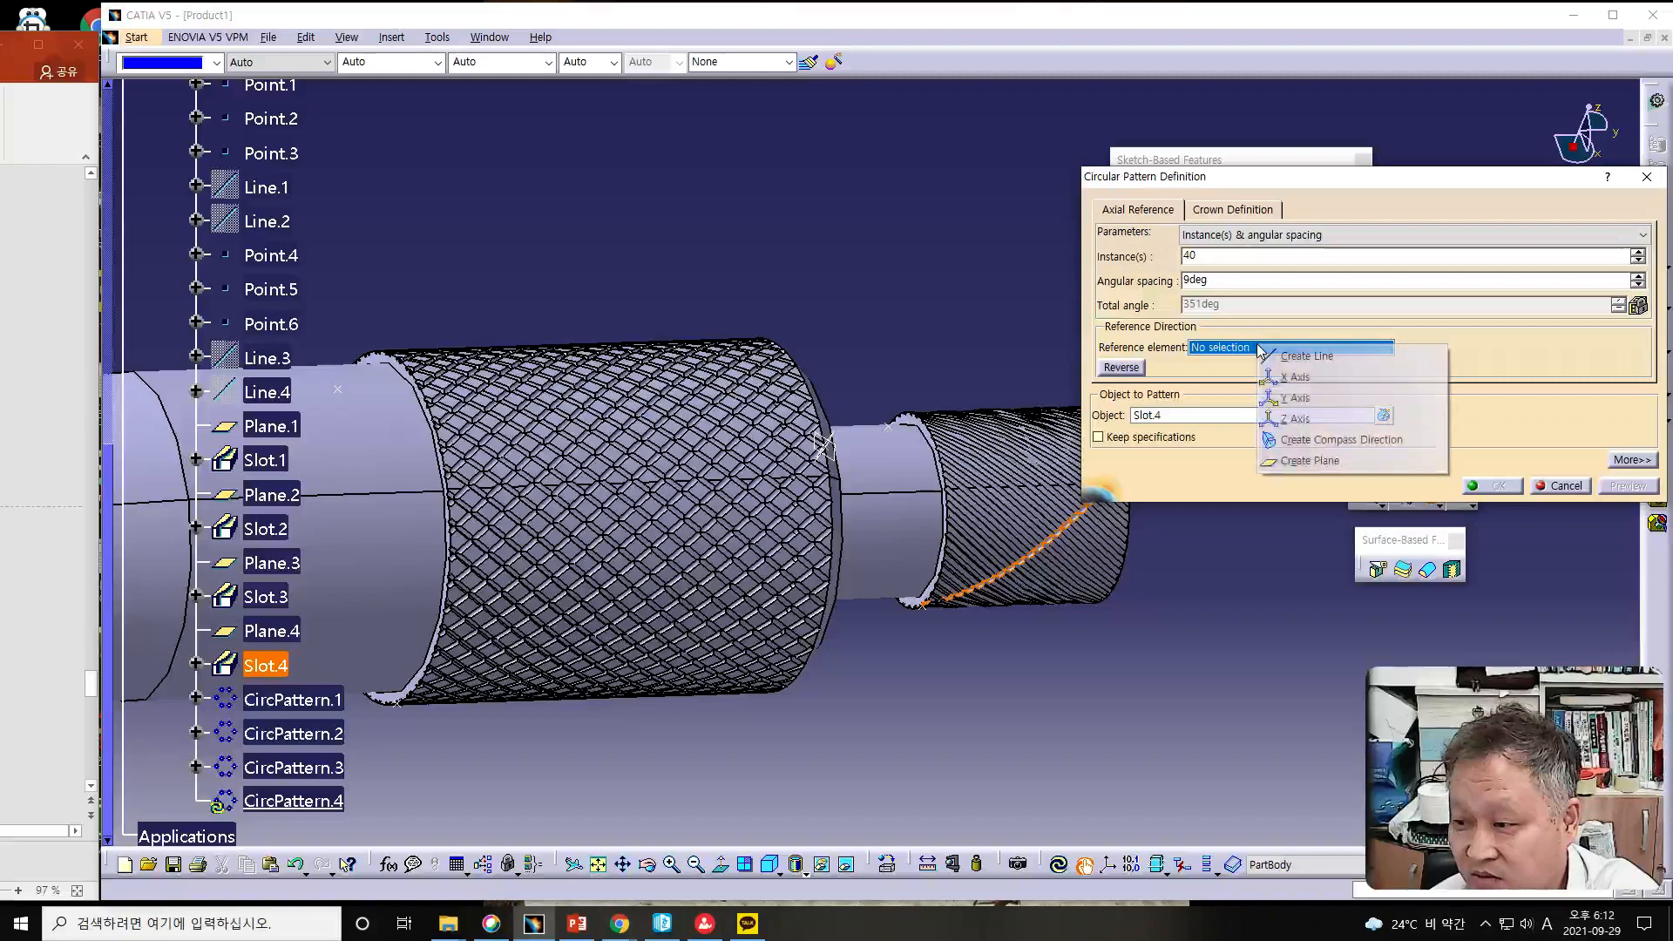
left_click(1293, 391)
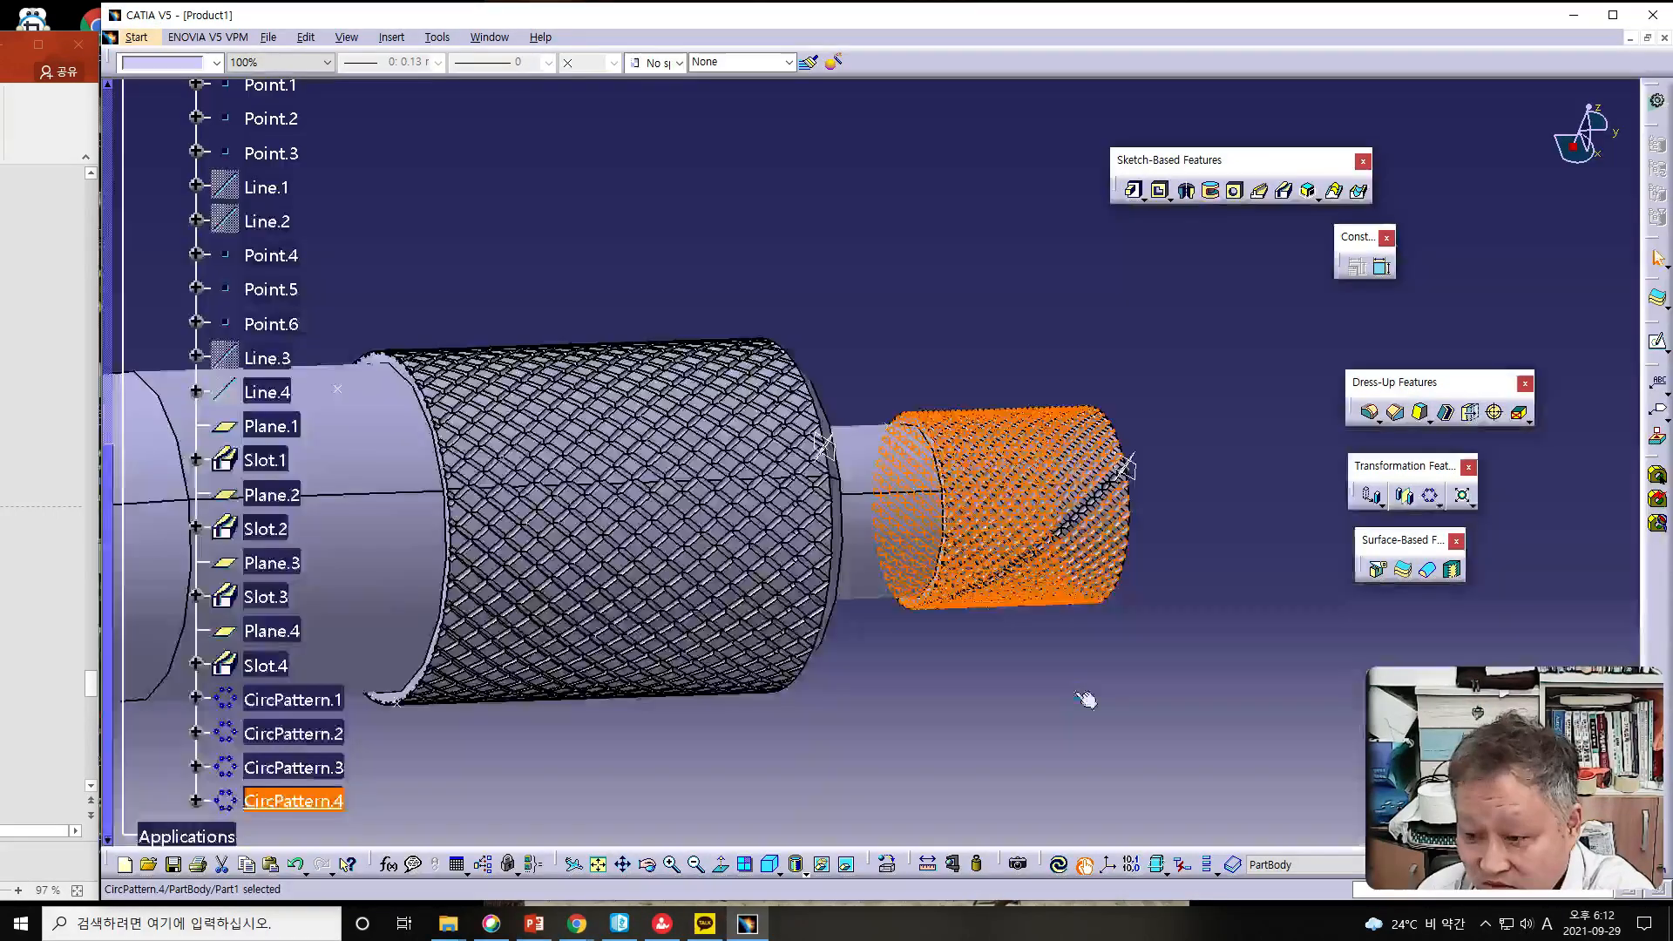
left_click(1023, 682)
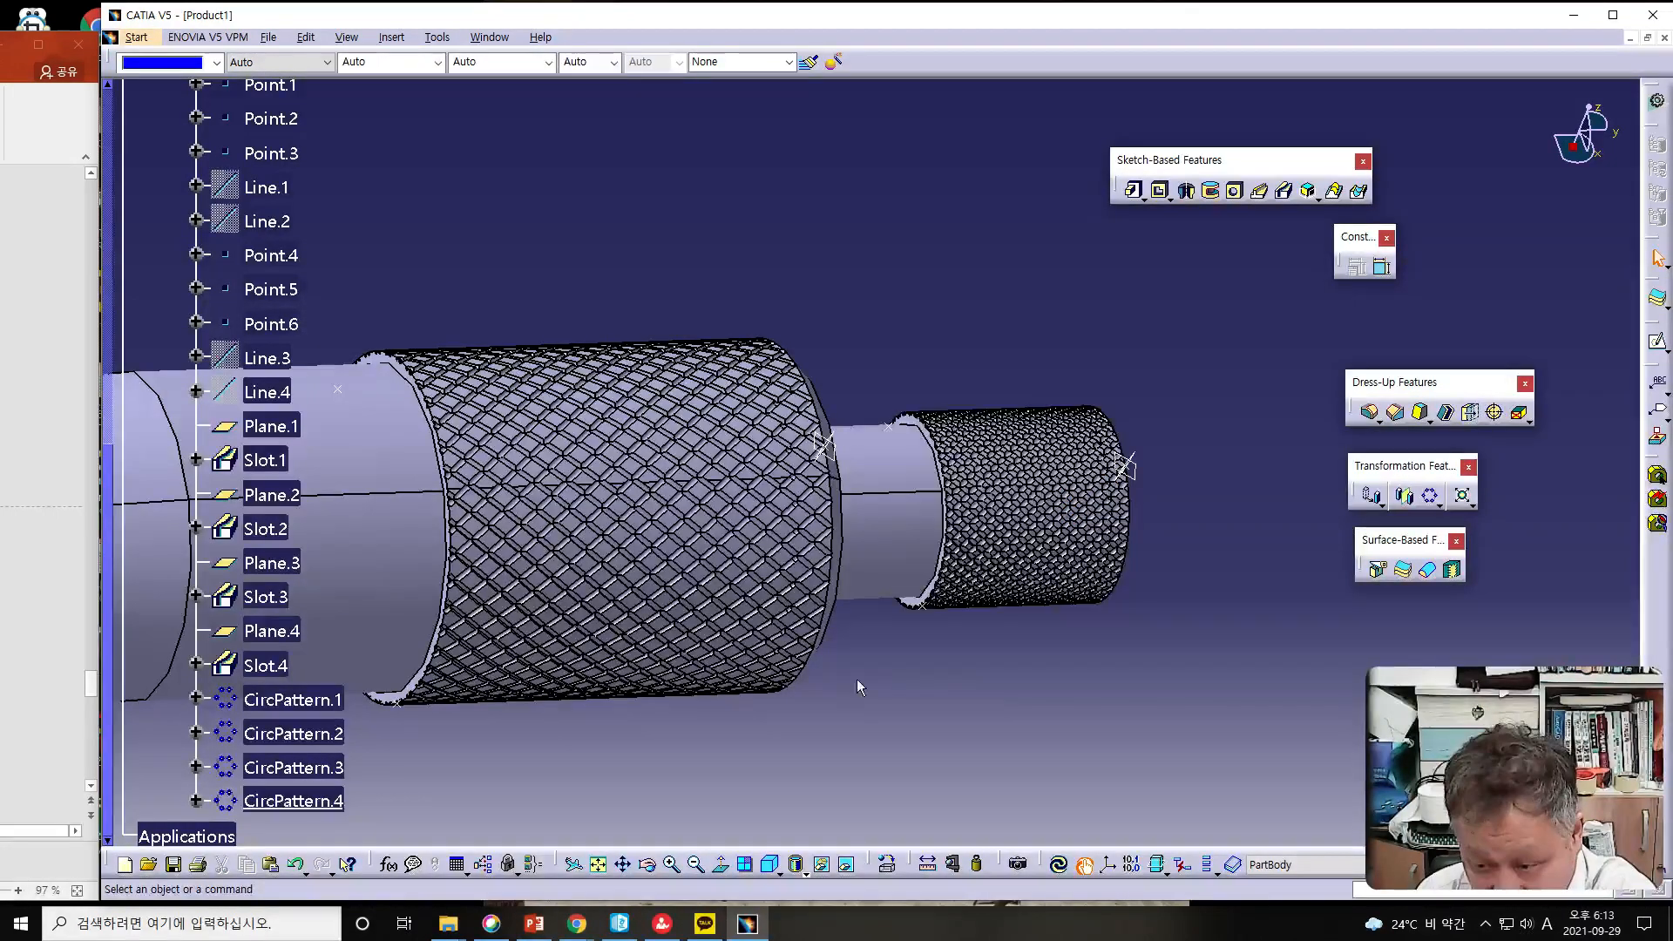
- Fit the whole micrometer in view and examine the patterned grooves on the thimble and small cylinder
middle_click_drag(942, 695, 800, 685, "ctrl")
middle_click_drag(964, 695, 1342, 753, "ctrl")
middle_click_drag(871, 735, 1266, 748, "ctrl")
left_click(598, 864)
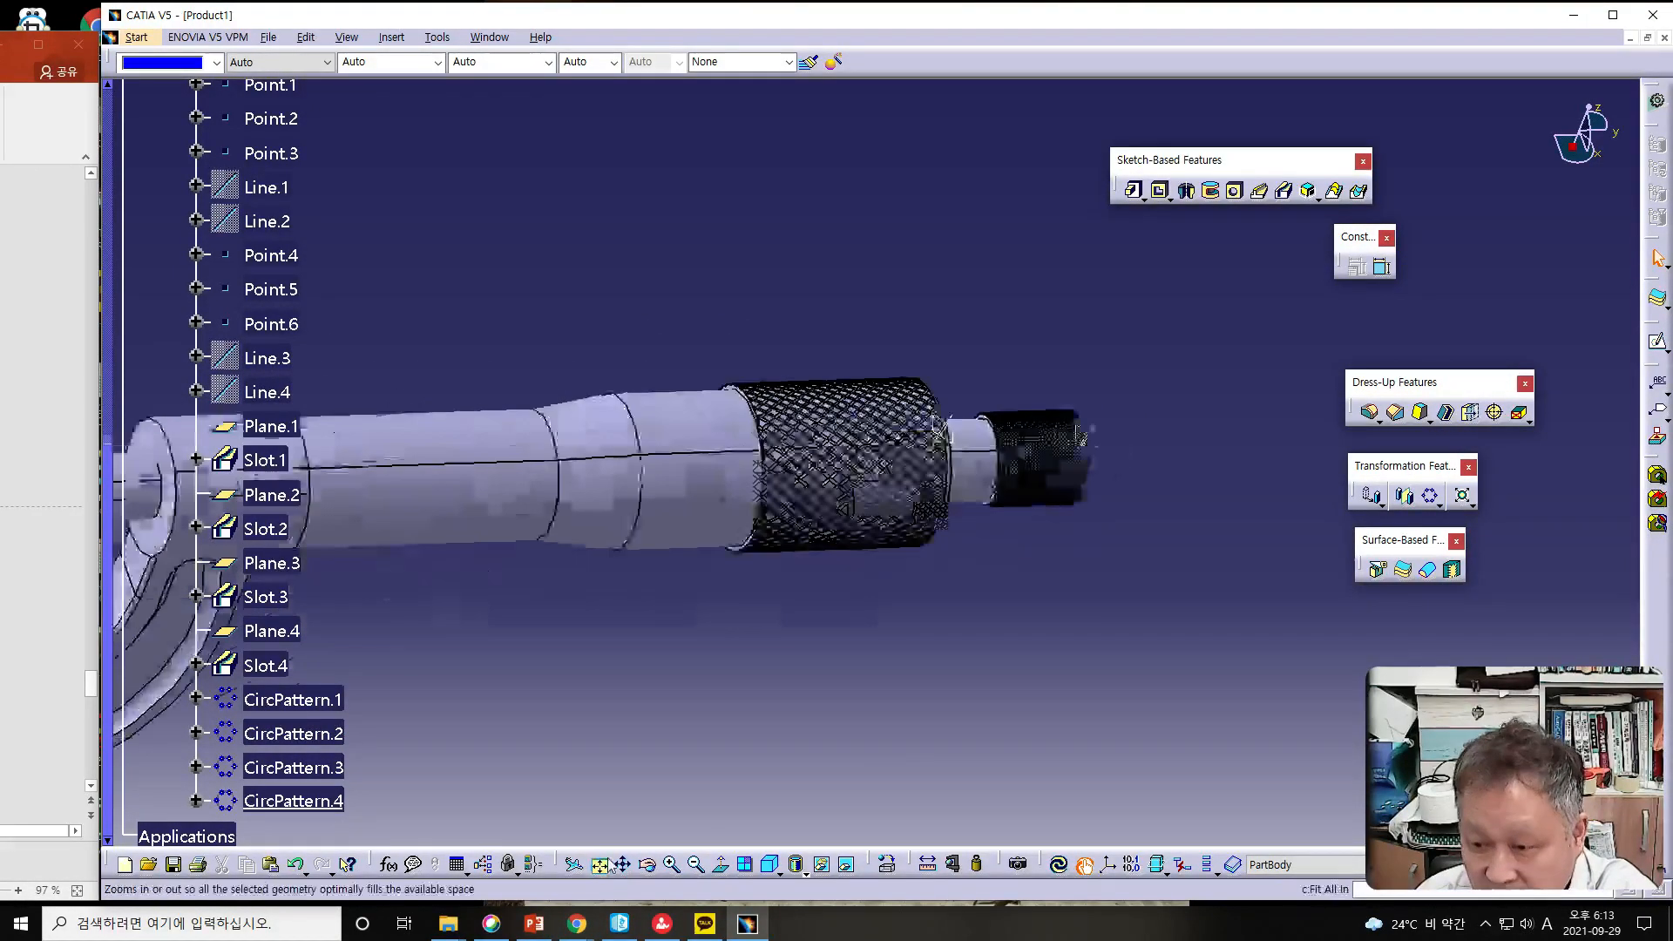
middle_click_drag(934, 601, 1054, 532)
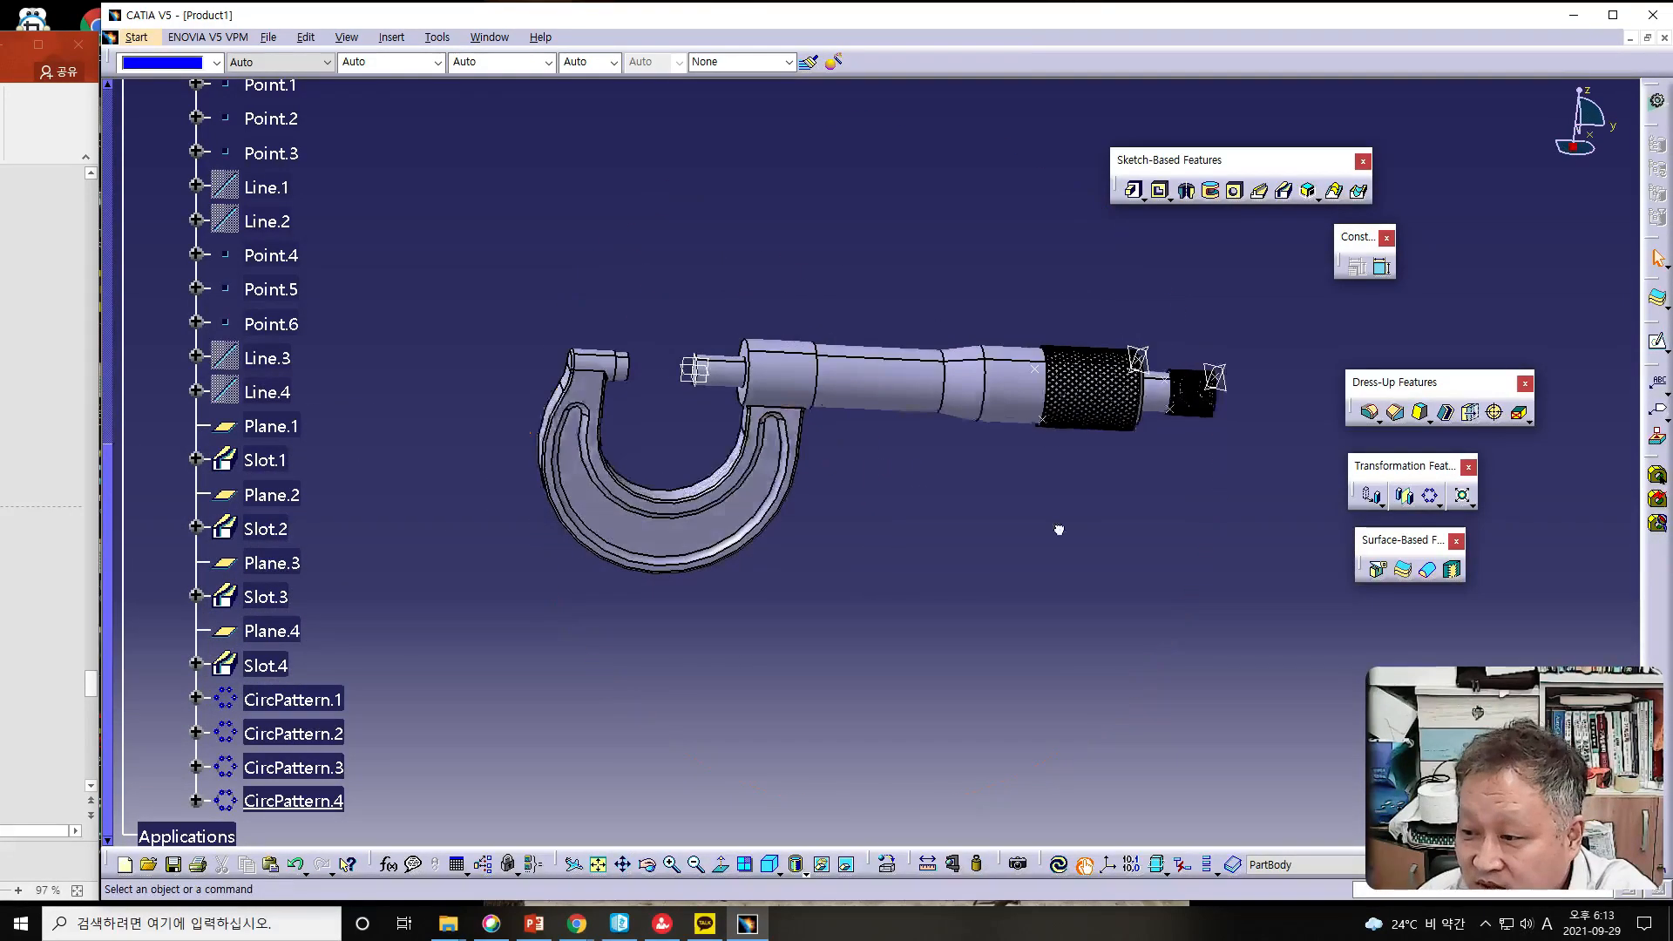
middle_click_drag(976, 579, 866, 523, "ctrl")
middle_click_drag(898, 577, 826, 514)
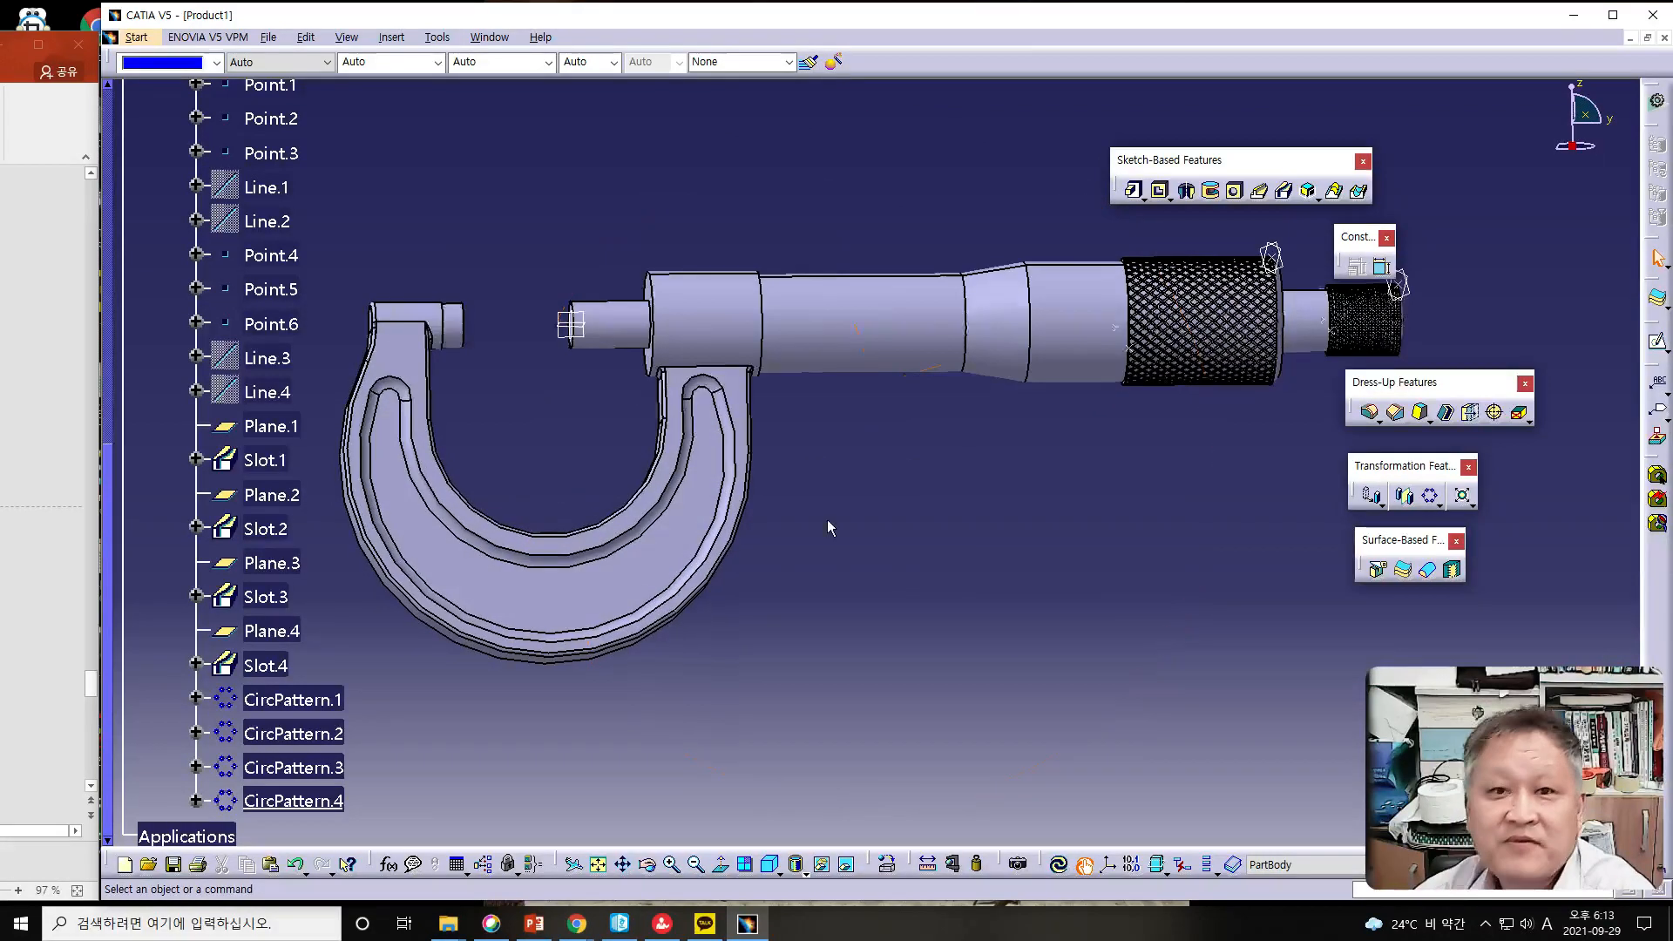